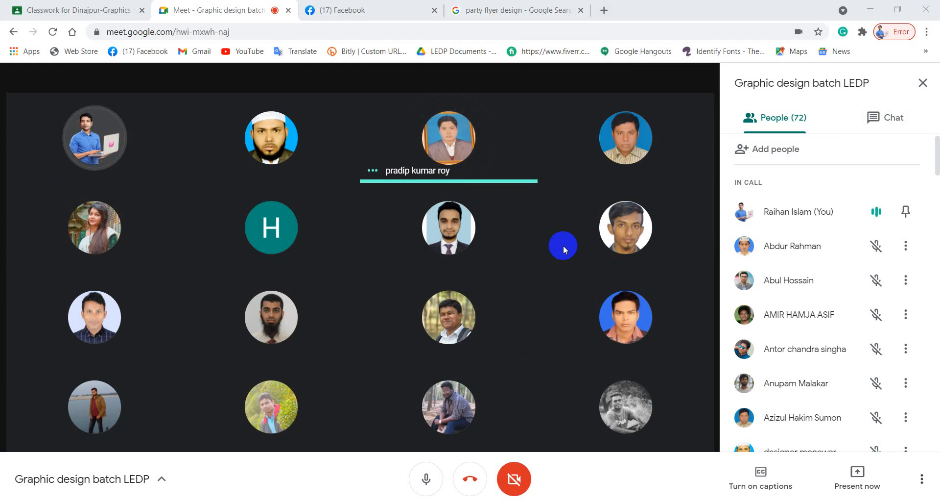
Start presenting the entire screen to everyone in the Google Meet call.
mouse_move(473, 399)
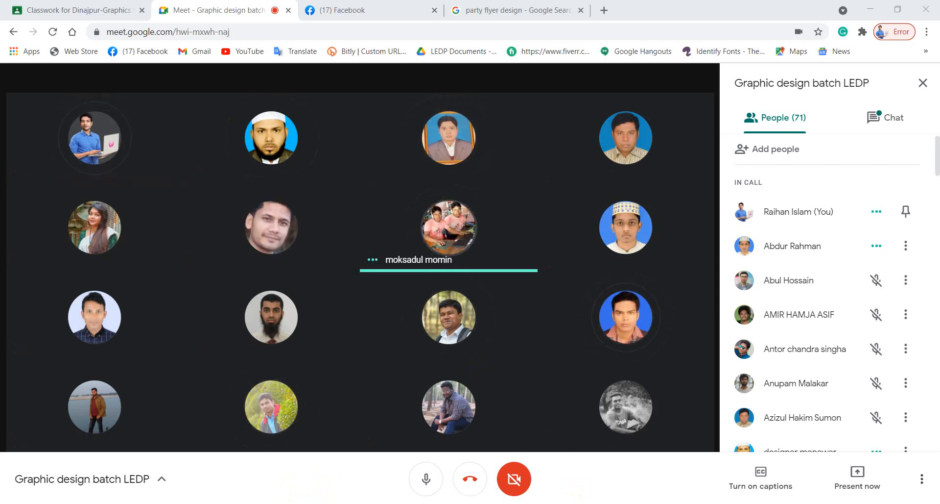
key("alt+Tab")
key("alt+Tab")
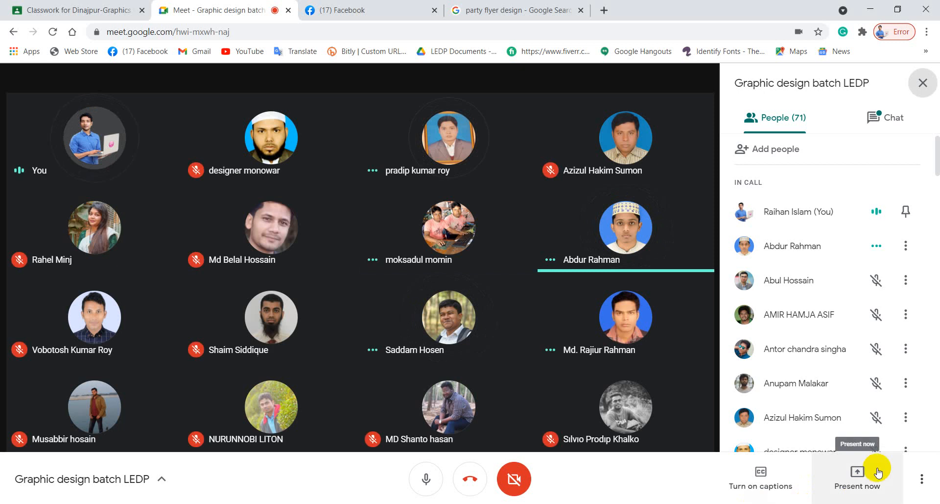
left_click(859, 474)
left_click(834, 374)
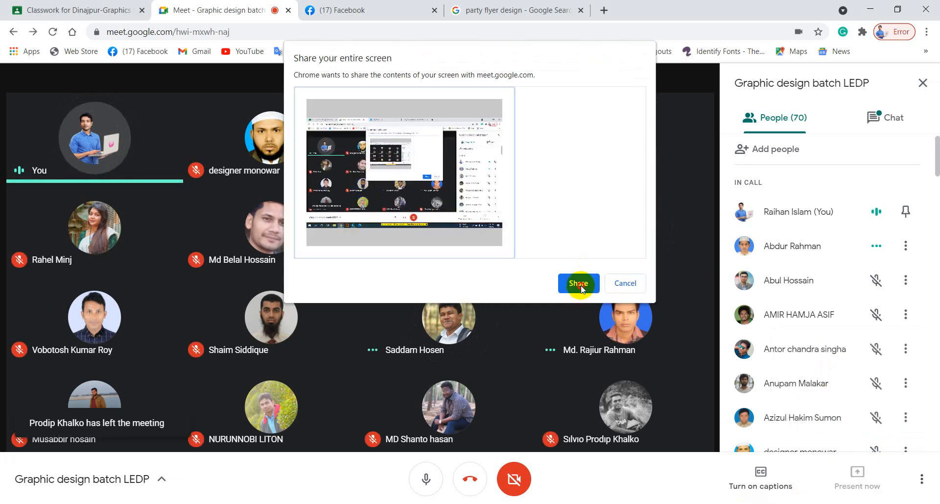
left_click(578, 278)
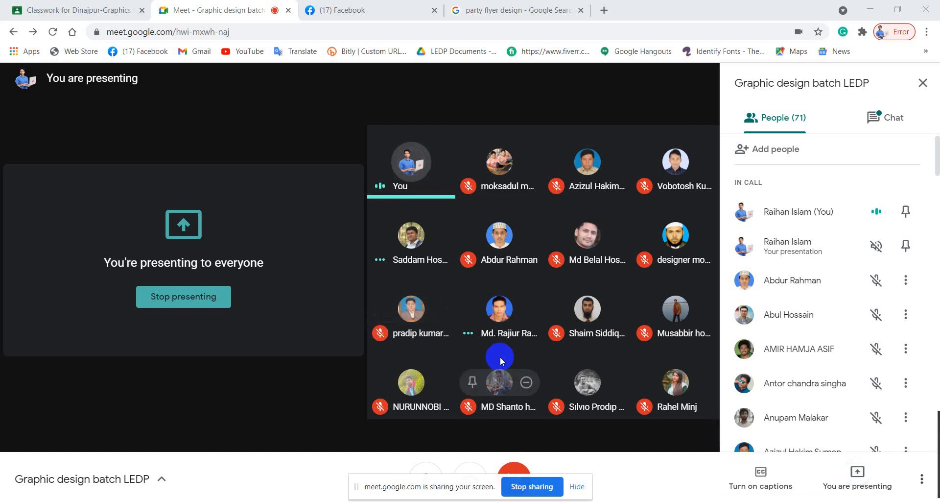
left_click(373, 10)
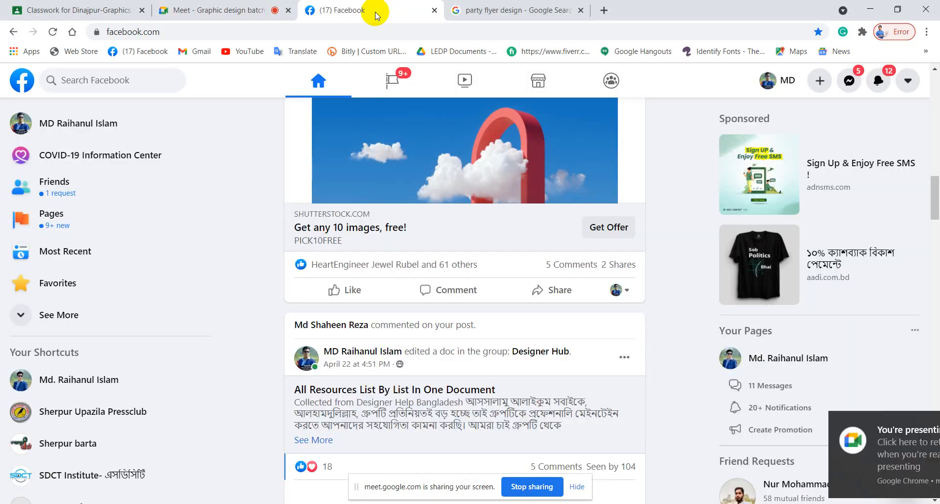
scroll(406, 279, "up", 5)
left_click(225, 10)
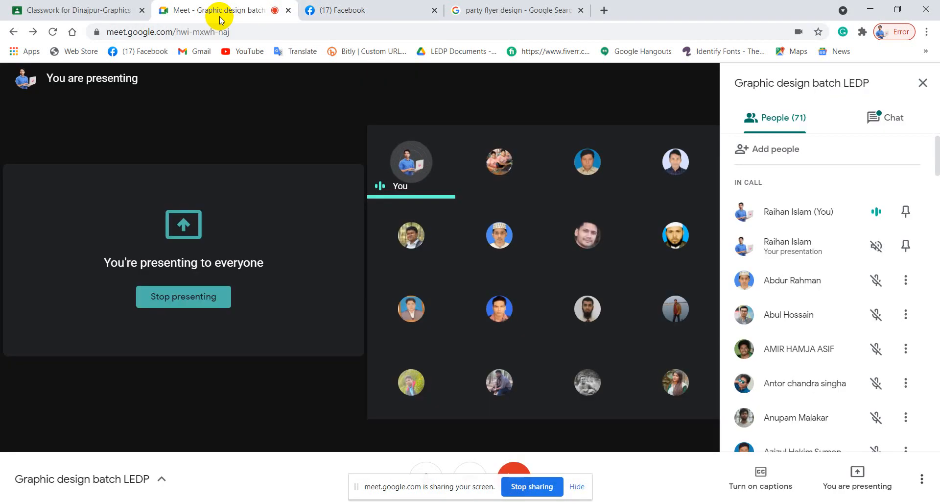
Minimize the browser and switch to the blank Untitled-1 document in Photoshop.
left_click(868, 8)
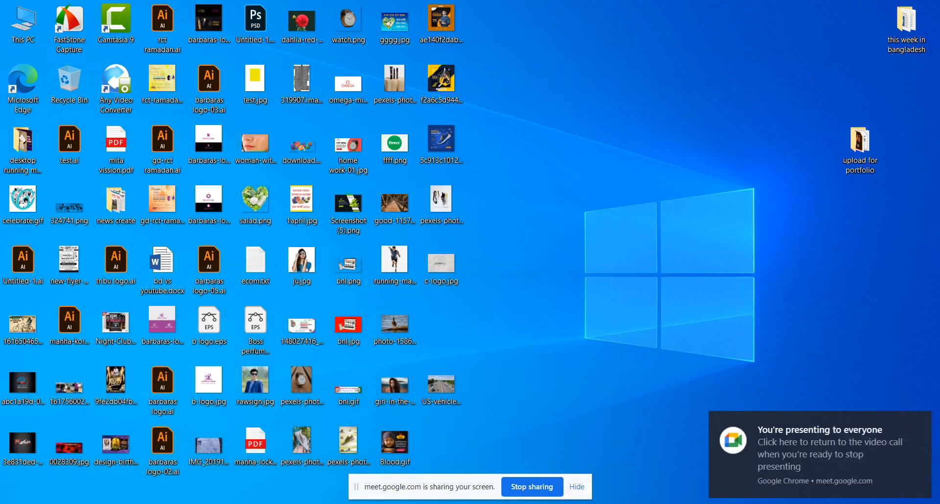
left_click(372, 503)
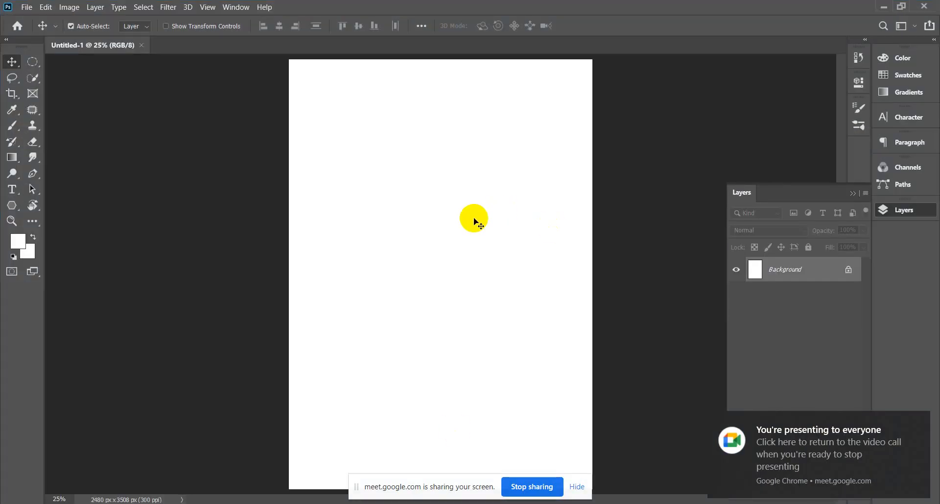
key("ctrl+minus")
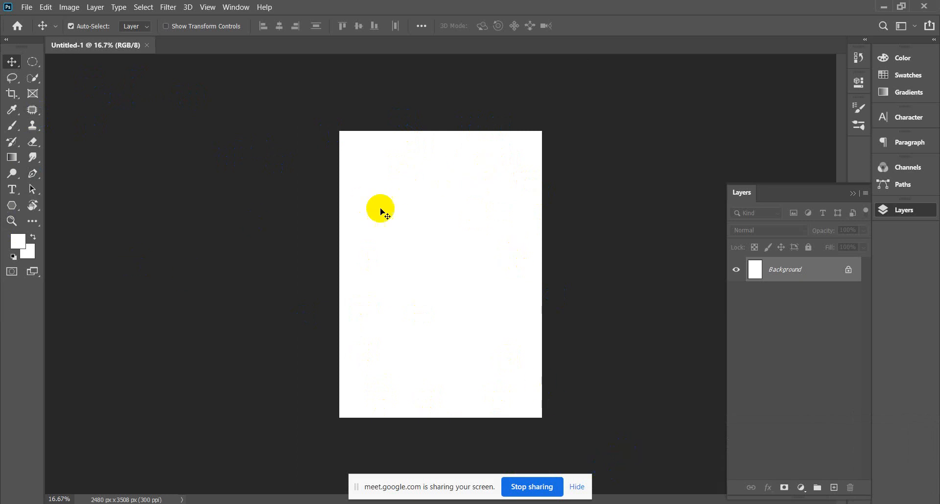
Place a point text line with the Lorem Ipsum placeholder in the page's upper part and colour it black (000000).
left_click(13, 189)
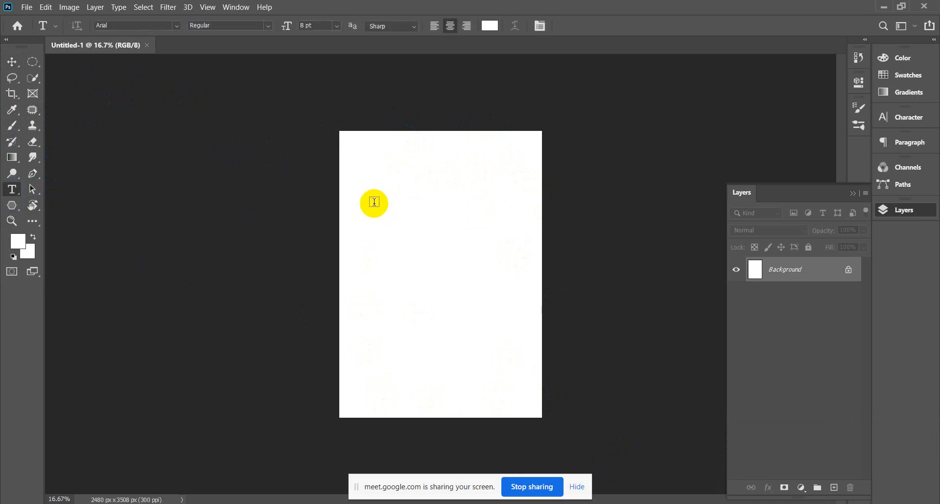
left_click(375, 202)
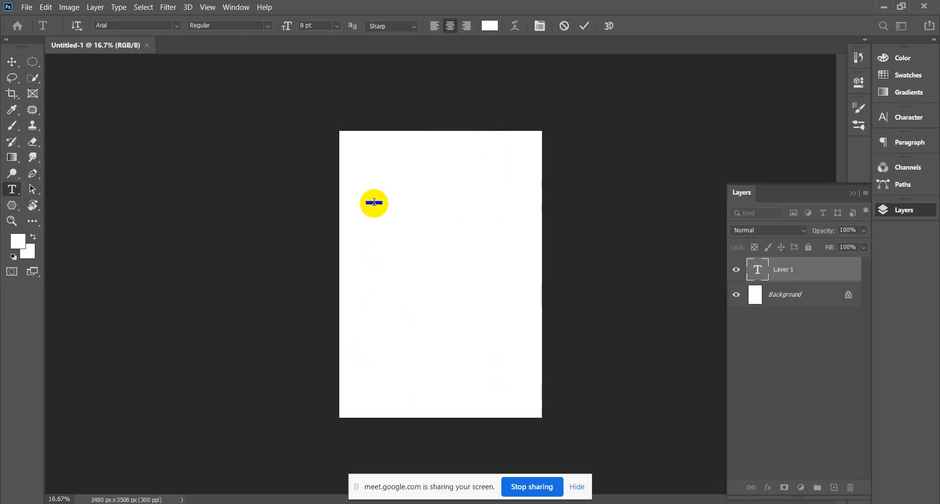
left_click(489, 26)
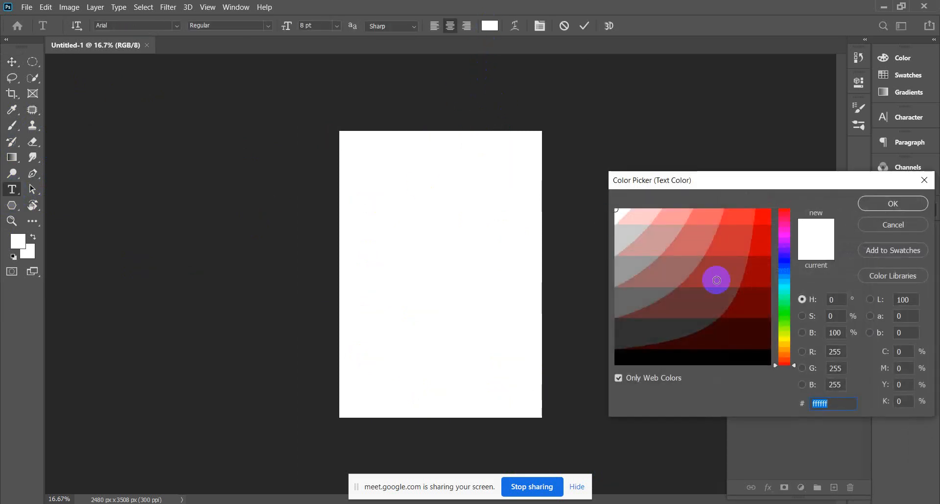
left_click_drag(624, 356, 609, 378)
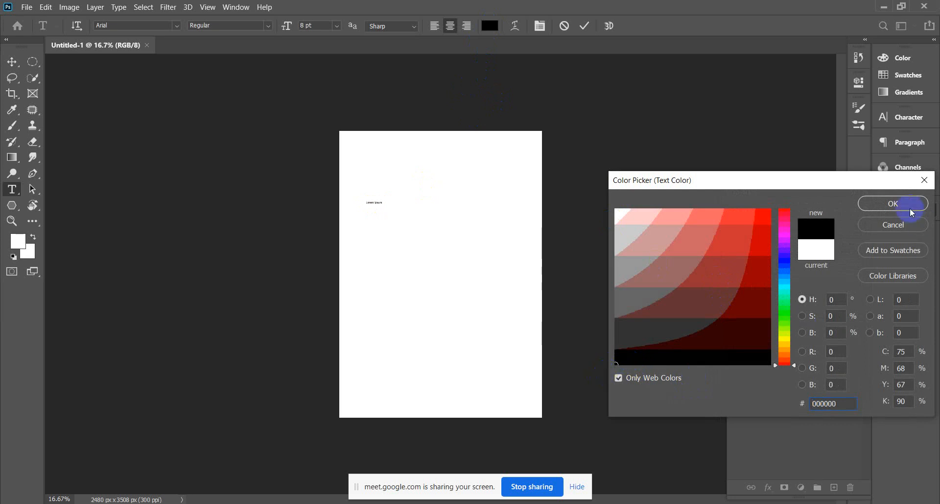
left_click(867, 203)
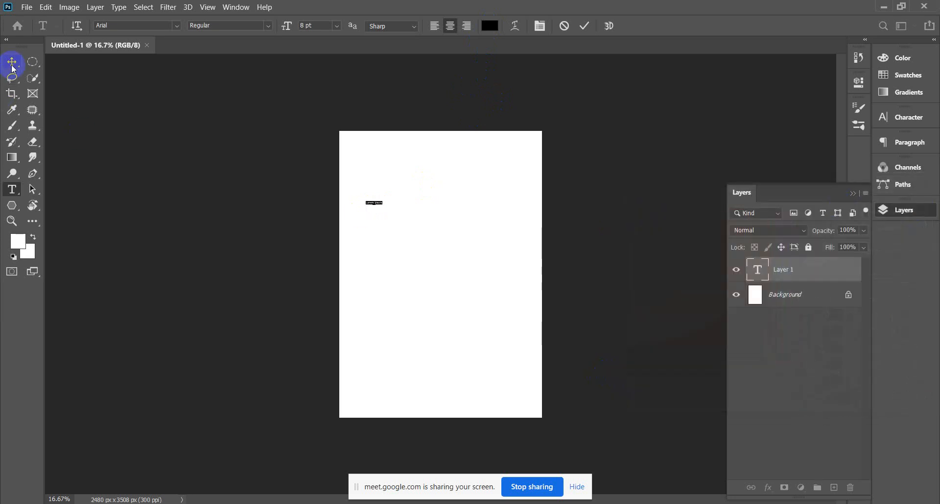
left_click(12, 65)
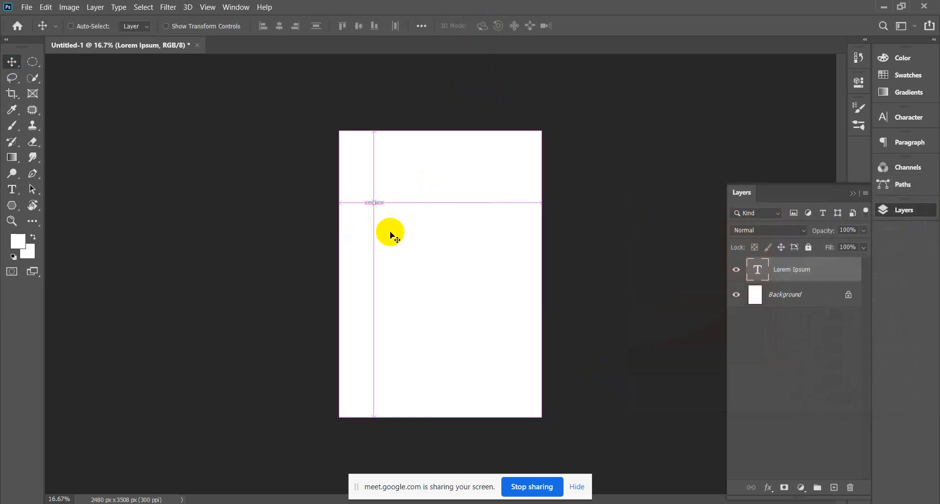
Scale the placeholder text up to about 892% so it spans most of the page width.
key("ctrl+t")
left_click_drag(383, 204, 500, 275)
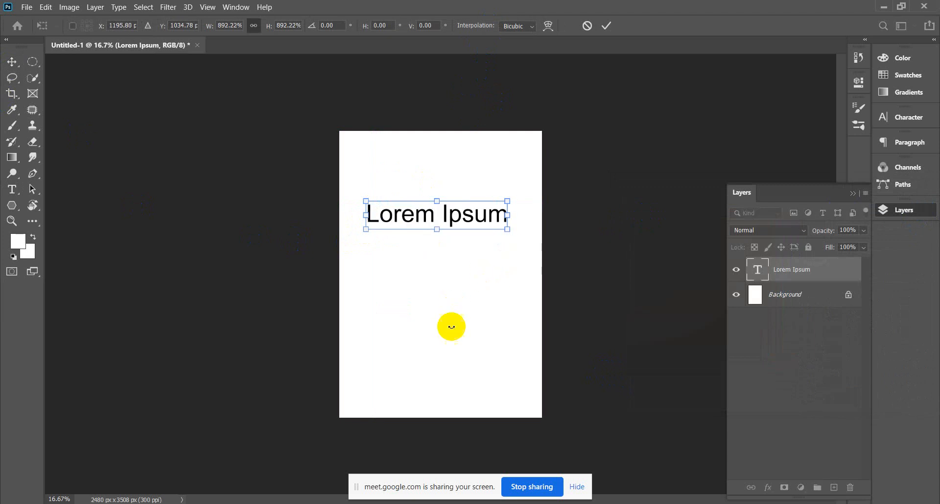
key("ctrl+plus")
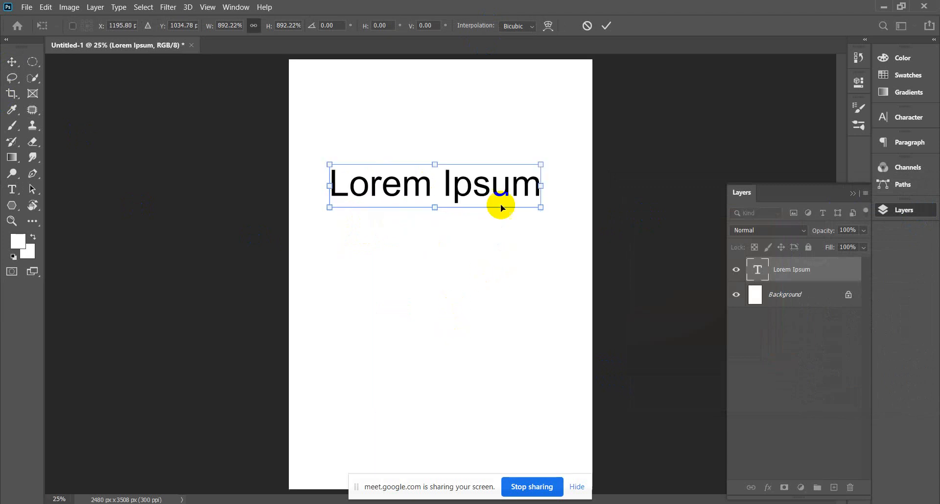
Replace the placeholder text with "brush tool".
left_click(12, 189)
left_click(410, 192)
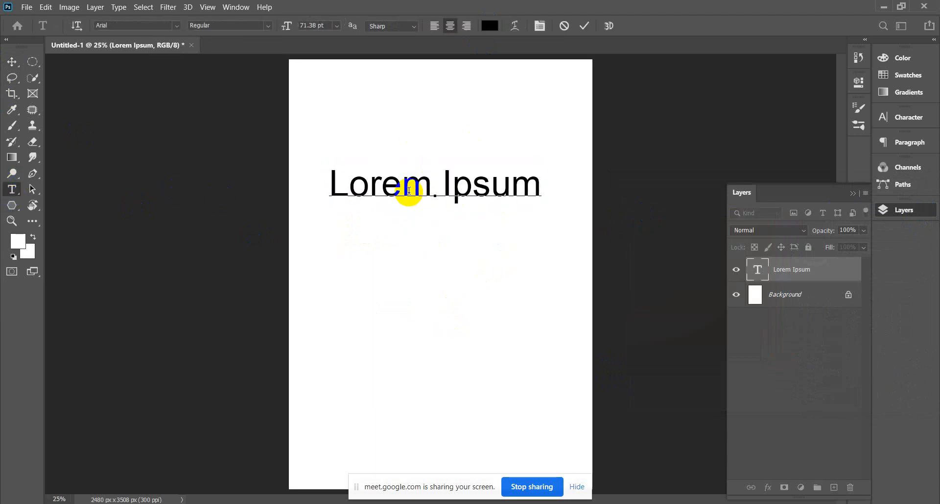
triple_click(409, 191)
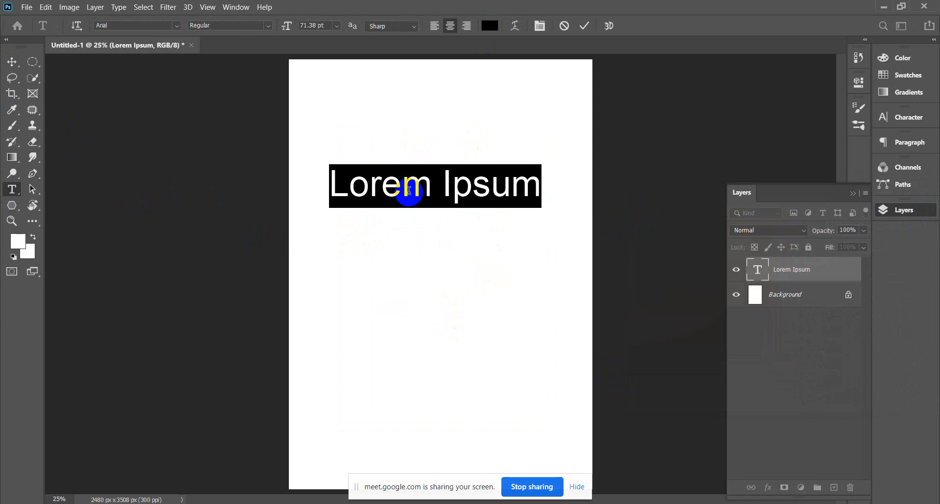
type("brush to")
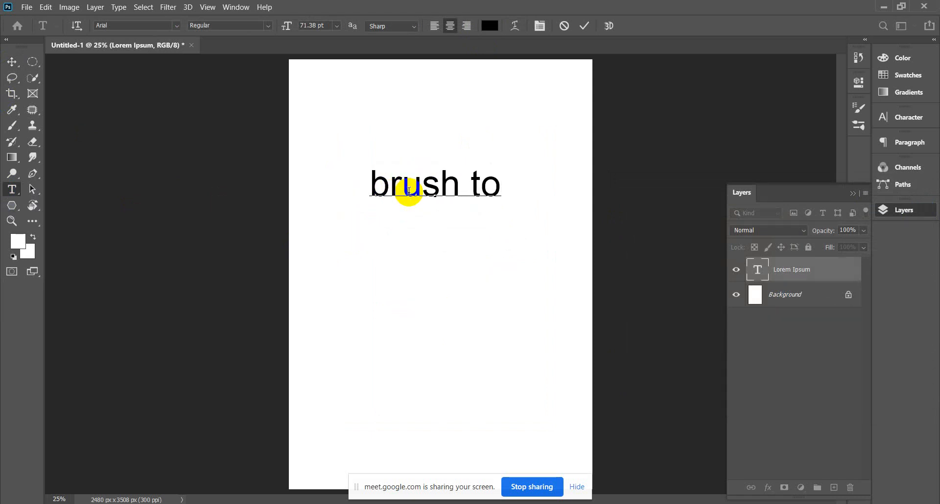
type("ol")
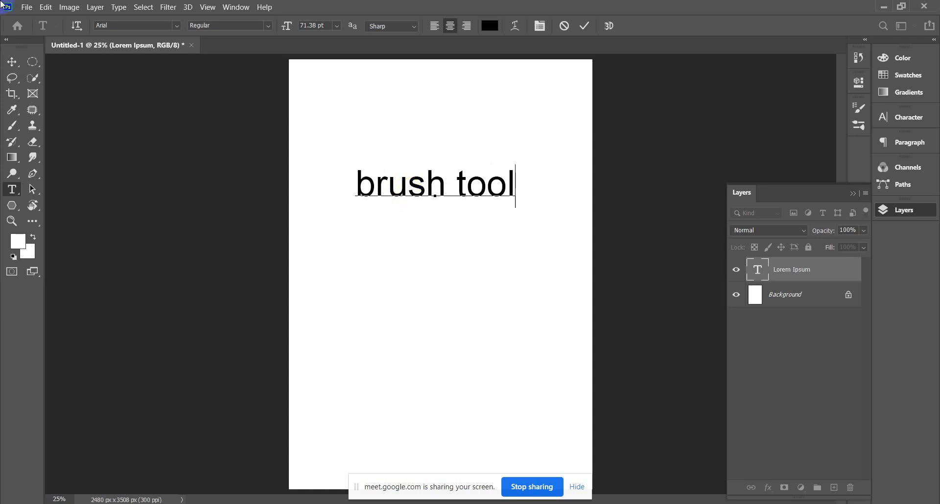
left_click(12, 62)
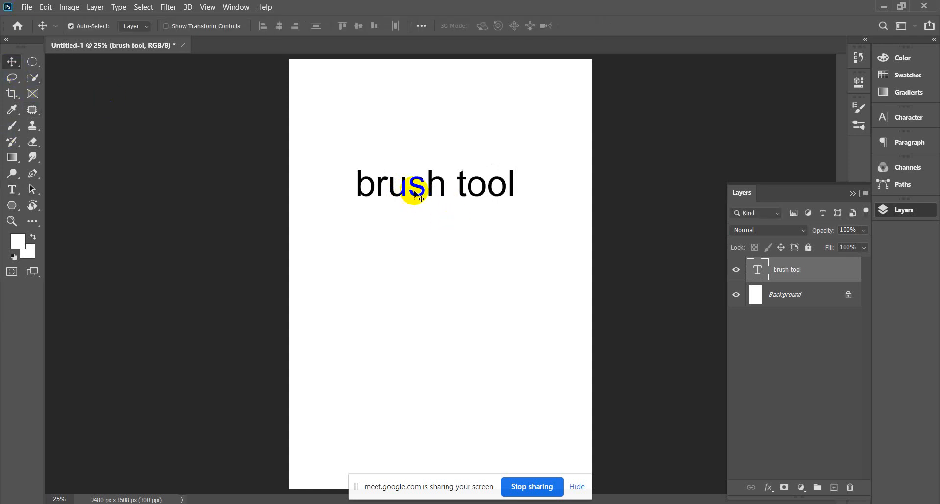
Move the "brush tool" line up, duplicate it below, and change the copy's text to "party image".
mouse_move(414, 190)
left_mouse_down()
mouse_move(418, 118)
mouse_move(419, 180)
left_mouse_up()
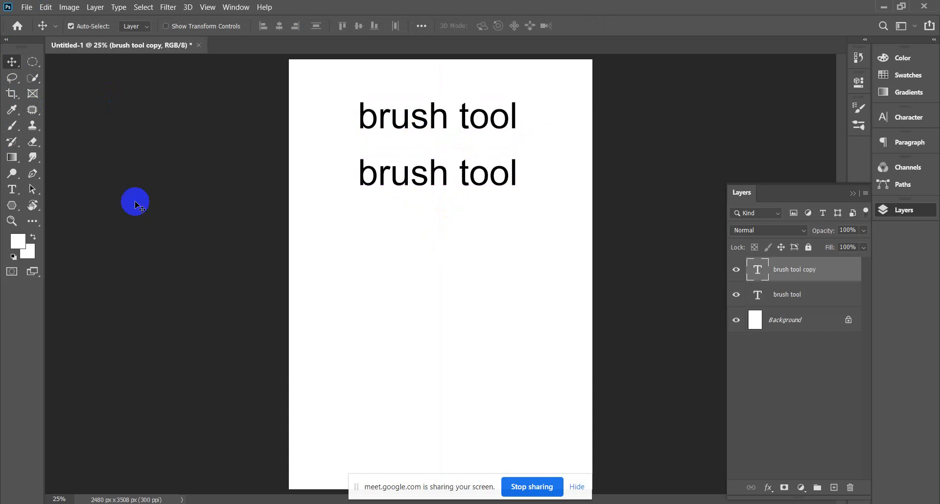
left_click(12, 189)
left_click(428, 169)
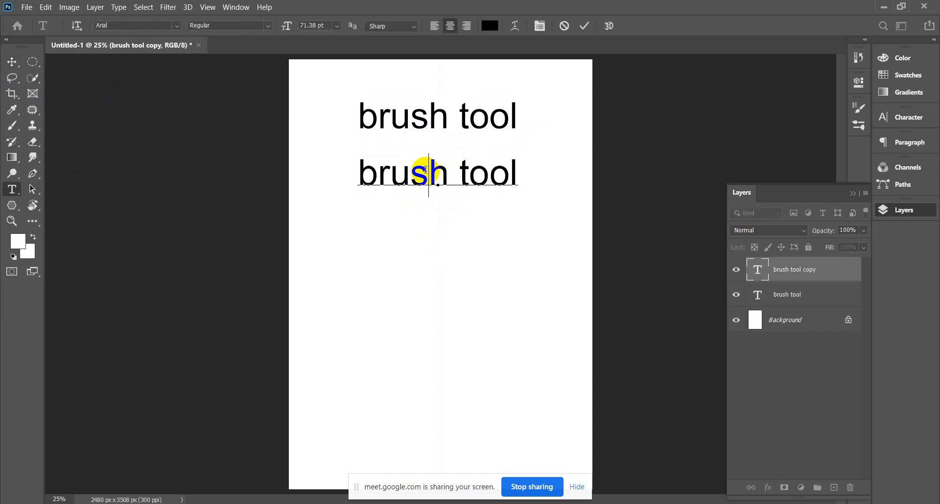
key("ctrl+a")
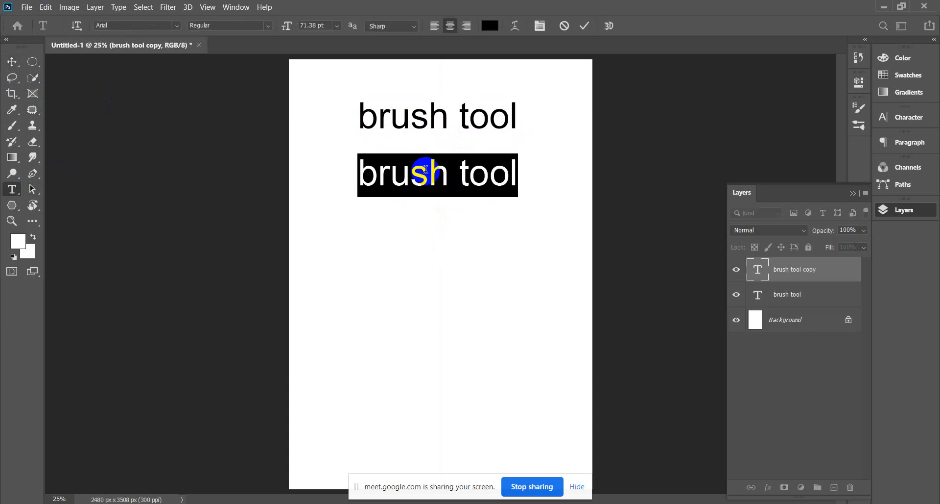
type("pa")
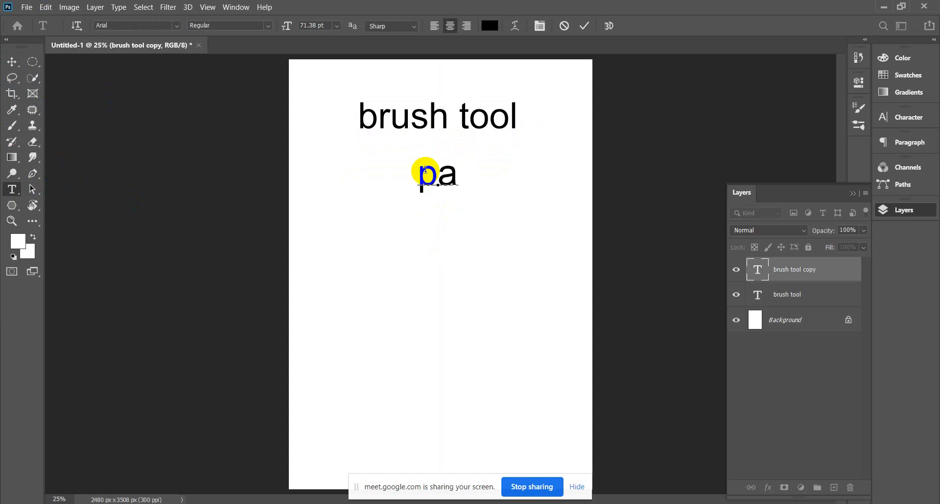
type("rt")
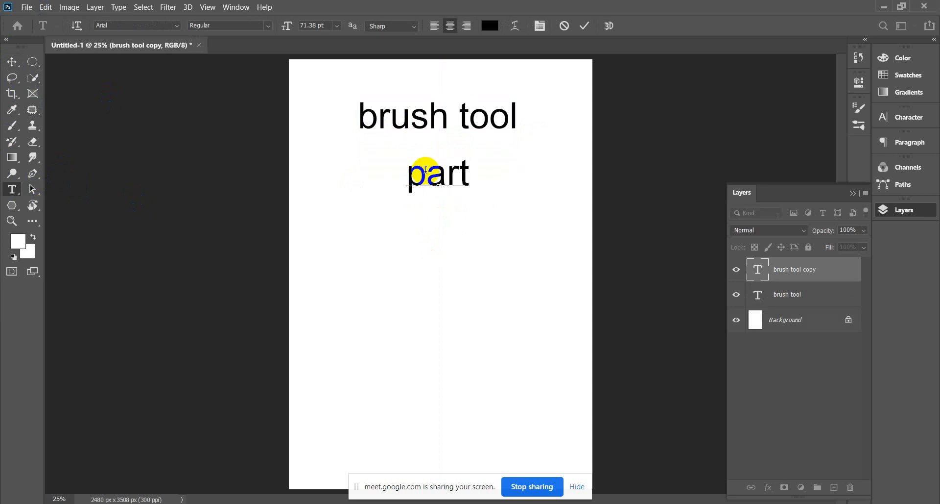
type("y")
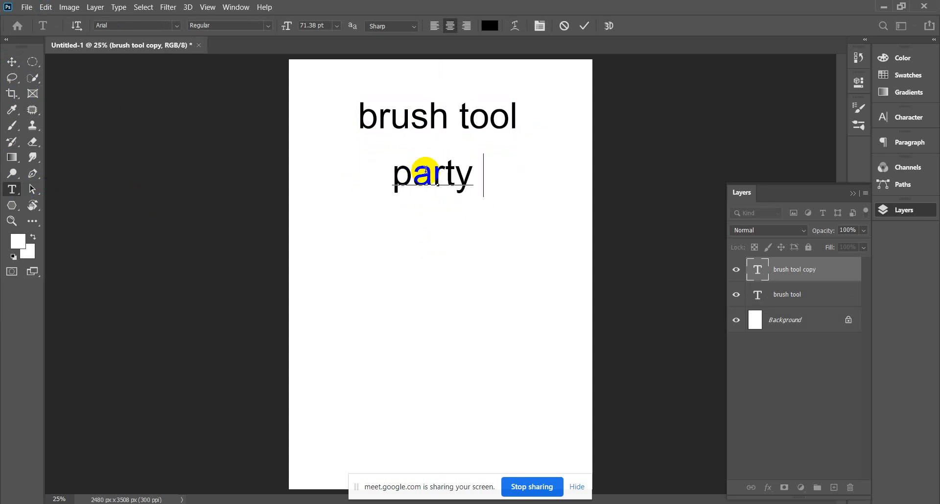
type(" image")
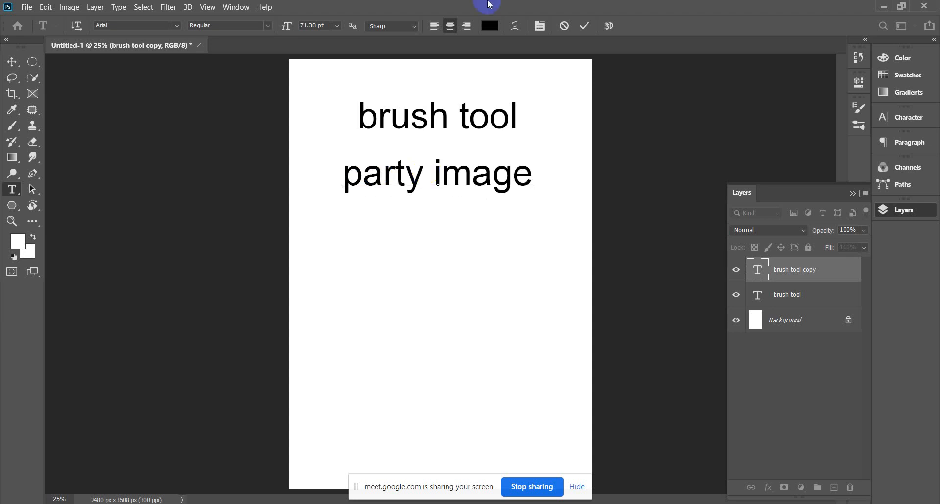
left_click(12, 62)
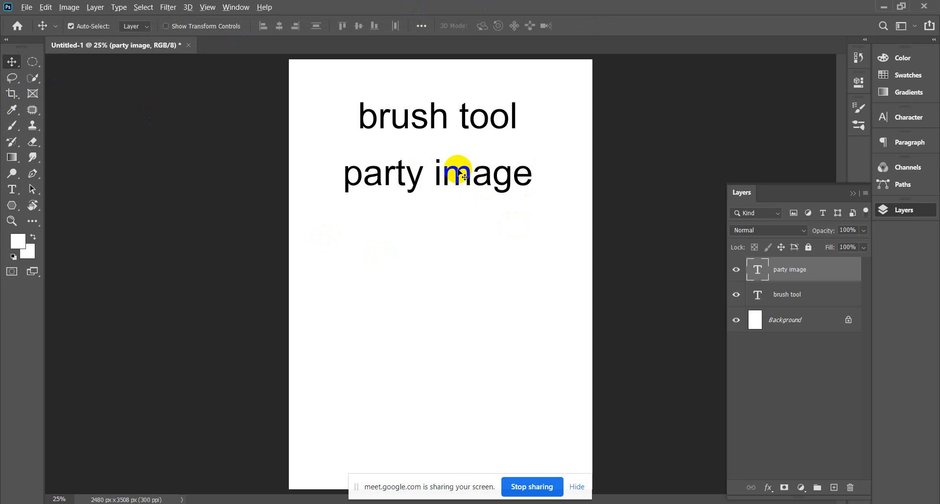
Duplicate the "party image" line below itself and replace the copy's wording with "text".
left_click_drag(460, 175, 459, 236)
left_click(13, 190)
left_click(385, 239)
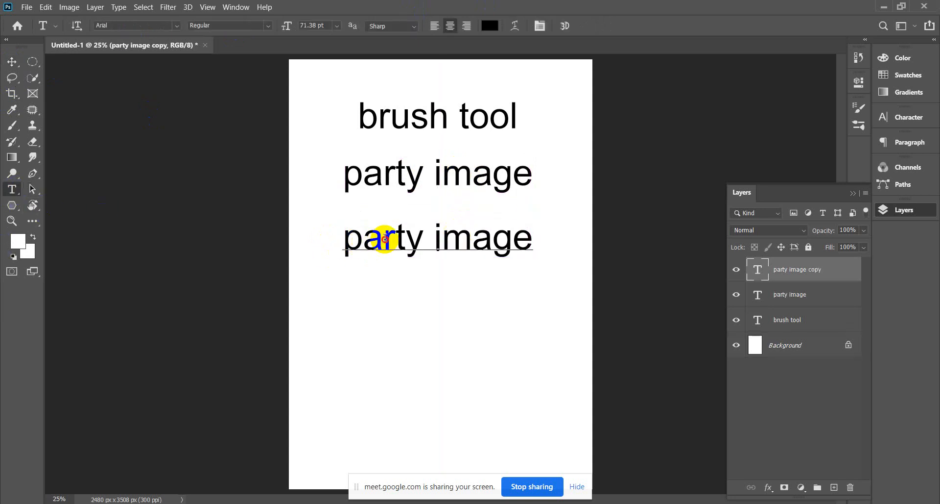
triple_click(386, 239)
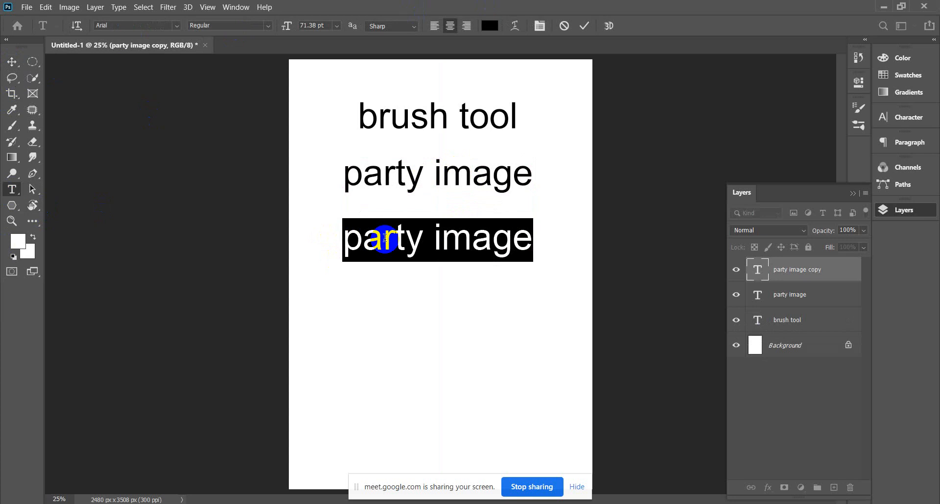
type("text")
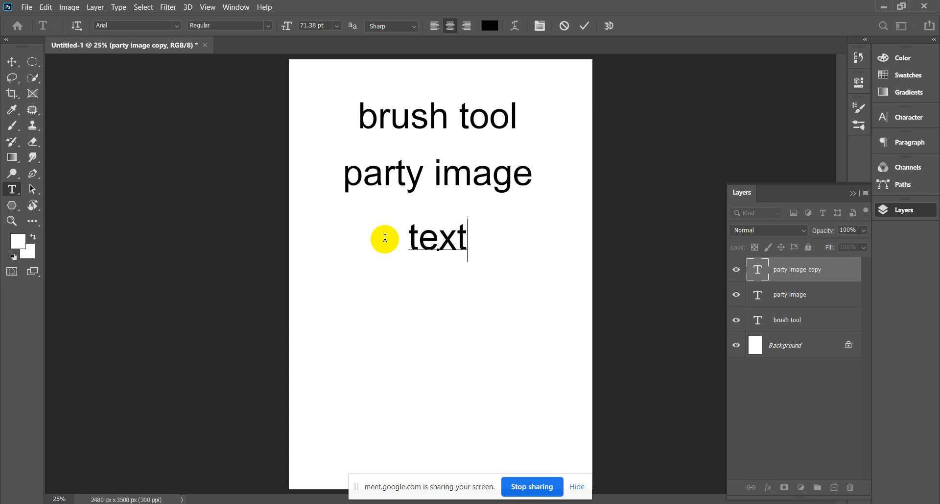
left_click_drag(468, 240, 375, 239)
left_click(437, 239)
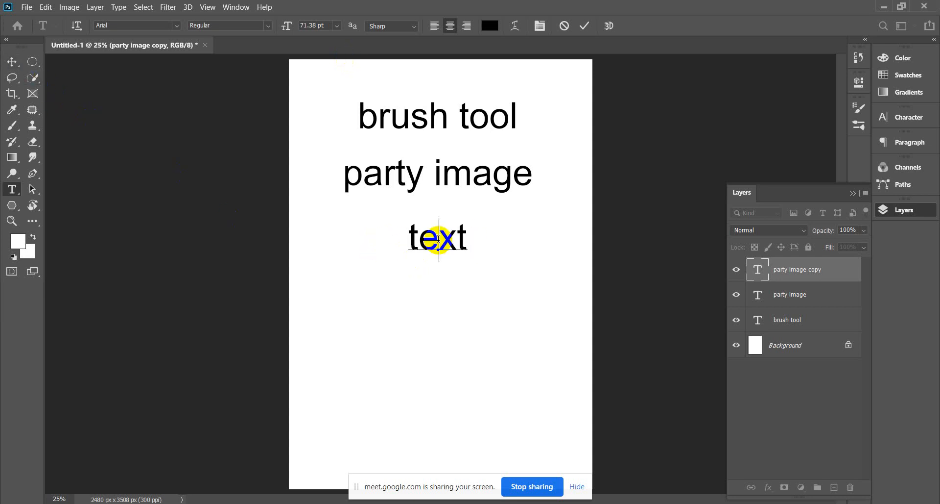
left_click_drag(469, 239, 366, 248)
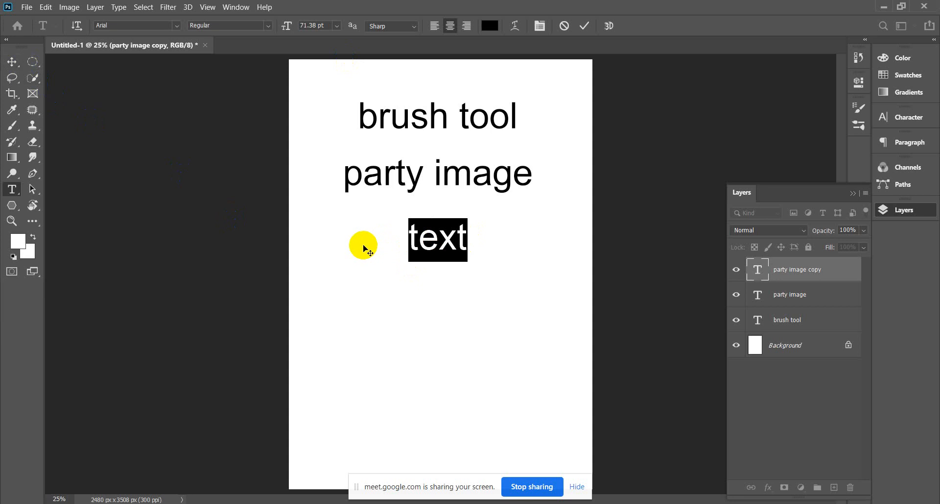
left_click(435, 246)
left_click_drag(468, 240, 390, 242)
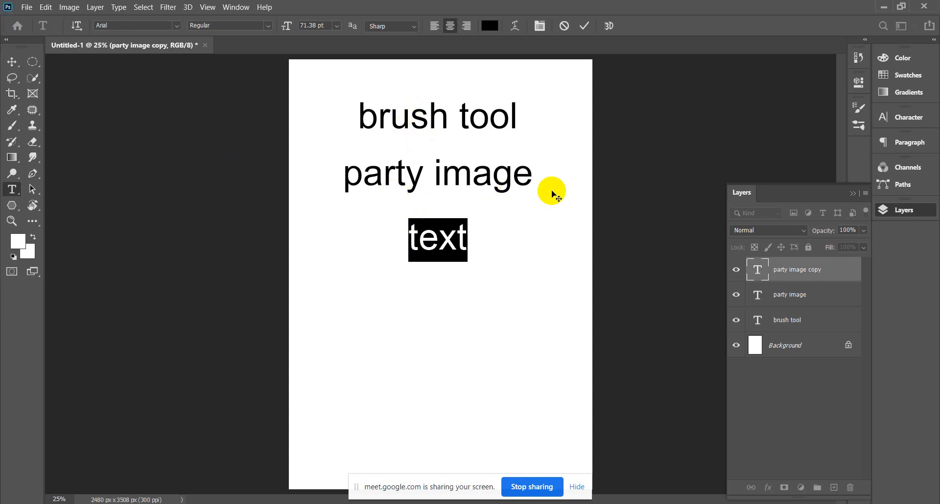
left_click_drag(466, 243, 407, 244)
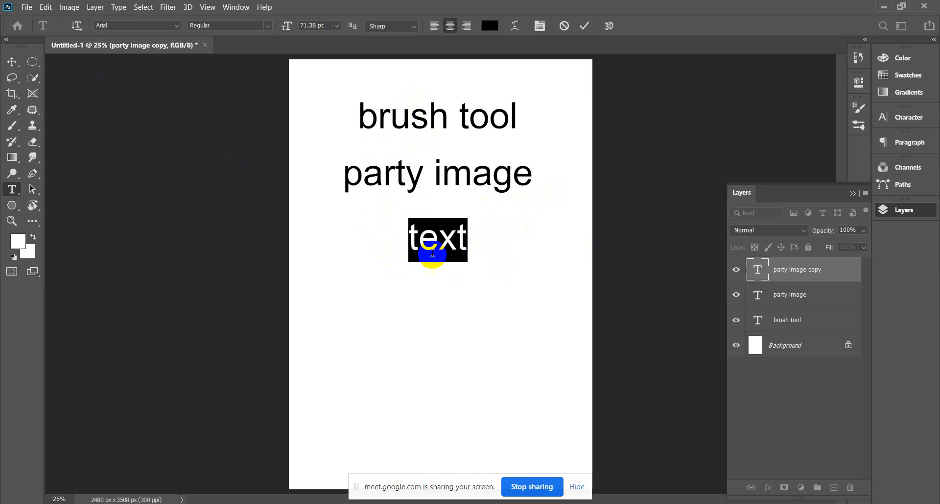
left_click(450, 250)
left_click_drag(470, 243, 371, 243)
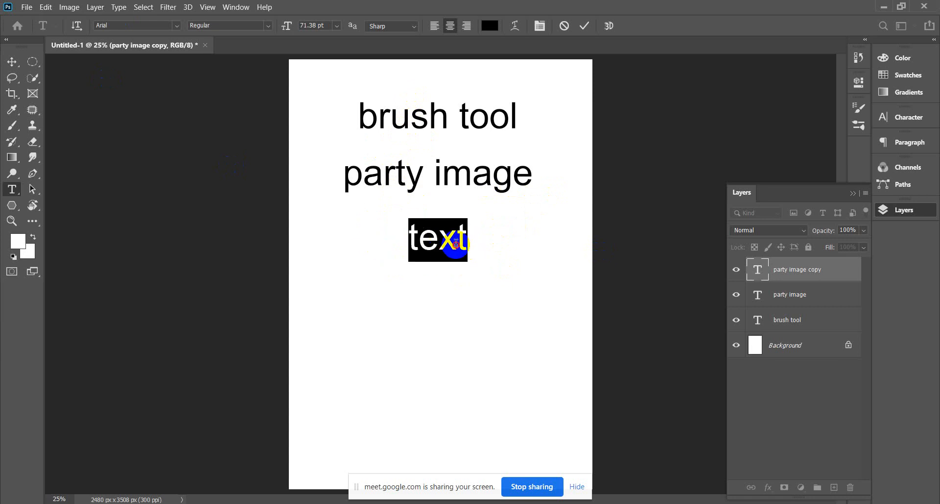
left_click(472, 244)
left_click_drag(472, 244, 388, 244)
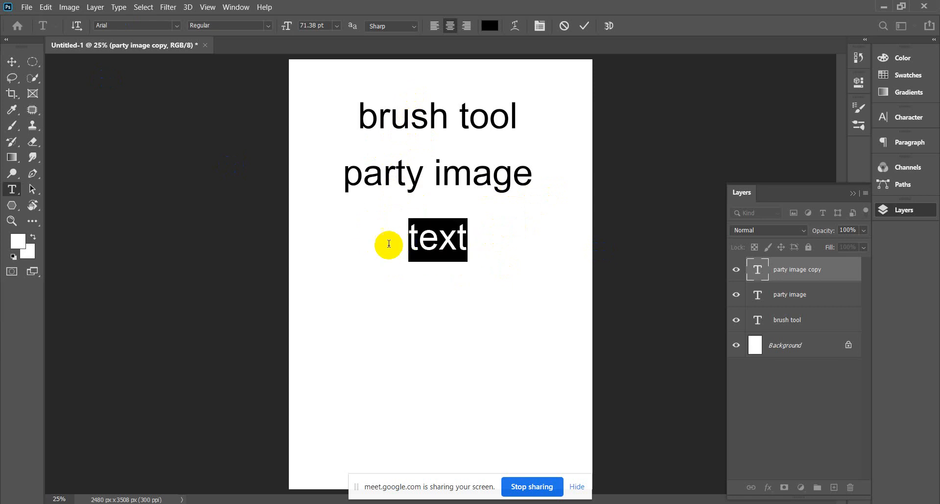
left_click(447, 239)
left_click_drag(471, 237, 393, 241)
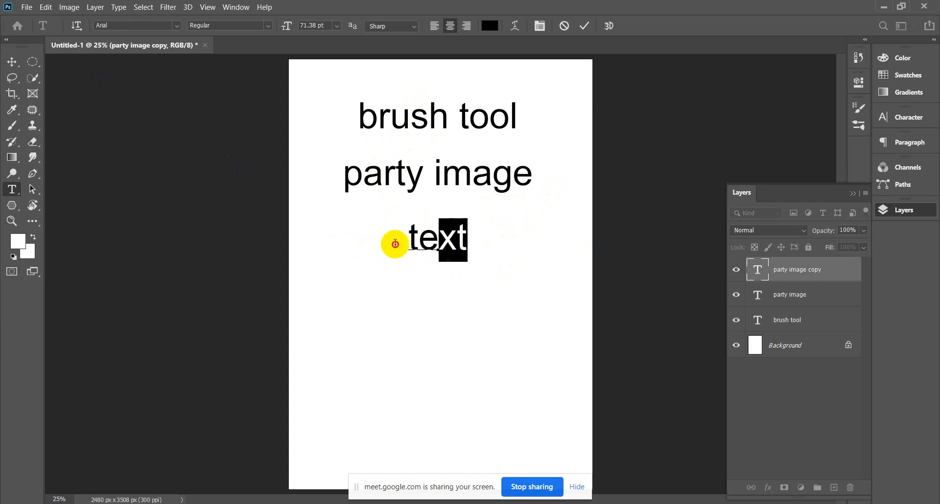
left_click(447, 240)
left_click_drag(456, 242, 348, 245)
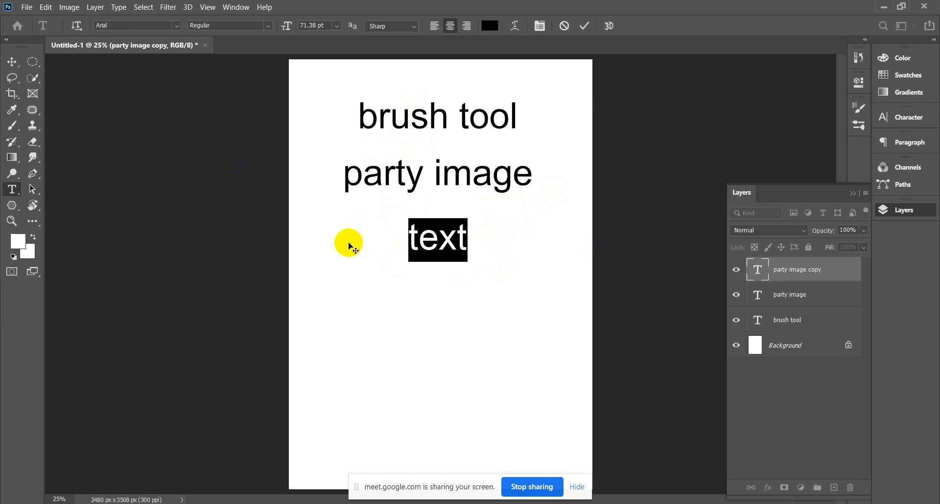
Finish editing the "text" line and delete its layer.
left_click(442, 240)
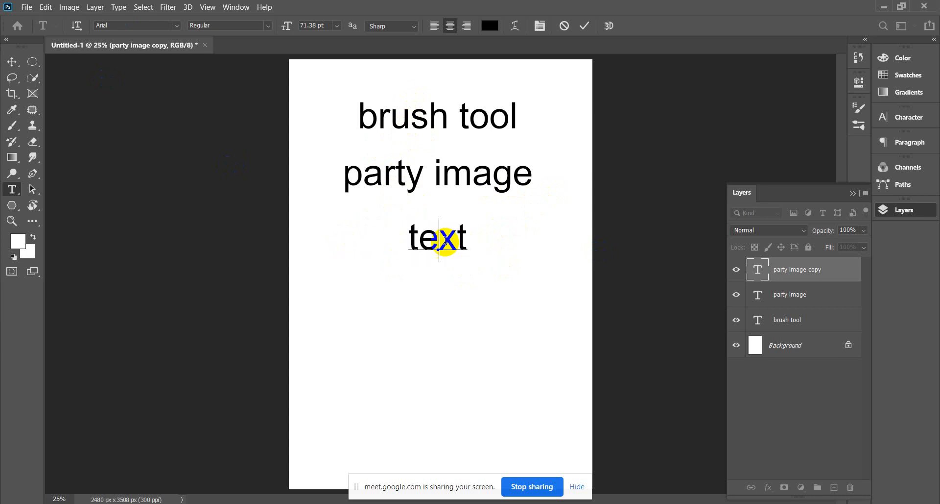
left_click(12, 61)
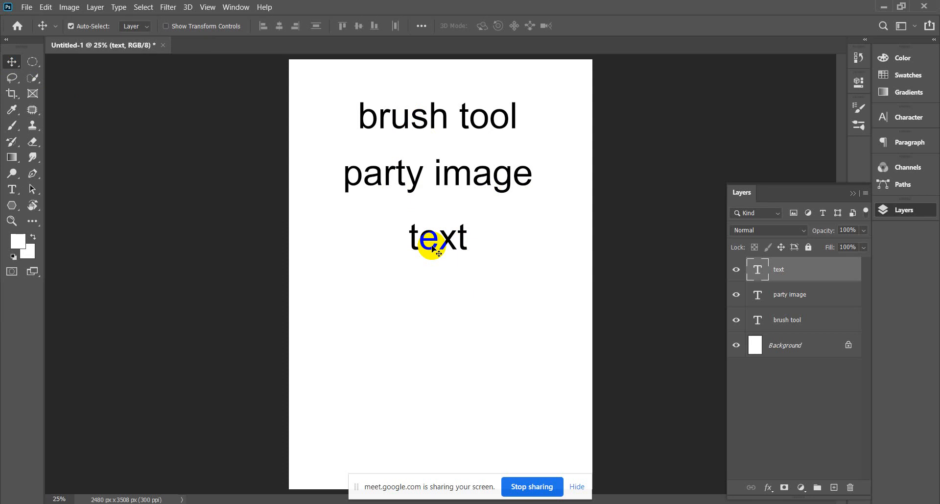
key("Delete")
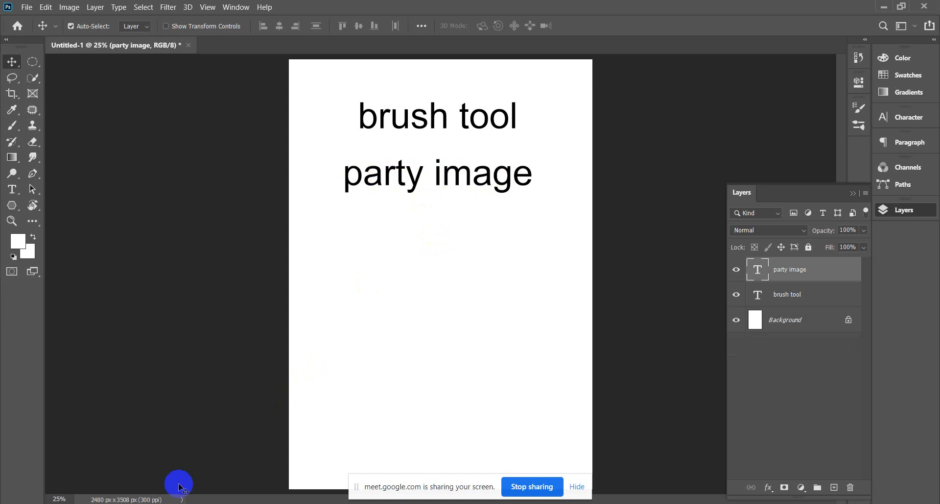
Switch to Chrome and open pexels.com in place of the party flyer design search results.
mouse_move(93, 502)
left_click(92, 476)
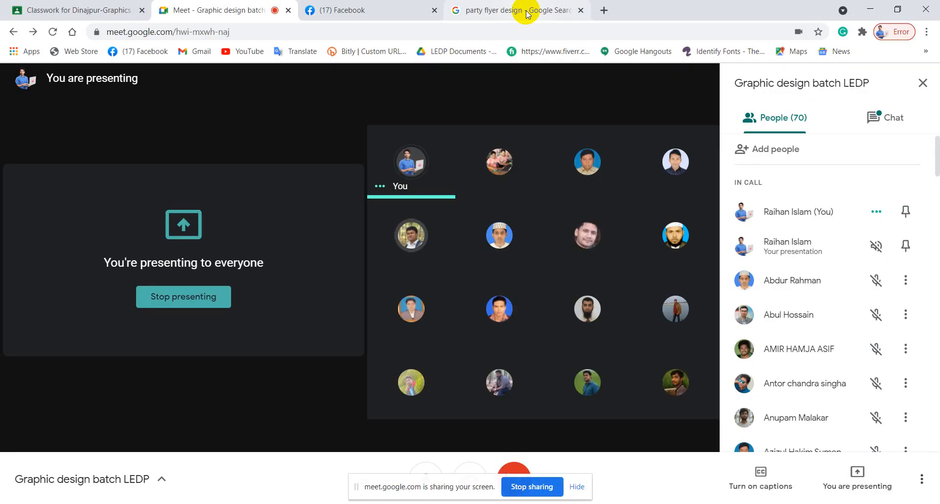
left_click(543, 12)
left_click(474, 32)
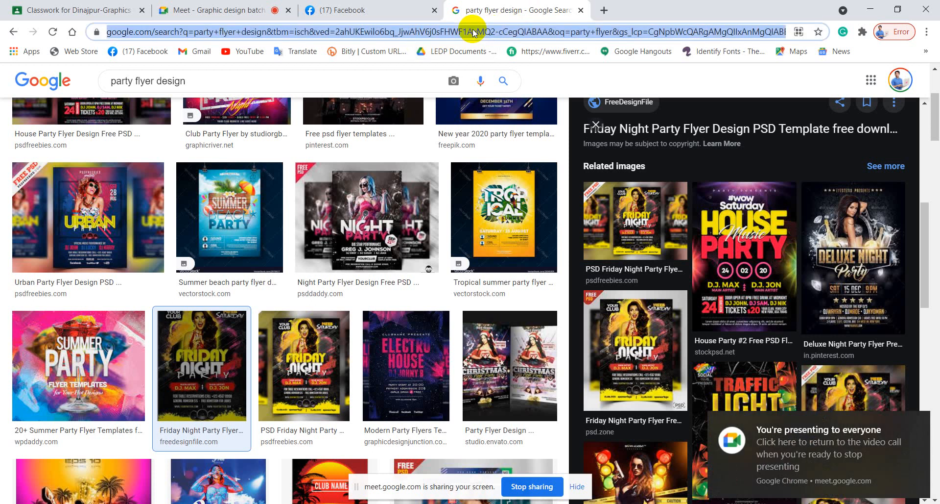
type("pex")
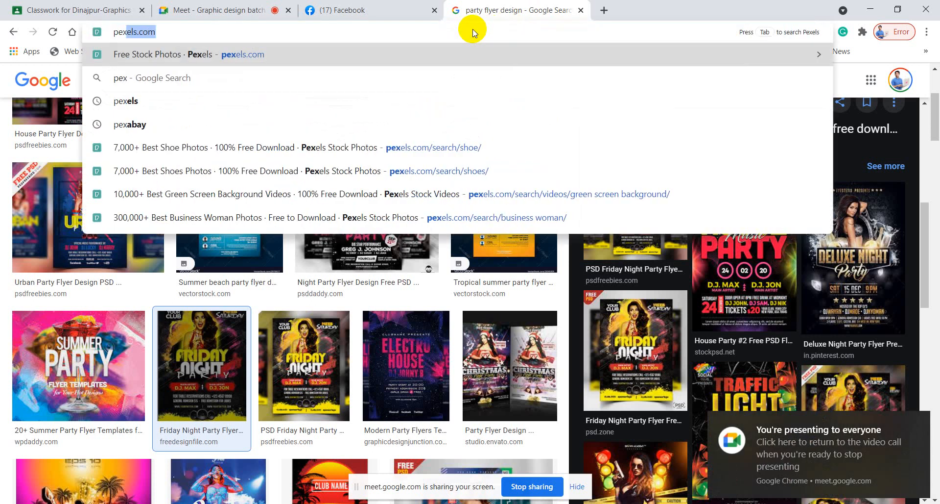
type("e")
key("Return")
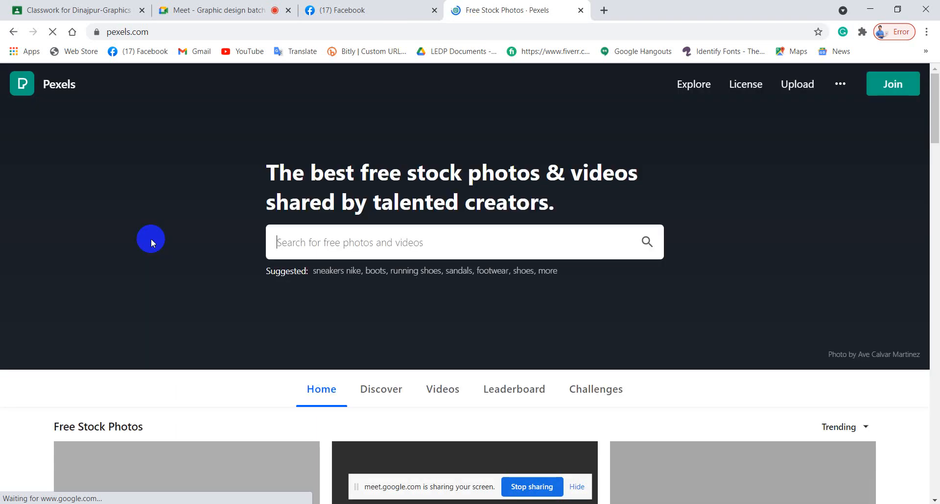
Look through the trending free stock photos on the Pexels home page.
scroll(522, 292, "down", 6)
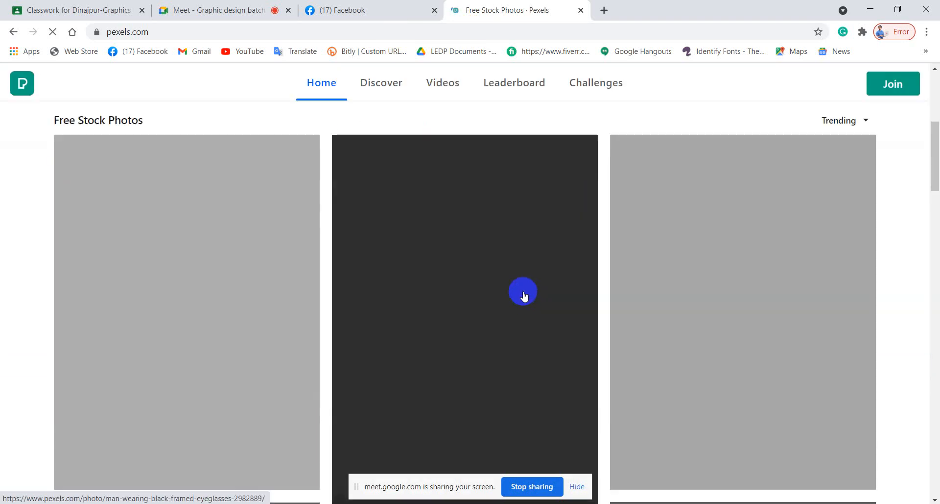
scroll(521, 289, "up", 5)
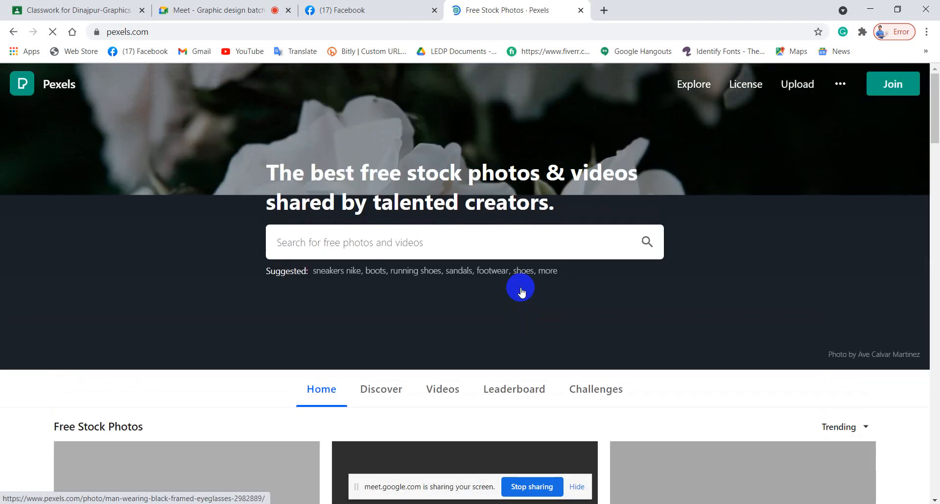
scroll(521, 289, "down", 6)
scroll(520, 290, "down", 6)
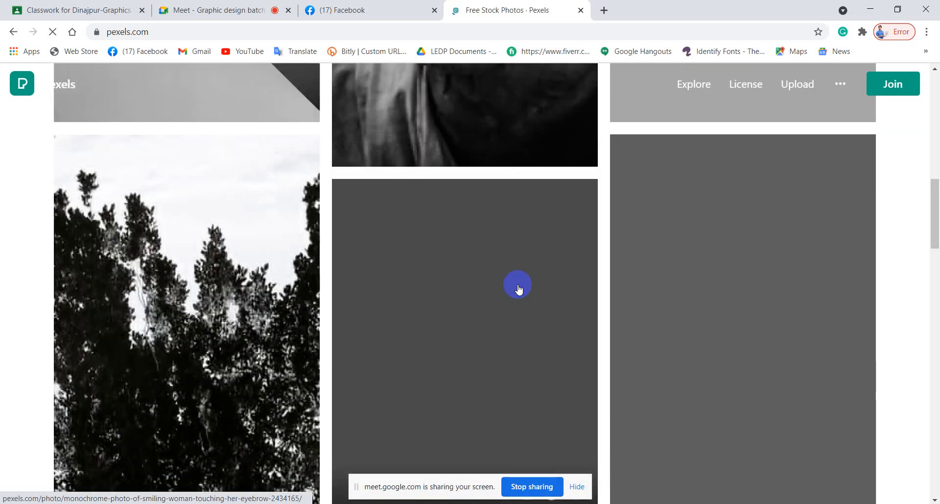
scroll(520, 290, "up", 5)
scroll(519, 288, "up", 6)
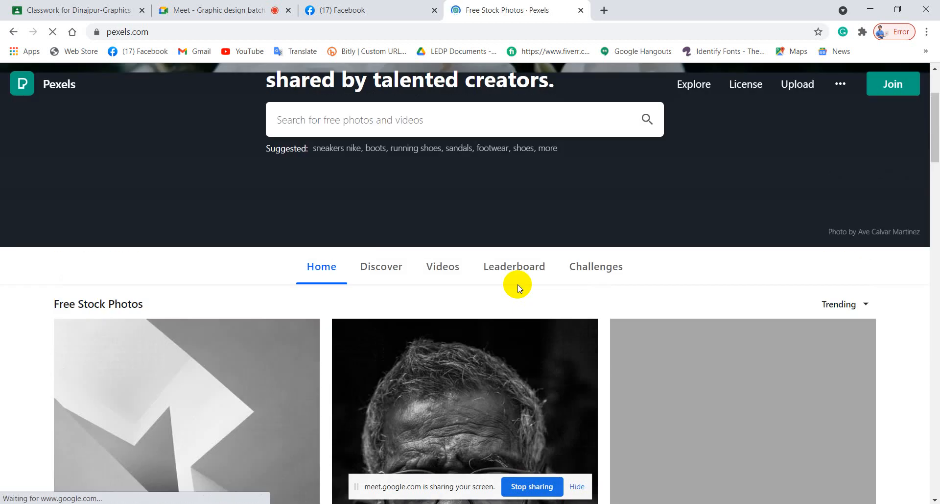
scroll(518, 286, "down", 12)
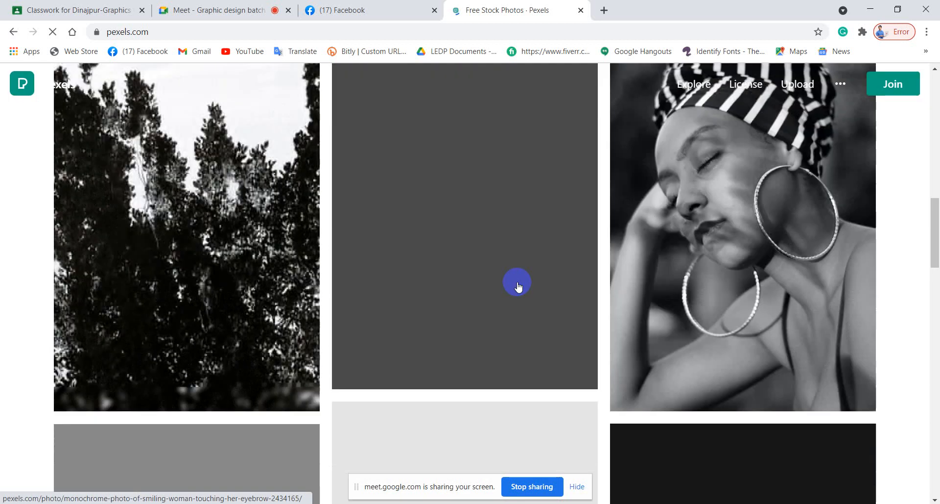
scroll(518, 286, "down", 20)
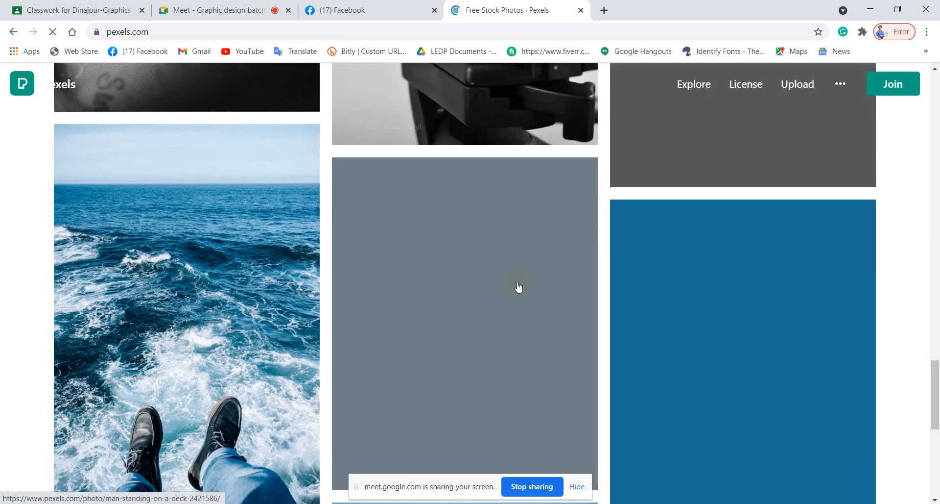
scroll(518, 286, "down", 20)
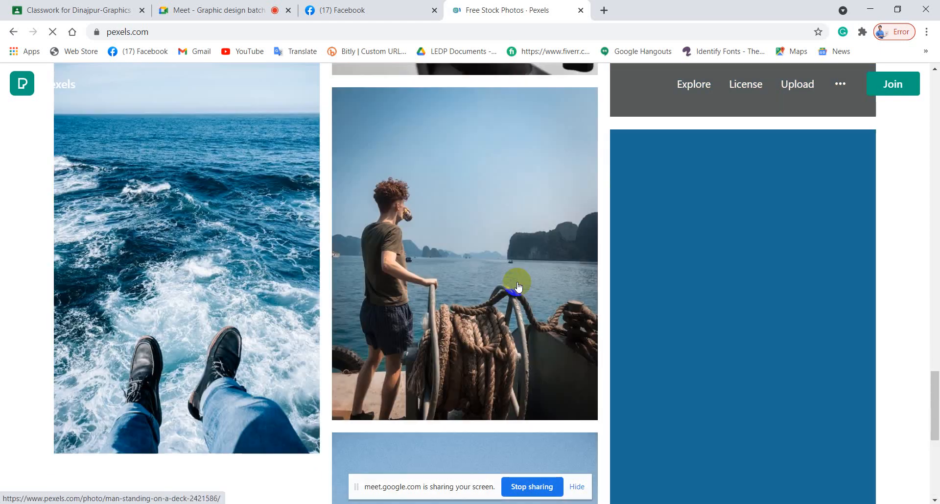
middle_click(513, 280)
Search Pexels for "party" and close the extra page showing the camera photo.
scroll(510, 275, "up", 16)
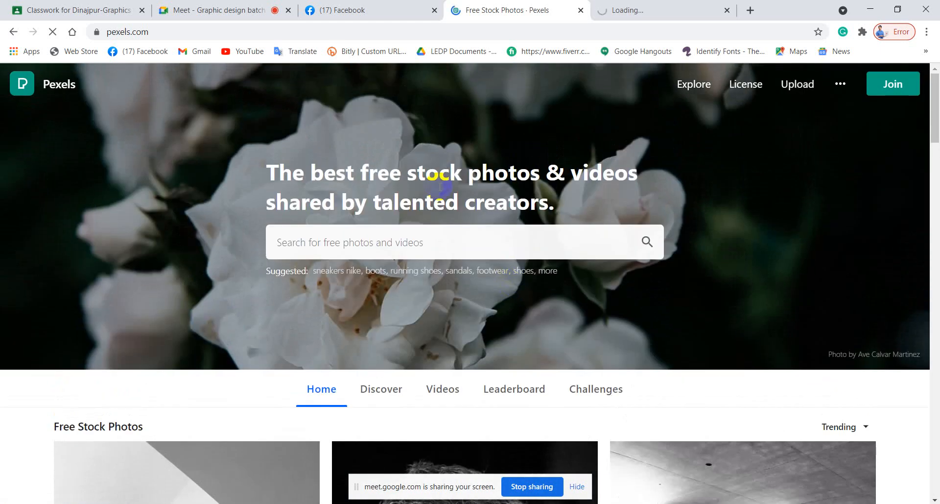
left_click(401, 243)
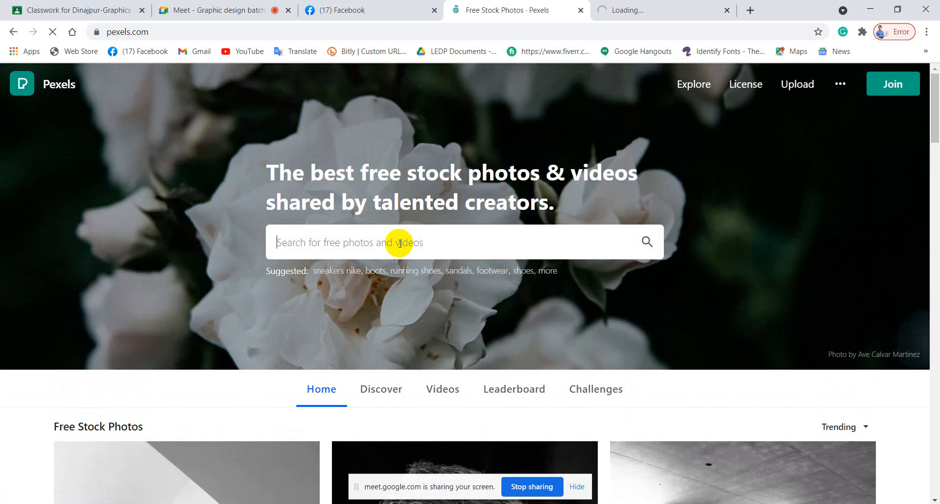
type("party")
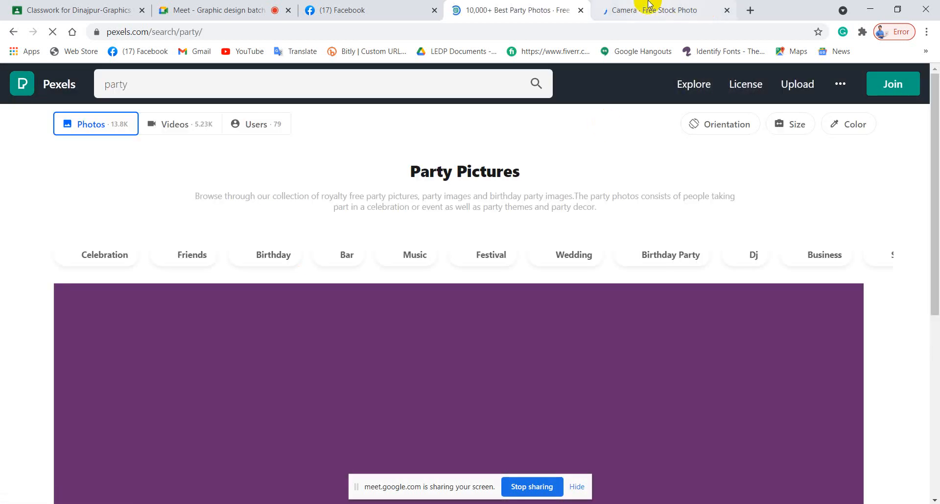
left_click(667, 12)
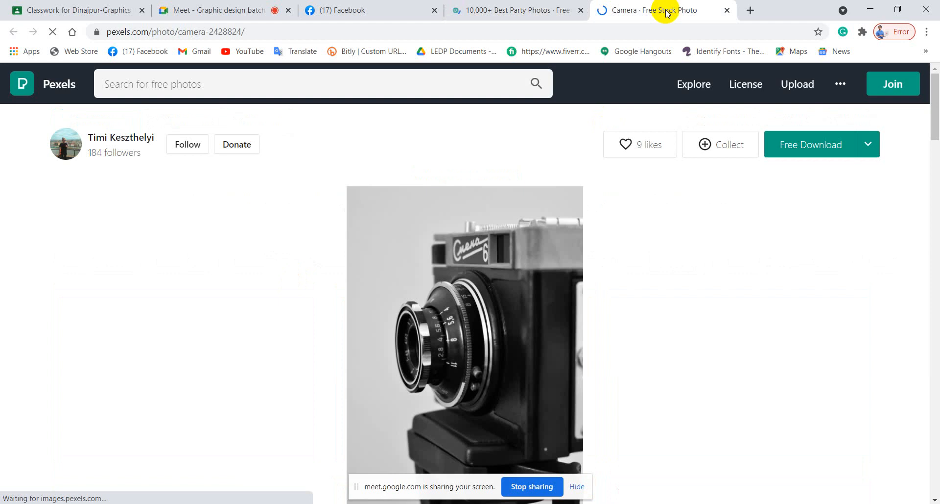
left_click(727, 11)
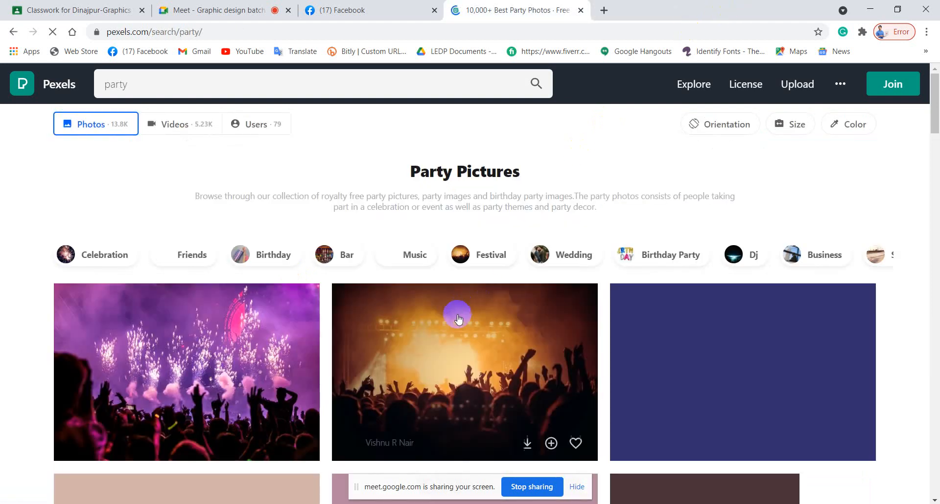
Examine the party photo results for images suitable for the flyer.
scroll(395, 354, "down", 3)
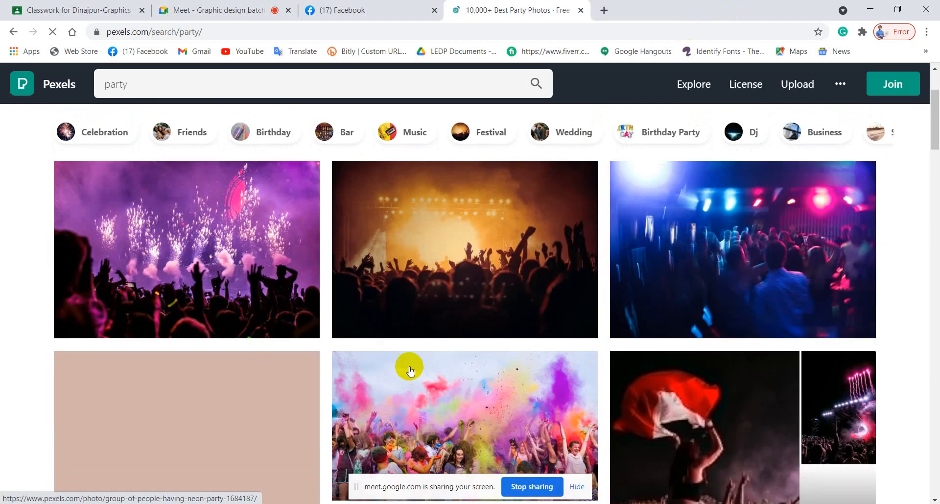
scroll(413, 331, "down", 4)
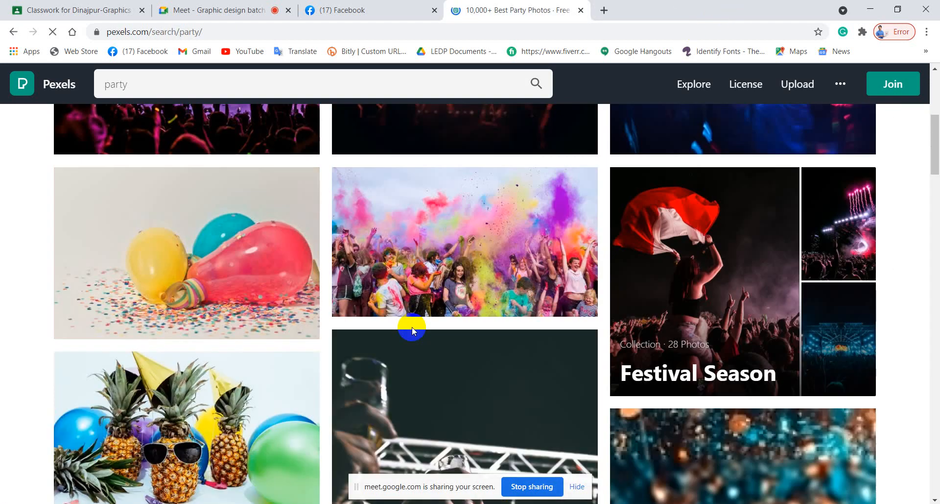
scroll(412, 329, "down", 5)
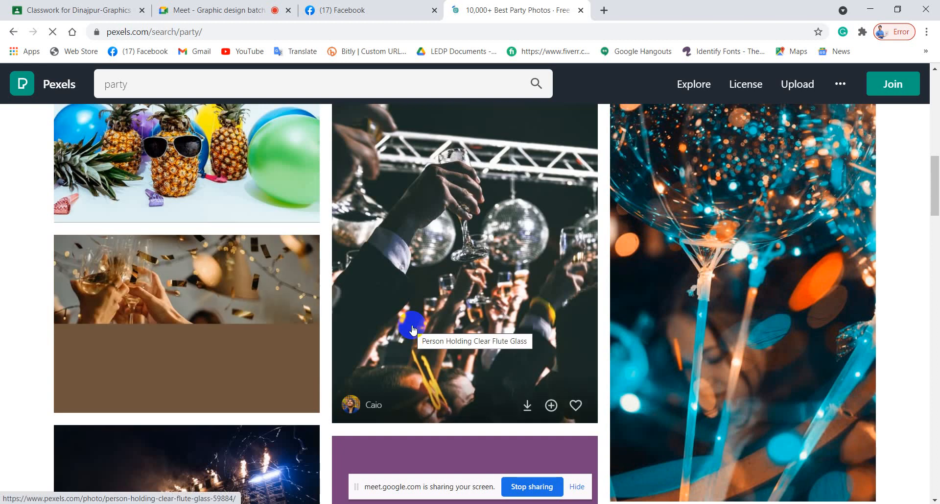
scroll(413, 329, "down", 3)
scroll(413, 329, "down", 3)
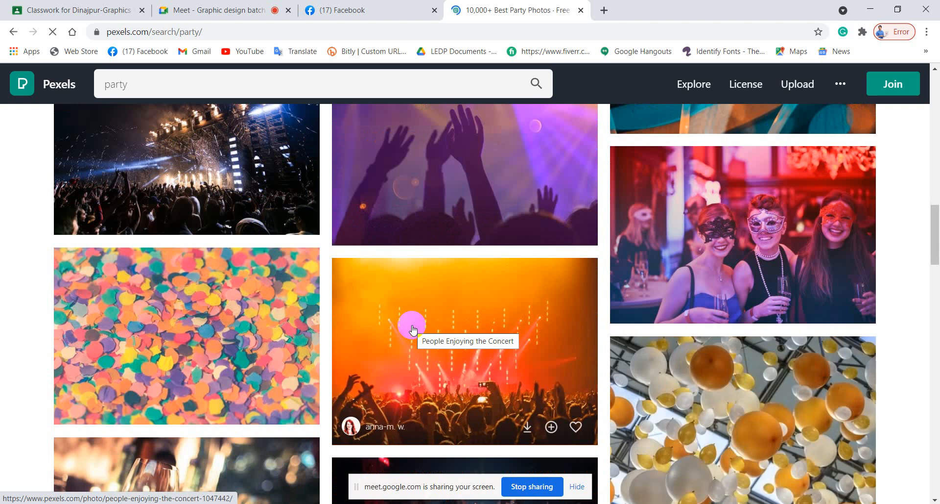
scroll(413, 329, "up", 3)
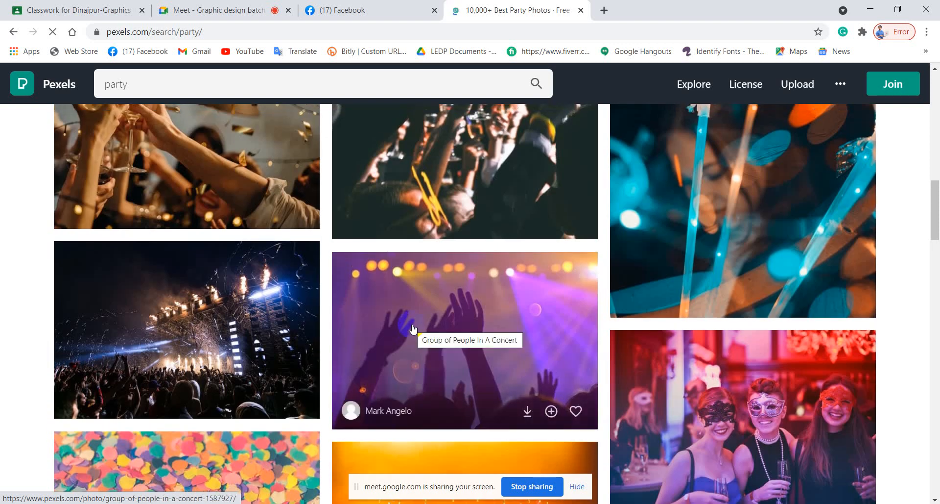
scroll(397, 348, "up", 10)
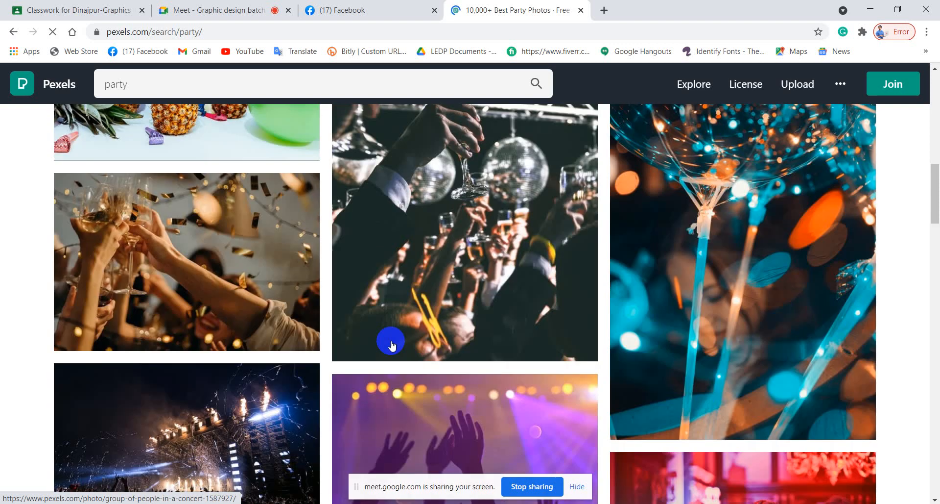
scroll(392, 345, "up", 3)
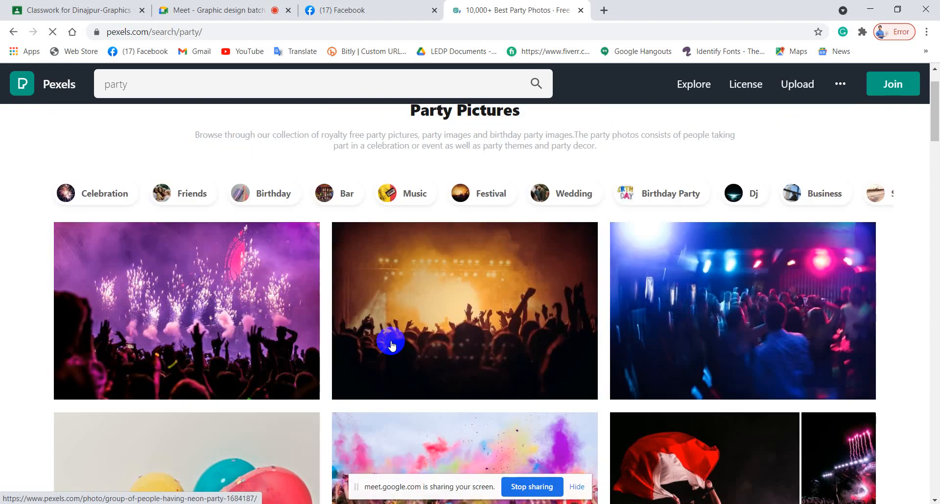
scroll(392, 345, "down", 2)
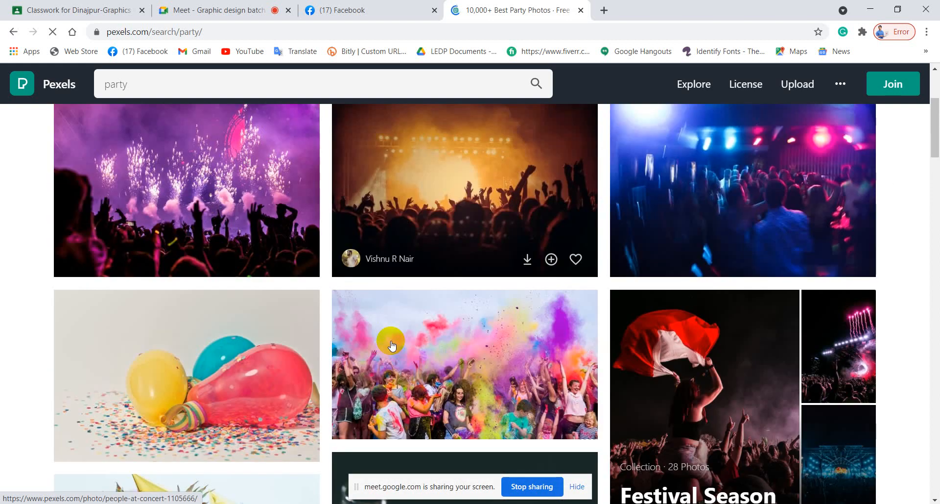
Open the orange-lit concert crowd photo from the party results and enlarge it.
scroll(391, 345, "up", 1)
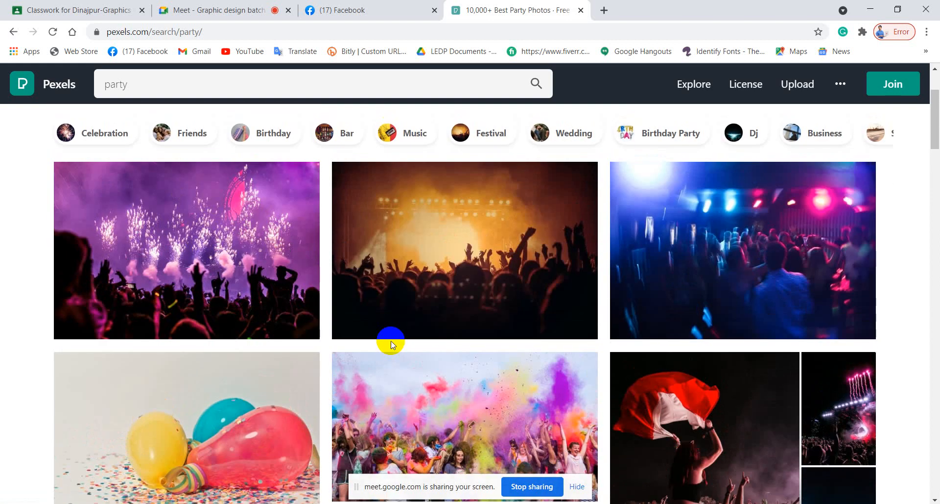
scroll(389, 338, "up", 1)
left_click(456, 289)
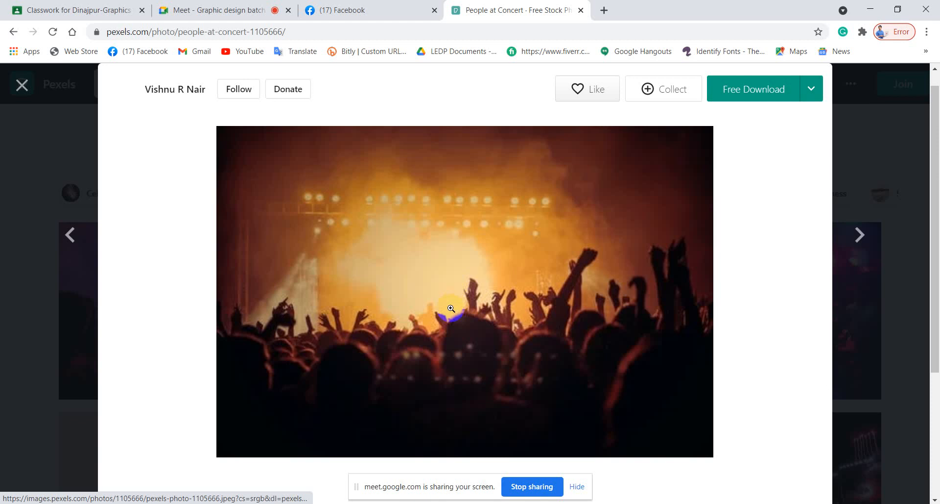
left_click(451, 308)
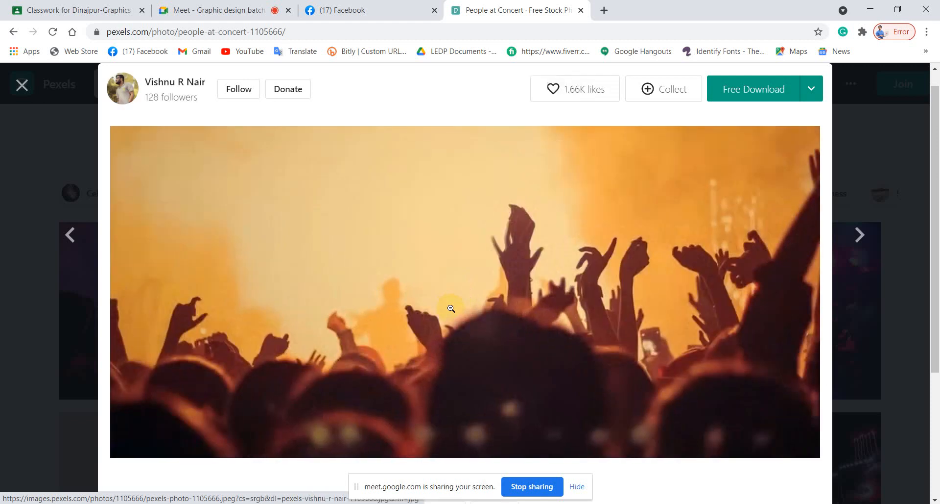
Save the concert crowd image to the Desktop as pexels-photo-1105666.jpeg and close the photo view.
right_click(451, 308)
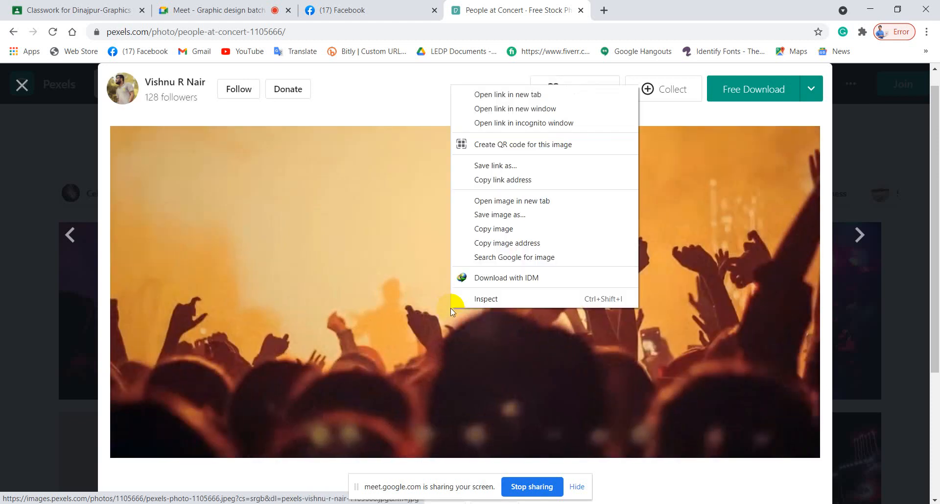
left_click(502, 214)
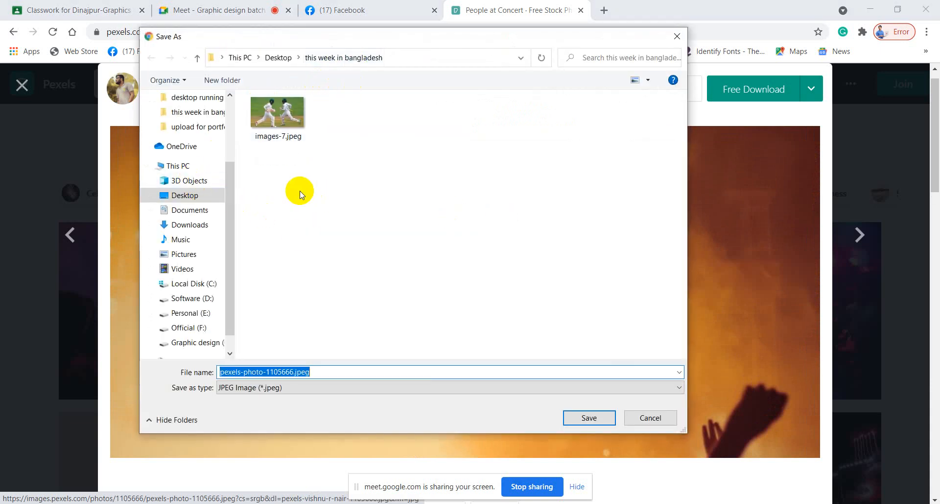
left_click(186, 196)
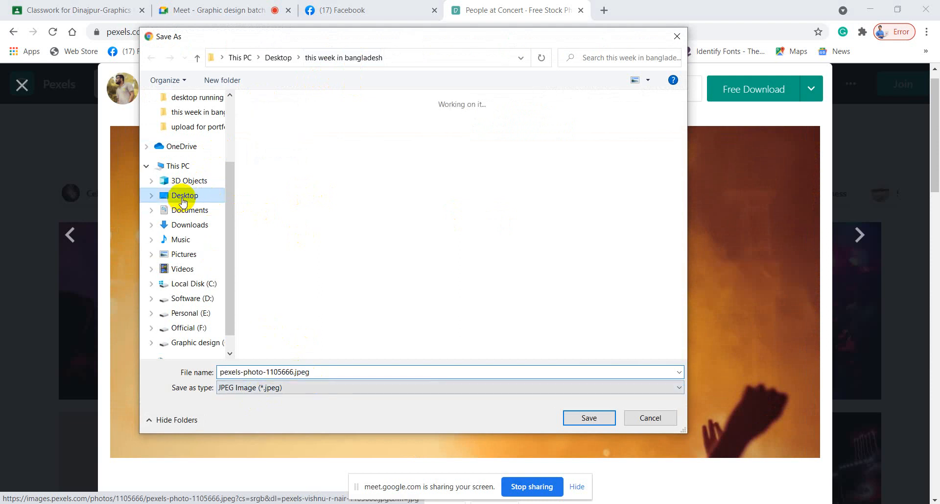
left_click(593, 417)
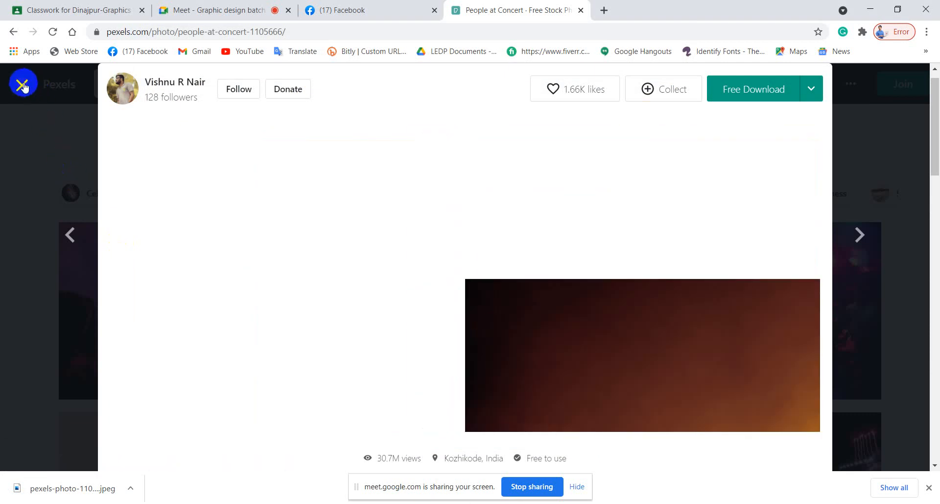
left_click(23, 86)
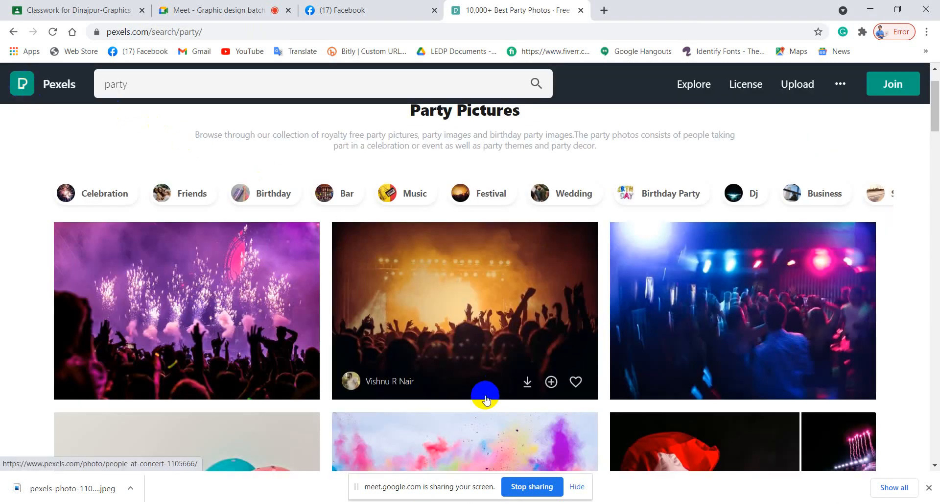
Look through the remaining party photo results for more crowd, lights and celebration images suited to the flyer.
scroll(410, 347, "down", 6)
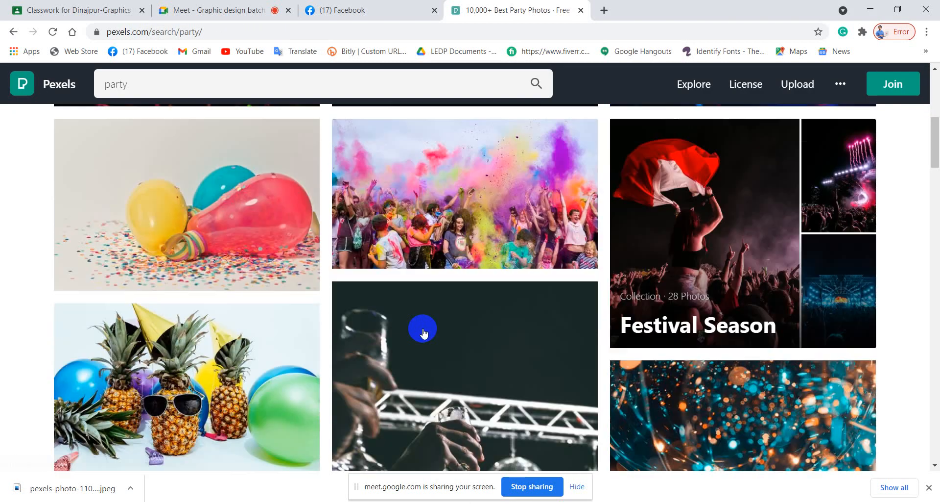
scroll(424, 334, "down", 3)
scroll(424, 333, "up", 3)
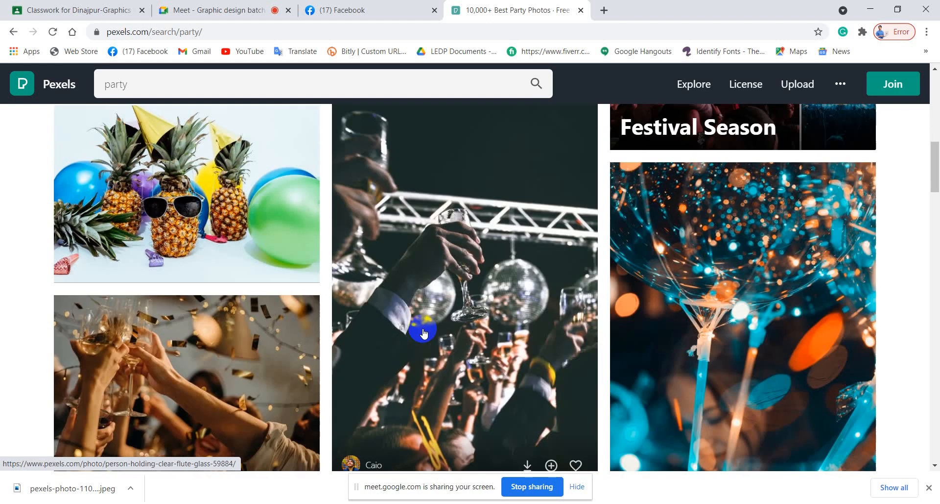
scroll(424, 333, "down", 4)
scroll(424, 333, "down", 6)
scroll(424, 333, "down", 5)
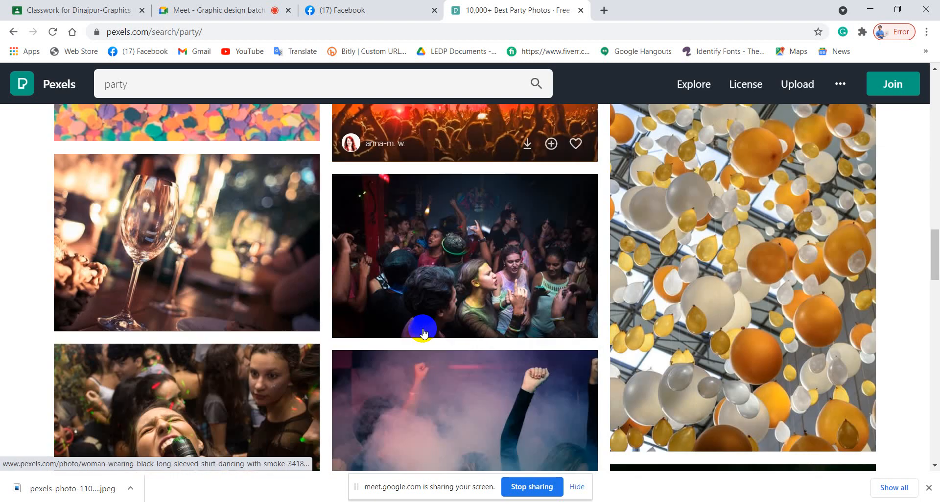
scroll(424, 333, "down", 7)
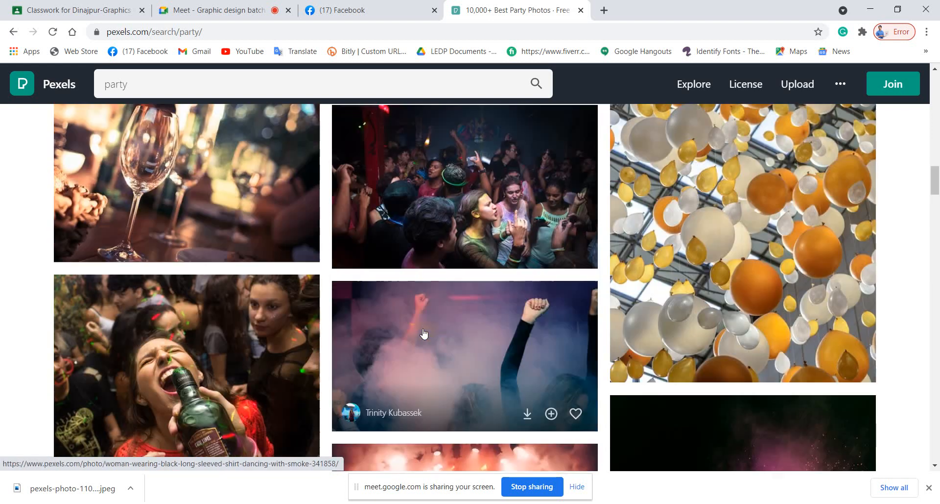
scroll(424, 333, "down", 9)
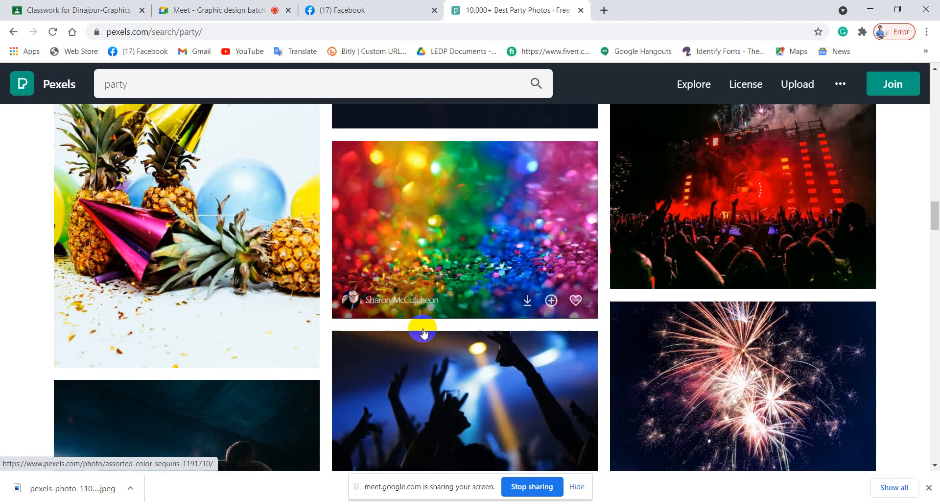
scroll(424, 333, "down", 7)
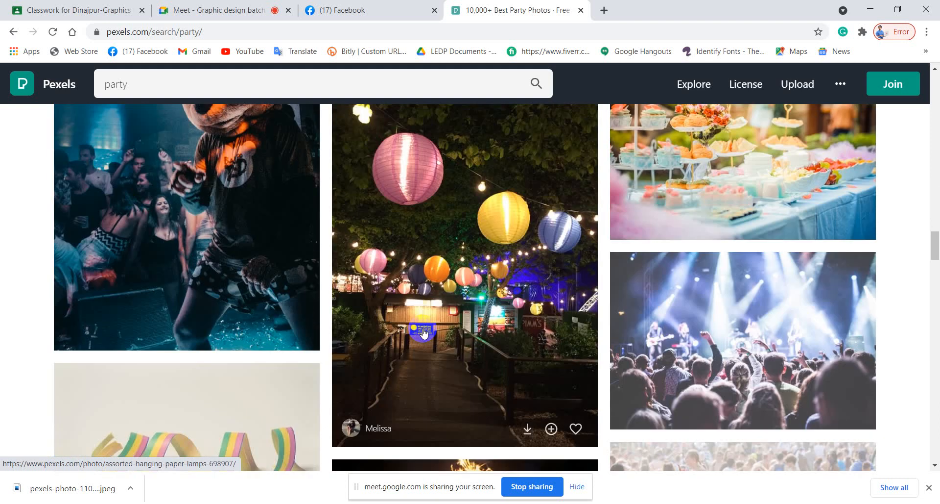
scroll(424, 333, "down", 4)
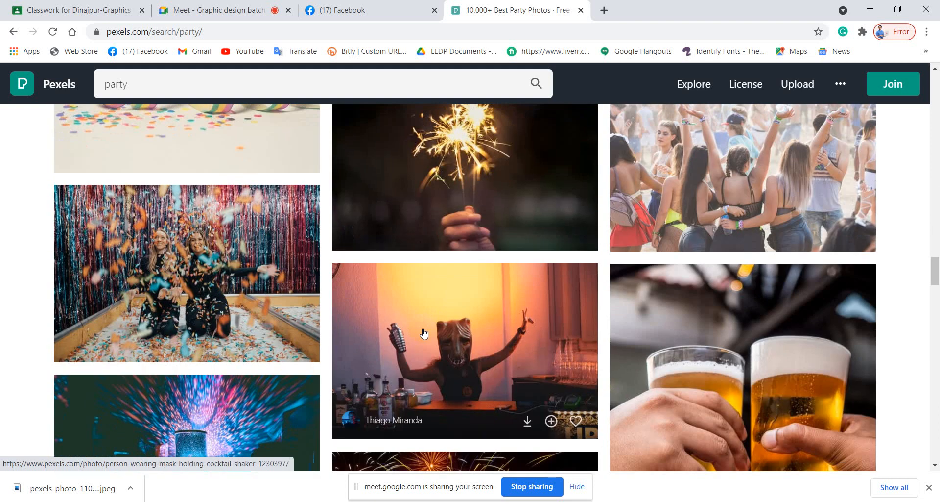
scroll(424, 333, "down", 5)
scroll(424, 333, "down", 4)
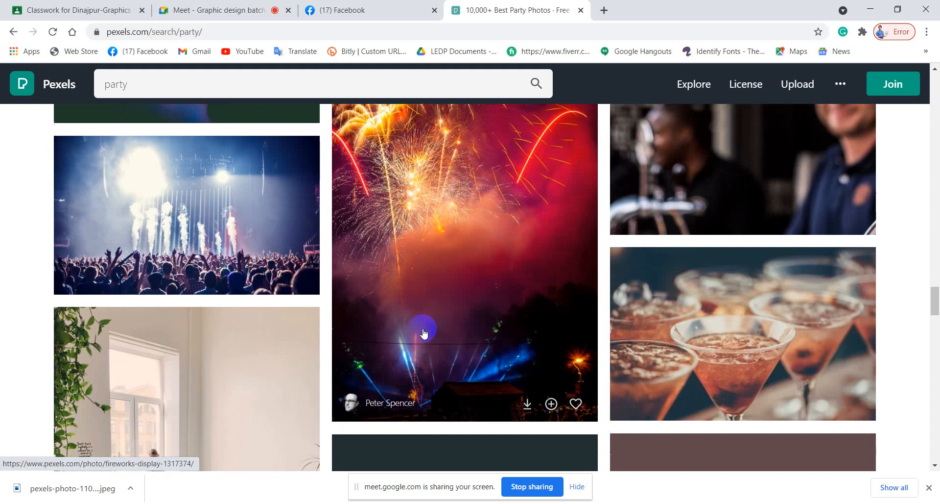
scroll(424, 333, "up", 4)
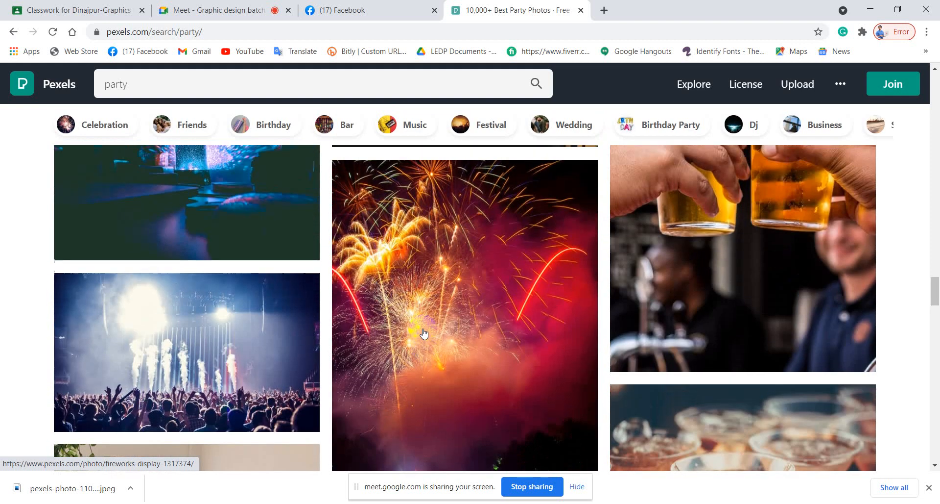
scroll(478, 276, "down", 7)
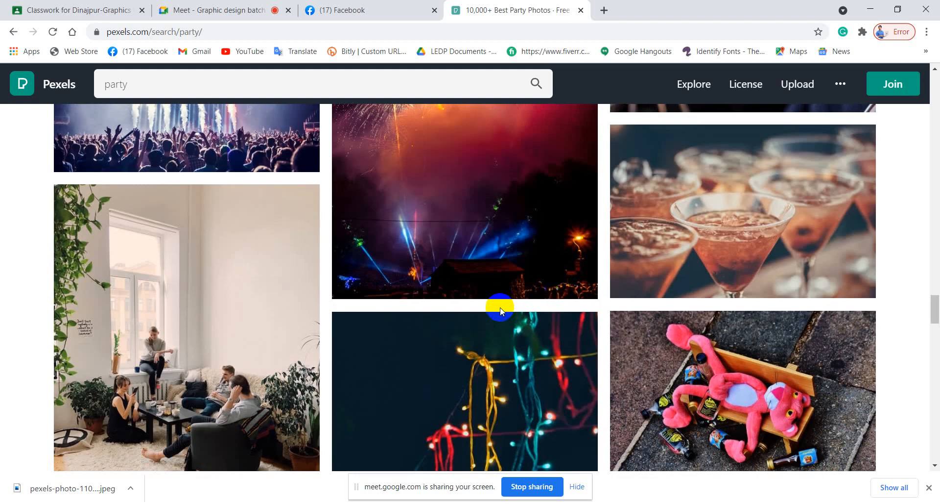
scroll(474, 264, "down", 5)
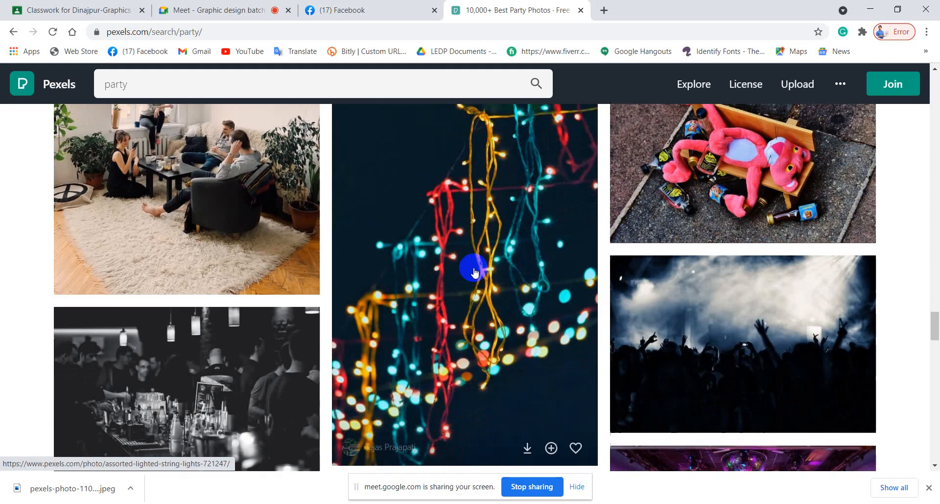
scroll(445, 321, "down", 5)
scroll(436, 340, "down", 15)
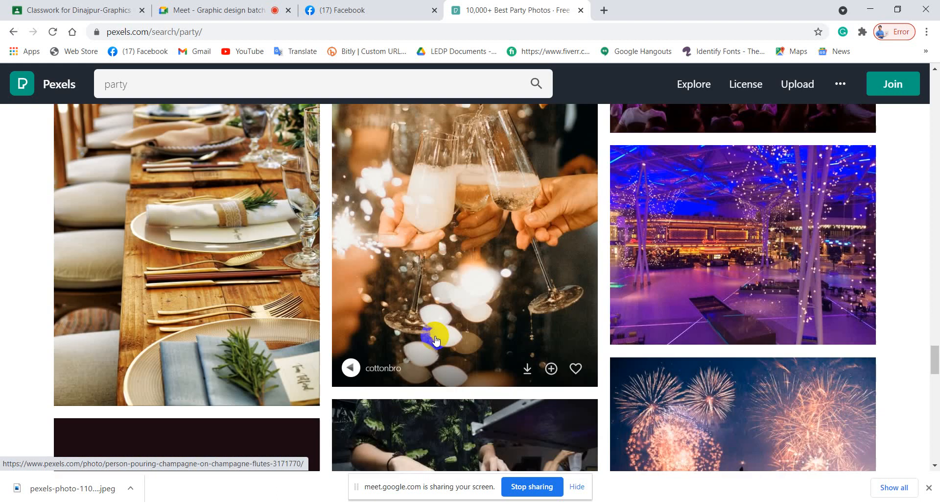
scroll(435, 339, "down", 5)
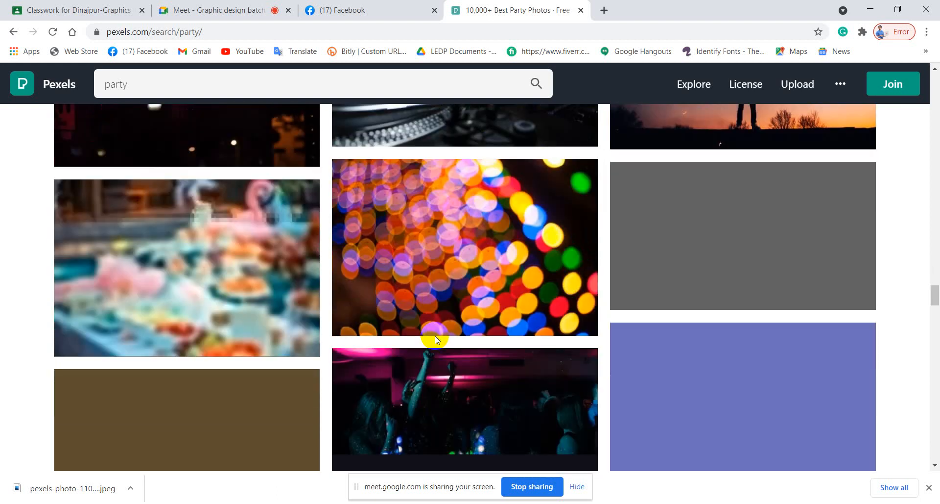
Search Pexels for "singer" photos.
scroll(436, 339, "up", 20)
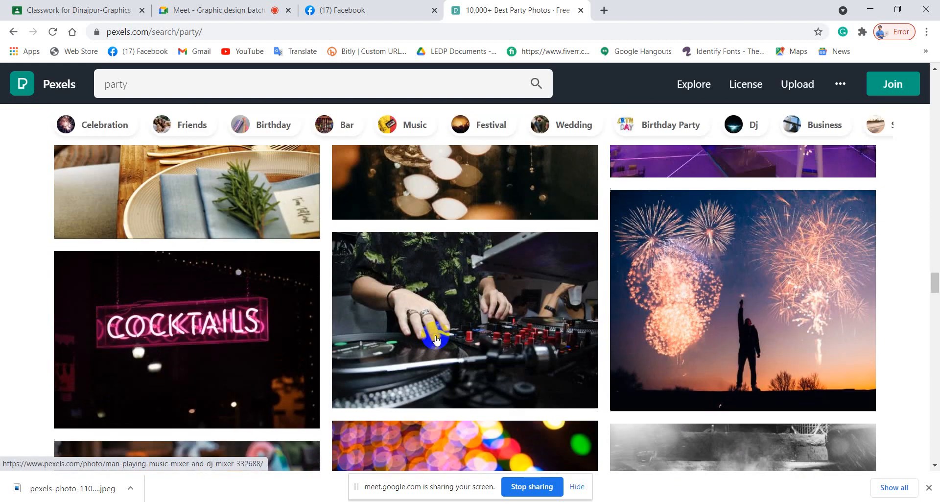
scroll(436, 339, "up", 20)
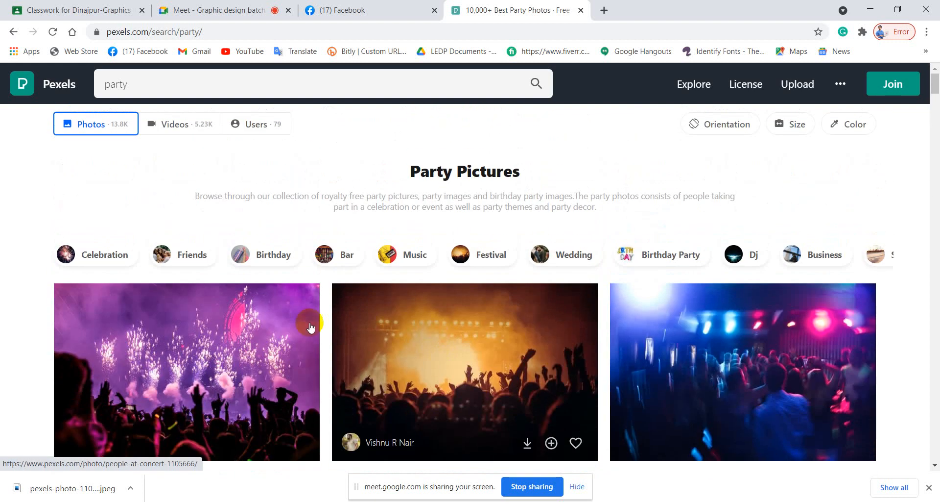
left_click(149, 86)
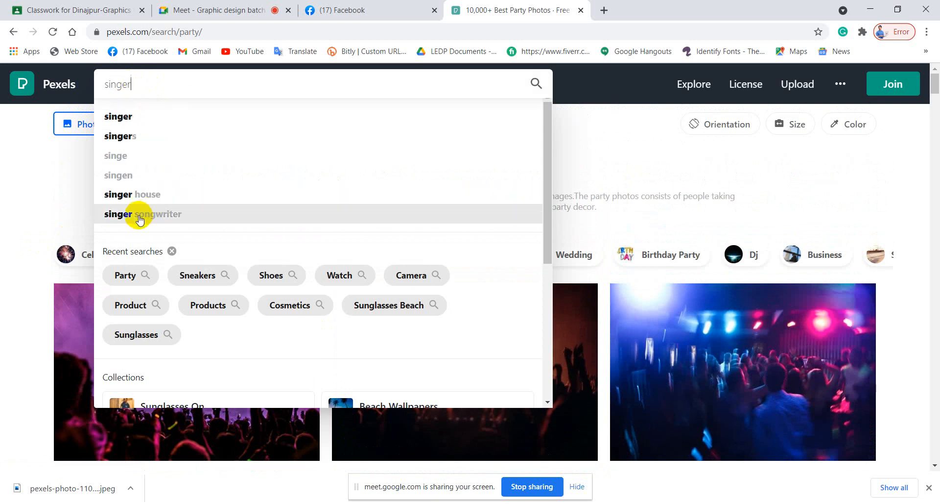
left_click(125, 121)
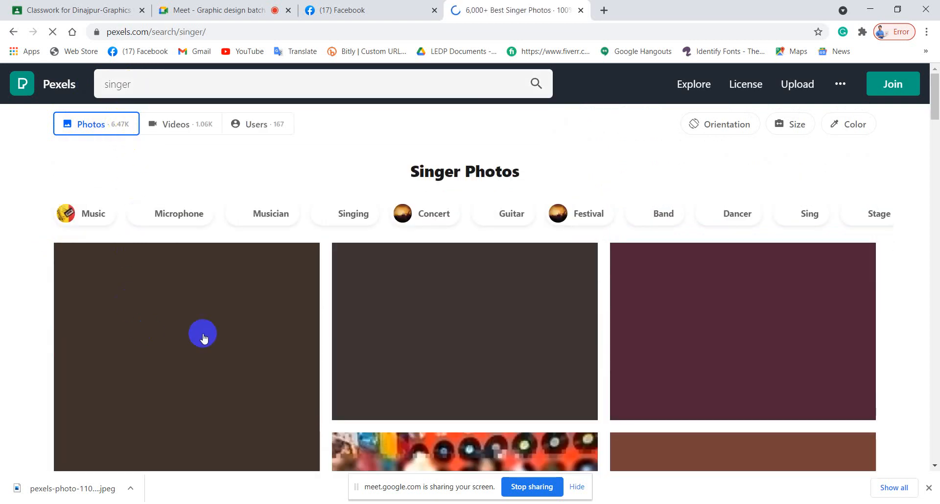
Examine the singer photo results for a performer image suitable for the party flyer.
scroll(209, 331, "down", 5)
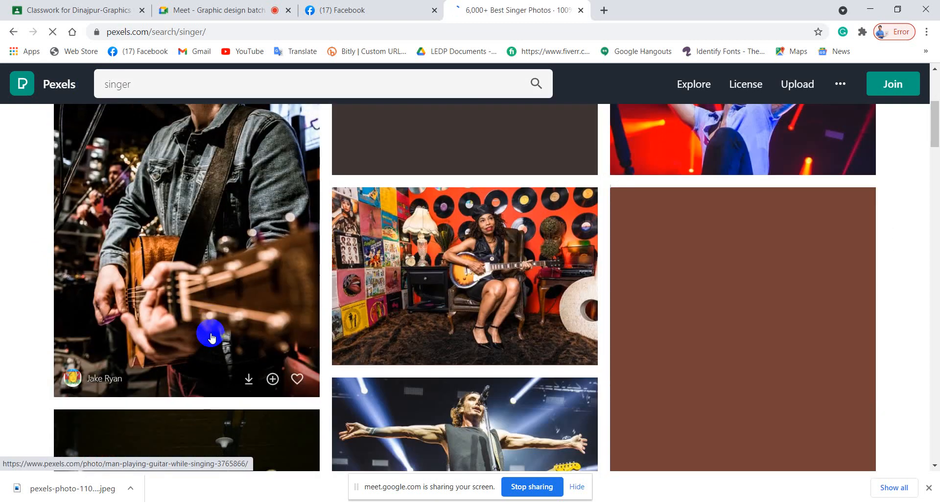
scroll(413, 325, "up", 5)
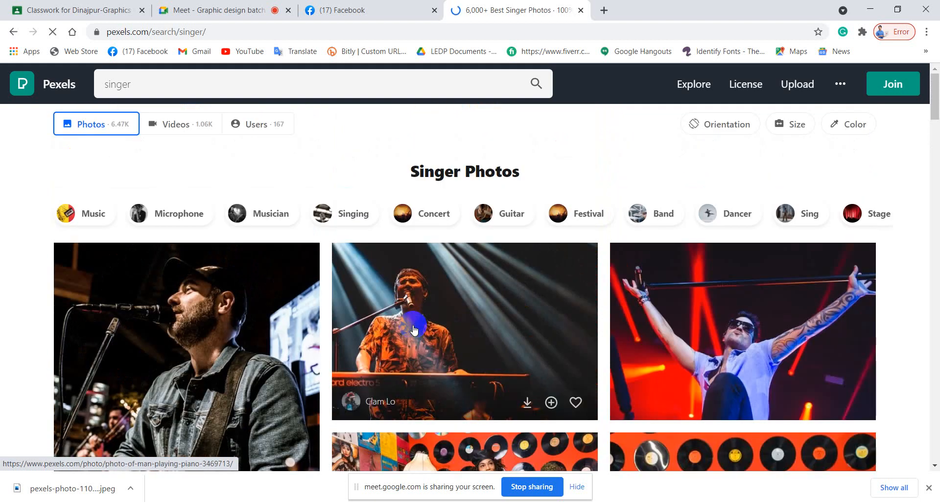
scroll(414, 329, "down", 9)
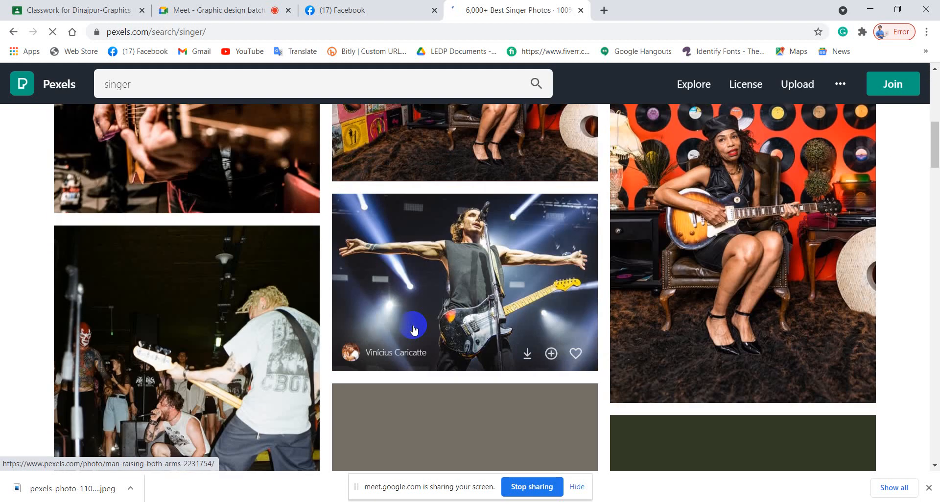
scroll(413, 329, "down", 6)
scroll(414, 330, "up", 5)
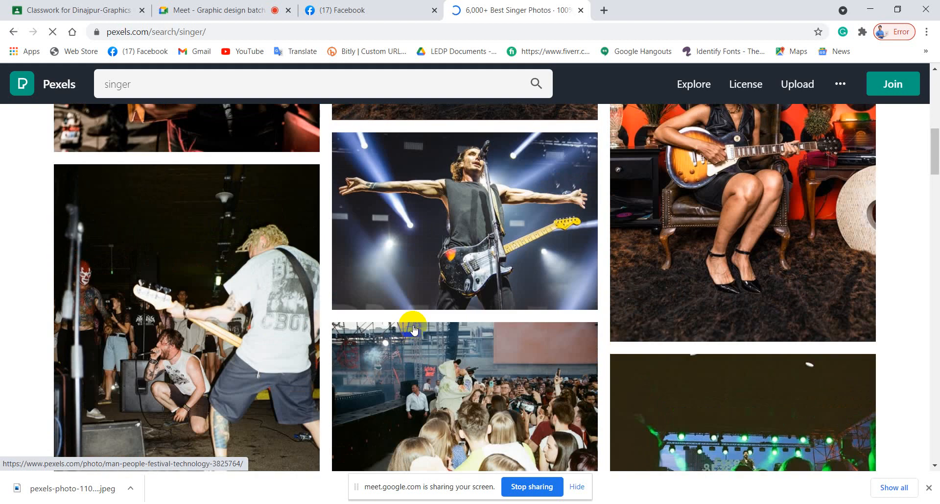
scroll(414, 329, "down", 6)
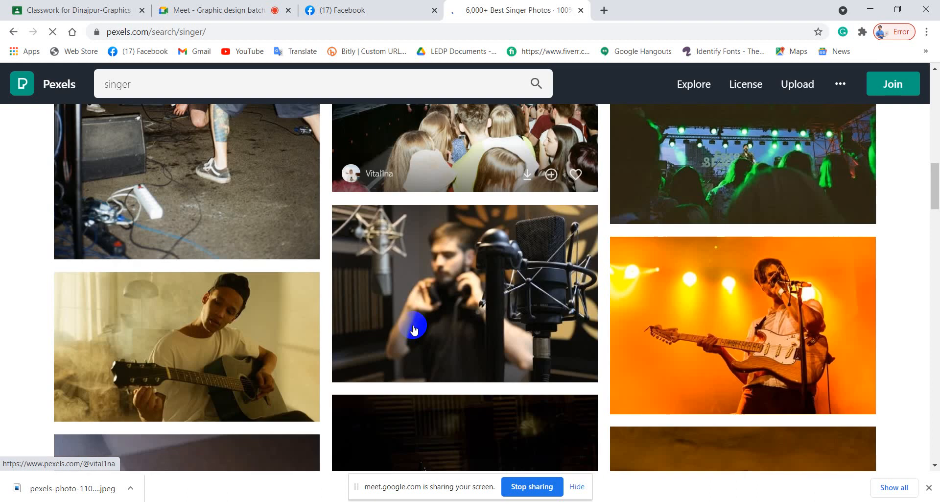
scroll(414, 329, "down", 9)
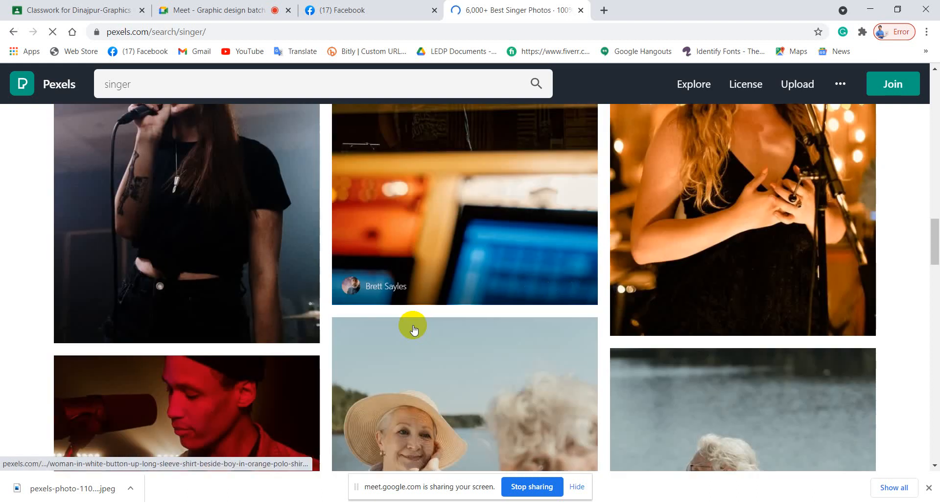
scroll(414, 329, "up", 2)
scroll(414, 329, "down", 8)
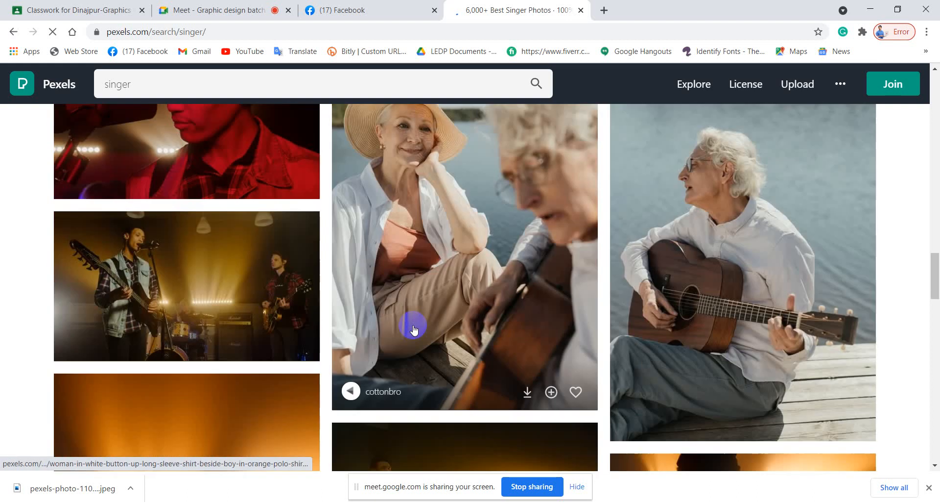
scroll(413, 329, "down", 10)
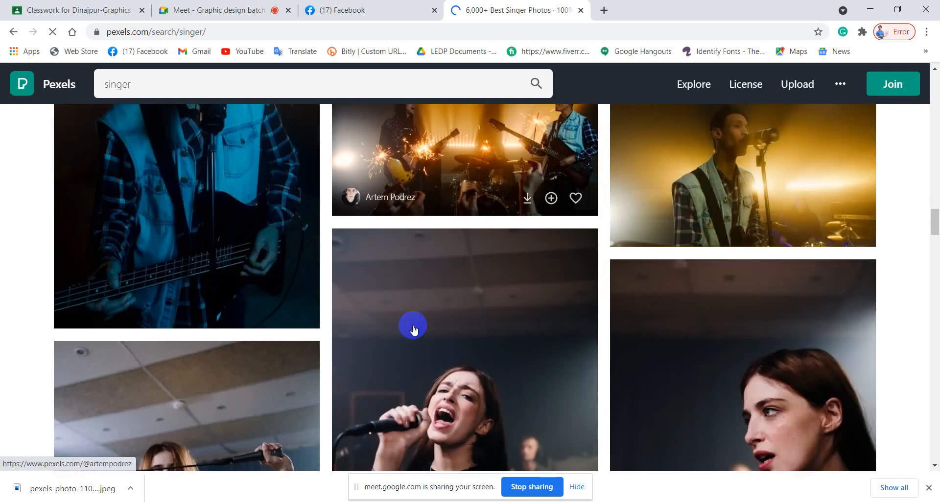
scroll(414, 329, "down", 6)
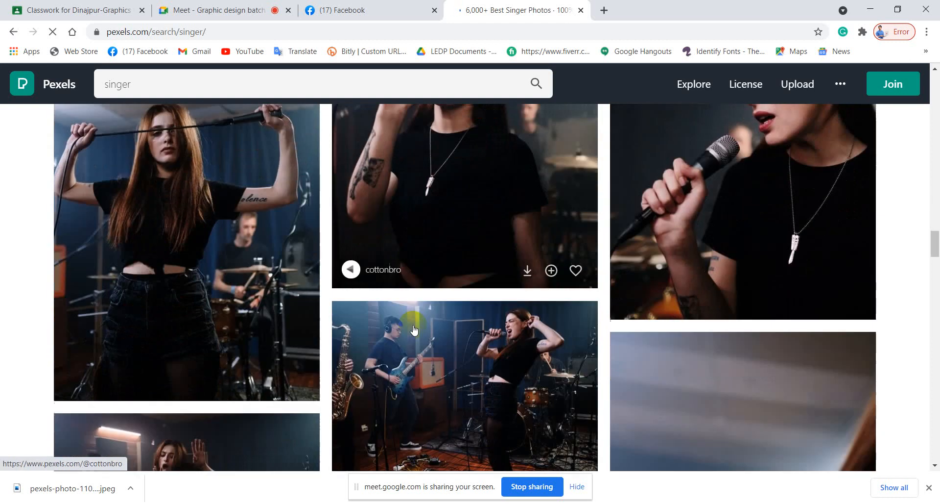
scroll(414, 329, "down", 12)
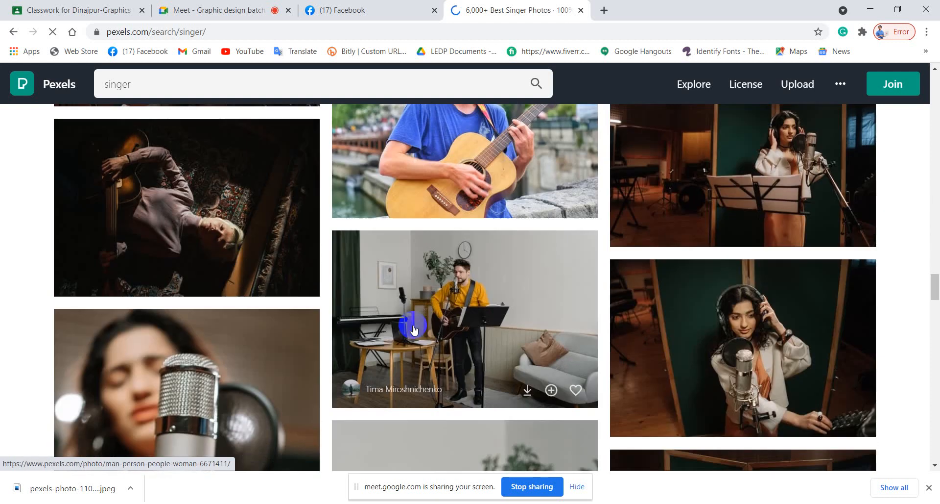
Compare more of the singer results, including studio, guitar and stage shots, for a strong vocalist with a microphone.
scroll(414, 329, "down", 10)
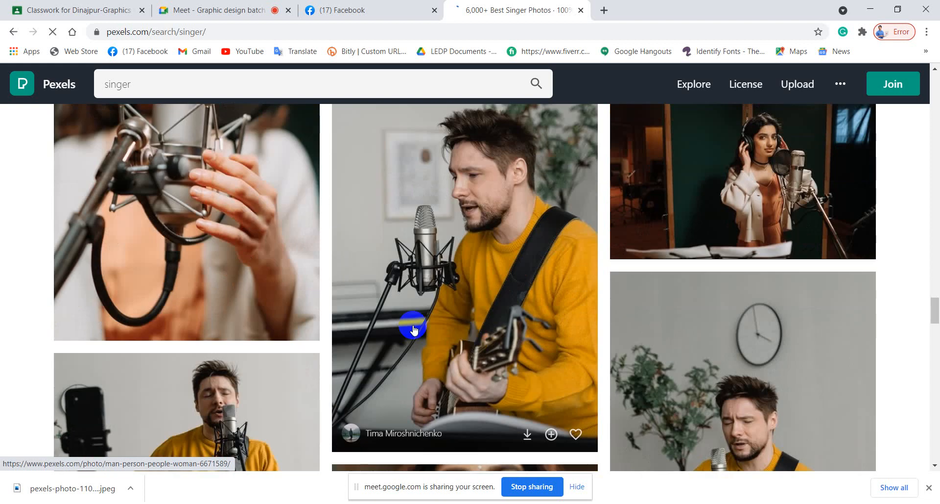
scroll(414, 329, "down", 5)
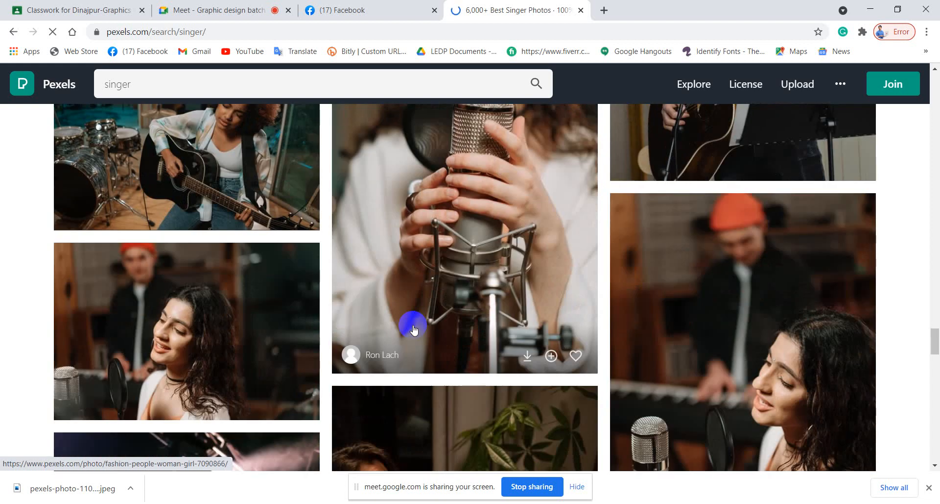
scroll(414, 329, "down", 5)
scroll(414, 329, "down", 5)
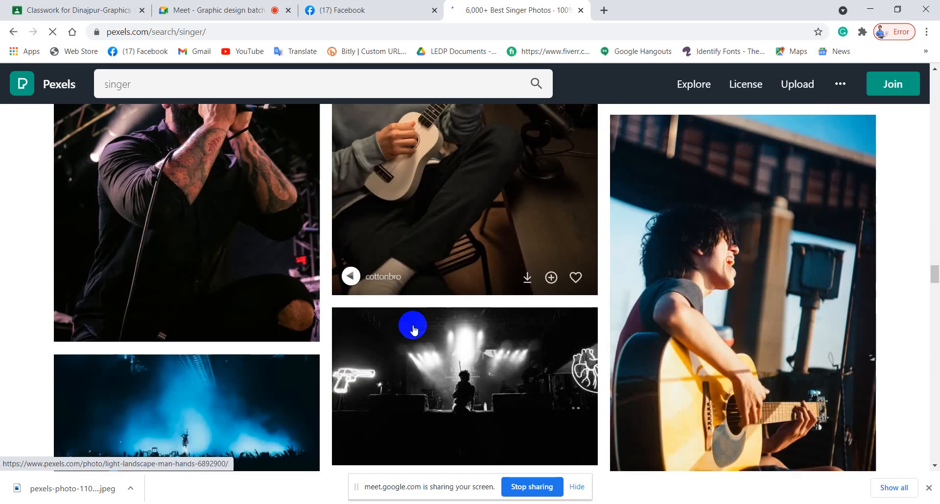
scroll(414, 329, "down", 4)
scroll(414, 330, "down", 5)
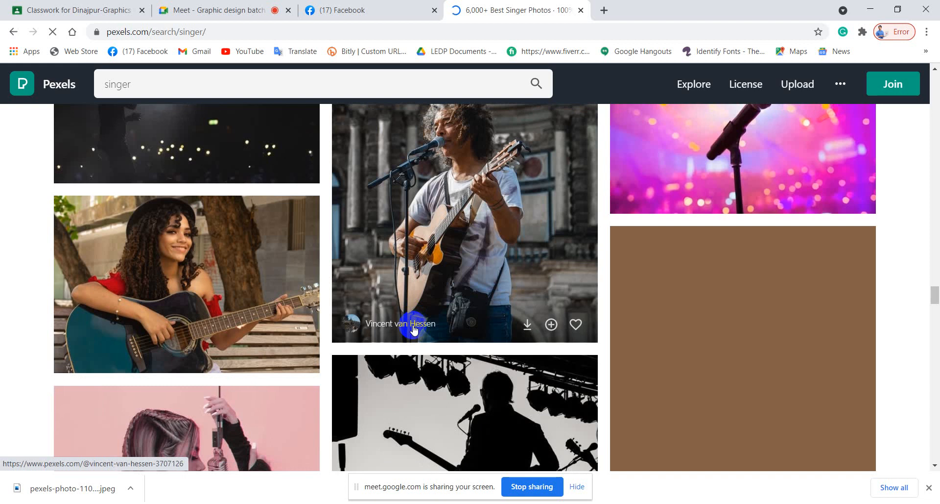
scroll(413, 329, "down", 5)
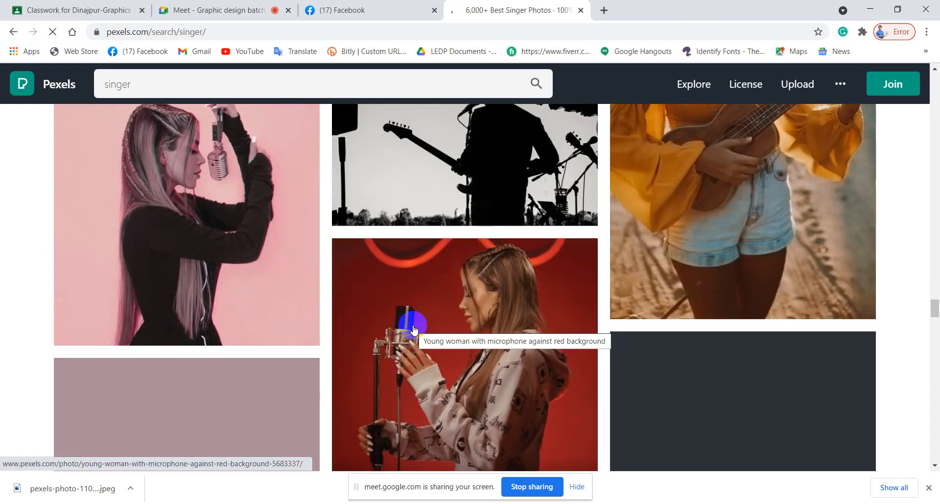
scroll(414, 329, "up", 6)
scroll(414, 329, "up", 20)
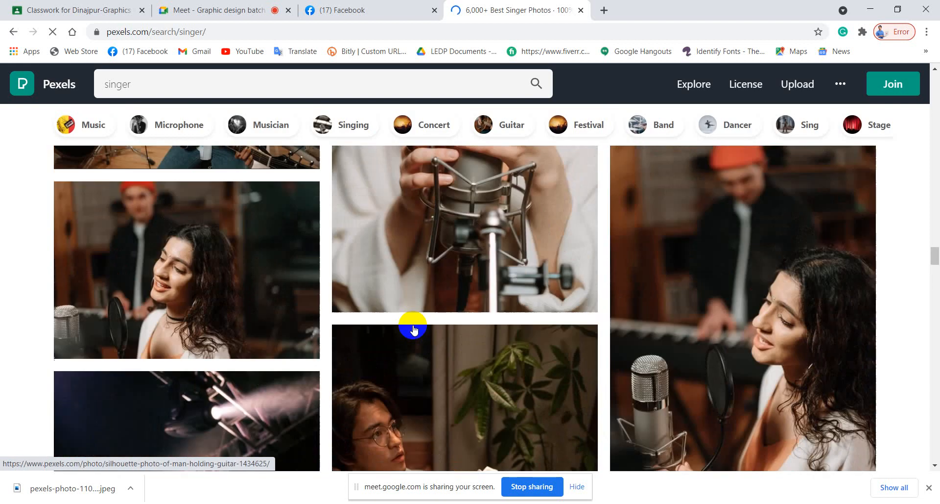
scroll(414, 329, "up", 20)
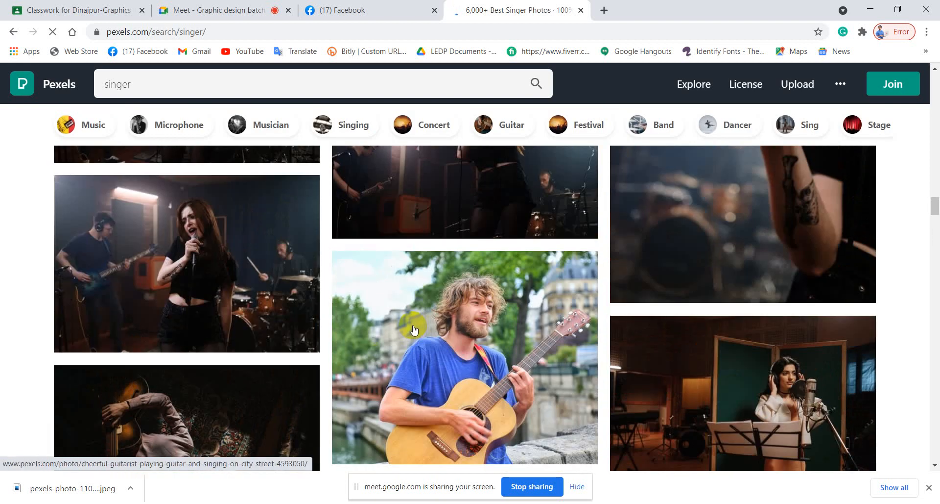
scroll(414, 329, "up", 10)
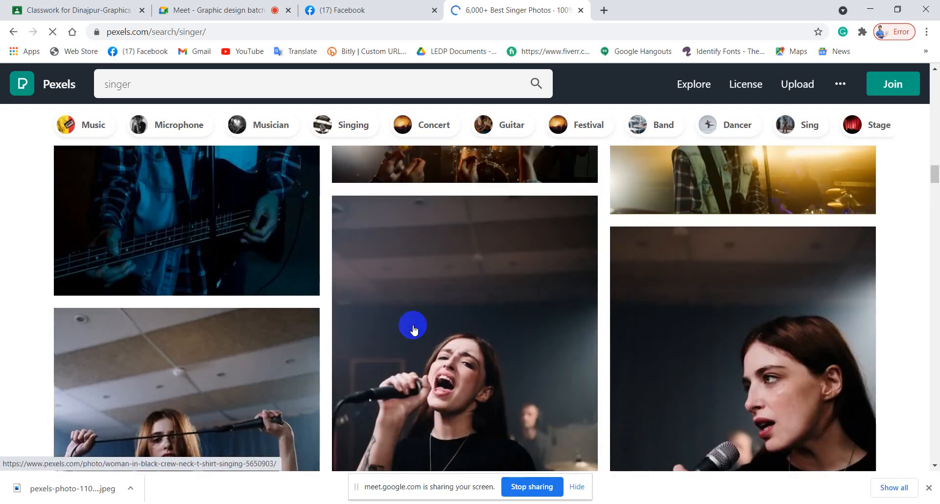
scroll(414, 329, "up", 3)
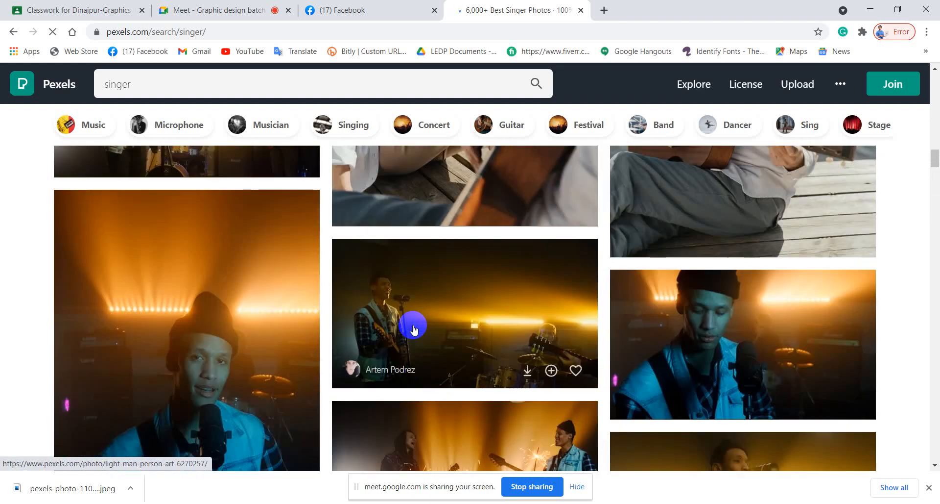
scroll(413, 328, "up", 15)
scroll(414, 327, "up", 5)
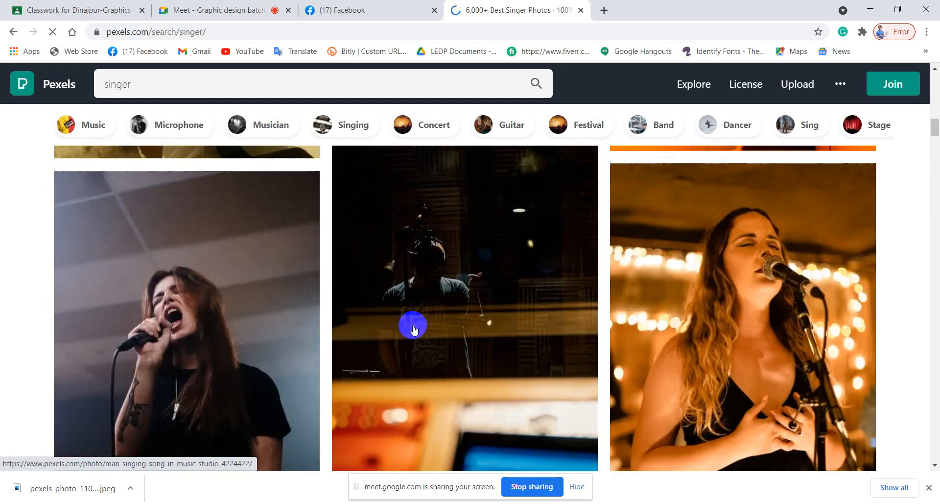
Save the photo of the woman in a black crew neck T-shirt singing to the Desktop as pexels-photo-5648355.jpeg and close the photo view.
scroll(413, 327, "down", 5)
left_click(170, 227)
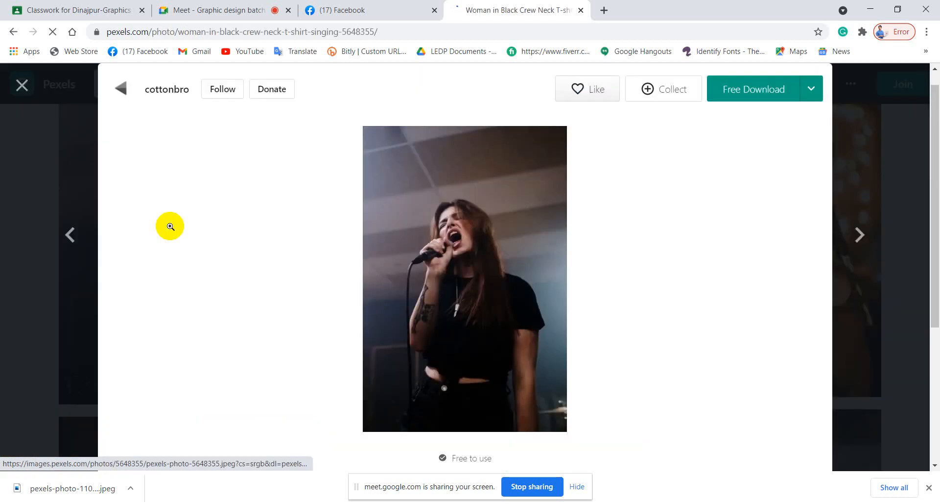
left_click(472, 293)
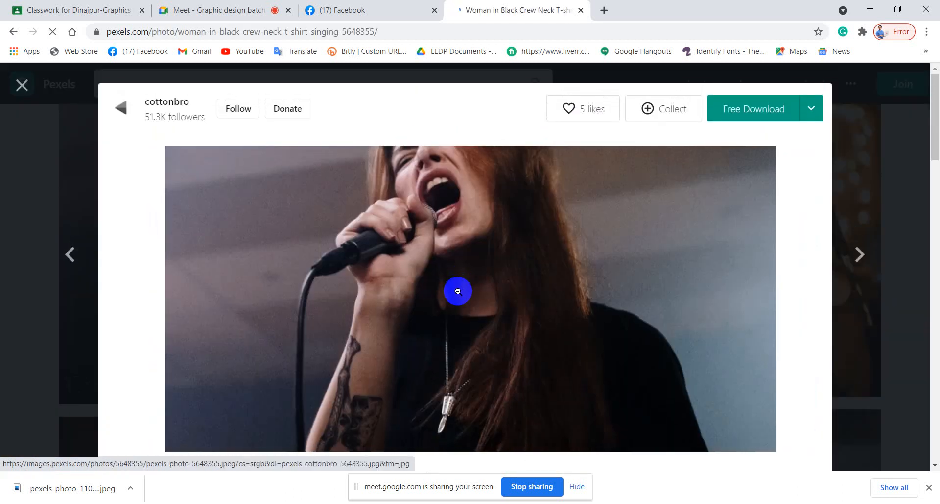
right_click(459, 293)
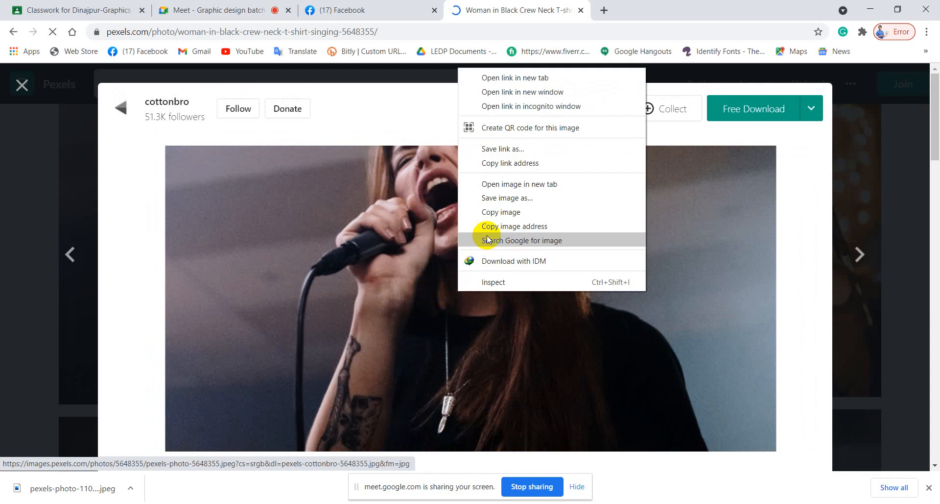
left_click(498, 198)
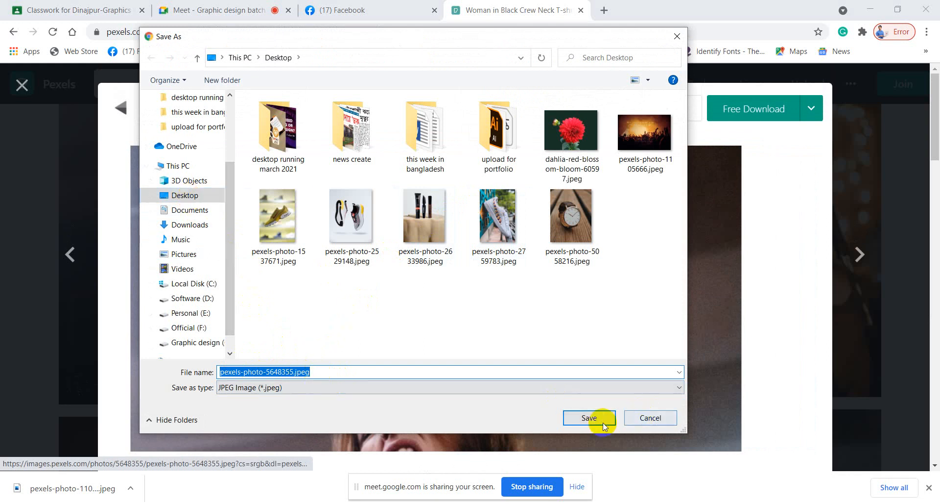
left_click(589, 417)
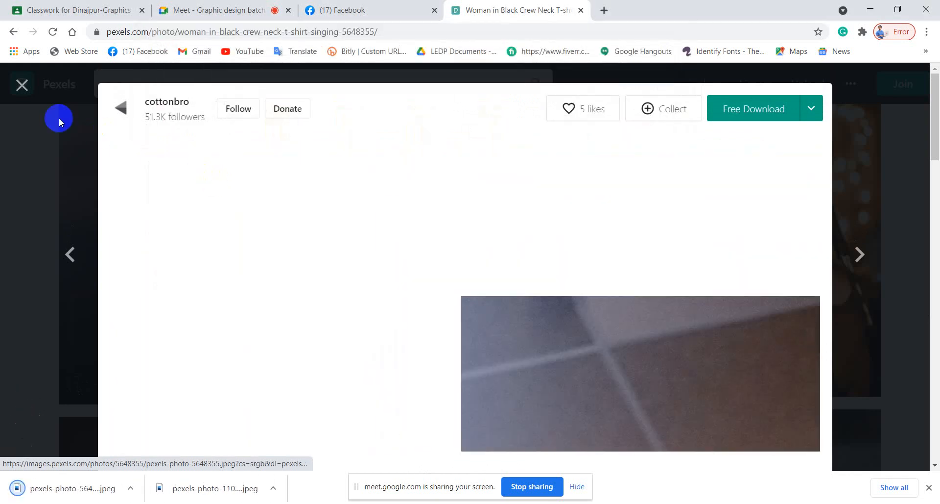
left_click(22, 85)
Look back over the first singer results for other stage and concert performer images.
scroll(547, 408, "up", 4)
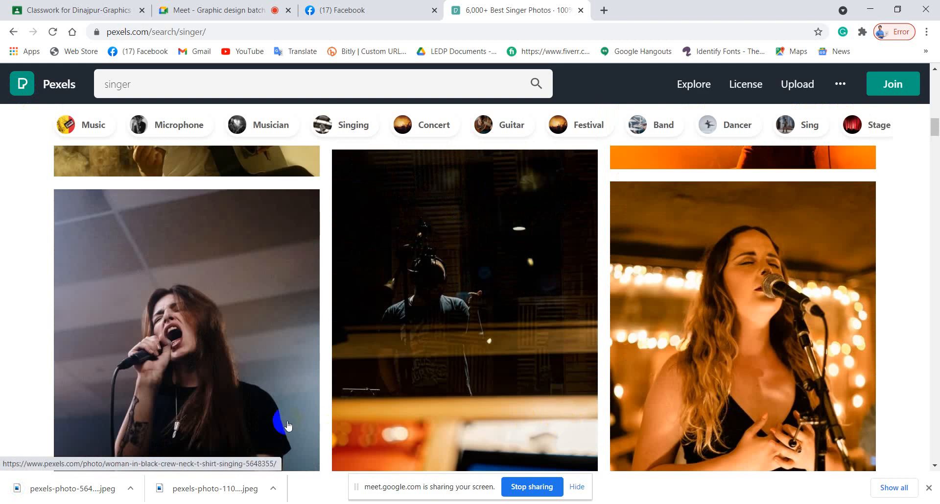
scroll(282, 416, "up", 4)
scroll(342, 413, "up", 8)
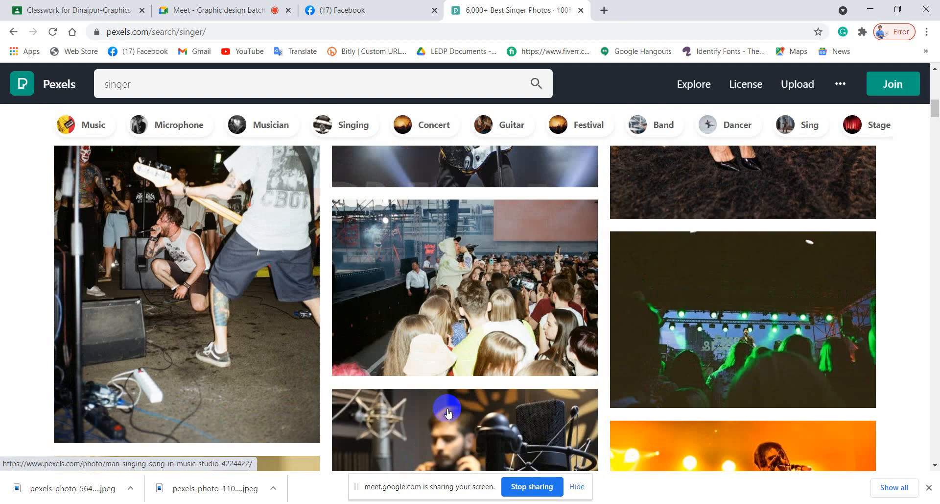
scroll(448, 411, "up", 5)
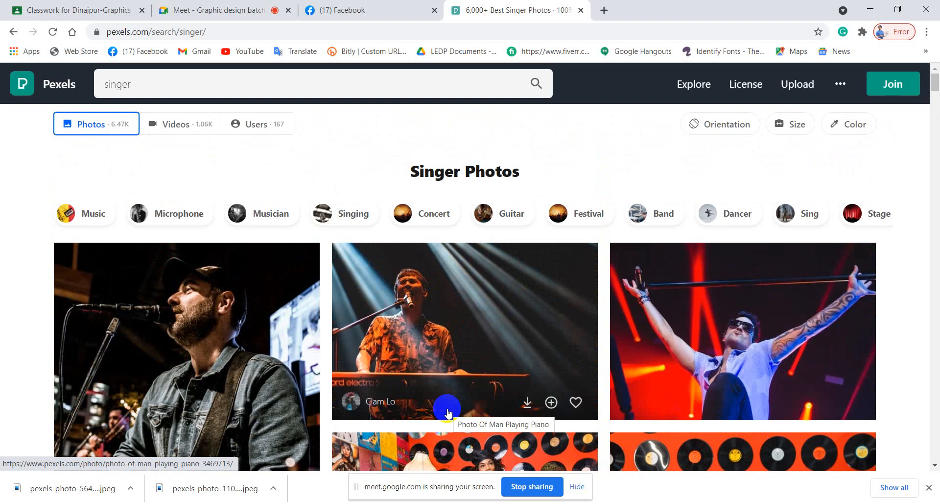
scroll(447, 411, "down", 4)
scroll(448, 412, "up", 4)
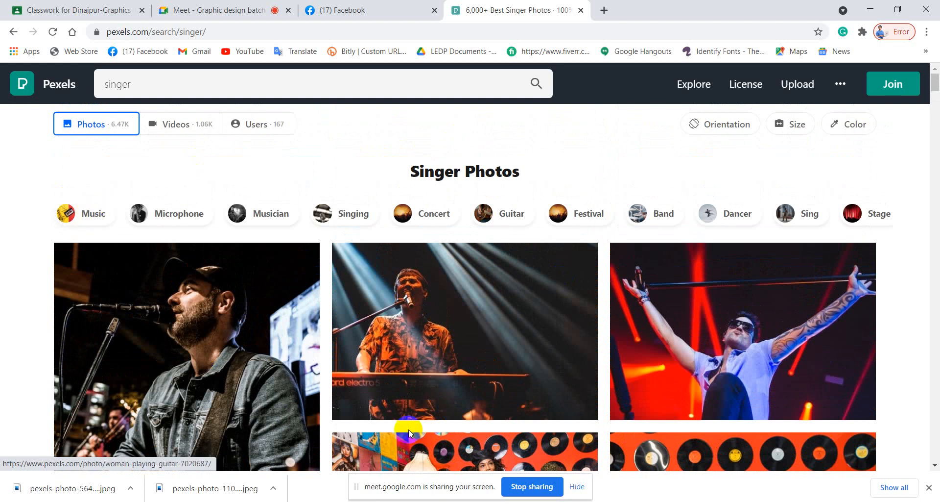
Go to the desktop, open the saved singer photo pexels-photo-5648355.jpeg for viewing, and close the viewer.
left_click(867, 11)
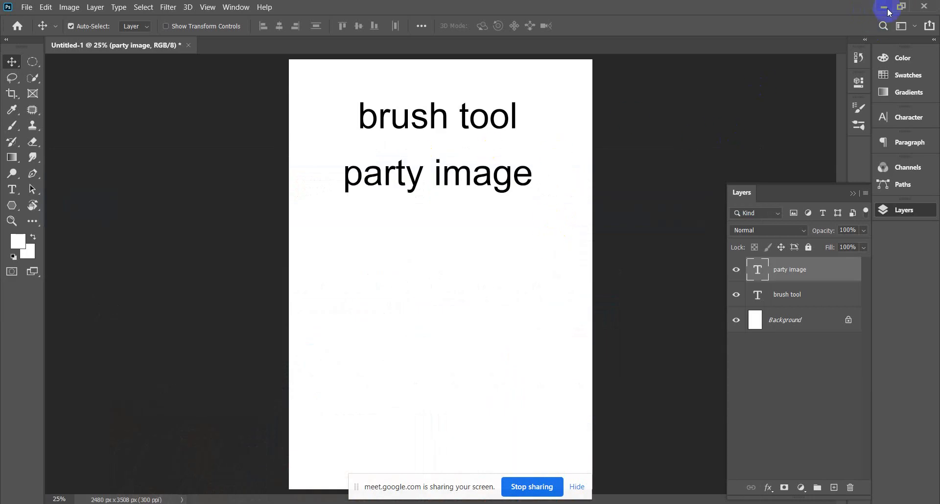
left_click(886, 8)
left_click(444, 438)
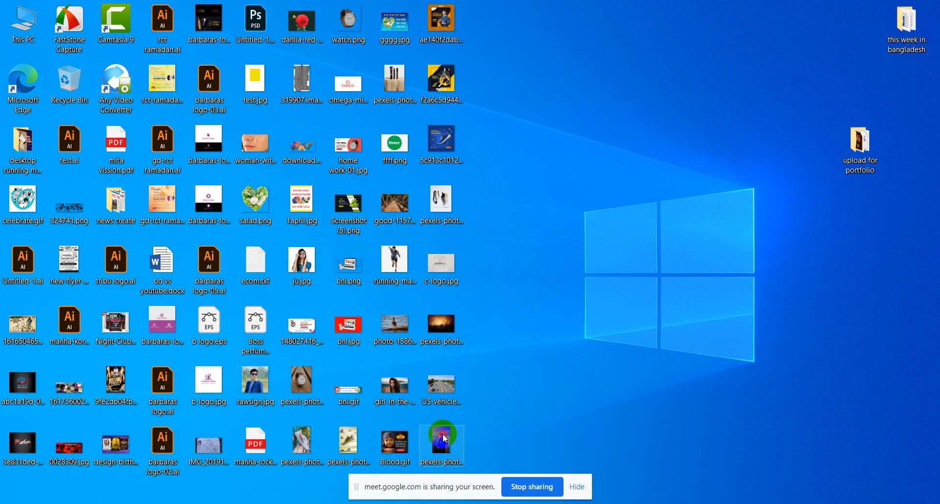
right_click(442, 435)
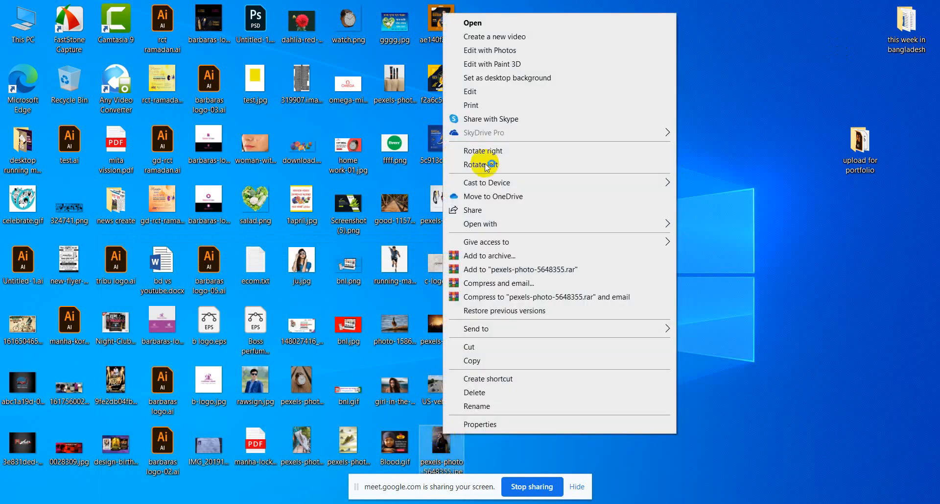
left_click(475, 20)
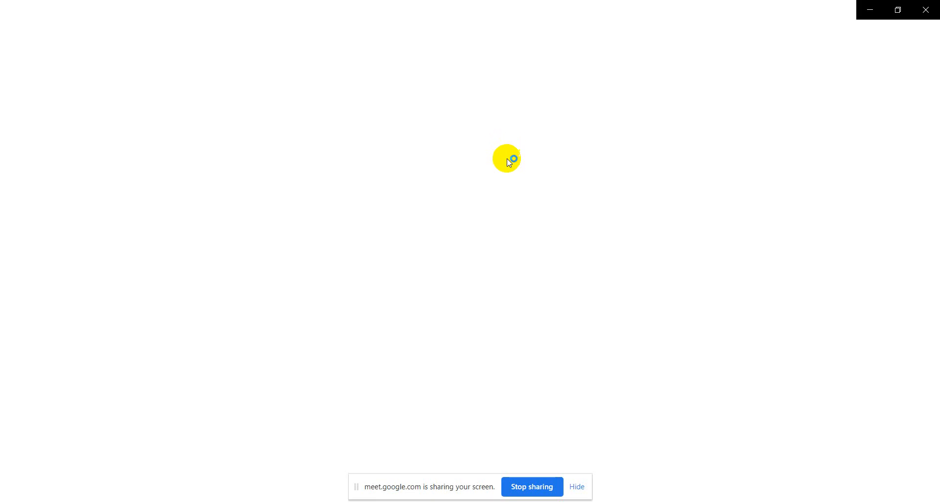
left_click(926, 11)
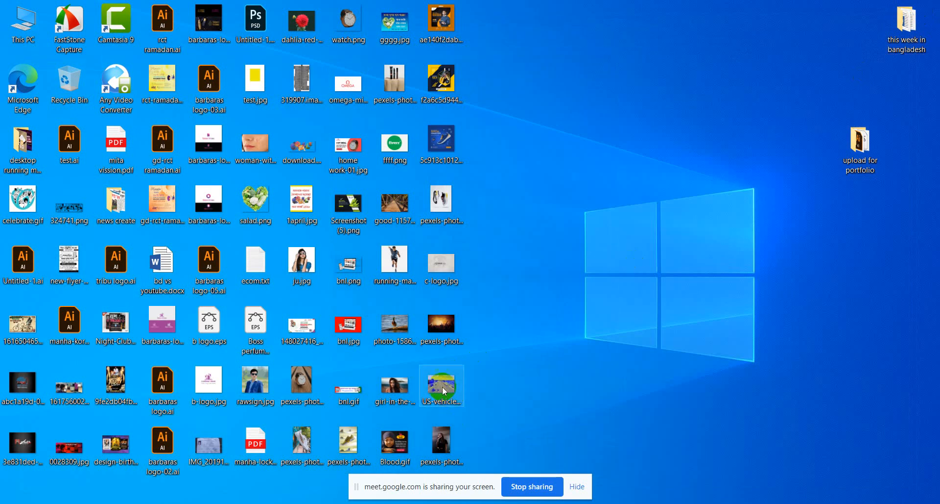
View the saved concert crowd image pexels-photo-1105666.jpeg from the desktop and close the viewer.
left_click(448, 310)
right_click(441, 316)
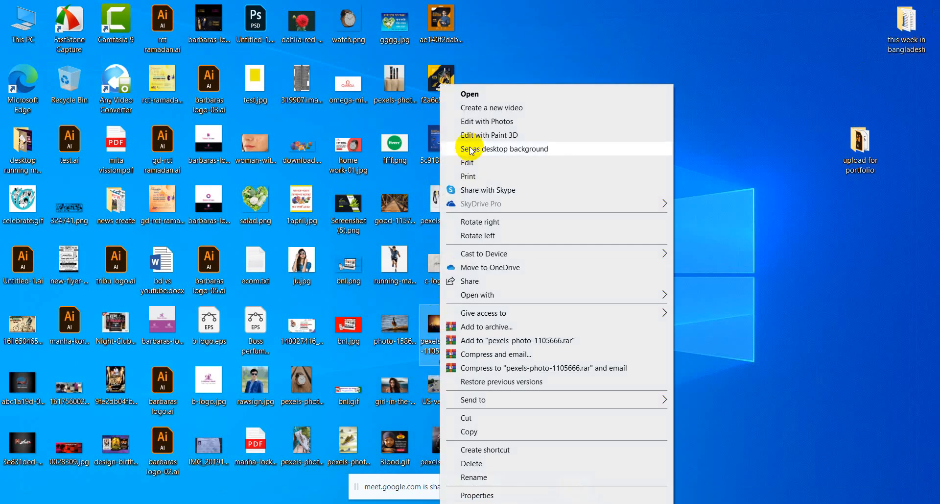
left_click(476, 94)
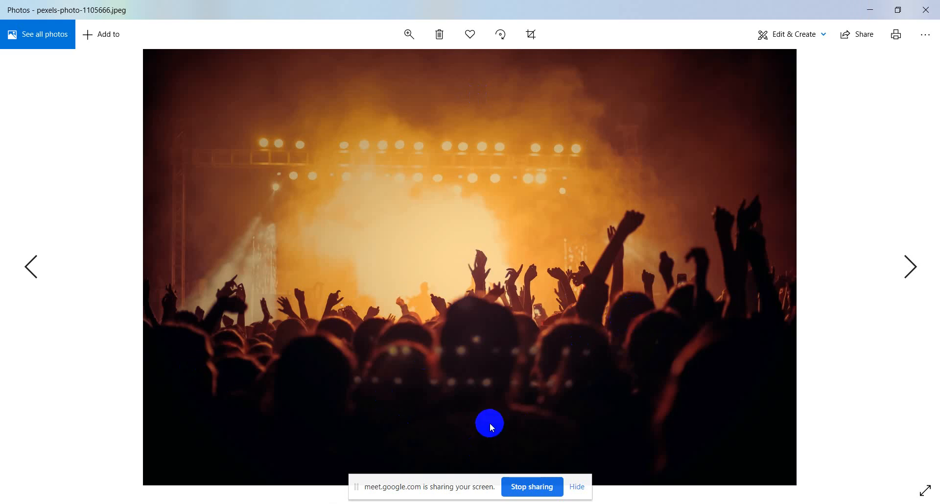
left_click(934, 11)
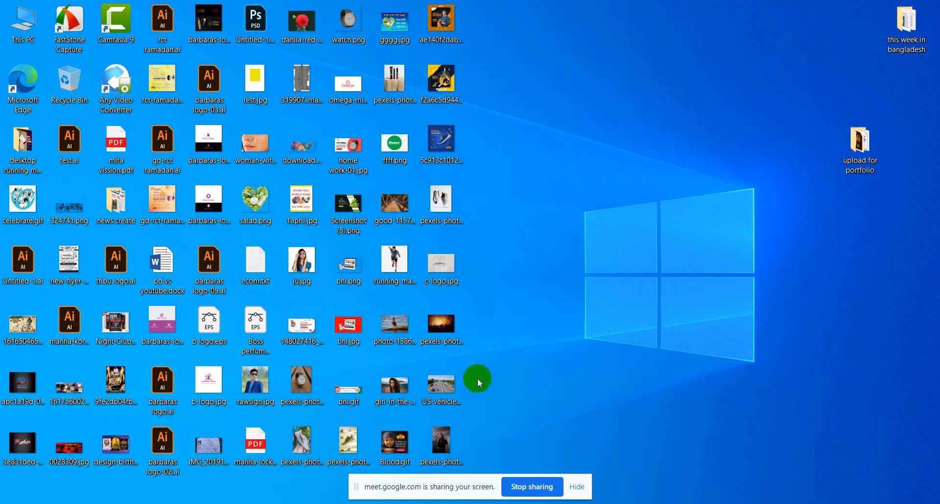
Switch to Photoshop and delete the "party image" text layer from the Untitled-1 document.
key("alt+Tab")
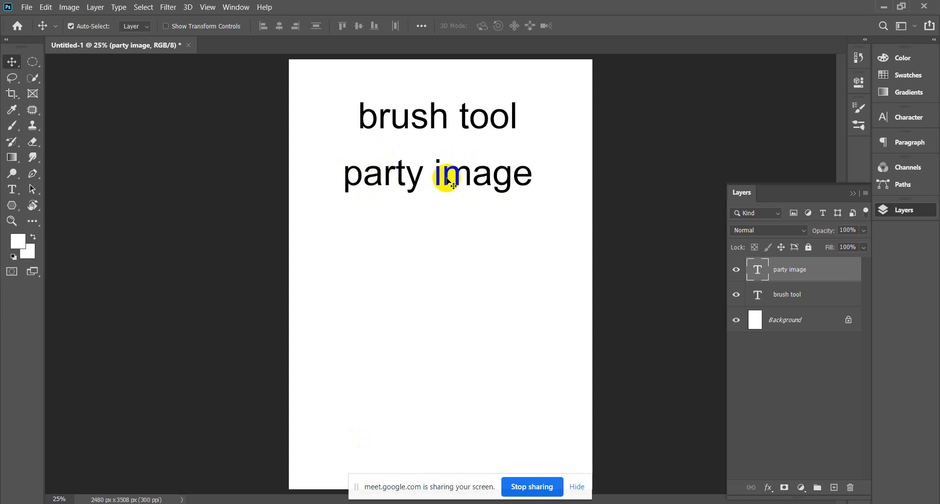
key("Delete")
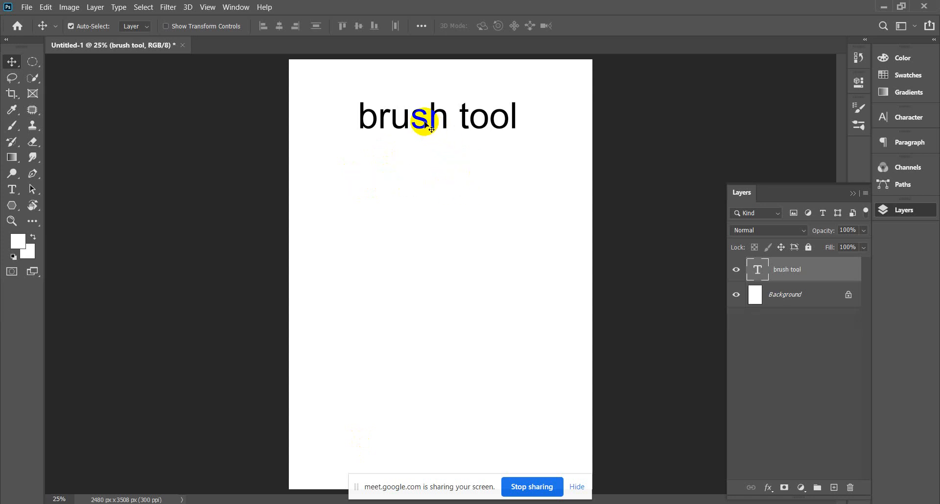
Activate the Brush Tool, open its brush presets and expand the Special Effects Brushes folder.
left_click(13, 126)
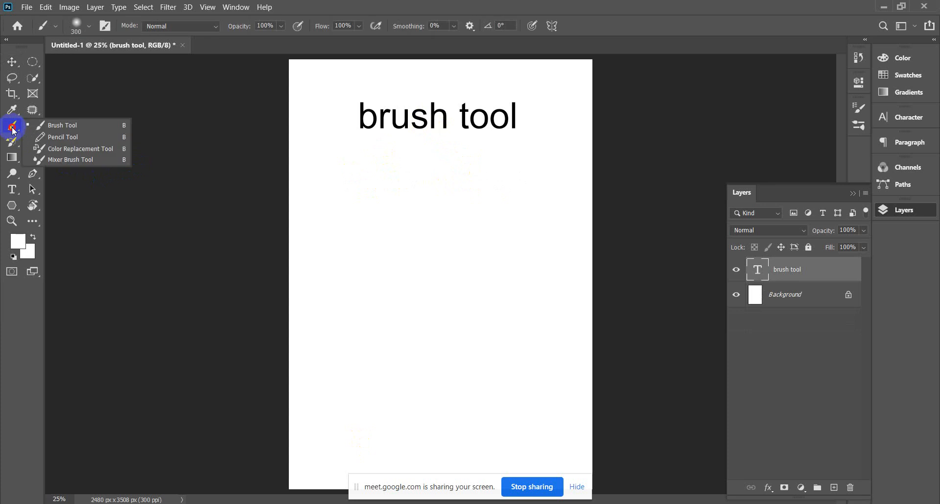
left_click(56, 128)
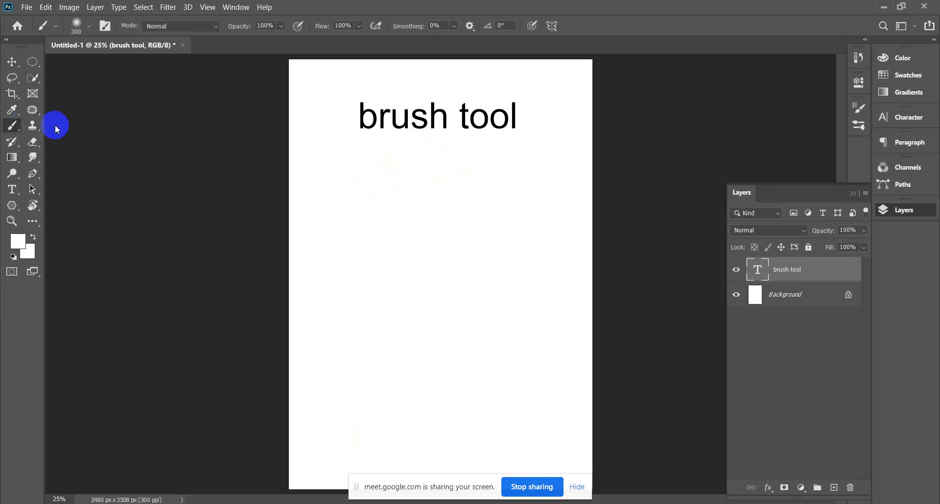
left_click(90, 30)
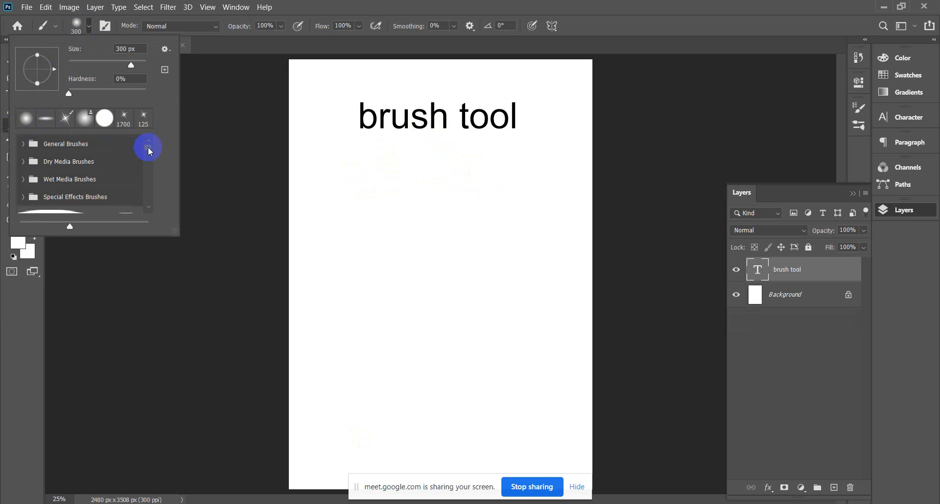
mouse_move(149, 150)
left_mouse_down()
mouse_move(151, 214)
mouse_move(154, 150)
left_mouse_up()
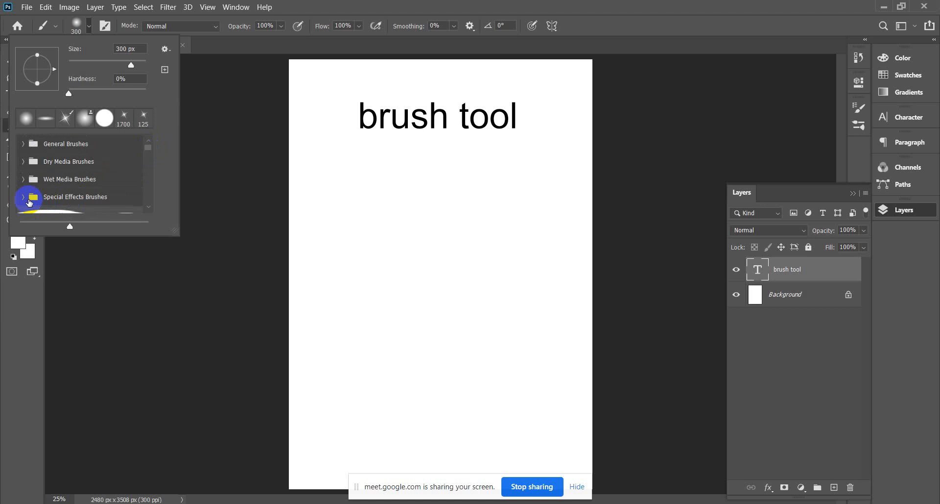
left_click(148, 210)
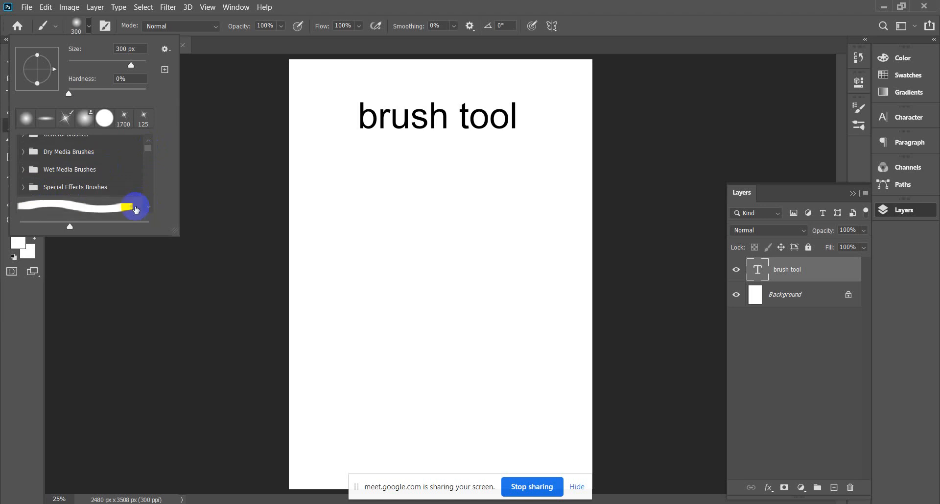
left_click(23, 187)
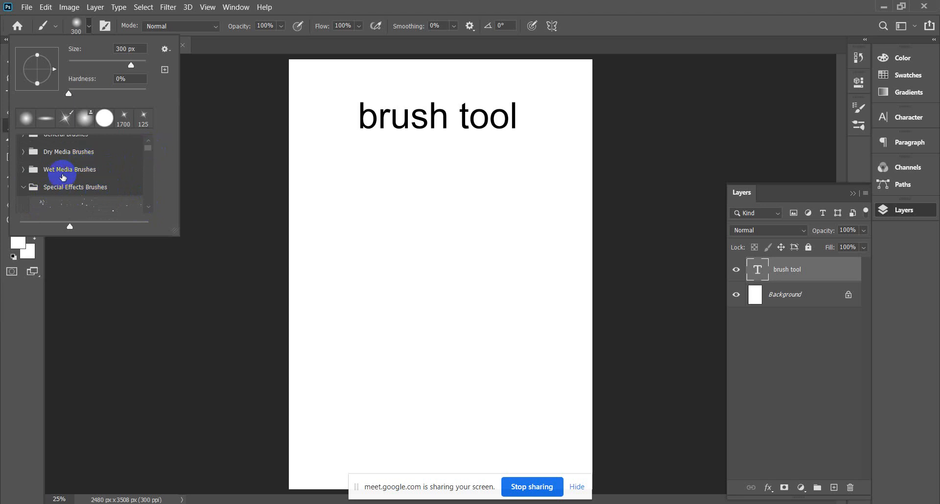
Look through the Special Effects presets, including Kyle's spatter and concept brushes, down to the 20 Smoke Brushes folder.
left_click_drag(147, 145, 151, 153)
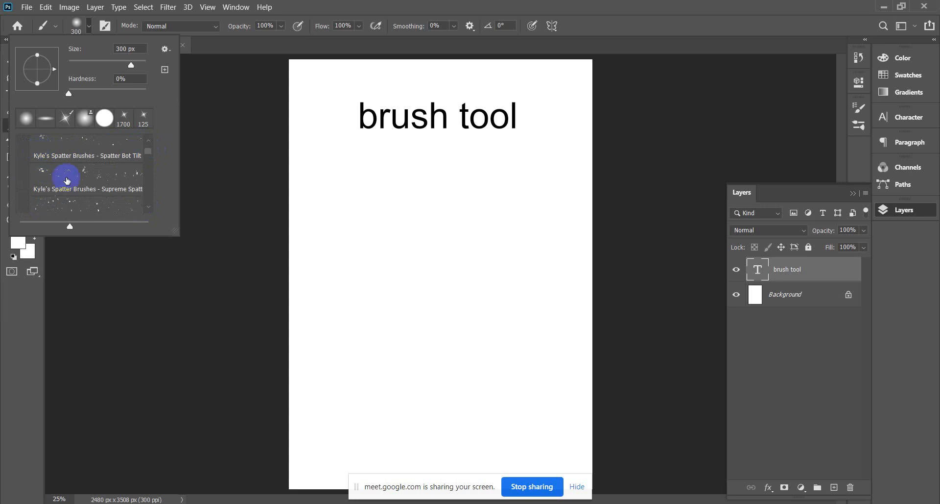
scroll(67, 180, "down", 5)
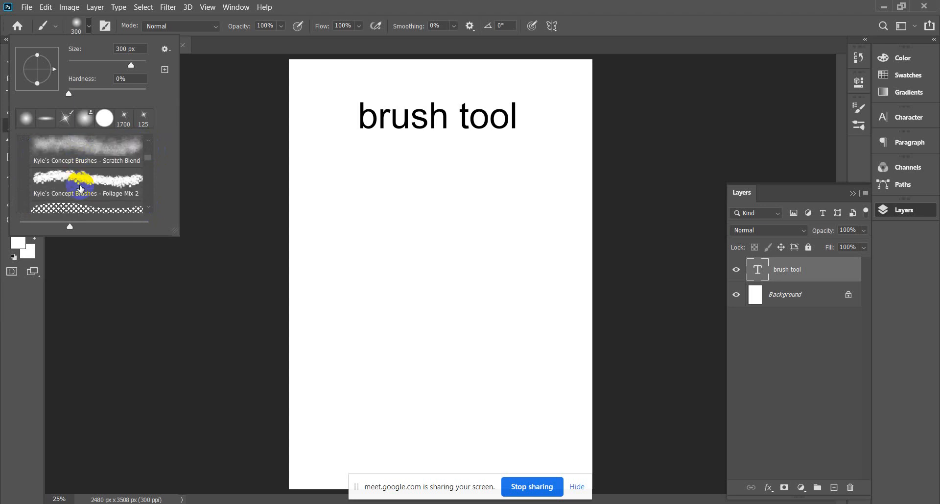
scroll(81, 188, "down", 4)
scroll(73, 186, "down", 4)
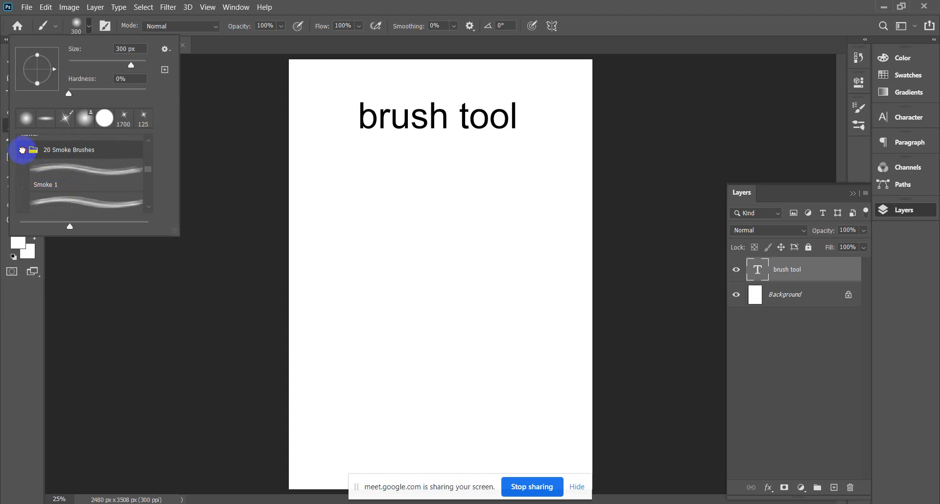
Collapse the 20 Smoke Brushes and Special Effects Brushes folders and review the shortened brush preset list.
left_click(23, 150)
scroll(47, 193, "up", 4)
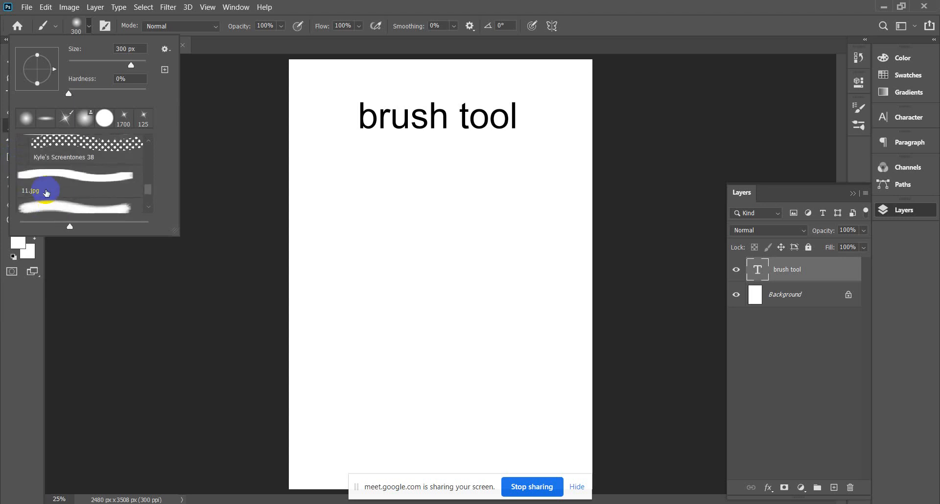
scroll(47, 193, "up", 8)
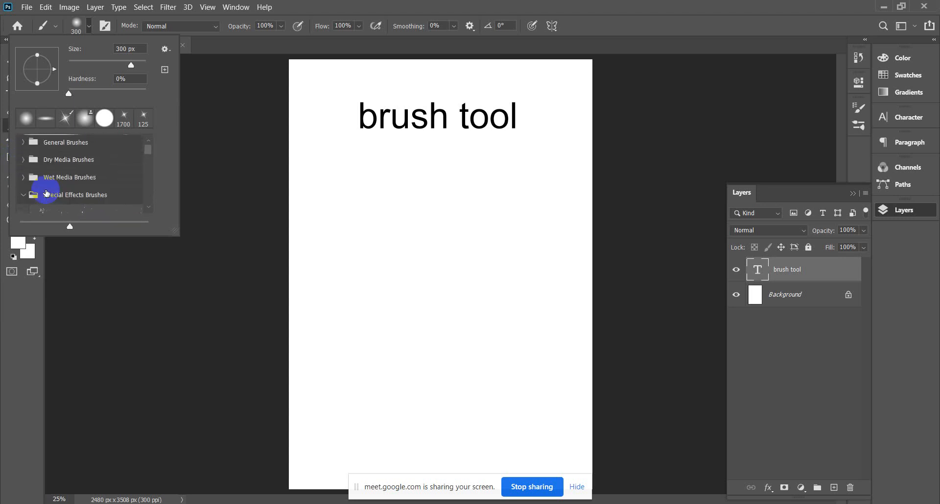
scroll(77, 189, "down", 6)
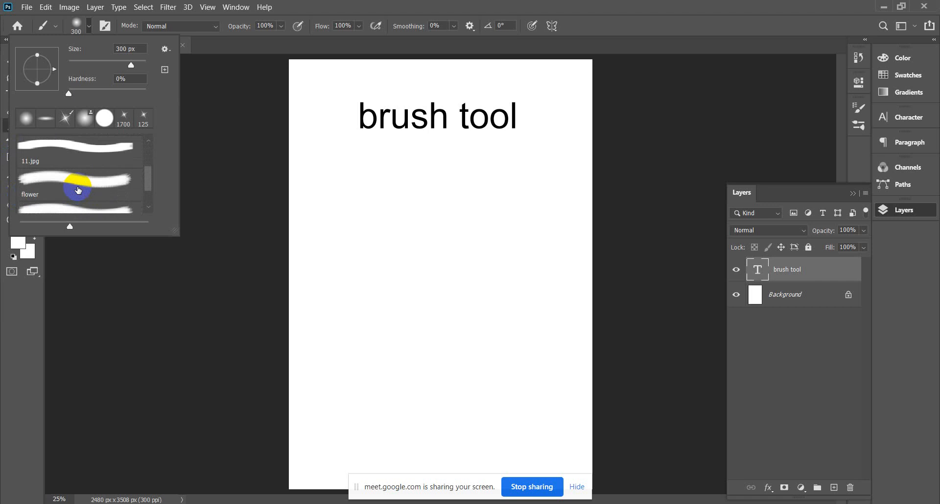
scroll(79, 190, "down", 2)
scroll(78, 190, "up", 3)
scroll(53, 183, "down", 3)
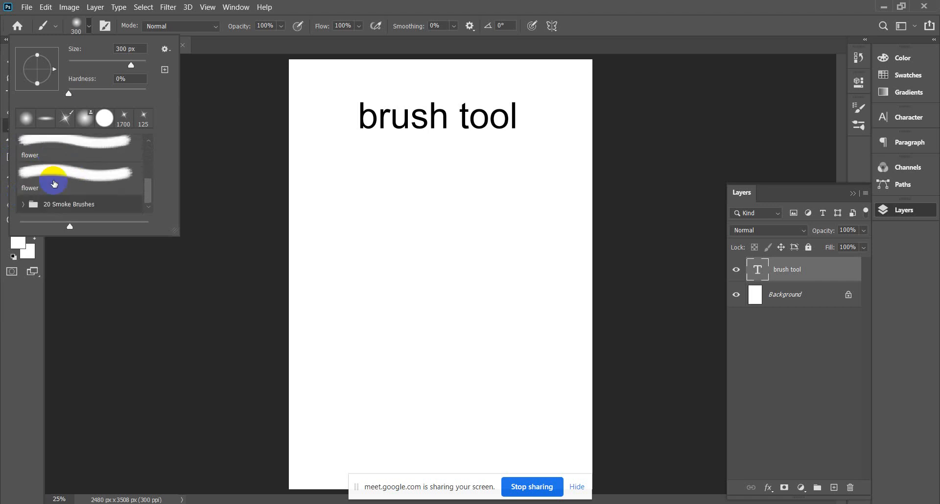
scroll(49, 185, "up", 4)
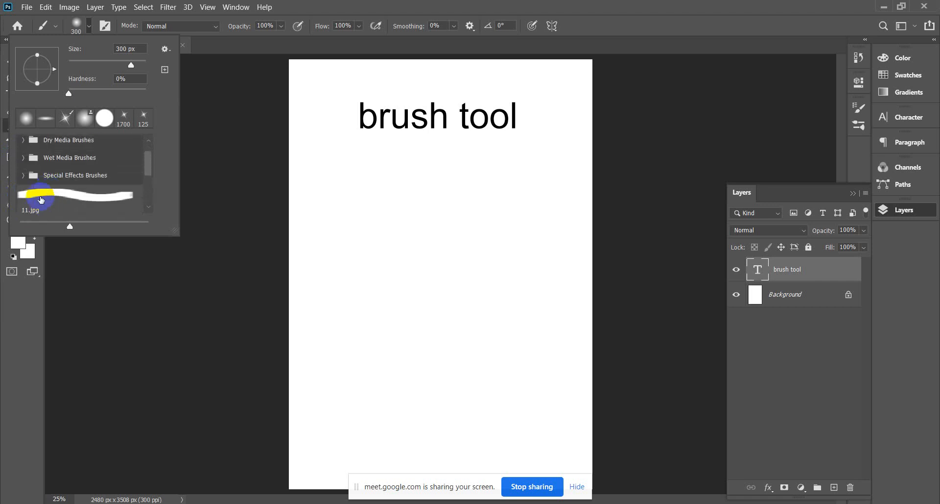
scroll(99, 195, "up", 1)
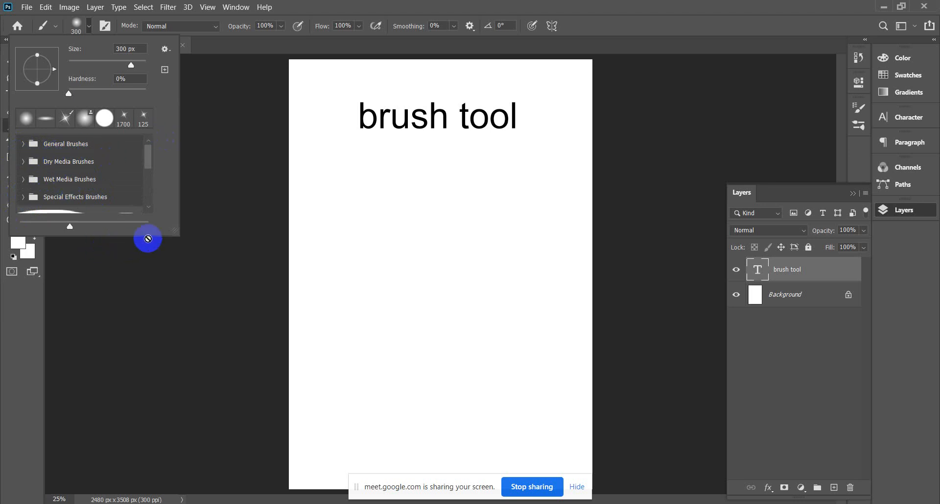
Minimize Photoshop, switch to Chrome and load brusheezy.com in place of the Pexels singer results.
left_click(884, 9)
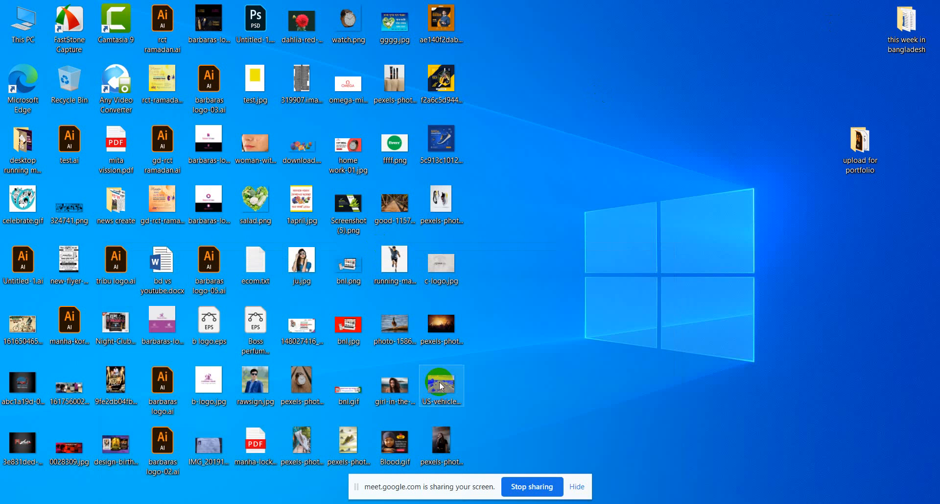
left_click(197, 480)
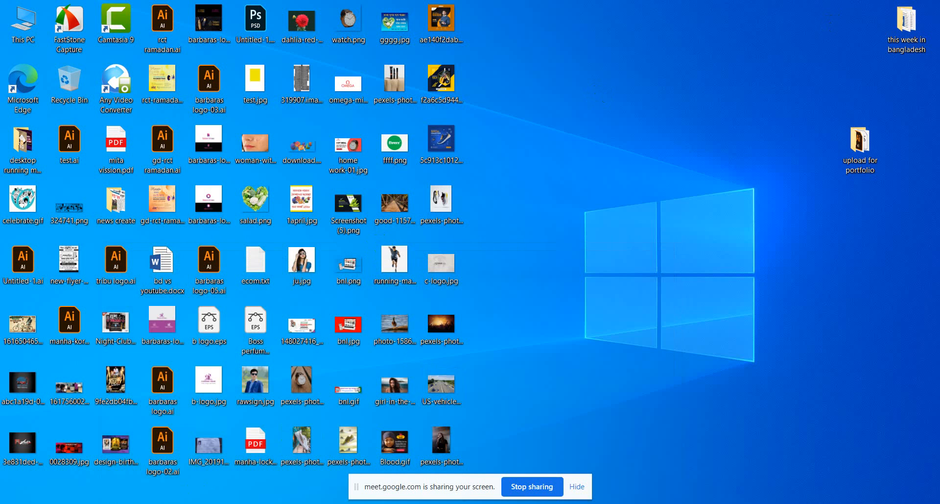
left_click(98, 460)
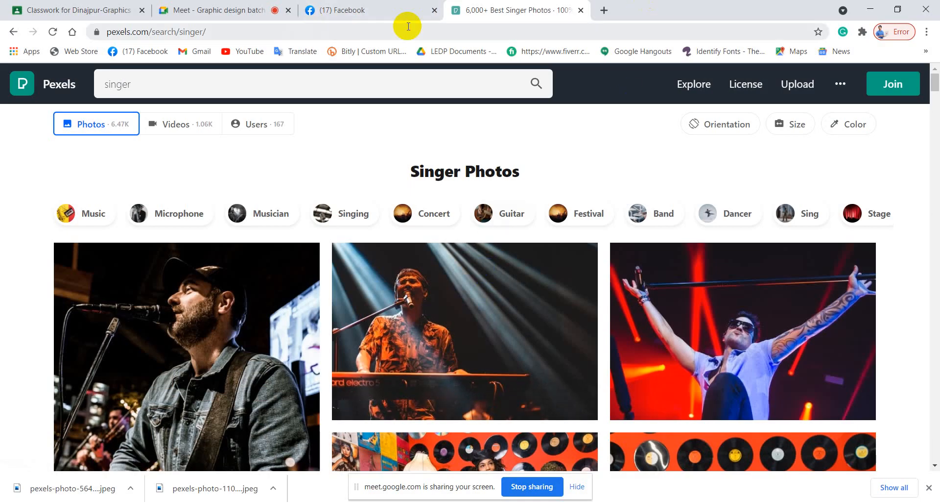
left_click(290, 30)
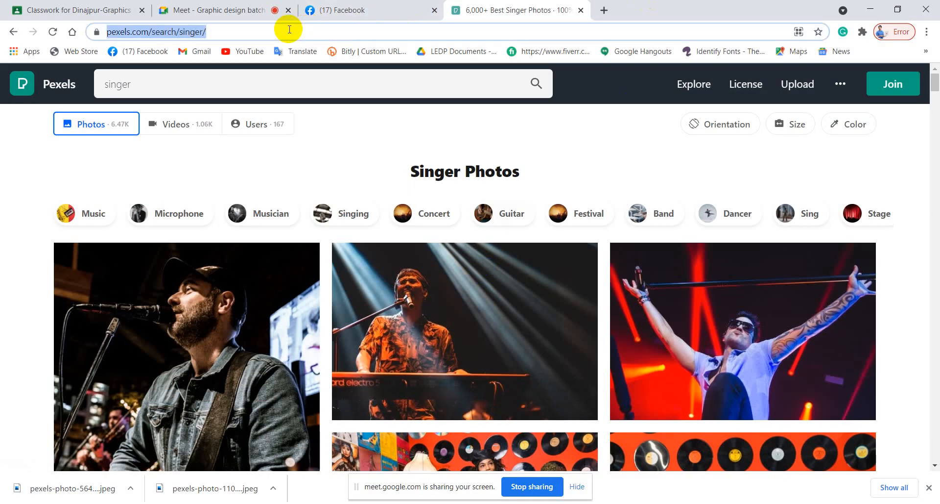
type("b")
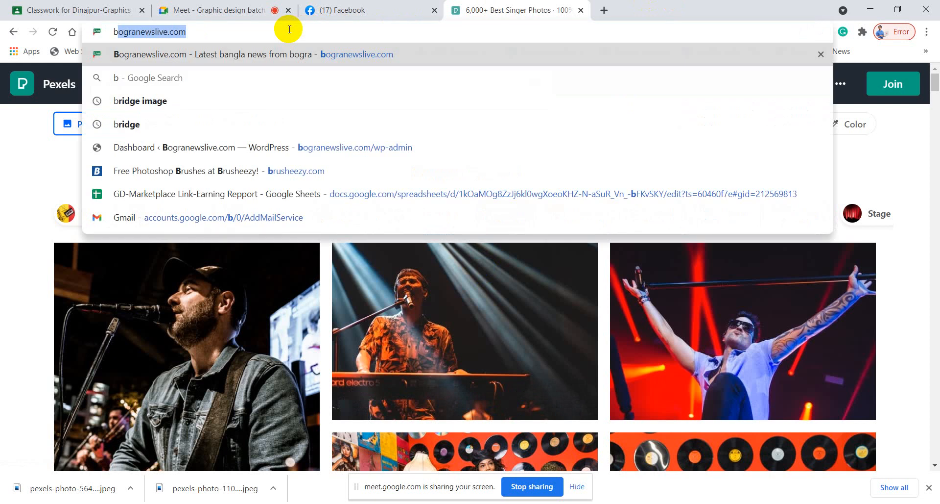
type("rusheezy")
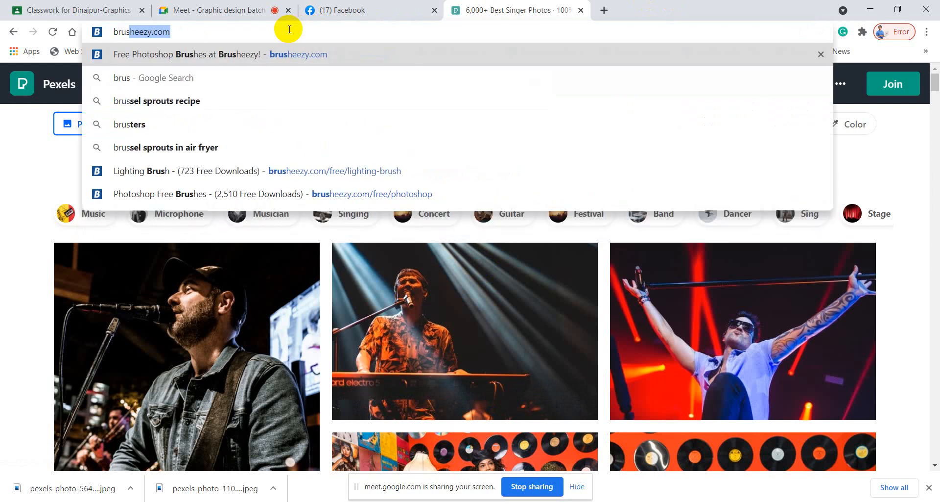
key("Return")
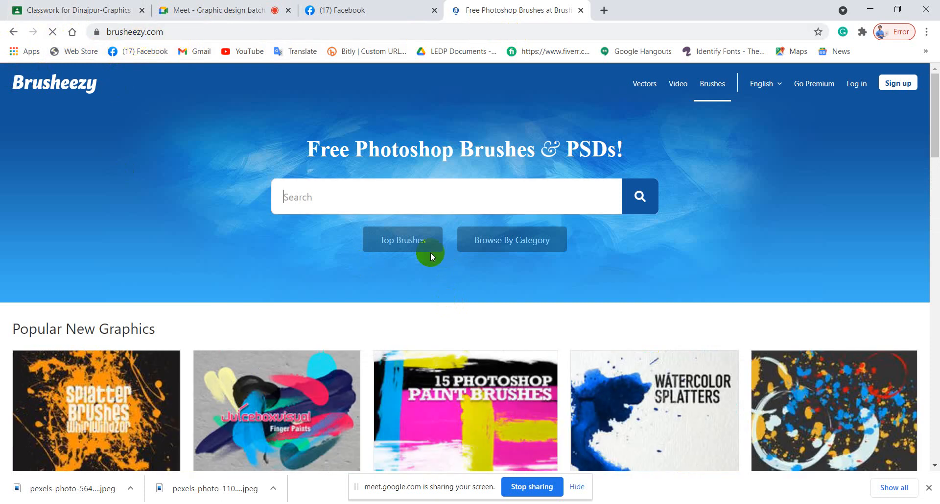
Browse the Brusheezy home page for the free brushes and PSDs under Popular New Graphics and New Graphics.
scroll(431, 253, "down", 8)
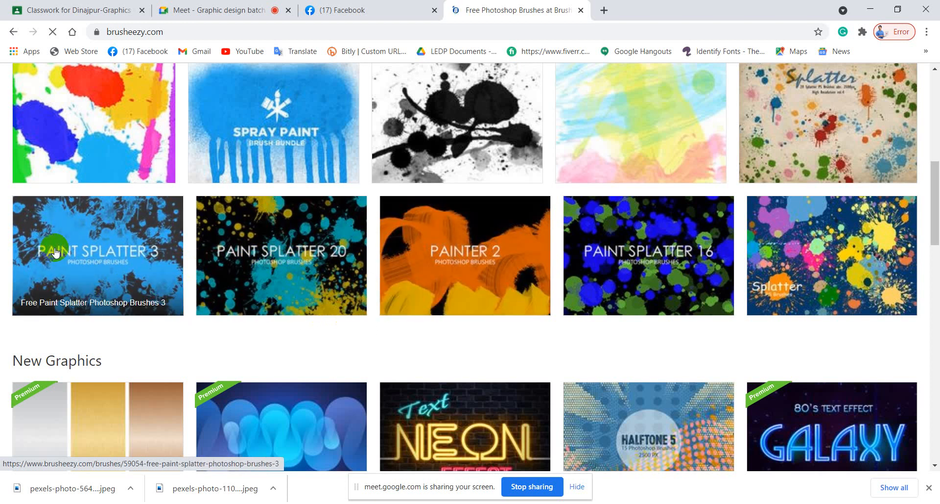
scroll(499, 279, "down", 5)
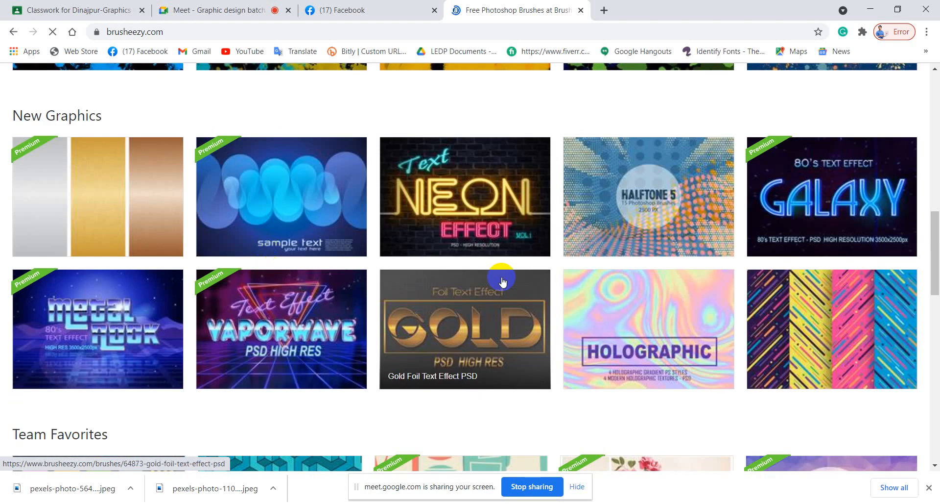
scroll(481, 315, "up", 2)
scroll(480, 315, "up", 12)
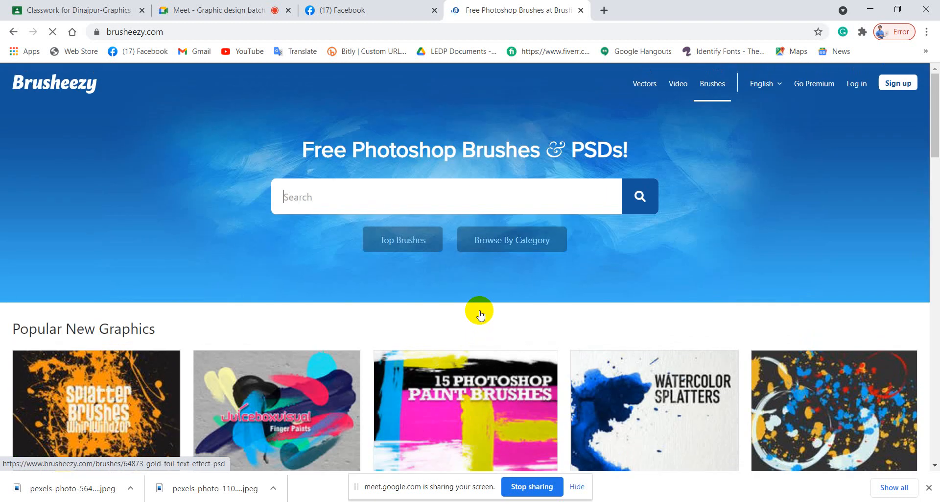
scroll(855, 297, "down", 5)
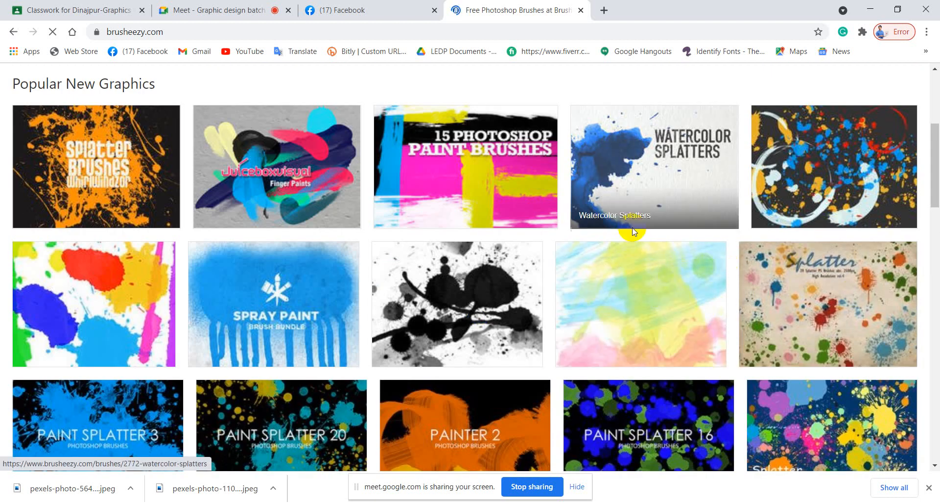
scroll(620, 253, "down", 11)
scroll(620, 253, "up", 15)
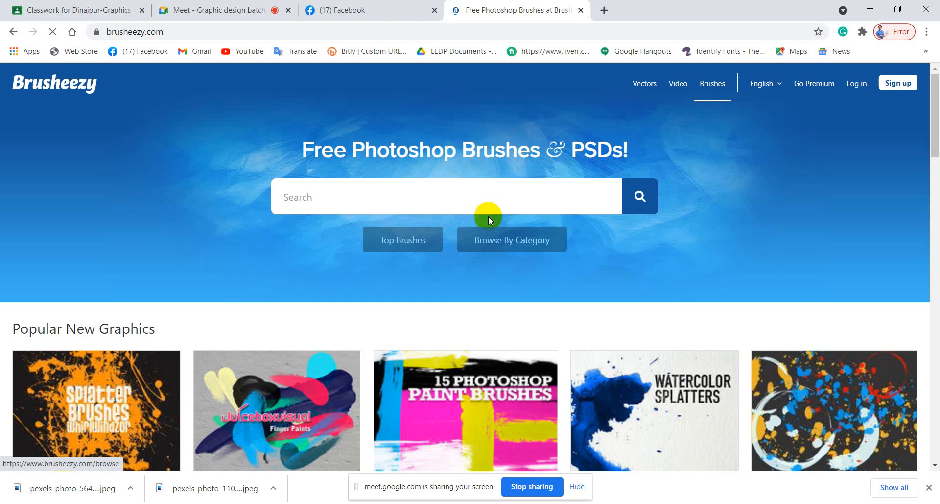
Search Brusheezy for "lighting brush" and check how many free brushes match.
left_click(397, 198)
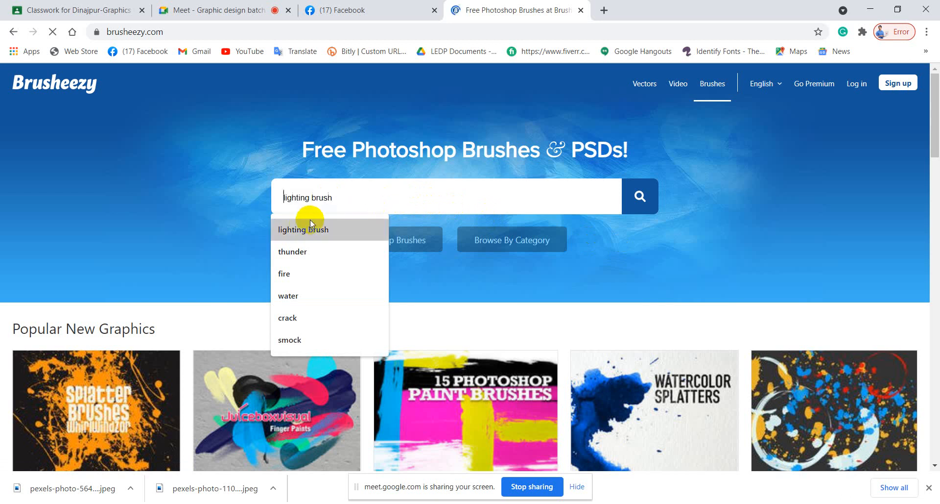
left_click(301, 230)
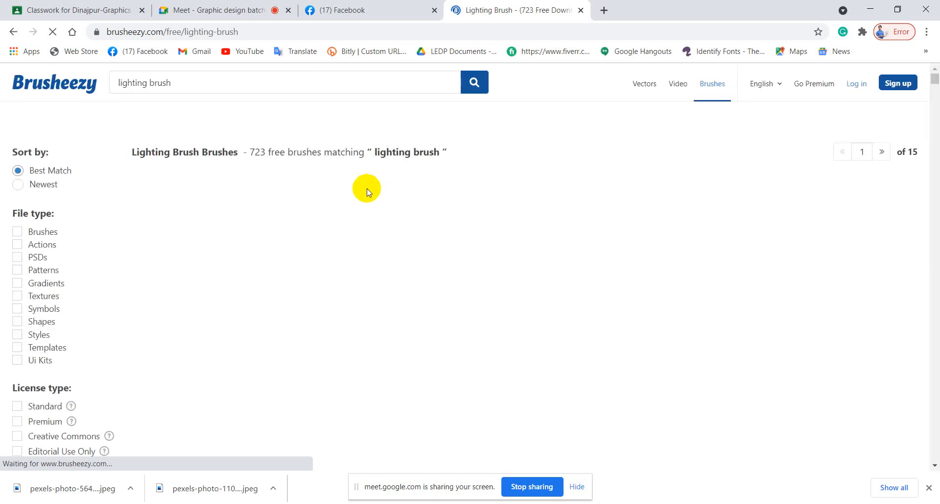
left_click_drag(252, 152, 266, 152)
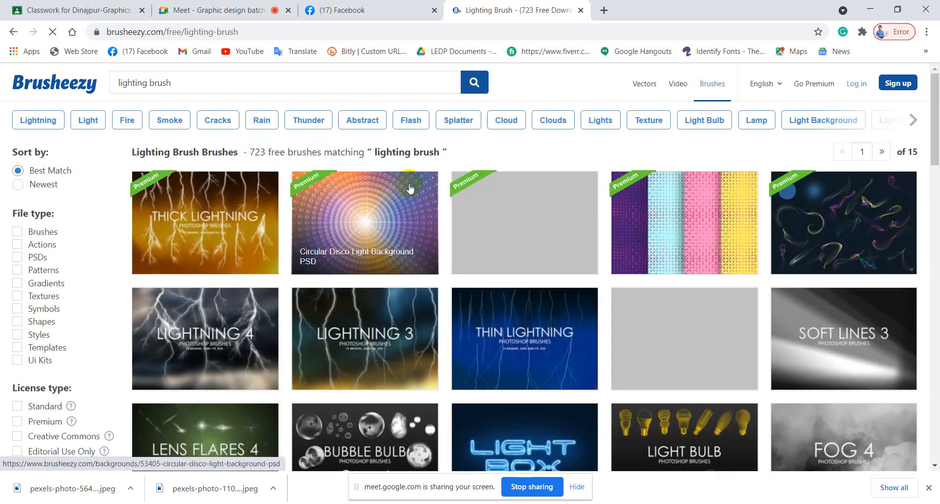
Look through the lighting brush results for lens flare, light, smoke and fog brush sets.
scroll(384, 274, "down", 5)
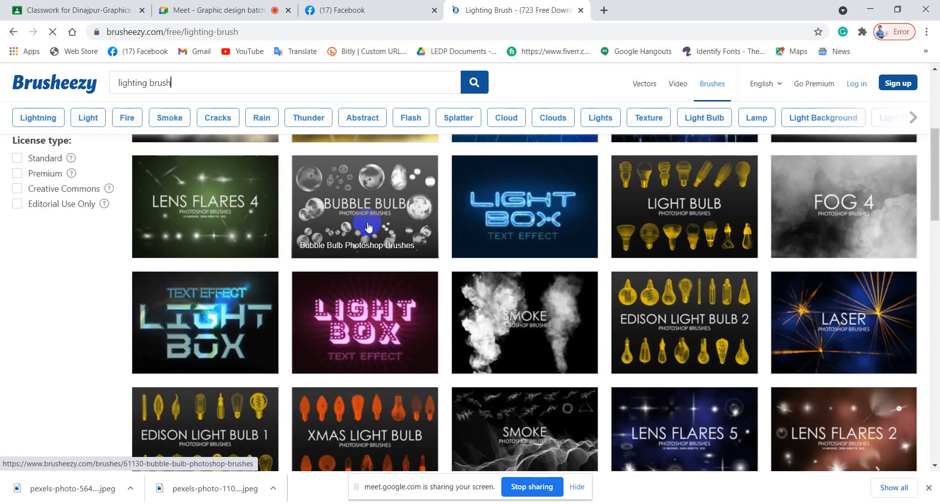
scroll(673, 298, "down", 5)
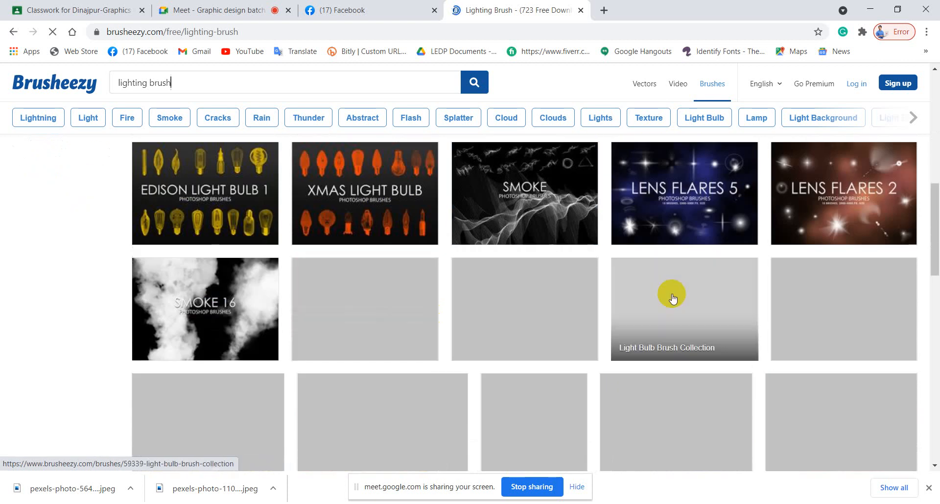
left_click(786, 212)
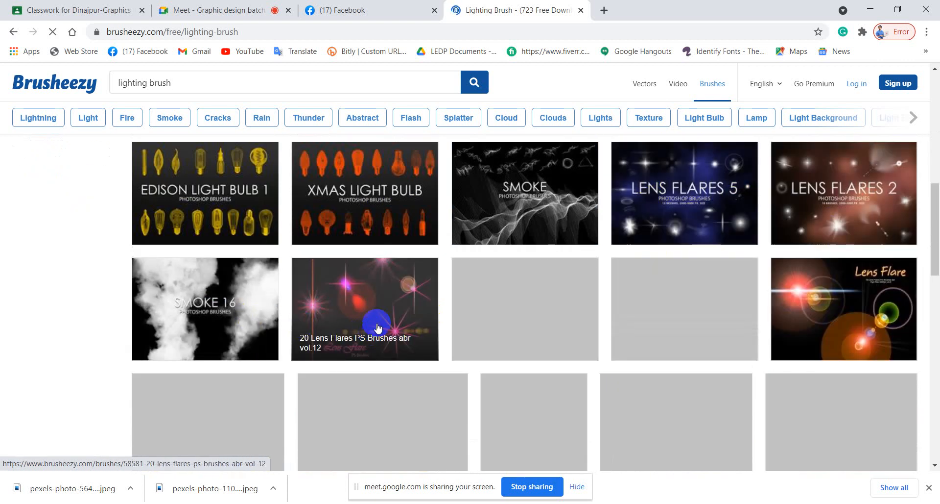
scroll(377, 326, "down", 3)
scroll(365, 178, "up", 3)
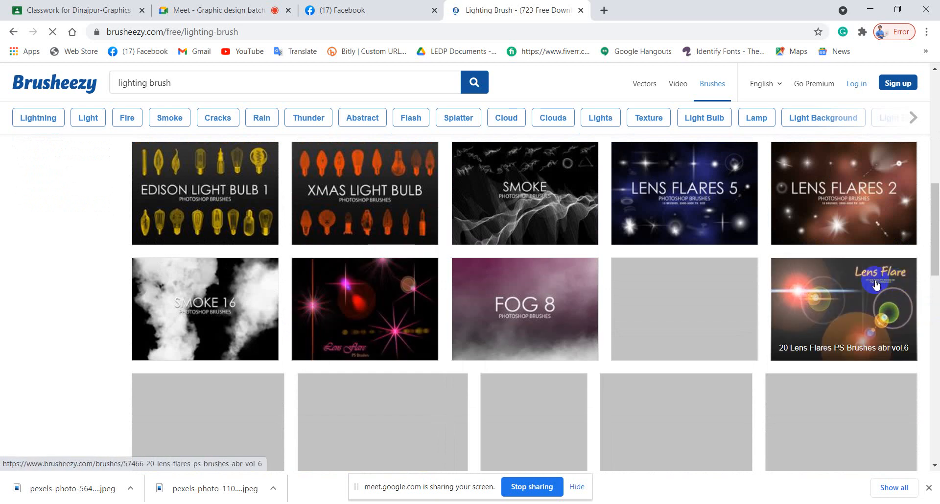
scroll(198, 293, "down", 4)
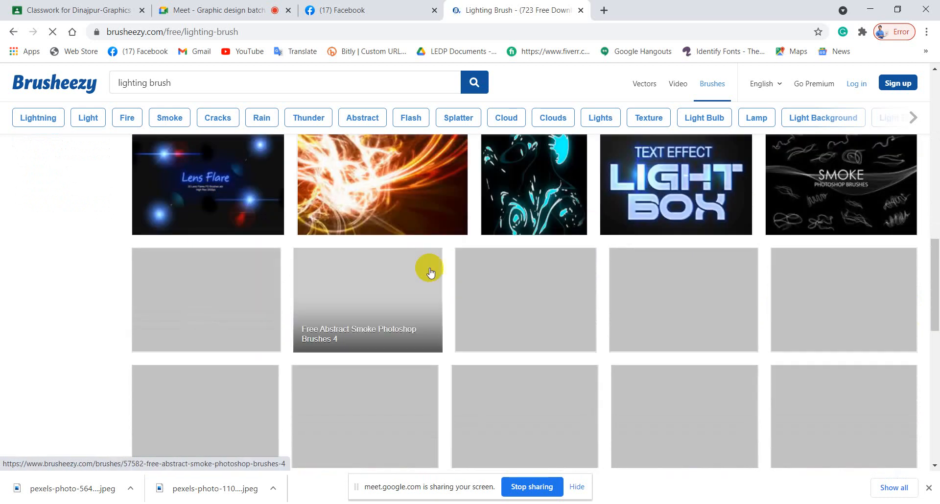
Look through the lighting brush results for lightning, laser, lens flare, light bulb, smoke and fog brush sets.
scroll(431, 269, "up", 2)
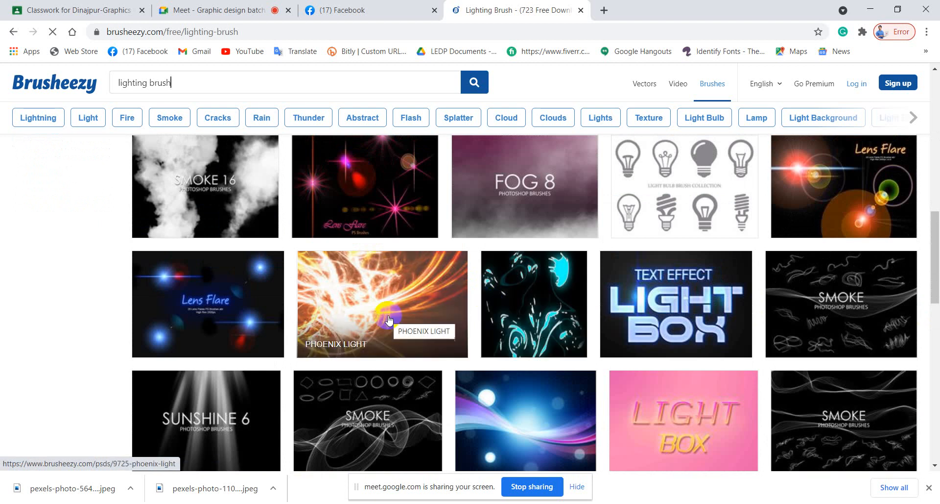
scroll(525, 191, "down", 4)
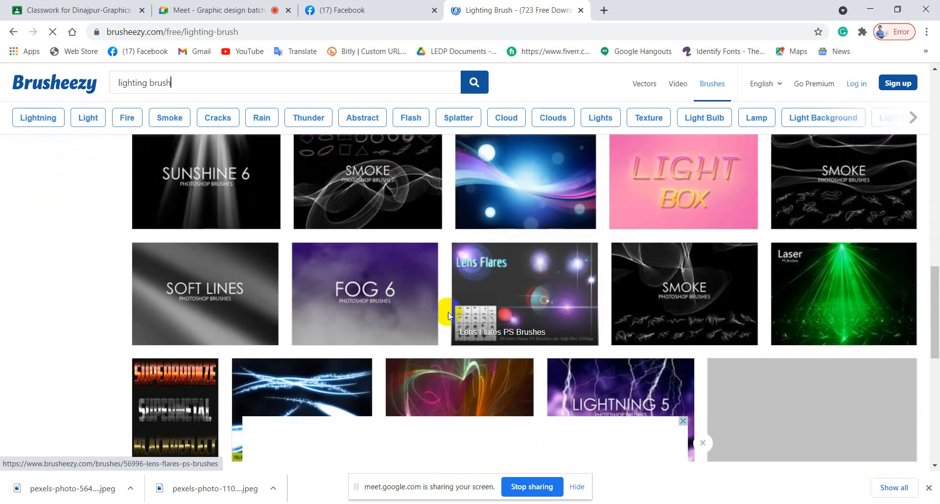
scroll(441, 311, "down", 4)
scroll(427, 316, "up", 3)
scroll(427, 317, "up", 4)
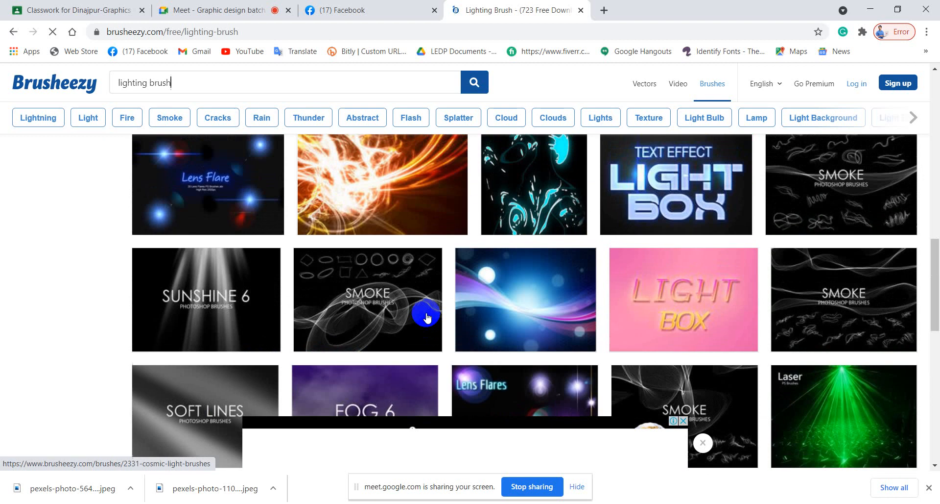
scroll(427, 317, "up", 10)
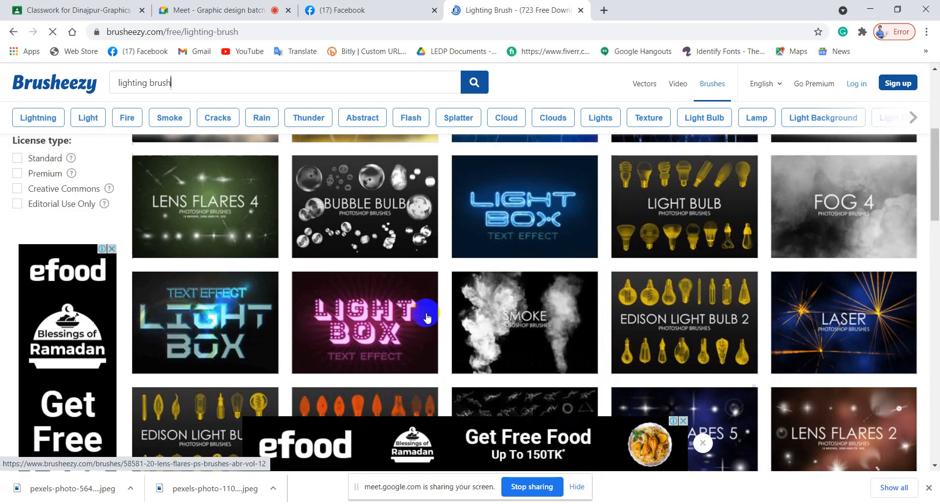
scroll(426, 317, "down", 15)
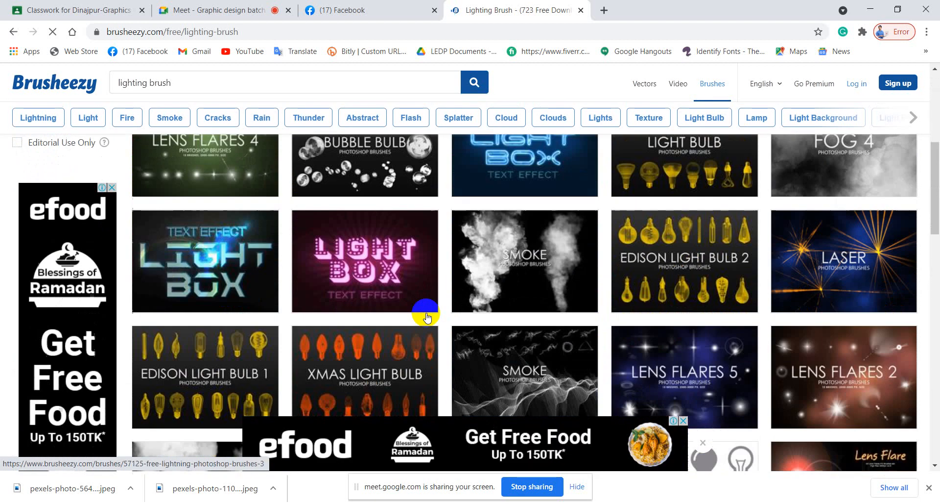
scroll(427, 317, "down", 5)
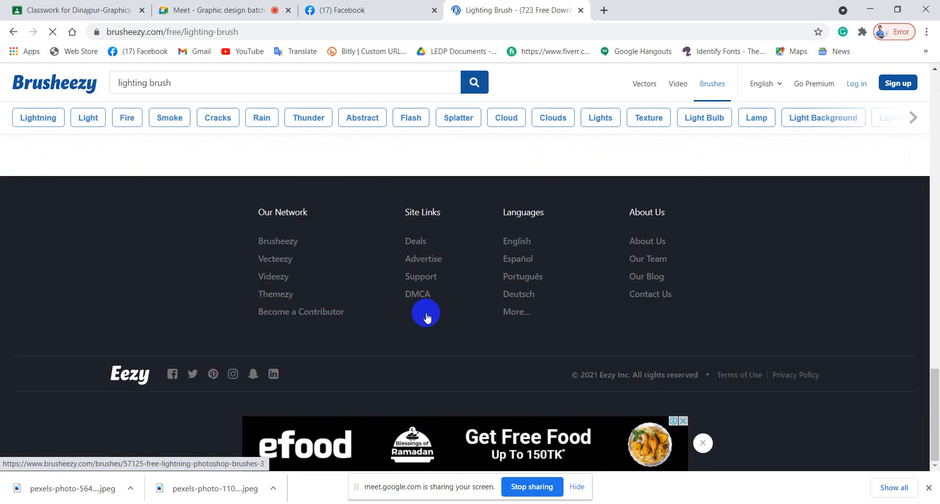
scroll(427, 316, "up", 10)
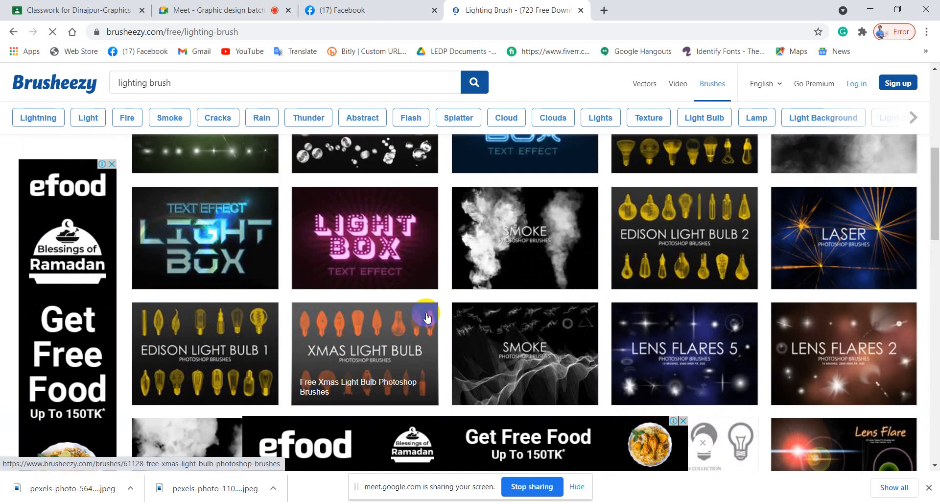
scroll(426, 317, "up", 5)
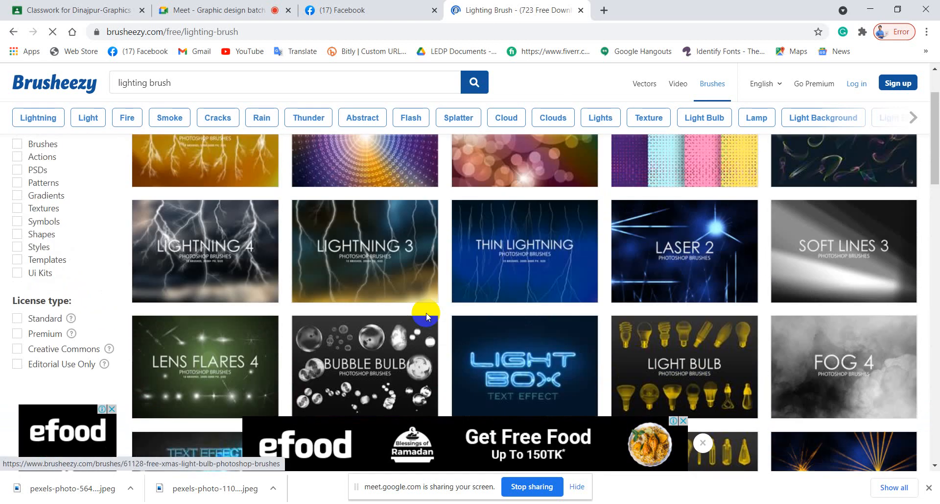
scroll(426, 316, "up", 2)
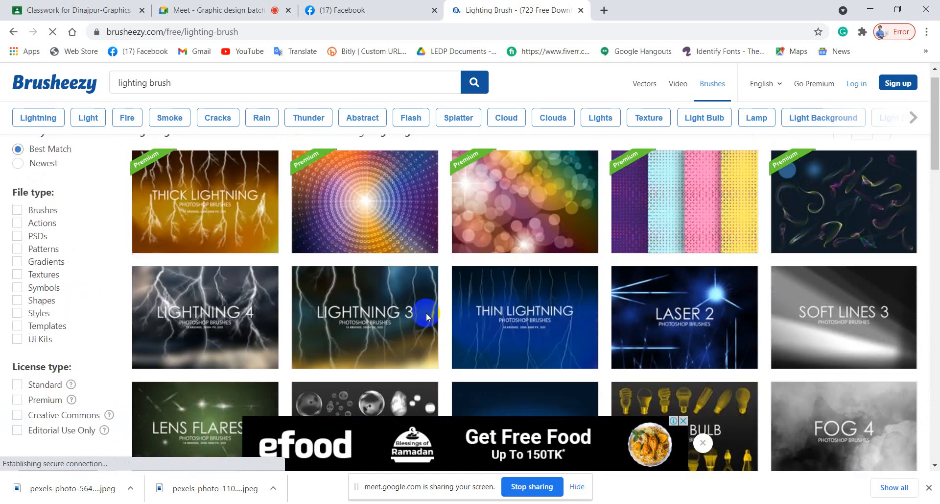
Open the page of the 20 Stage Laser PS Brushes abr. vol.5 set from the lighting brush results.
scroll(426, 316, "down", 6)
scroll(426, 316, "down", 10)
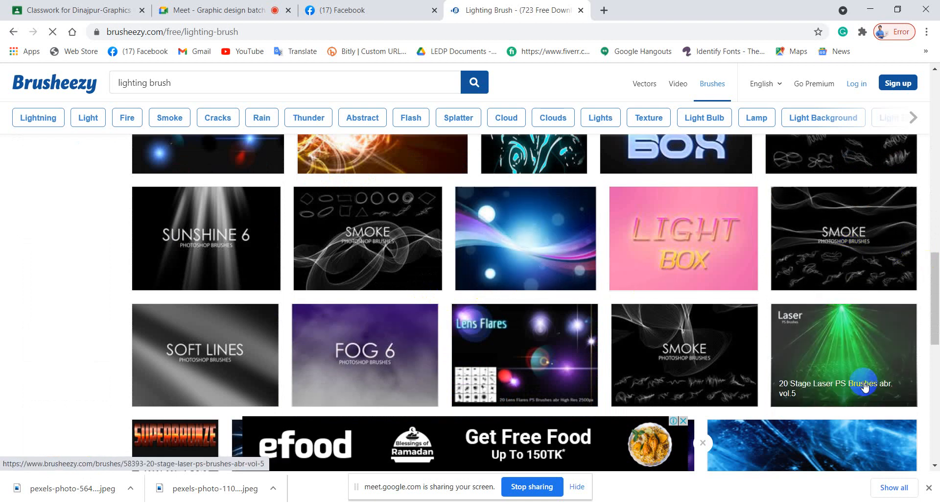
scroll(832, 343, "down", 3)
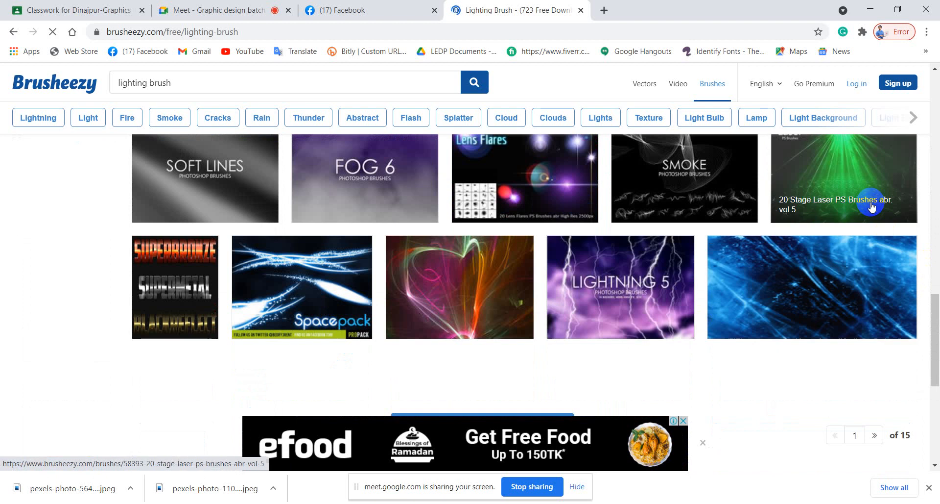
left_click(823, 169)
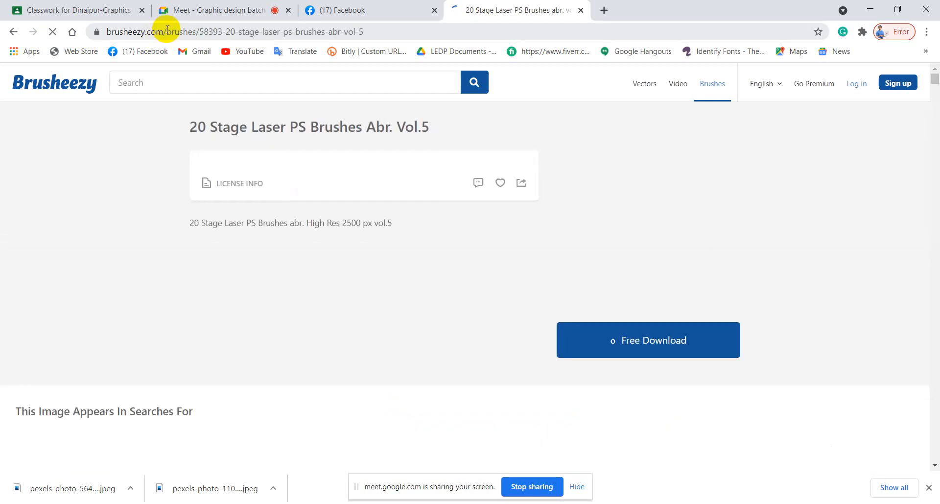
left_click_drag(164, 31, 80, 38)
key("ctrl+c")
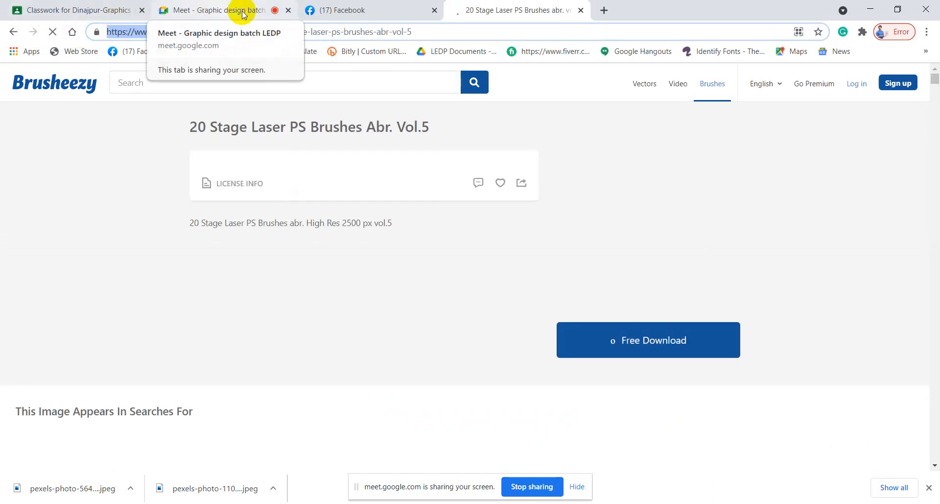
left_click(342, 10)
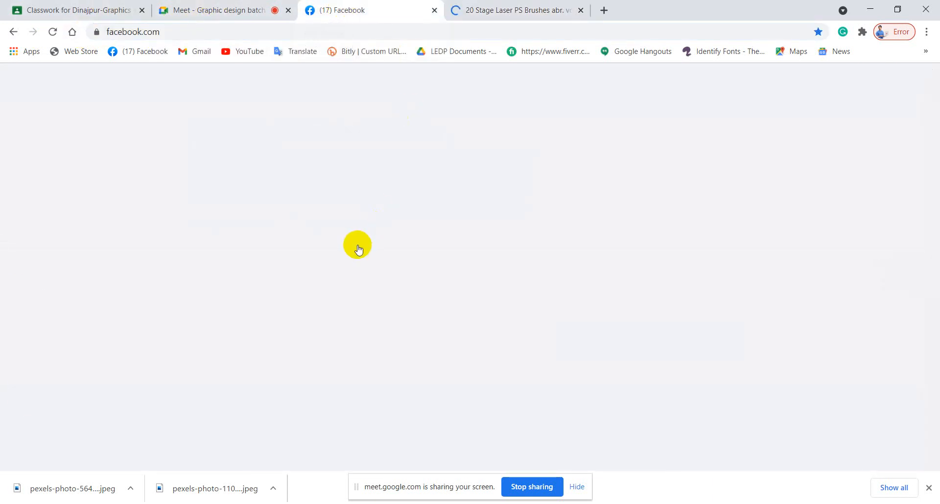
scroll(424, 325, "up", 10)
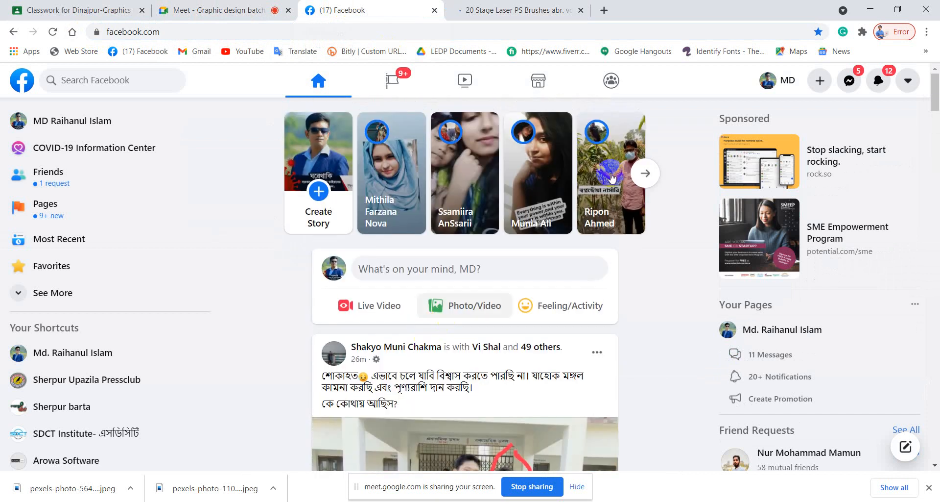
left_click(614, 80)
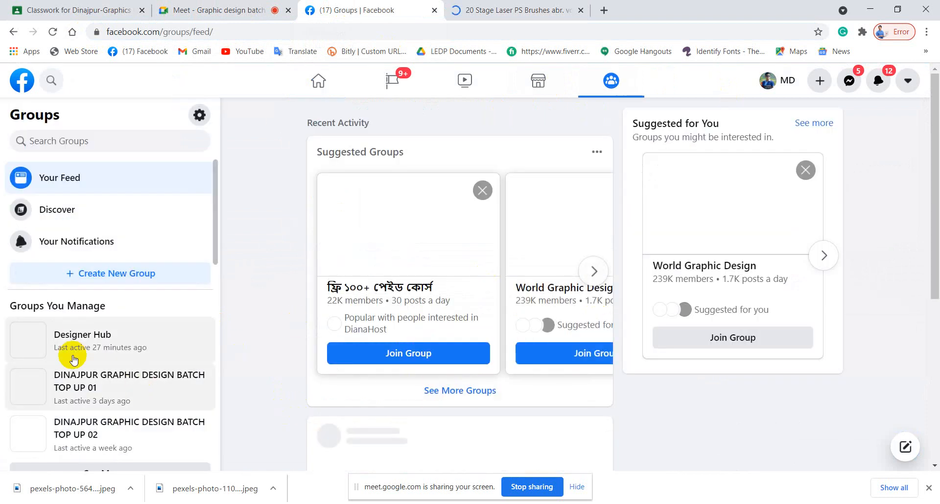
left_click(77, 336)
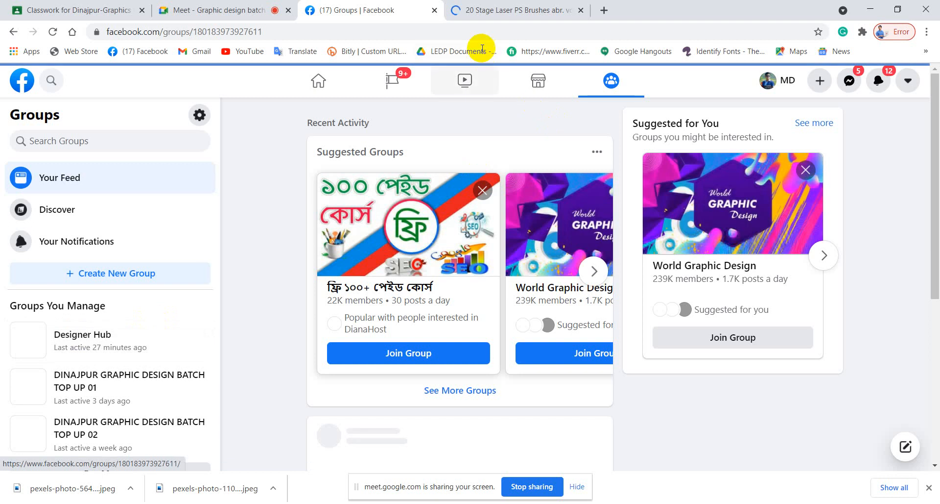
Start the free download of the laser brush set as 20_Stage_Laser_PS_Brushes_abr.zip and minimize its progress window.
left_click(509, 5)
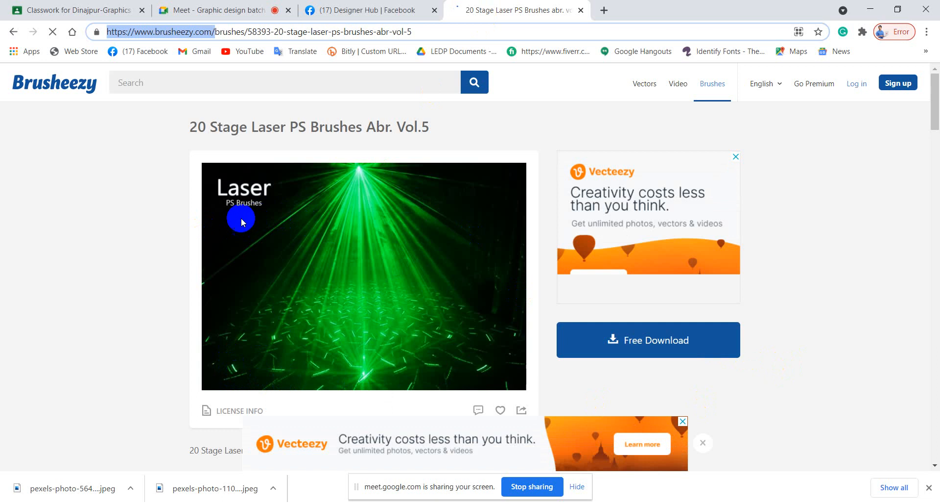
scroll(319, 277, "down", 5)
scroll(318, 273, "up", 4)
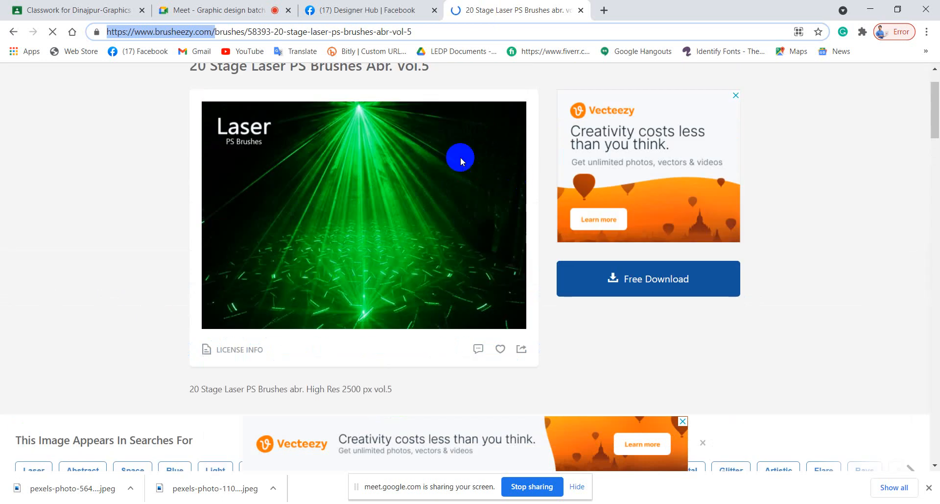
scroll(646, 280, "up", 1)
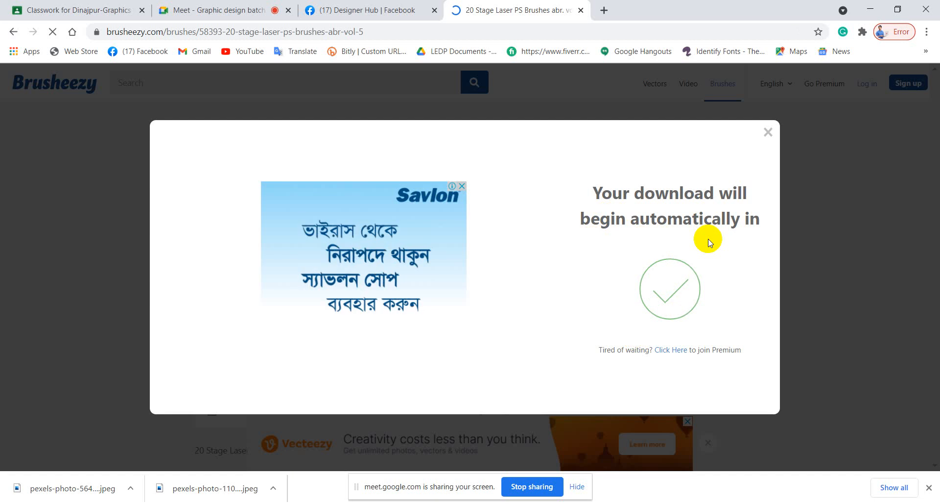
left_click(373, 10)
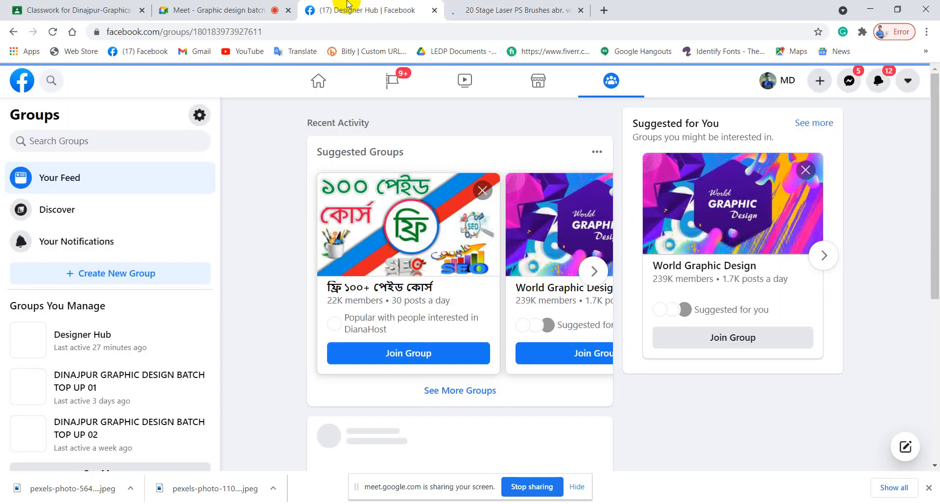
left_click(468, 311)
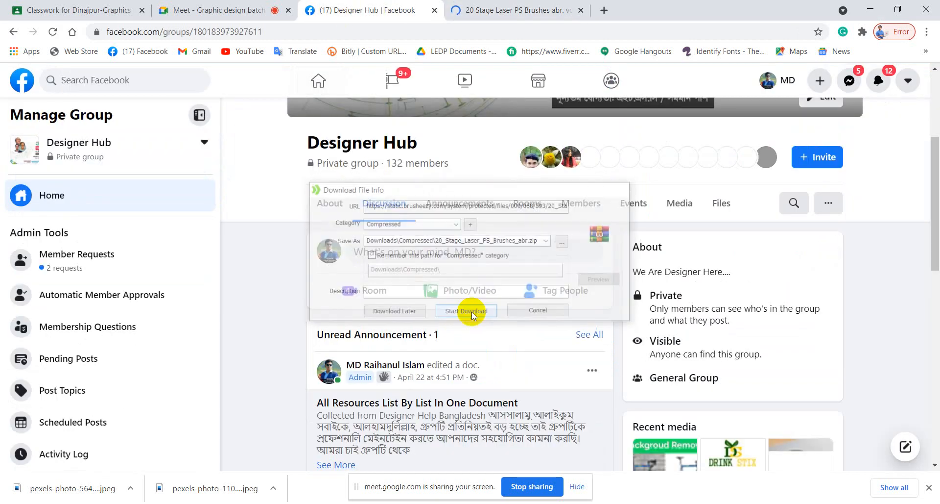
left_click(568, 129)
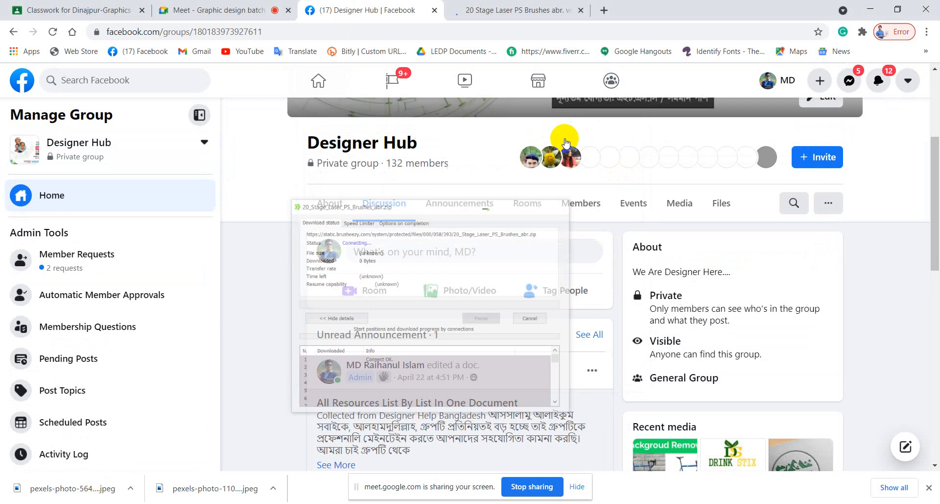
left_click(435, 254)
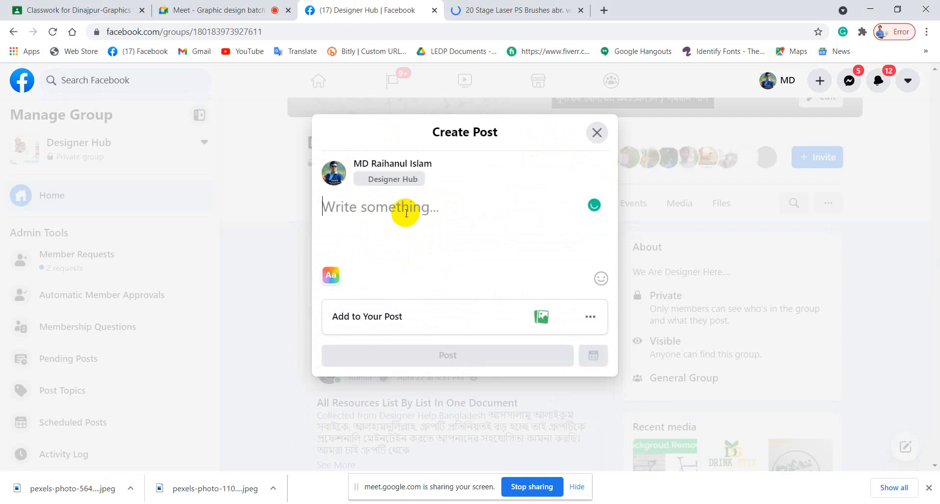
key("ctrl+v")
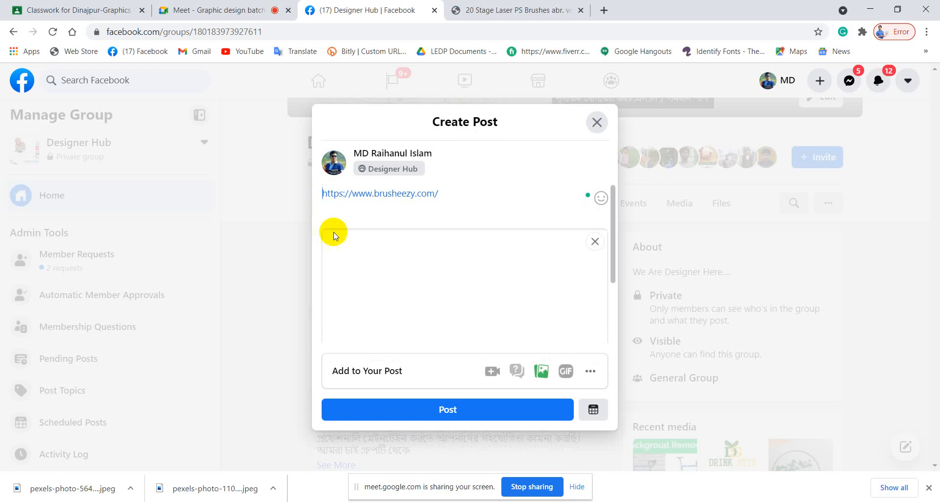
type("F")
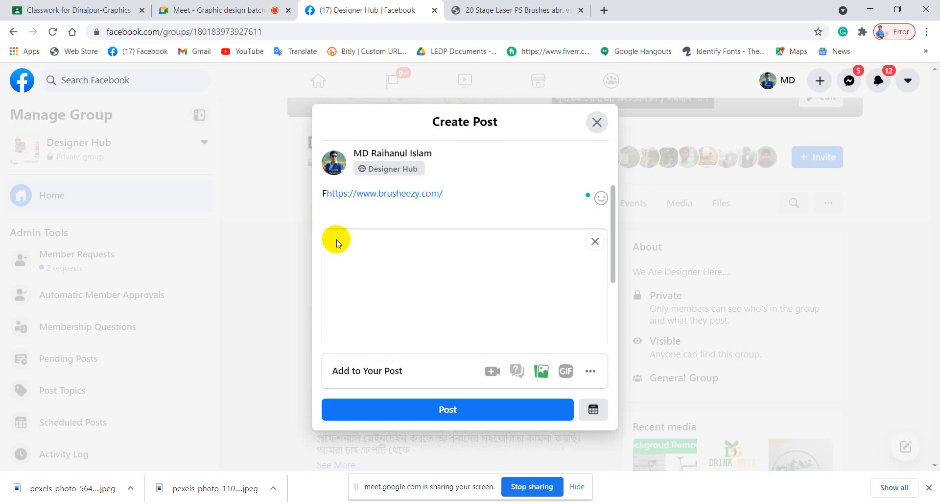
type("or Brush")
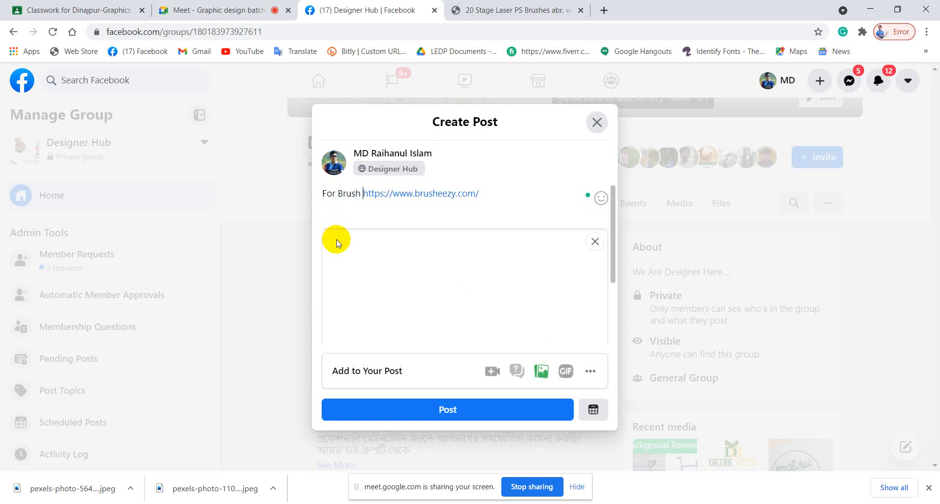
type(" Downlo")
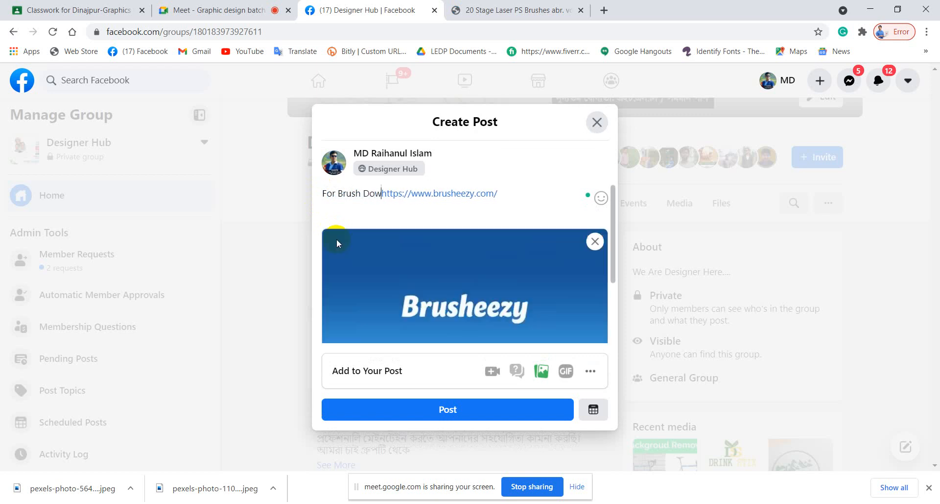
type("ad")
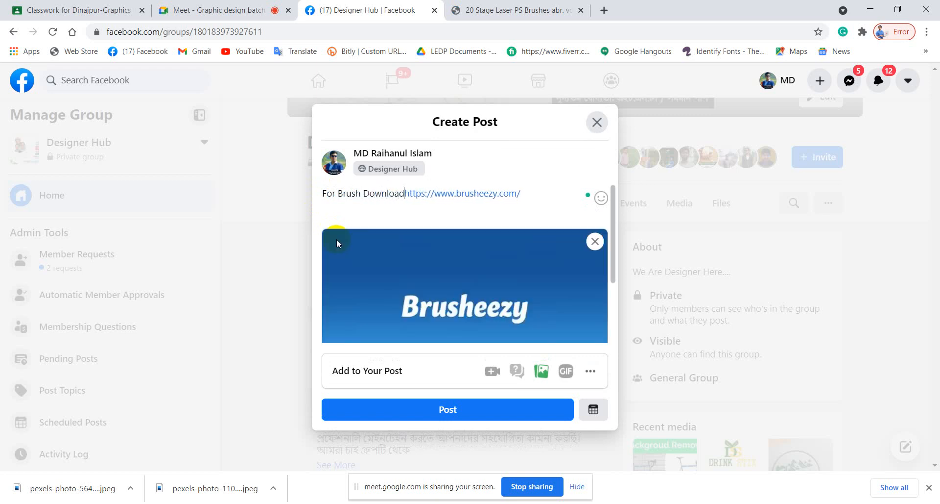
type("-")
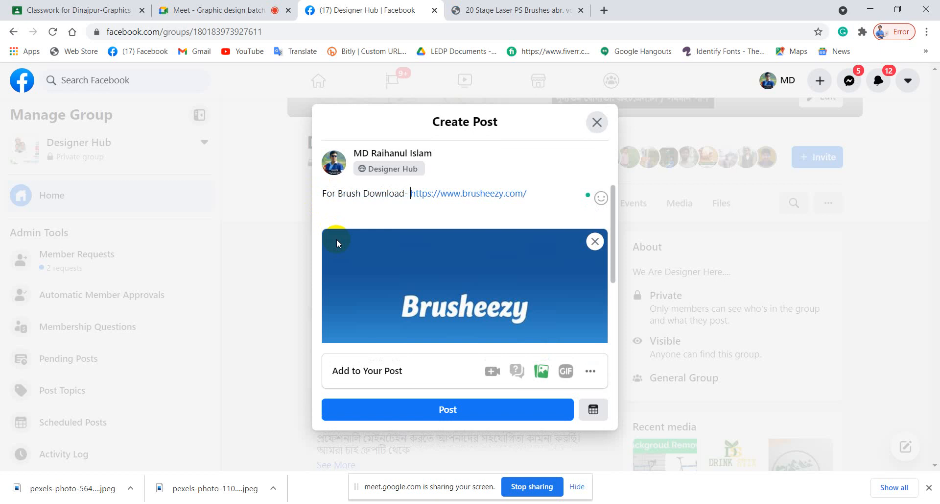
left_click(447, 410)
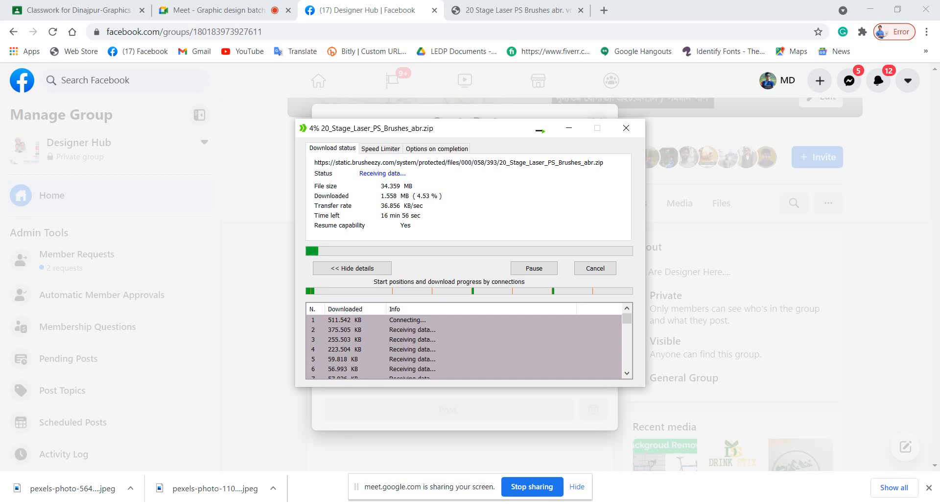
Pause the 20_Stage_Laser_PS_Brushes_abr.zip download and move its progress window clear of the group's posts.
left_click(571, 129)
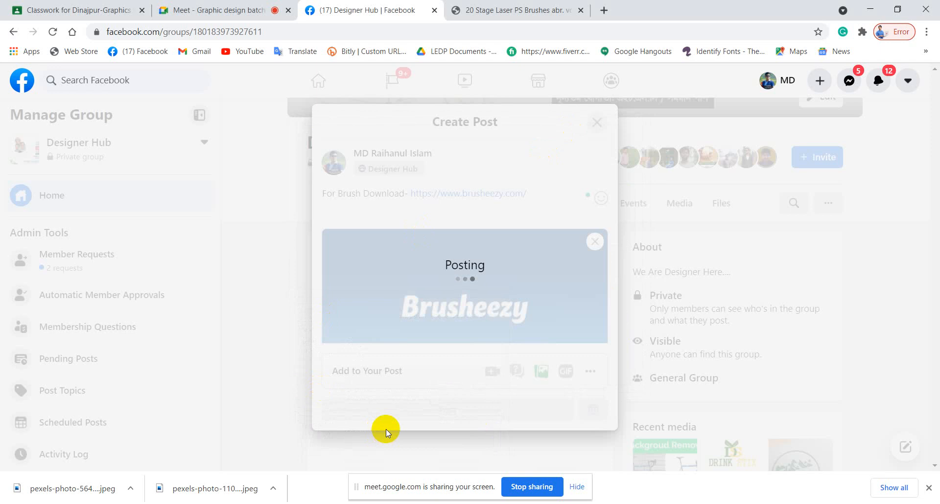
left_click(255, 503)
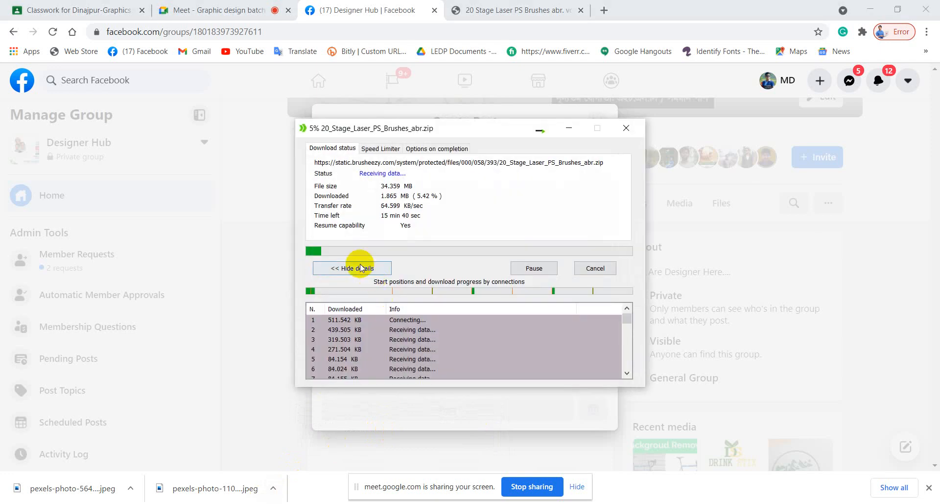
left_click(533, 269)
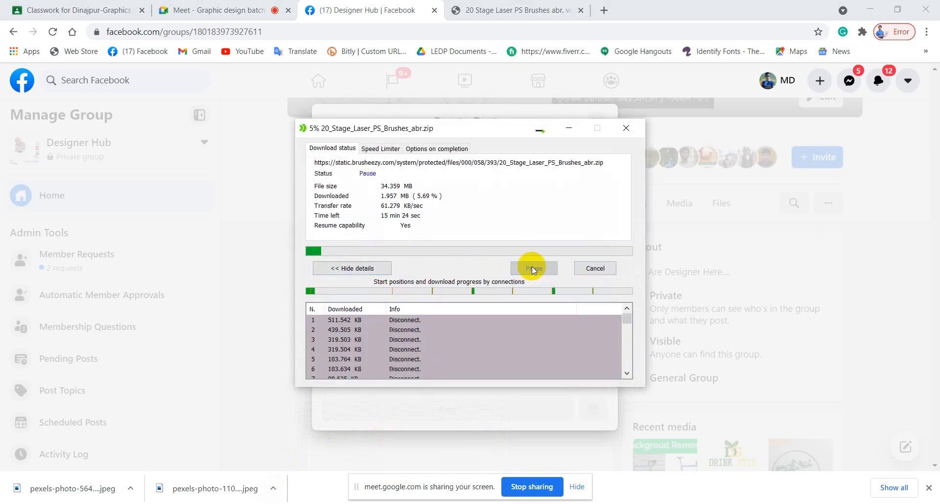
left_click_drag(512, 128, 860, 142)
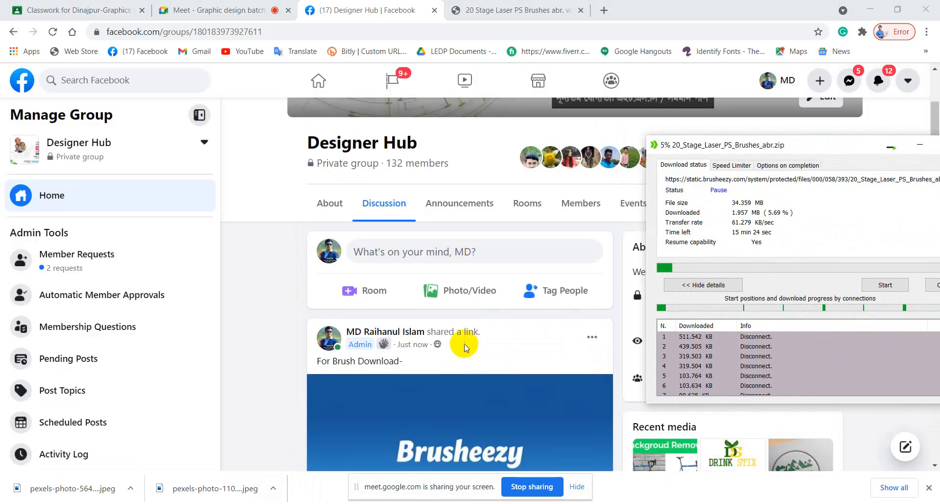
Minimize the download progress window and review the published Brusheezy post and its comments in the Designer Hub group.
left_click_drag(793, 141, 591, 134)
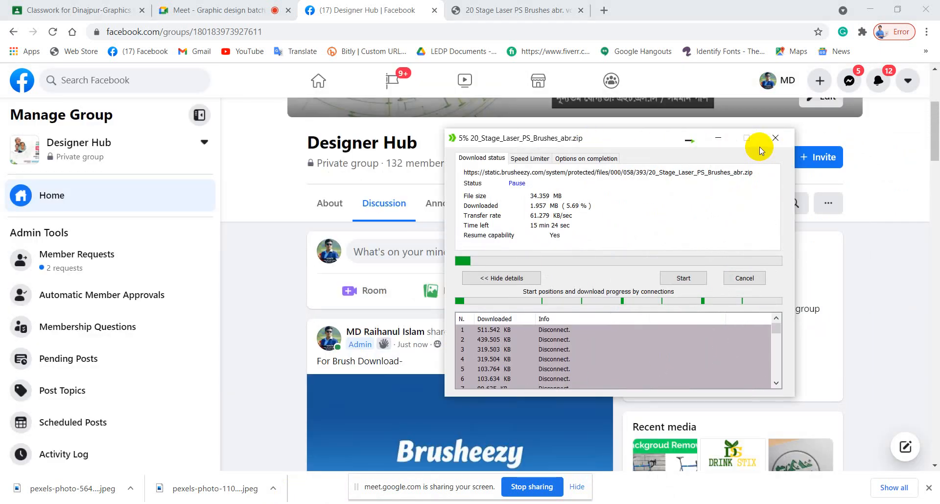
left_click(721, 138)
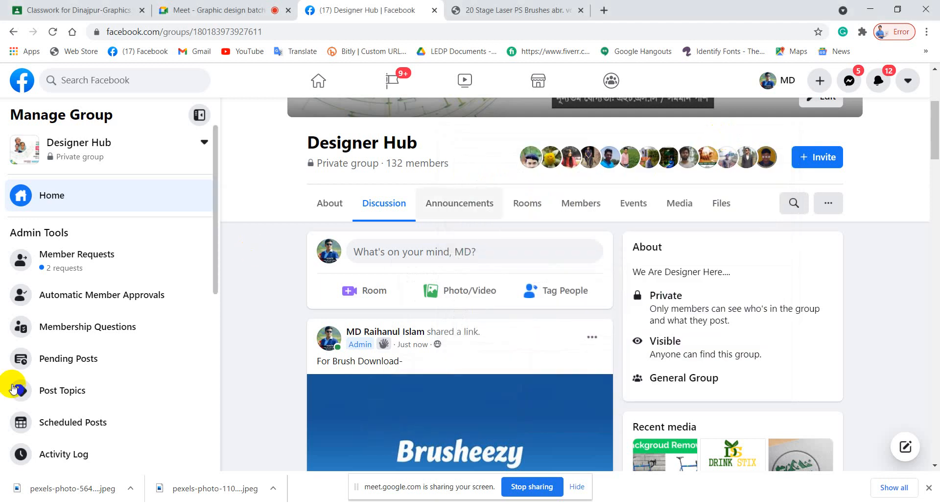
scroll(494, 459, "down", 6)
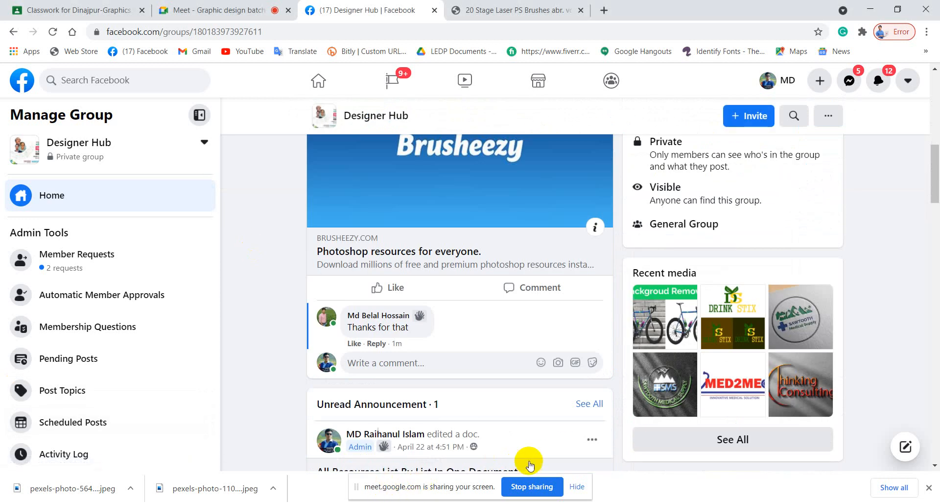
scroll(407, 260, "up", 3)
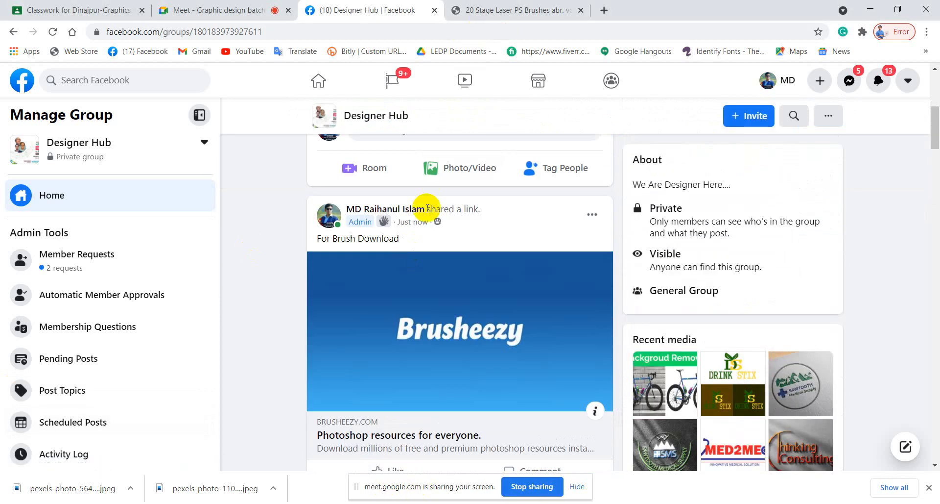
Minimize the browser to show the desktop and refresh the desktop several times.
left_click(871, 10)
right_click(507, 90)
right_click(556, 63)
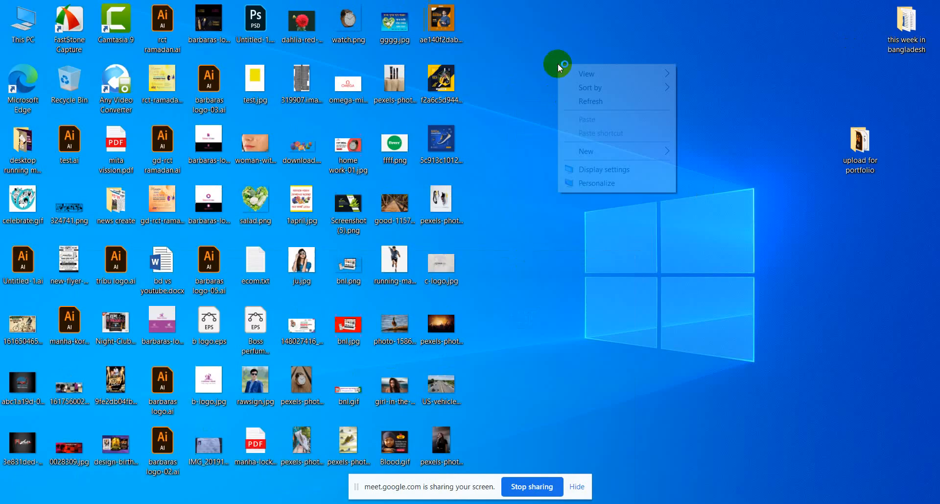
left_click(585, 97)
right_click(559, 47)
left_click(583, 83)
right_click(552, 44)
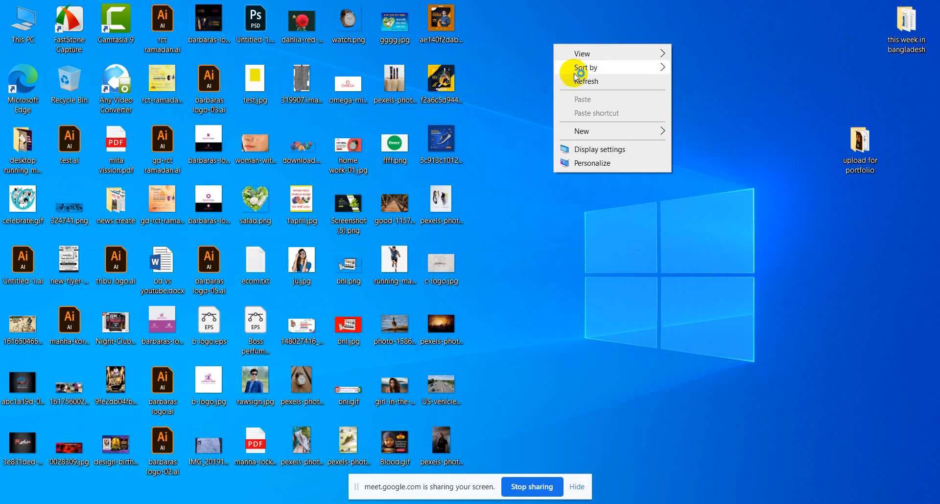
left_click(574, 79)
right_click(550, 39)
left_click(582, 75)
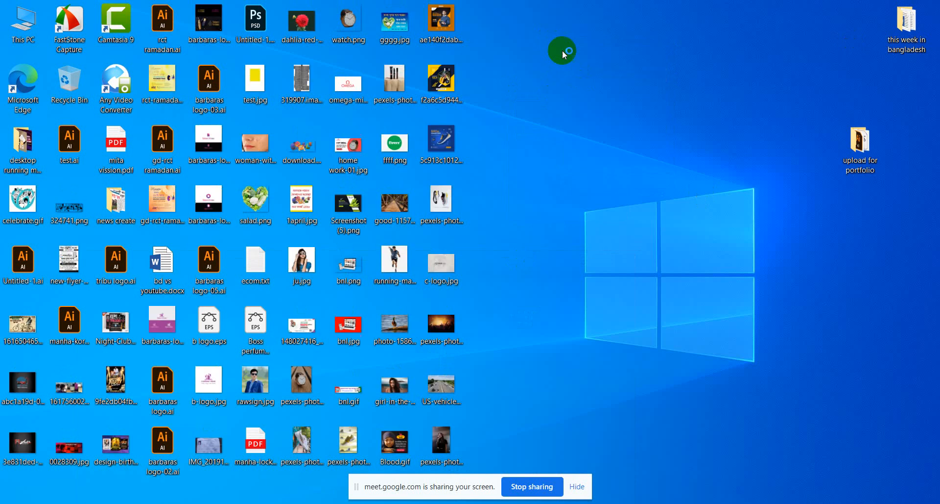
right_click(560, 46)
left_click(593, 84)
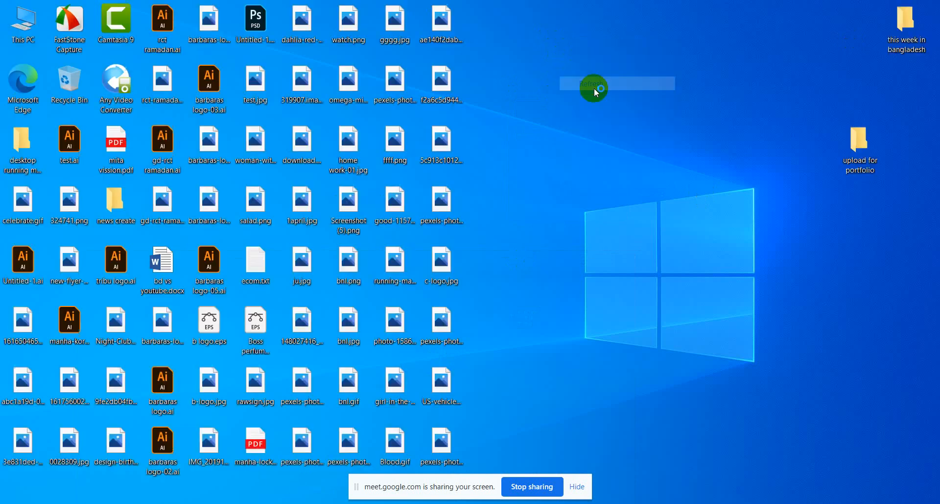
Switch to File Explorer and look through the Compressed folder inside Downloads.
double_click(23, 24)
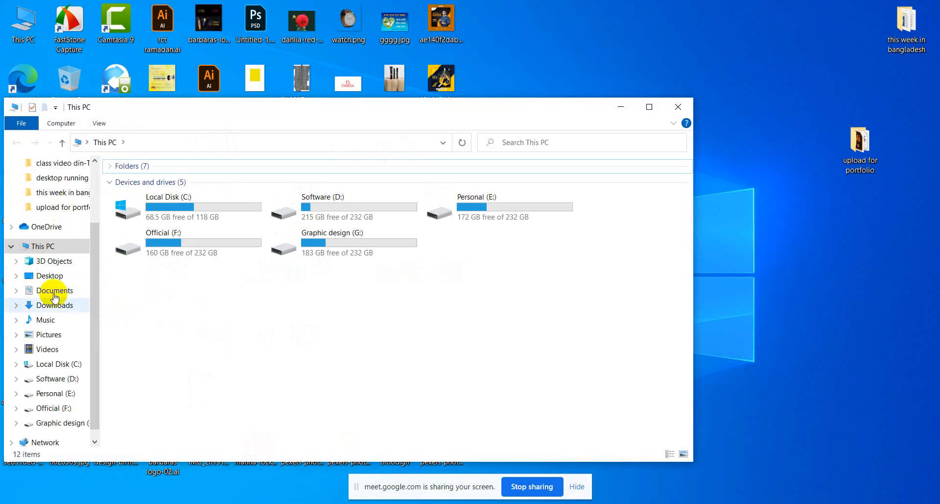
left_click(54, 304)
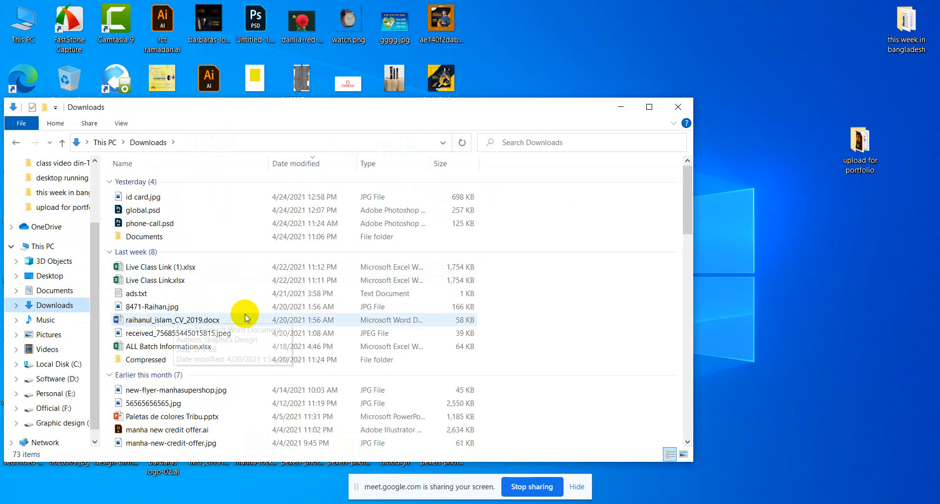
double_click(146, 359)
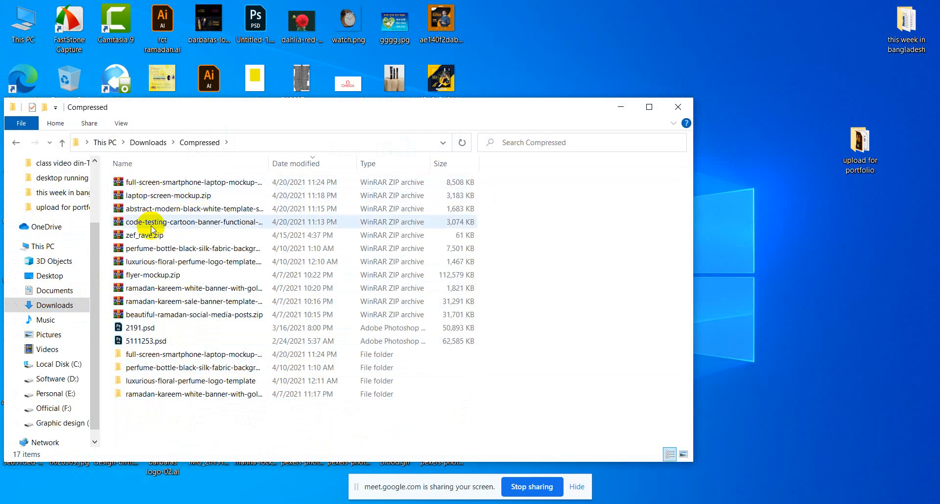
Open the Download file folder on the Graphic design (G:) drive and select the 20_Lens_Flares_PS_Brushes_abr folder.
left_click(54, 425)
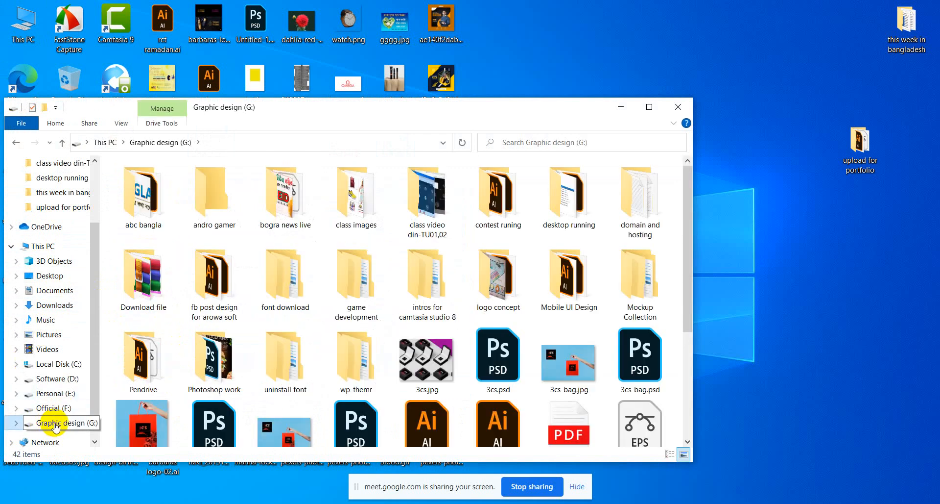
left_click(195, 300)
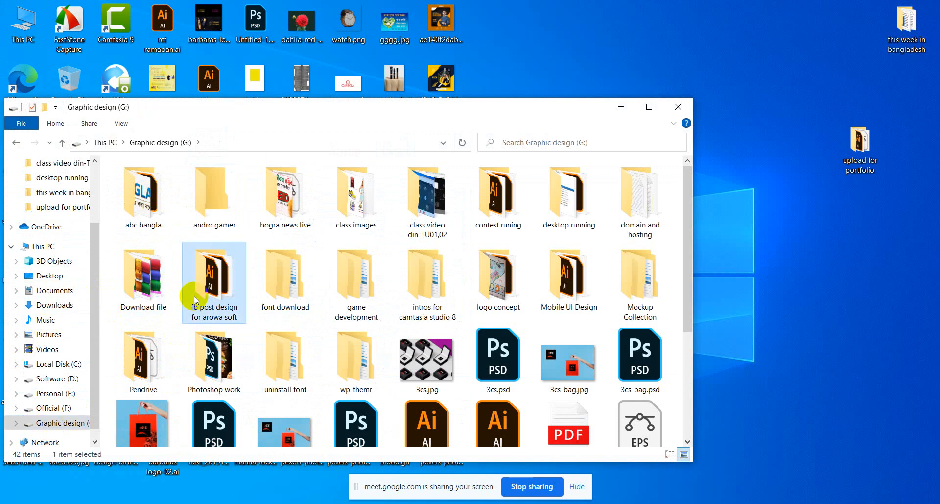
double_click(142, 284)
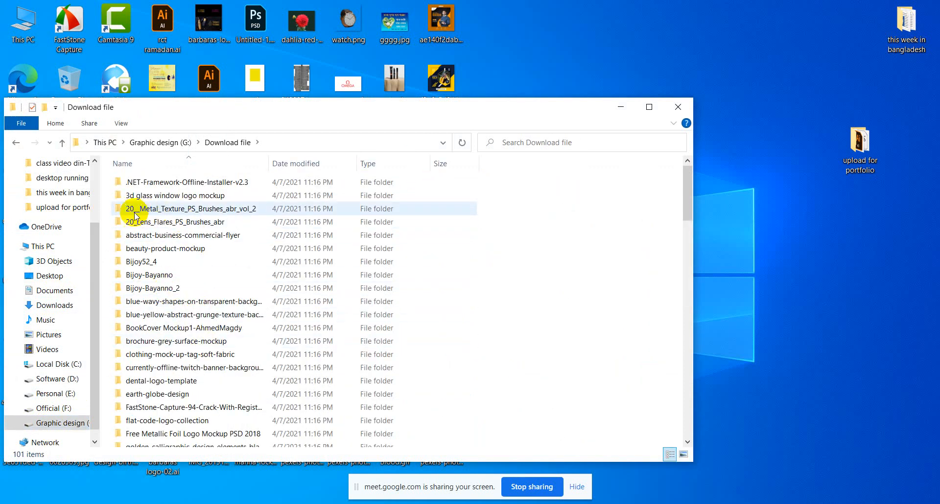
left_click(209, 224)
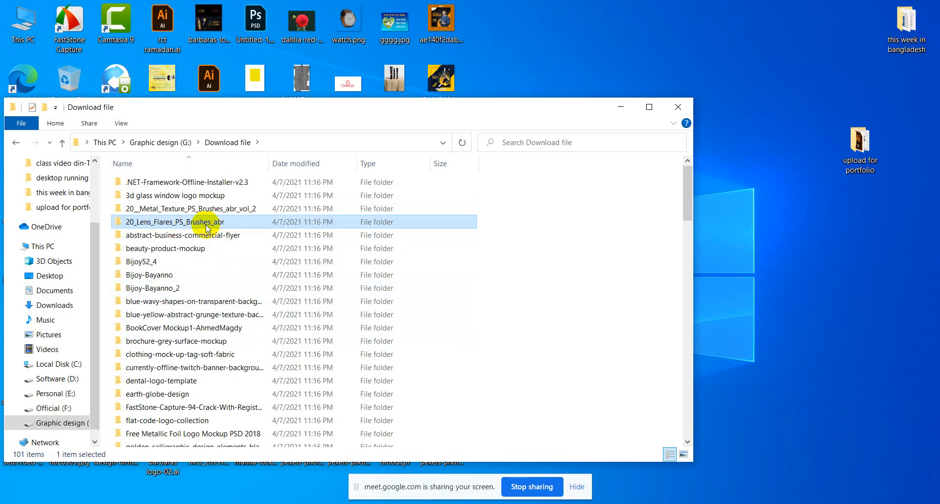
double_click(181, 223)
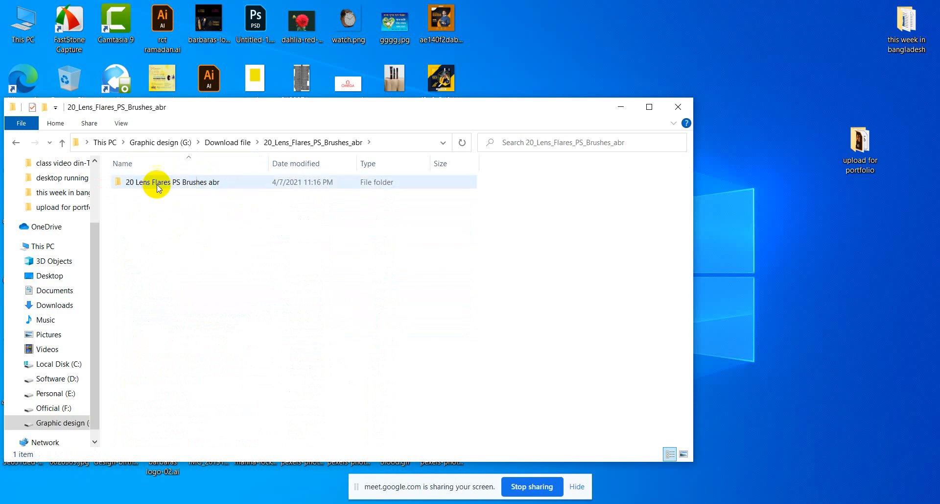
left_click(15, 142)
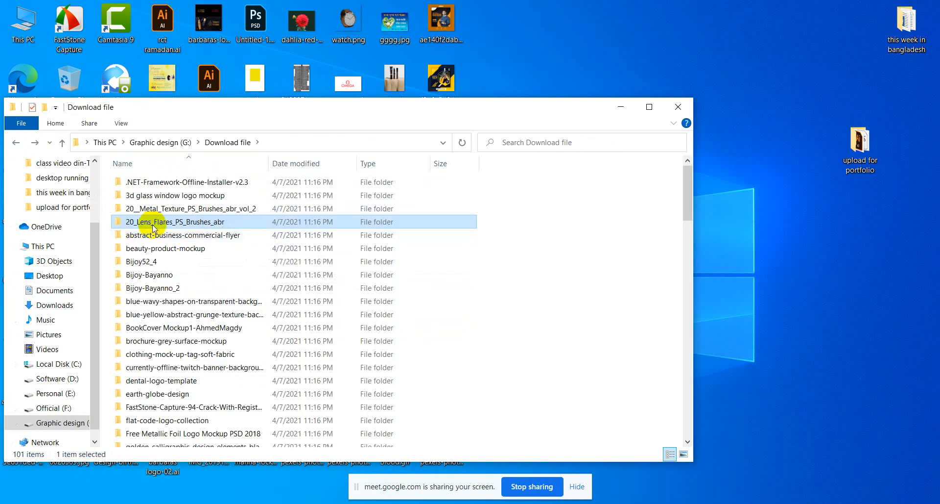
right_click(183, 222)
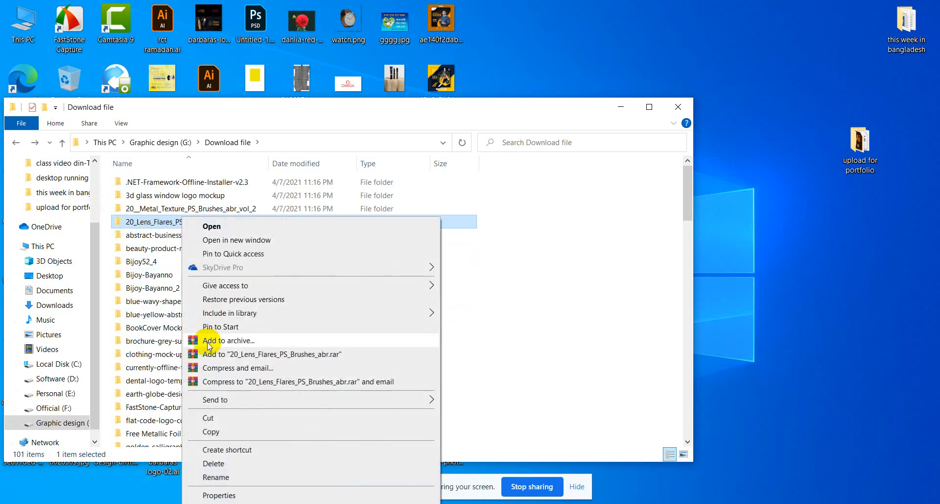
left_click(573, 268)
Copy 20 Lens Flare Brushes.abr from the 20 Lens Flares PS Brushes abr subfolder of 20_Lens_Flares_PS_Brushes_abr.
left_click(144, 225)
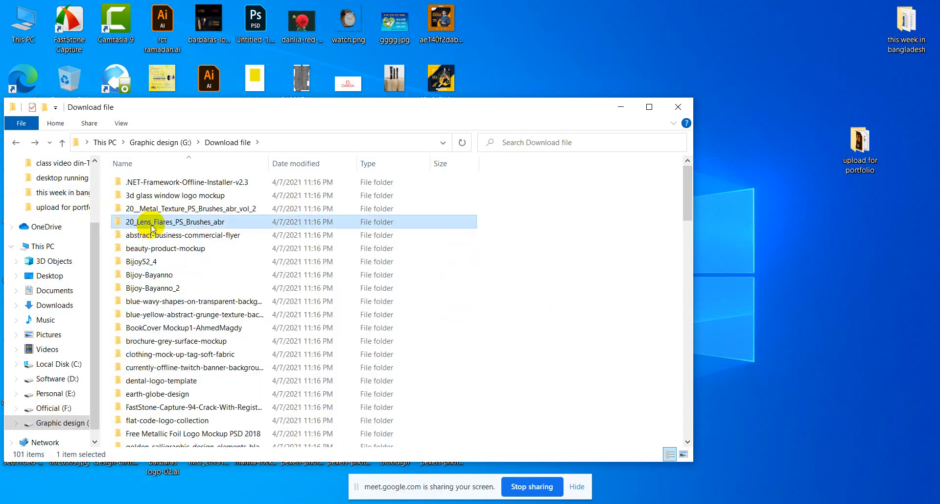
double_click(143, 225)
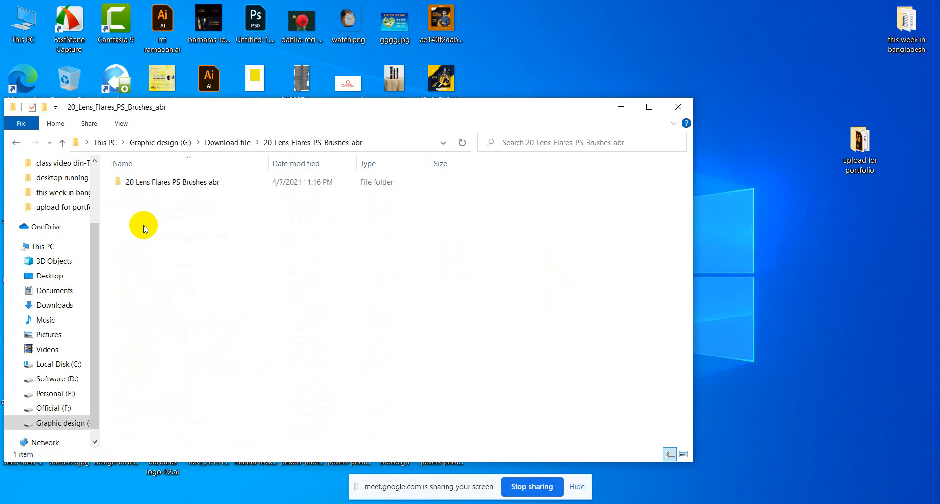
double_click(169, 184)
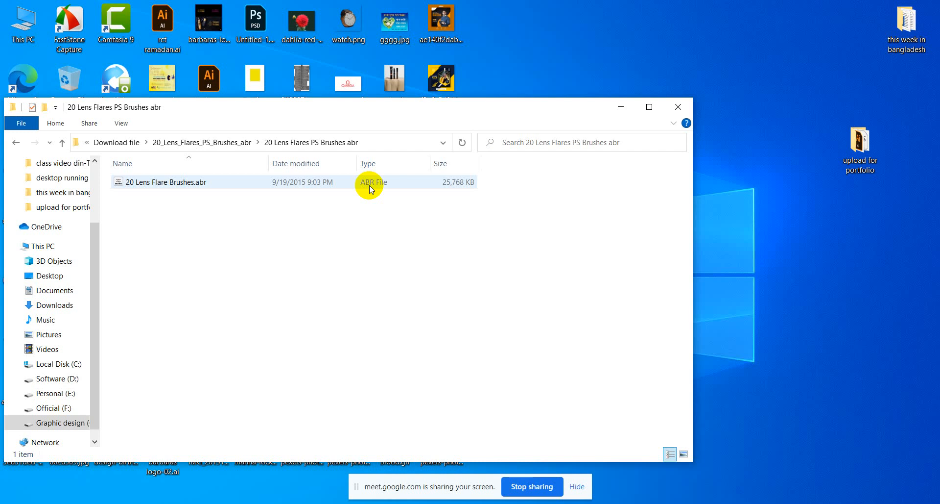
left_click(189, 186)
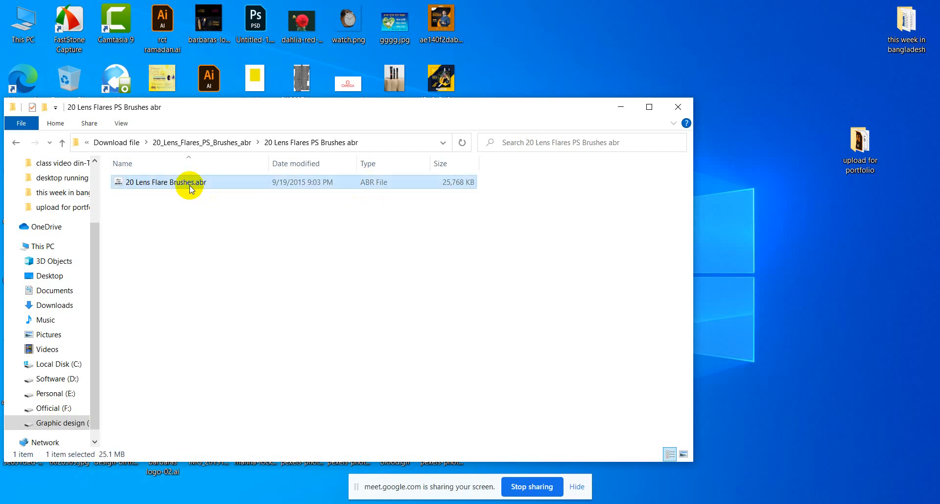
right_click(190, 186)
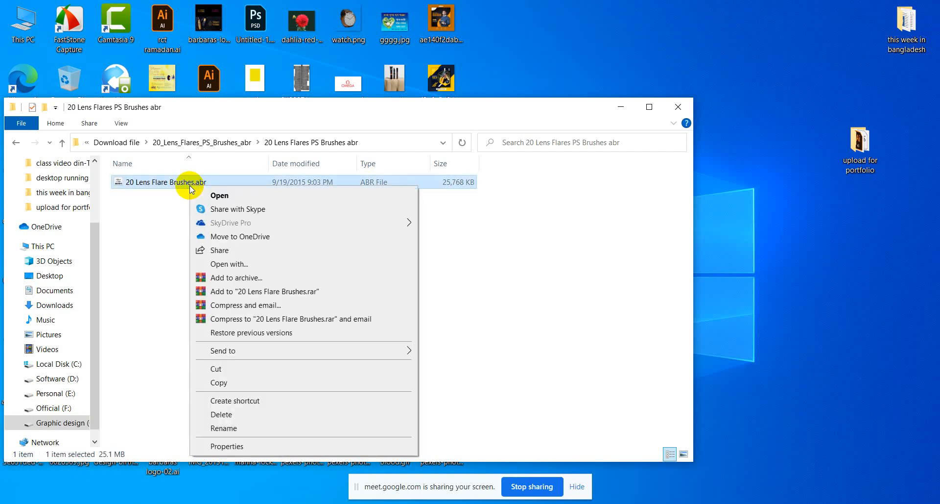
left_click(226, 383)
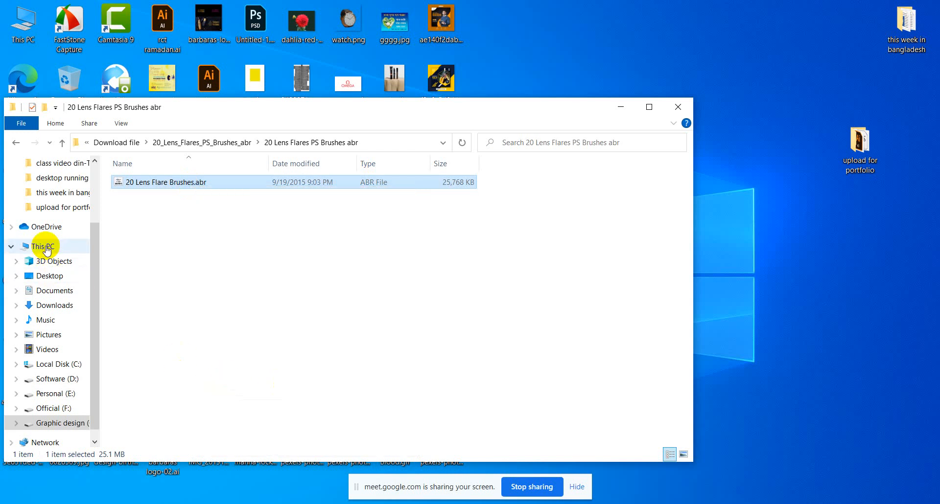
Go to the Brushes folder under Program Files, Adobe, Adobe Photoshop 2020, Presets on Local Disk (C:).
left_click(56, 365)
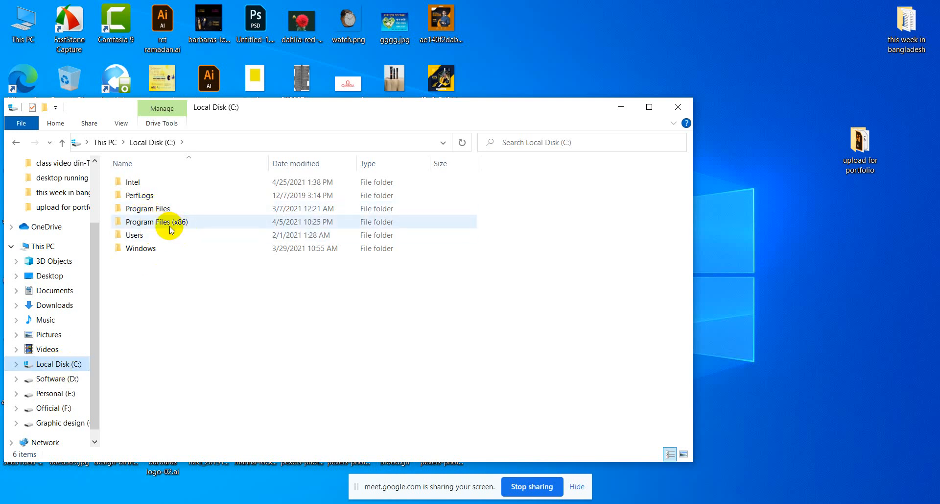
double_click(152, 208)
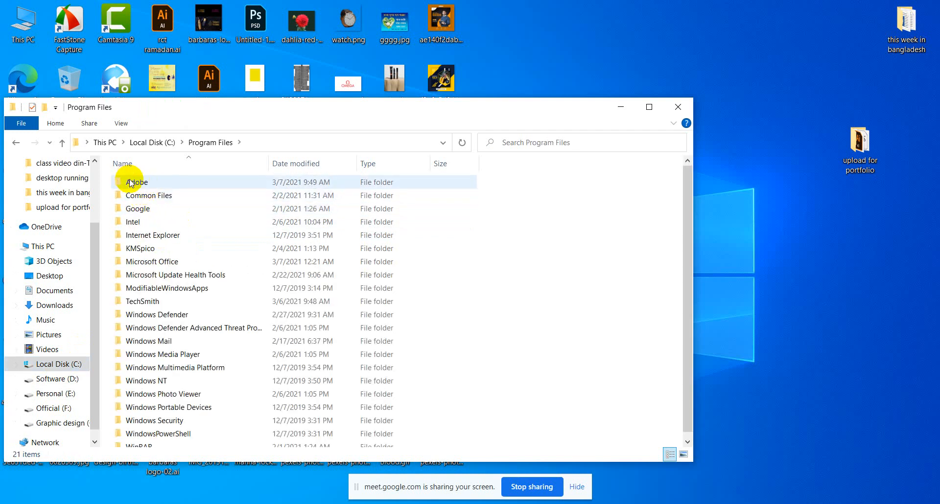
double_click(142, 183)
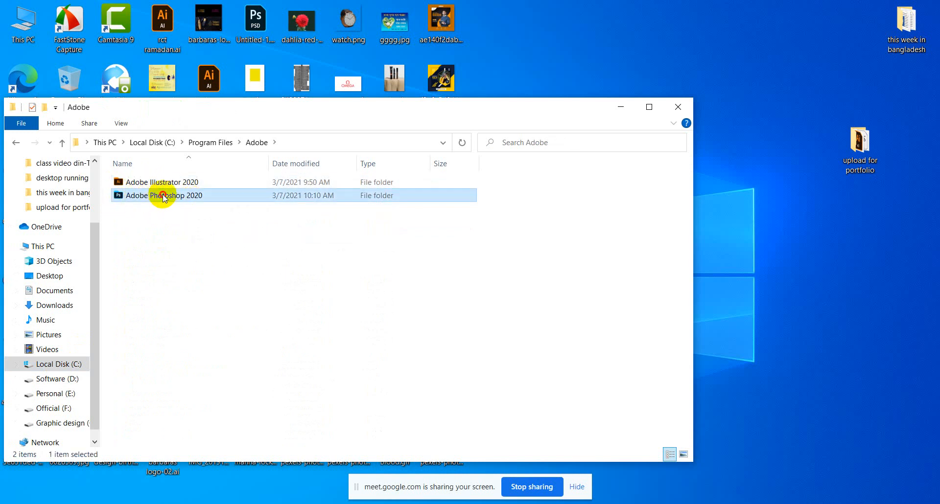
double_click(160, 196)
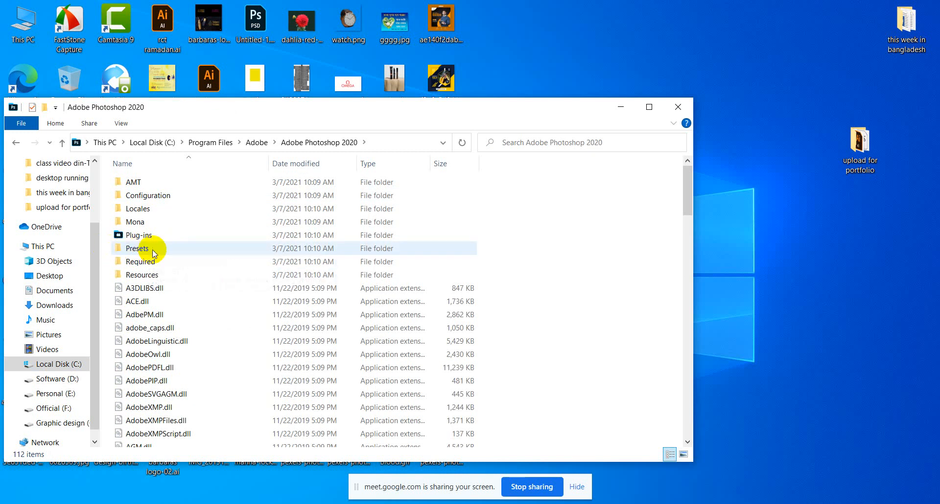
left_click(153, 251)
double_click(153, 251)
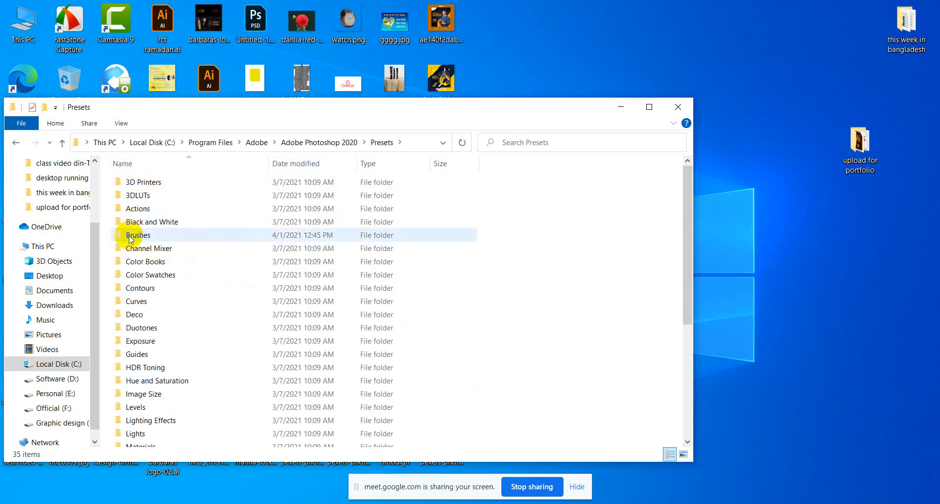
left_click(145, 240)
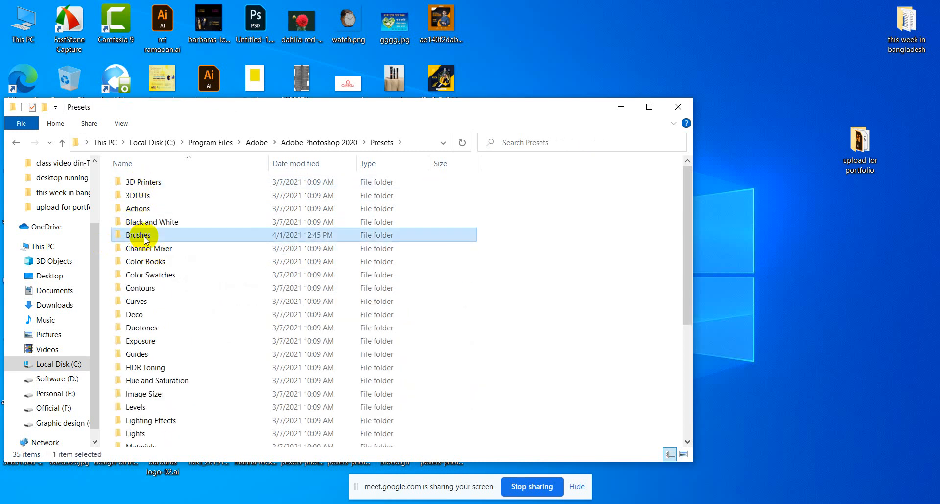
left_click(131, 208)
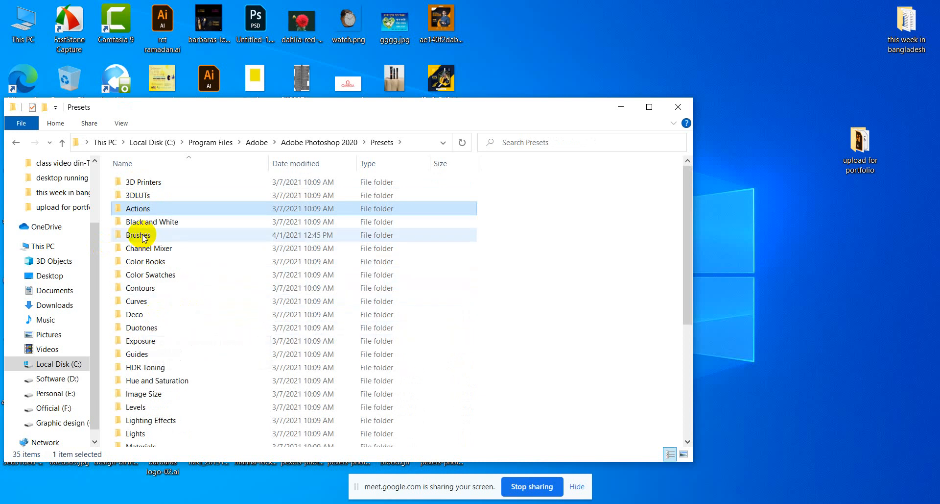
left_click(145, 238)
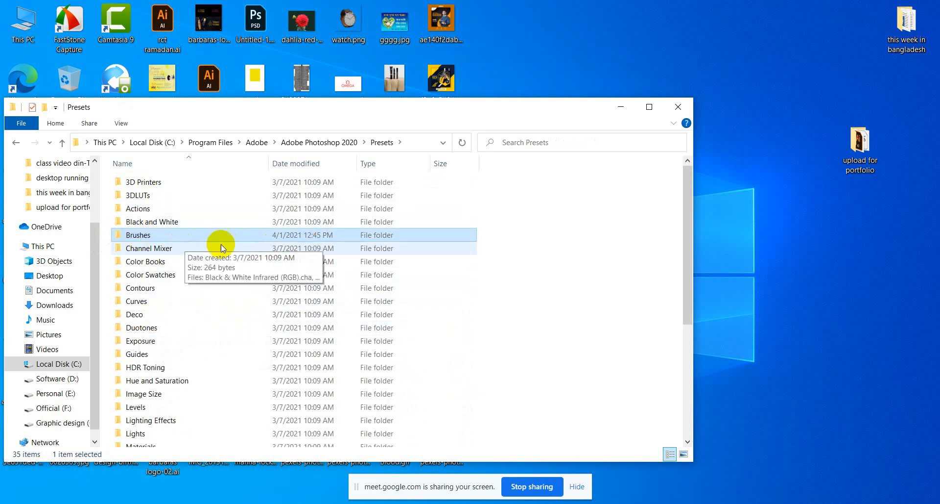
double_click(138, 237)
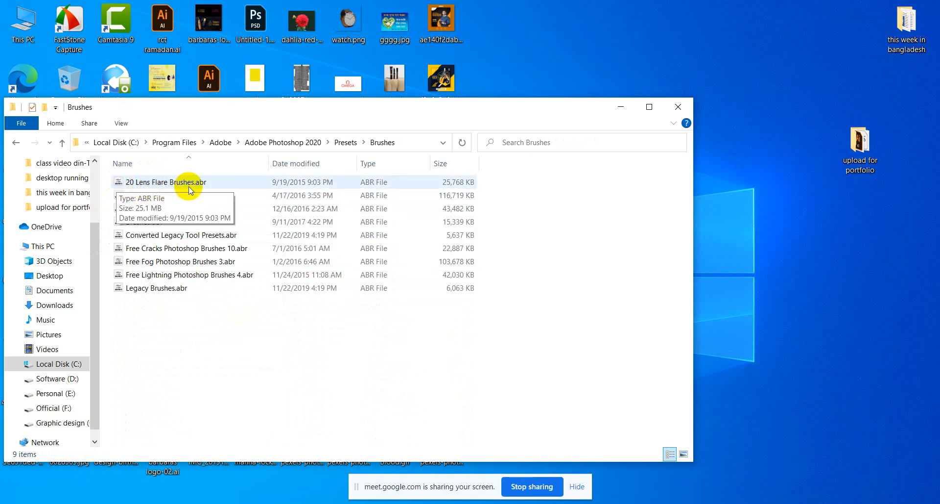
Try to paste the copied 20 Lens Flare Brushes.abr into the Photoshop 2020 Brushes presets folder.
left_click(155, 187)
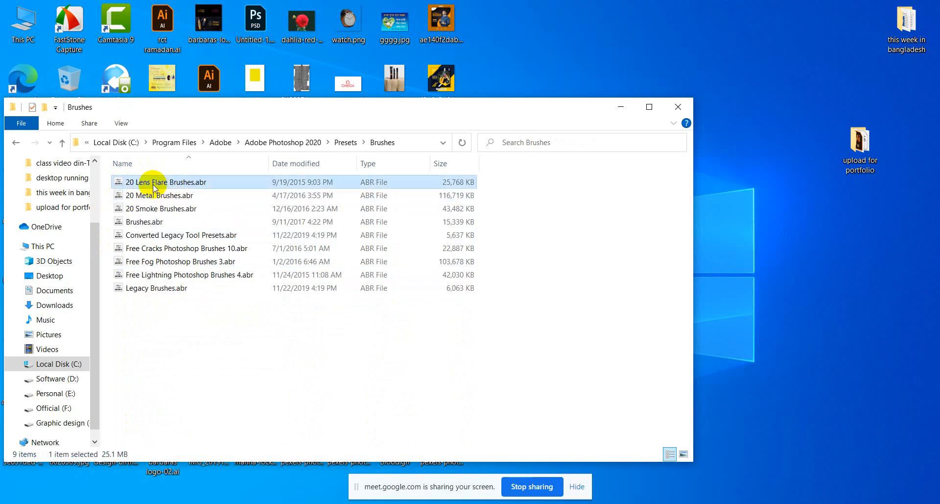
right_click(172, 341)
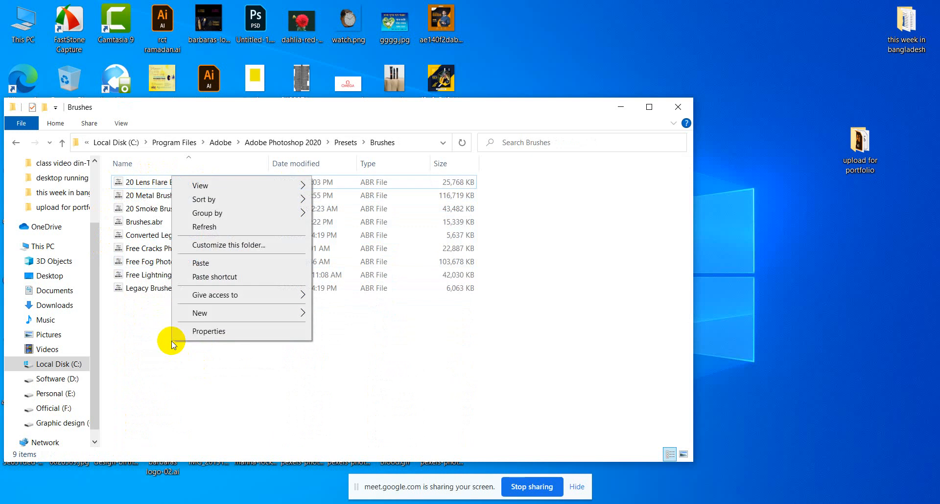
left_click(210, 264)
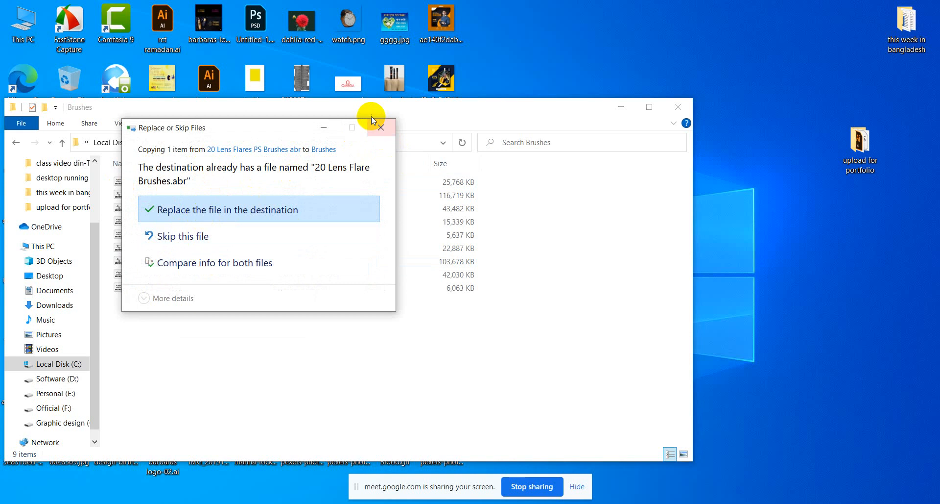
left_click(386, 131)
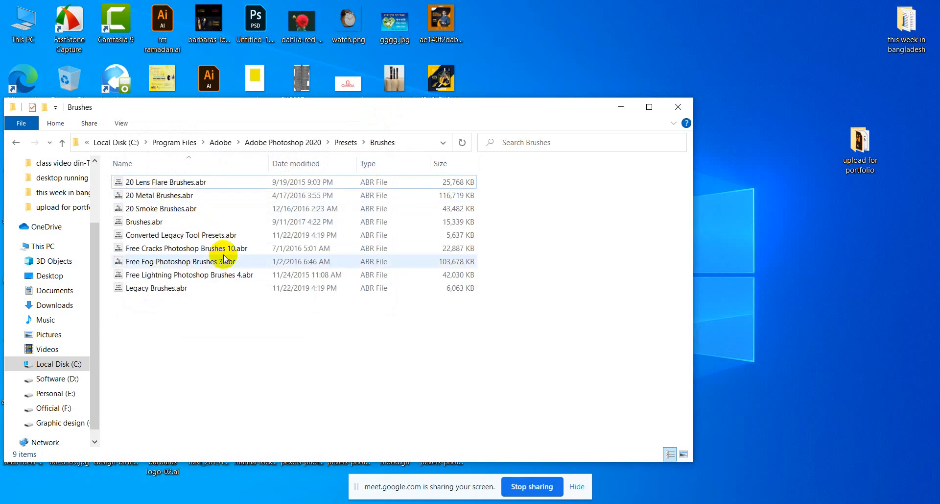
Close the Brushes folder window, refresh the desktop and switch to Photoshop.
left_click(676, 108)
right_click(590, 49)
left_click(613, 88)
left_click(425, 365)
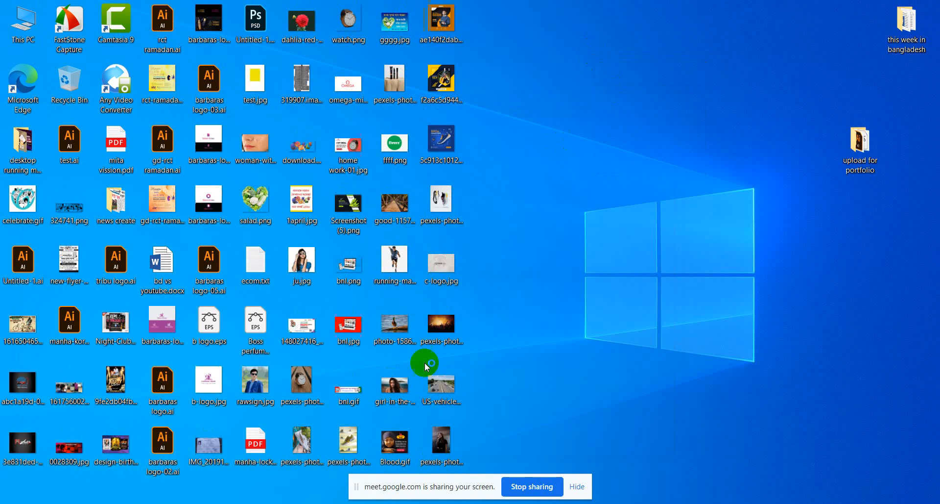
left_click(377, 503)
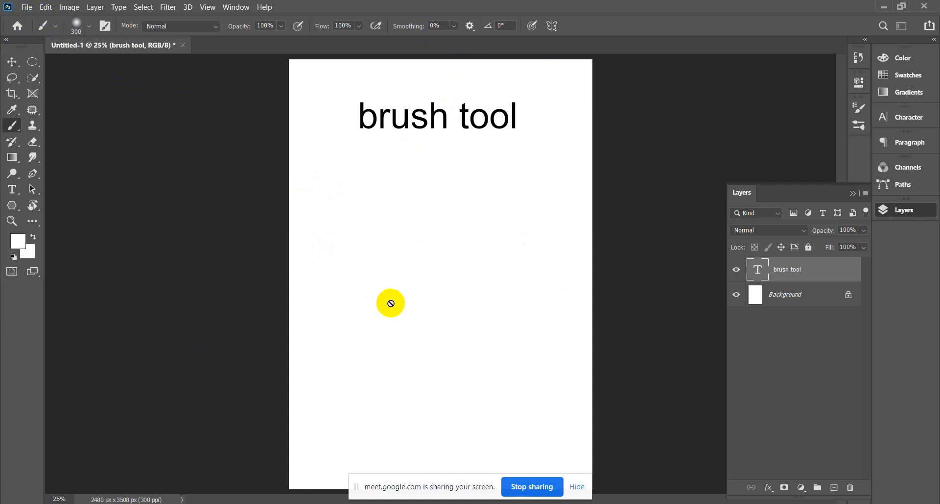
left_click(27, 7)
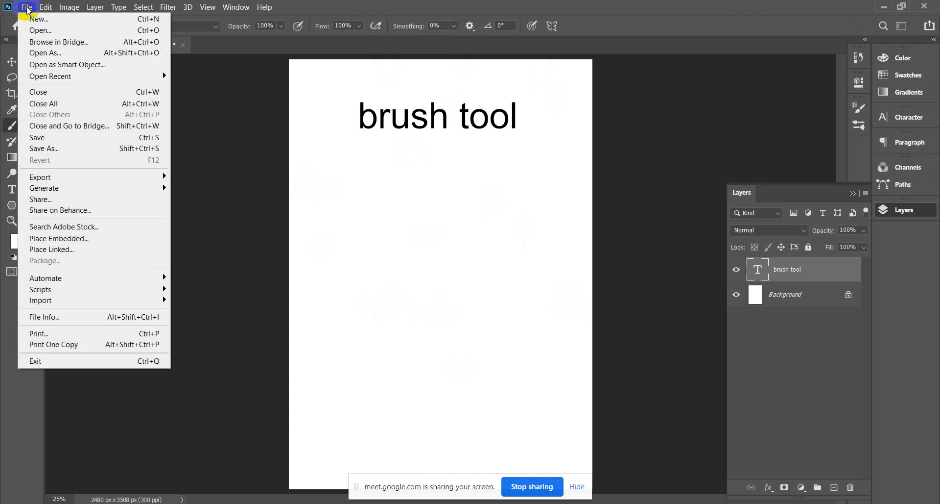
mouse_move(54, 11)
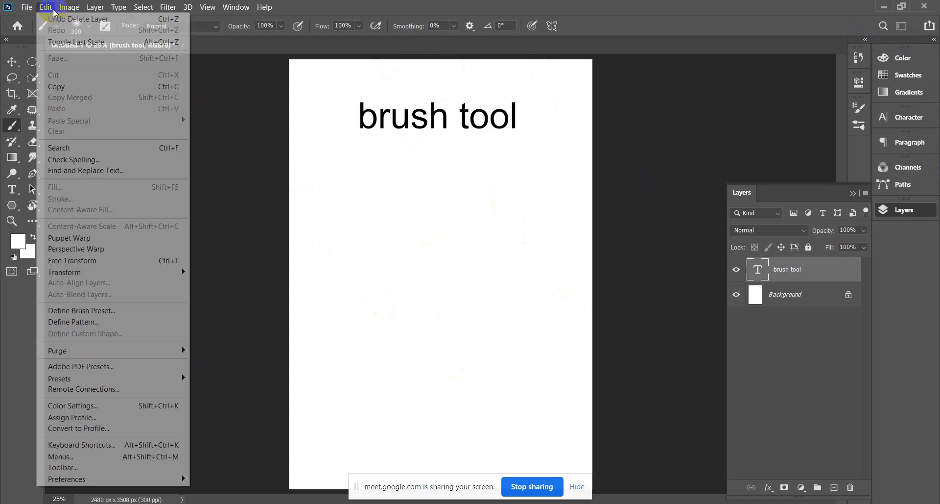
left_click(248, 155)
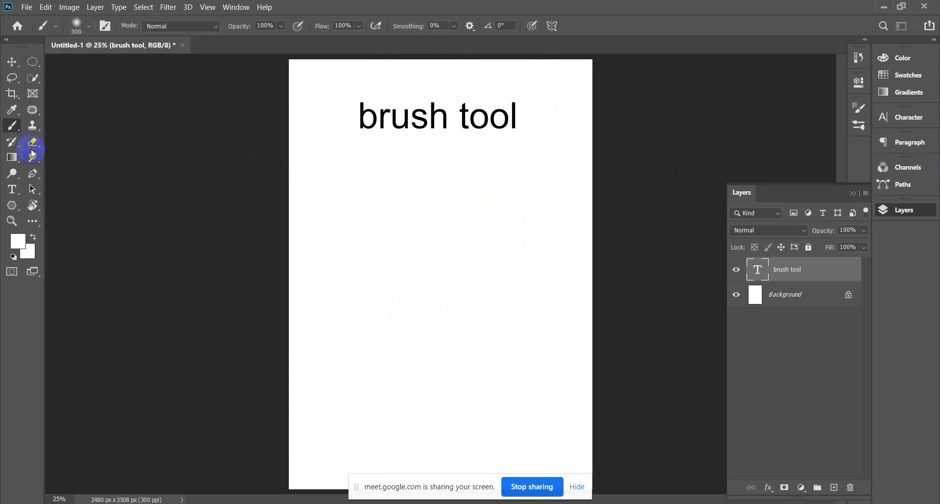
Load the 20 Lens Flare Brushes set into the brush presets and find its group in the brush list.
left_click(91, 27)
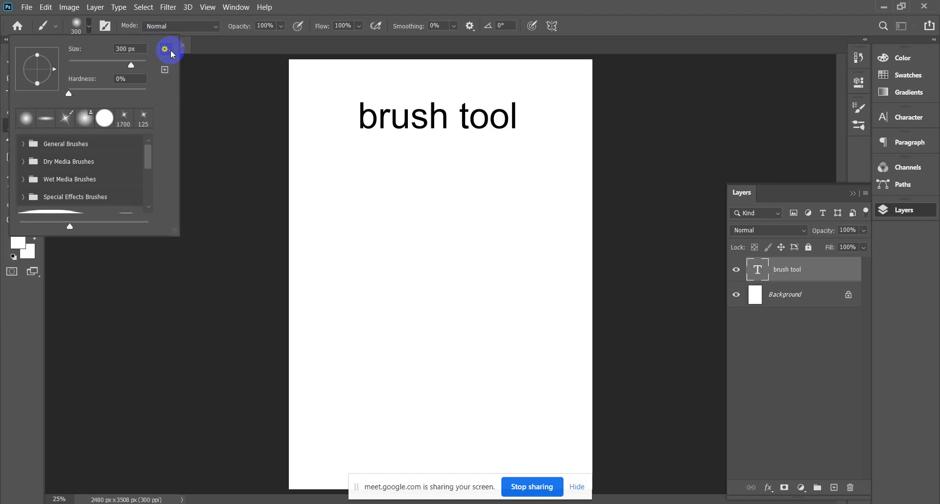
left_click(90, 28)
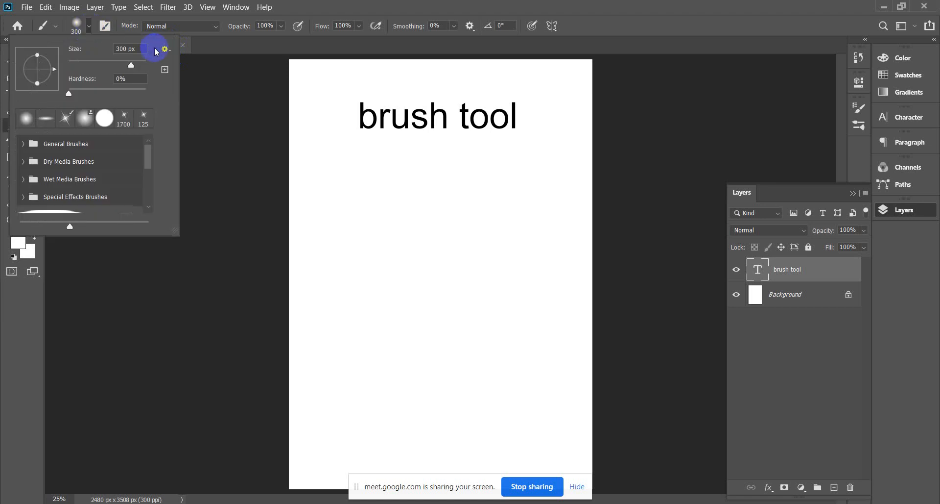
left_click(172, 52)
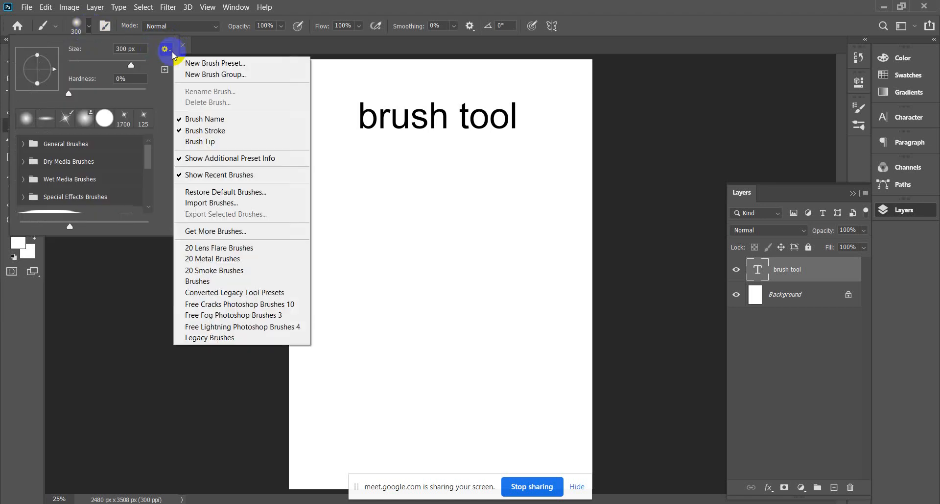
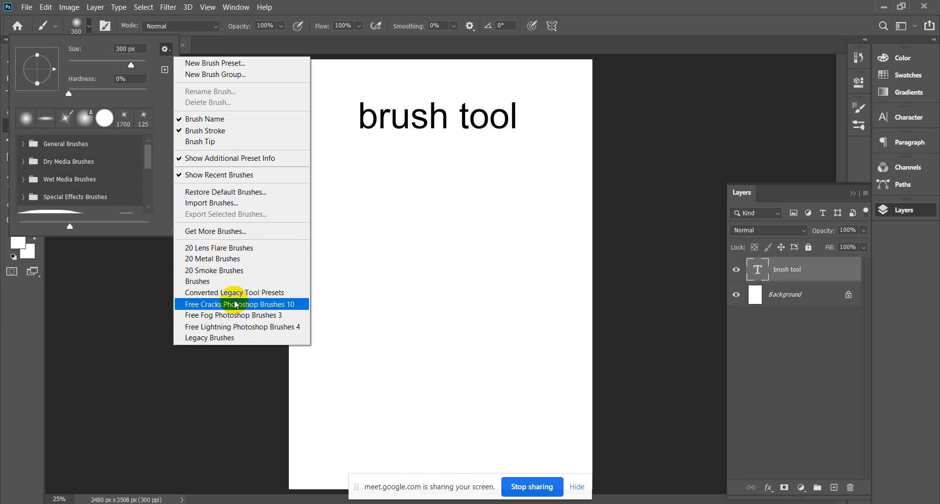
left_click(231, 250)
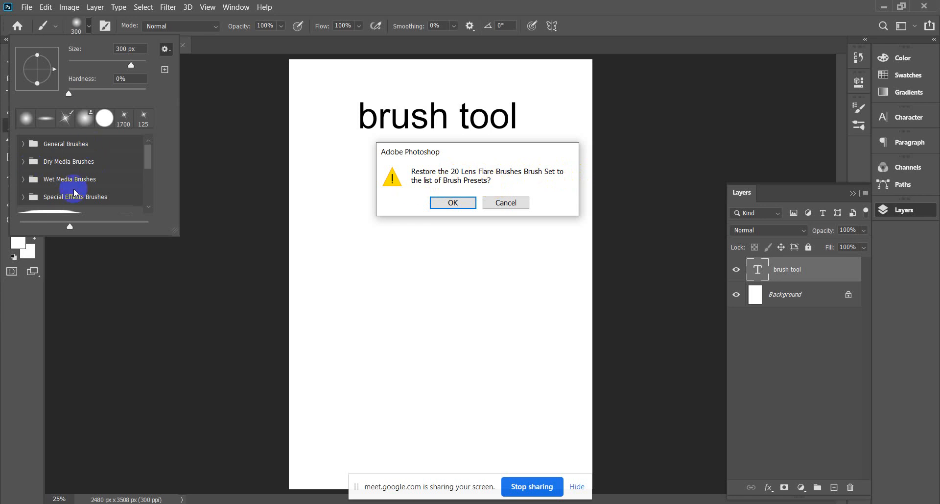
left_click(448, 203)
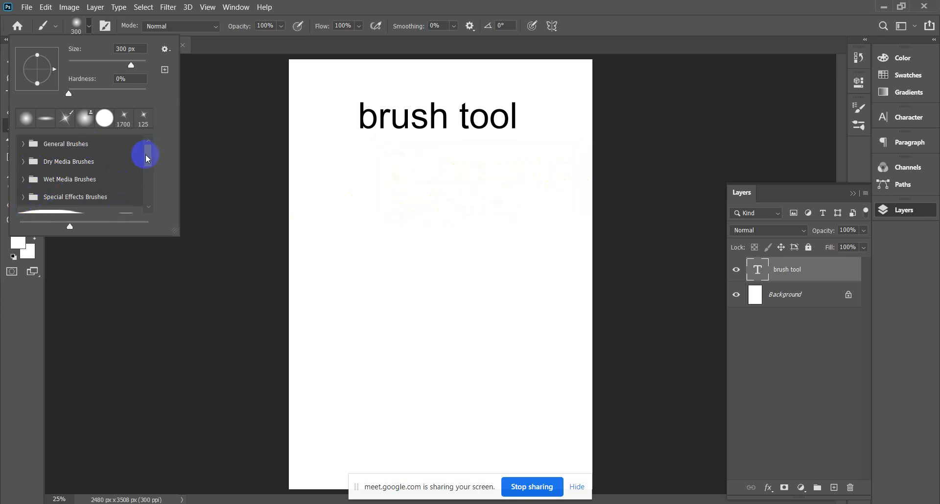
left_click_drag(147, 158, 153, 204)
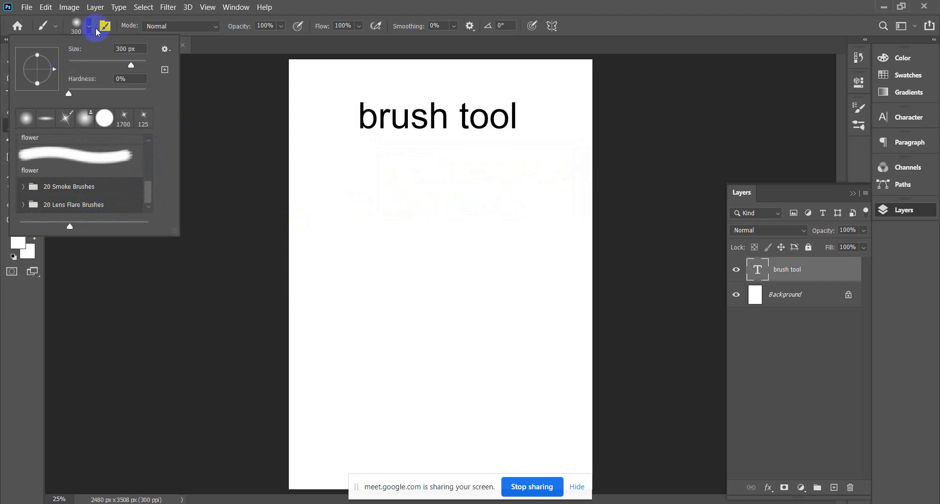
left_click(204, 46)
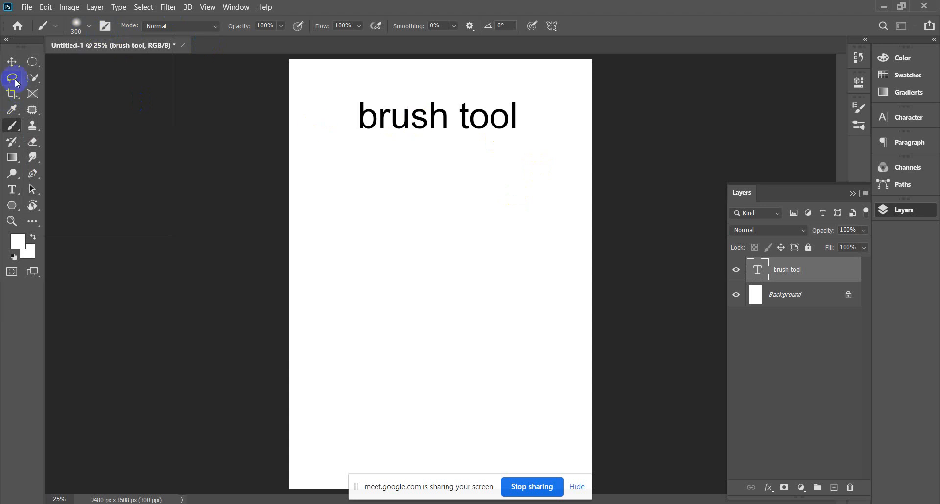
Delete the "brush tool" text layer from Untitled-1.
left_click(12, 62)
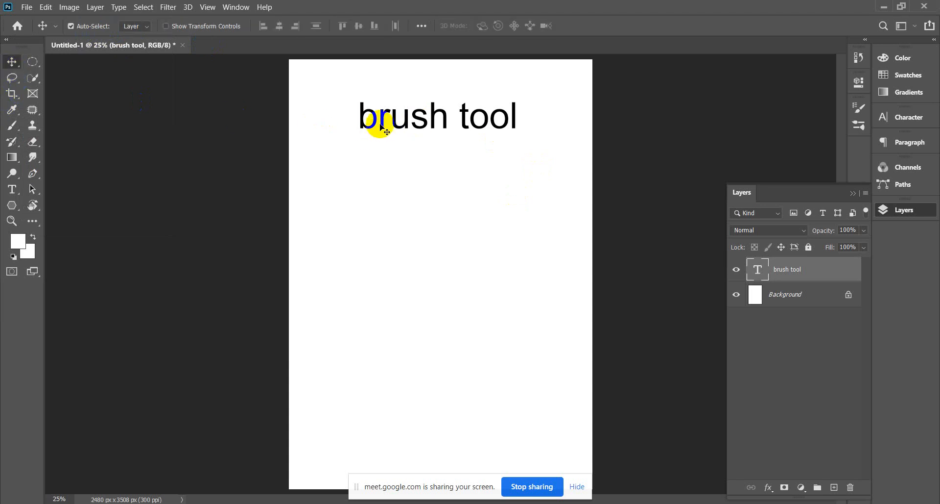
key("Delete")
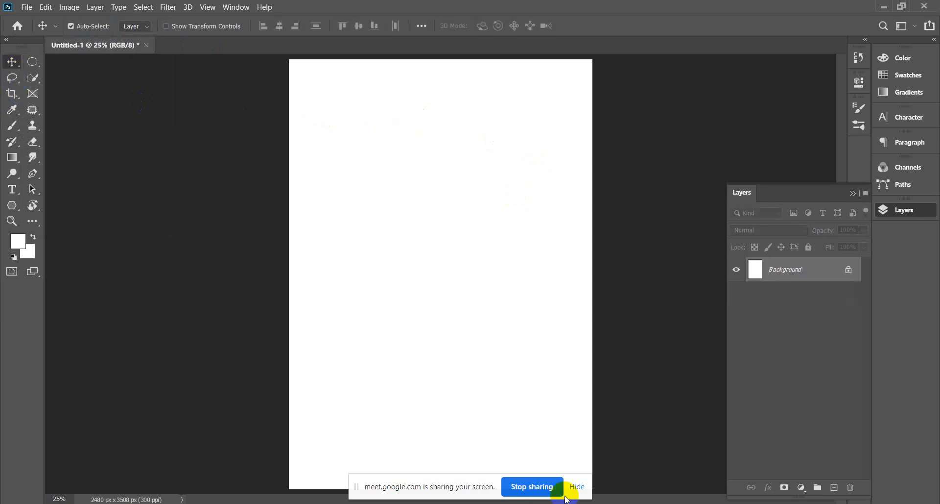
Minimize the download window and open pexels-photo-5648355.jpeg and pexels-photo-1105666.jpeg from the desktop as separate Photoshop documents.
left_click(880, 12)
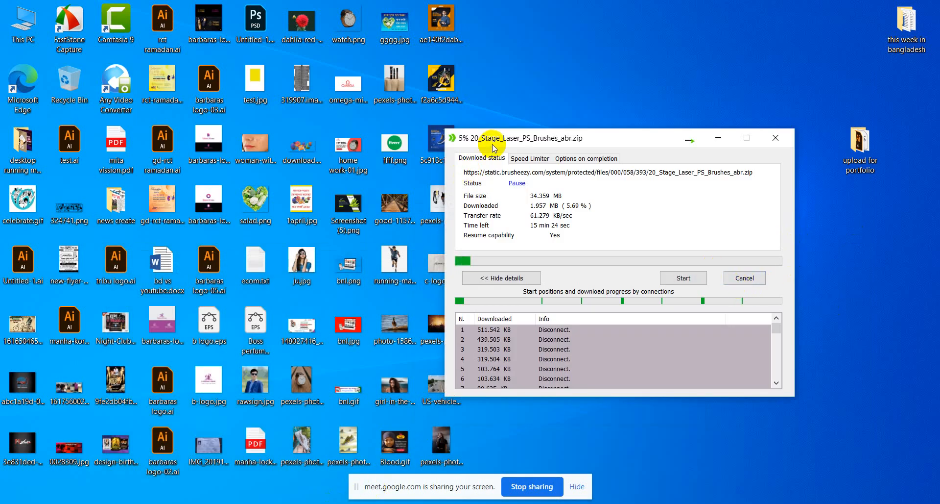
left_click(728, 138)
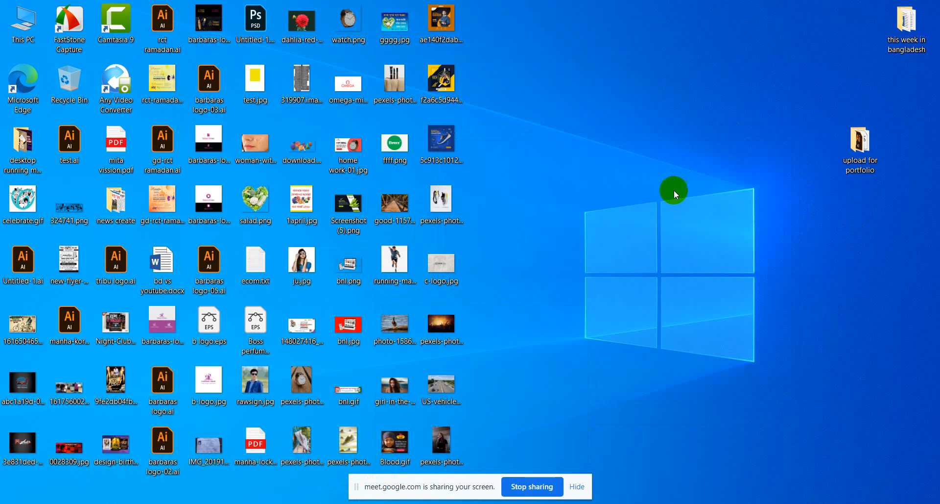
key("alt+Tab")
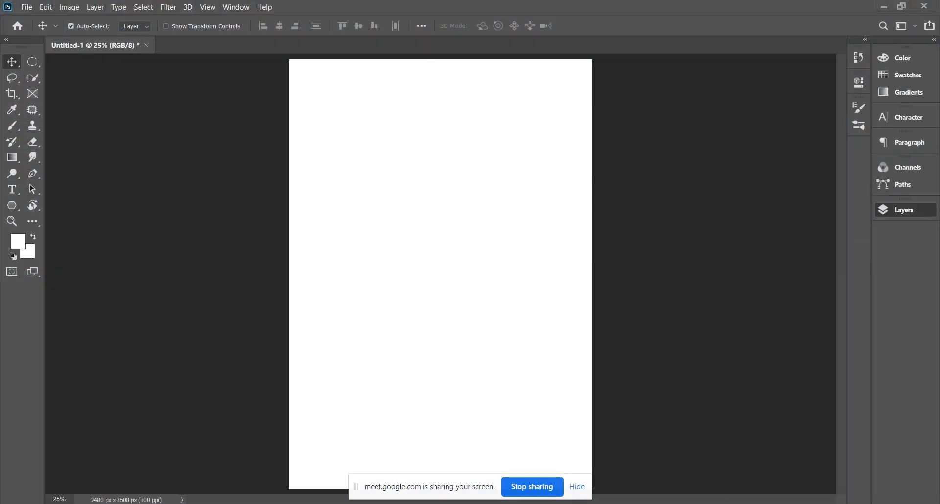
left_click(880, 6)
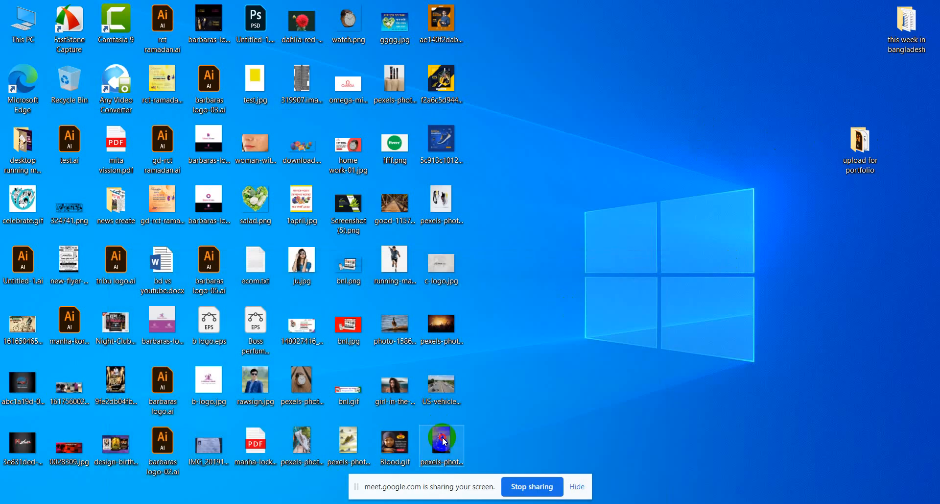
left_click(232, 503)
left_click_drag(232, 503, 462, 50)
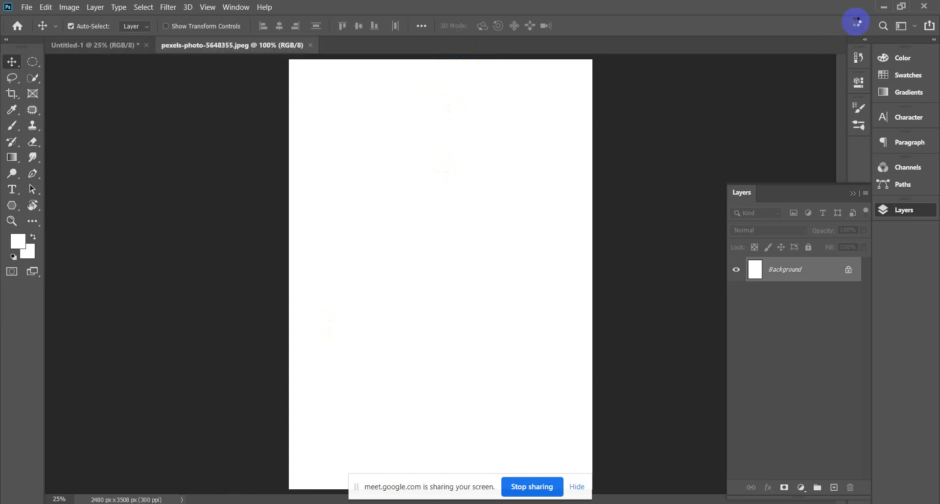
left_click(887, 7)
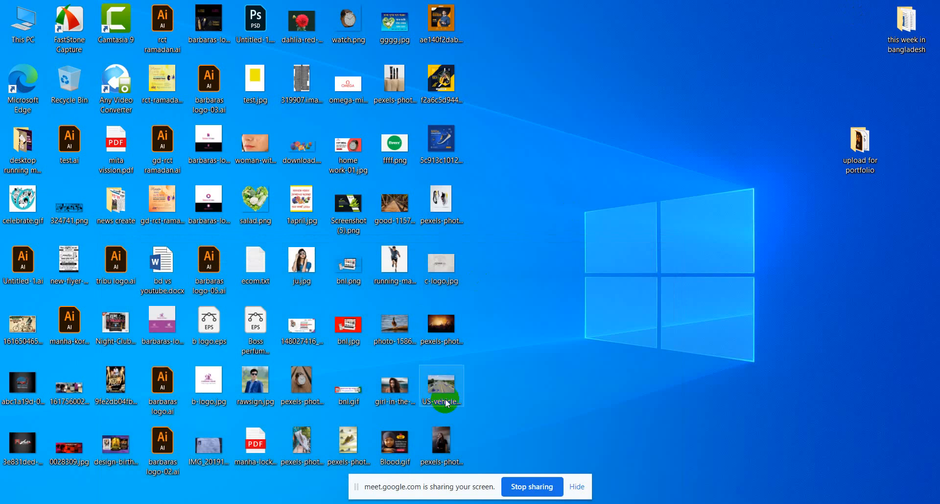
left_click_drag(441, 324, 516, 43)
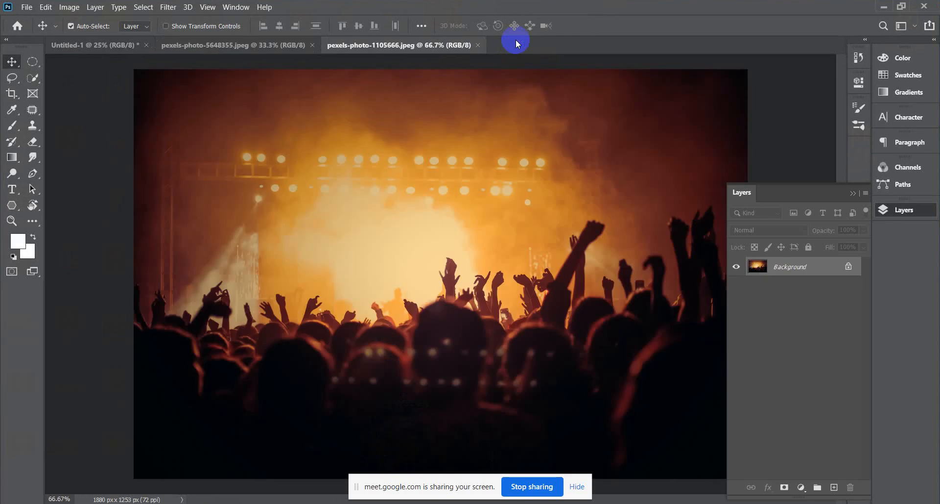
Unlock the Background layer of pexels-photo-1105666.jpeg and move the concert photo into the lower-left corner of Untitled-1's page.
left_click(853, 193)
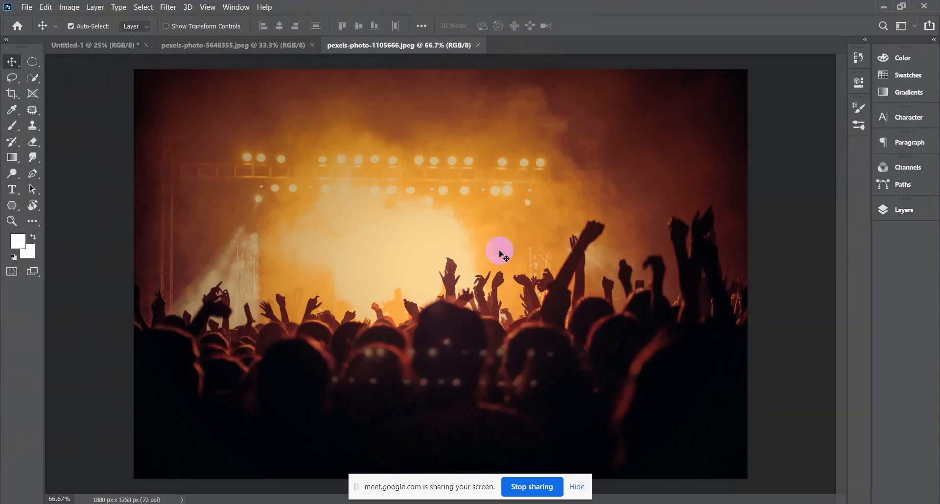
key("ctrl+minus")
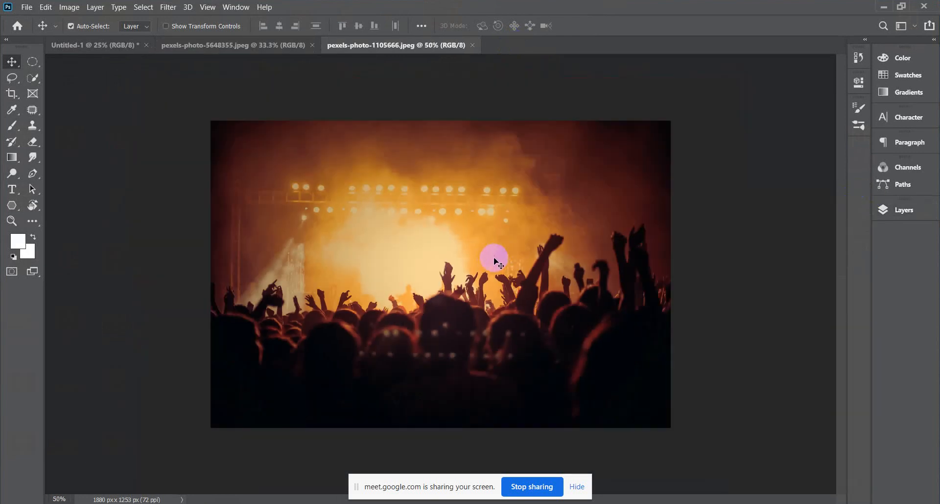
left_click(903, 210)
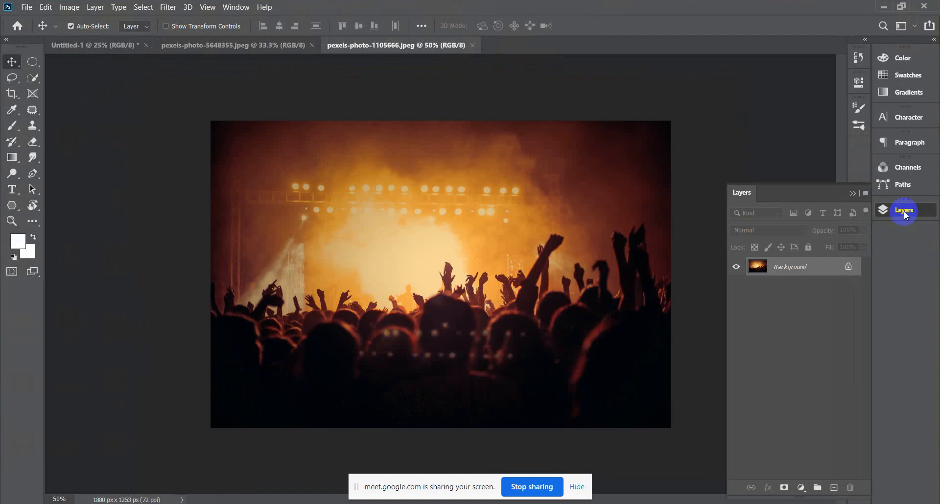
left_click(849, 267)
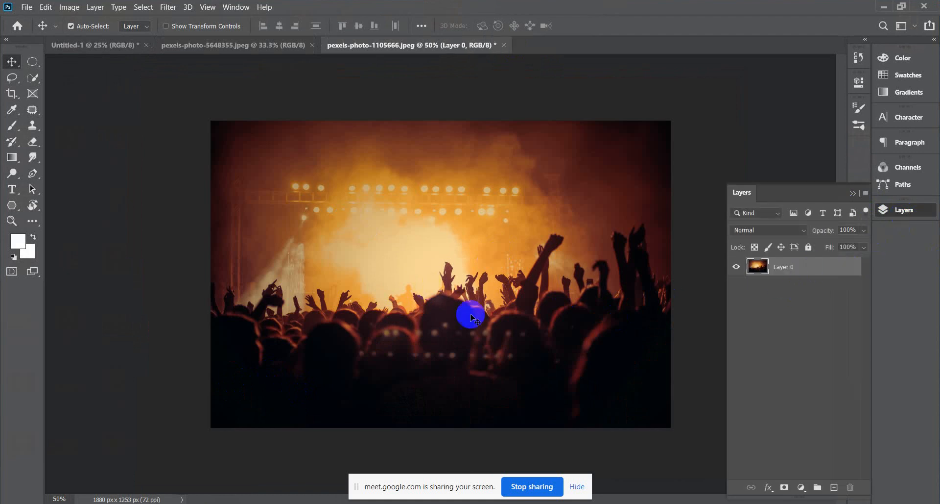
left_click_drag(466, 311, 404, 414)
Scale the concert photo to about 178% so it spans the page width, and position it along the page's bottom edge.
key("ctrl+minus")
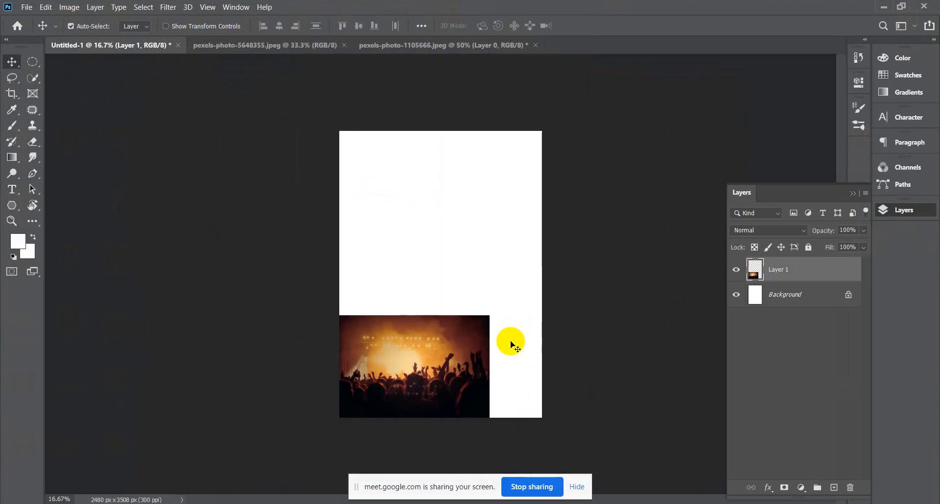
key("ctrl+t")
left_click_drag(489, 315, 541, 237)
left_click_drag(336, 264, 289, 227)
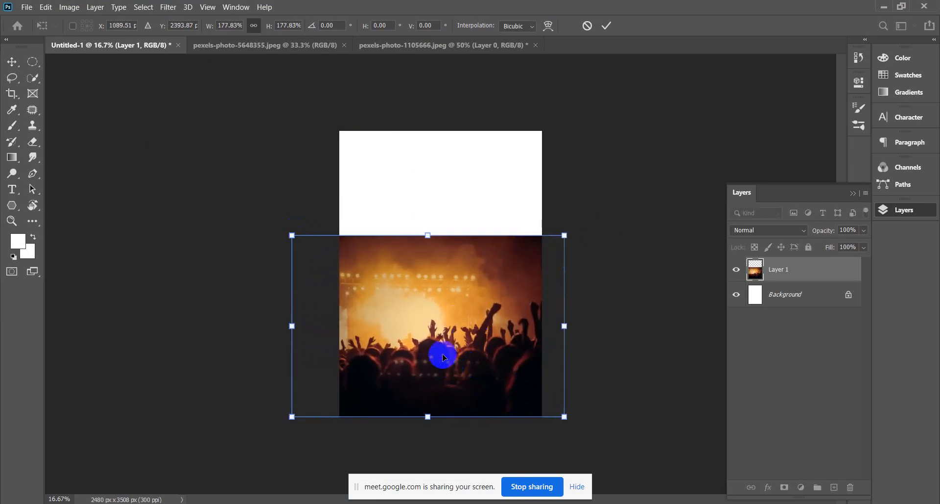
left_click_drag(444, 361, 445, 362)
key("Return")
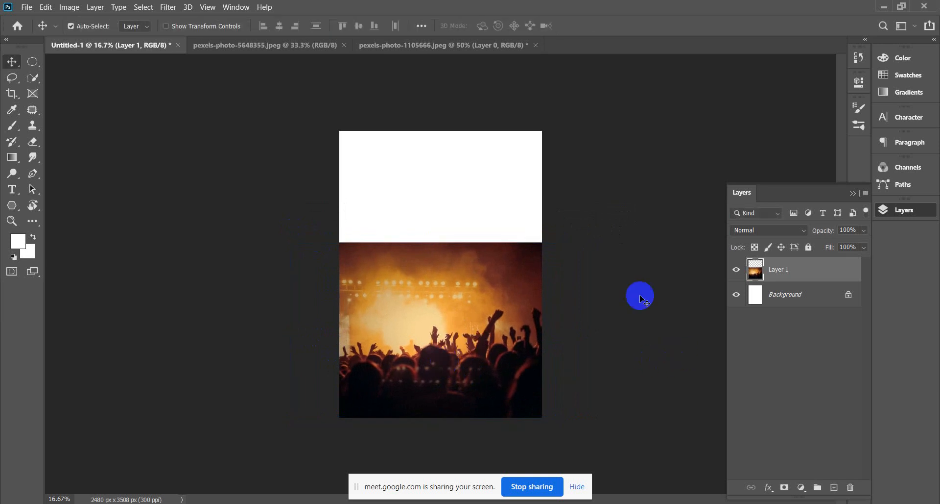
Select the singer in pexels-photo-5648355.jpeg with the Quick Selection tool, subtracting the backdrop beside the arms and waist.
left_click(284, 46)
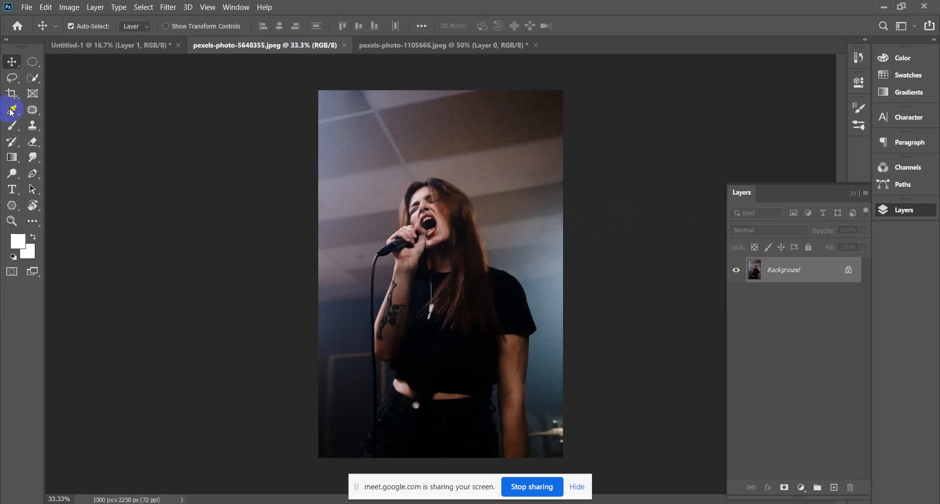
left_click(32, 77)
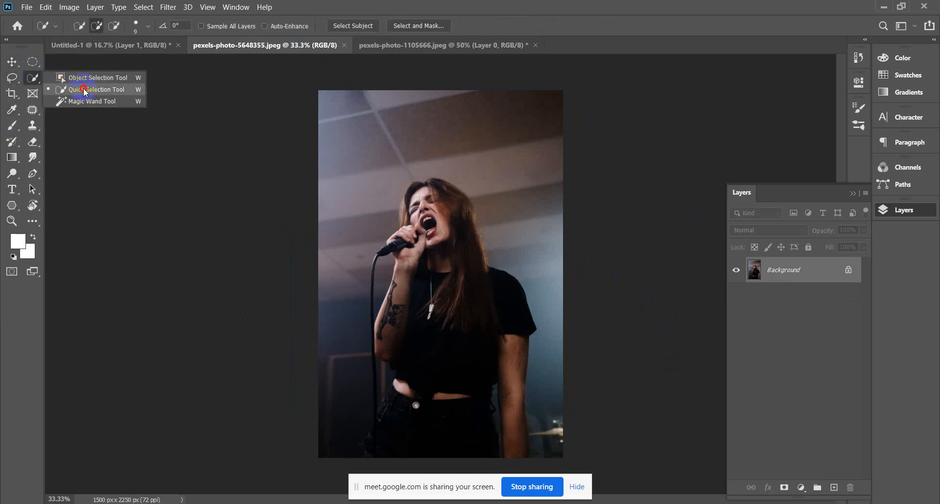
left_click(63, 89)
mouse_move(456, 211)
left_mouse_down()
mouse_move(425, 192)
mouse_move(415, 209)
mouse_move(398, 244)
mouse_move(400, 302)
mouse_move(384, 338)
mouse_move(416, 332)
mouse_move(442, 253)
mouse_move(485, 315)
mouse_move(491, 294)
mouse_move(477, 337)
mouse_move(424, 384)
mouse_move(405, 386)
mouse_move(391, 420)
mouse_move(399, 384)
mouse_move(383, 413)
left_mouse_up()
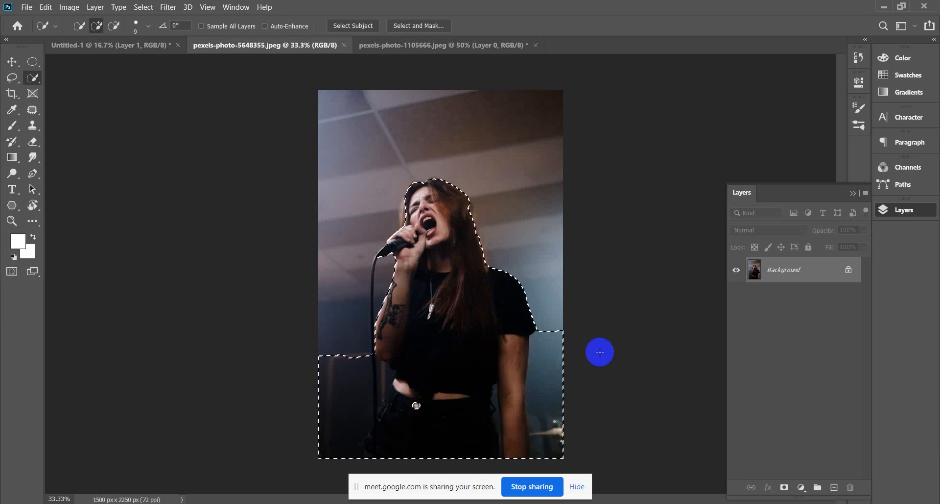
left_click_drag(537, 314, 545, 463)
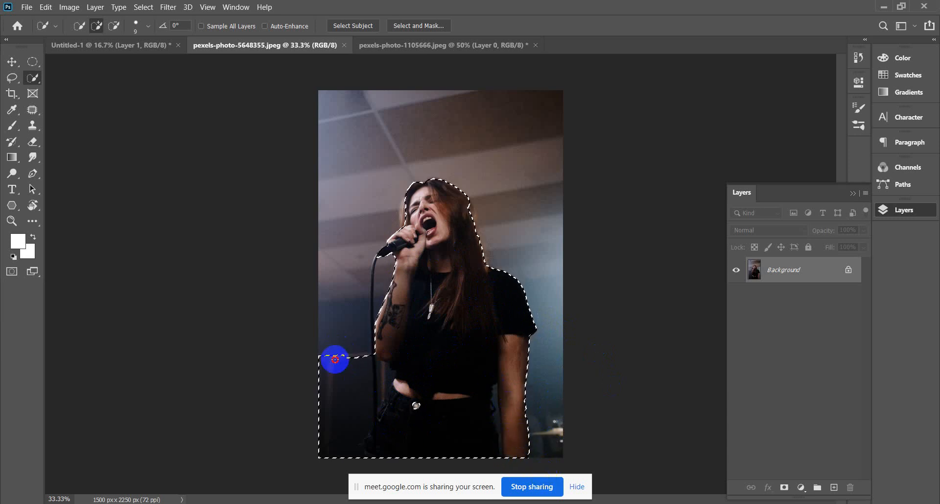
left_click_drag(335, 359, 306, 459)
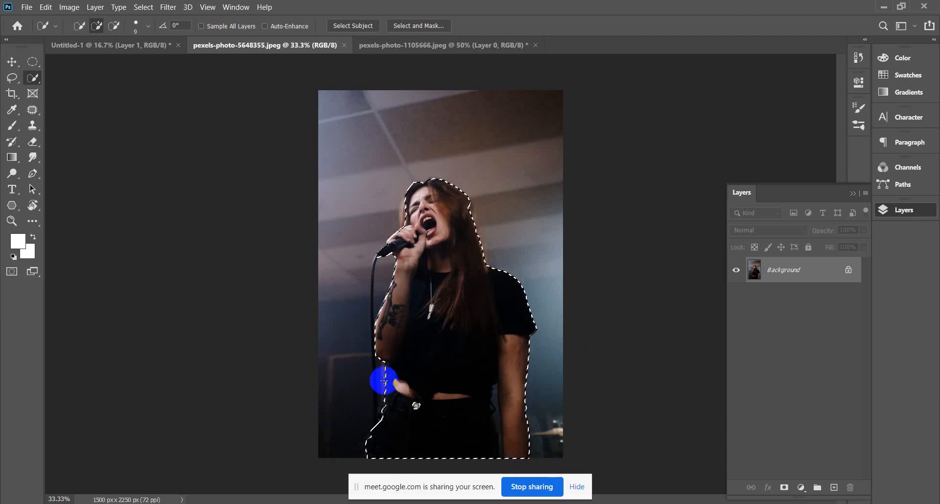
key("alt")
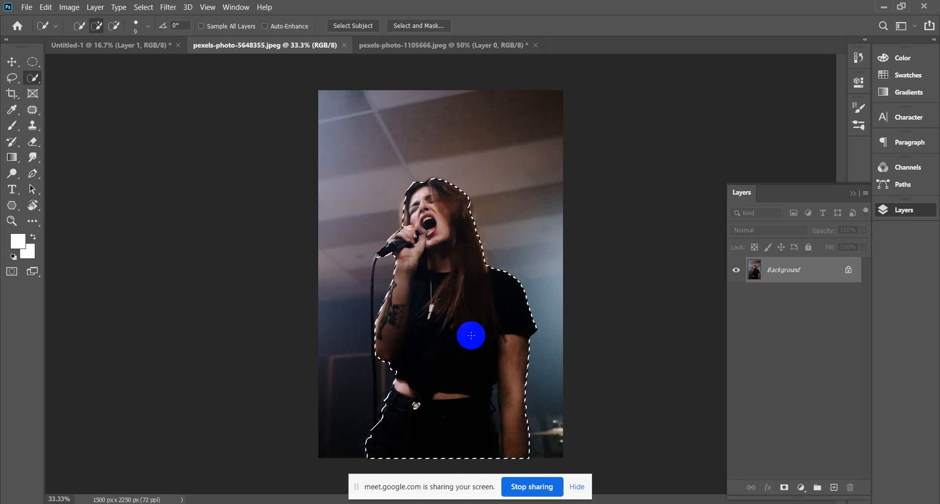
Paste the selected singer into Untitled-1 as a new layer and undo the paste.
left_click(147, 45)
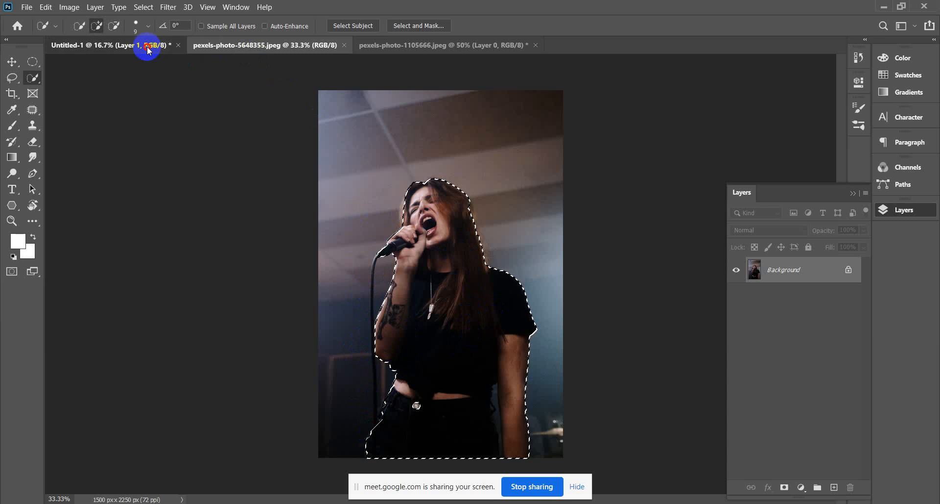
key("ctrl+v")
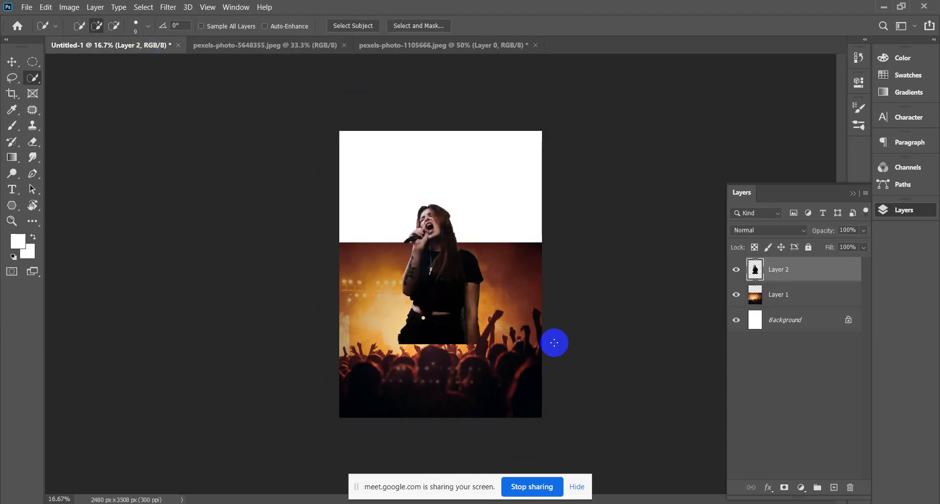
left_click(11, 62)
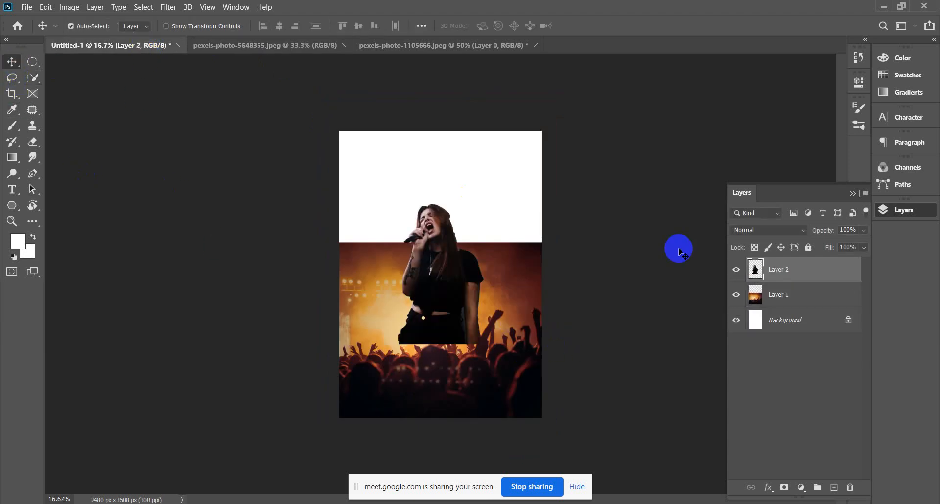
key("ctrl+plus")
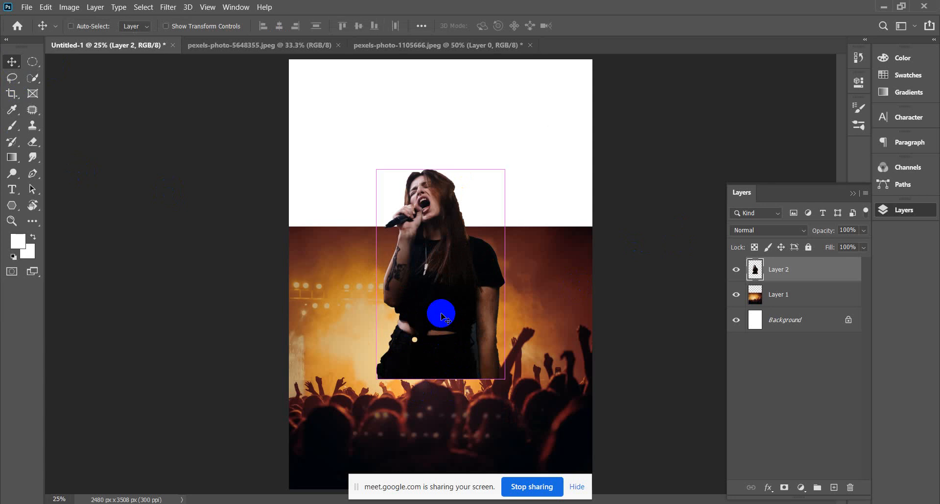
key("ctrl+z")
Fill the singer selection in pexels-photo-5648355.jpeg with white and undo the fill.
left_click(286, 45)
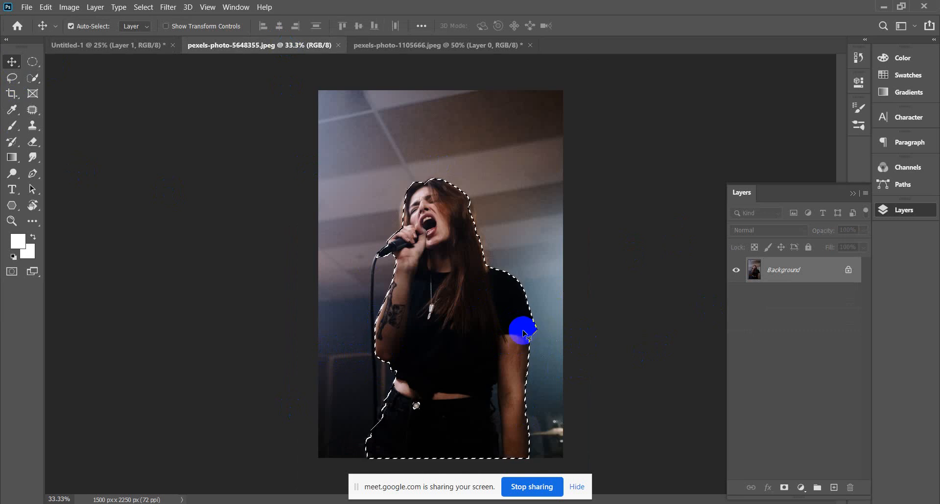
key("ctrl+BackSpace")
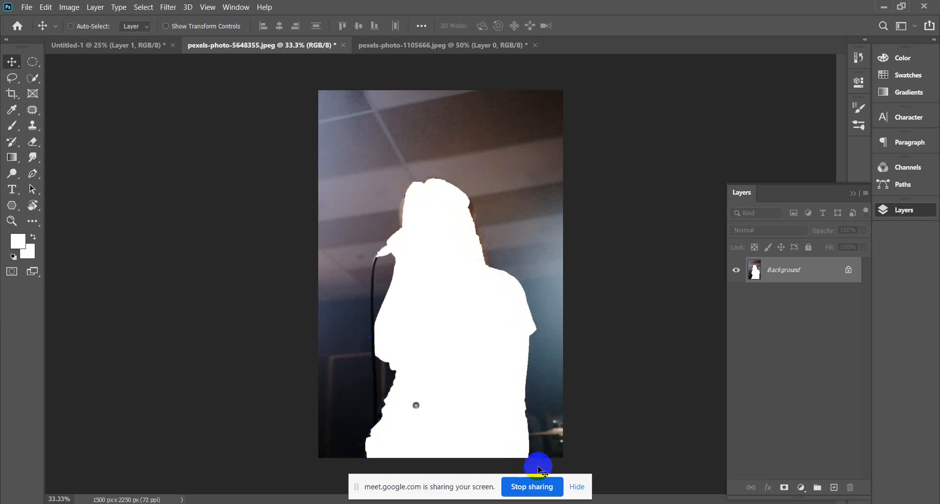
key("ctrl+z")
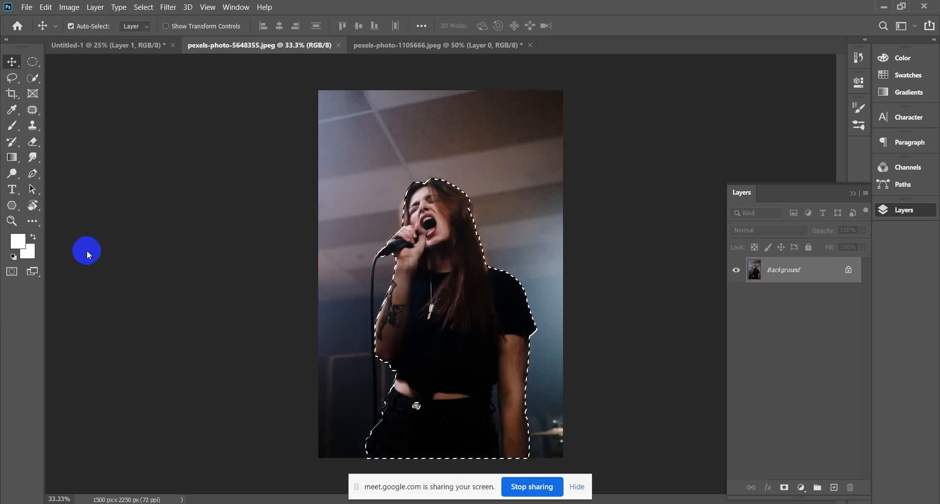
Copy the selected singer from pexels-photo-5648355.jpeg and paste the cutout into Untitled-1 above the concert photo.
left_click(33, 80)
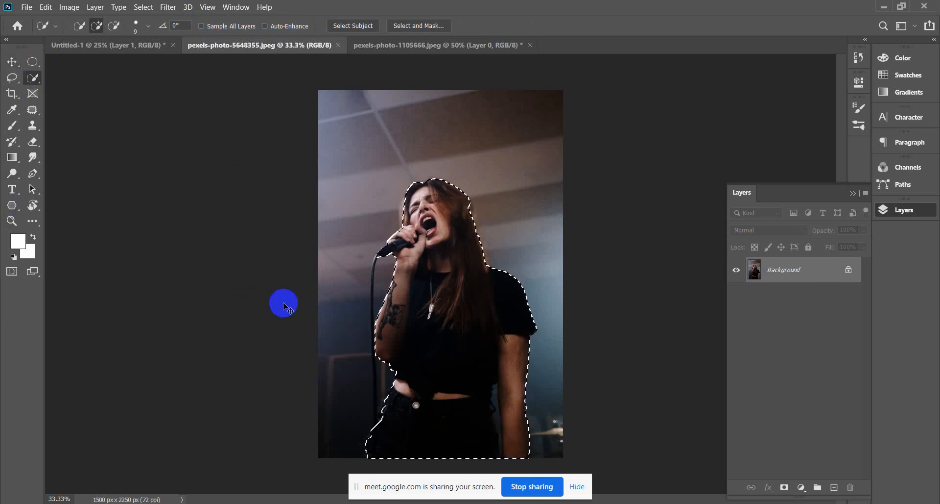
left_click(128, 46)
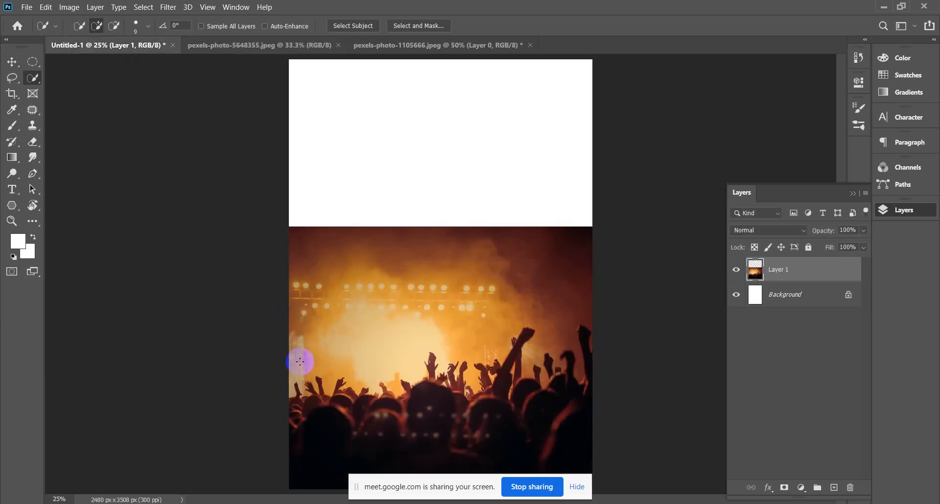
key("ctrl+v")
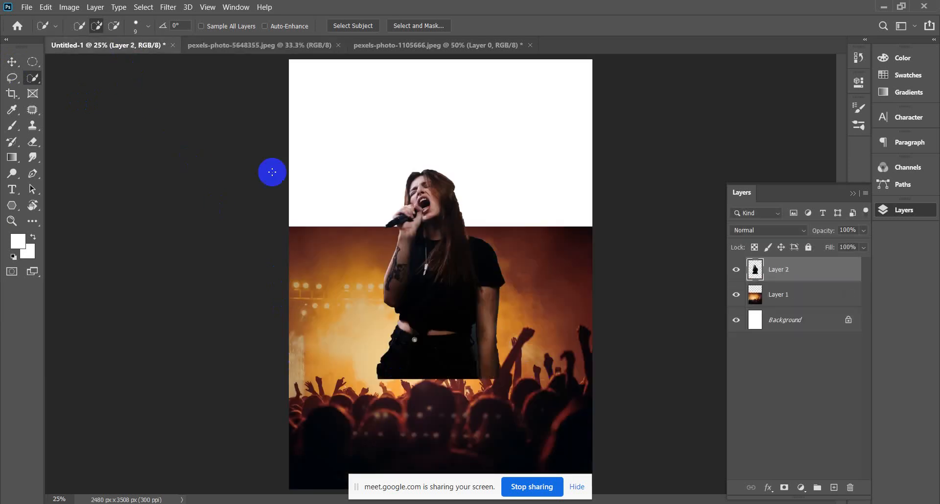
Scale the singer cutout to about 136% and centre it horizontally on the page, standing on the bottom edge.
left_click(10, 62)
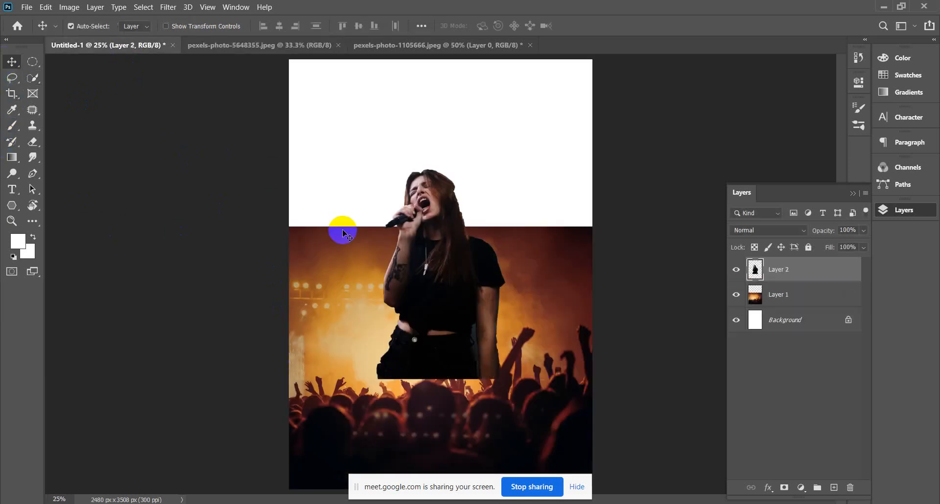
key("ctrl+t")
left_click_drag(445, 168, 440, 93)
left_click_drag(430, 294, 423, 400)
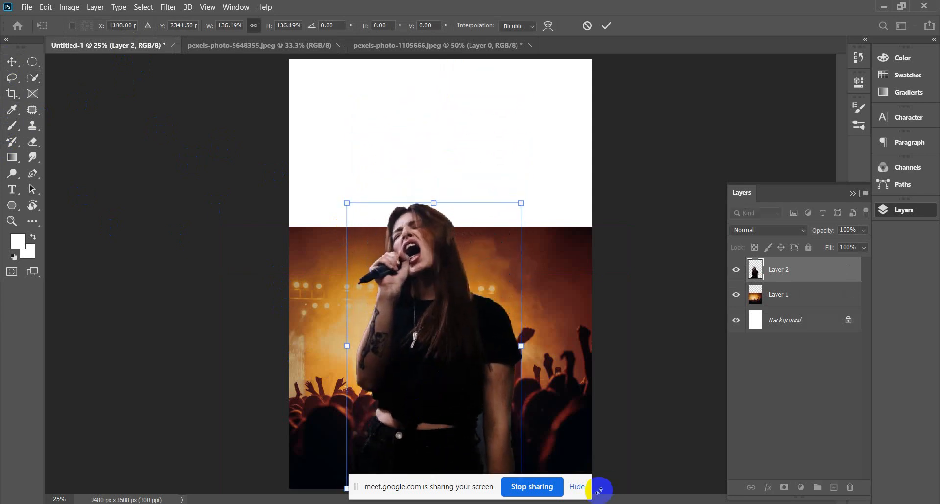
left_click(577, 486)
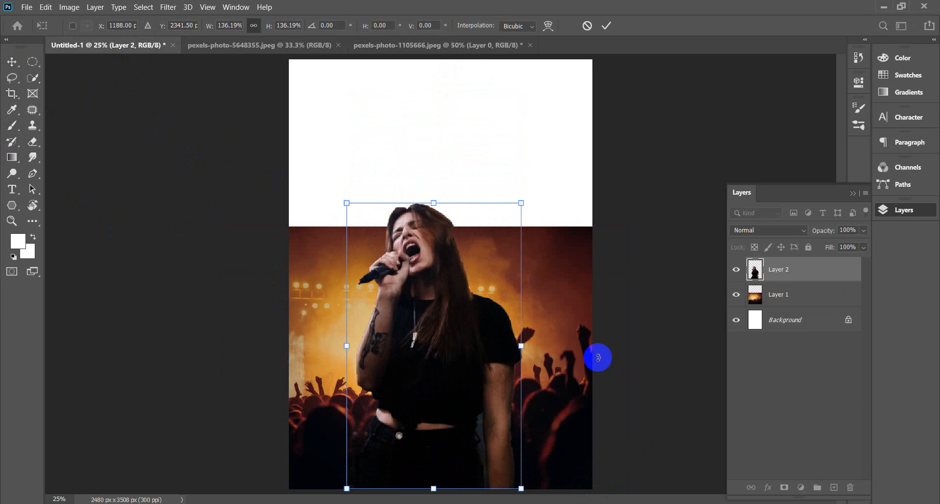
key("ctrl+minus")
left_click_drag(443, 365, 449, 367)
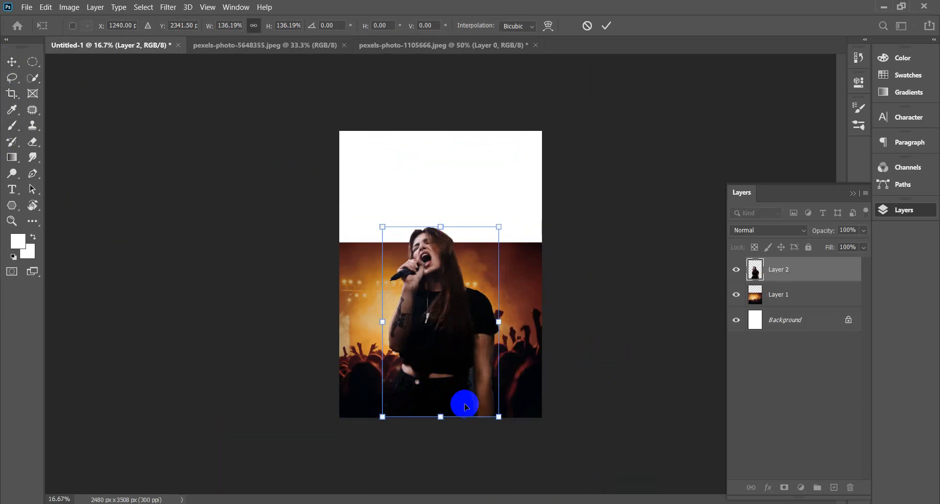
key("ctrl+plus")
key("ctrl+plus")
left_click_drag(472, 422, 451, 185)
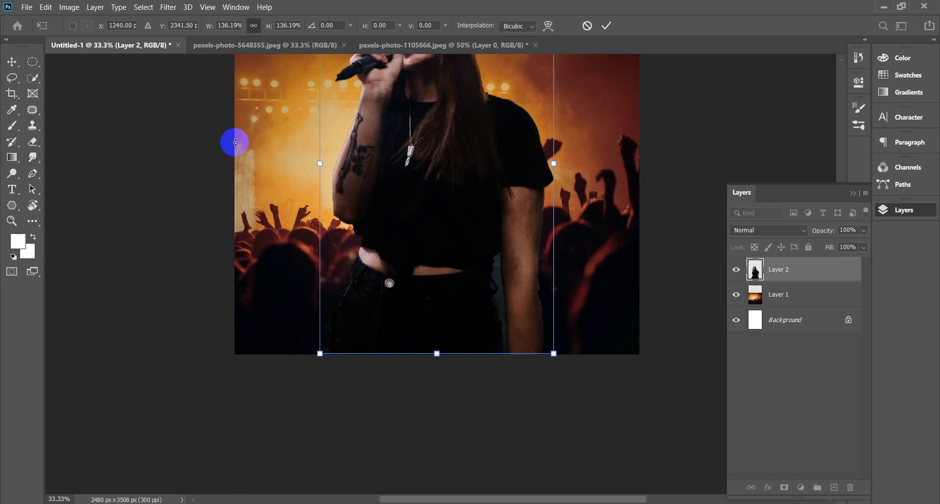
left_click(606, 25)
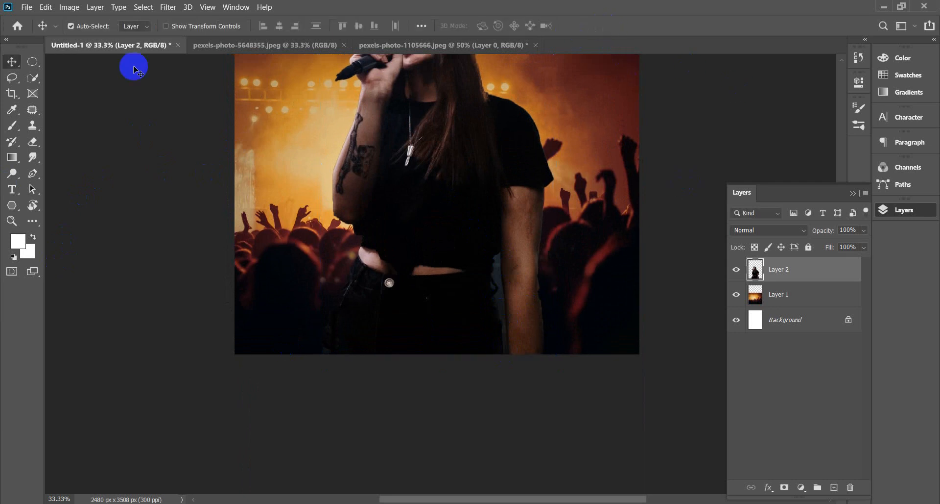
Try to erase the leftover backdrop between the singer's waist and arm using the Magic Eraser at tolerance 32, undoing each attempt.
left_click(32, 142)
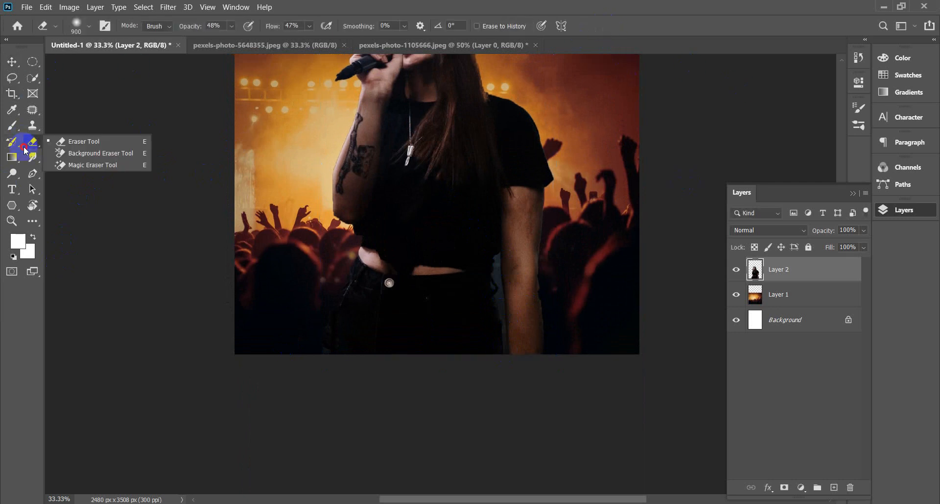
left_click(84, 165)
left_click(503, 298)
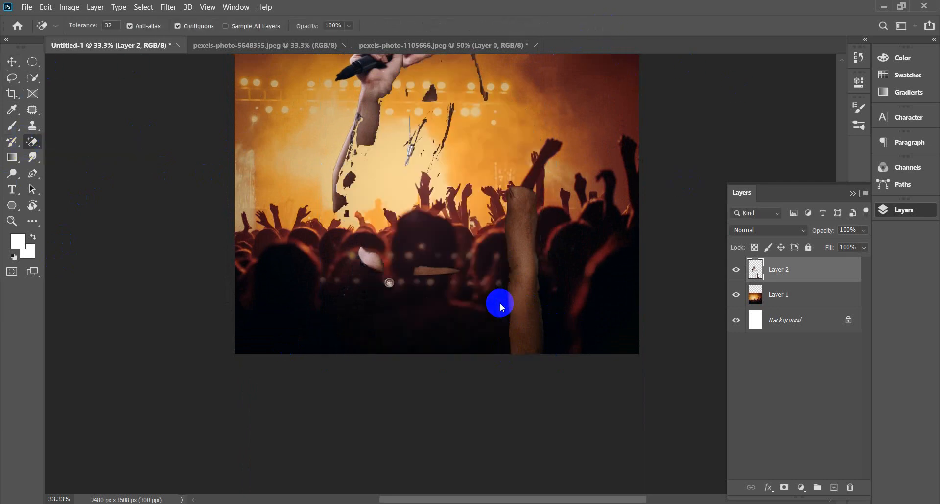
key("ctrl+z")
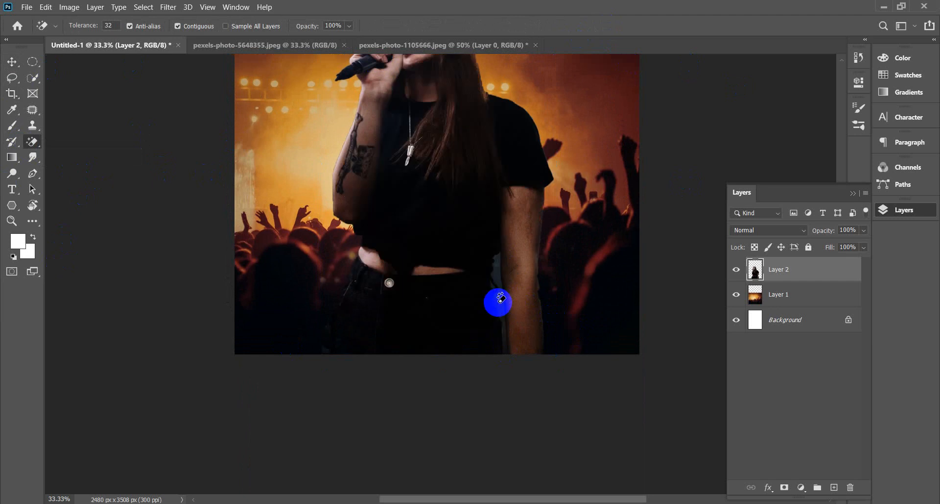
left_click(503, 300)
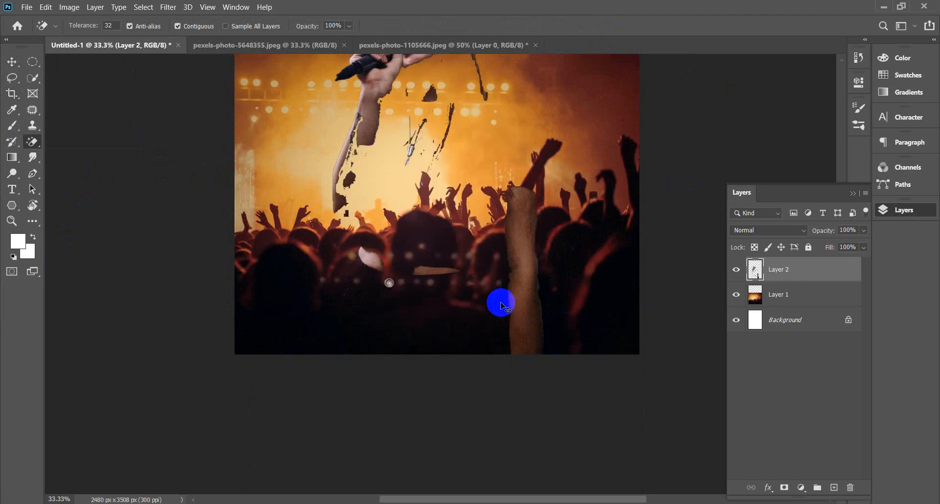
key("ctrl+z")
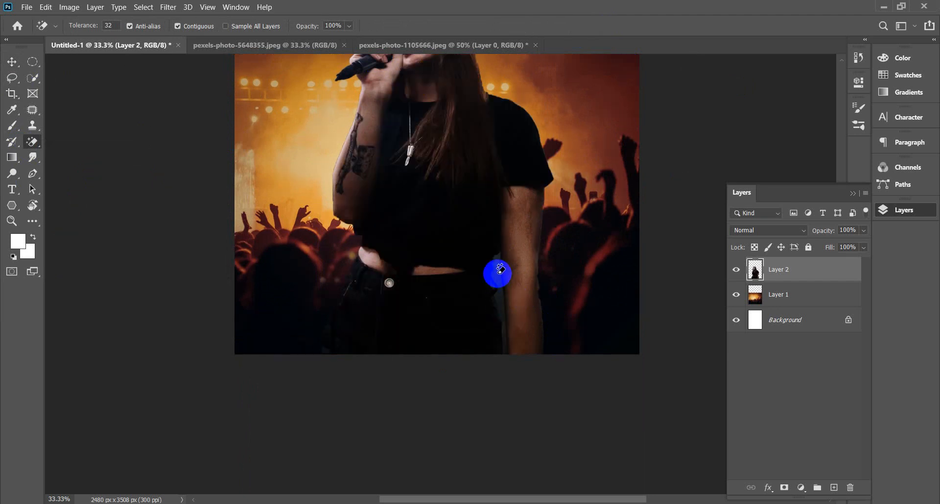
Lower the Magic Eraser tolerance to 1 and then 5, and try it on the leftover backdrop beside the singer's arm.
left_click(110, 26)
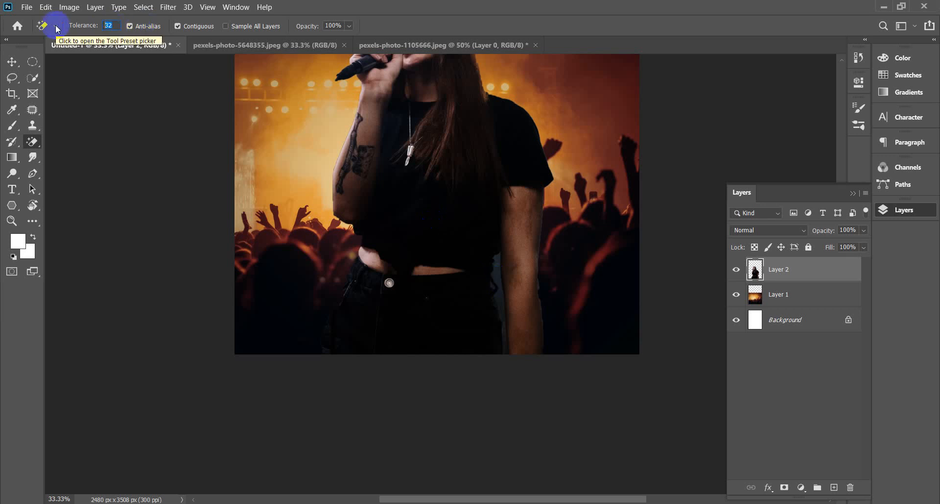
type("1")
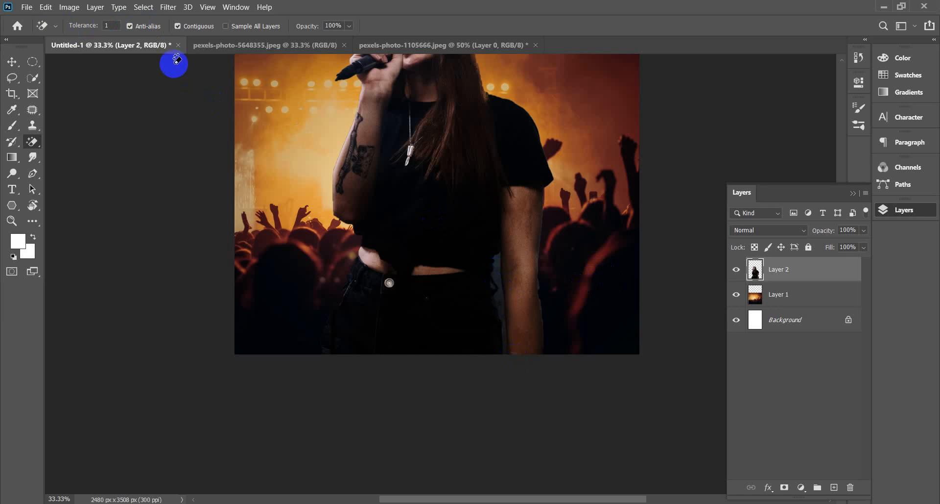
left_click(97, 23)
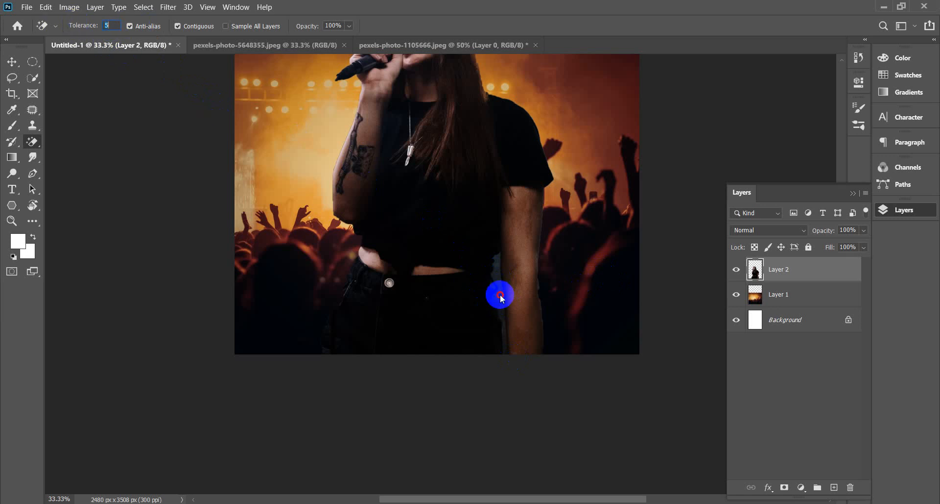
left_click(12, 61)
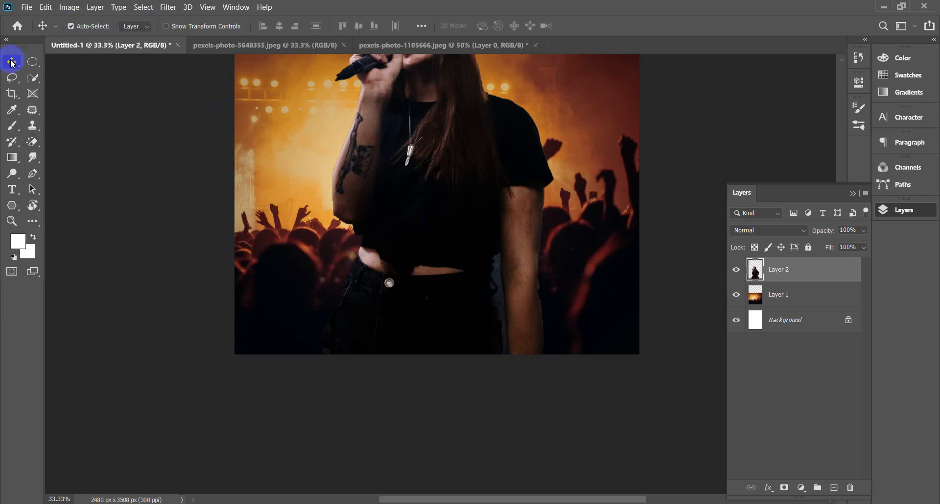
left_click_drag(33, 142, 89, 172)
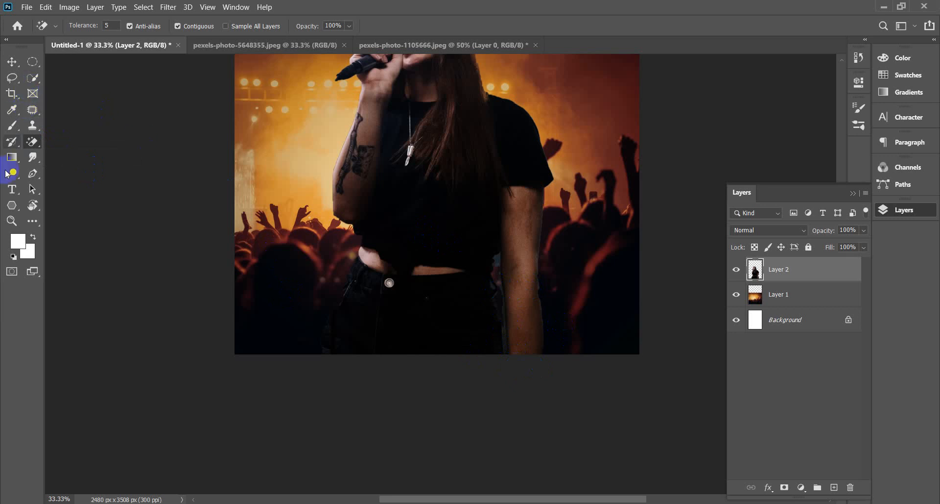
Outline the leftover backdrop between the singer's waist and lowered arm with the Polygonal Lasso and delete it from the cutout.
left_click(32, 77)
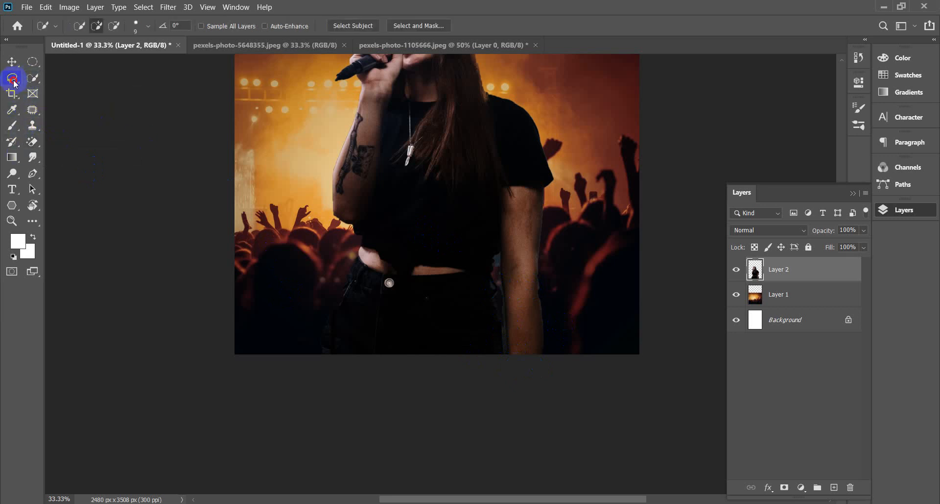
left_click(13, 79)
left_click(57, 91)
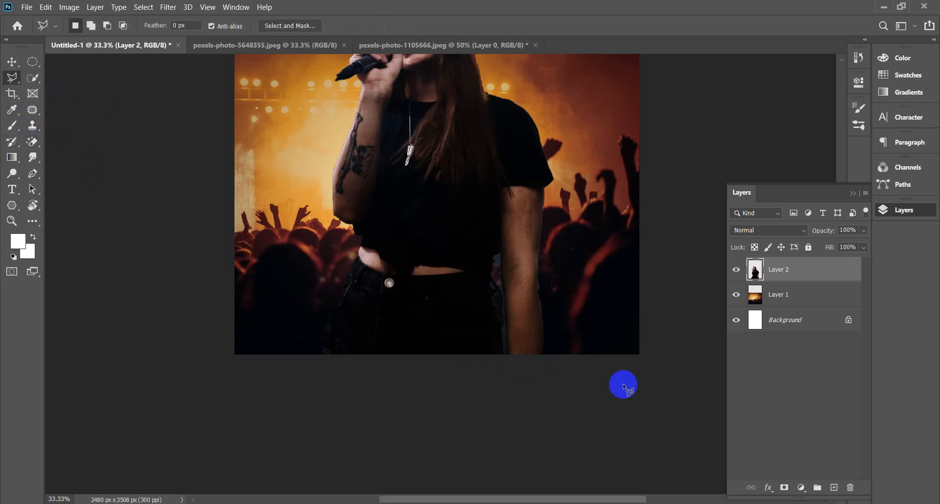
left_click(502, 354)
left_click(501, 327)
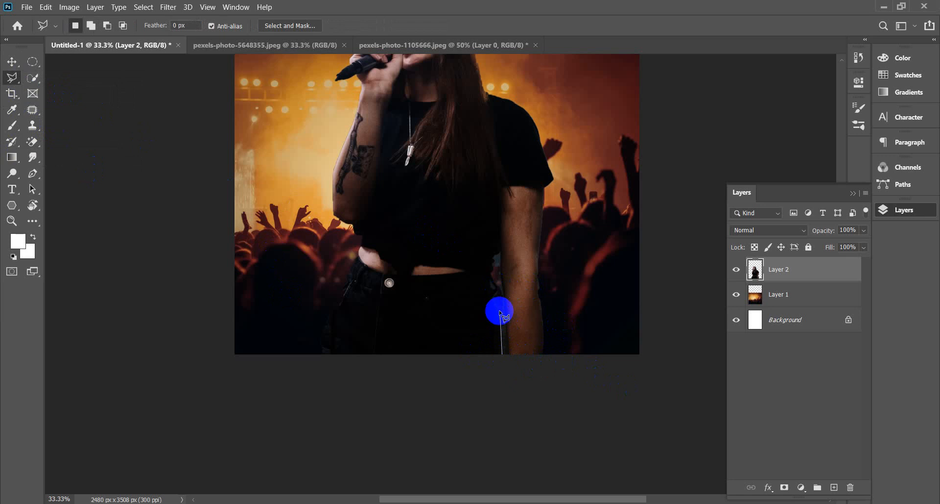
left_click(501, 293)
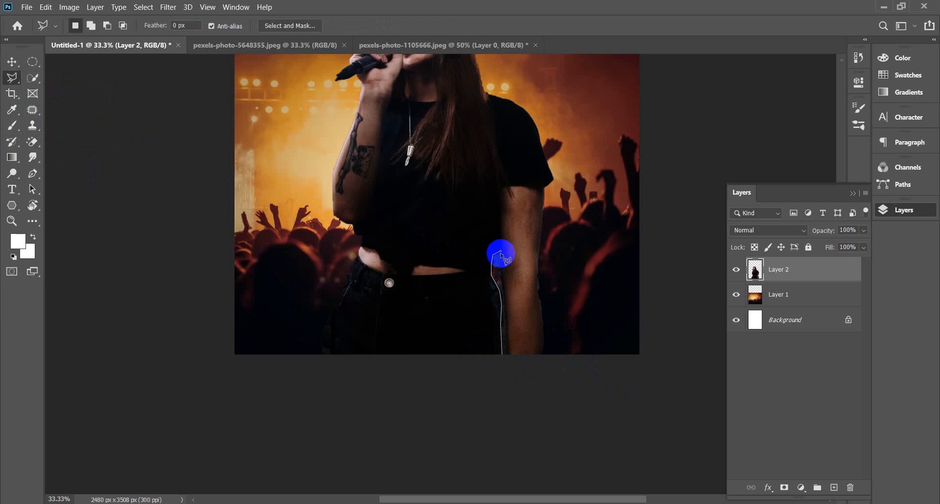
left_click(504, 284)
left_click(506, 304)
left_click(510, 321)
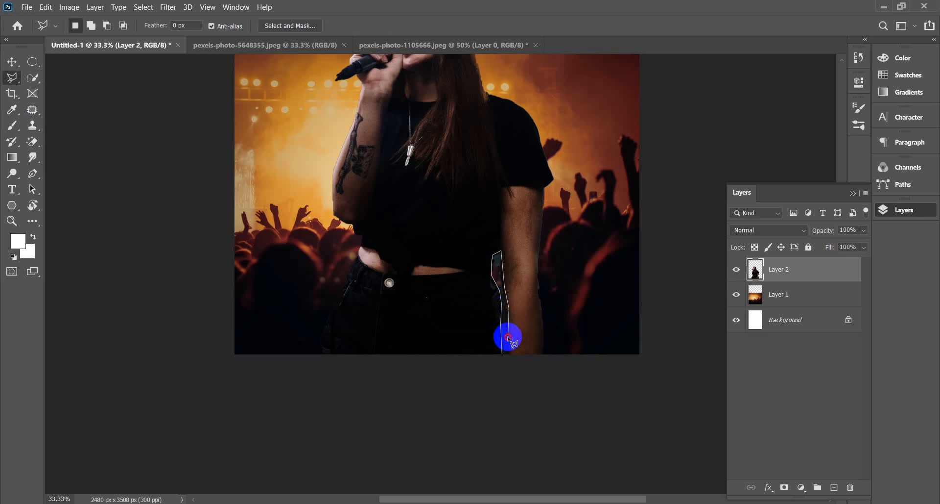
left_click(508, 337)
double_click(505, 357)
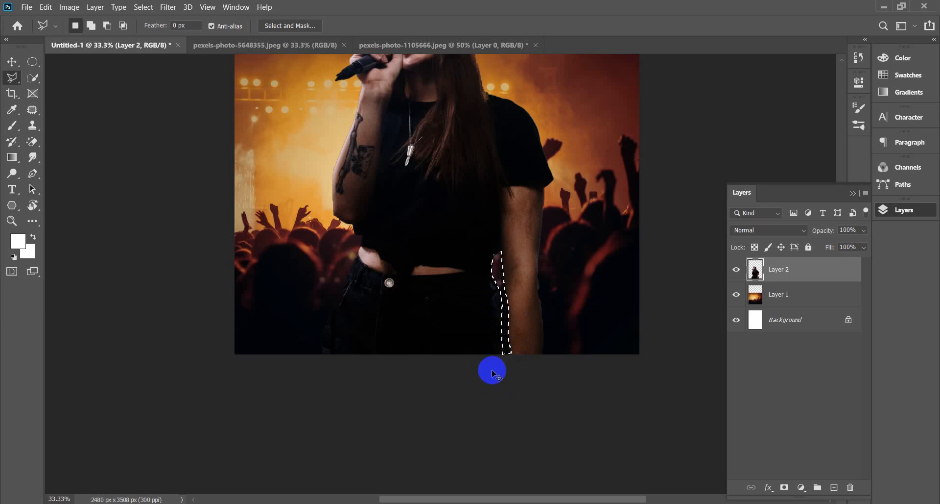
Select the thin backdrop strip along the outer edge of the singer's lowered arm with the Polygonal Lasso and remove it.
left_click(542, 210)
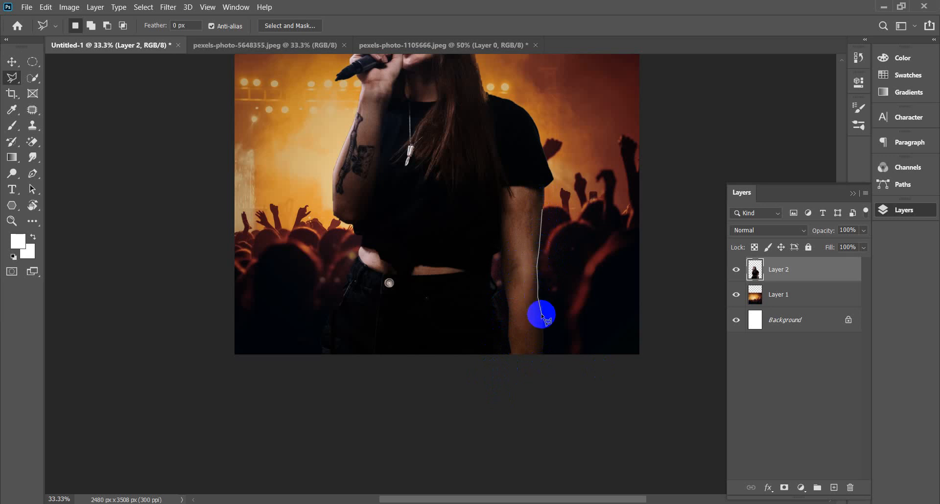
left_click(551, 364)
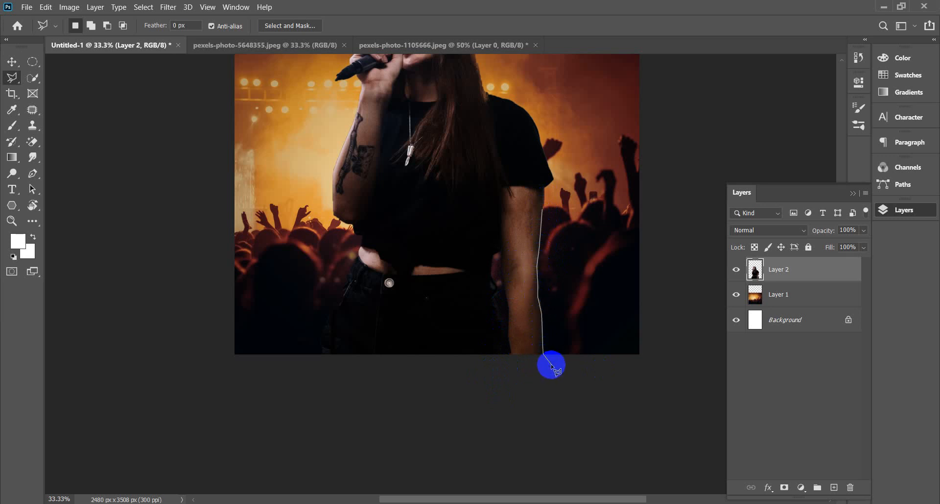
left_click(544, 211)
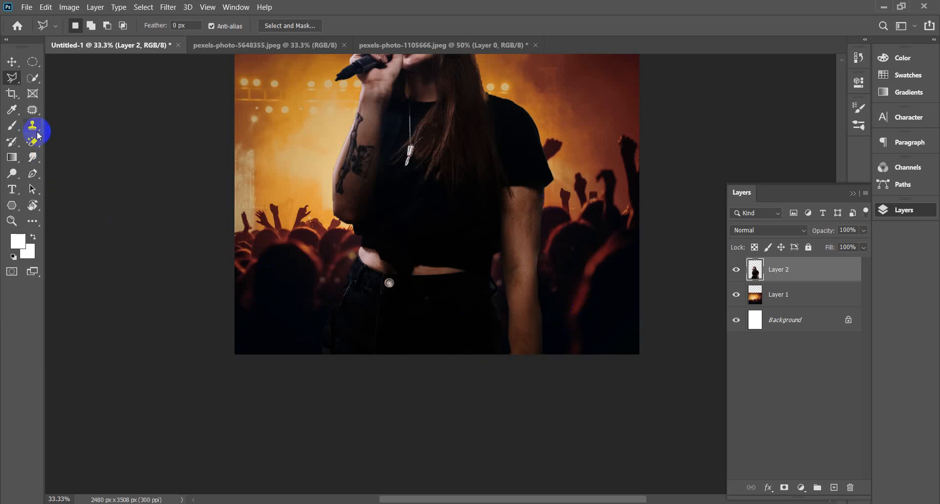
Soften the cutout's edges around the singer's head, hair and shoulder using the regular Eraser with a 150 px soft brush.
left_click_drag(36, 145, 80, 137)
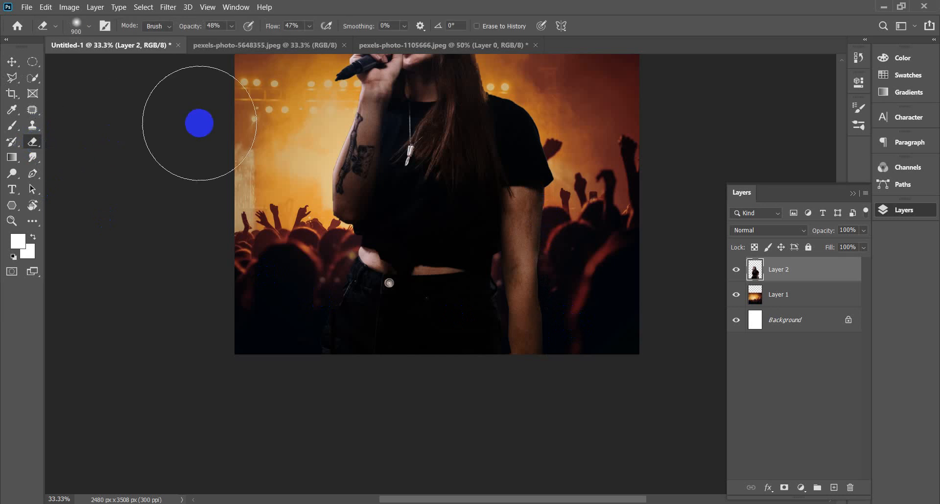
left_click(224, 26)
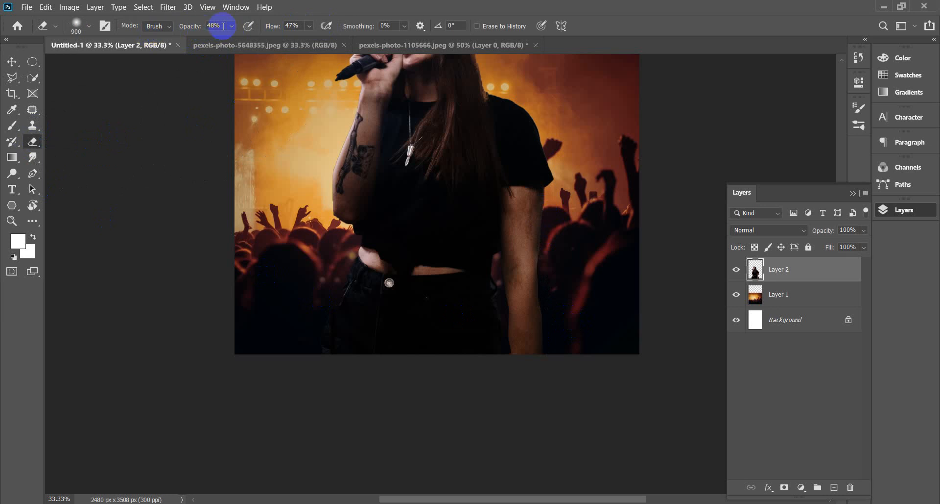
left_click(88, 26)
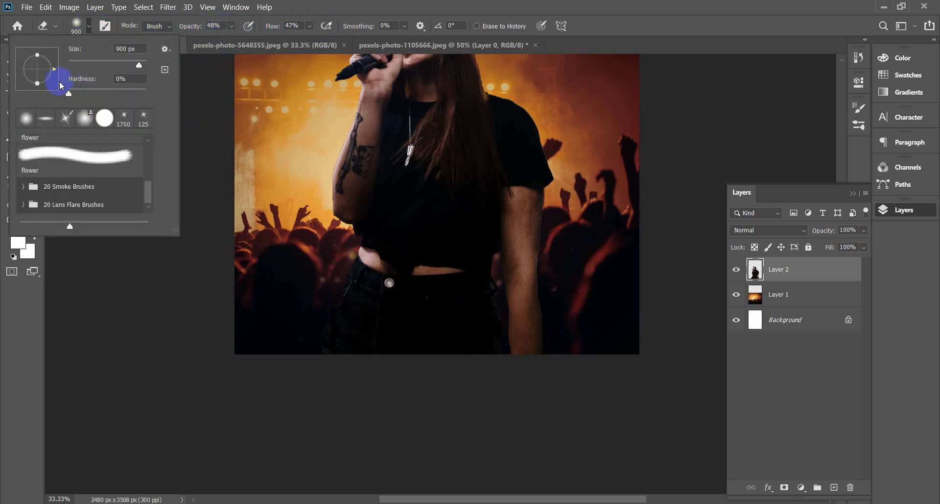
left_click(322, 7)
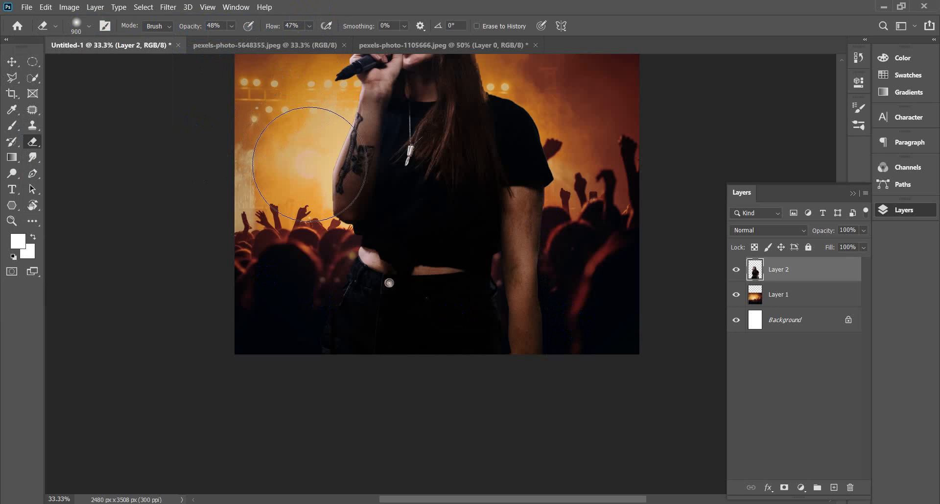
key("bracketleft")
key("bracketleft")
key("bracketleft")
key("bracketleft")
key("bracketleft")
key("bracketleft")
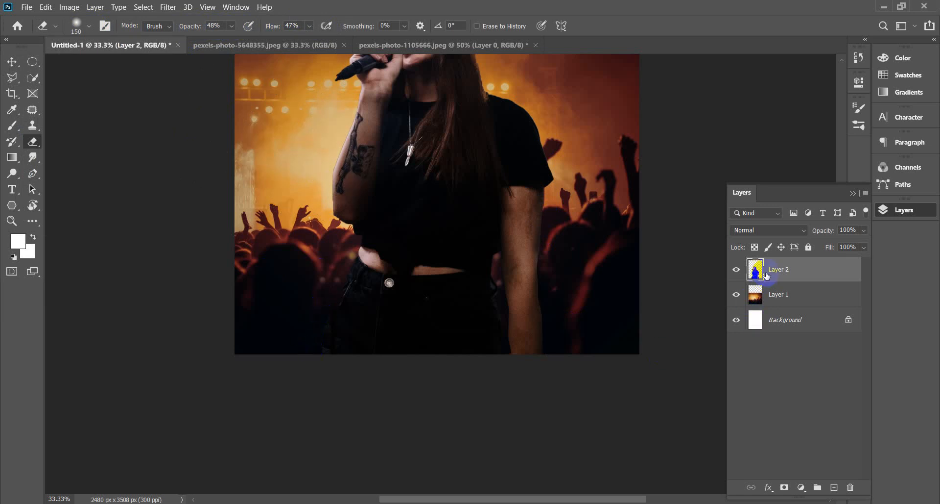
scroll(407, 310, "up", 2)
scroll(407, 310, "up", 3)
left_click(466, 128)
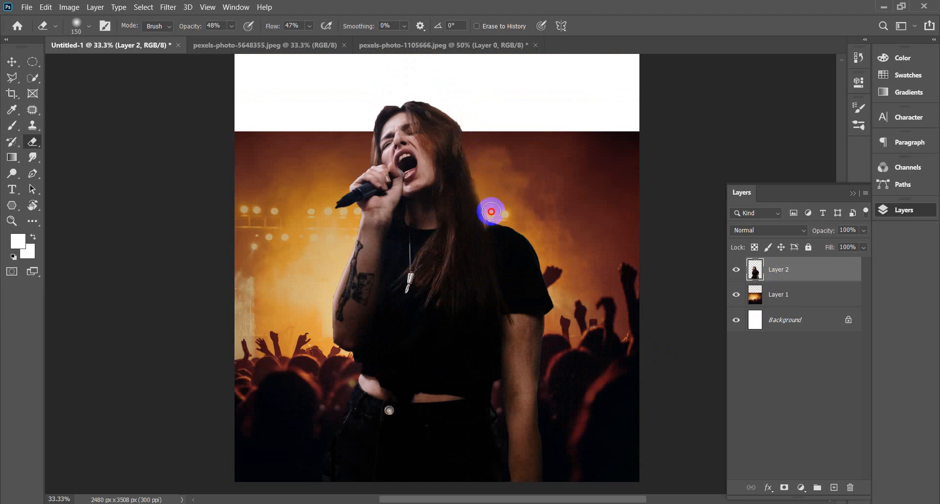
left_click_drag(486, 190, 485, 183)
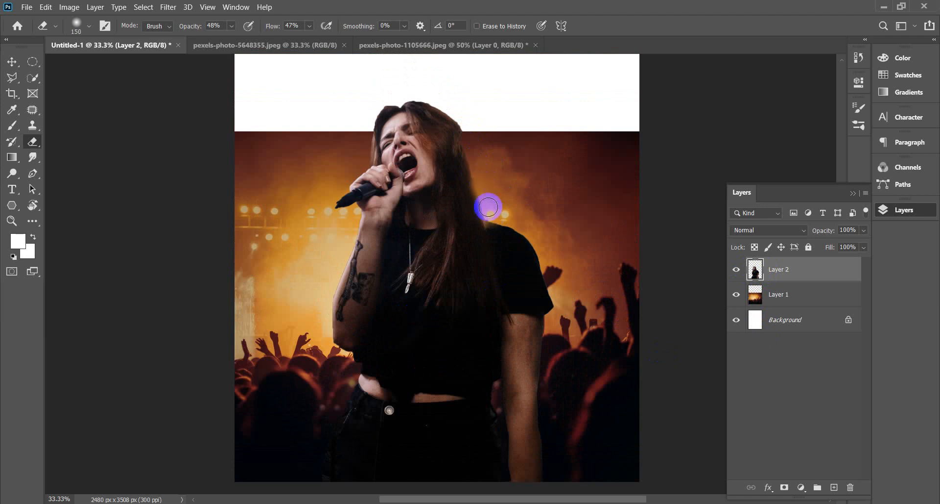
mouse_move(453, 107)
left_mouse_down()
mouse_move(438, 94)
mouse_move(438, 103)
mouse_move(413, 90)
mouse_move(444, 101)
mouse_move(375, 103)
left_mouse_up()
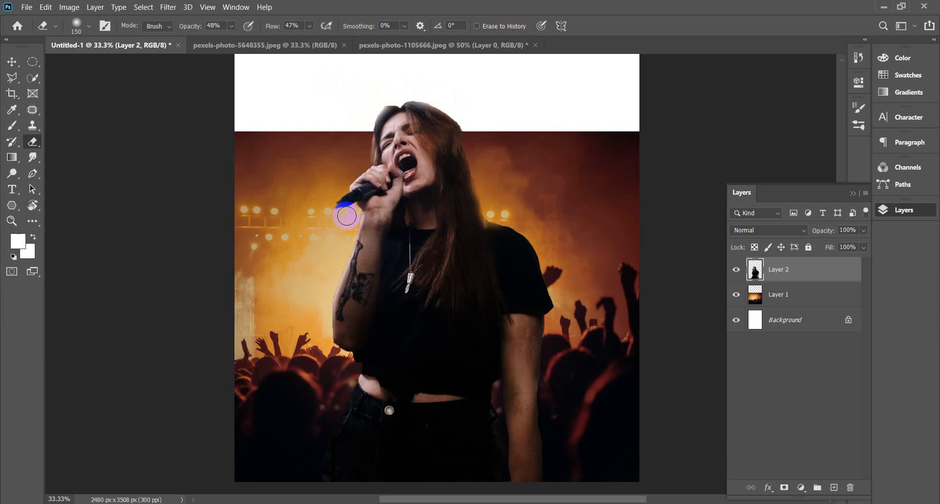
scroll(288, 403, "down", 4)
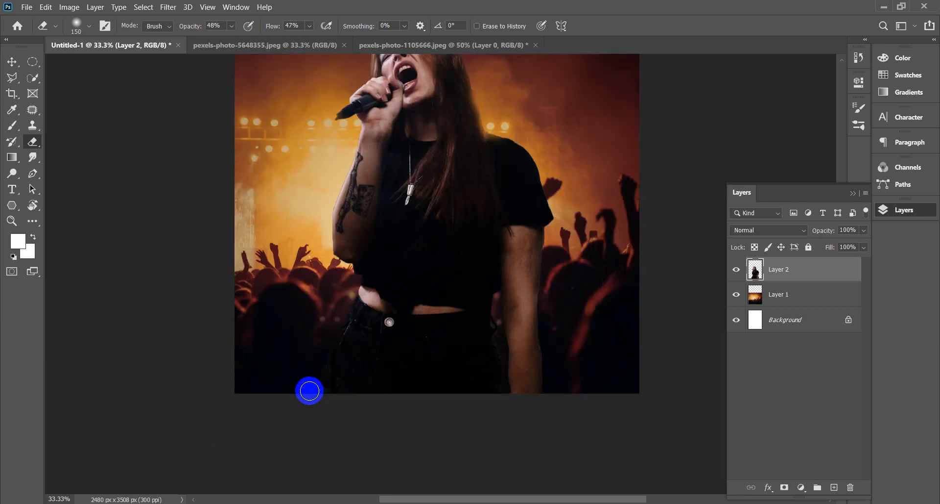
Move the singer cutout up the page so her head and shoulders overlap the white area above the concert photo.
left_click(12, 61)
key("ctrl+minus")
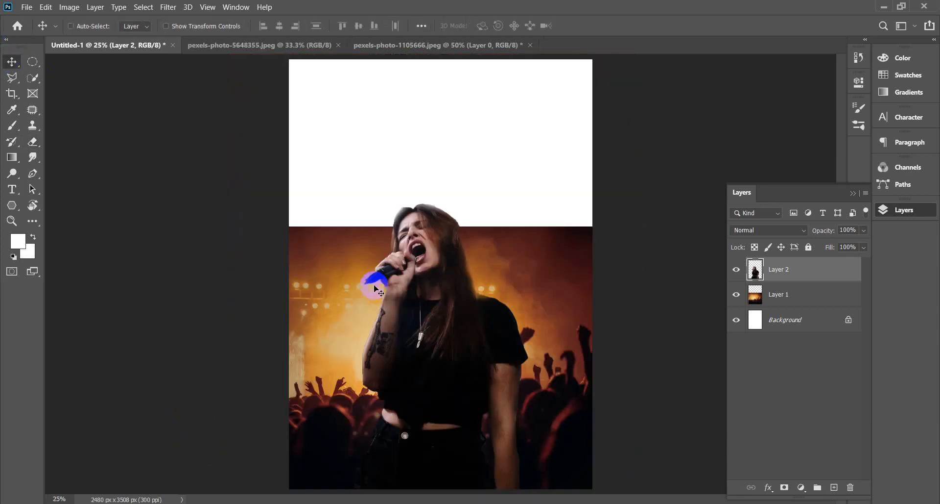
key("ctrl+minus")
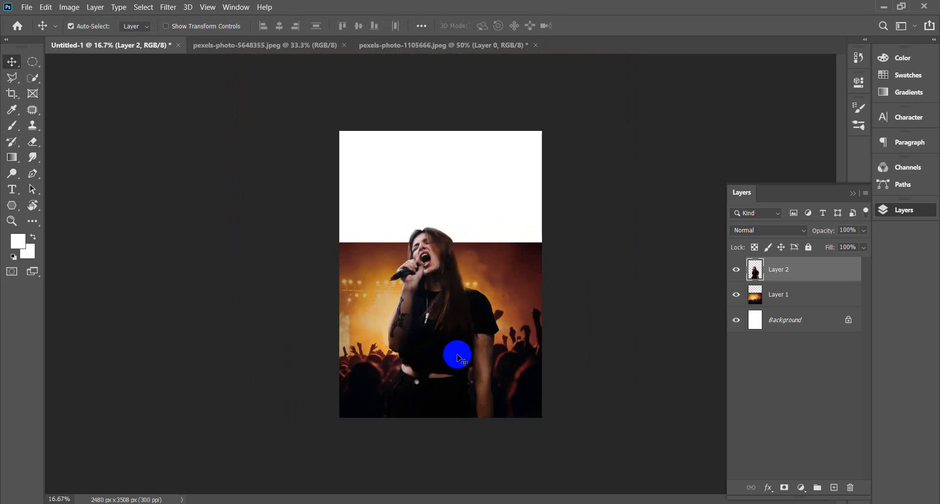
left_click_drag(455, 353, 458, 315)
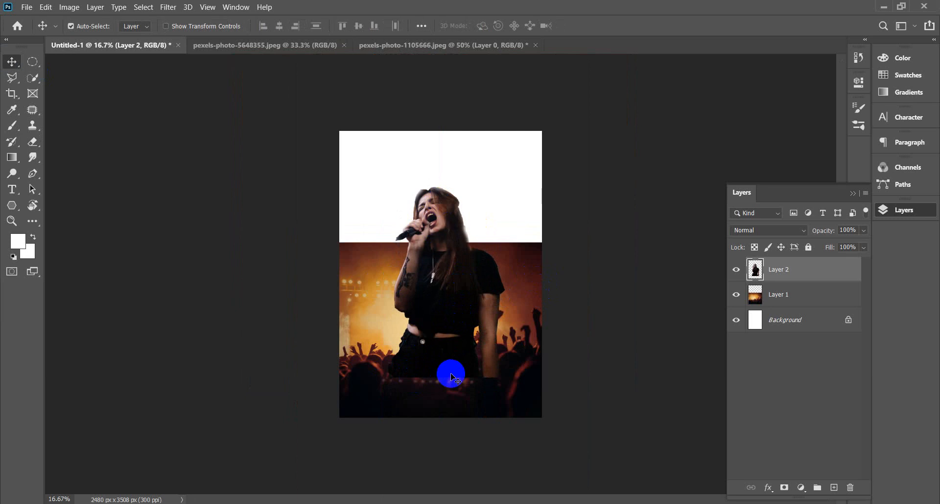
Enlarge the regular Eraser's brush to 700 px to blend the singer cutout's bottom edge into the crowd.
key("ctrl+plus")
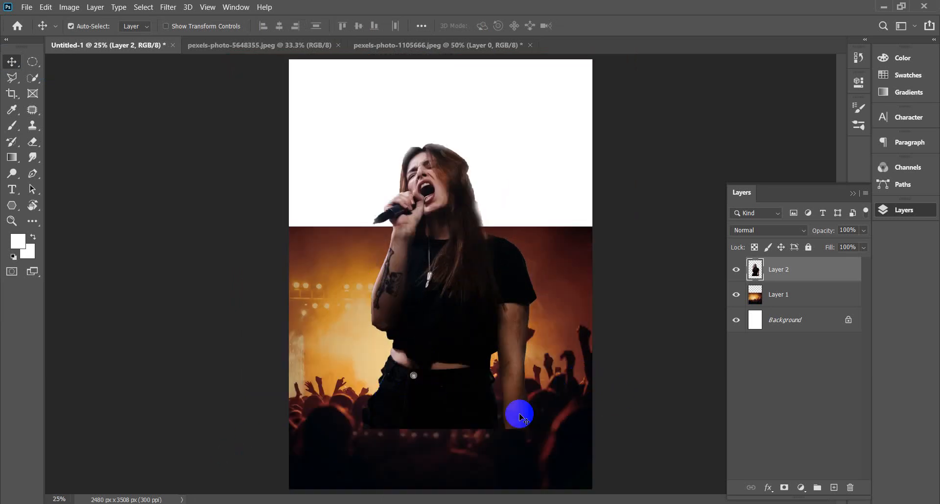
left_click_drag(31, 138, 80, 141)
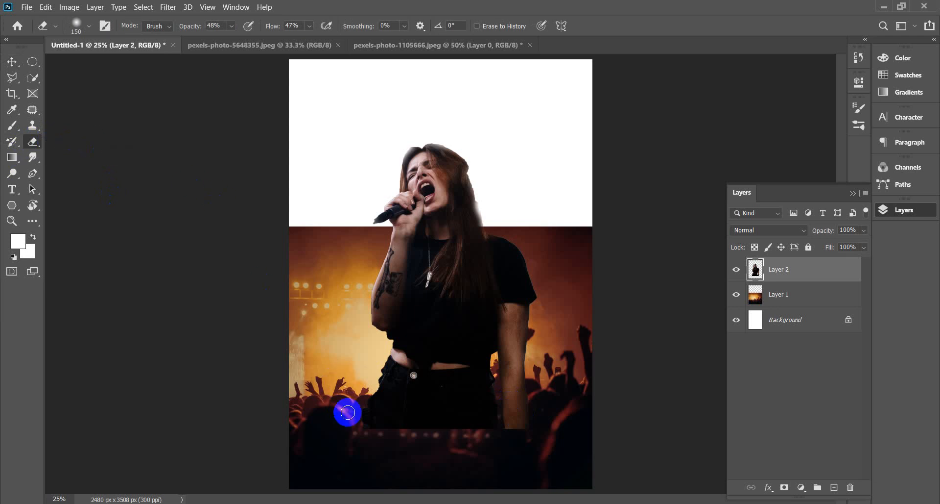
key("bracketright")
key("bracketright")
key("bracketright")
key("bracketright")
key("bracketright")
key("bracketright")
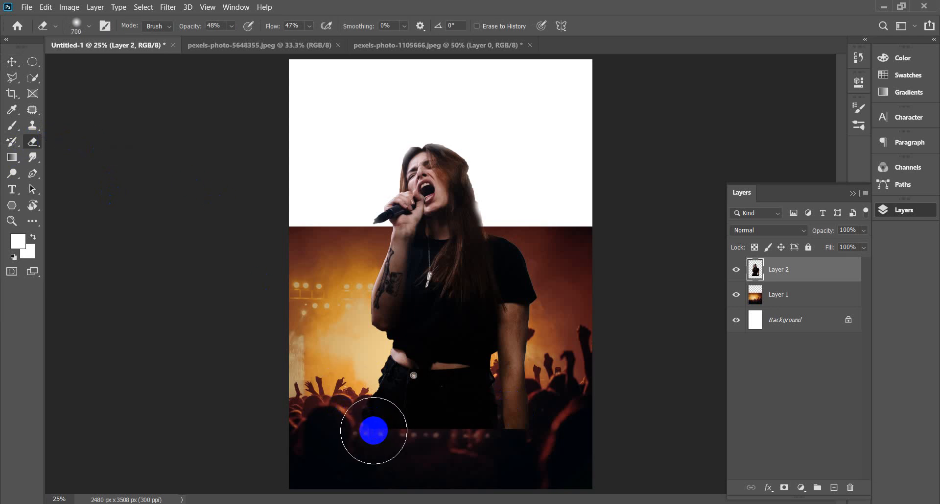
Erase the lower edge of the singer on Layer 2 with the soft Eraser so she fades into the crowd.
mouse_move(325, 439)
left_mouse_down()
mouse_move(565, 445)
mouse_move(355, 419)
mouse_move(610, 442)
mouse_move(441, 438)
mouse_move(607, 433)
mouse_move(522, 413)
mouse_move(552, 416)
mouse_move(528, 412)
mouse_move(556, 406)
mouse_move(425, 425)
mouse_move(536, 424)
mouse_move(353, 430)
mouse_move(536, 436)
mouse_move(429, 432)
mouse_move(525, 421)
mouse_move(534, 412)
mouse_move(516, 411)
mouse_move(543, 400)
mouse_move(500, 425)
mouse_move(507, 413)
mouse_move(482, 437)
mouse_move(509, 398)
mouse_move(477, 425)
mouse_move(509, 408)
mouse_move(342, 432)
mouse_move(613, 435)
mouse_move(360, 440)
mouse_move(338, 454)
left_mouse_up()
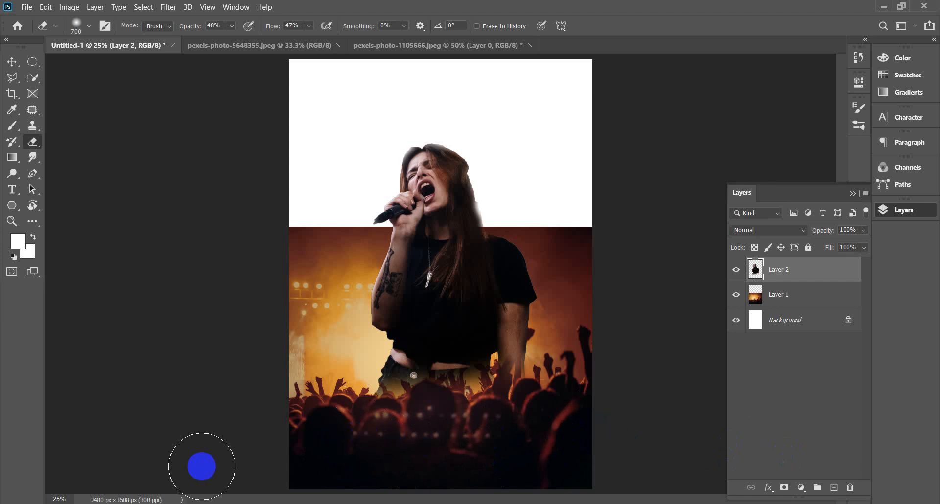
key("ctrl+minus")
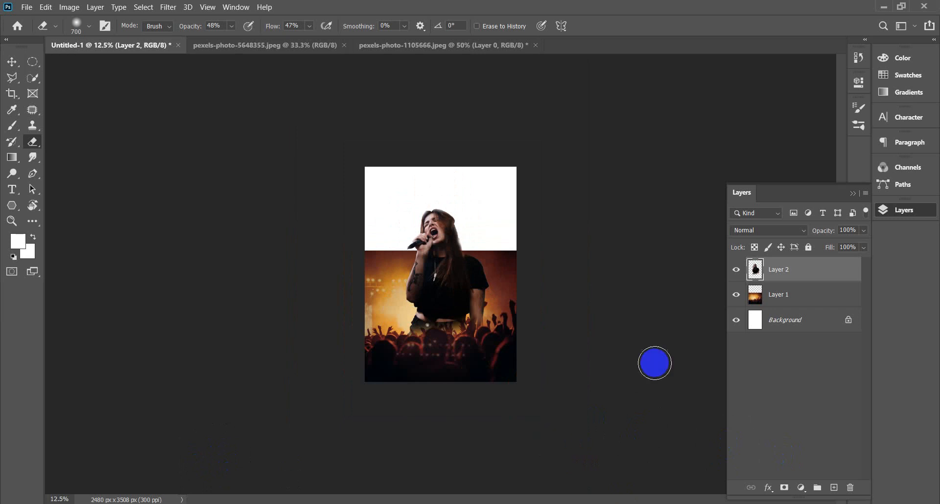
Add a new layer above Layer 1 and draw a rectangle about 2518 × 1425 px over the blank white upper area.
left_click(12, 62)
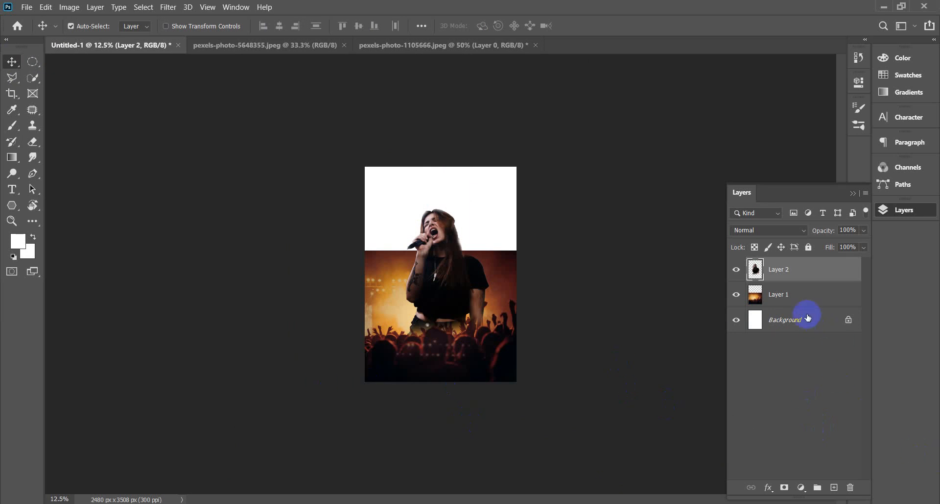
left_click(799, 298)
left_click(835, 488)
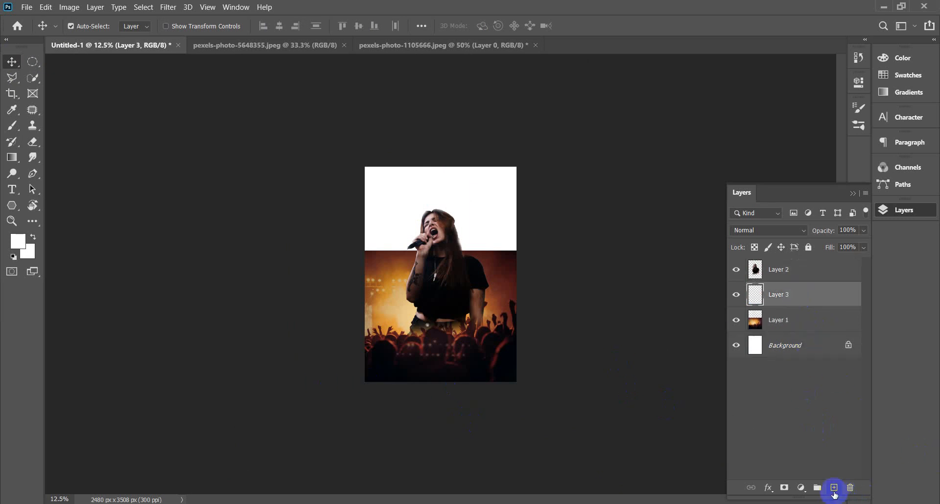
right_click(12, 208)
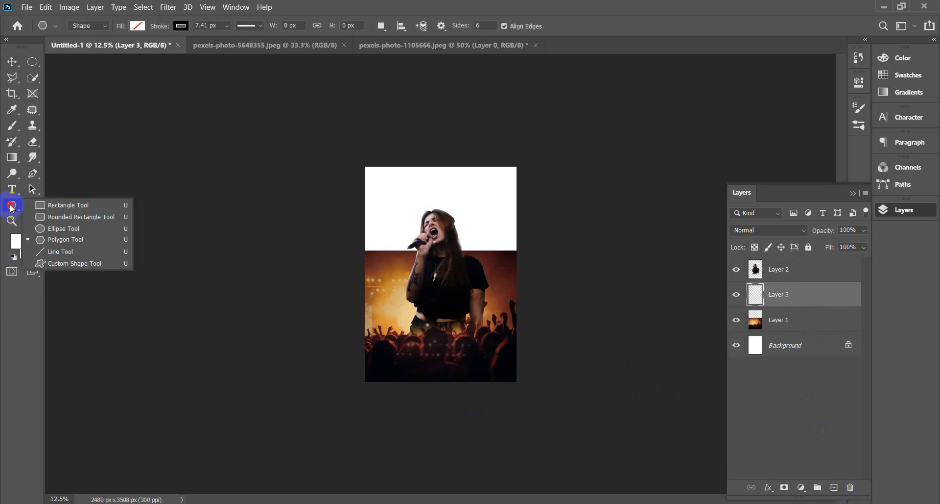
left_click(58, 206)
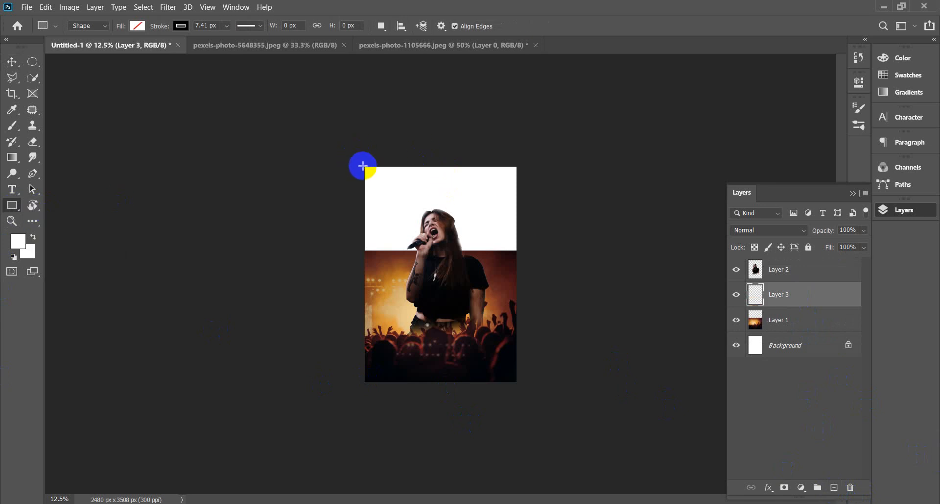
left_click_drag(365, 166, 518, 253)
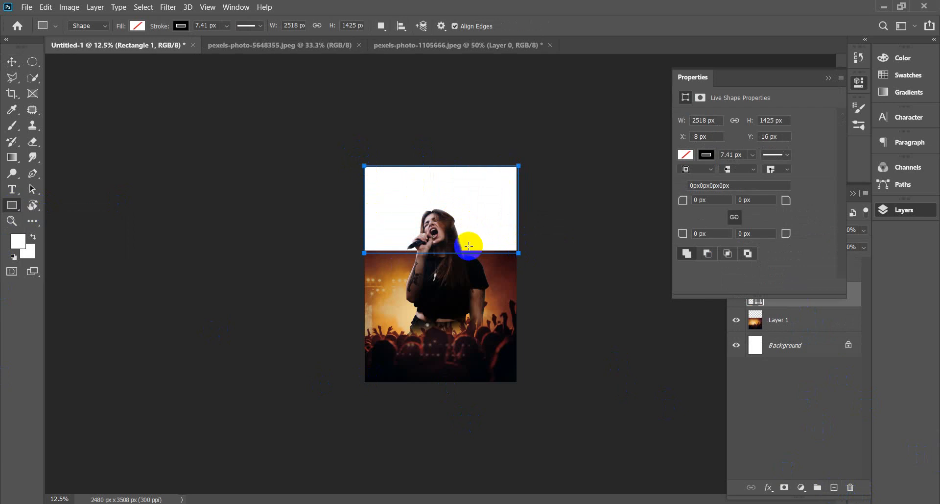
Remove the stroke from the rectangle over the upper part of the poster.
left_click(707, 154)
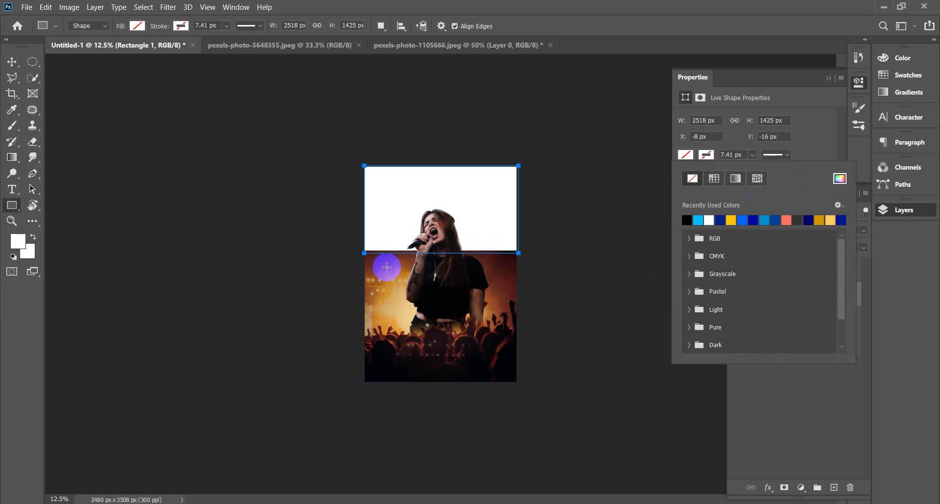
left_click(386, 266)
left_click(509, 195)
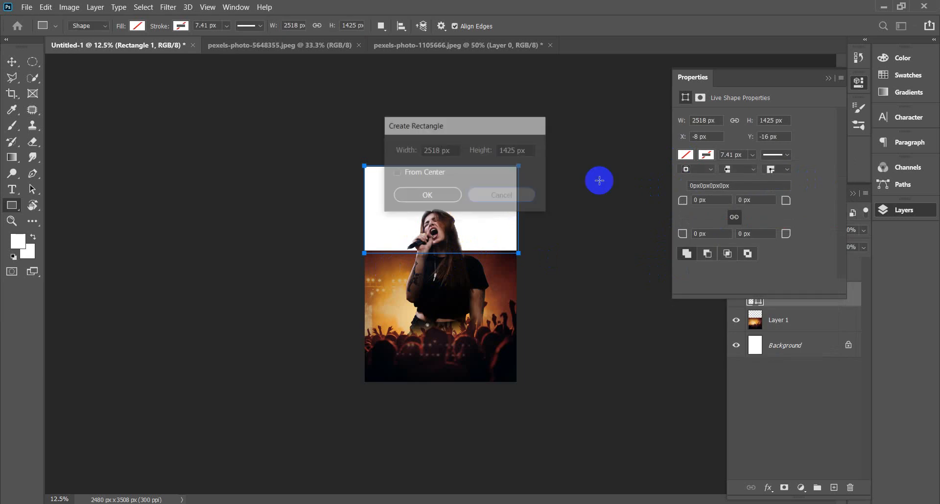
Give the rectangle a solid black fill from the recently used colors.
left_click(685, 154)
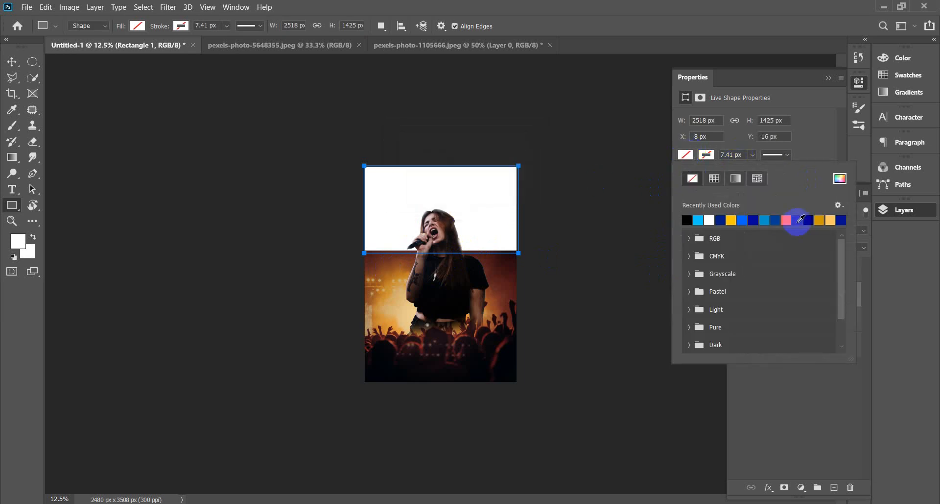
left_click(802, 216)
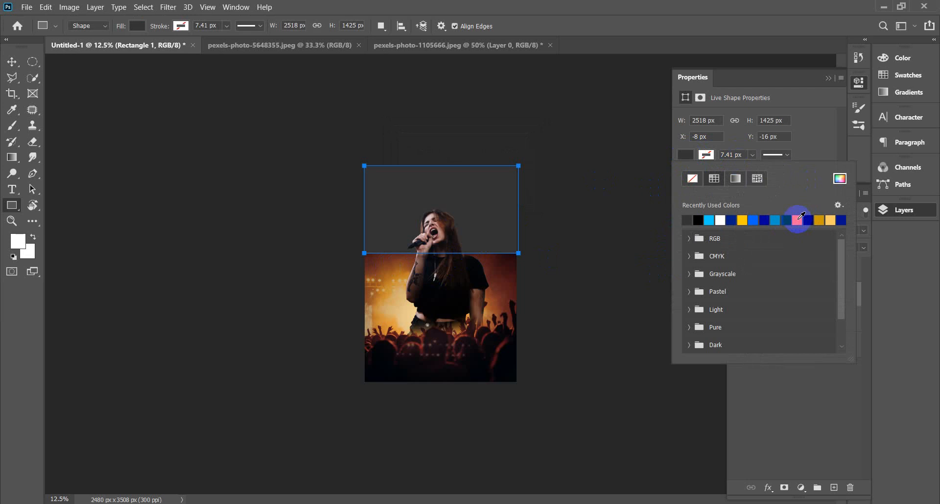
left_click(699, 219)
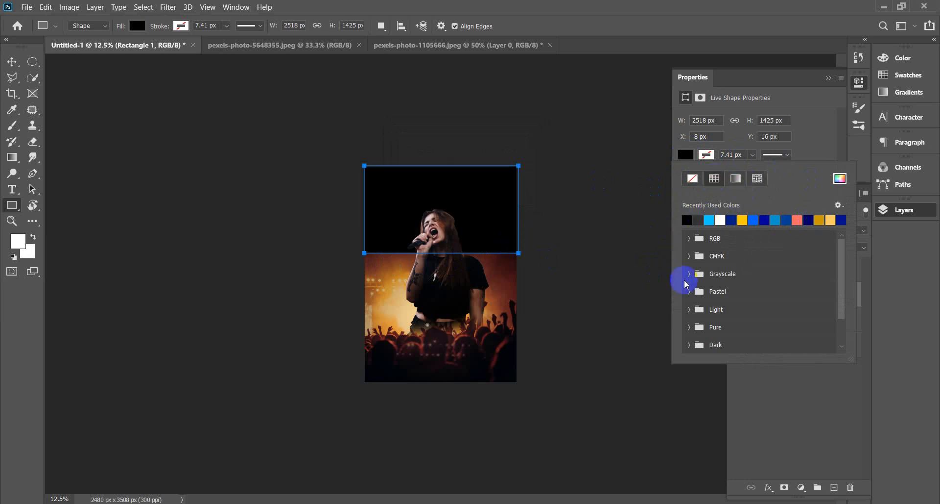
left_click(690, 256)
left_click(690, 258)
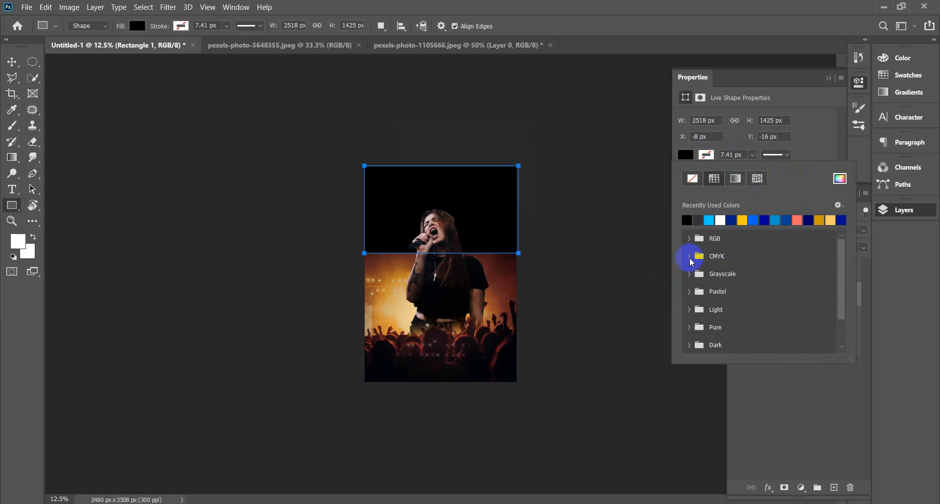
left_click(689, 292)
left_click(688, 292)
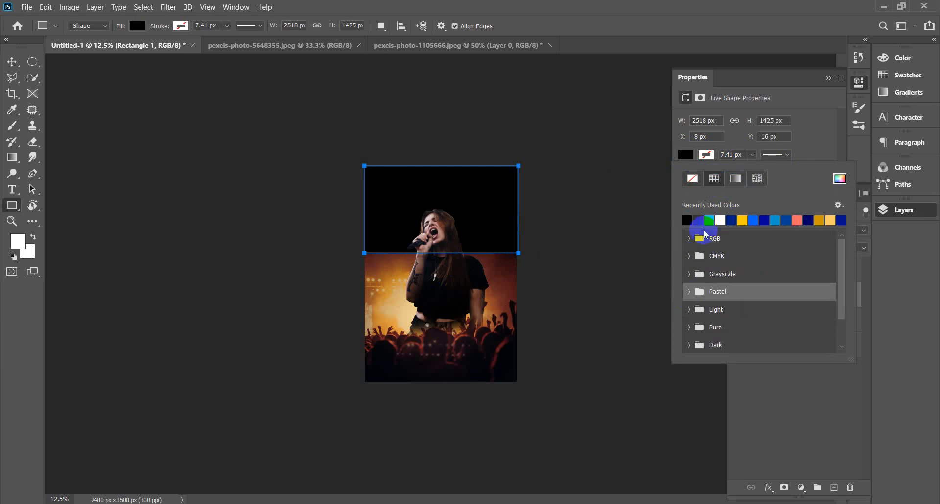
left_click(687, 156)
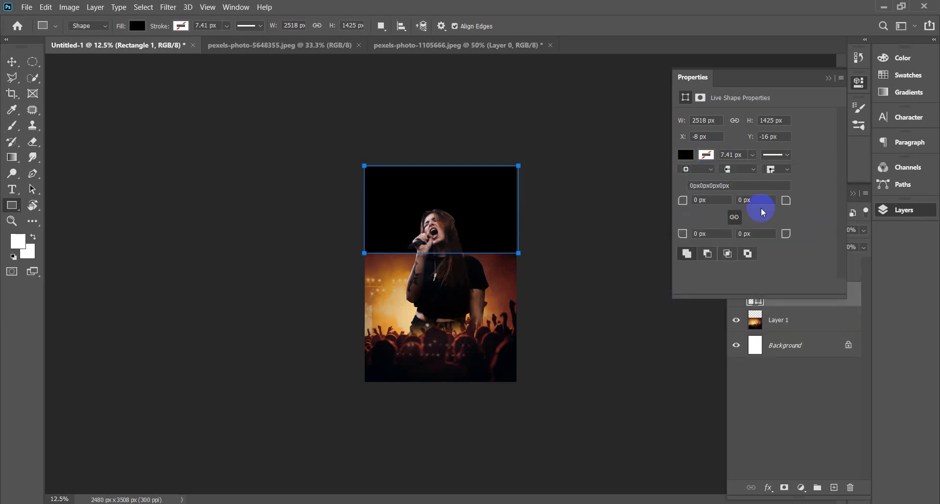
left_click(829, 78)
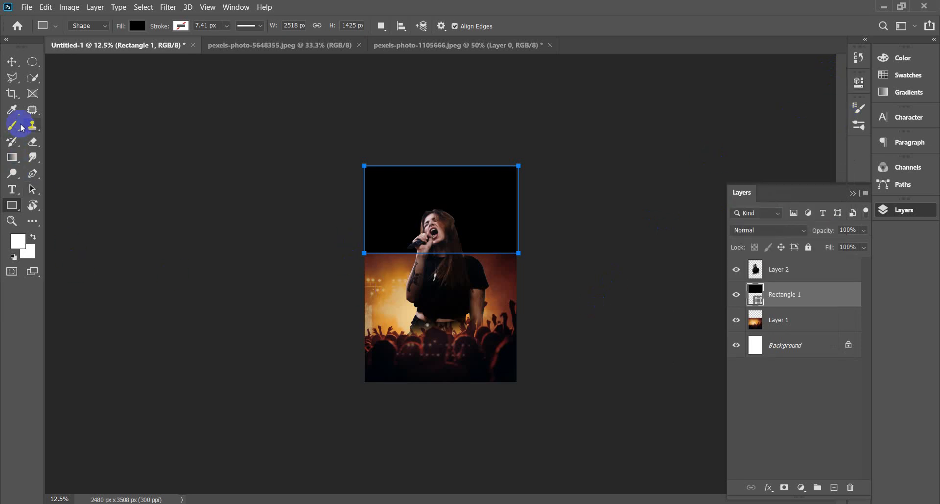
Sample the reddish brown from the concert photo's upper edge as the foreground color and copy its hex code 663333.
left_click(13, 113)
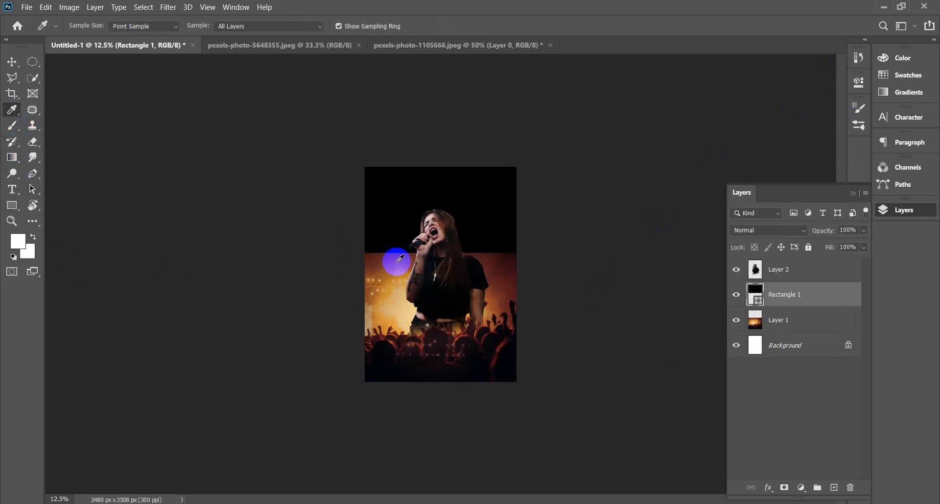
left_click(18, 242)
left_click(838, 403)
key("ctrl+c")
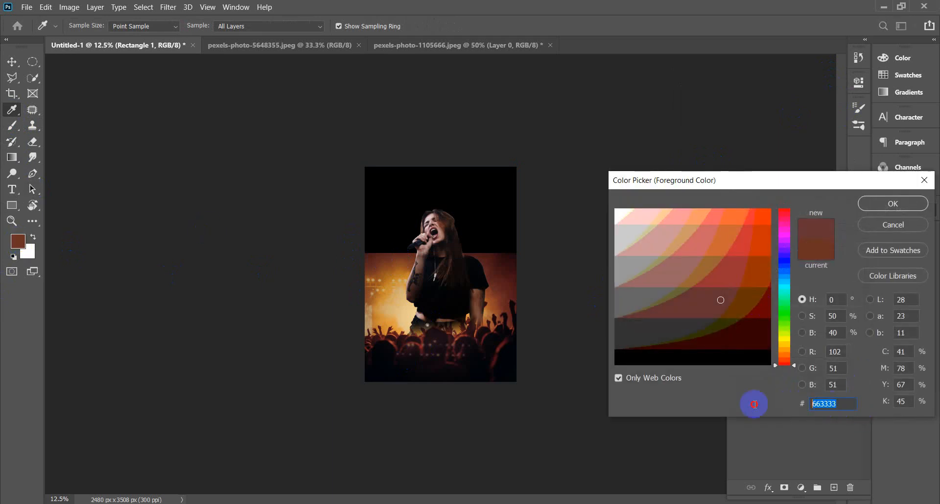
left_click(893, 203)
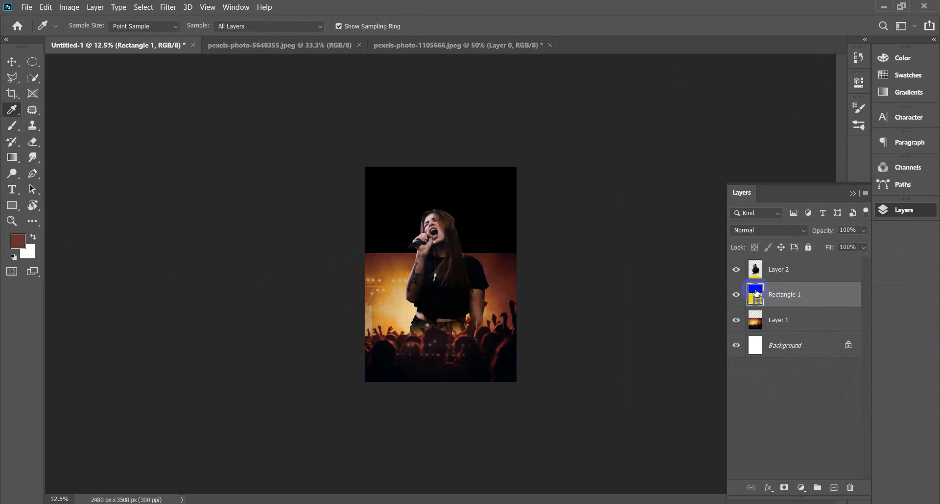
Change the fill color of Rectangle 1 to the copied hex code 663333.
double_click(756, 293)
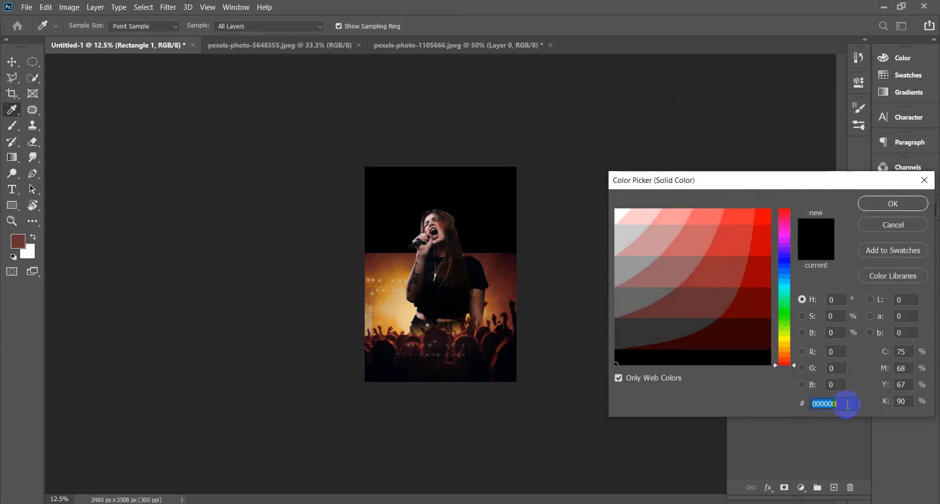
key("ctrl+v")
left_click(893, 203)
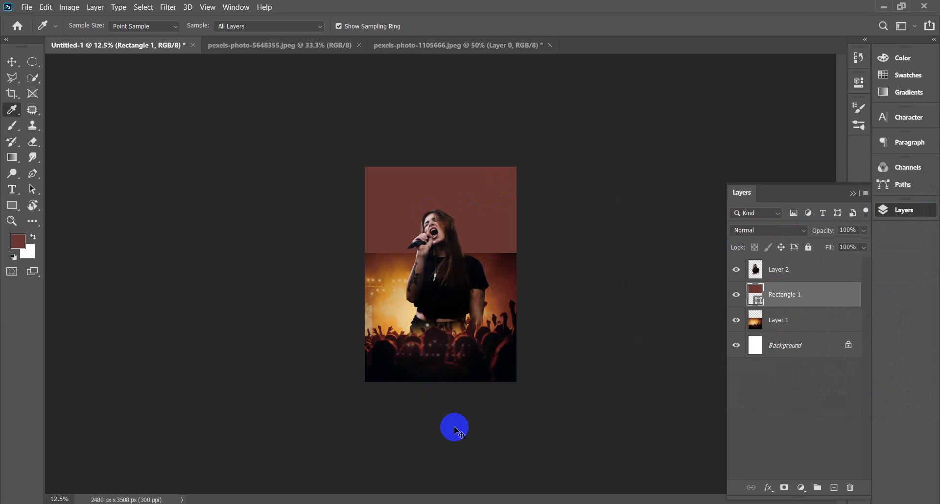
On a new layer above Rectangle 1, paint sampled brown with a soft 300 px brush over the seam and the whole upper background.
key("ctrl+plus")
key("ctrl+plus")
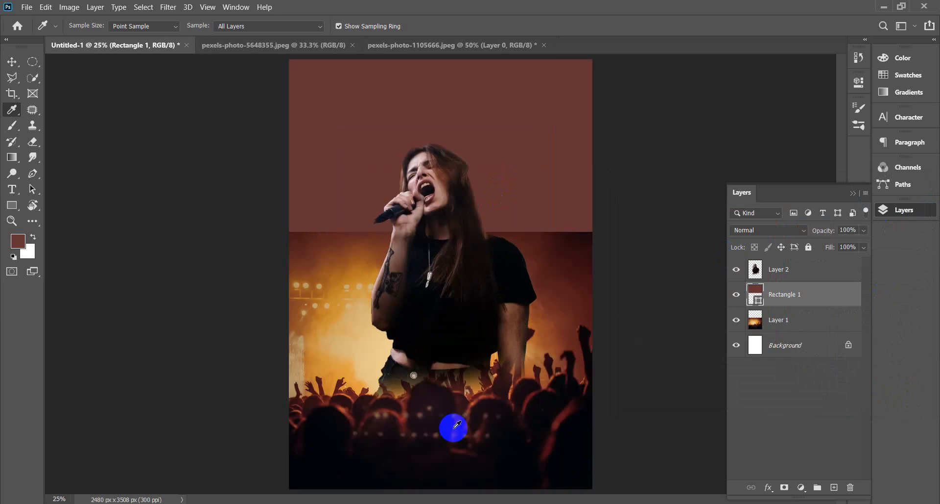
right_click(13, 126)
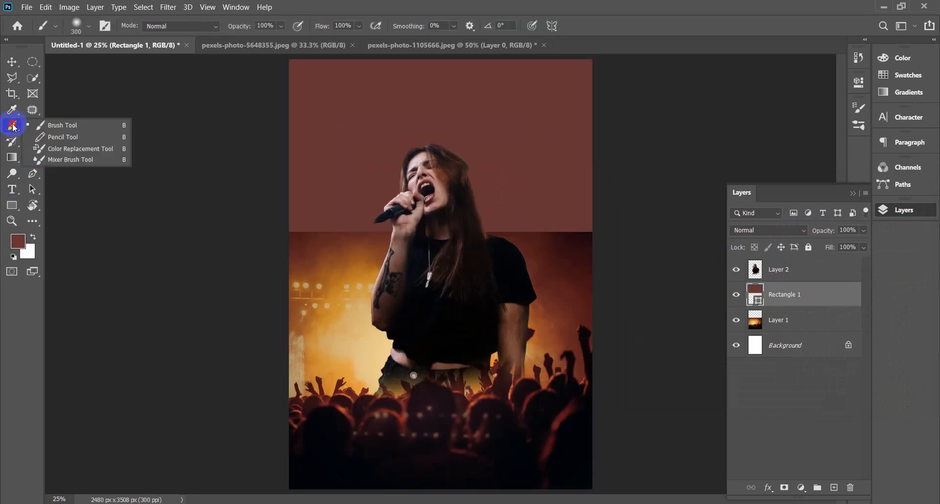
left_click(56, 124)
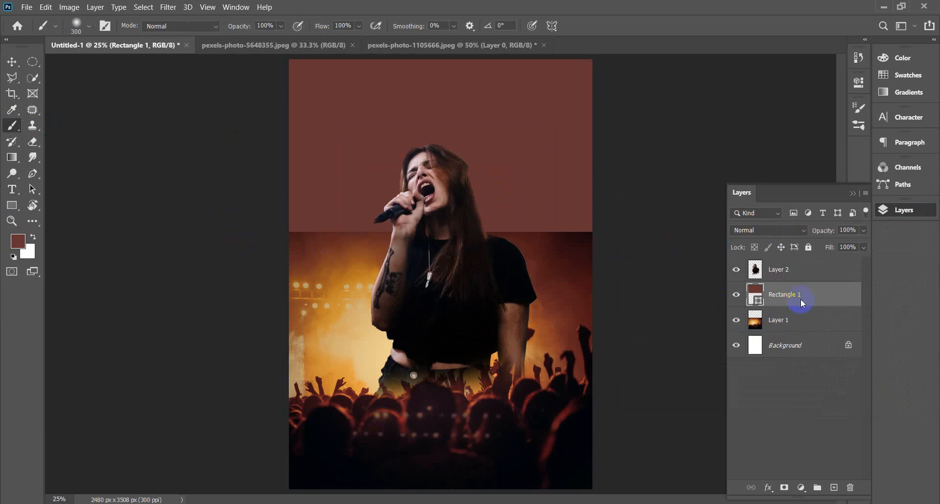
left_click(834, 487)
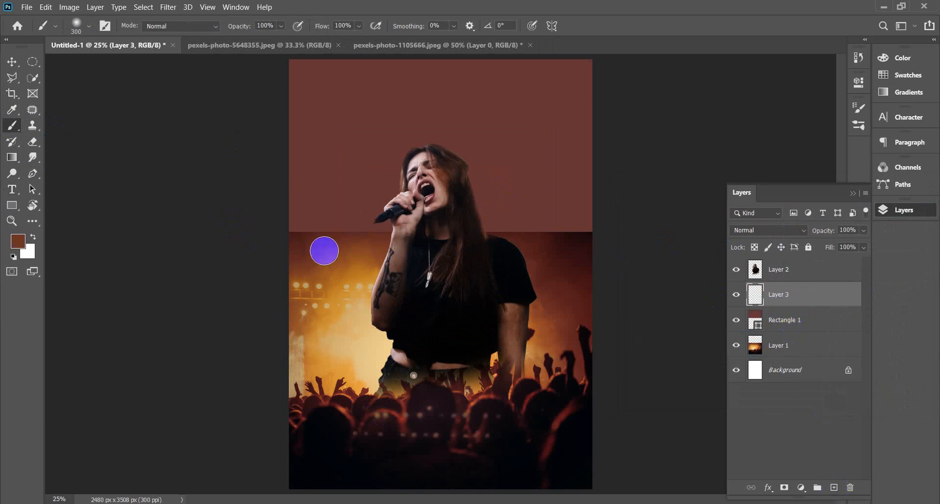
mouse_move(295, 230)
left_mouse_down()
mouse_move(361, 230)
mouse_move(301, 235)
mouse_move(350, 233)
mouse_move(387, 219)
mouse_move(603, 222)
left_mouse_up()
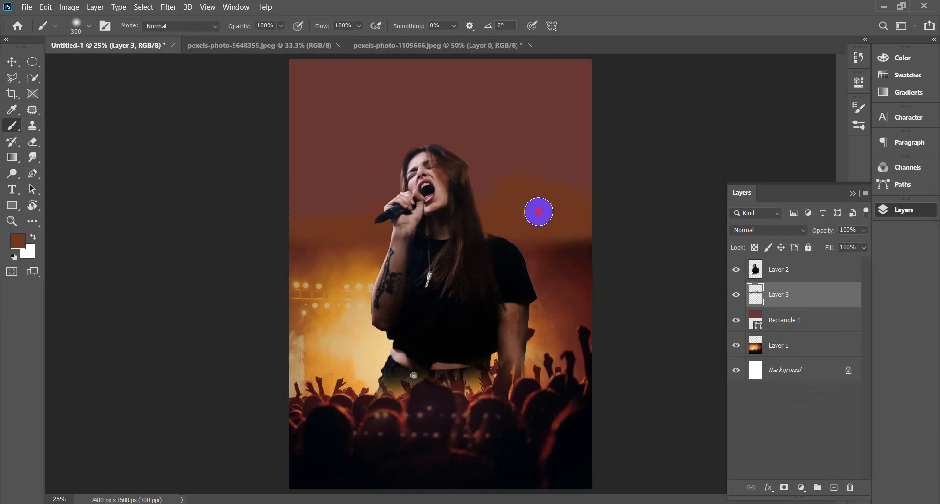
mouse_move(559, 103)
left_mouse_down()
mouse_move(575, 161)
mouse_move(435, 180)
mouse_move(476, 151)
mouse_move(291, 181)
mouse_move(368, 193)
mouse_move(276, 232)
mouse_move(482, 124)
mouse_move(667, 64)
mouse_move(616, 52)
mouse_move(253, 95)
mouse_move(407, 64)
mouse_move(236, 75)
mouse_move(258, 143)
mouse_move(154, 173)
mouse_move(335, 164)
mouse_move(120, 180)
mouse_move(382, 75)
mouse_move(256, 140)
mouse_move(403, 89)
mouse_move(253, 202)
mouse_move(558, 218)
mouse_move(532, 200)
mouse_move(573, 155)
mouse_move(526, 220)
mouse_move(540, 249)
mouse_move(627, 247)
mouse_move(526, 238)
mouse_move(569, 230)
left_mouse_up()
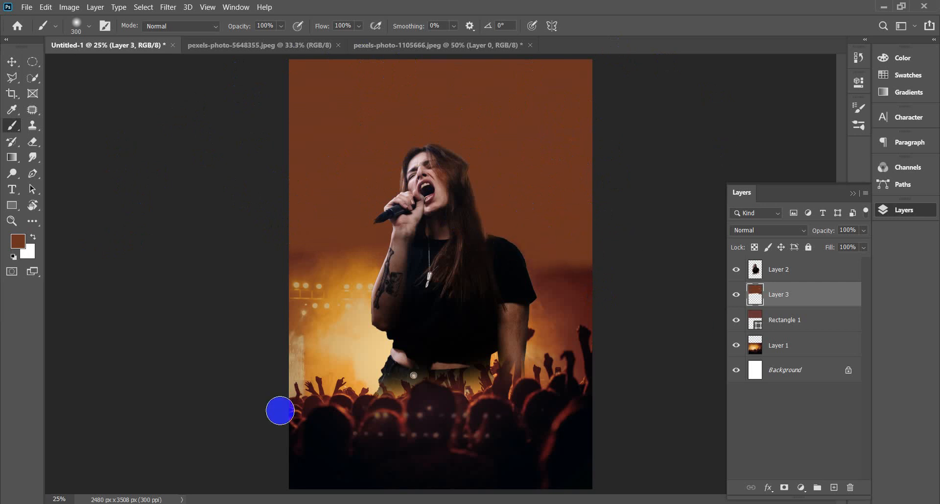
Paint a loose zigzag stroke in orange-brown on Layer 3 above and behind the singer's head.
key("ctrl+minus")
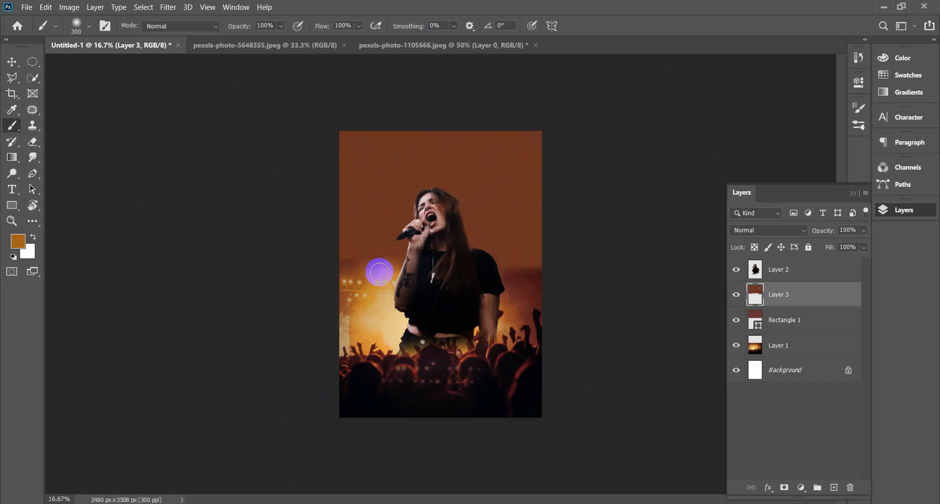
mouse_move(397, 181)
left_mouse_down()
mouse_move(518, 235)
mouse_move(384, 216)
mouse_move(337, 293)
mouse_move(405, 342)
left_mouse_up()
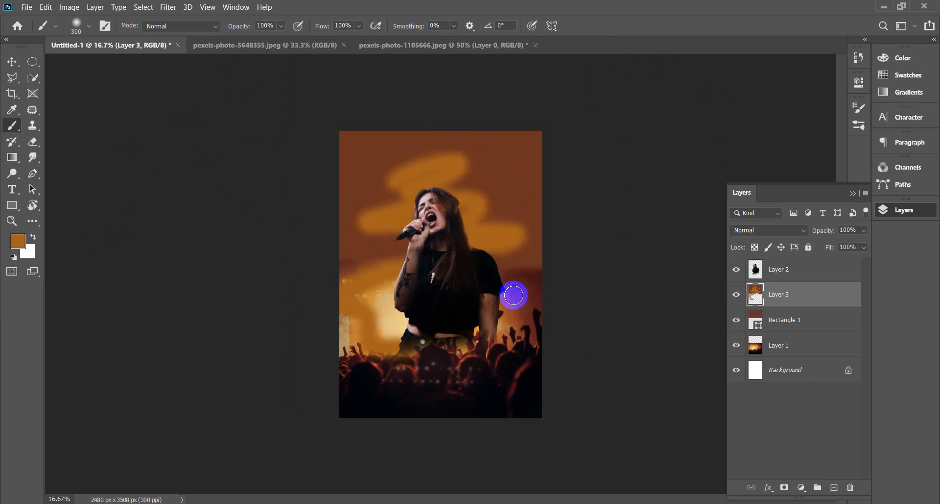
key("ctrl+z")
mouse_move(459, 154)
left_mouse_down()
mouse_move(427, 187)
mouse_move(463, 207)
mouse_move(448, 244)
left_mouse_up()
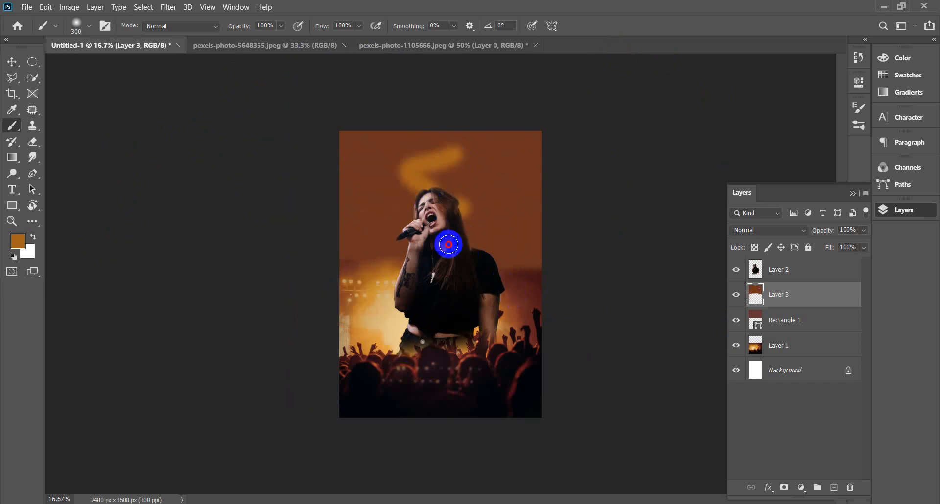
Merge Layer 3, Rectangle 1 and Layer 1 into a single layer and hide the merged layer.
left_click(11, 61)
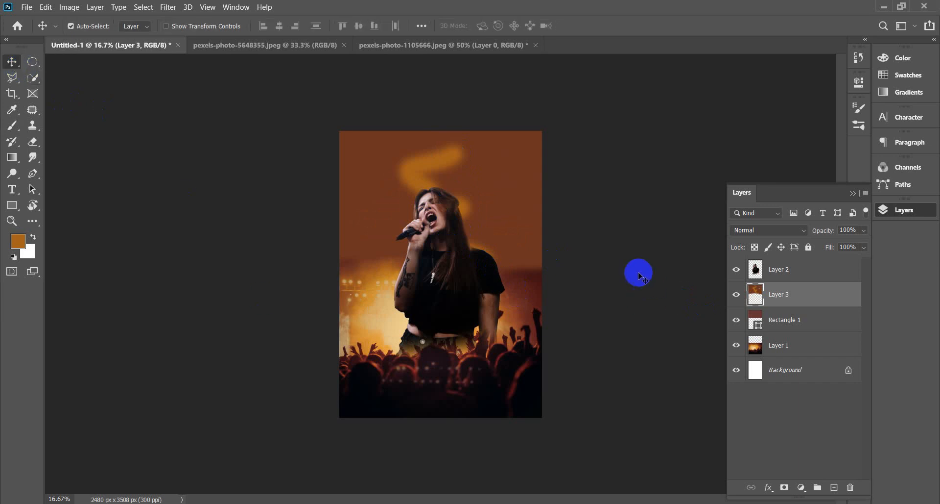
left_click(792, 322, "shift")
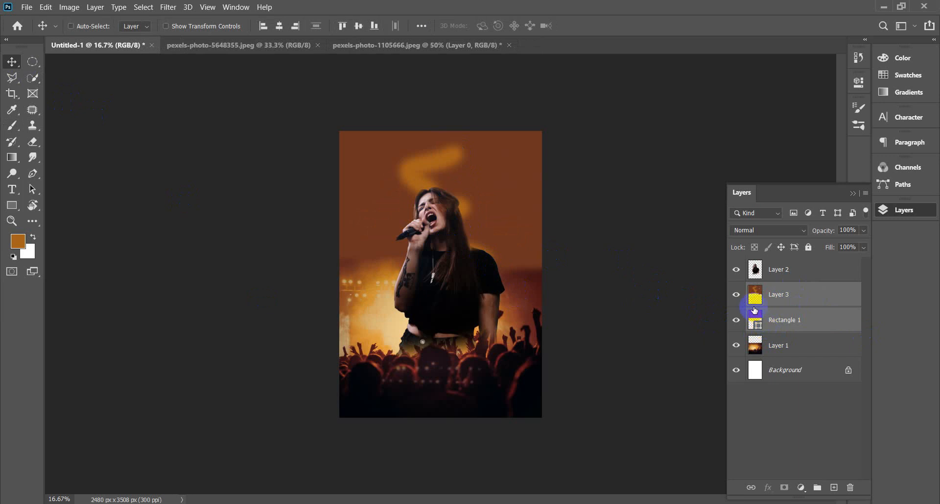
key("ctrl+e")
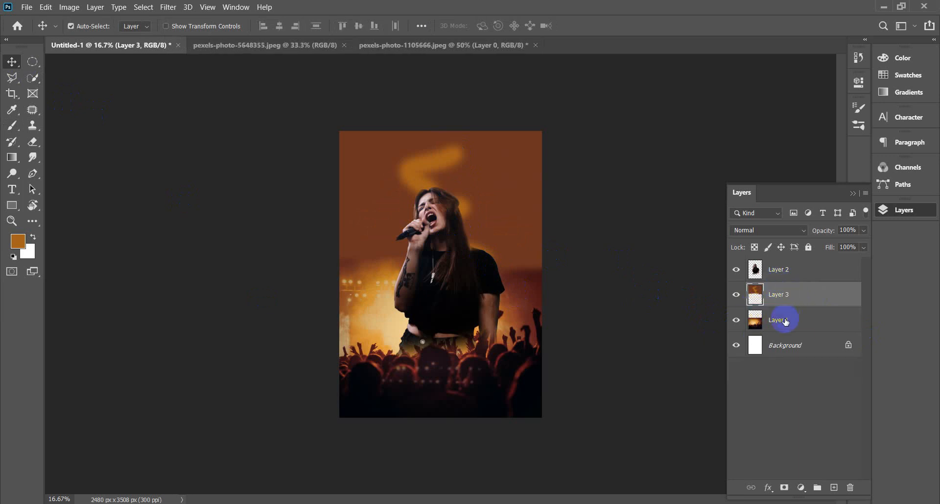
left_click(786, 321, "shift")
key("ctrl+e")
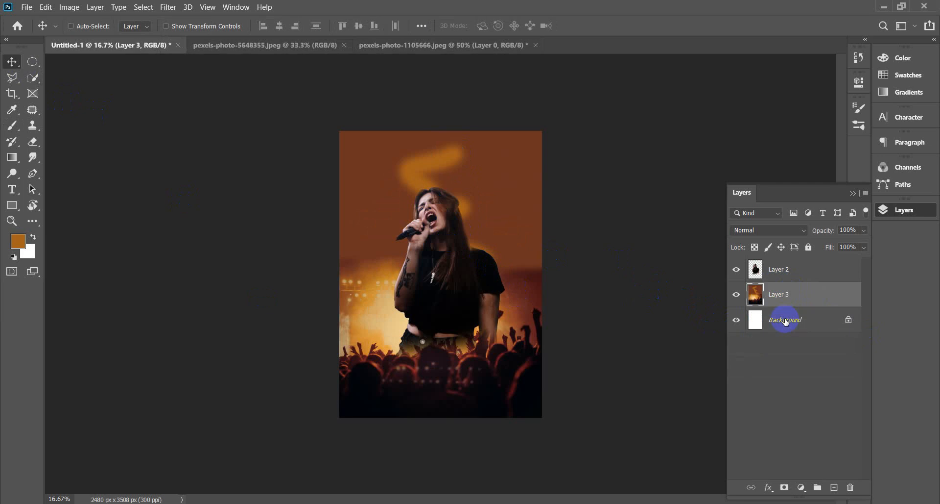
left_click(735, 295)
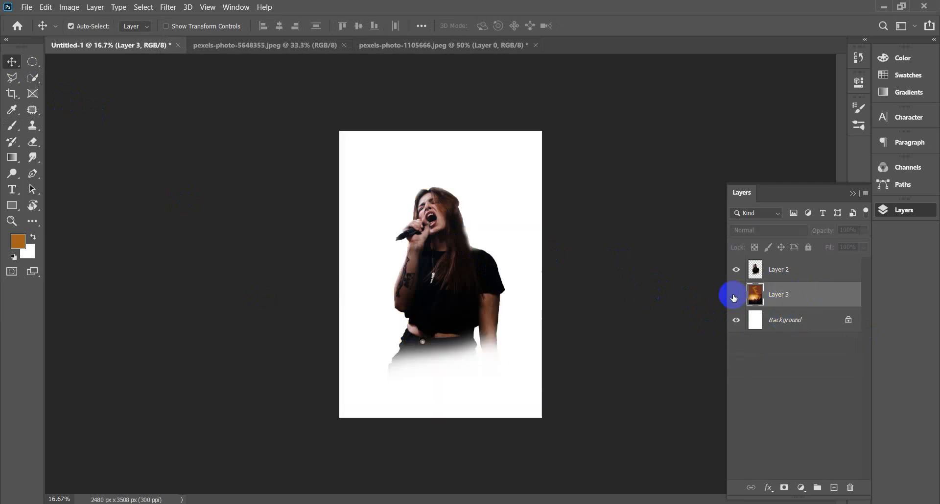
Make the merged Layer 3 visible again and check the background alone by briefly hiding the singer on Layer 2.
left_click(735, 295)
left_click(738, 270)
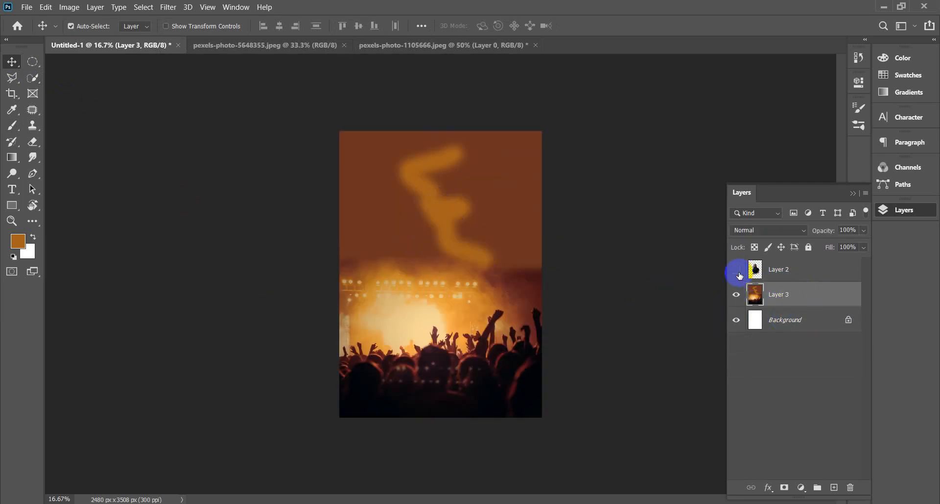
left_click(737, 270)
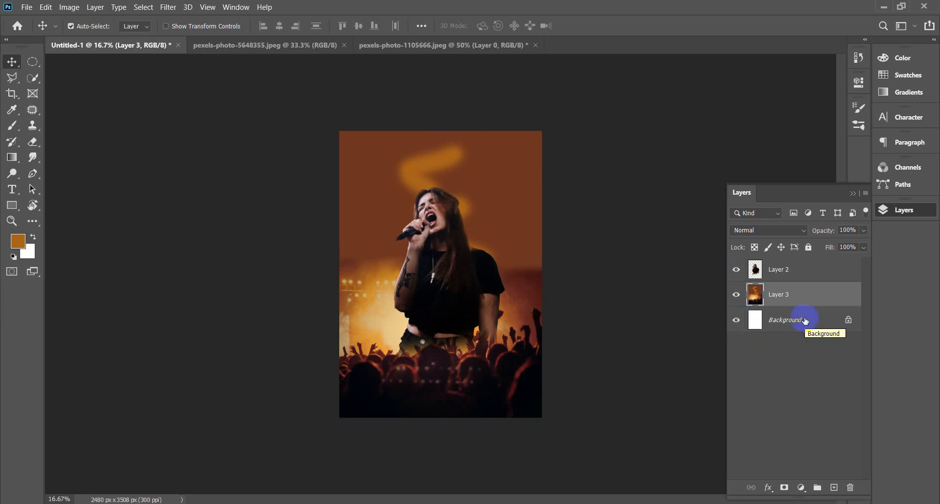
Enlarge the soft brush to 1600 px and add a new empty layer above the singer's Layer 2.
left_click(794, 269)
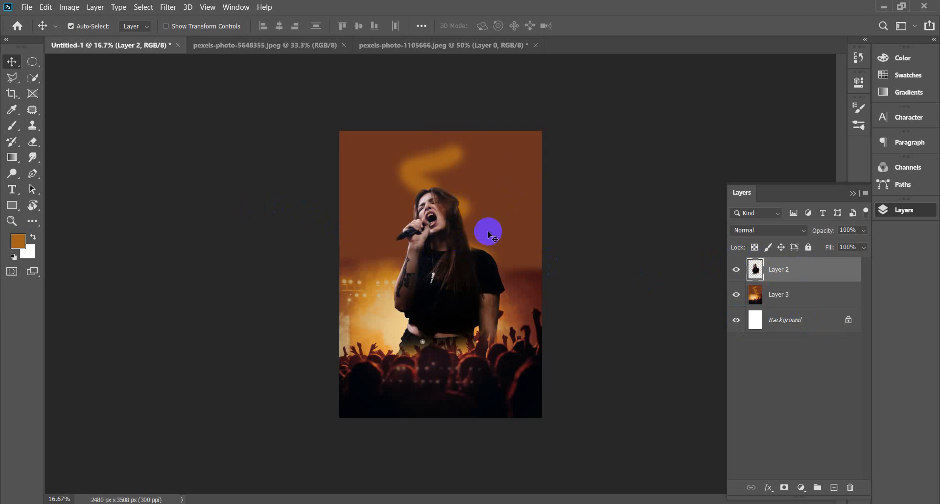
left_click(11, 126)
left_click(42, 128)
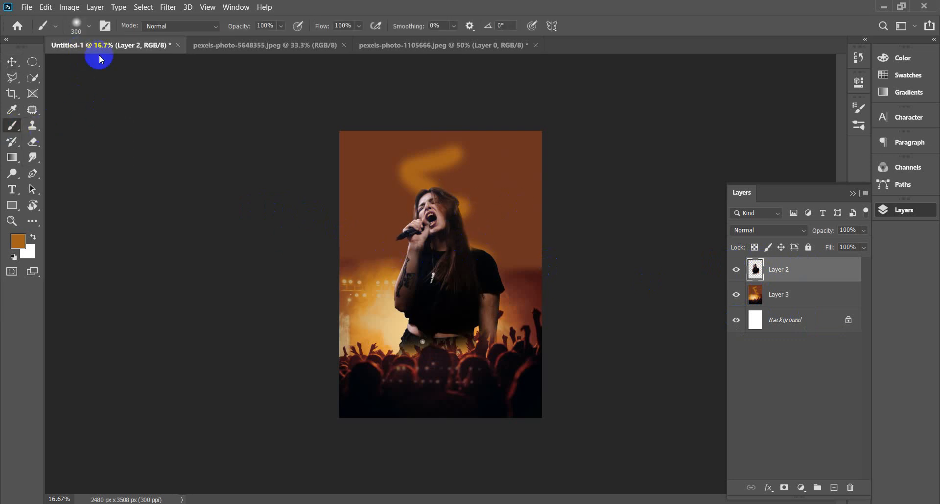
left_click(89, 28)
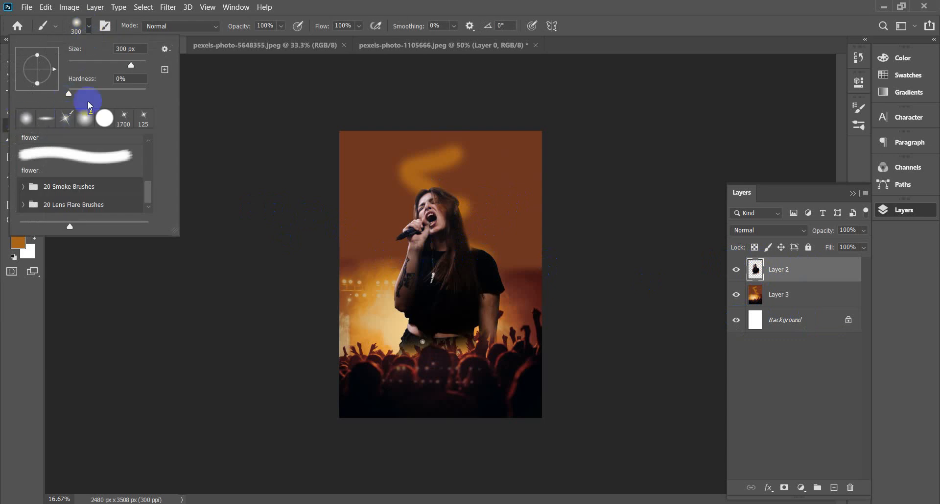
left_click(599, 18)
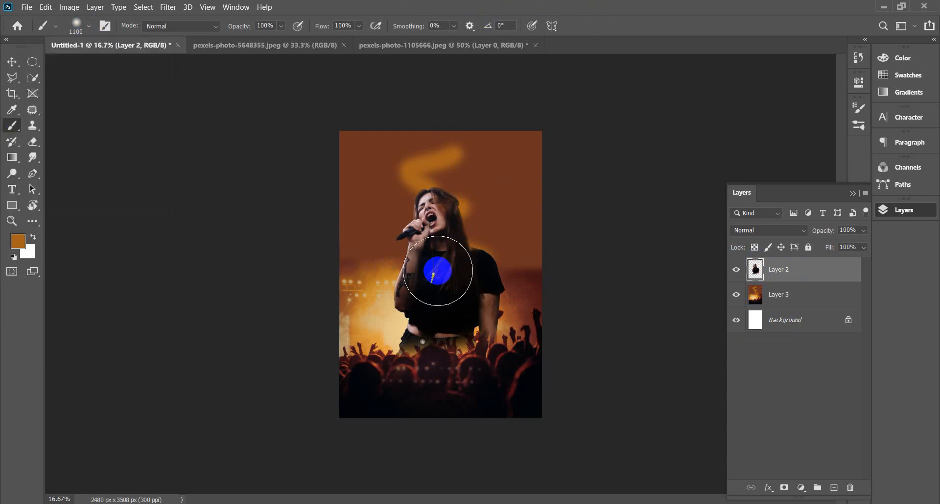
key("bracketright")
key("bracketright")
key("bracketright")
key("bracketright")
key("bracketright")
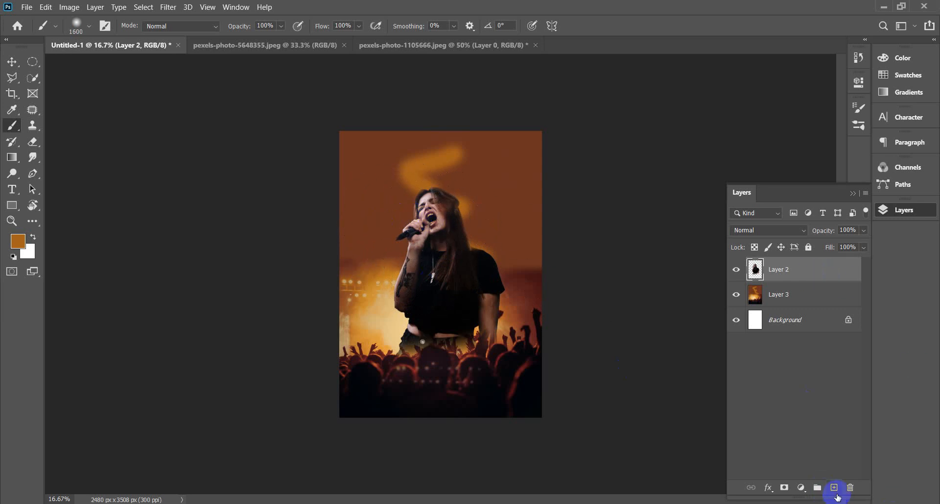
left_click(834, 488)
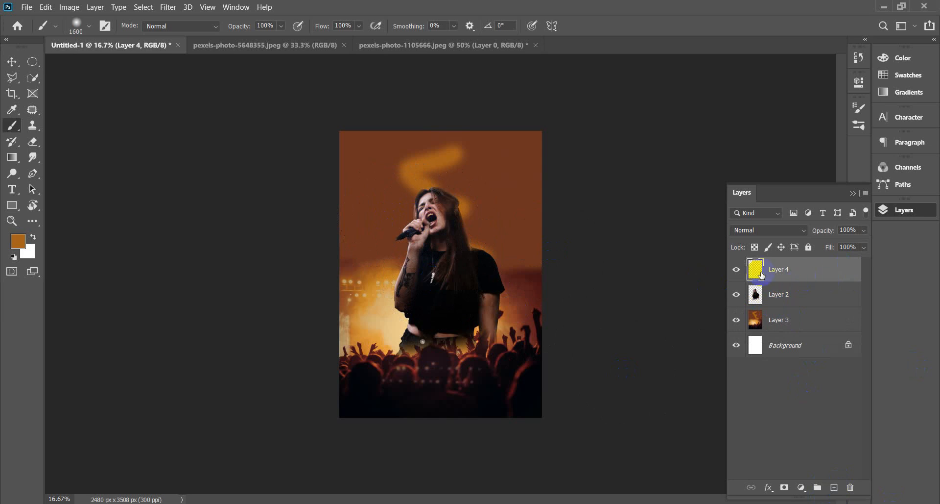
Set the foreground color to bright magenta and dab a large soft spot beside the singer's face and microphone on Layer 4.
left_click(17, 241)
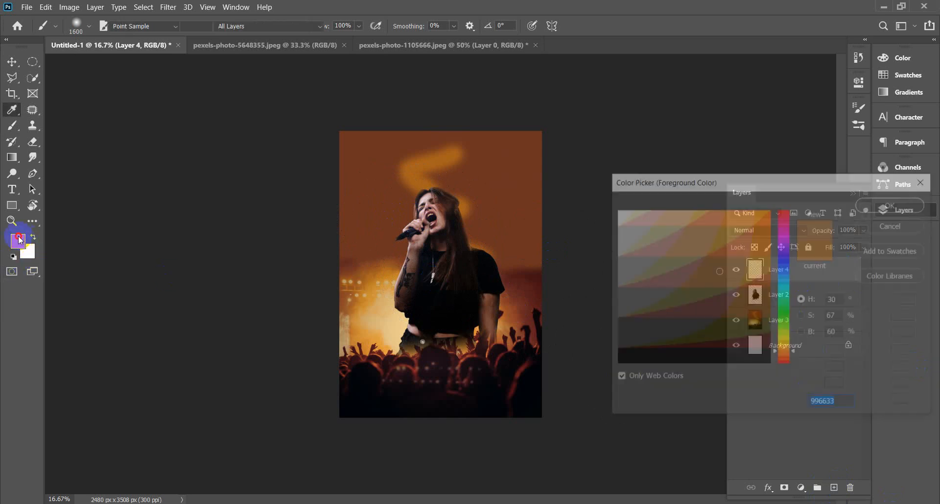
left_click(784, 235)
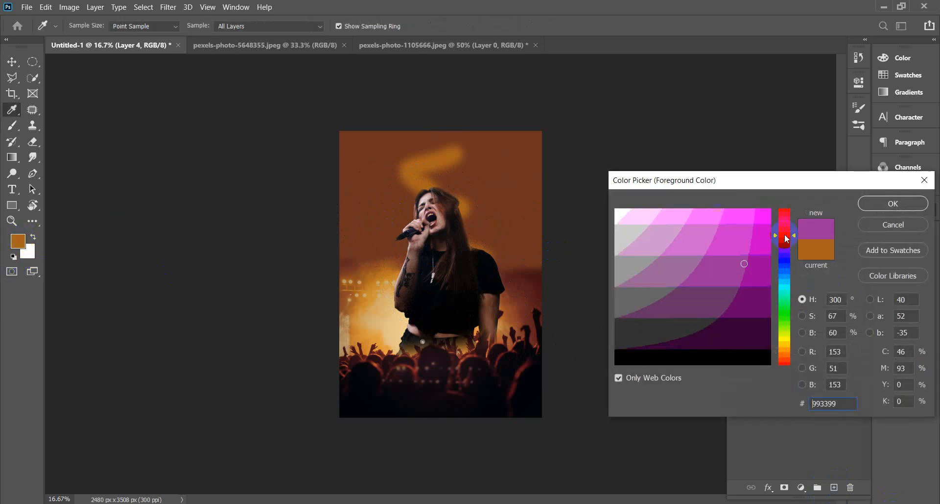
left_click(770, 210)
left_click(893, 203)
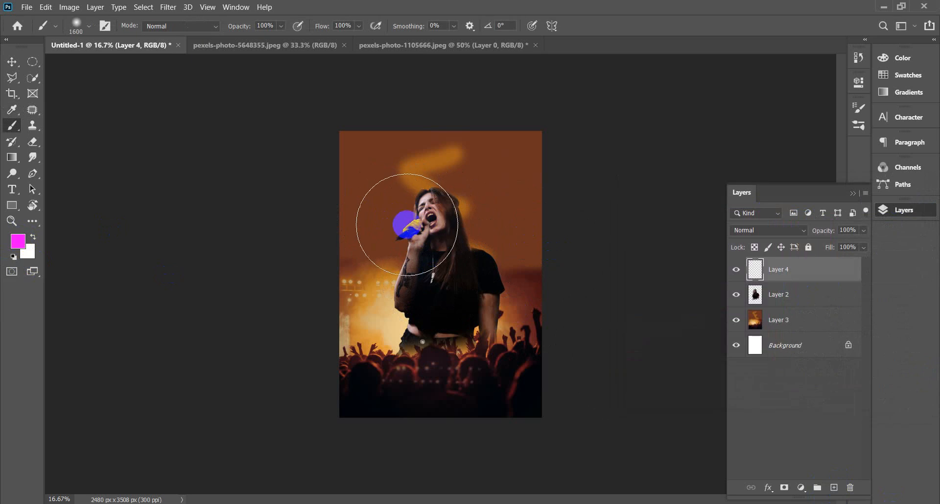
left_click(376, 213)
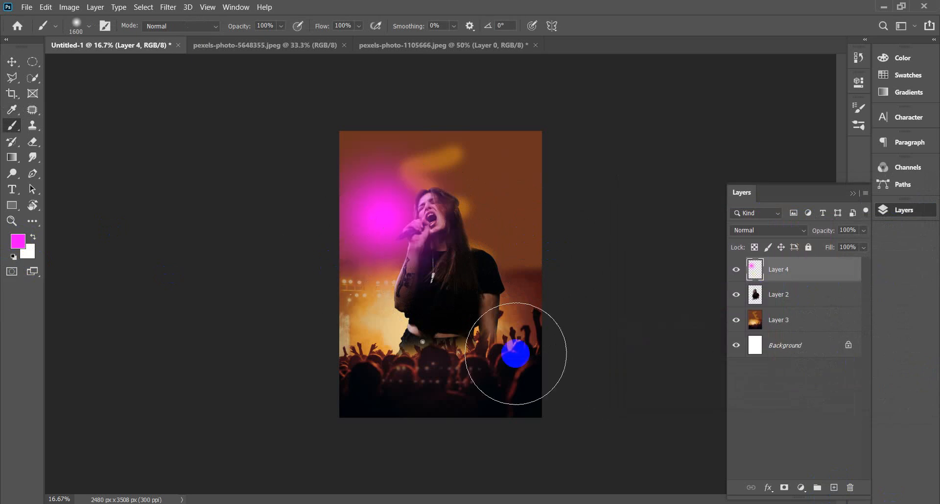
Change the foreground color to dark blue 000099 and dab soft spots over the singer's lowered forearm and beside the back of her head.
left_click(19, 240)
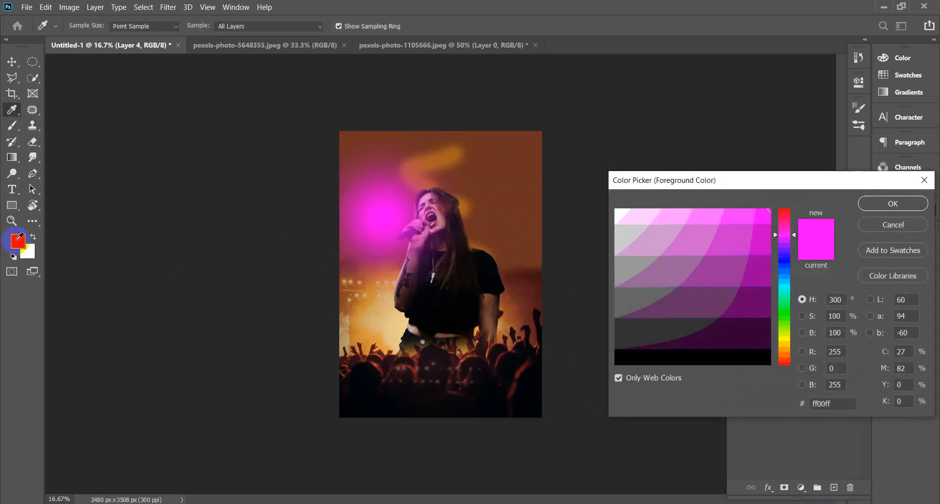
left_click_drag(794, 236, 792, 259)
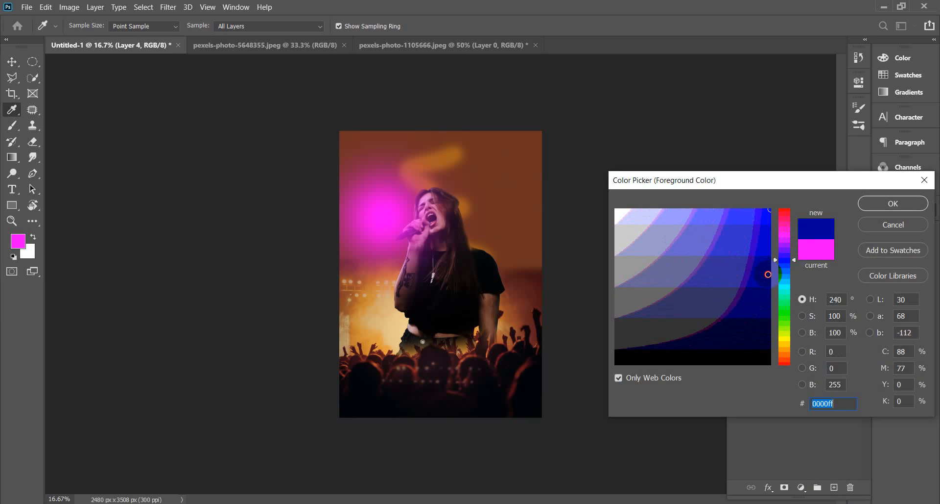
left_click(893, 203)
key("b")
left_click(494, 335)
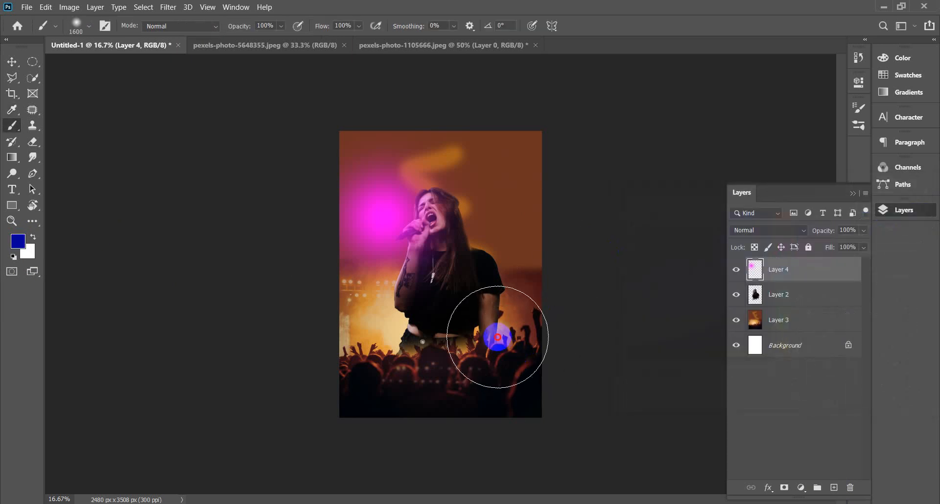
left_click(490, 192)
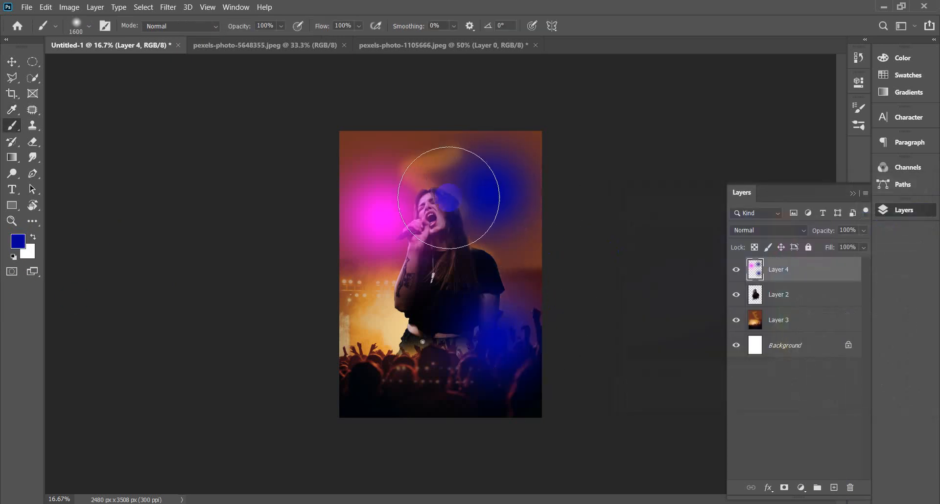
key("ctrl+z")
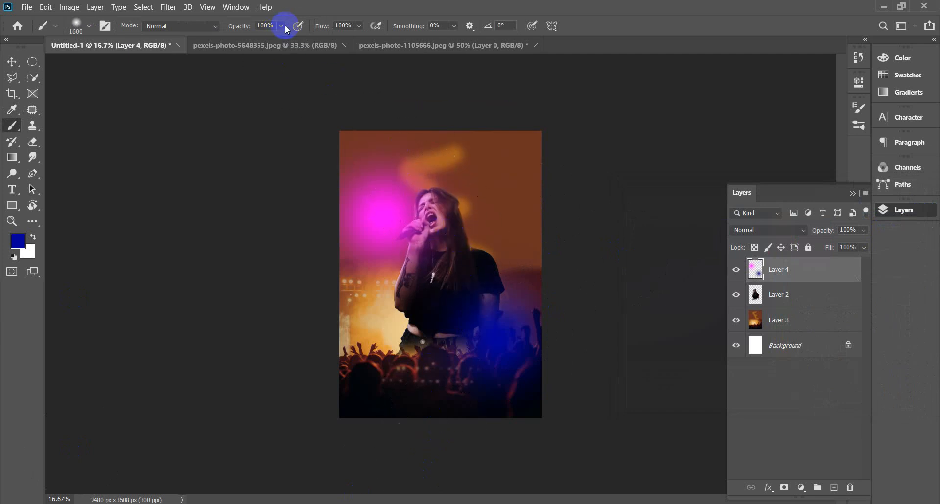
left_click(485, 199)
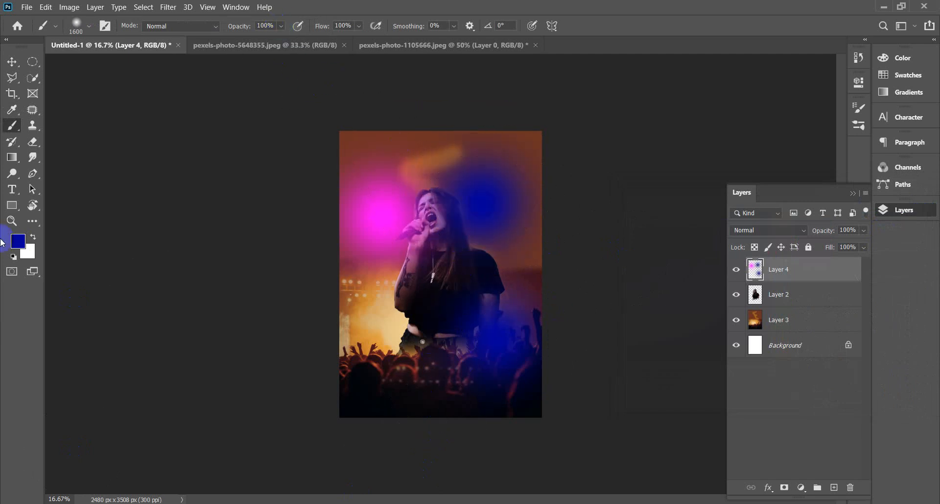
Change the foreground color to bright yellow and dab soft spots over the singer's waist on the microphone side and her opposite shoulder.
left_click(31, 249)
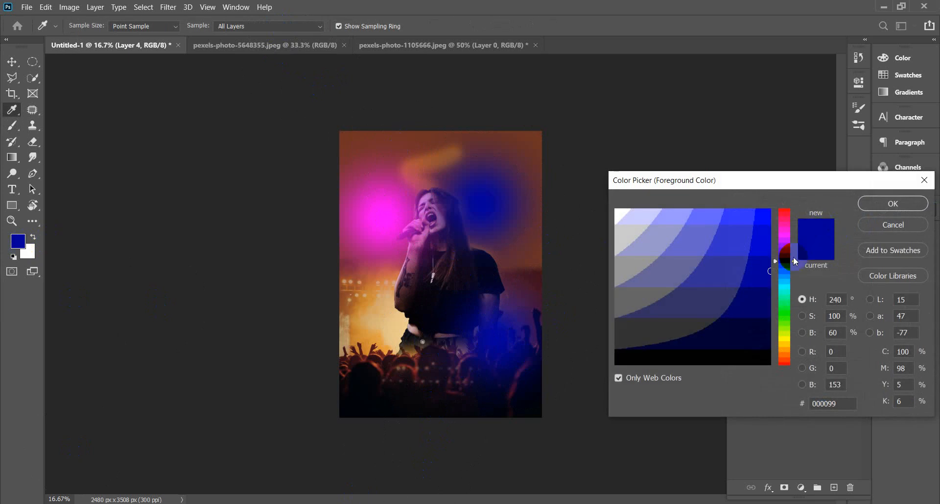
left_click_drag(796, 265, 795, 340)
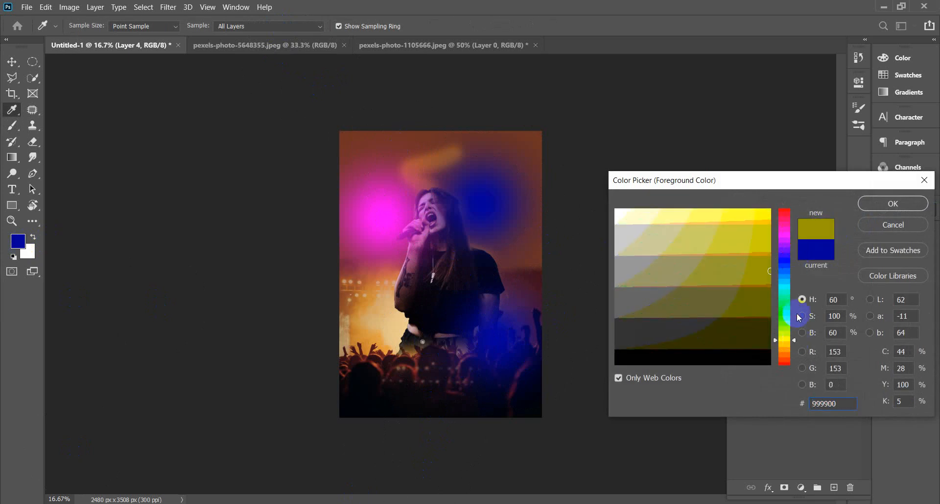
left_click(769, 209)
left_click(876, 204)
key("b")
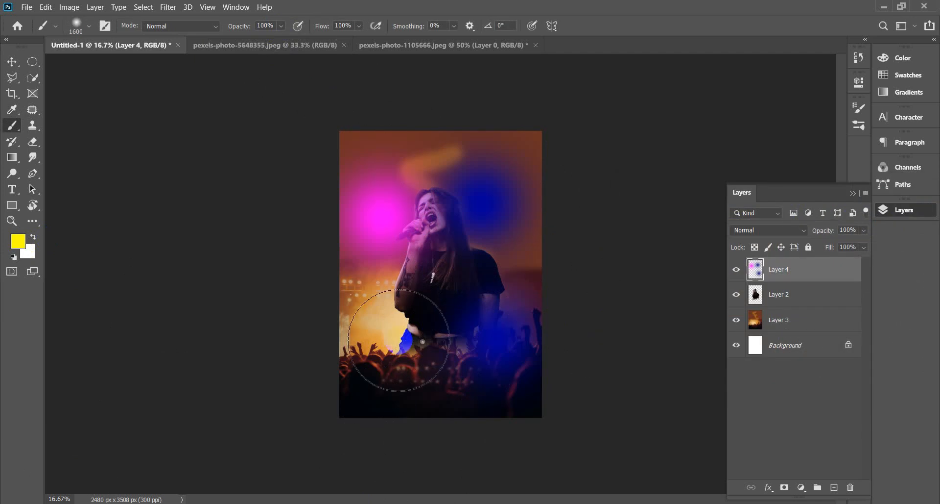
left_click(401, 319)
mouse_move(401, 319)
left_mouse_down()
mouse_move(367, 291)
mouse_move(406, 344)
mouse_move(398, 325)
left_mouse_up()
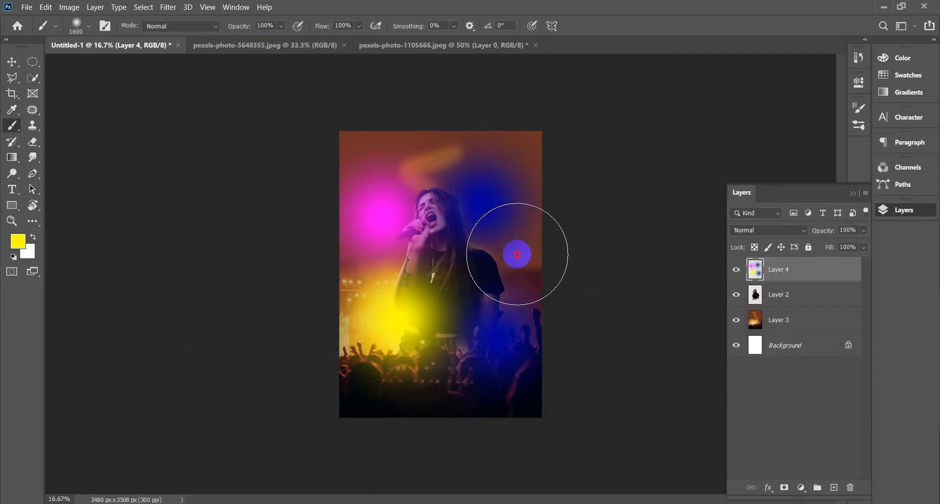
left_click(516, 252)
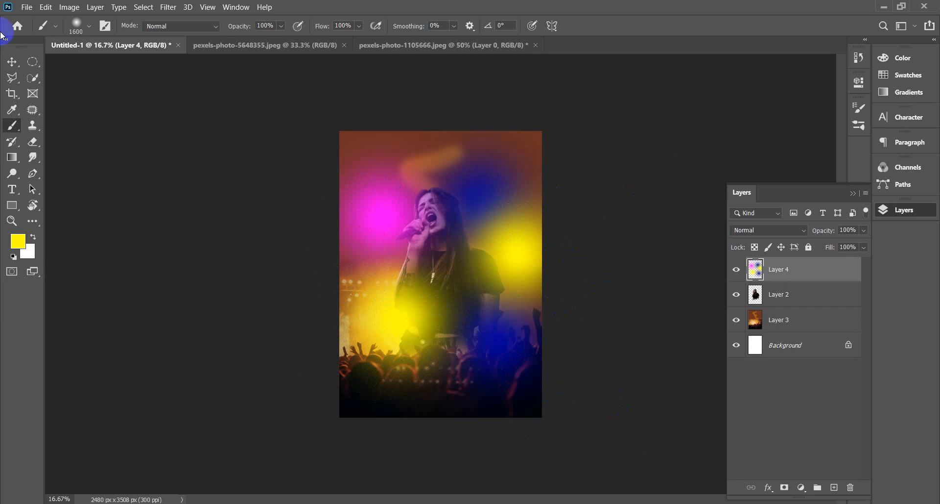
Clip the color-spot Layer 4 to the singer on Layer 2 and set its blend mode to Overlay.
left_click(18, 59)
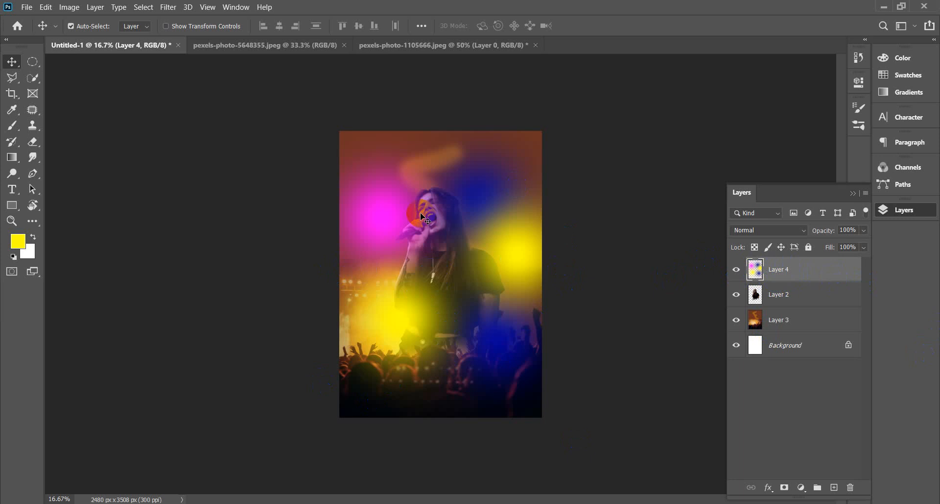
left_click(801, 281, "alt")
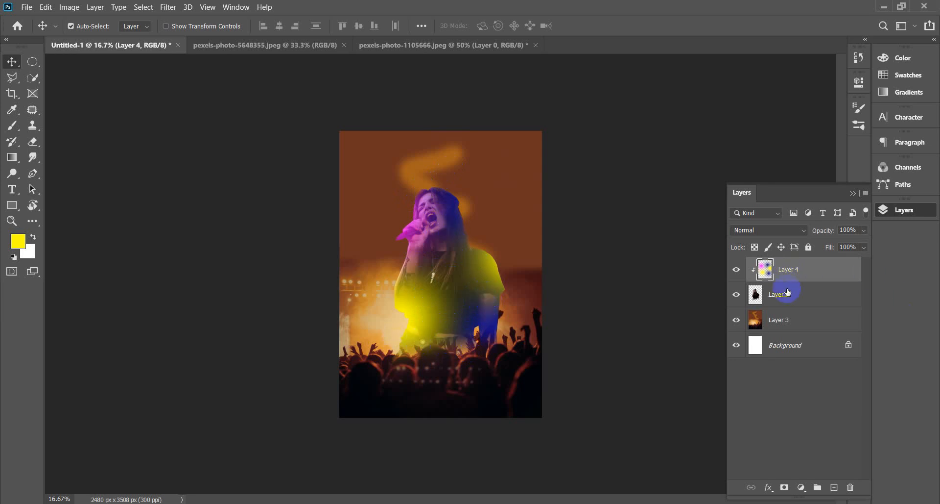
key("ctrl+alt+g")
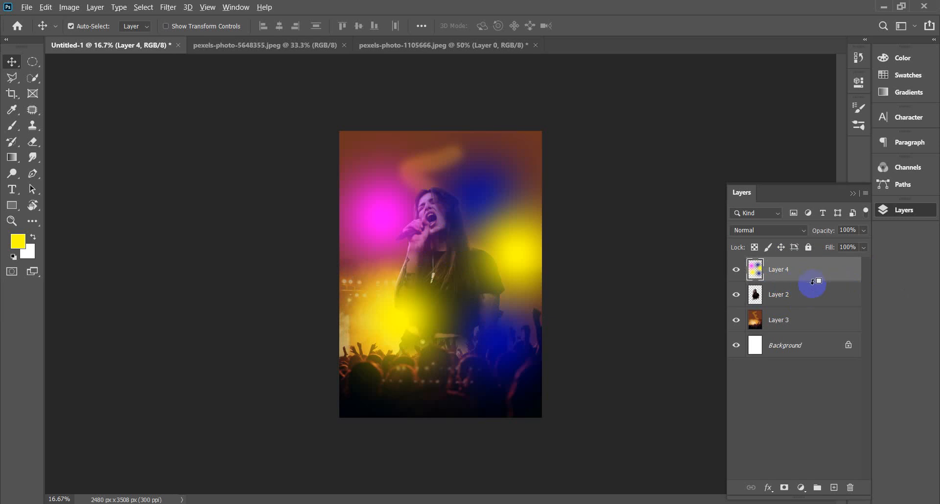
left_click(812, 281, "alt")
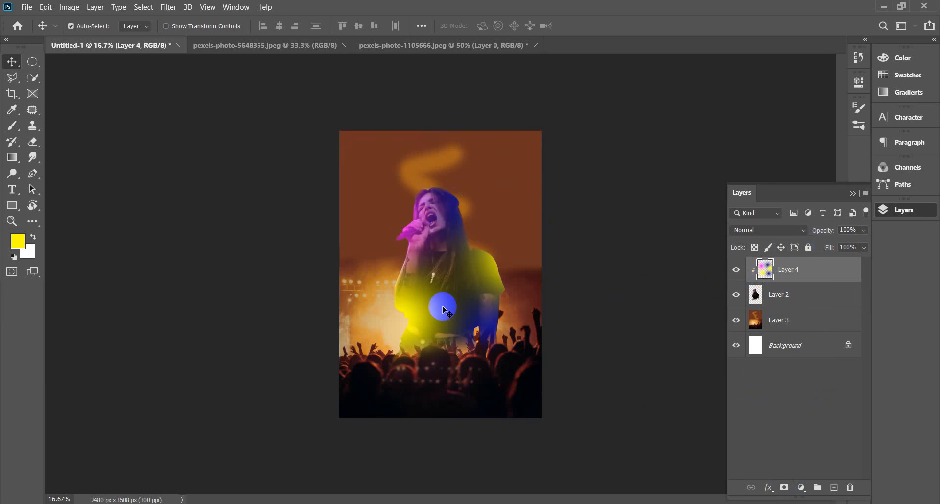
mouse_move(803, 232)
left_mouse_down()
mouse_move(752, 251)
mouse_move(745, 485)
mouse_move(742, 359)
left_mouse_up()
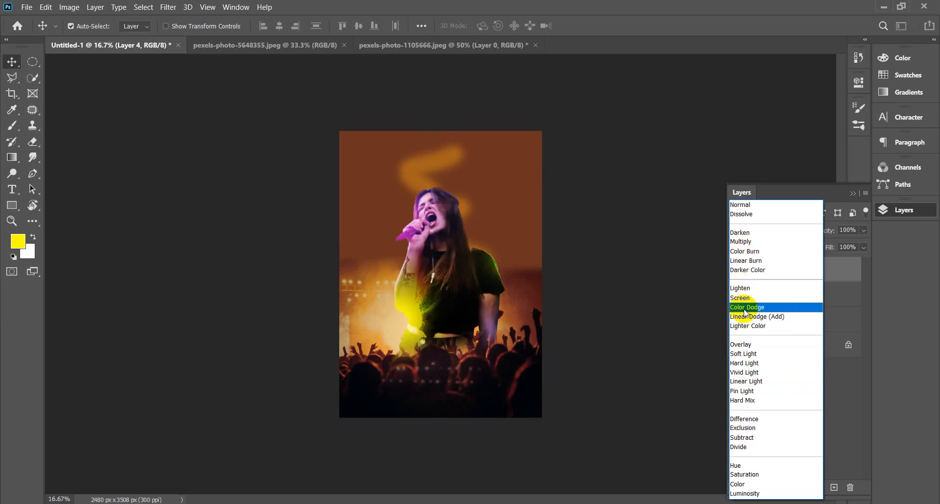
left_click(748, 345)
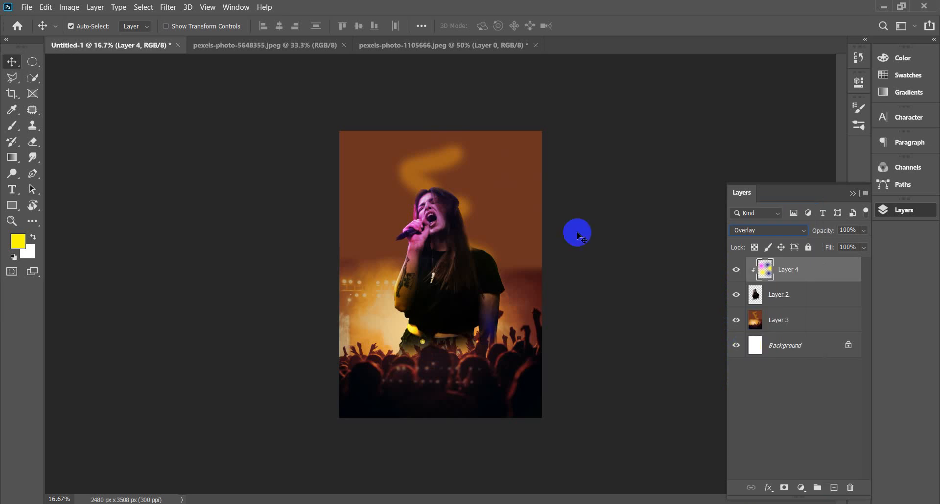
Release Layer 4's clipping mask and brush more yellow over the singer's torso and lowered arm.
right_click(793, 269)
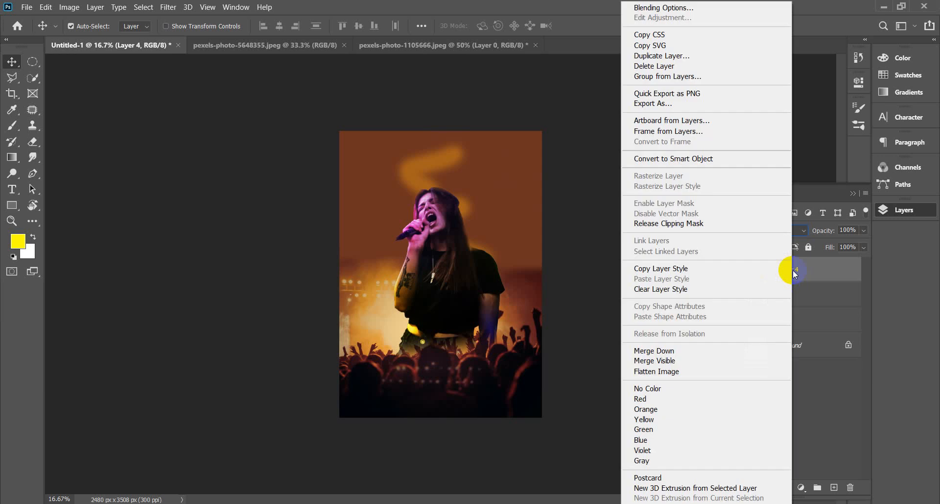
left_click(684, 225)
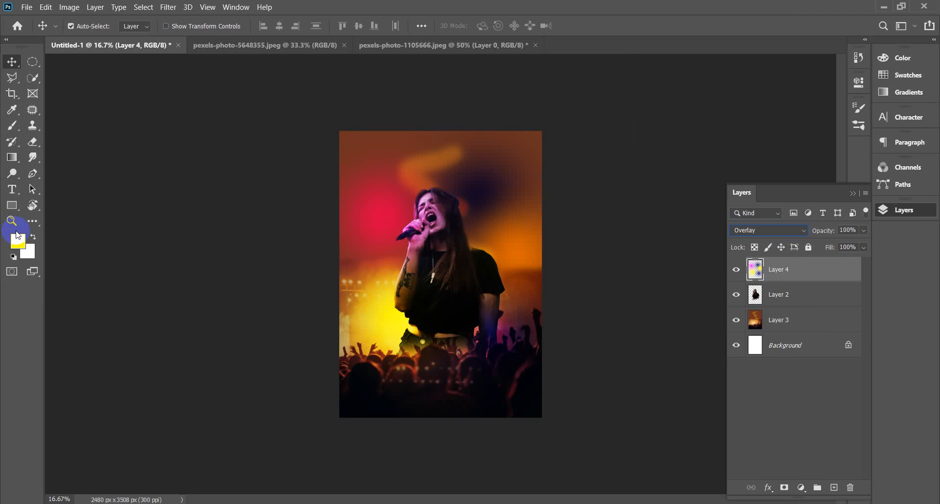
left_click(12, 129)
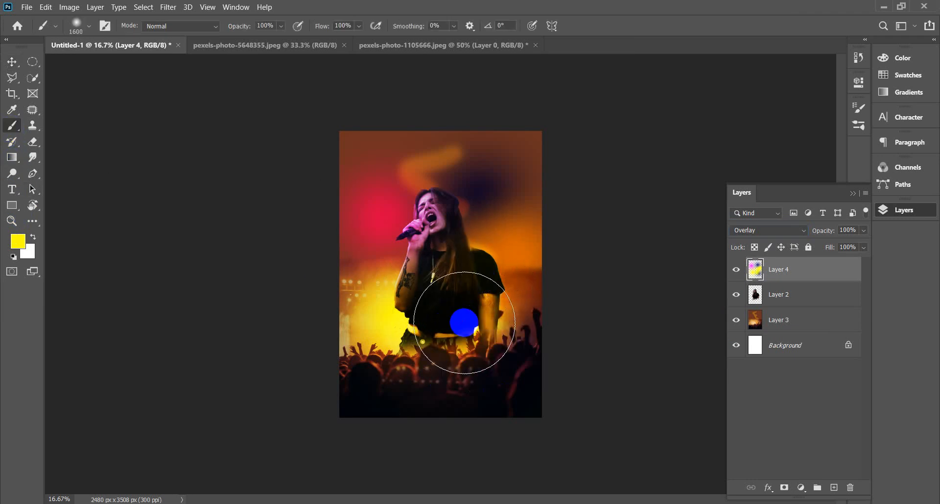
left_click(12, 61)
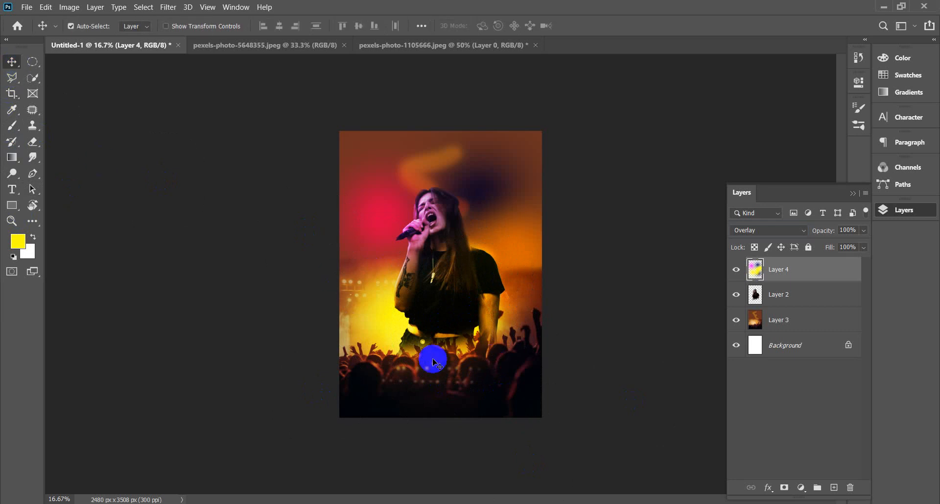
Clip Layer 4 to the singer's layer again and add a new empty layer above it.
left_click(808, 282, "alt")
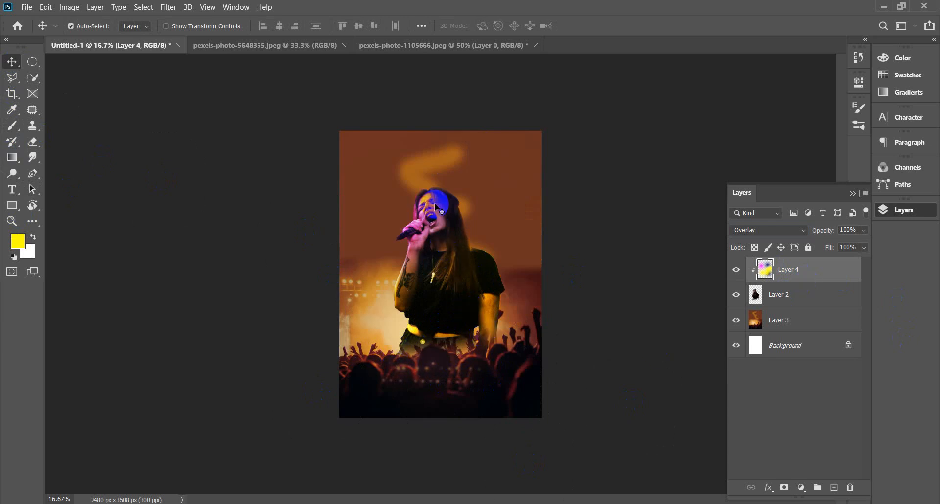
left_click(835, 487)
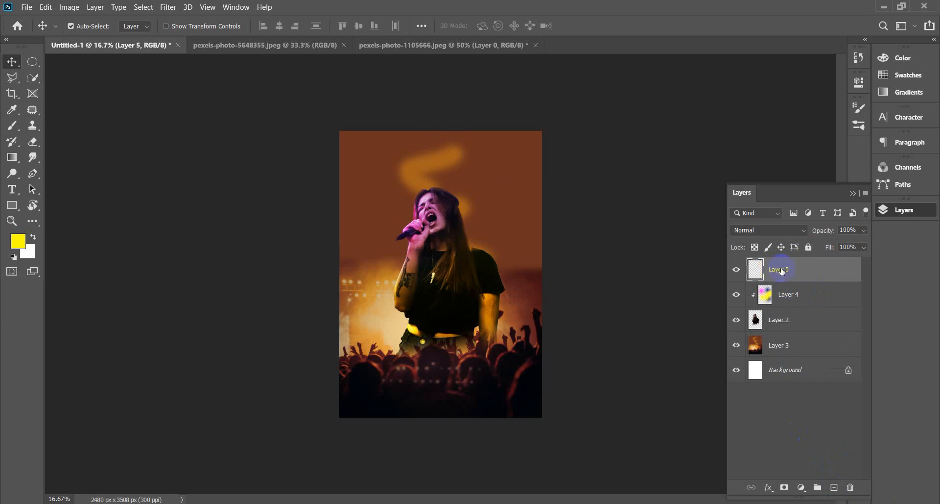
Choose a pink-to-purple gradient from the Purples presets and try it as a radial fill on Layer 5.
left_click(12, 157)
left_click(117, 27)
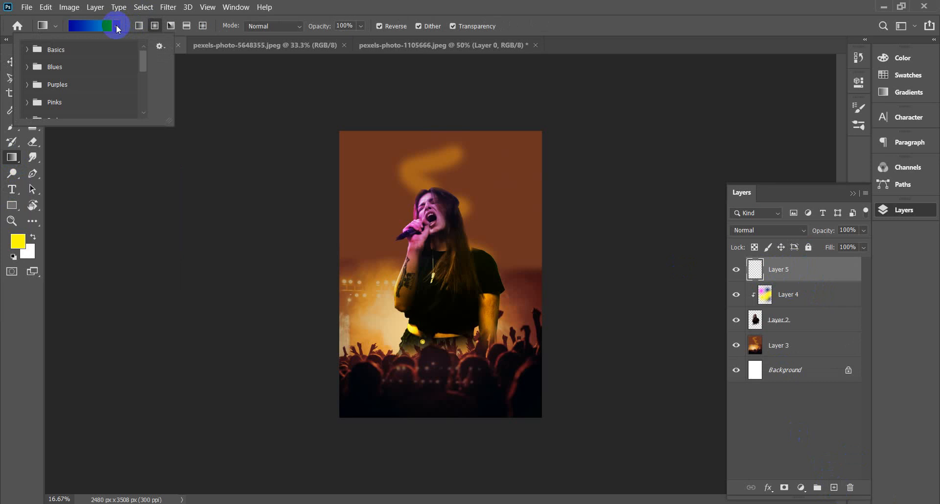
left_click(41, 87)
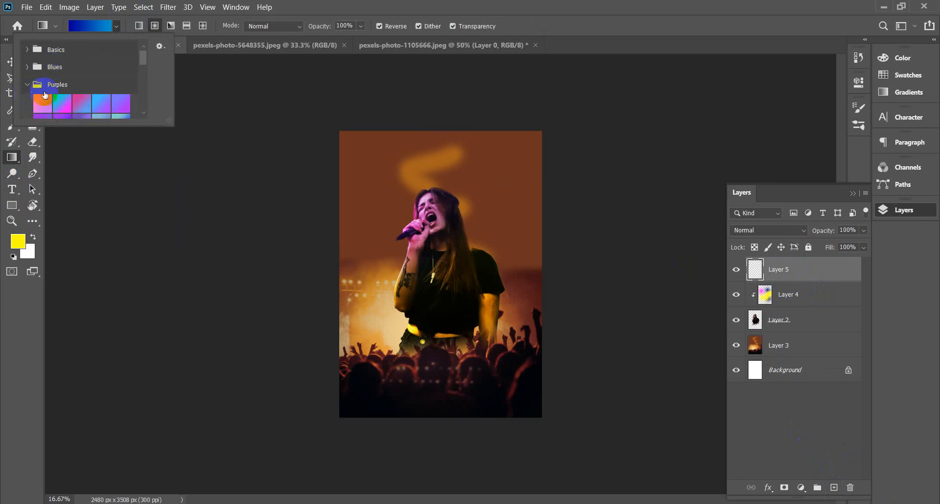
scroll(107, 100, "down", 5)
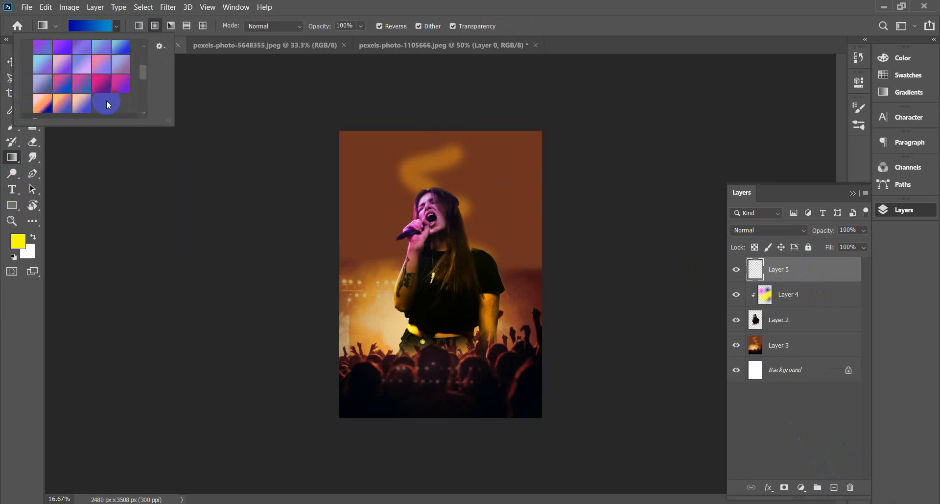
left_click(101, 82)
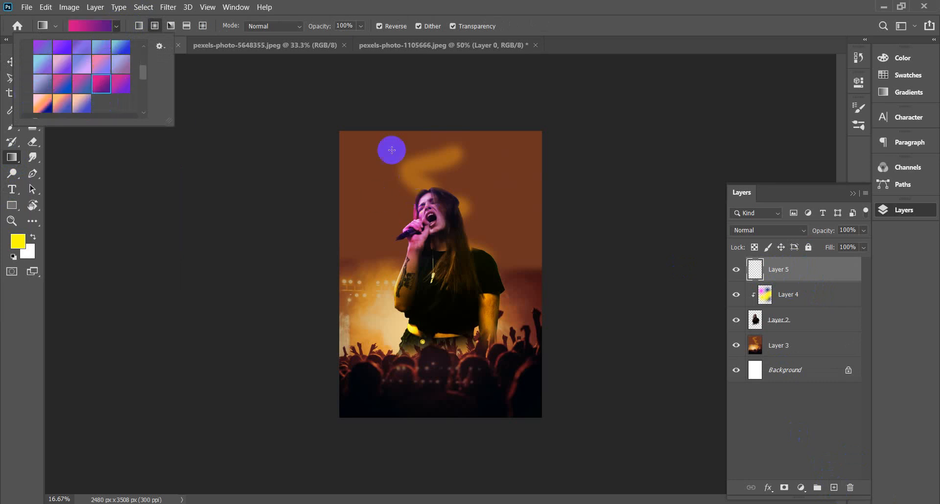
left_click_drag(411, 132, 404, 411)
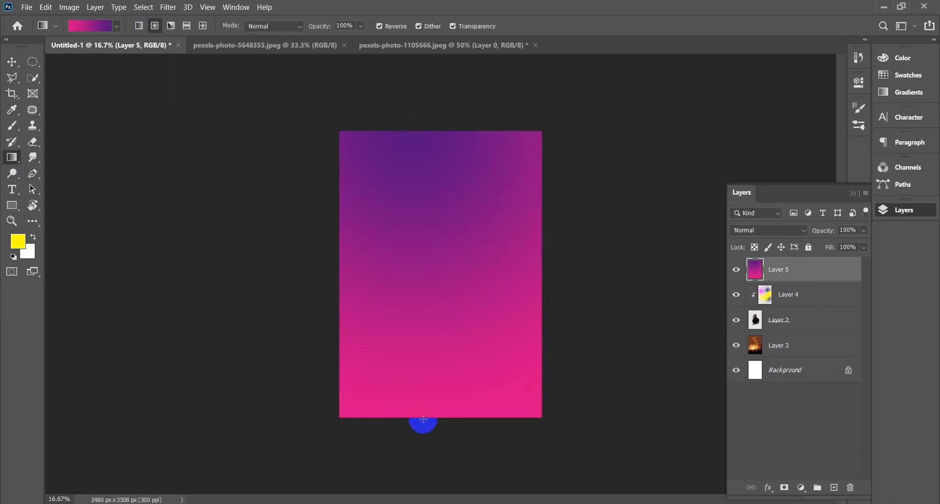
left_click_drag(423, 420, 422, 129)
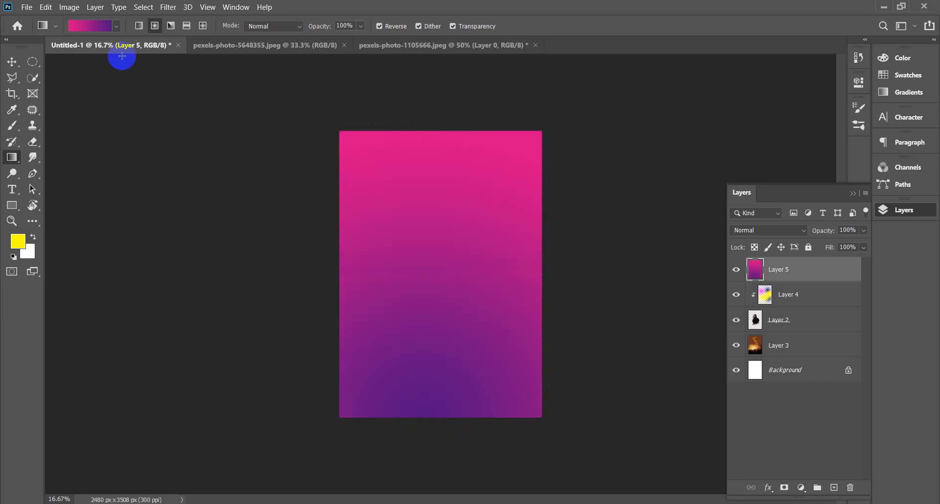
Refill Layer 5 with a linear version of the gradient, running from purple at the poster's bottom to pink at its top.
left_click(140, 29)
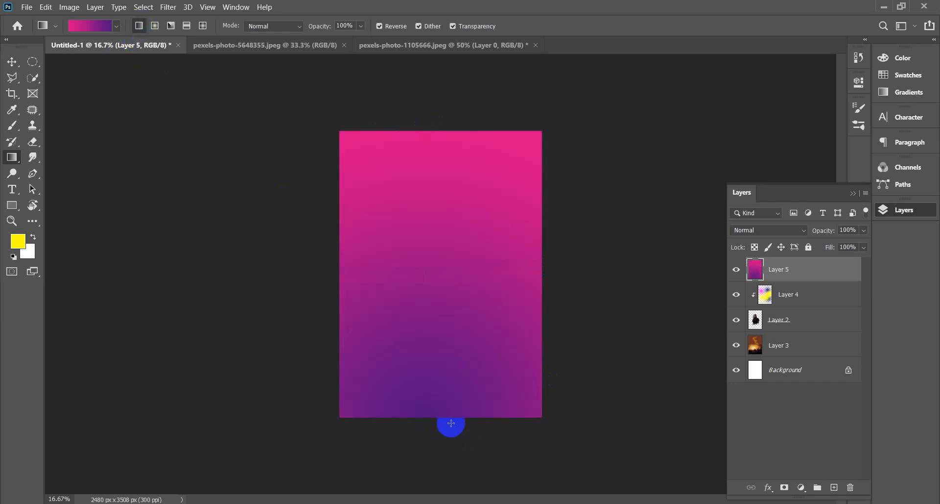
left_click_drag(439, 424, 435, 131)
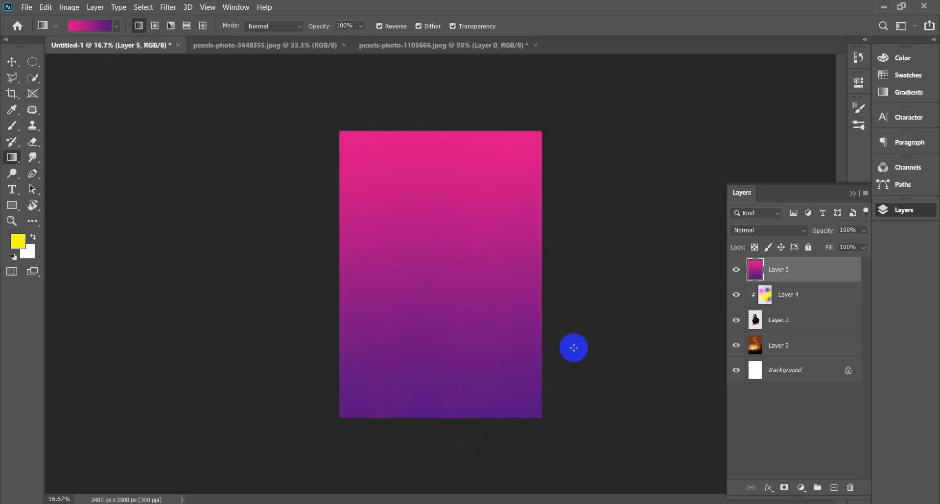
left_click(12, 62)
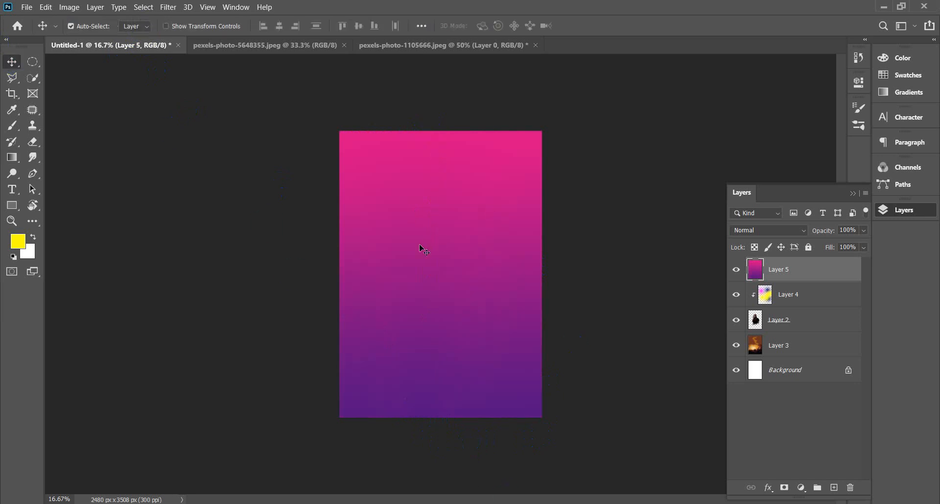
Try the Vivid Light blend mode on the gradient Layer 5 and inspect the poster.
left_click(809, 245)
left_click(807, 232)
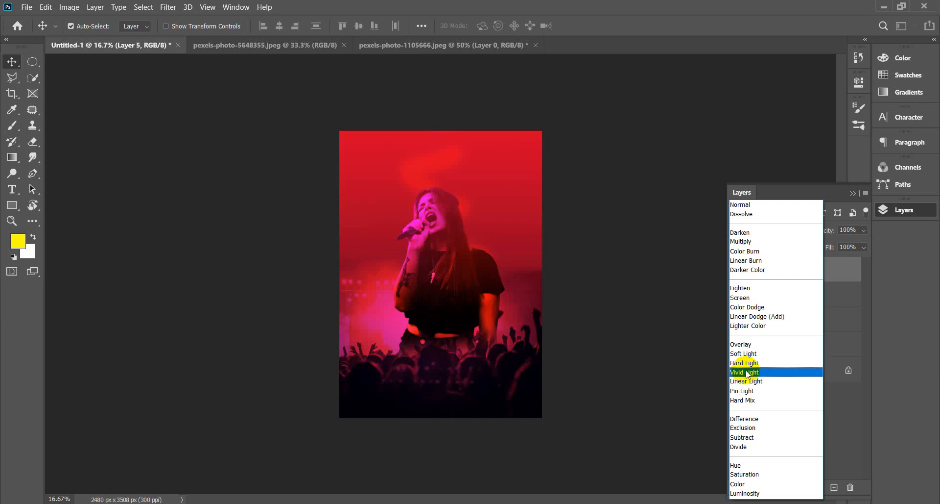
left_click(746, 372)
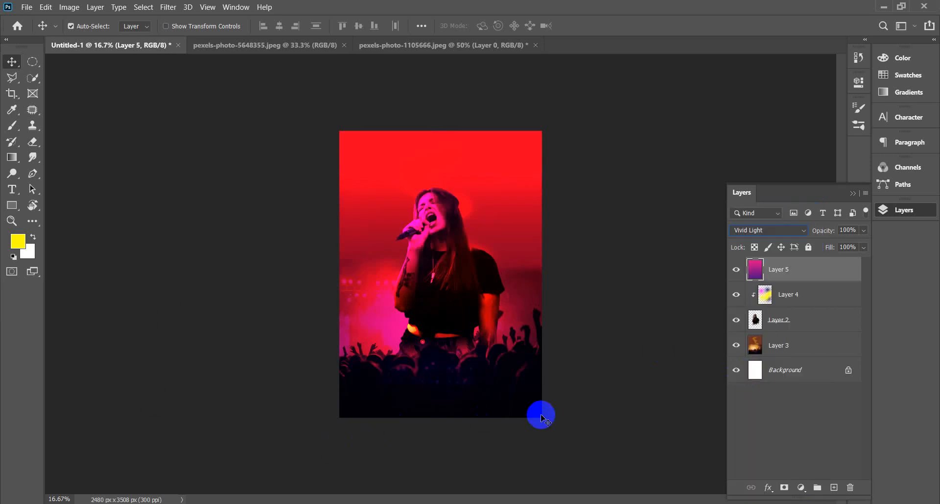
key("ctrl+plus")
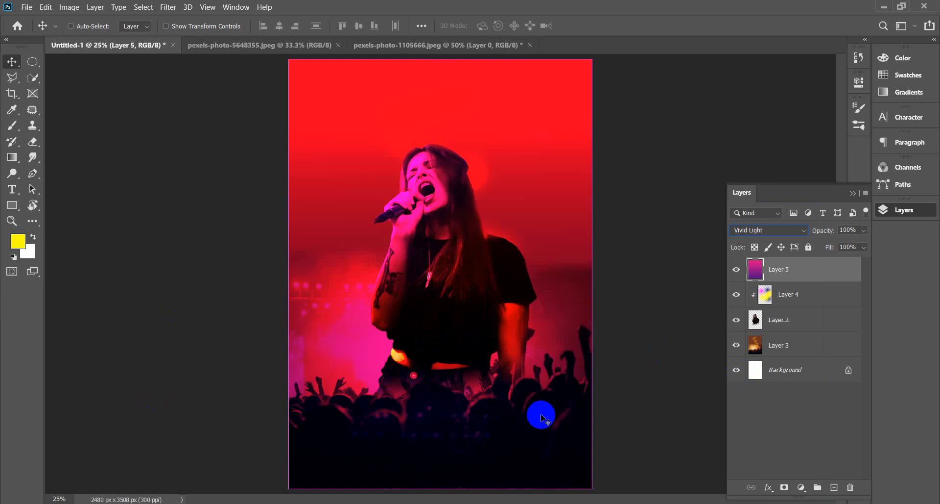
key("ctrl+minus")
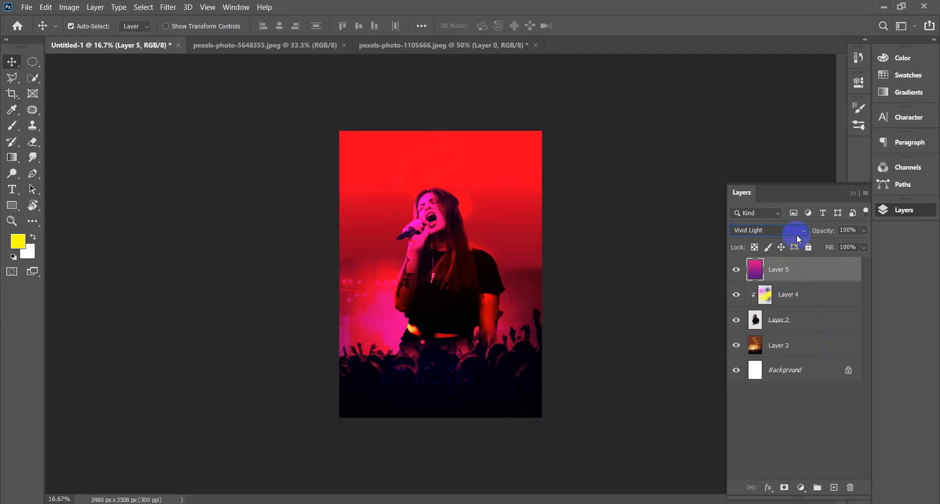
Set the gradient Layer 5's blend mode to Overlay.
left_click(802, 235)
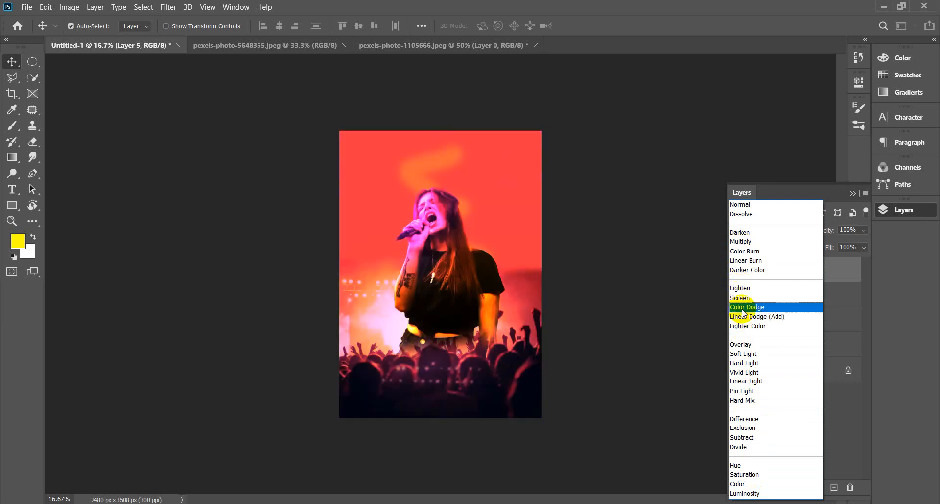
left_click(742, 345)
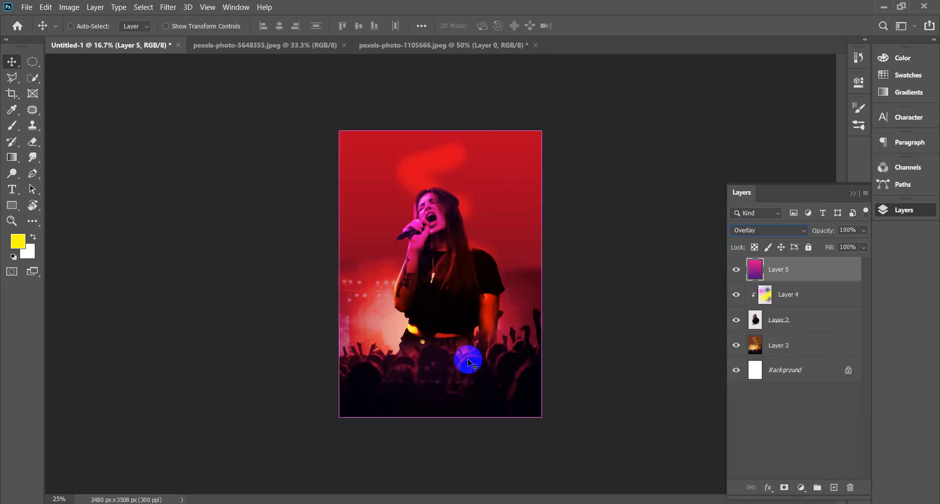
key("ctrl+plus")
key("ctrl+minus")
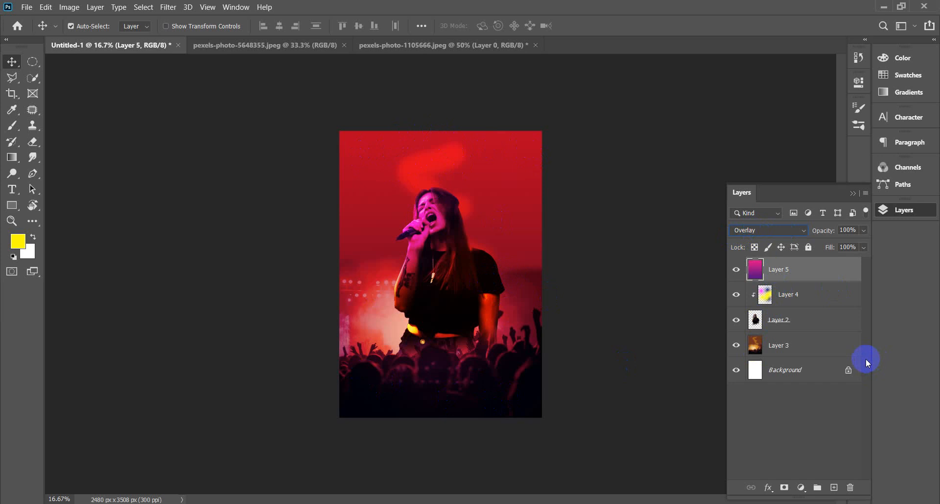
Toggle the visibility of Layers 3, 2, 4 and 5 in turn to compare what each contributes to the poster.
left_click(778, 347)
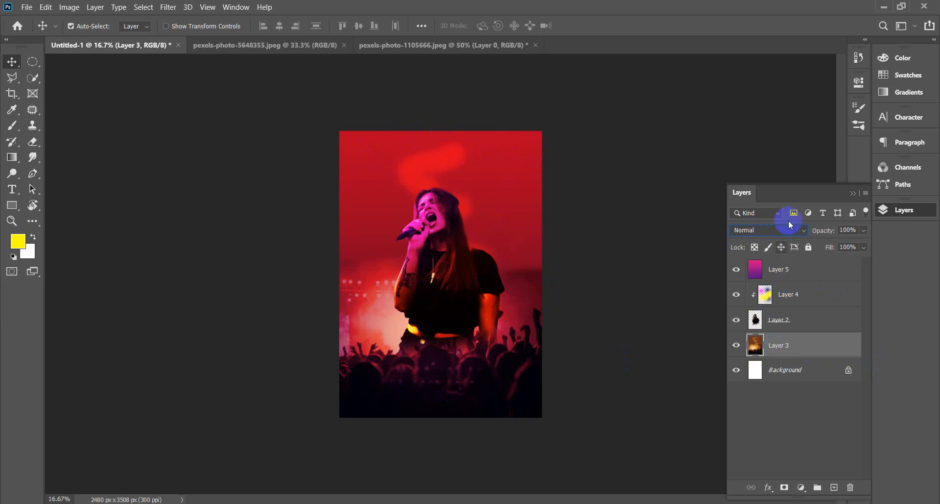
left_click(780, 270)
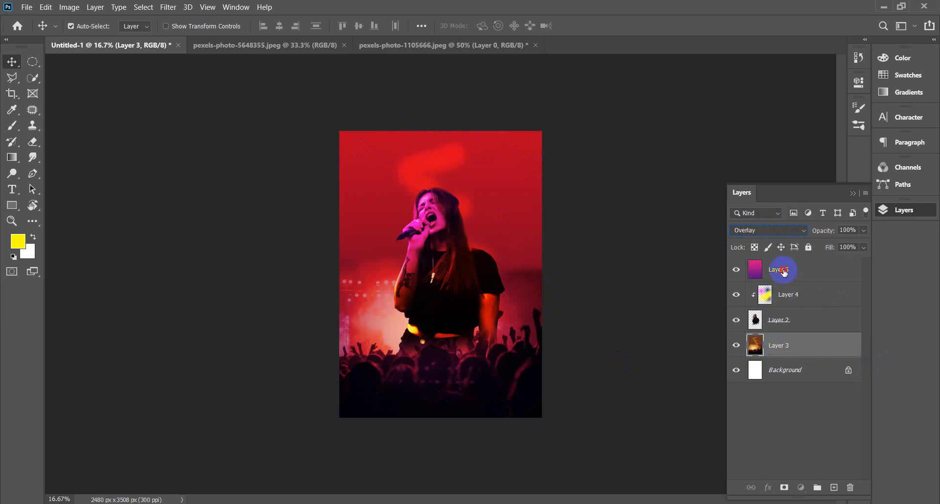
left_click(777, 344)
left_click(736, 347)
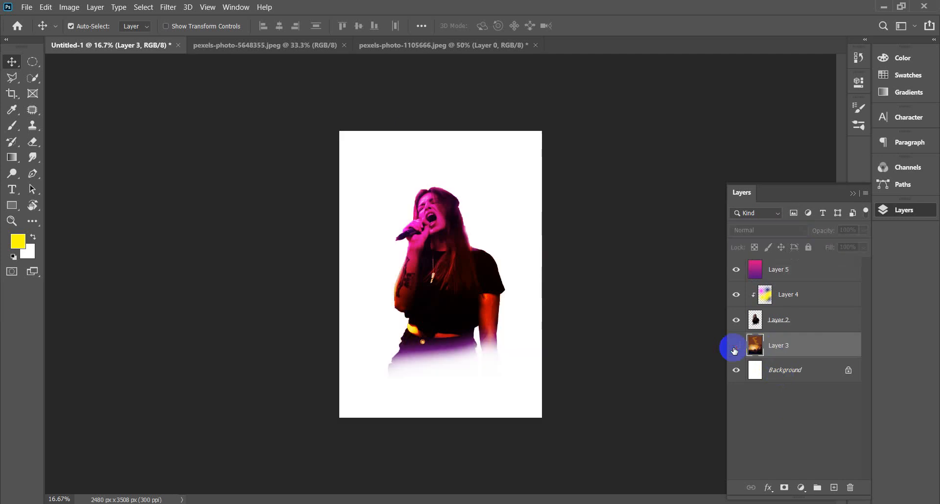
left_click(735, 349)
left_click(737, 320)
left_click(737, 320)
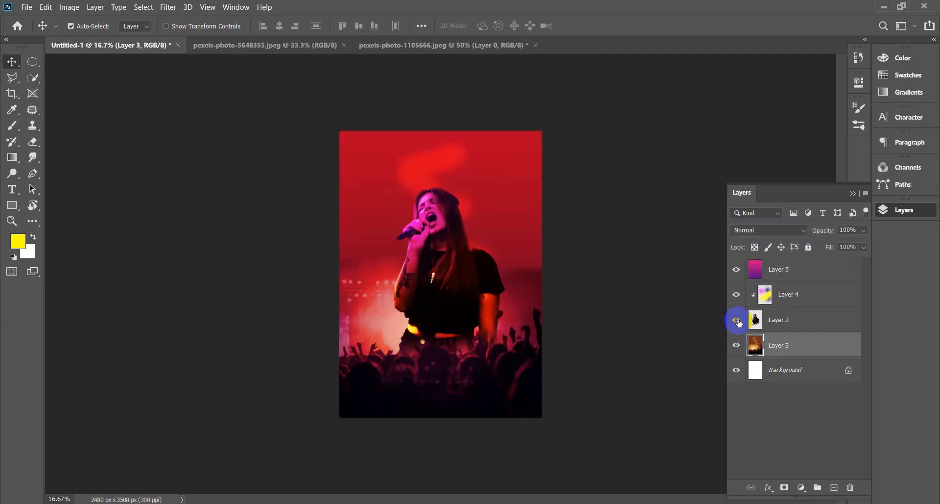
left_click(736, 296)
left_click(735, 297)
left_click(735, 298)
left_click(735, 296)
left_click(735, 296)
left_click(735, 296)
left_click(735, 298)
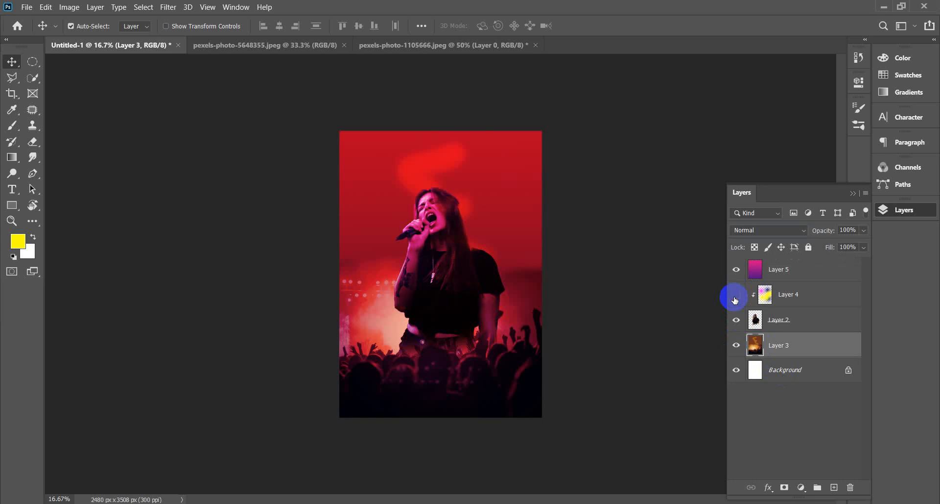
left_click(735, 299)
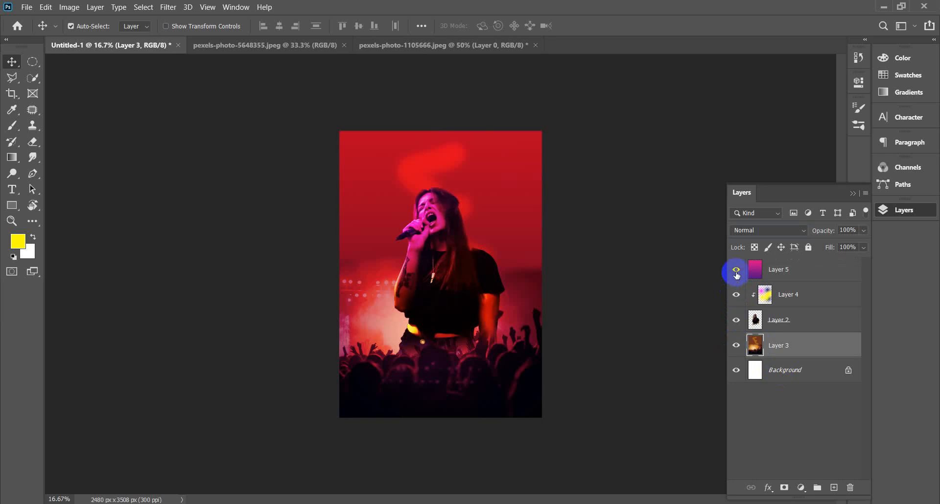
left_click(737, 271)
left_click(737, 271)
left_click(737, 272)
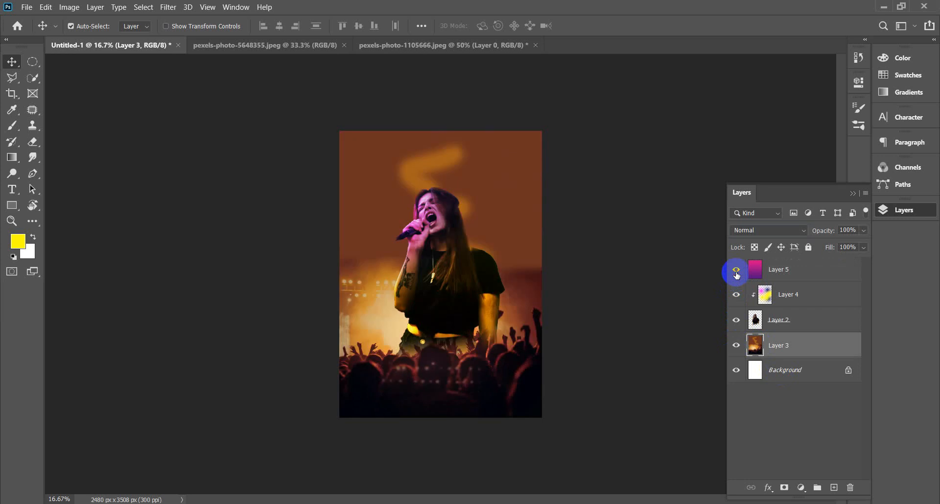
left_click(736, 272)
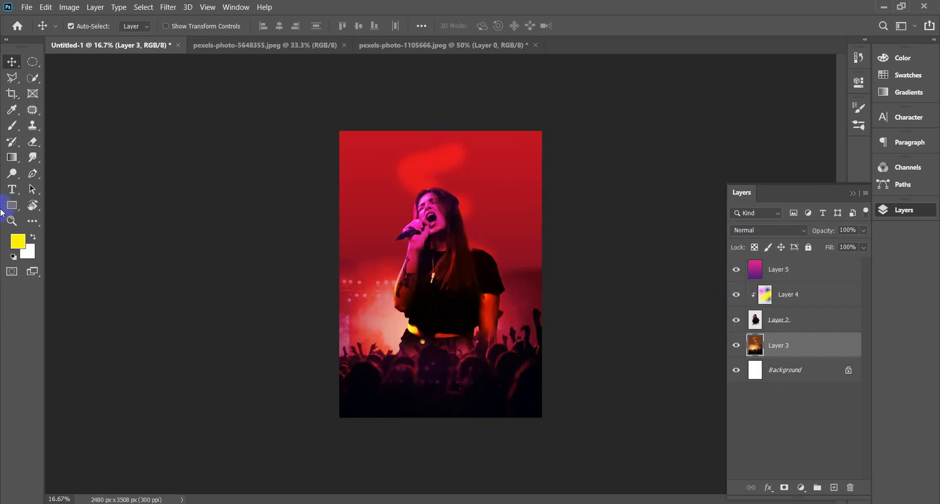
Activate the Horizontal Type tool and add a new empty layer above Layer 5.
left_click(12, 194)
left_click(55, 190)
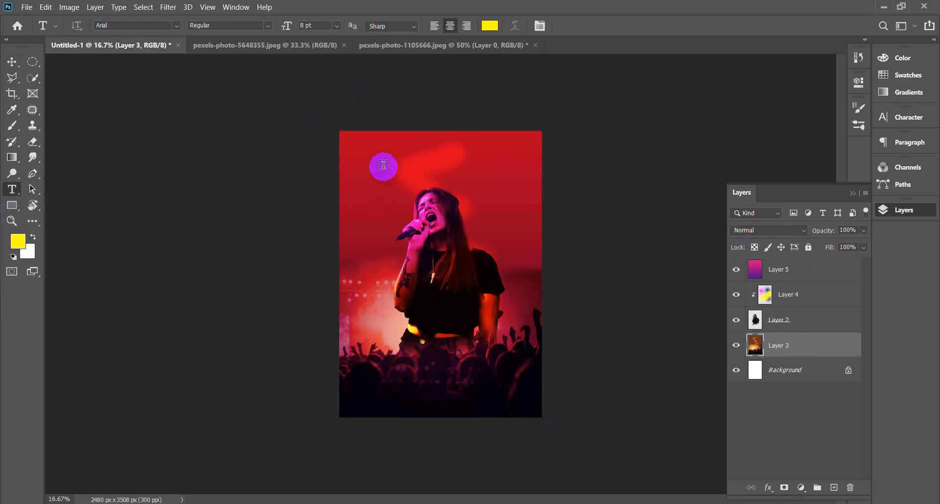
left_click(782, 279)
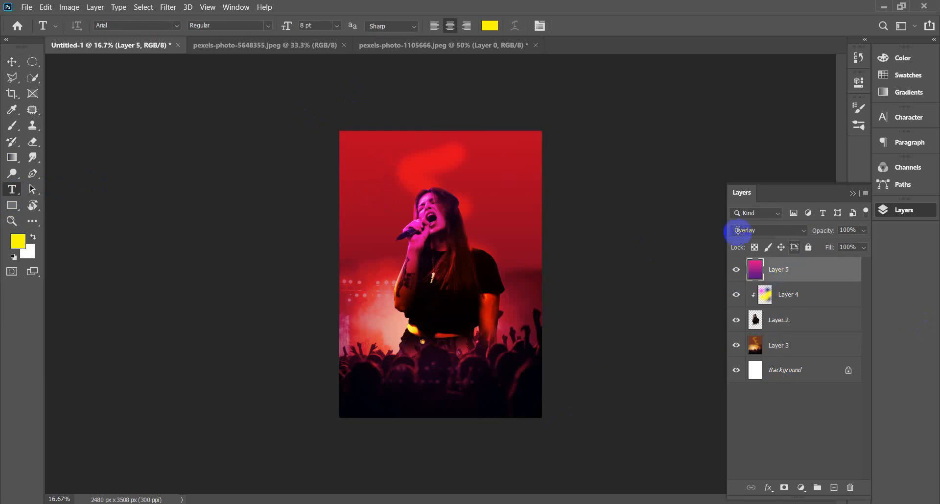
key("shift+alt+o")
left_click(834, 488)
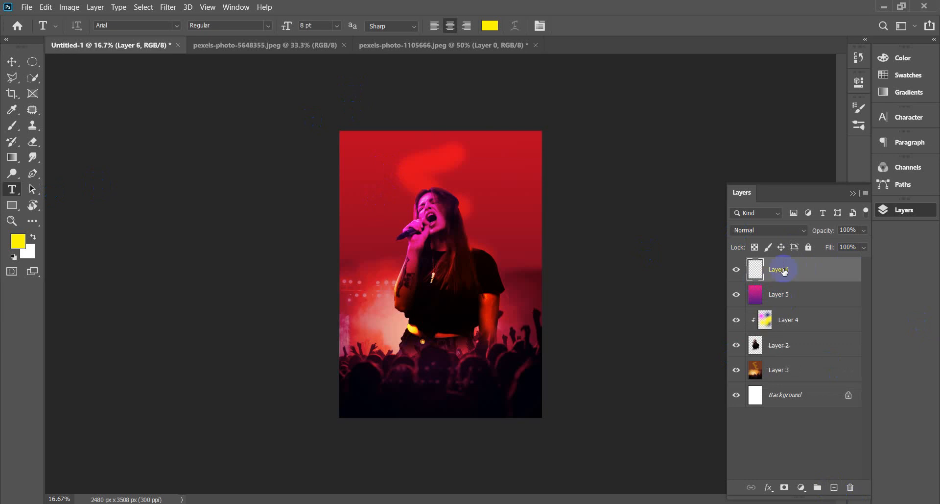
Place a yellow "Lorem Ipsum" text at 60 pt above the singer and center it across the poster.
left_click(386, 160)
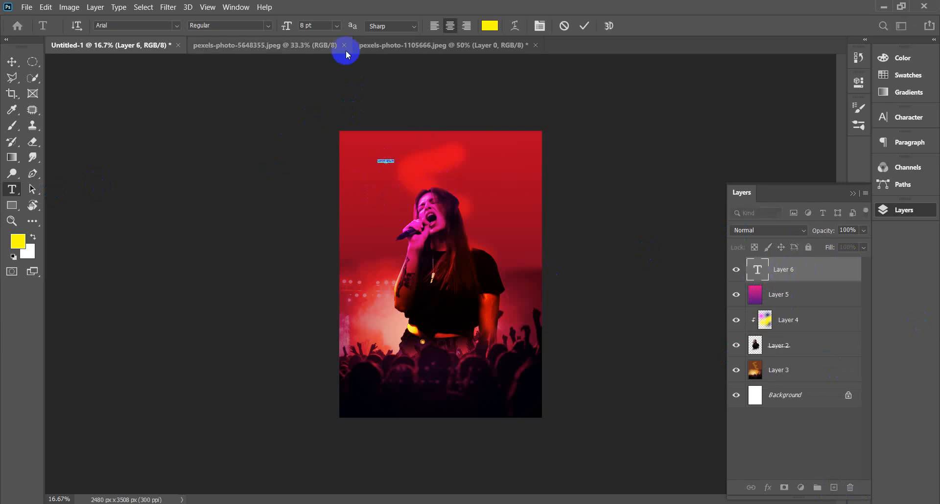
left_click(337, 25)
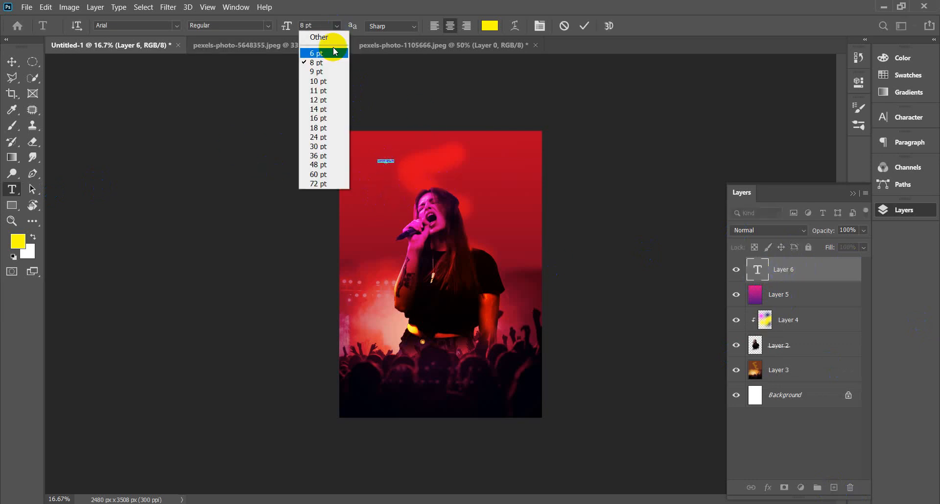
left_click(317, 174)
left_click(15, 65)
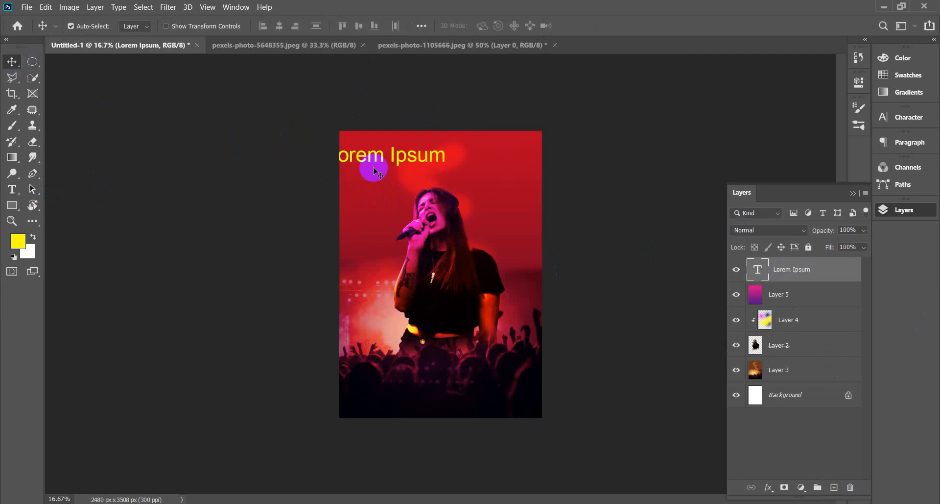
left_click_drag(375, 164, 430, 162)
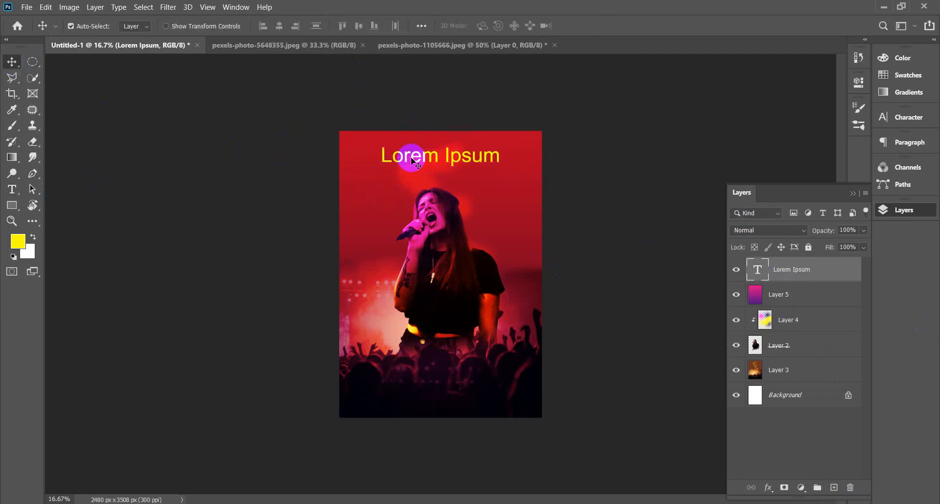
Select the whole "Lorem Ipsum" title text for editing.
left_click(12, 189)
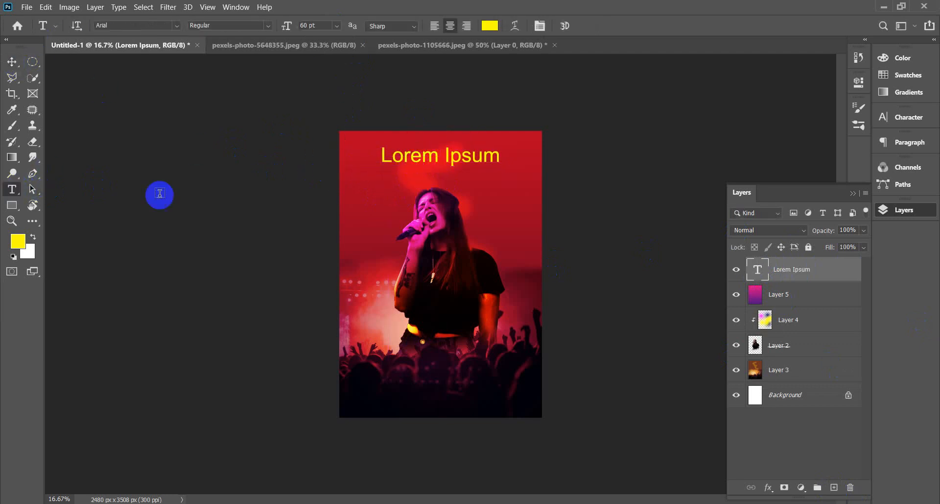
left_click(463, 160)
triple_click(461, 157)
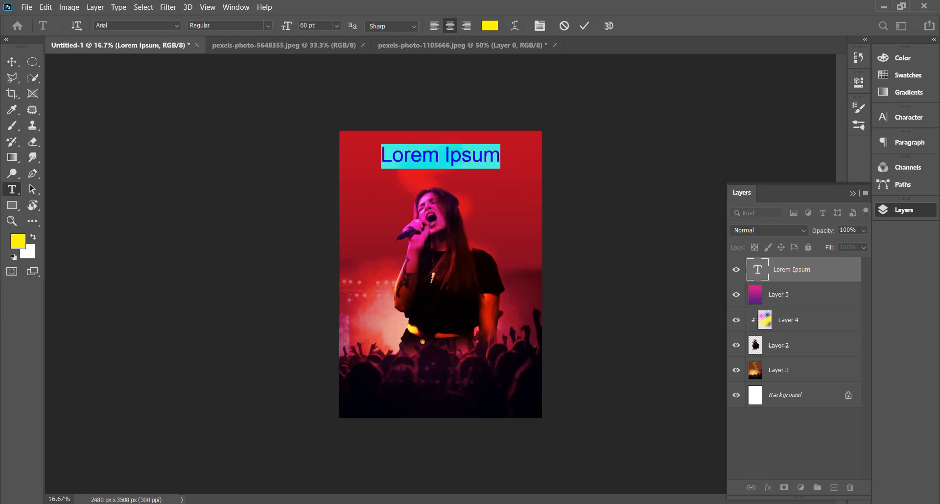
Switch to the browser and bring up the Google Meet call.
left_click(118, 442)
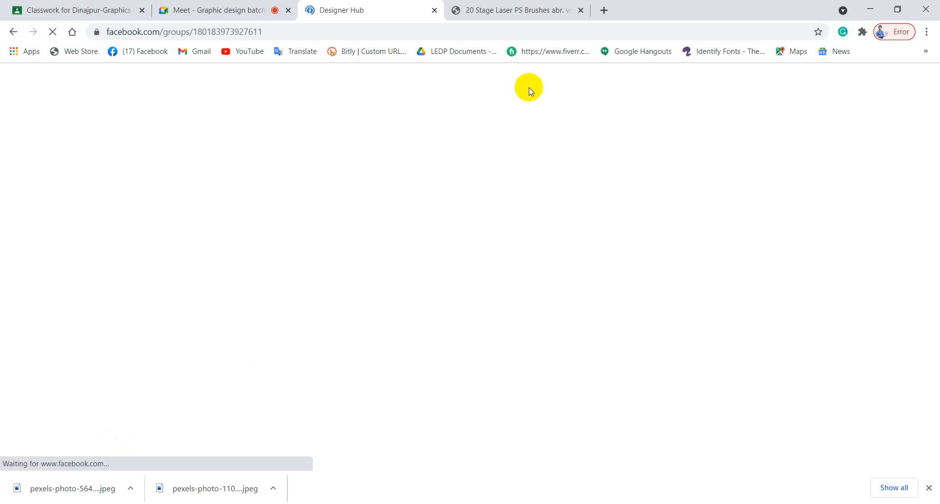
left_click(240, 10)
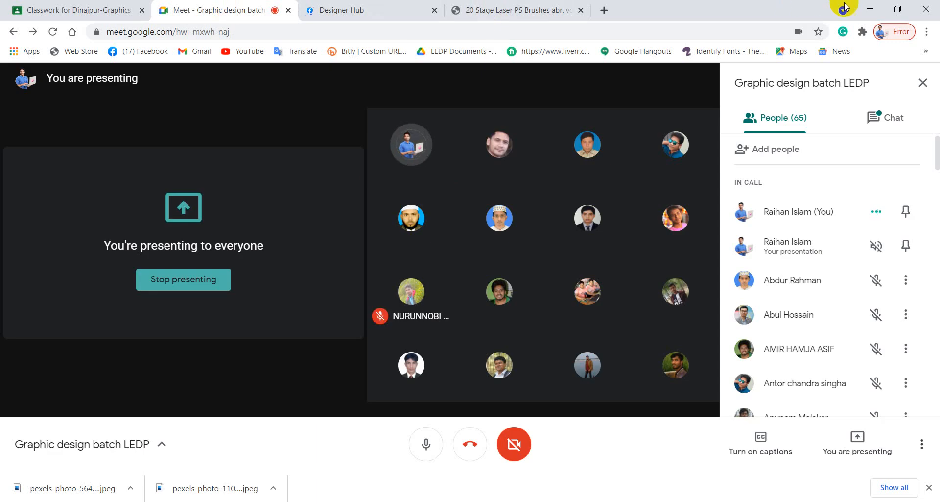
Switch back to Photoshop and replace the selected placeholder title with "NIght" and "Party" on two lines.
left_click(870, 9)
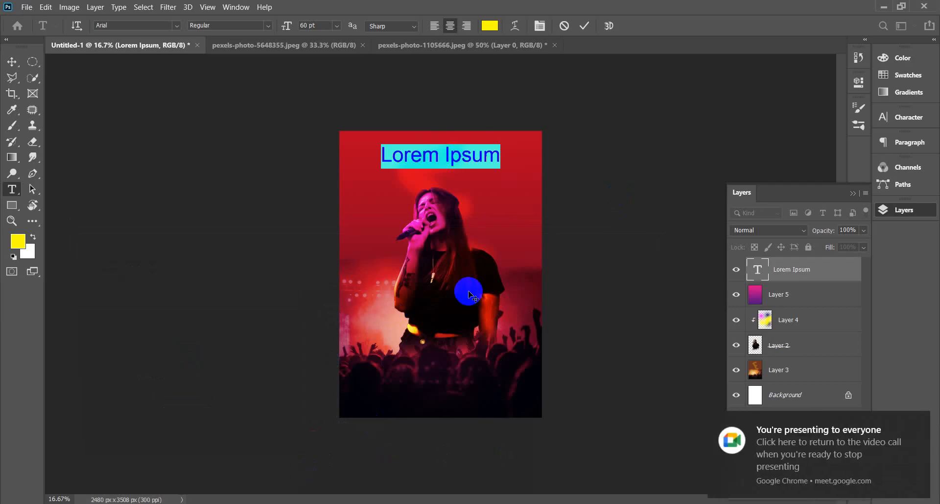
type("NI")
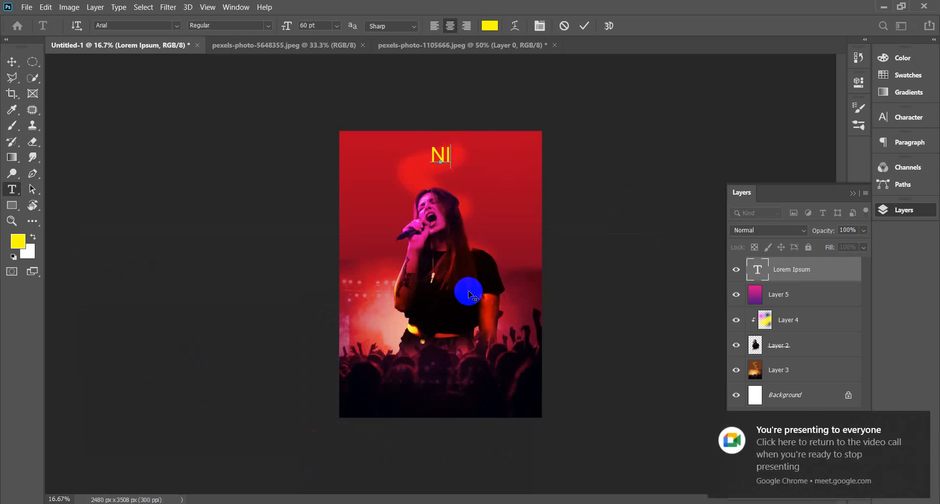
type("ght")
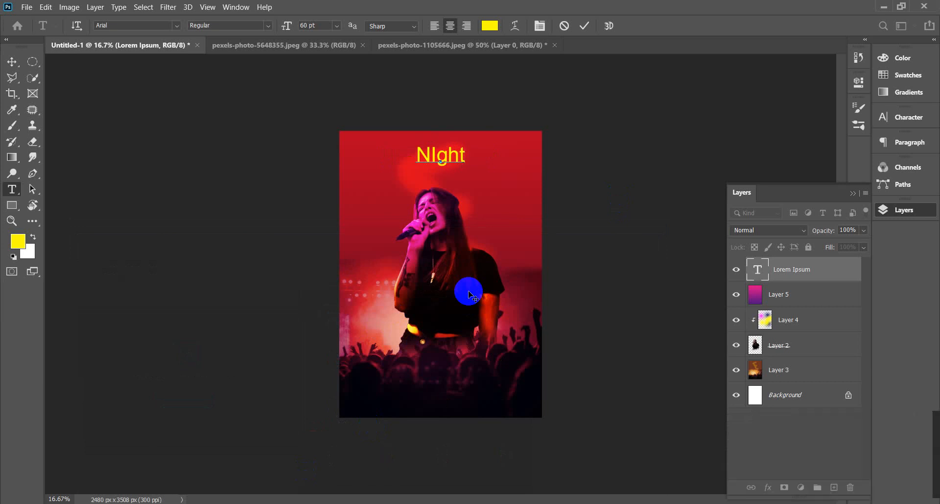
key("Return")
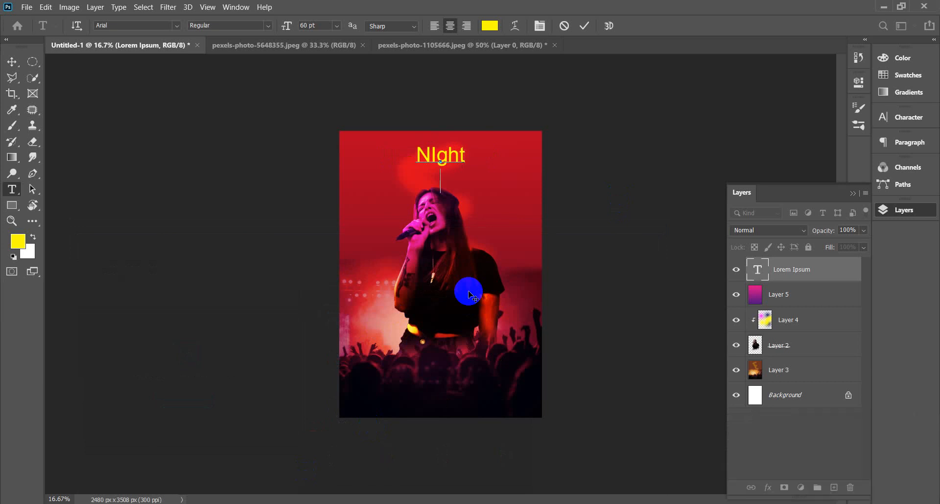
type("Party")
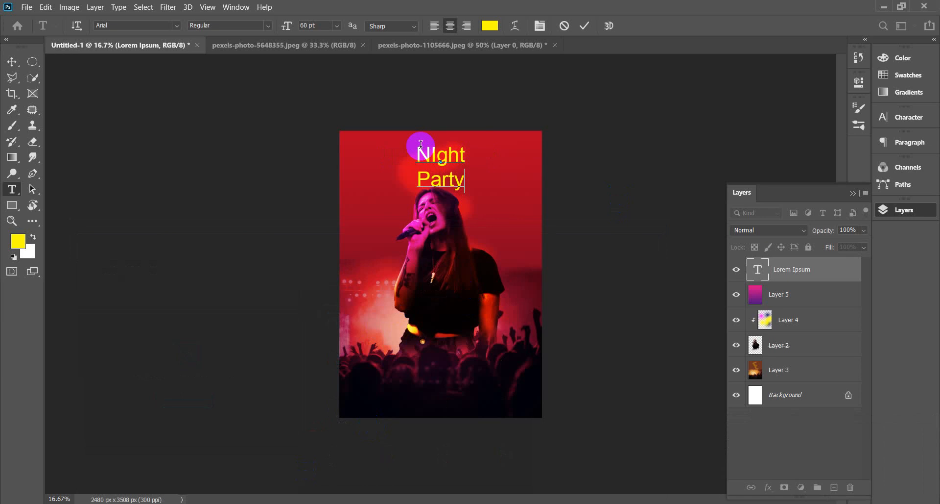
Correct the lowercase letters in both title lines so the text reads "NIGHT" over "PARTY" in capitals.
left_click_drag(439, 161, 481, 165)
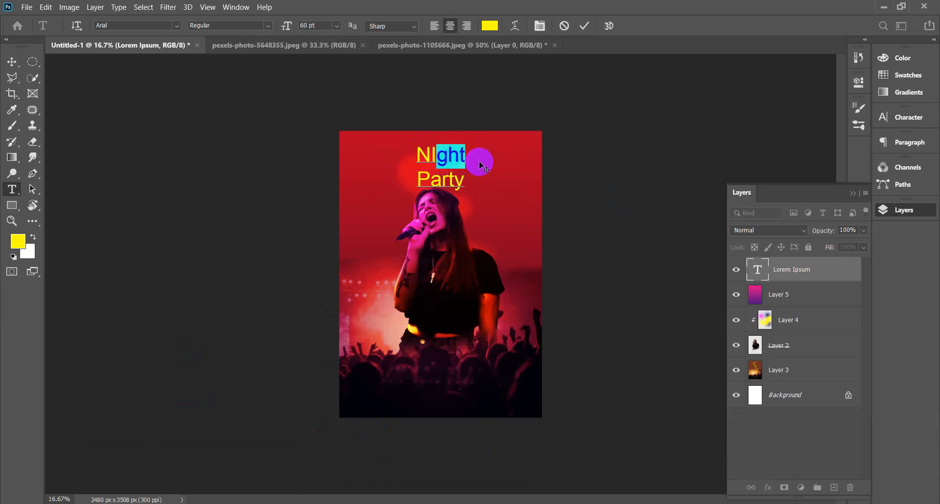
type("G")
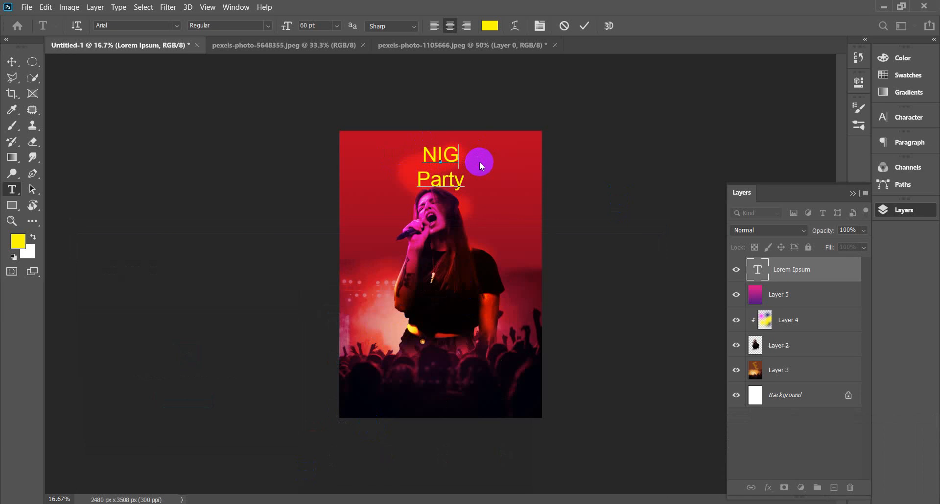
type("HT")
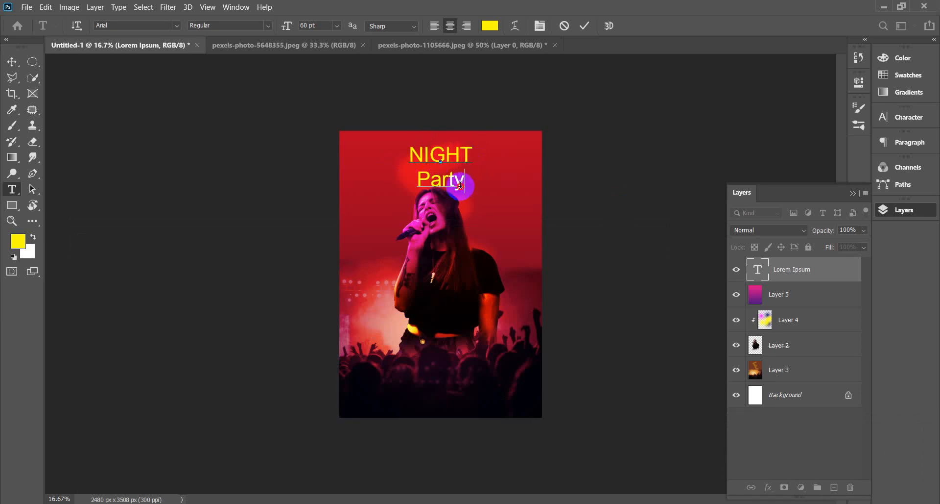
left_click_drag(466, 182, 430, 181)
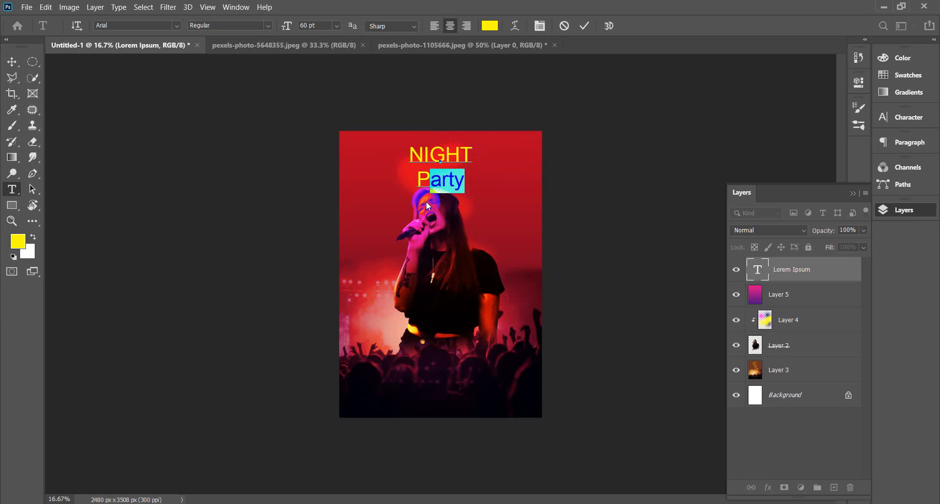
type("AR")
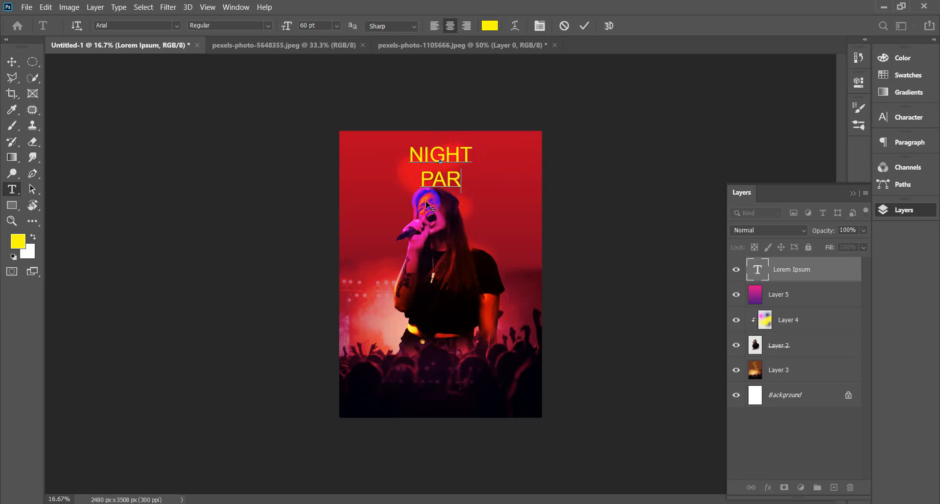
type("t")
key("BackSpace")
type("TY")
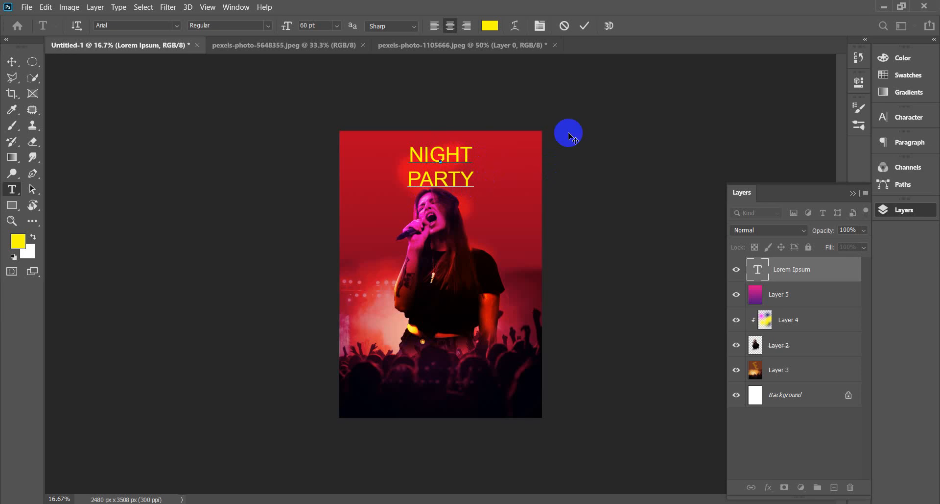
Select the whole two-line title and set its font to Heavitas.
left_click_drag(472, 179, 394, 158)
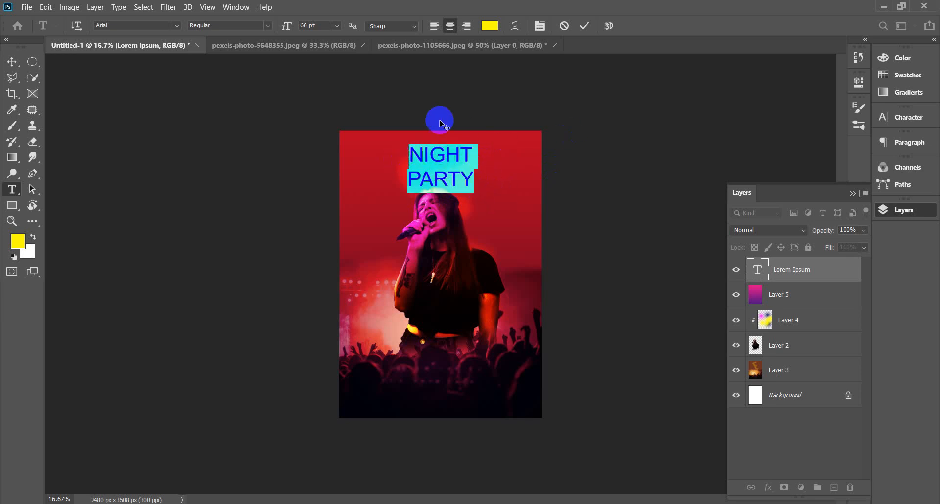
left_click(178, 25)
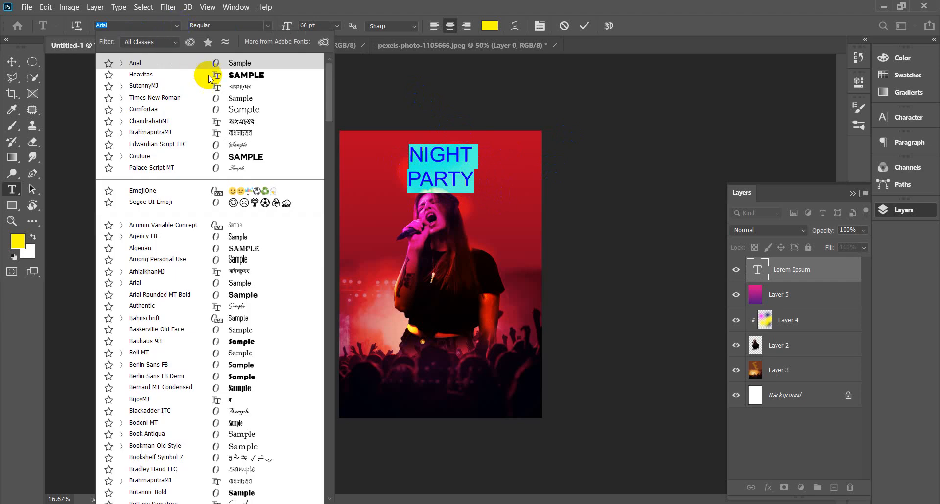
left_click(246, 76)
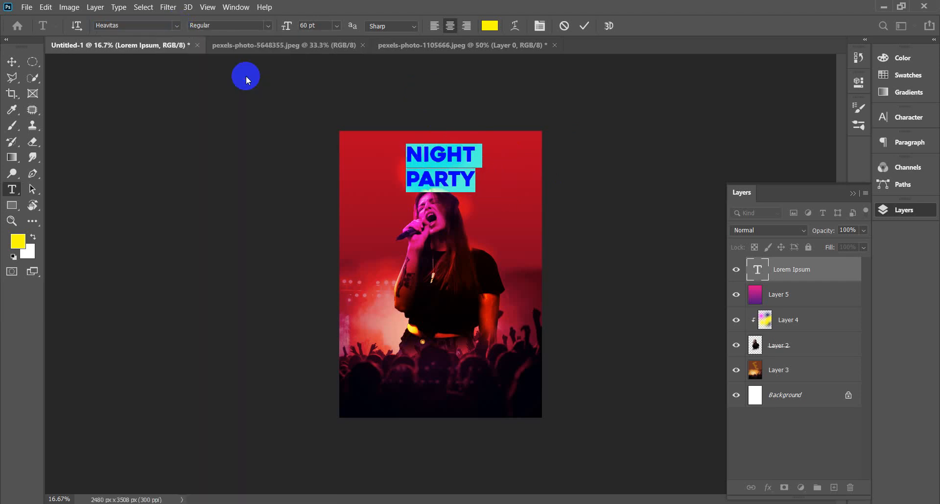
Move the NIGHT PARTY title down over the singer's waist, just above the crowd.
left_click(8, 66)
left_click_drag(442, 166, 436, 324)
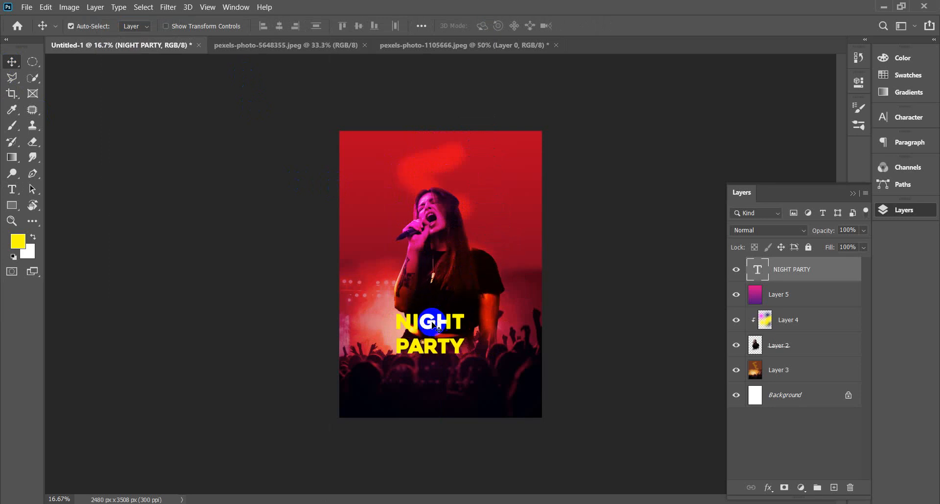
mouse_move(434, 326)
left_mouse_down()
mouse_move(399, 318)
mouse_move(438, 319)
left_mouse_up()
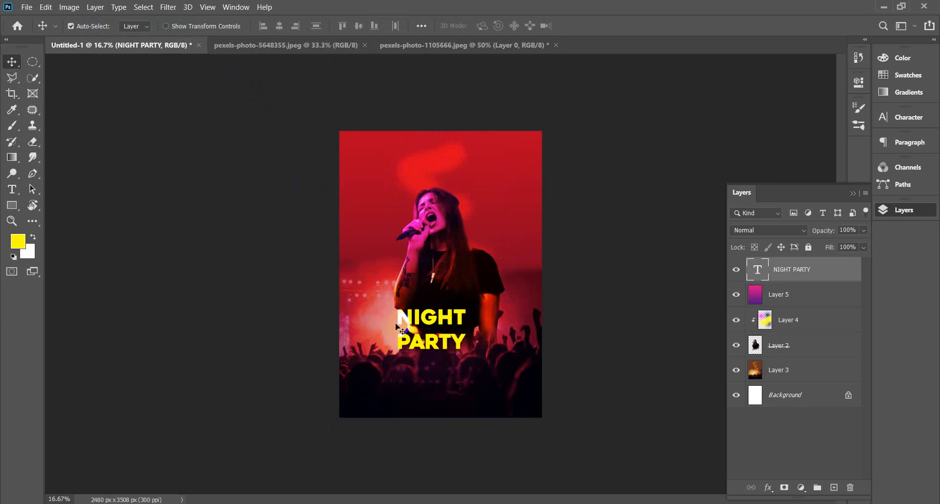
Free Transform the NIGHT PARTY title to about 224%, widening it on both sides across most of the poster.
left_click(12, 189)
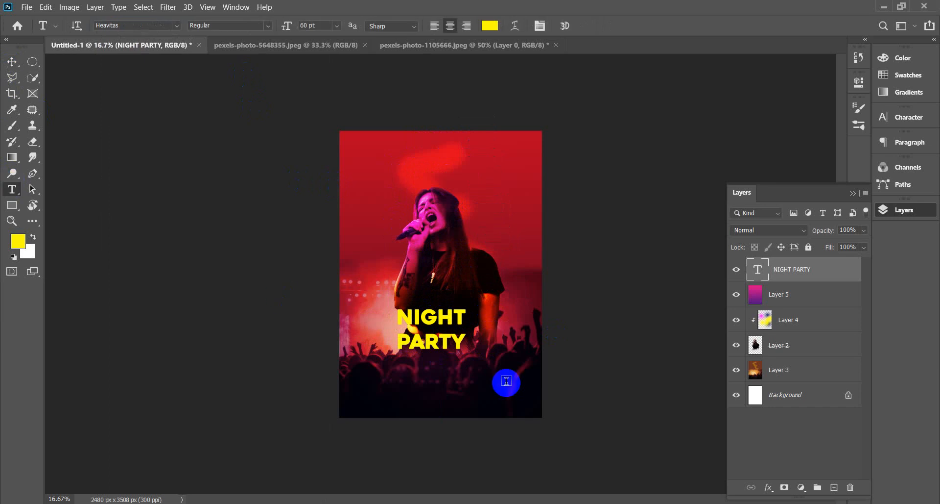
left_click(13, 64)
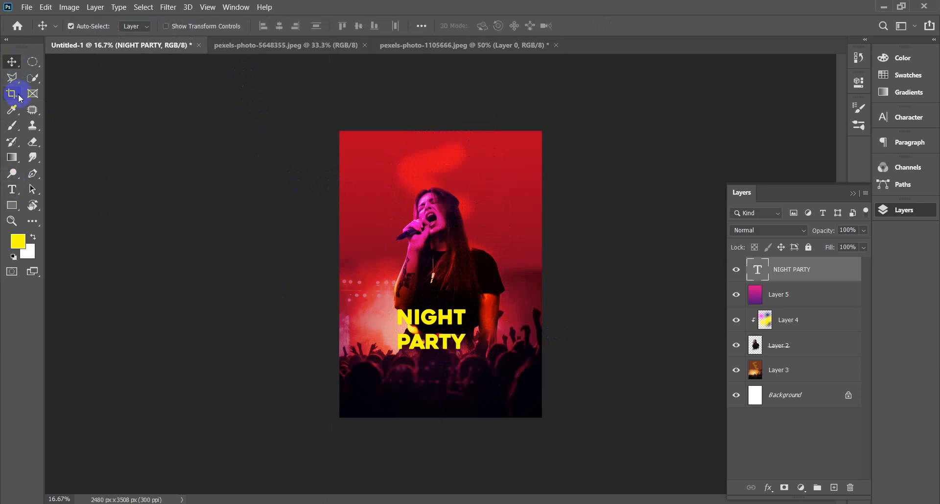
key("ctrl+t")
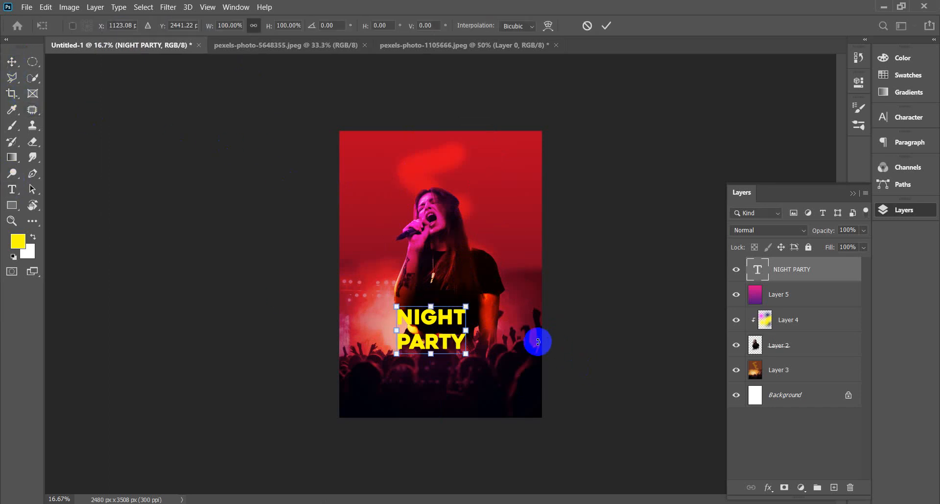
left_click_drag(470, 335, 519, 331)
left_click_drag(397, 330, 363, 330)
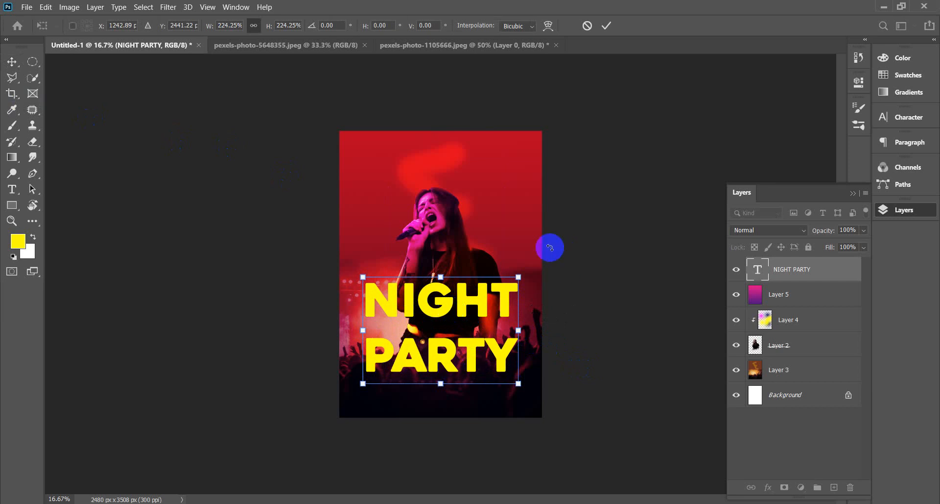
left_click(607, 26)
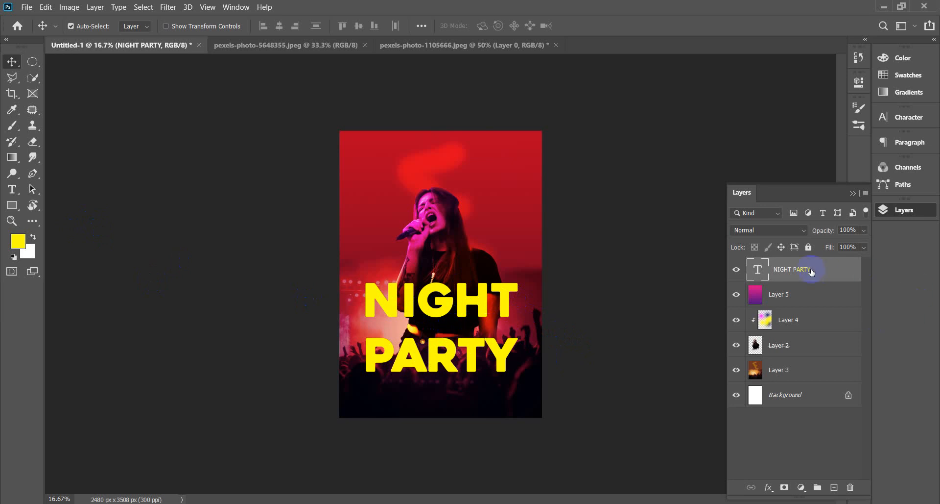
Add a Drop Shadow layer style to the NIGHT PARTY text layer and set its distance to 20 px.
right_click(799, 273)
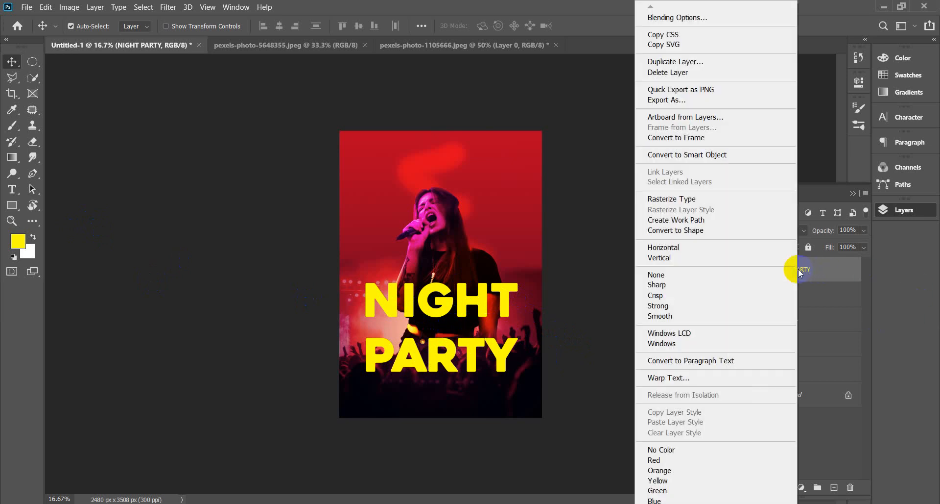
left_click(675, 20)
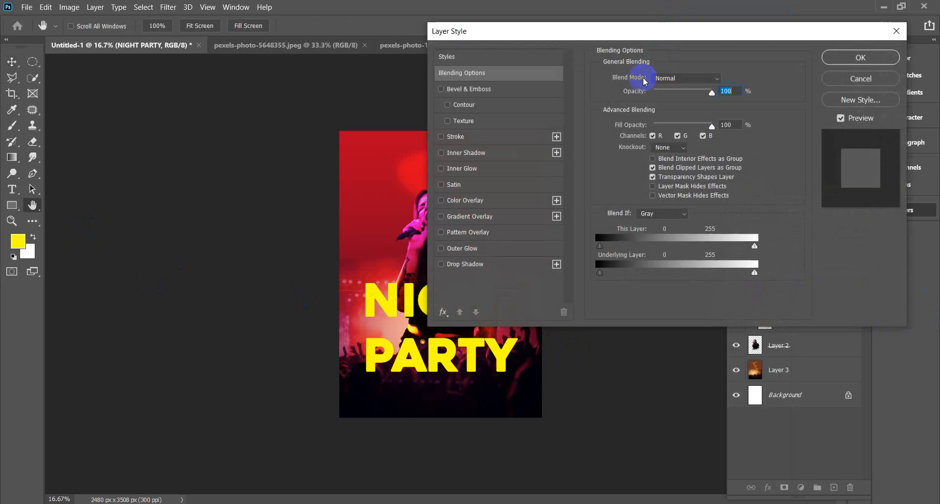
left_click_drag(543, 41, 647, 31)
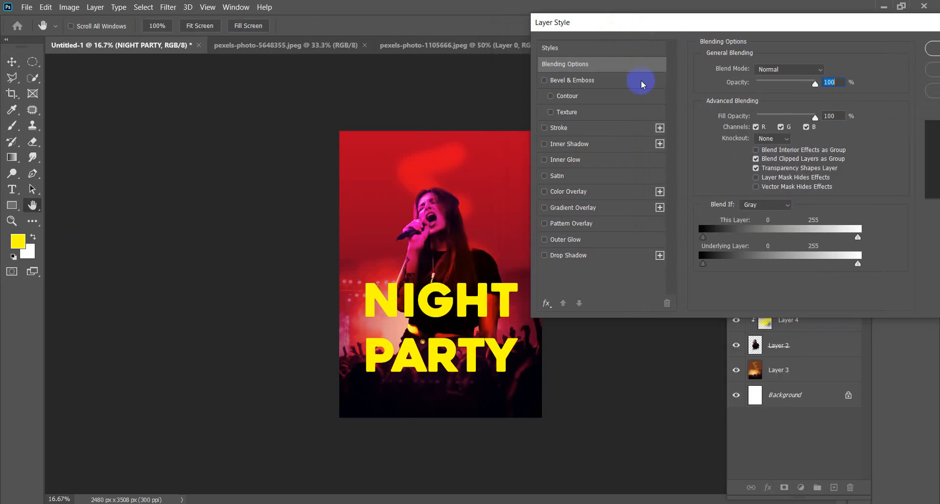
left_click(544, 255)
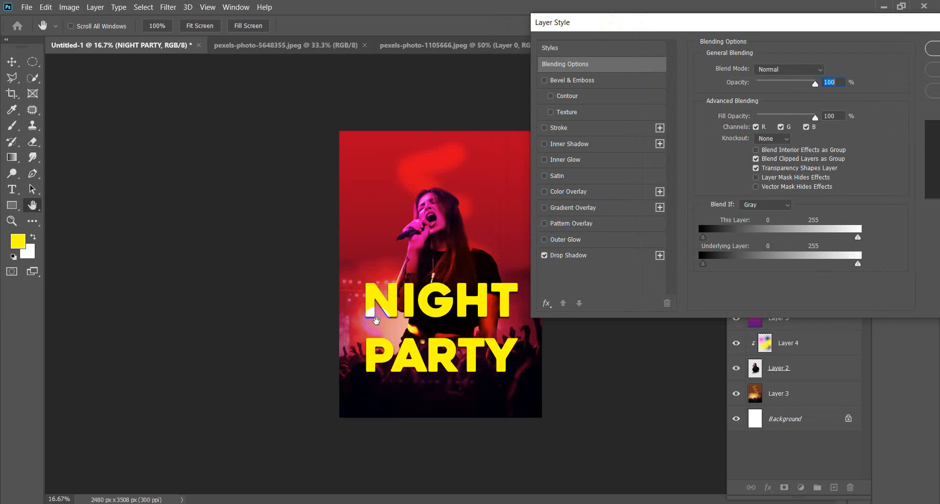
left_click(569, 255)
left_click(827, 123)
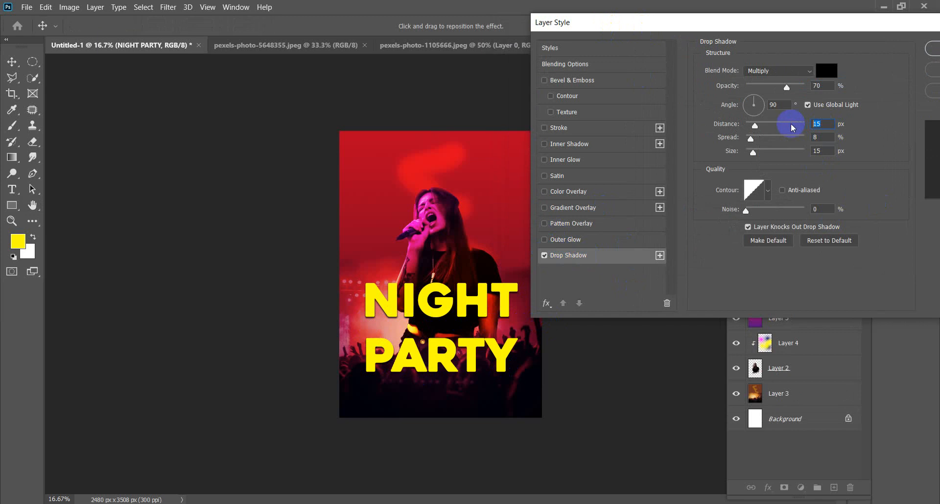
key("Up")
key("Up")
key("Up")
key("Up")
key("Up")
Set the title's drop shadow size to 25 px and its spread to 20%.
left_click(818, 150)
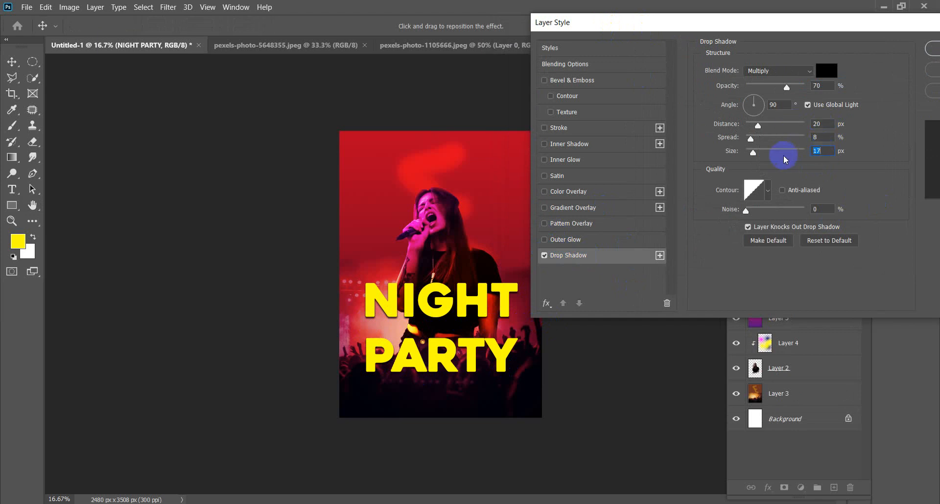
key("Up")
key("Up")
key("Up")
key("Up")
key("Up")
key("Up")
left_click(821, 137)
key("Up")
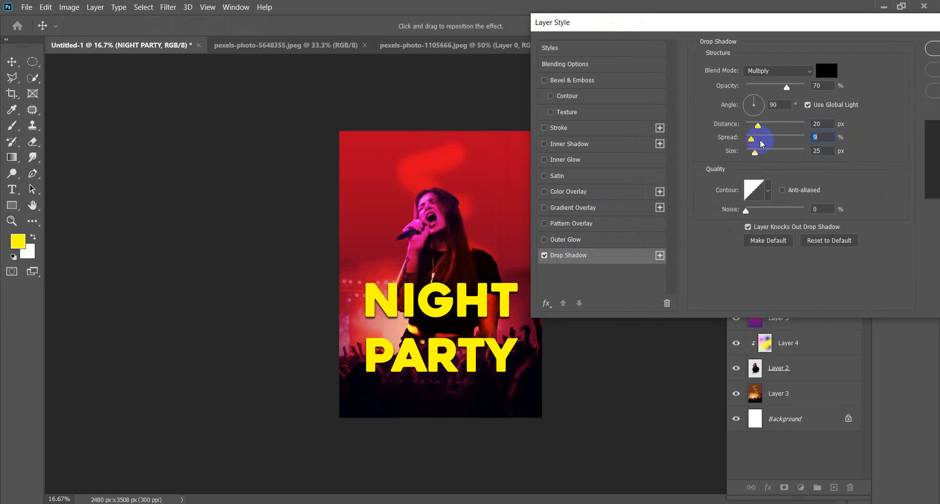
key("Up")
key("Up")
key("Up")
key("Up")
key("Up")
key("Up")
key("Up")
key("Up")
key("Up")
key("Up")
key("Up")
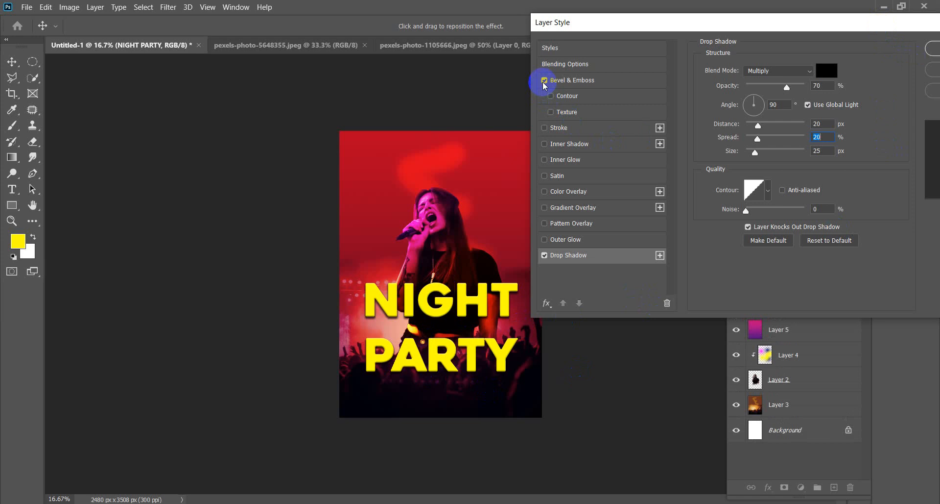
Apply Bevel & Emboss to the NIGHT PARTY title and set its size to 23 px.
left_click(588, 79)
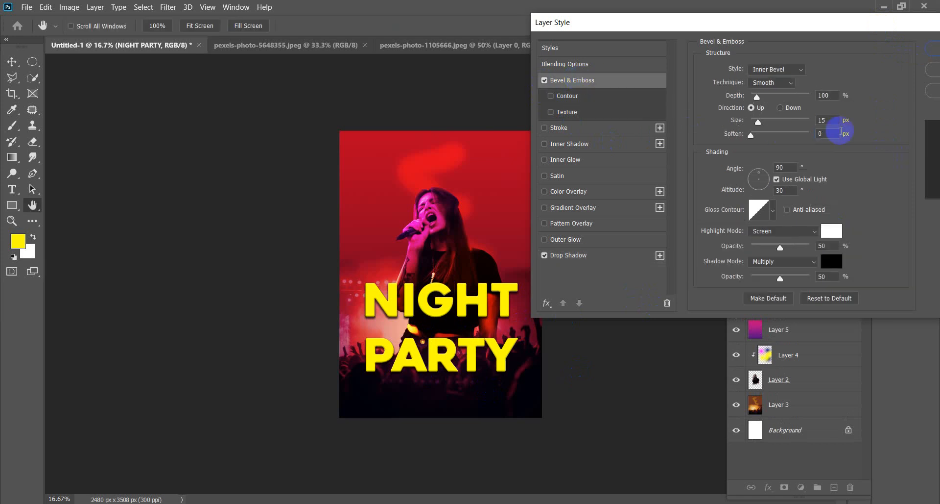
double_click(827, 120)
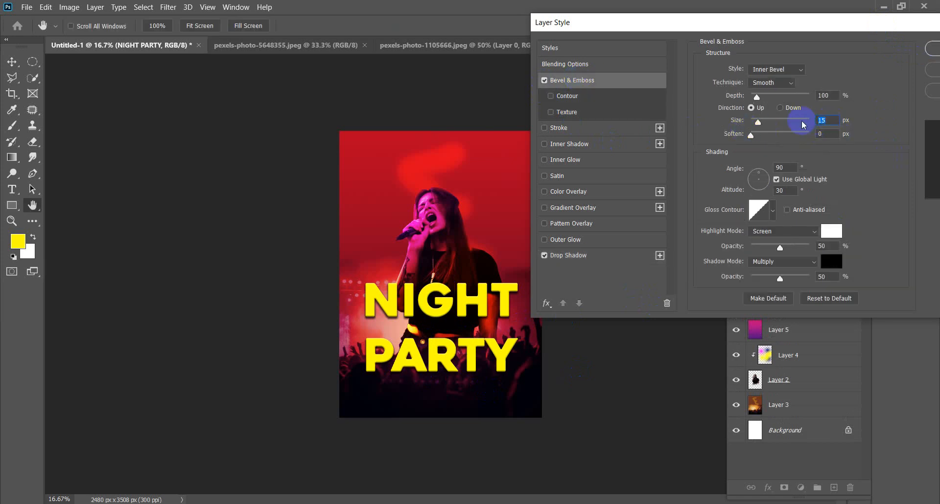
key("Up")
key("Up")
key("Up")
key("Up")
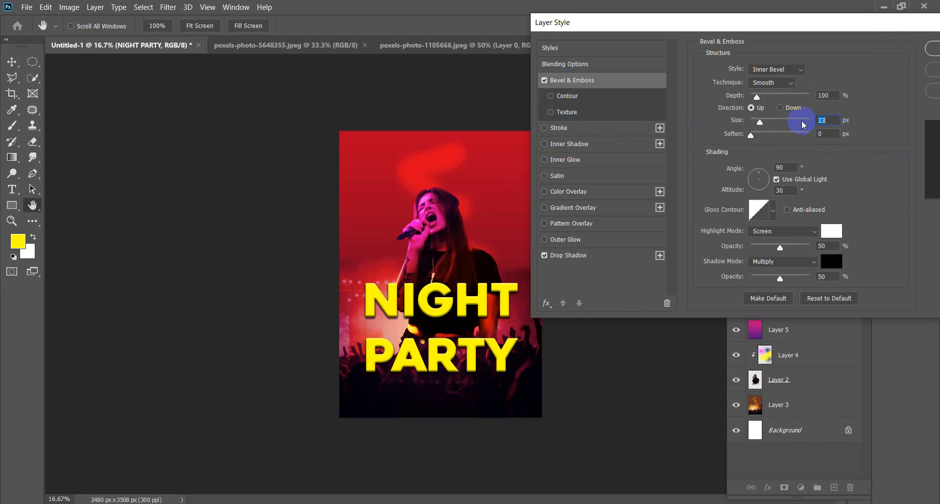
Set the title bevel's soften value to 7 px and change its style to Emboss.
key("Tab")
key("Up")
key("Up")
key("Up")
key("Up")
key("Up")
key("Up")
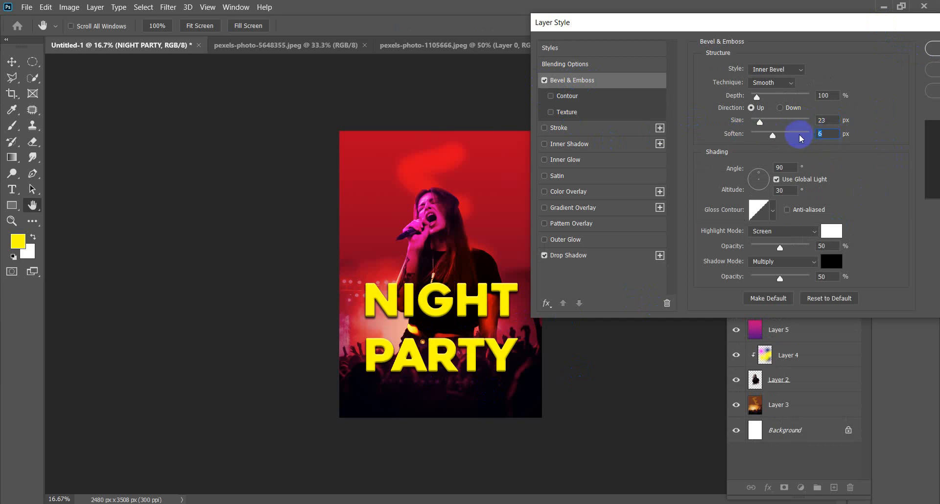
key("Up")
left_click(806, 74)
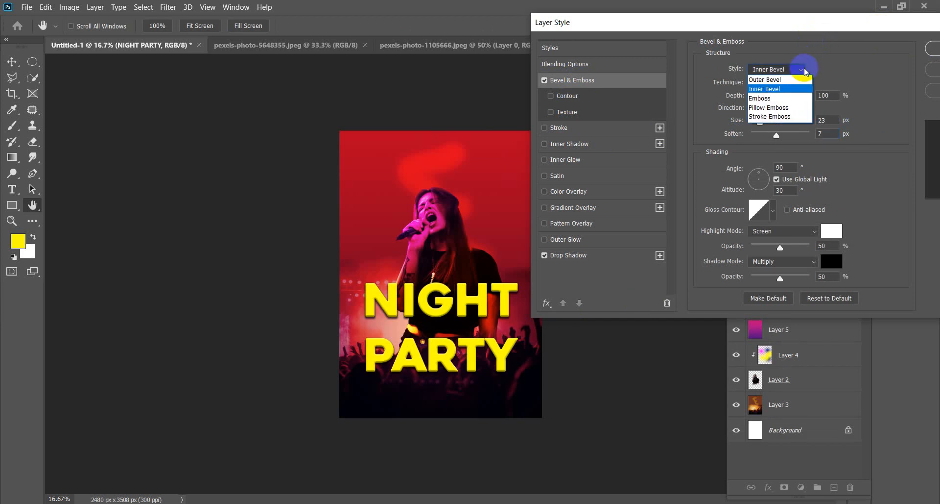
left_click(780, 94)
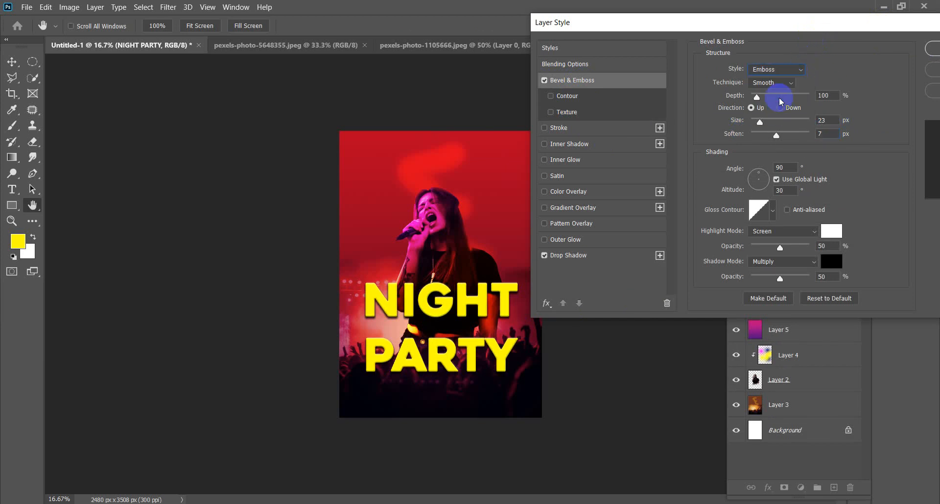
Change the title's bevel style to Outer Bevel and apply the layer style.
left_click(783, 70)
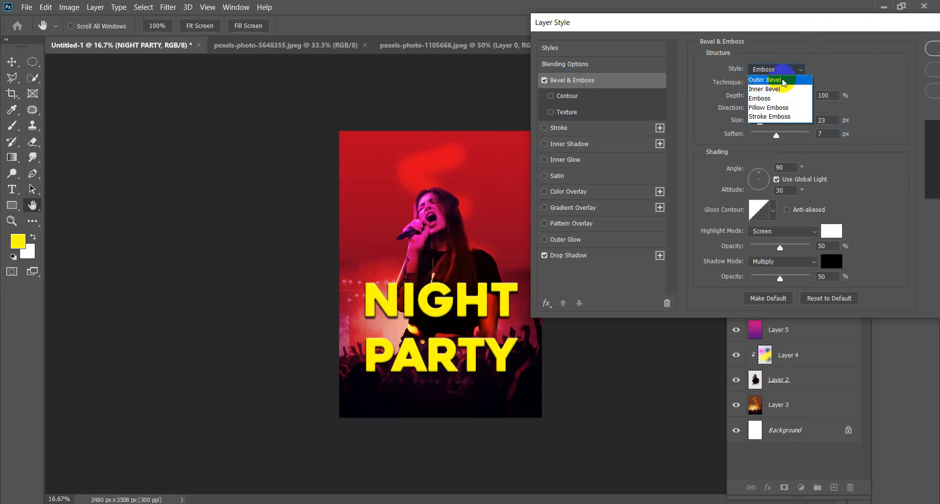
left_click(783, 80)
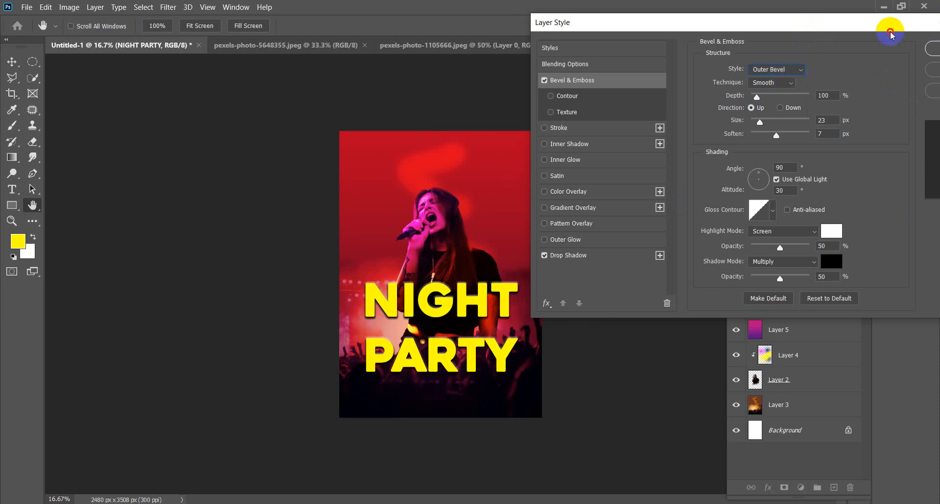
left_click_drag(853, 22, 686, 37)
left_click(808, 63)
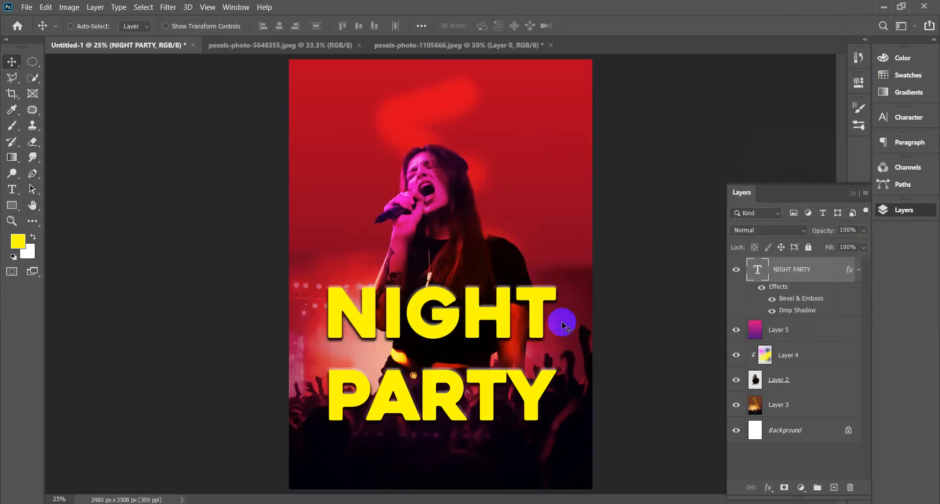
key("ctrl+plus")
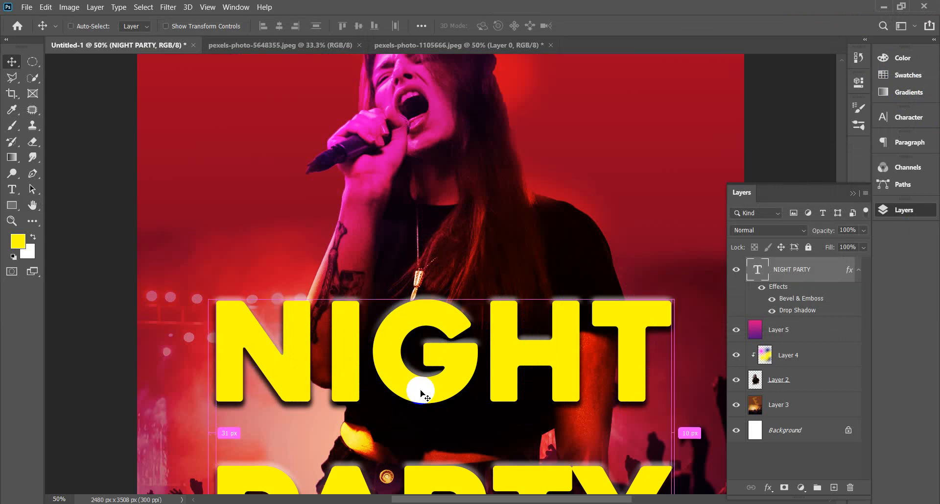
key("ctrl+minus")
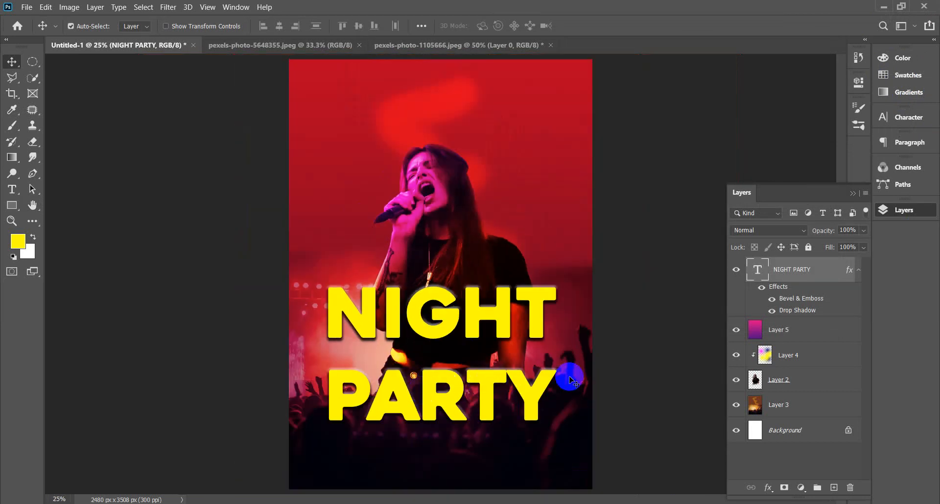
key("ctrl+minus")
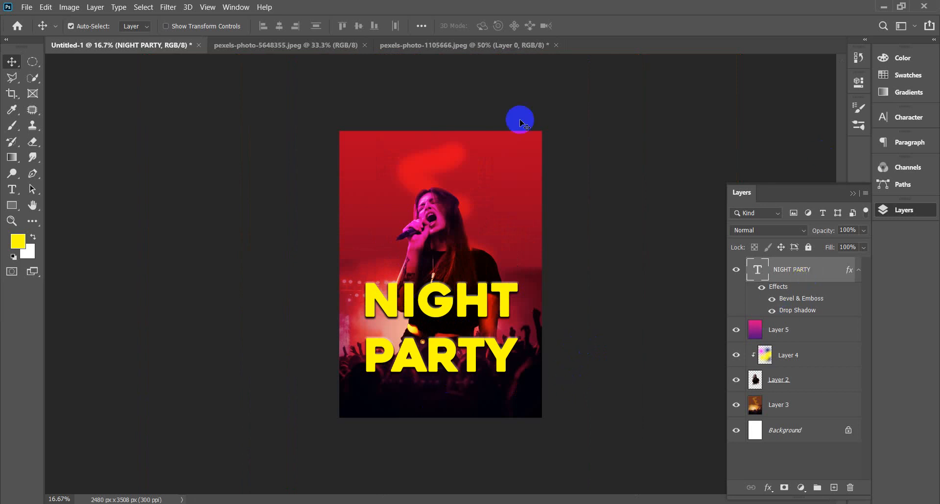
Select the whole NIGHT PARTY text for editing and set its leading to 72 pt.
left_click(234, 8)
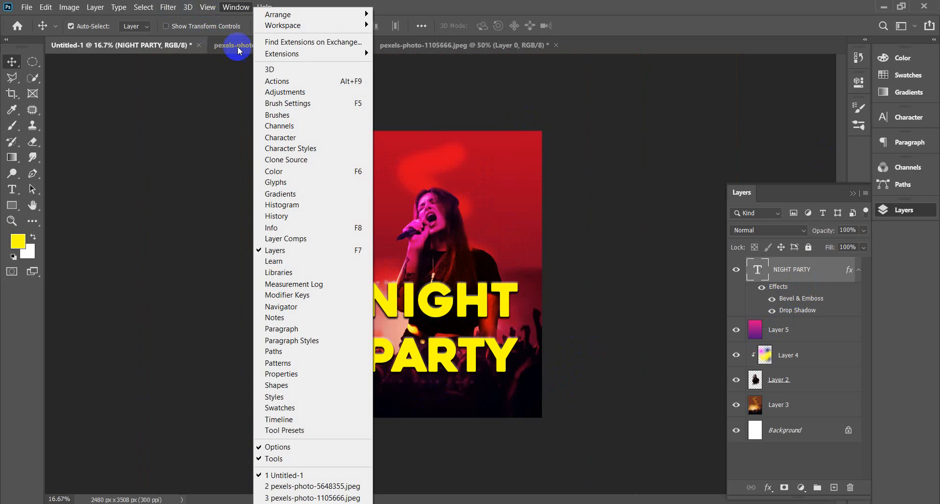
left_click(290, 138)
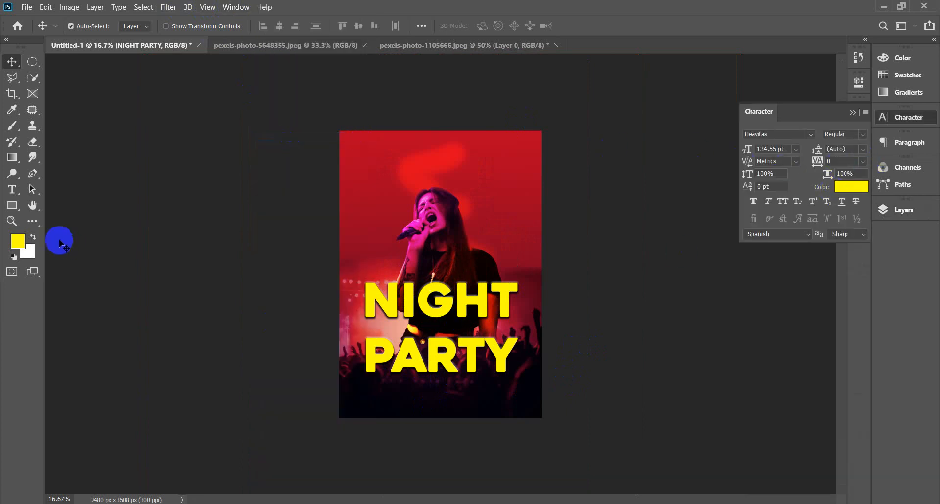
left_click(12, 189)
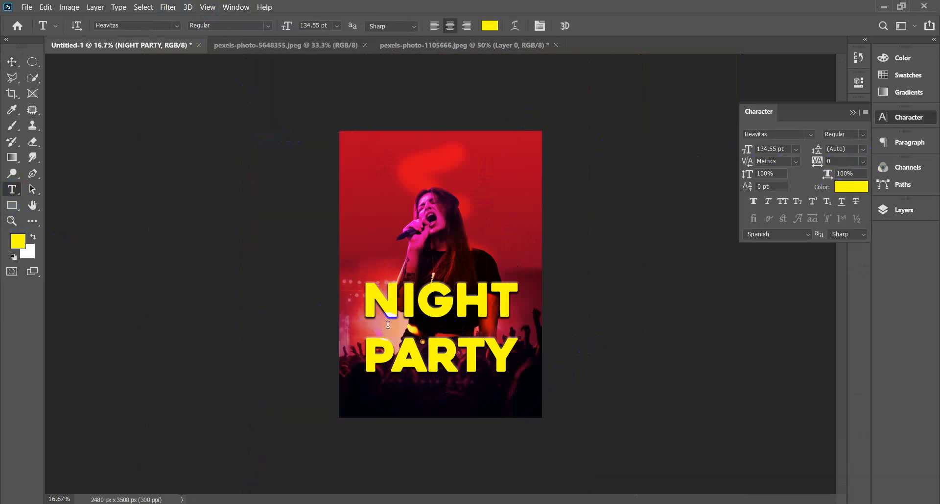
left_click(505, 355)
key("ctrl+a")
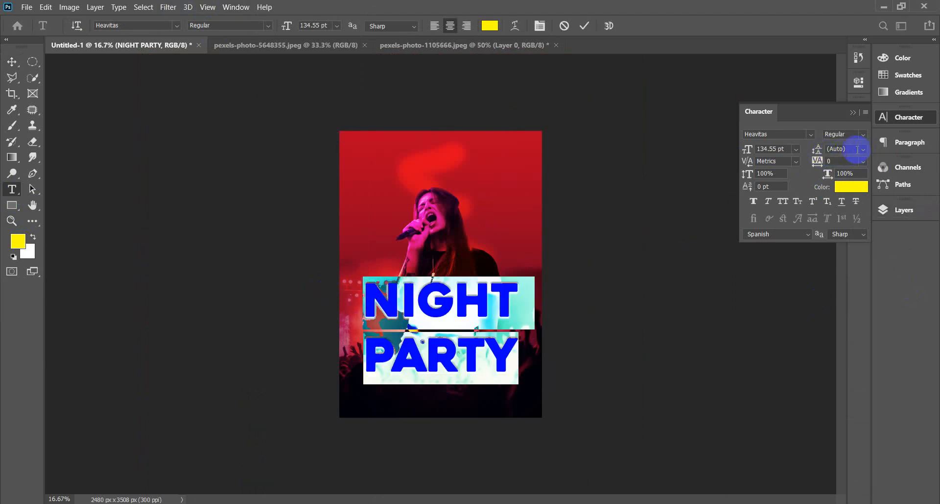
left_click(853, 149)
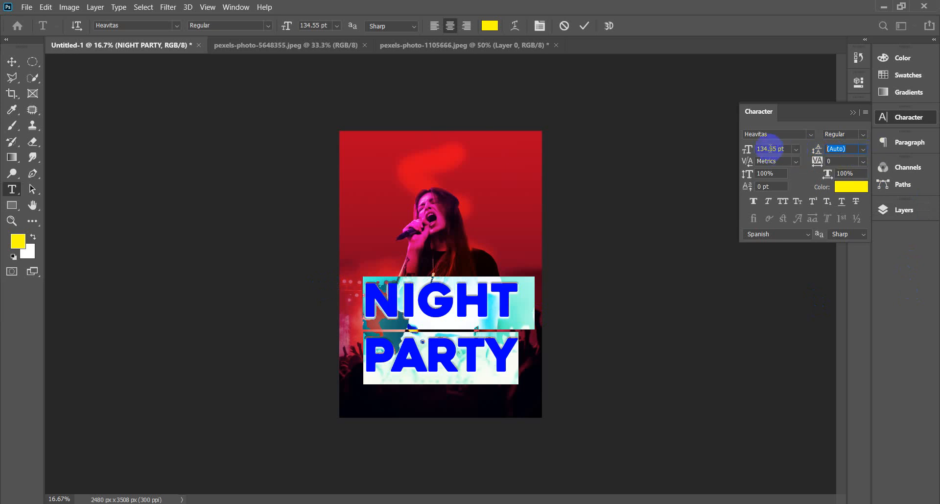
left_click(864, 155)
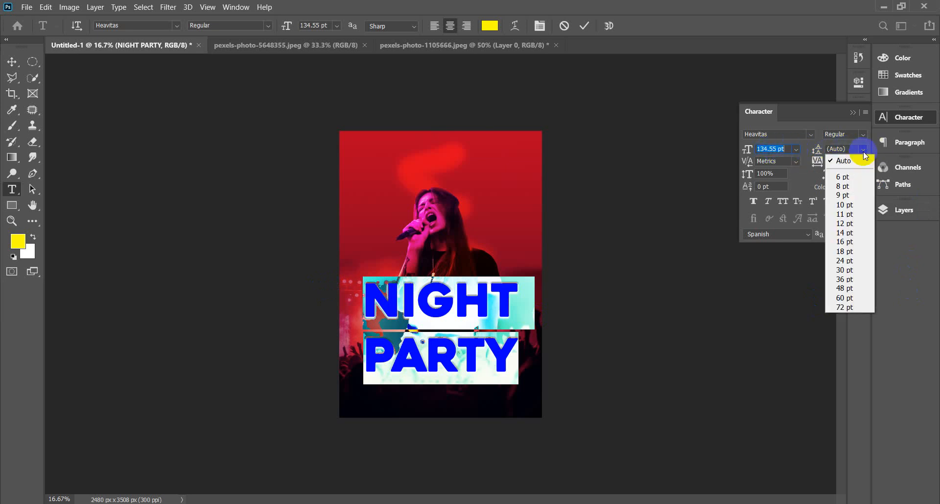
left_click(840, 306)
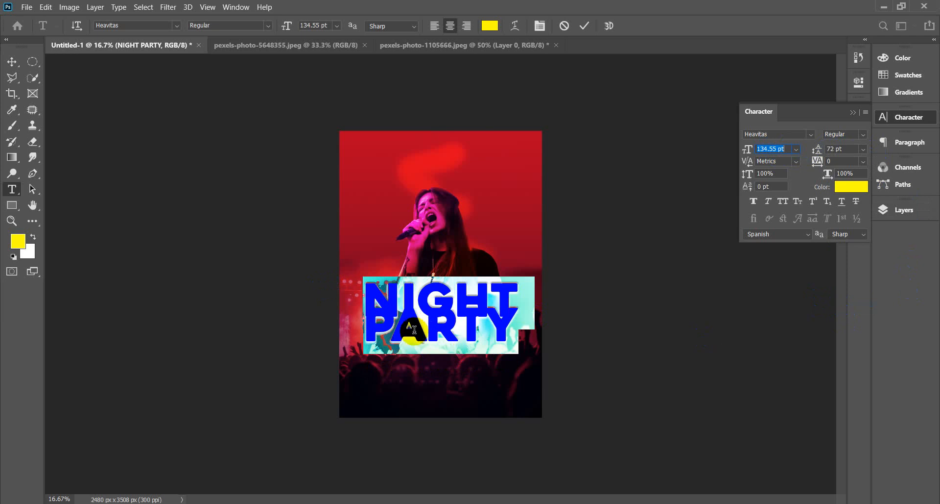
Increase the NIGHT PARTY text's leading to 118 pt and finish editing the text.
left_click_drag(849, 148, 787, 150)
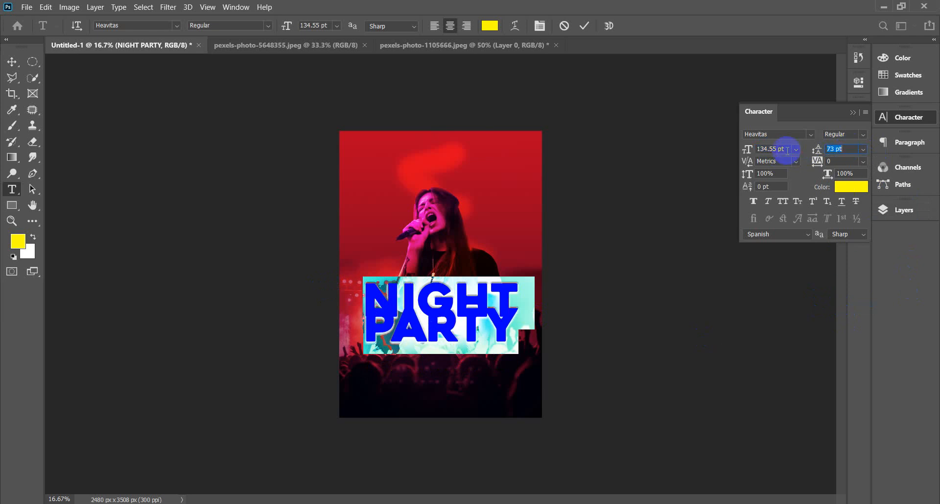
key("Up")
key("Up")
key("Up")
key("Up")
key("Up")
key("Up")
key("Up")
key("Up")
key("Up")
key("Up")
key("Up")
key("Up")
key("Up")
key("Up")
key("Up")
key("Up")
key("Up")
key("Up")
key("Up")
key("Up")
key("Up")
key("Up")
key("Up")
key("Up")
key("Up")
key("Up")
key("Up")
key("Up")
key("Up")
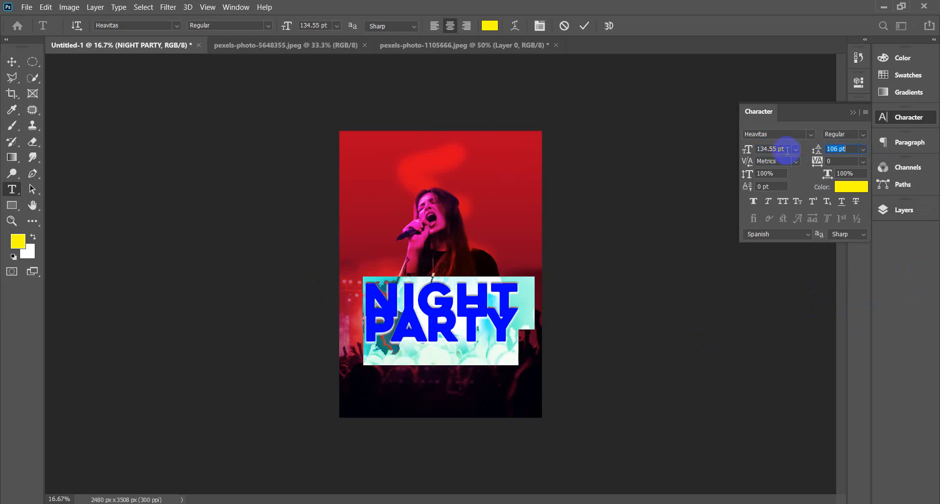
key("Up")
key("Up")
key("Up")
key("Up")
key("Up")
key("Up")
key("Up")
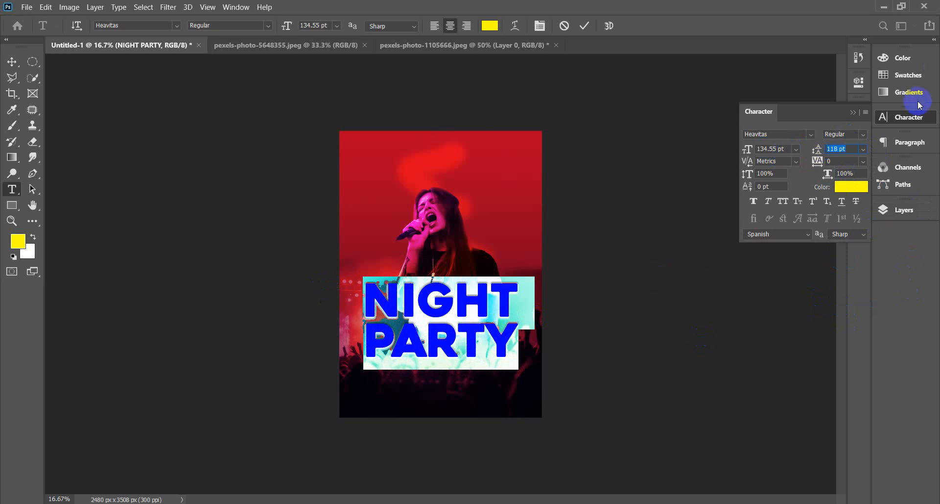
left_click(850, 150)
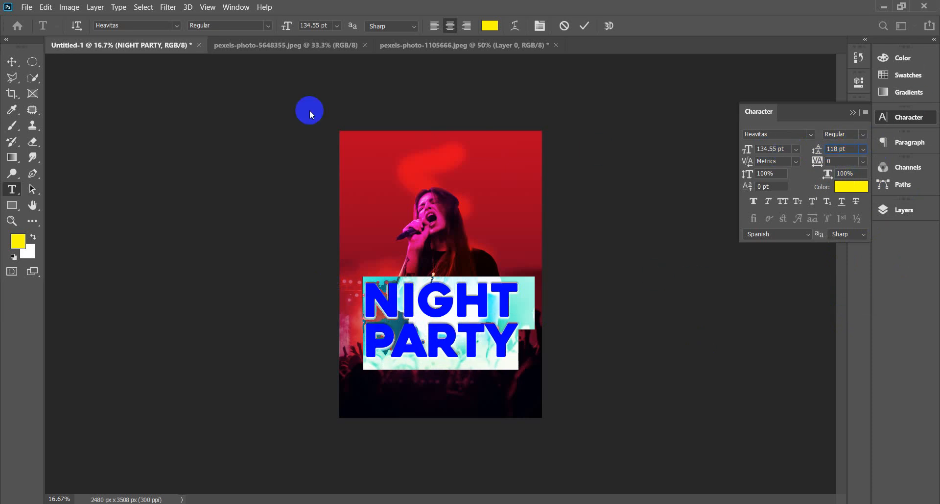
left_click(11, 61)
left_click(619, 331)
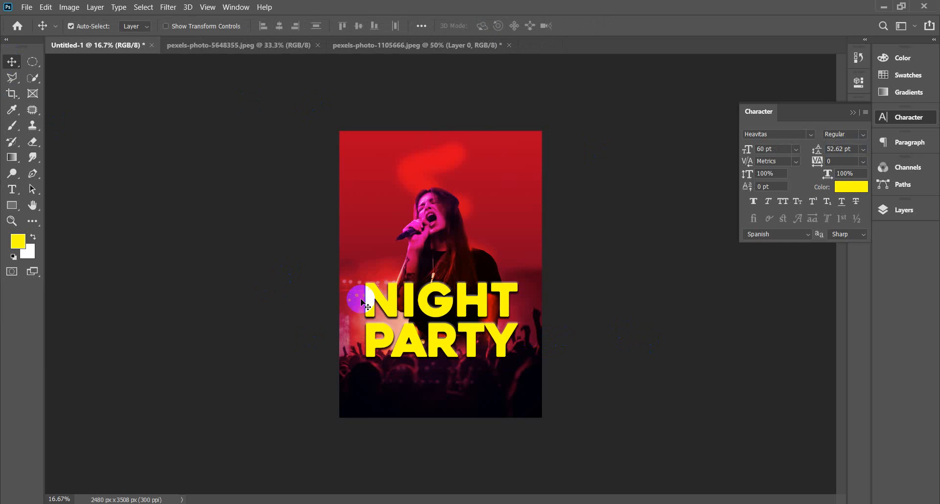
Nudge the NIGHT PARTY title slightly downward on the poster.
left_click(444, 308)
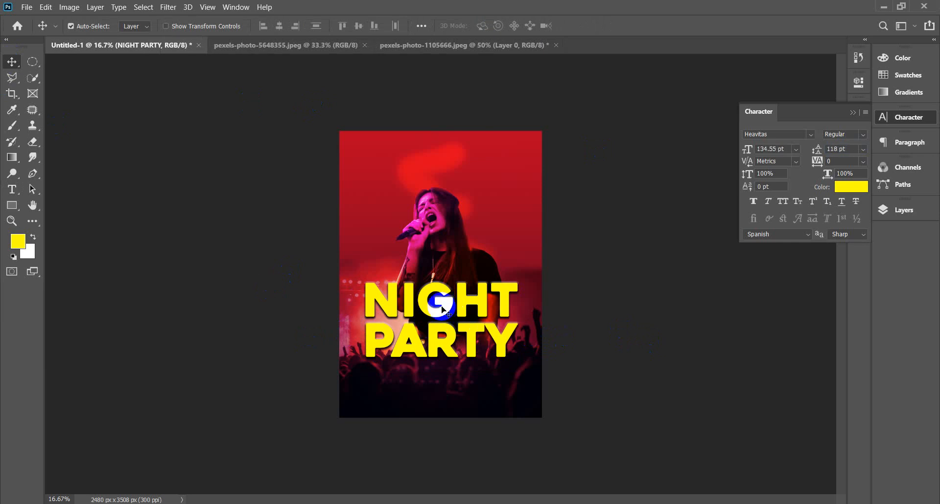
key("shift+Down")
key("shift+Down")
key("shift+Down")
key("shift+Down")
key("shift+Down")
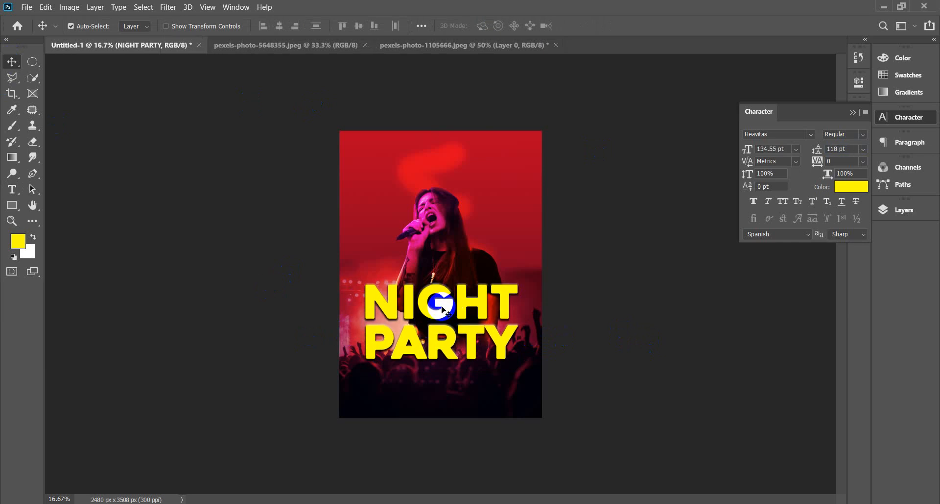
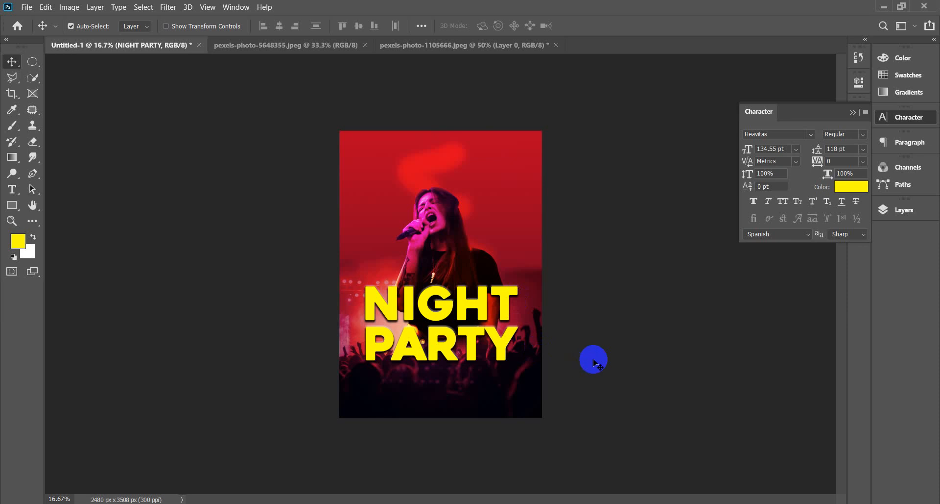
Inspect the NIGHT PARTY title's letter edges and line spacing up close.
key("ctrl+plus")
key("ctrl+plus")
key("ctrl+plus")
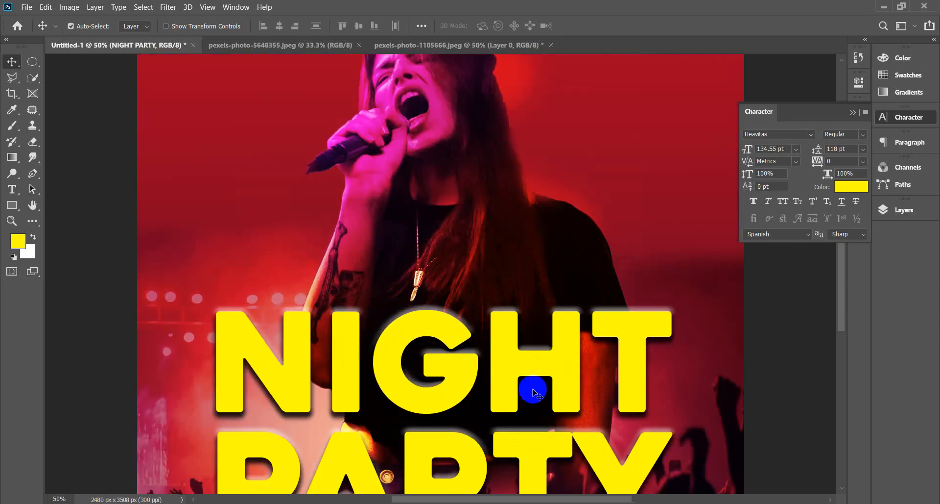
scroll(529, 387, "down", 2)
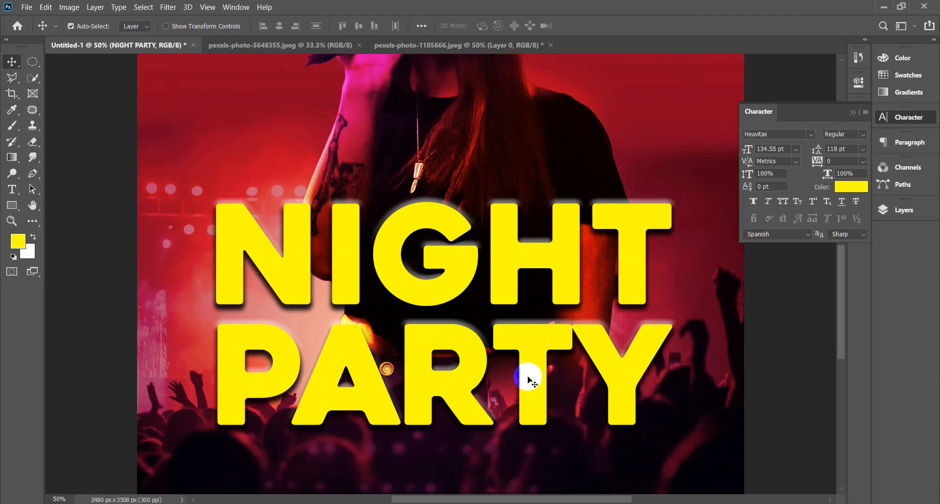
key("ctrl+minus")
key("ctrl+minus")
key("ctrl+minus")
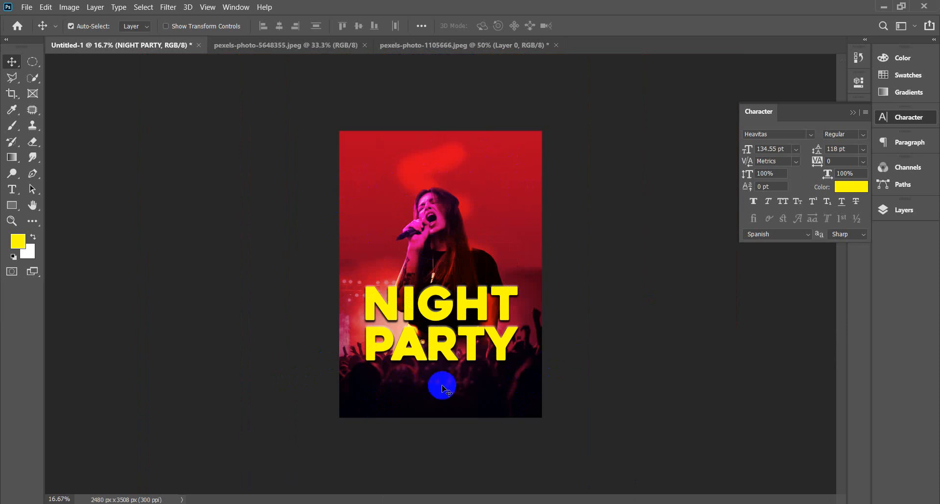
Start a new text line near the poster's upper edge and set its colour to white (ffffff).
left_click(15, 188)
left_click(373, 156)
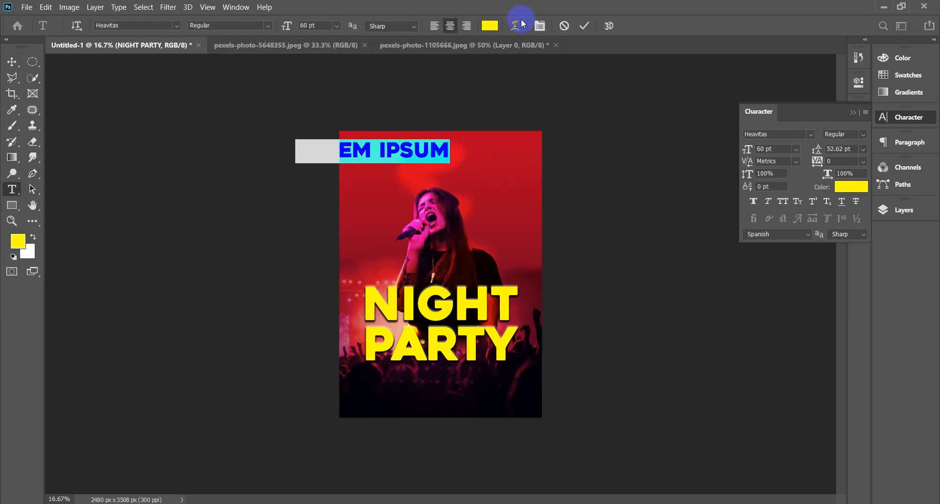
left_click(490, 25)
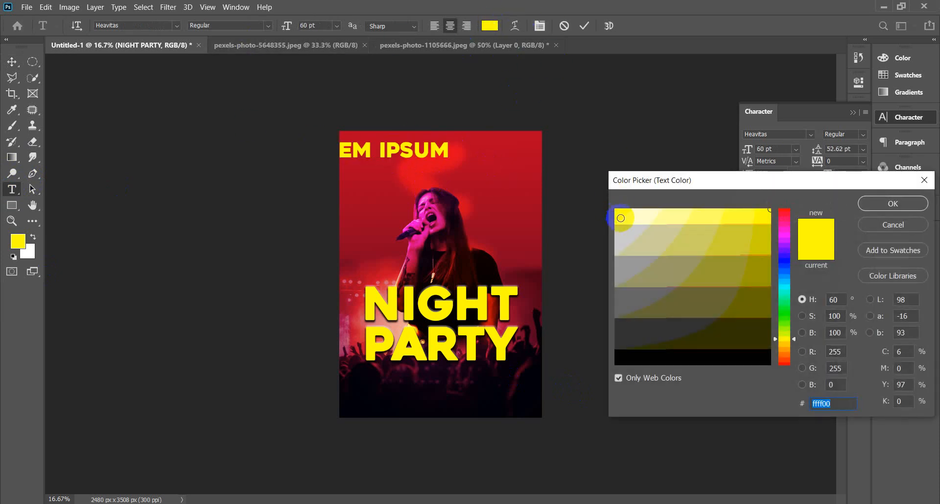
left_click(615, 210)
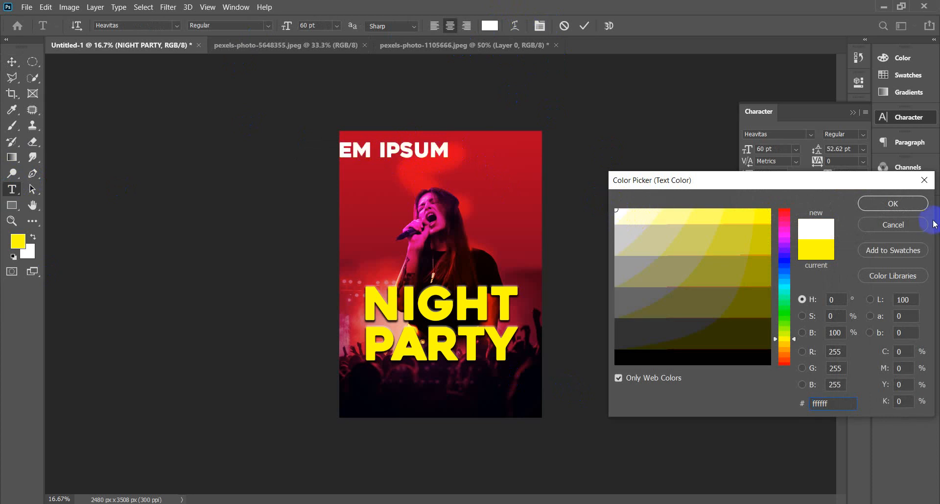
left_click(905, 204)
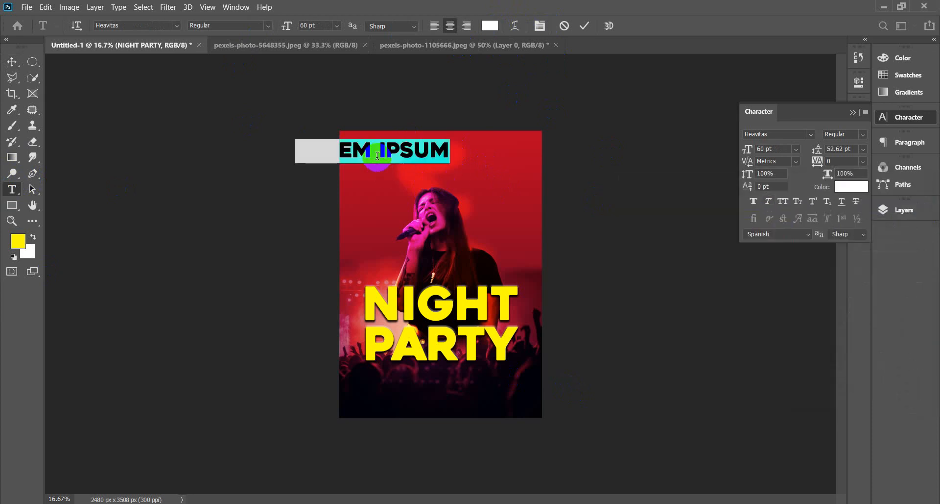
Enter "VENUE: CLUB" as the new white text line.
type("VE")
type("NU")
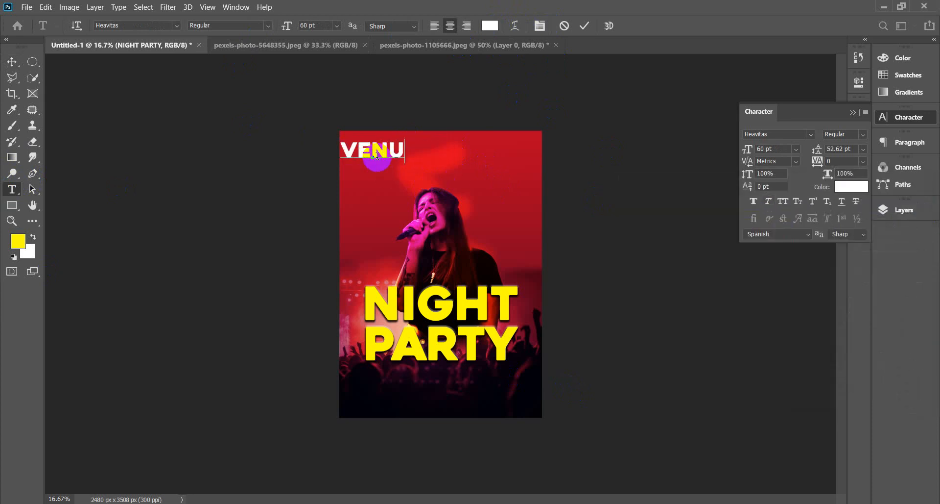
type("E")
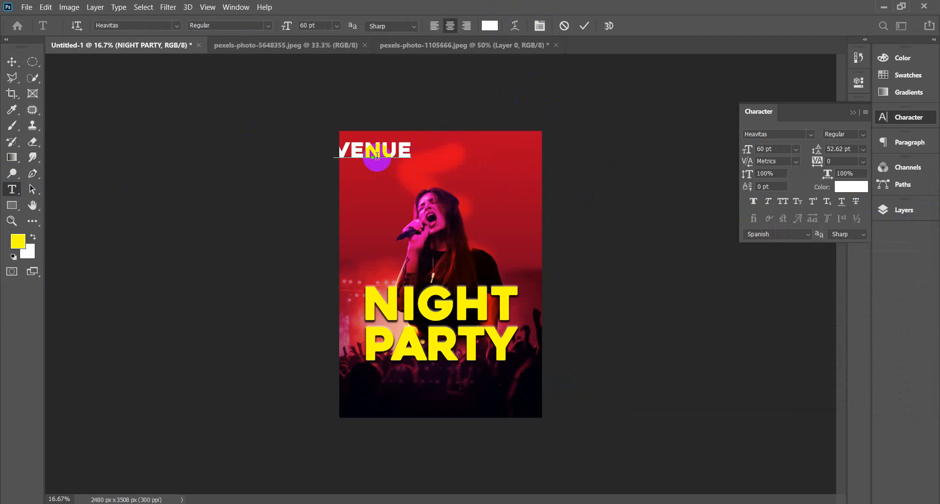
type(":")
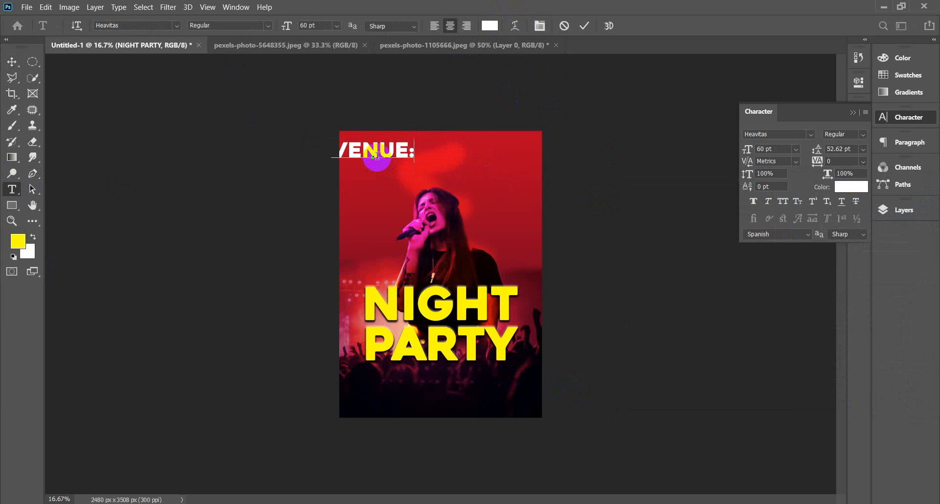
key("BackSpace")
type("|")
key("BackSpace")
type(":")
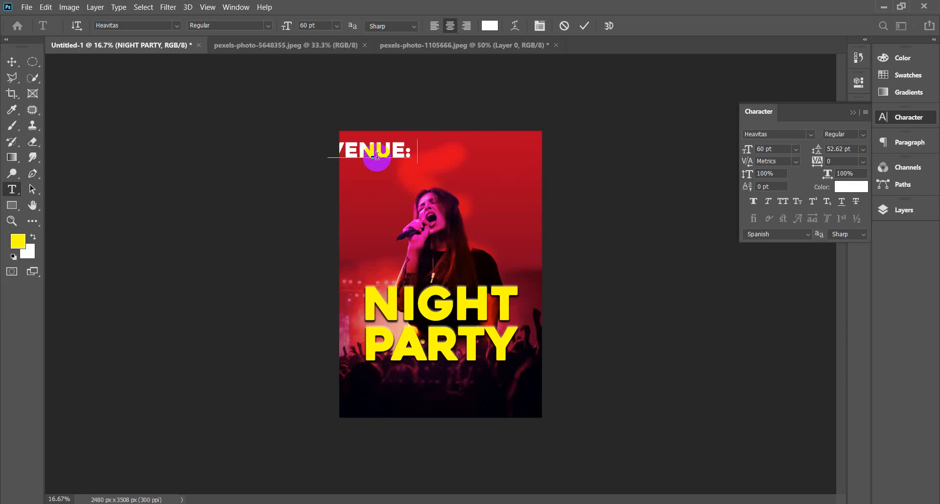
type(" CLUB")
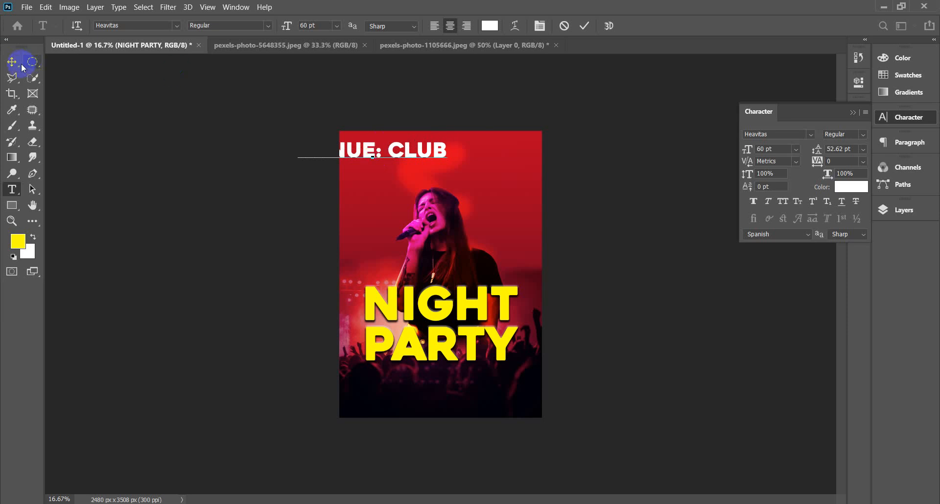
Change the venue text's font to Comfortaa and centre the line near the poster's upper edge.
left_click_drag(449, 150, 196, 151)
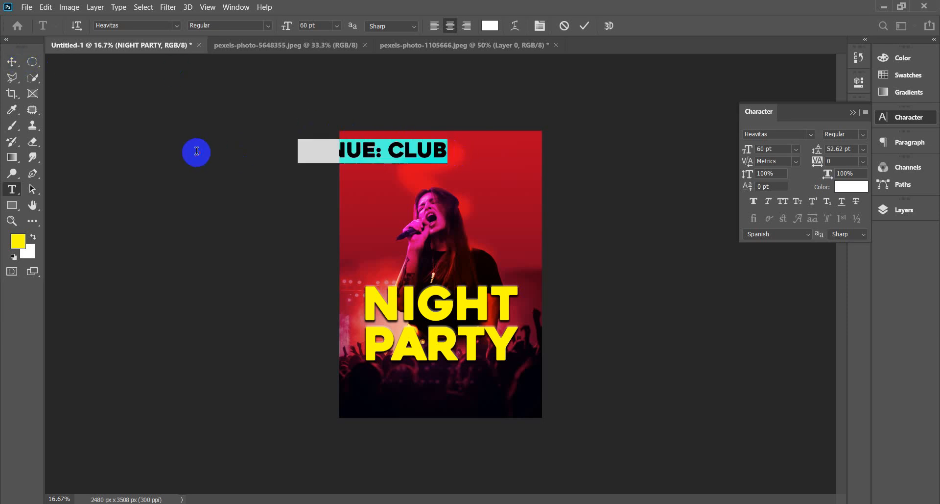
left_click(337, 29)
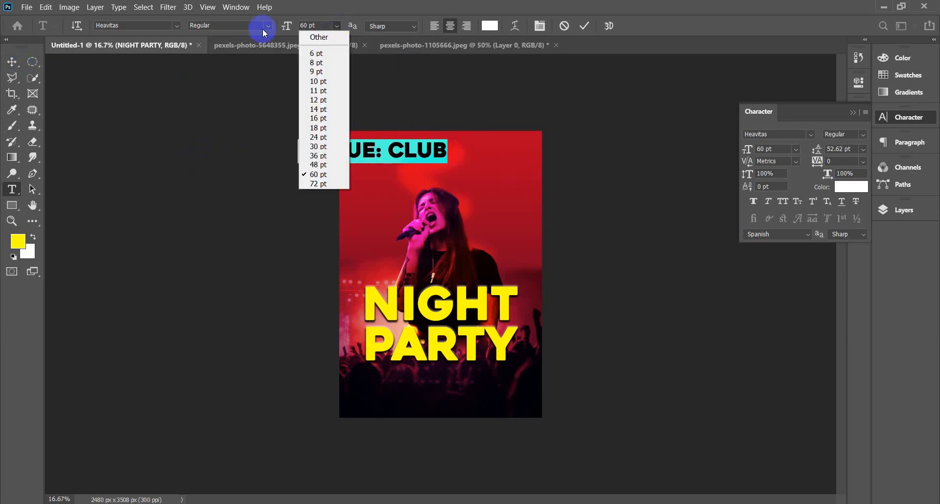
left_click(181, 28)
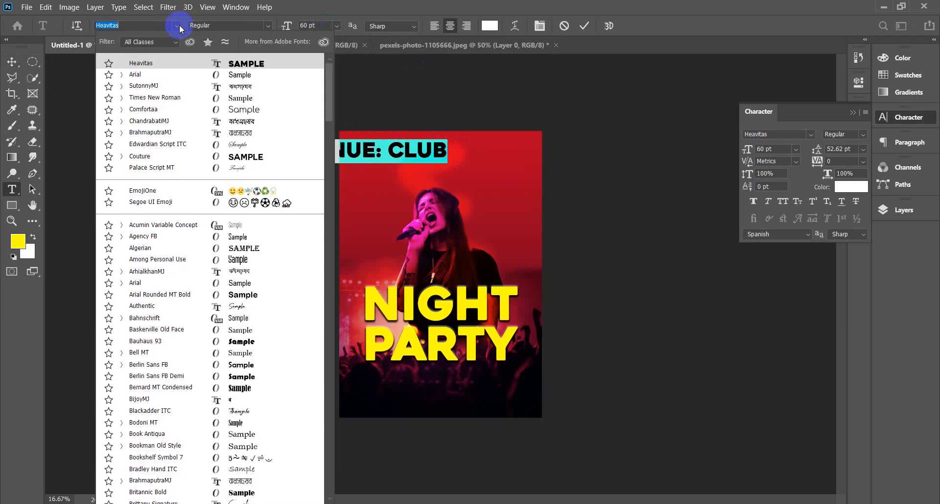
left_click(239, 109)
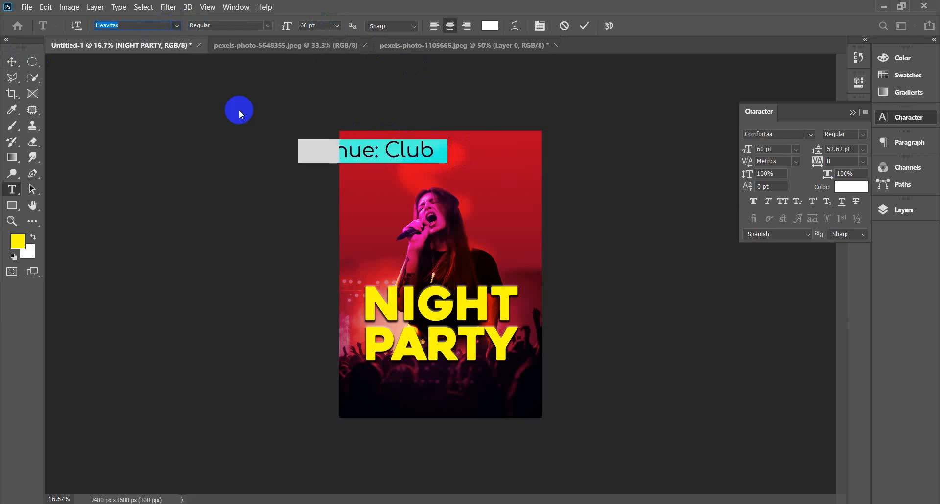
left_click(12, 62)
left_click_drag(367, 155, 439, 159)
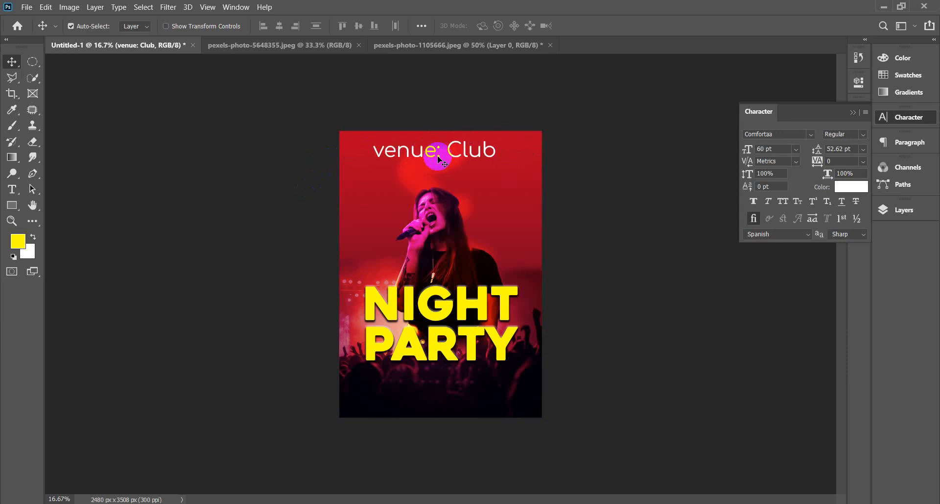
Edit the venue line to read "Venue: Dot Club", with a capital V.
left_click(12, 189)
left_click_drag(384, 154, 343, 156)
type("V")
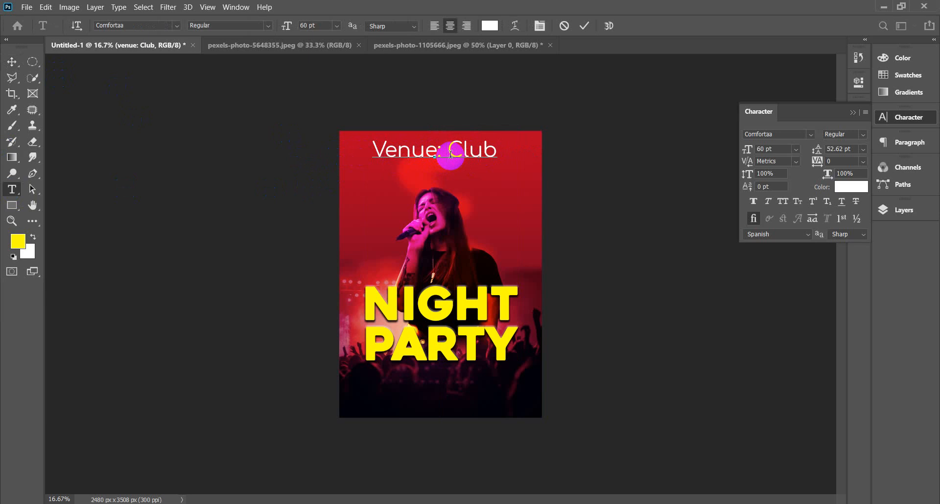
type("Dot")
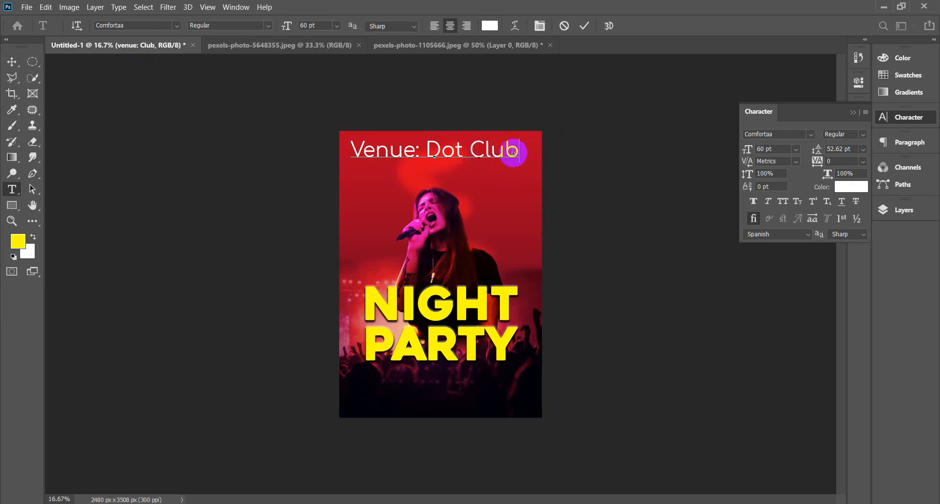
Set the venue line's size to 36 pt and move it just beneath the NIGHT PARTY title.
left_click_drag(520, 150, 264, 147)
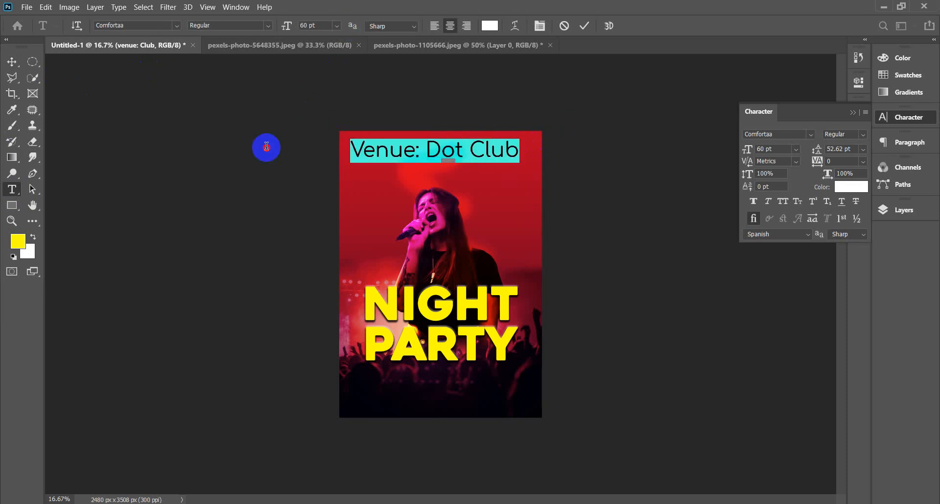
left_click(338, 25)
left_click(319, 156)
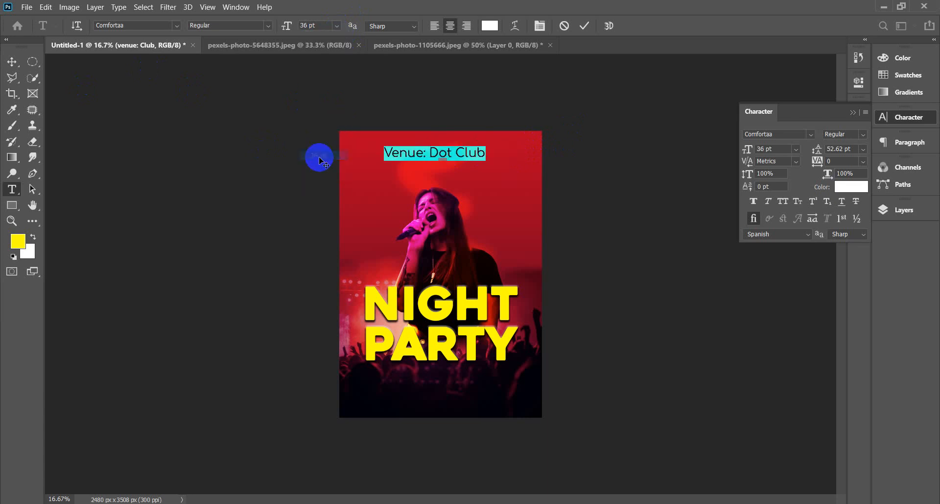
left_click(12, 62)
left_click_drag(436, 166, 422, 376)
key("ctrl+plus")
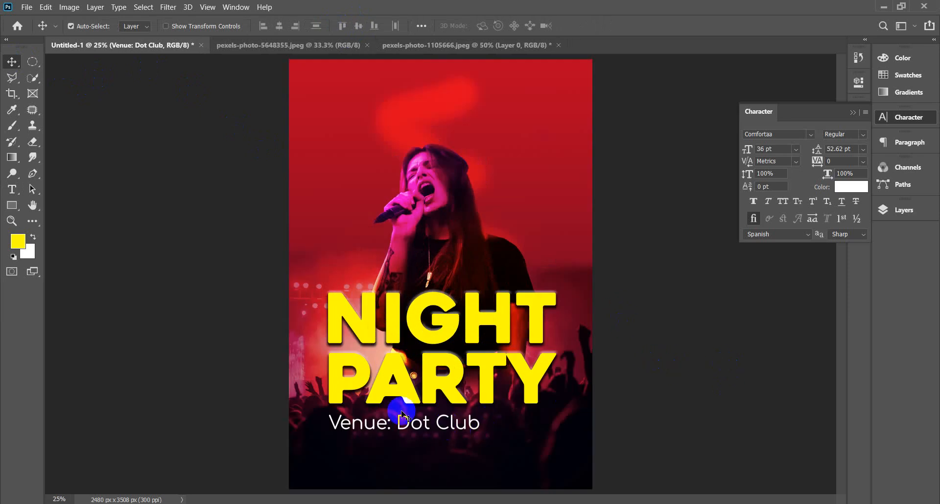
Reduce the venue line to 24 pt and align its start with the title's left edge, directly beneath PARTY.
left_click(10, 195)
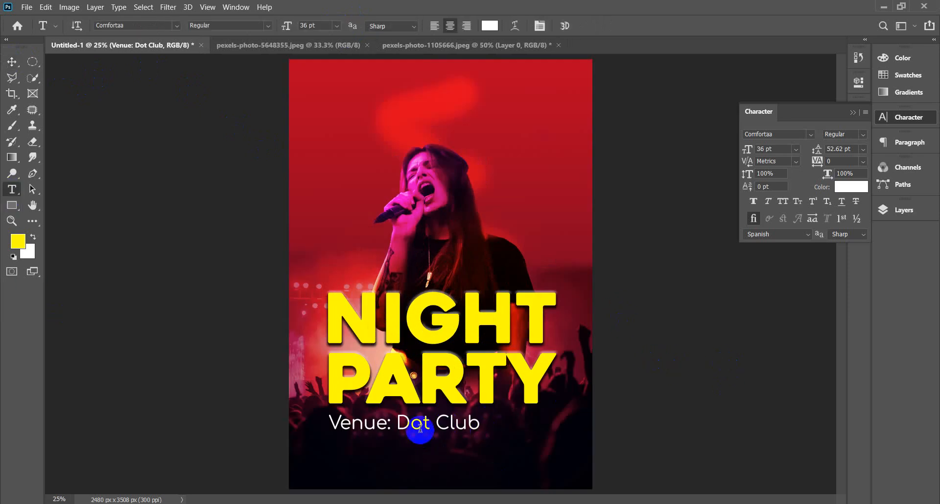
left_click(419, 424)
key("ctrl+a")
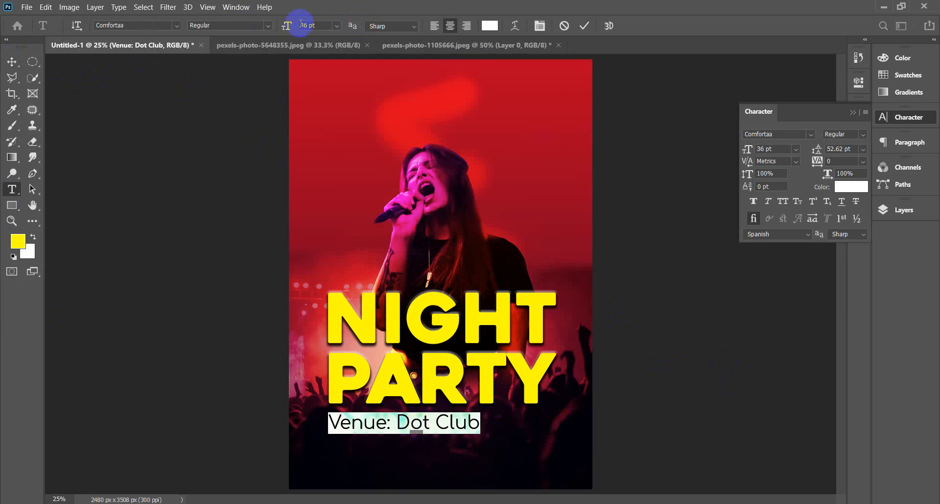
left_click(342, 26)
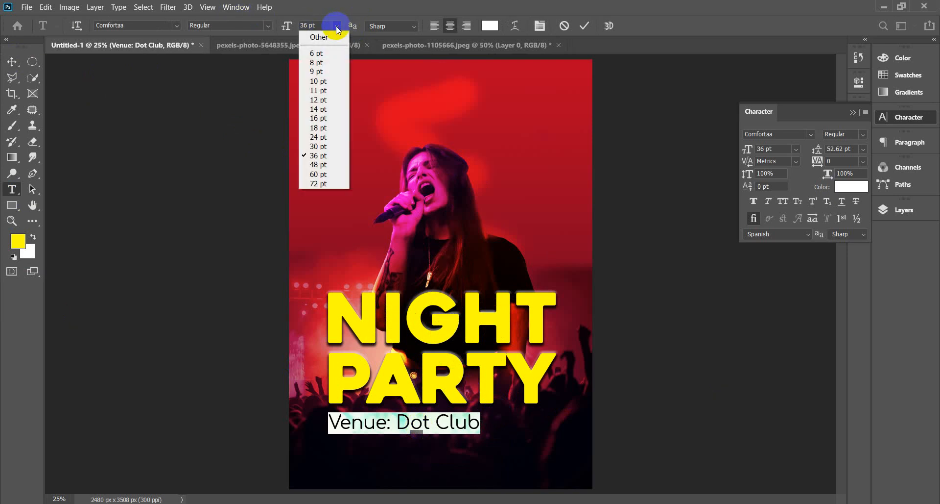
left_click(325, 134)
left_click(12, 61)
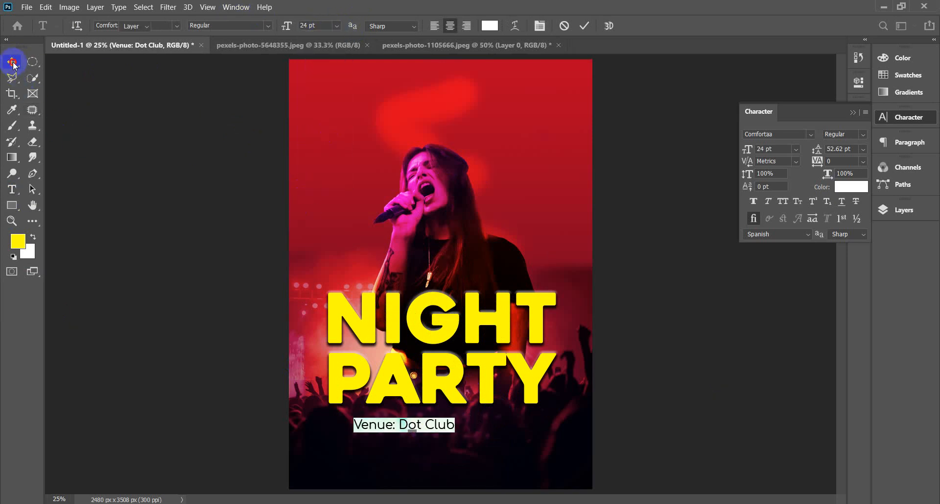
left_click(376, 429)
left_click_drag(376, 430, 350, 418)
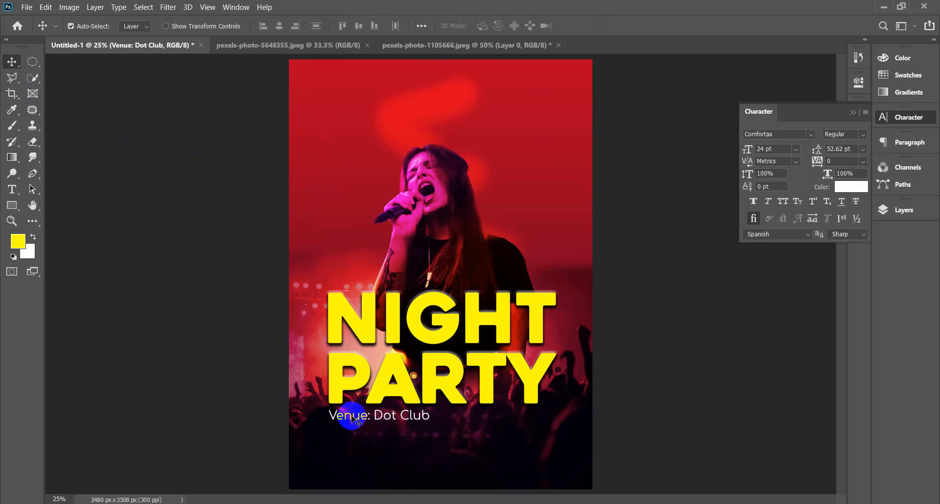
Duplicate the venue line to its right and change the copy's text to "Time: 12.00AM".
left_click_drag(352, 416, 481, 416)
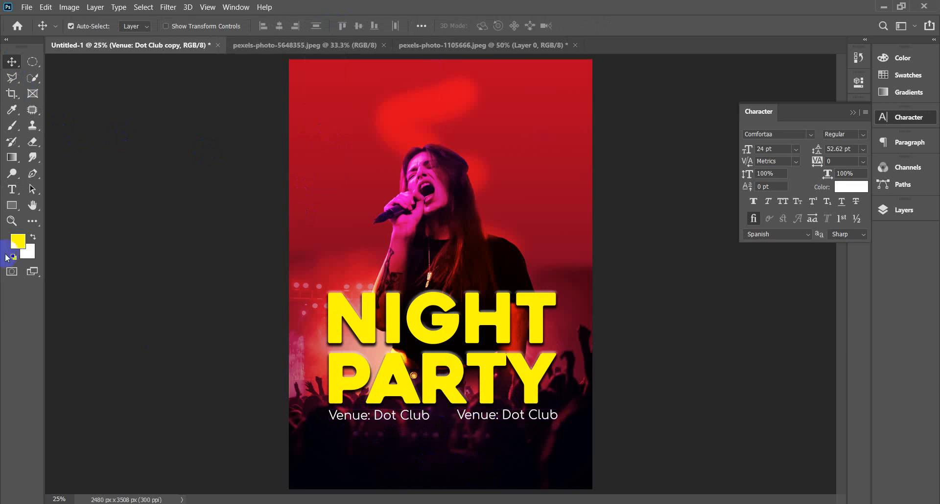
left_click(13, 189)
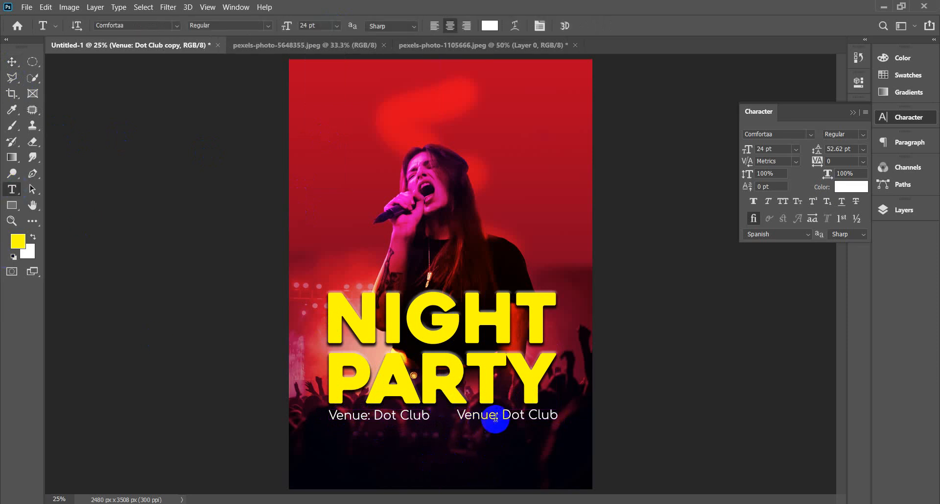
left_click_drag(496, 417, 456, 417)
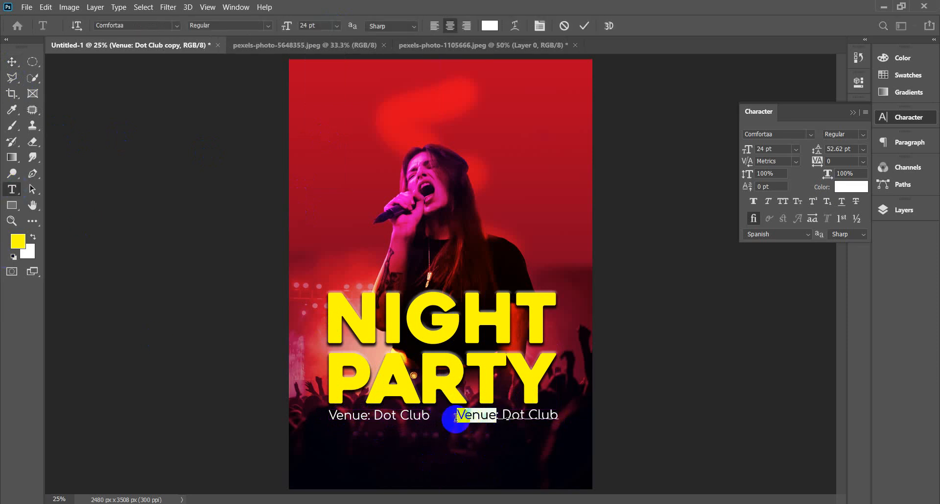
type("Time")
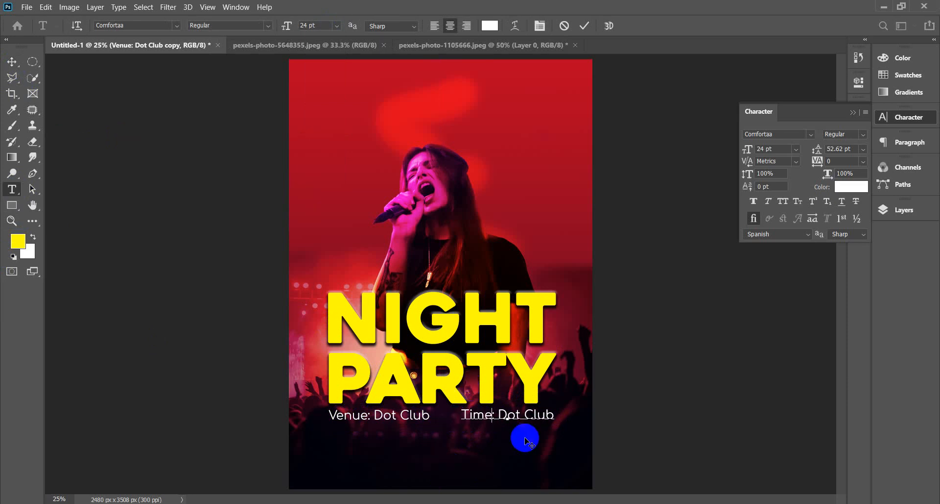
left_click_drag(499, 415, 579, 416)
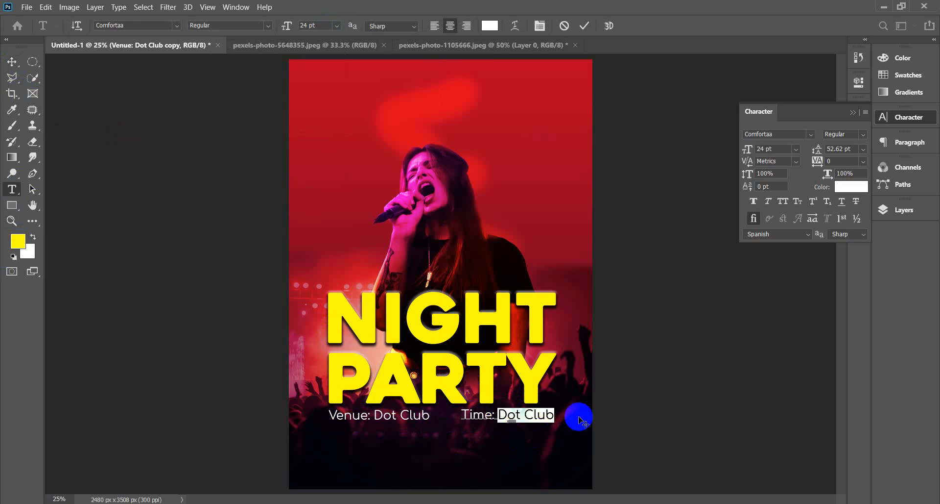
type("12")
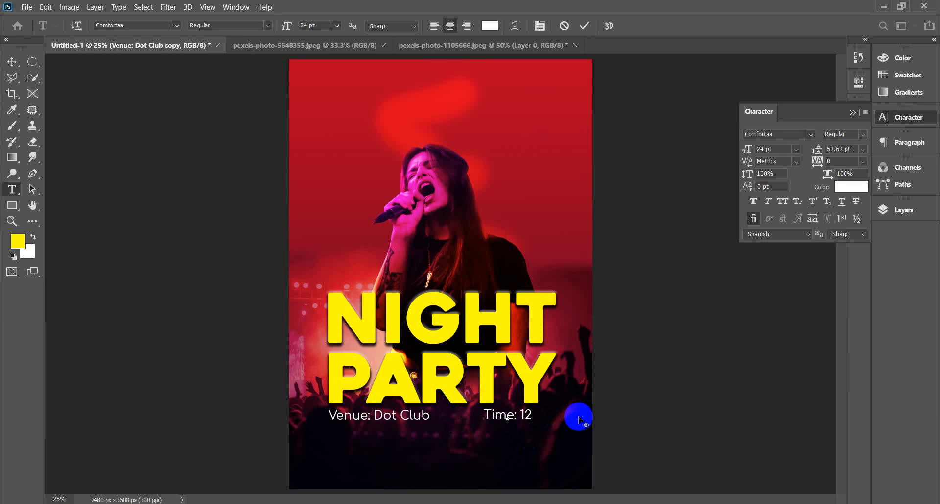
type(".00")
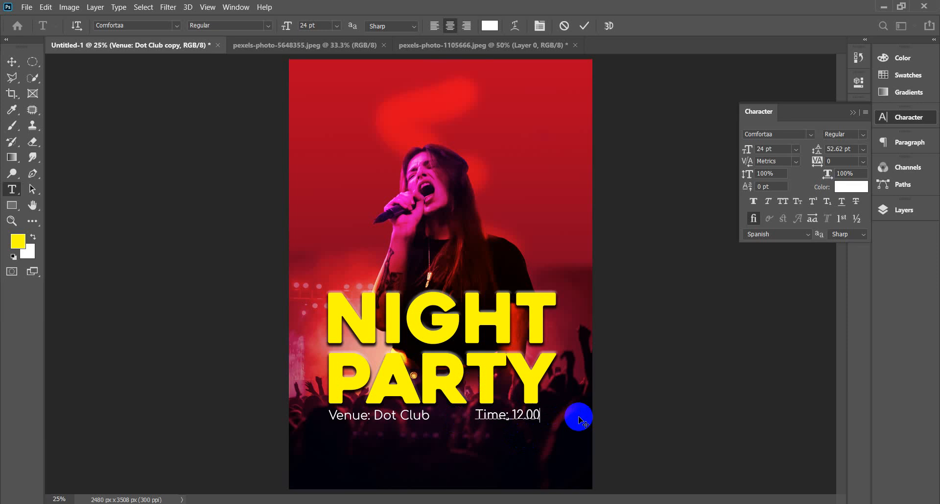
type("AM")
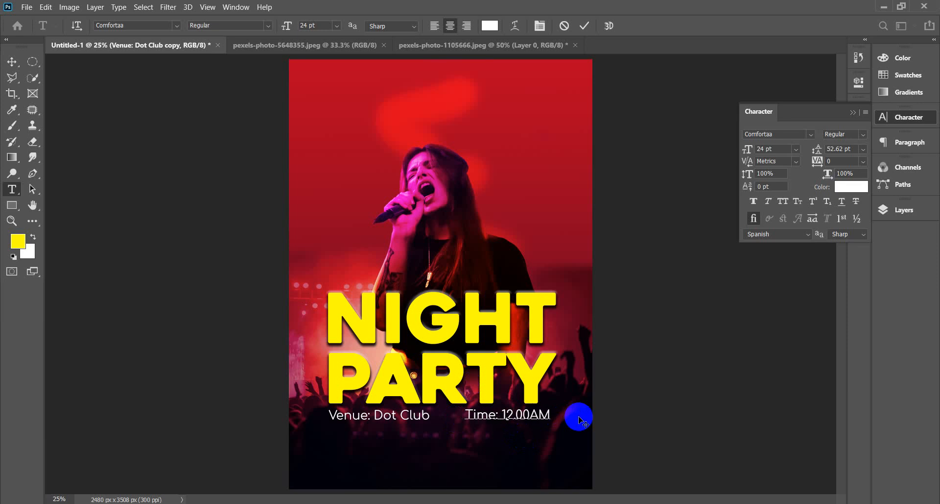
Shift the time line slightly left beneath the title, keeping it level with the venue line.
left_click(12, 62)
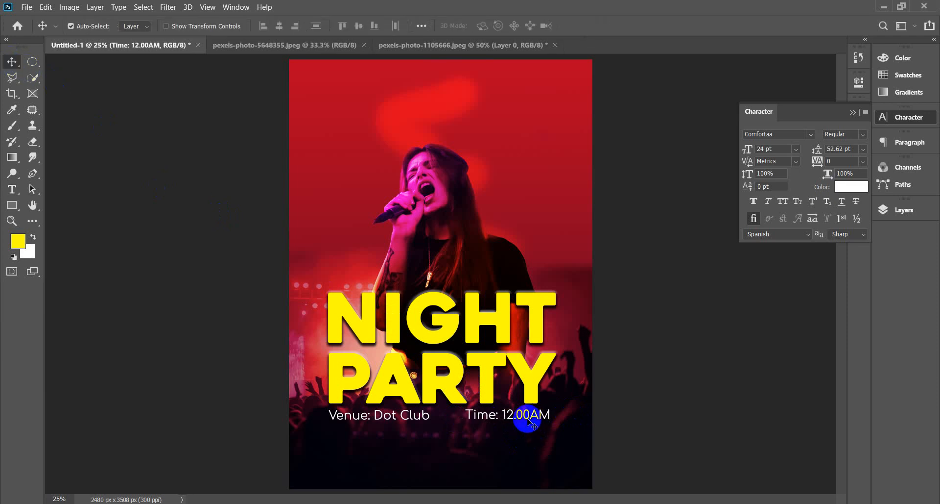
key("shift+Left")
key("shift+Left")
key("shift+Left")
key("shift+Left")
key("shift+Left")
key("shift+Left")
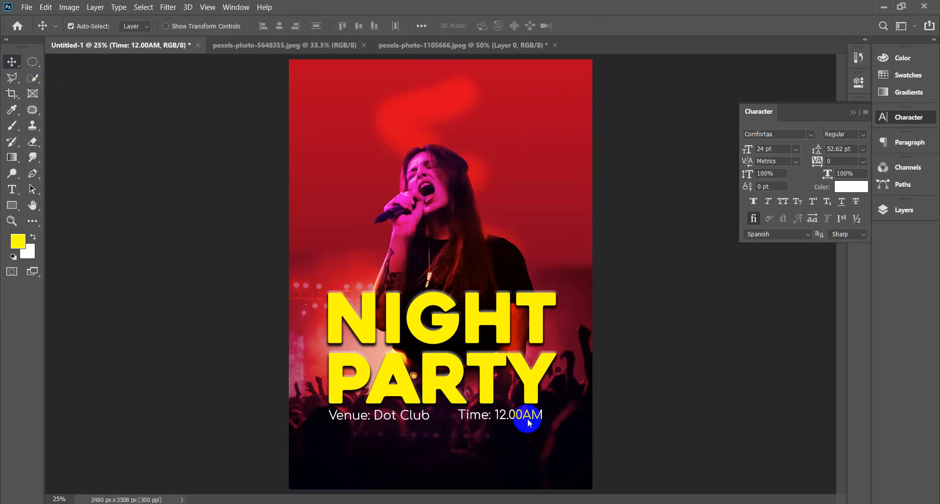
key("Left")
key("Left")
key("Left")
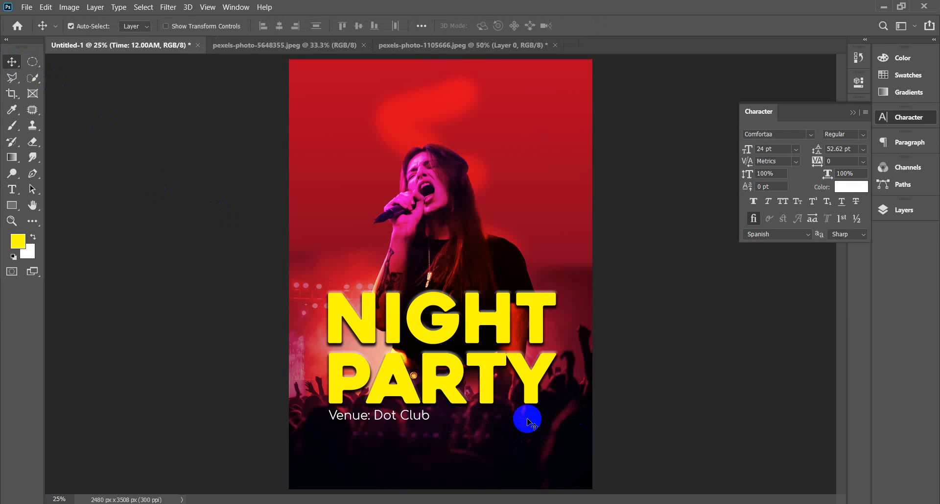
left_click(524, 421)
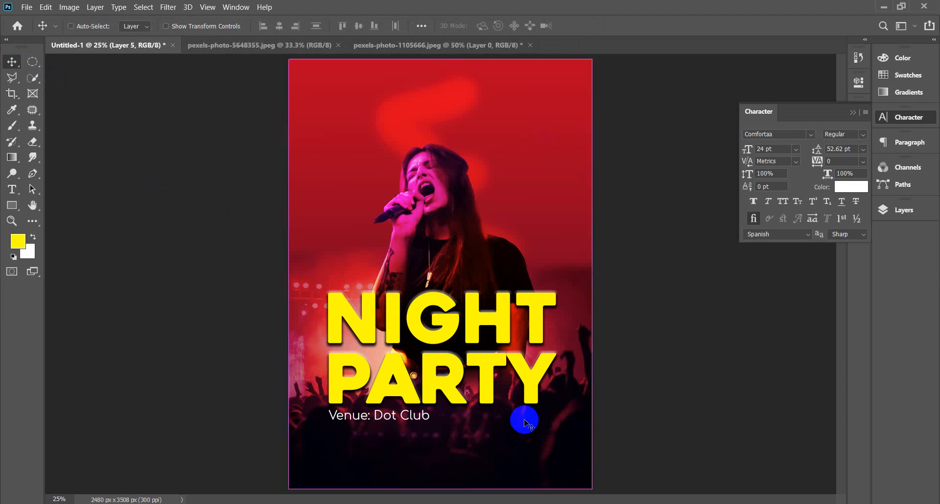
key("ctrl+[")
left_click_drag(535, 420, 520, 418)
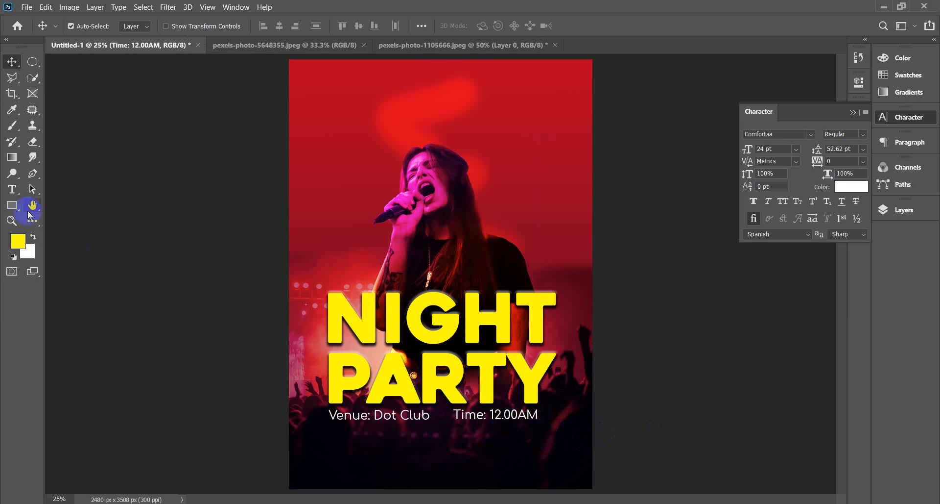
Change the time line's AM to lowercase so it reads "Time: 12.00am".
left_click(11, 189)
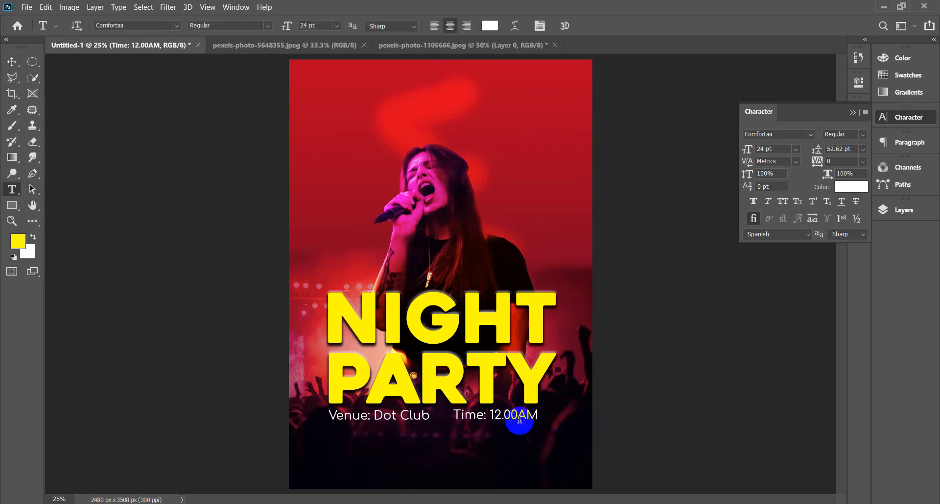
left_click_drag(505, 419, 558, 421)
type("a")
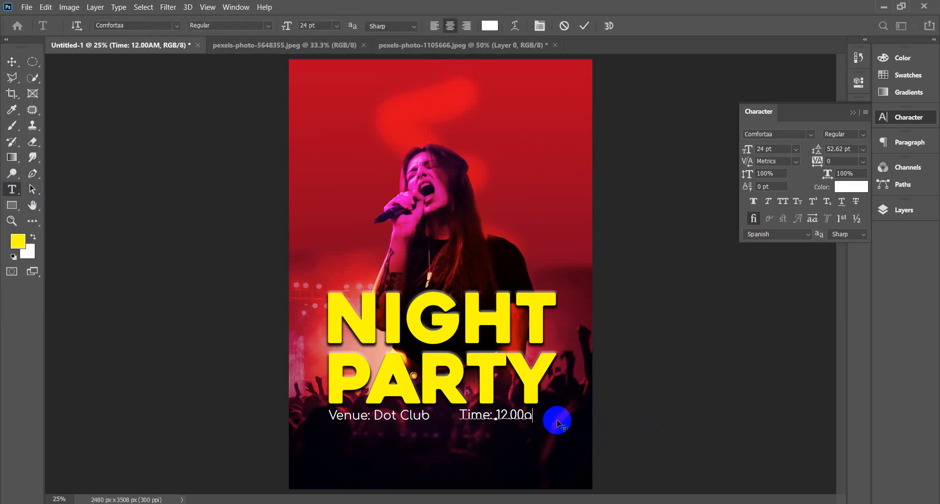
type("m")
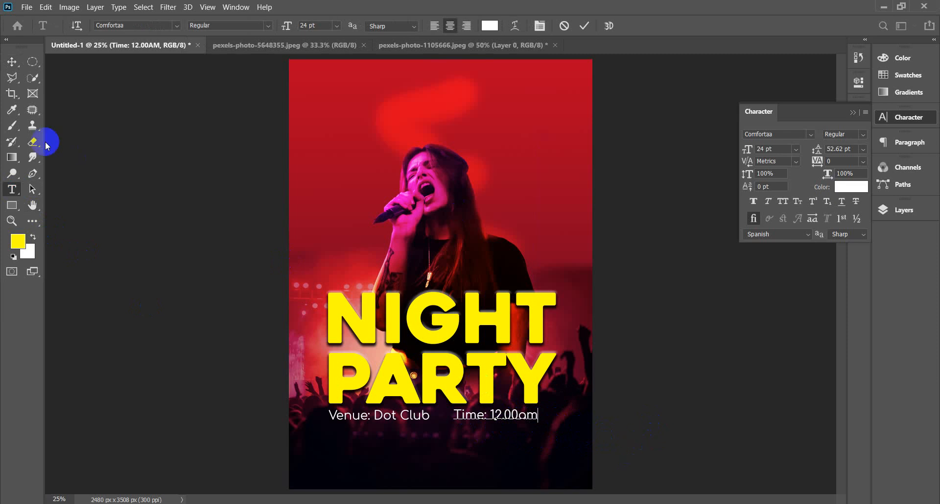
left_click(12, 62)
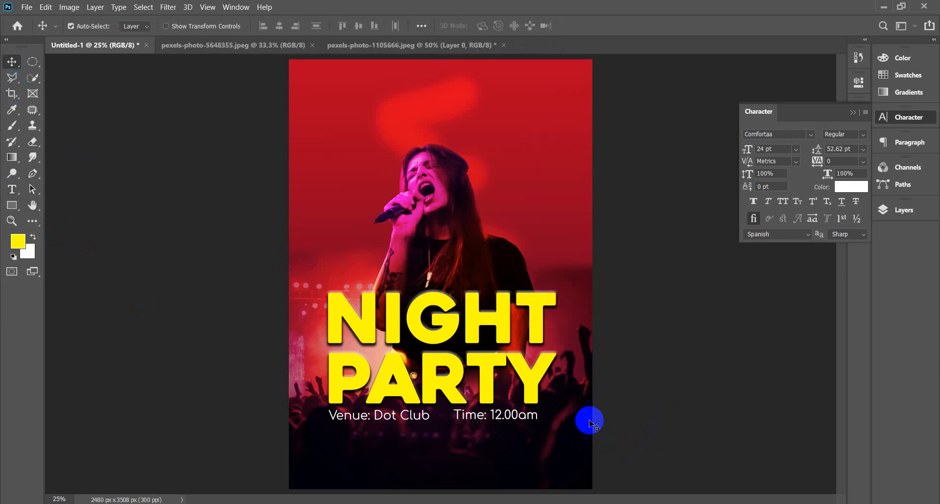
Select the venue and time lines together and nudge both slightly down from the title.
left_click(397, 416)
left_click(497, 418, "shift")
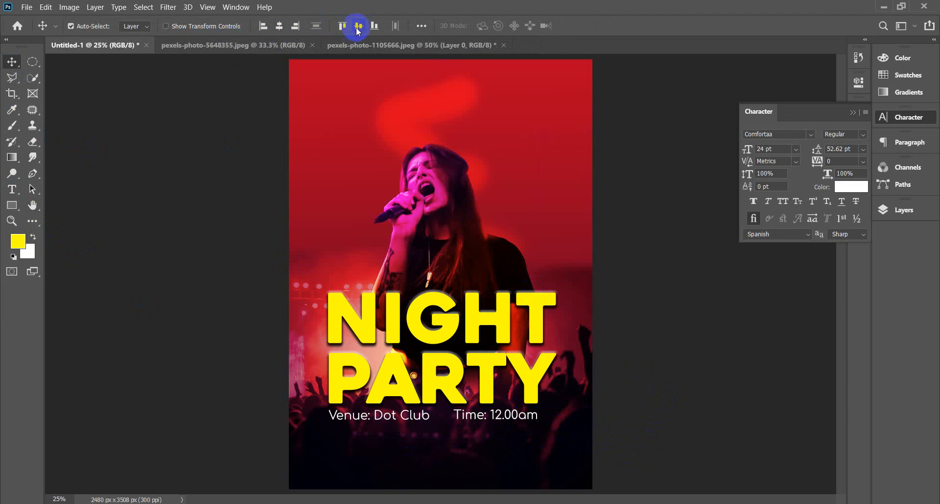
key("shift+Down")
key("shift+Down")
key("shift+Down")
key("shift+Down")
key("shift+Down")
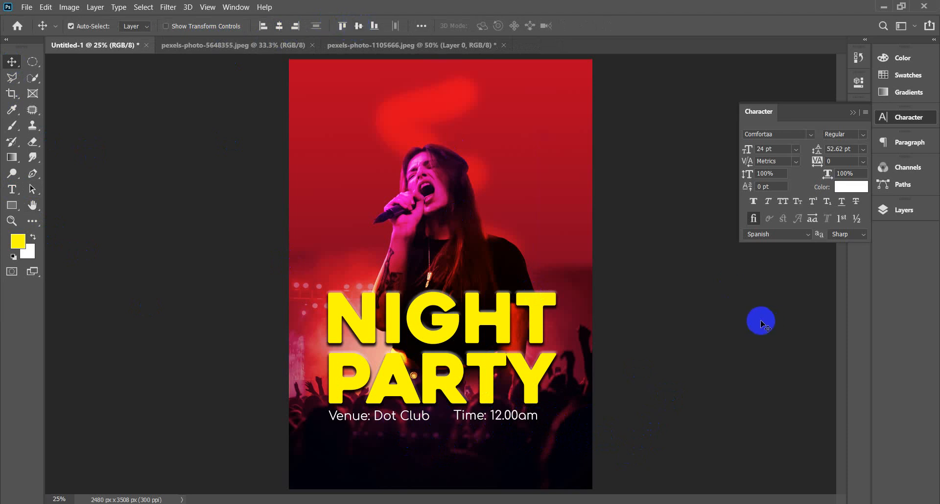
key("shift+Down")
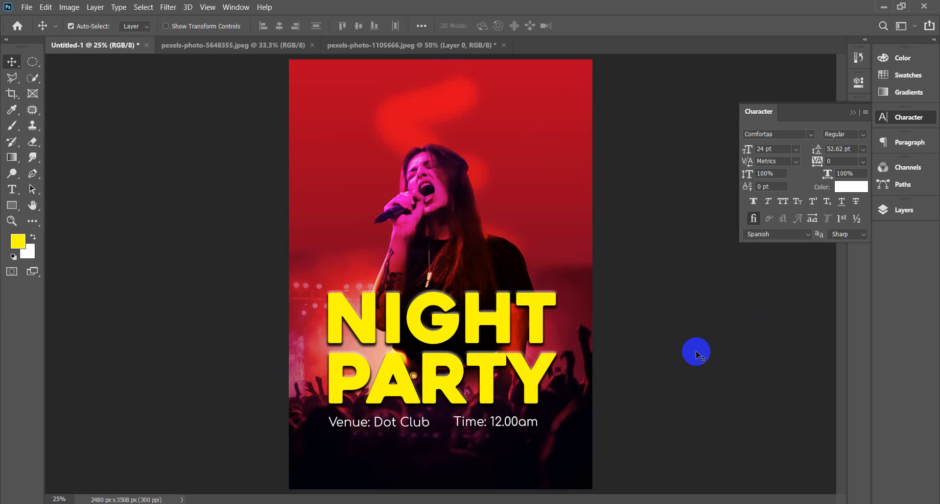
Add a horizontal paragraph text box with Lorem ipsum placeholder text across the poster's top, above the singer's head.
key("ctrl+minus")
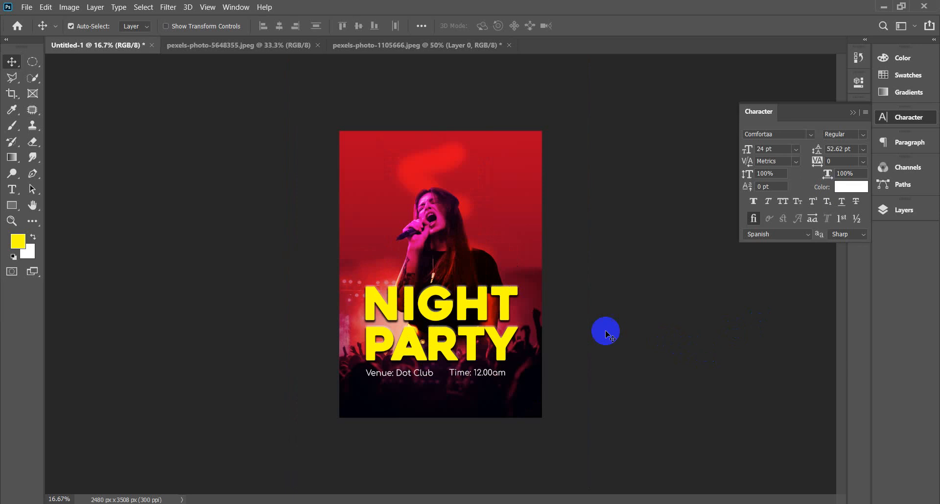
left_click(12, 189)
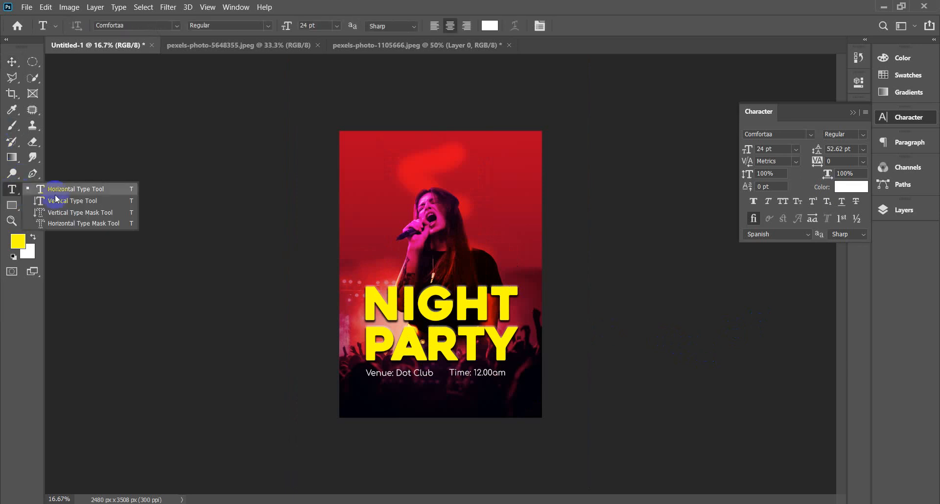
left_click(63, 191)
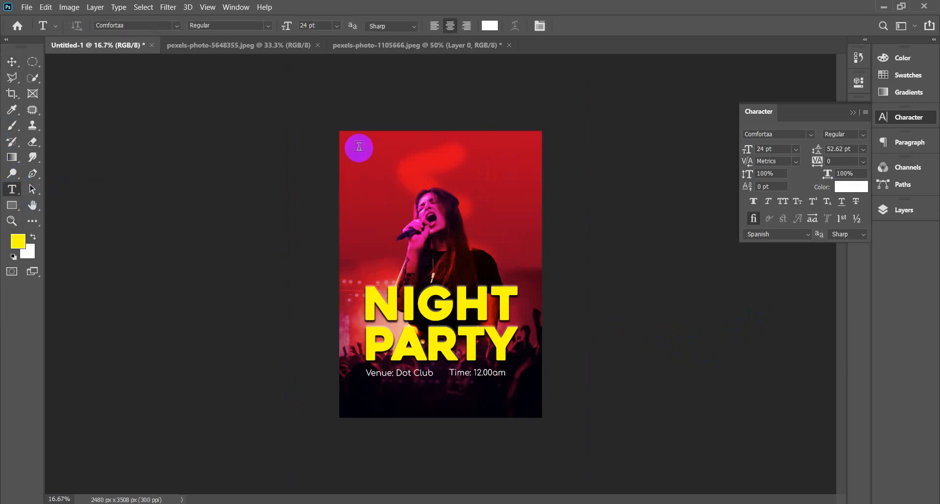
left_click_drag(363, 148, 521, 174)
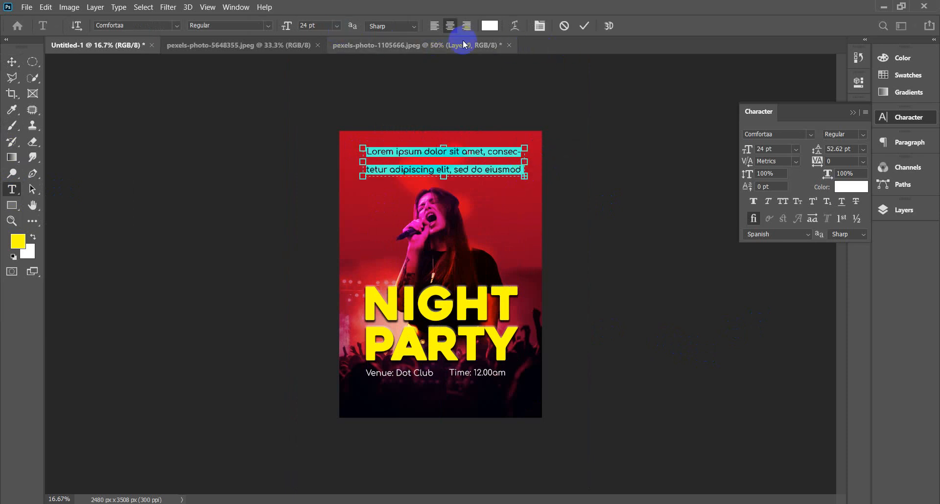
Set the placeholder text's leading to Auto, shorten its box to two lines and commit the text.
left_click(866, 151)
left_click(844, 161)
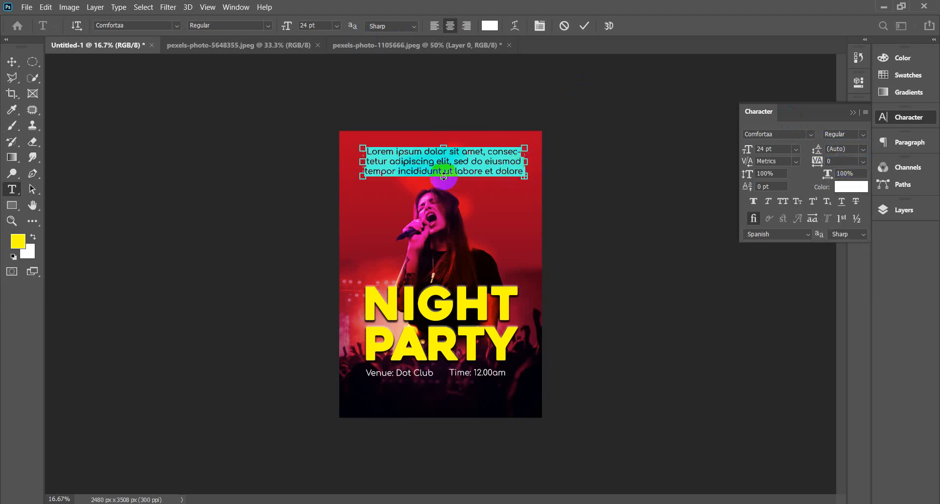
left_click_drag(443, 177, 444, 167)
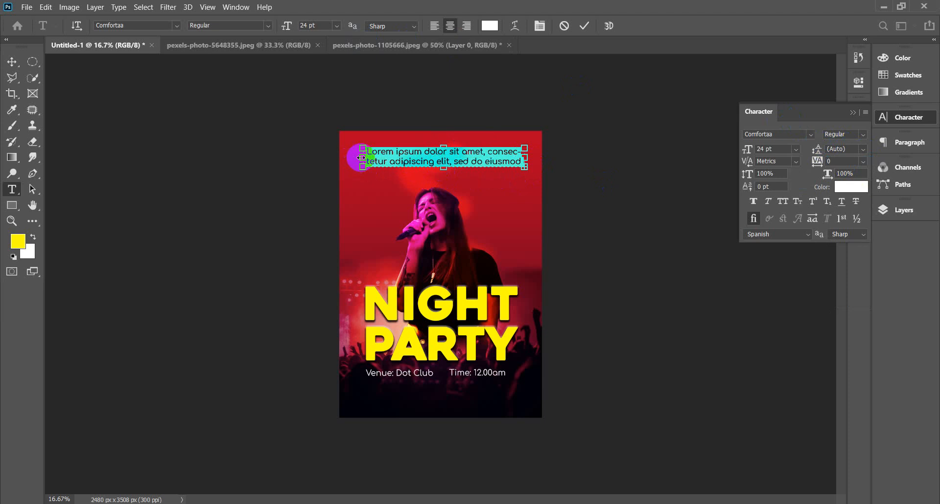
left_click(12, 61)
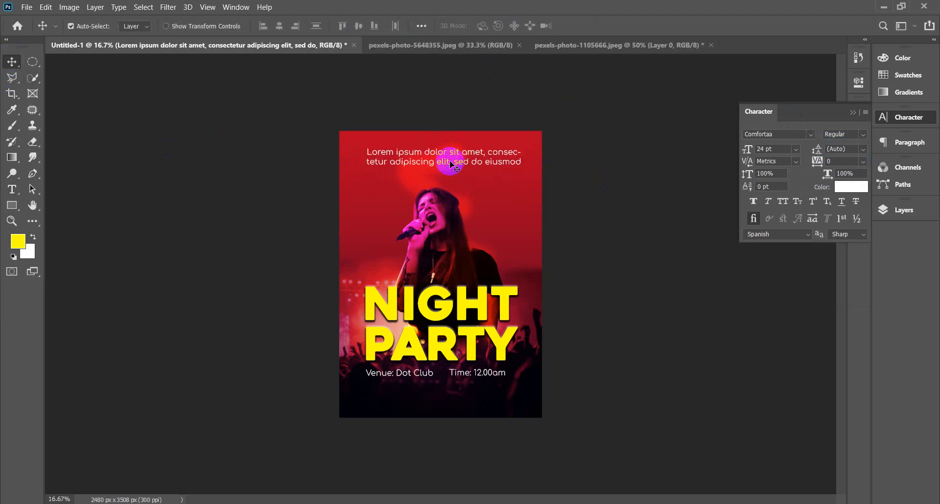
Nudge the two-line placeholder text slightly up toward the poster's upper edge and deselect it.
key("shift+Up")
key("shift+Up")
key("shift+Up")
key("shift+Up")
key("shift+Up")
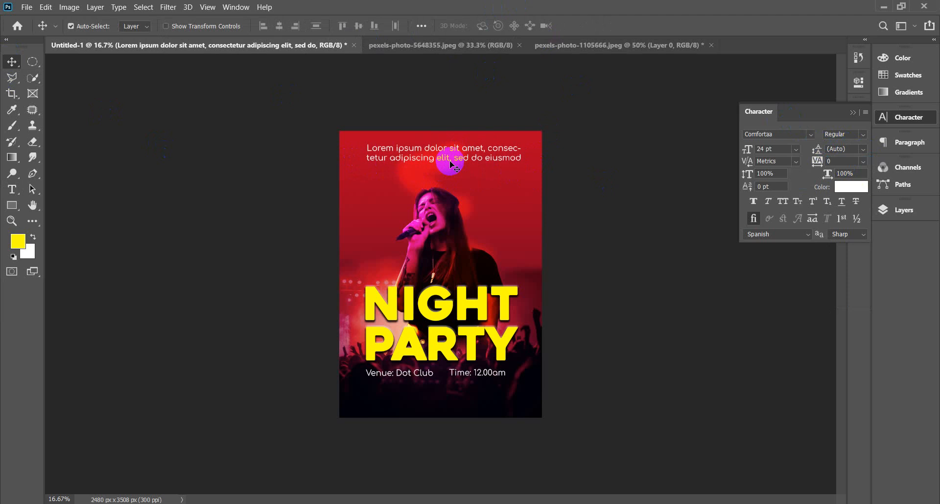
key("shift+Down")
key("shift+Down")
key("shift+Down")
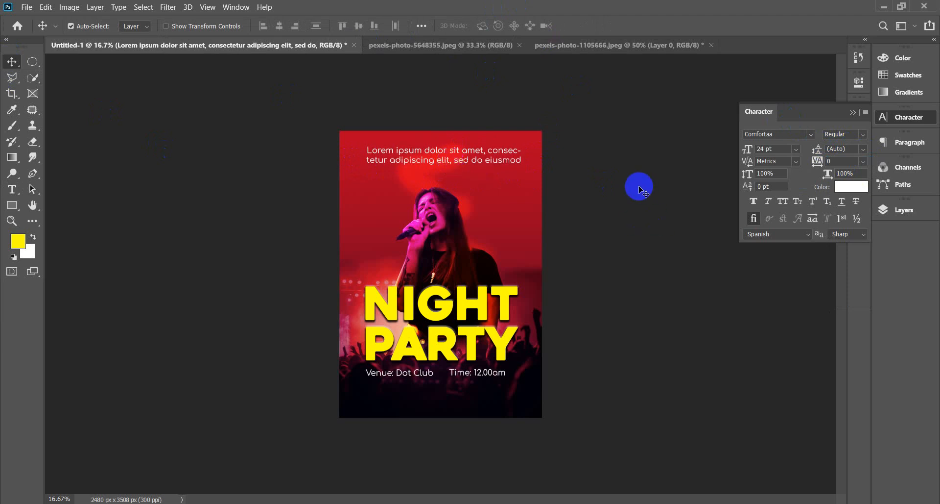
left_click(639, 189)
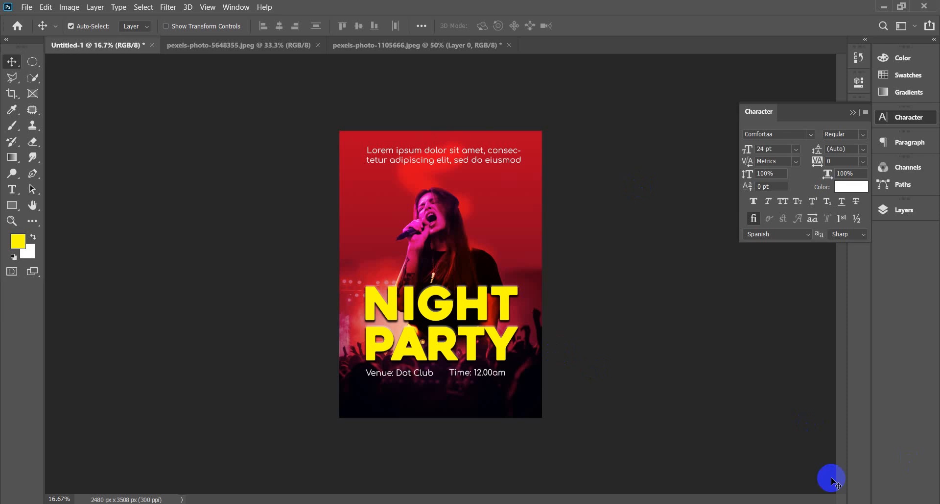
left_click(889, 503)
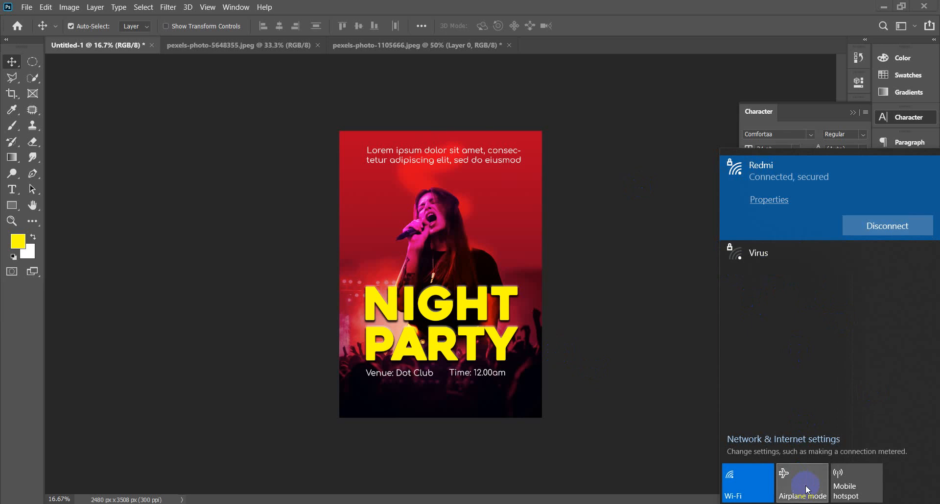
left_click(610, 252)
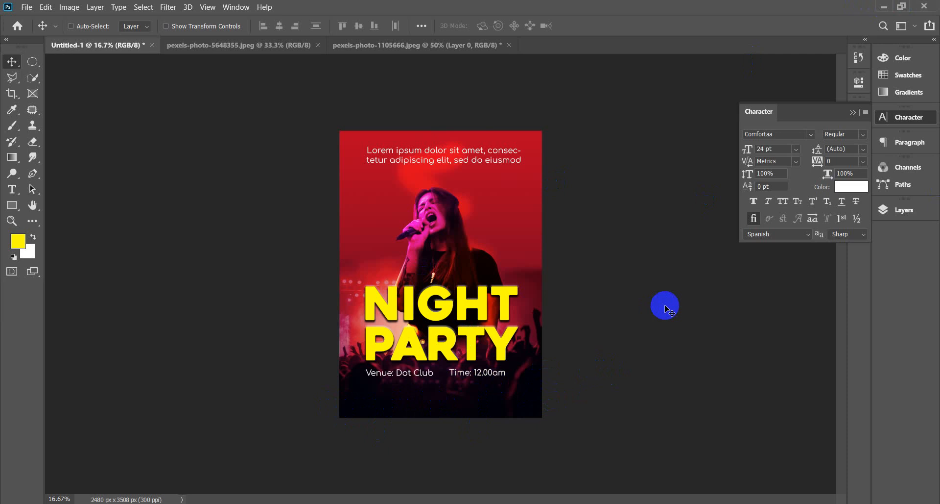
key("ctrl+plus")
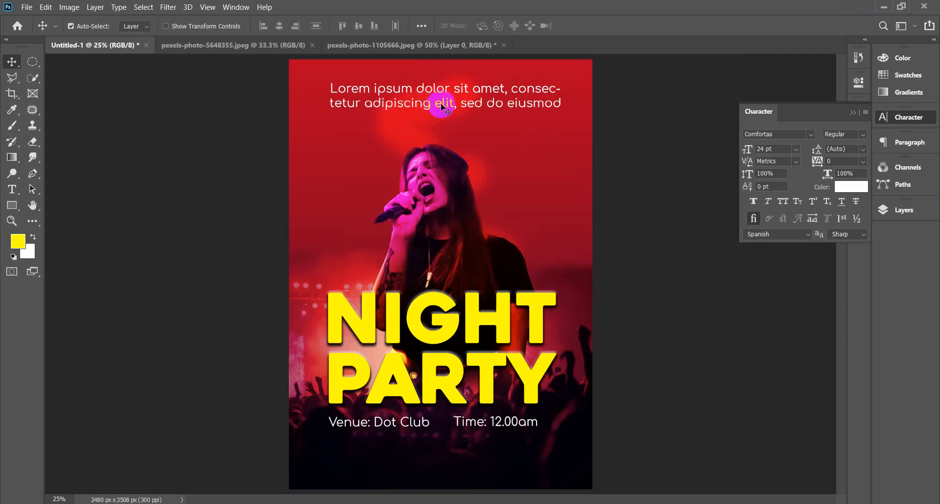
left_click(442, 104)
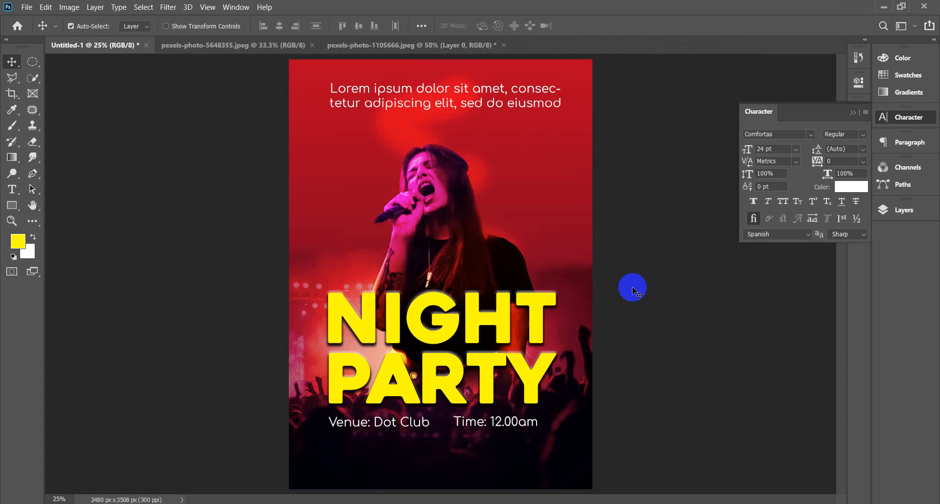
key("ctrl+minus")
key("ctrl+plus")
key("ctrl+plus")
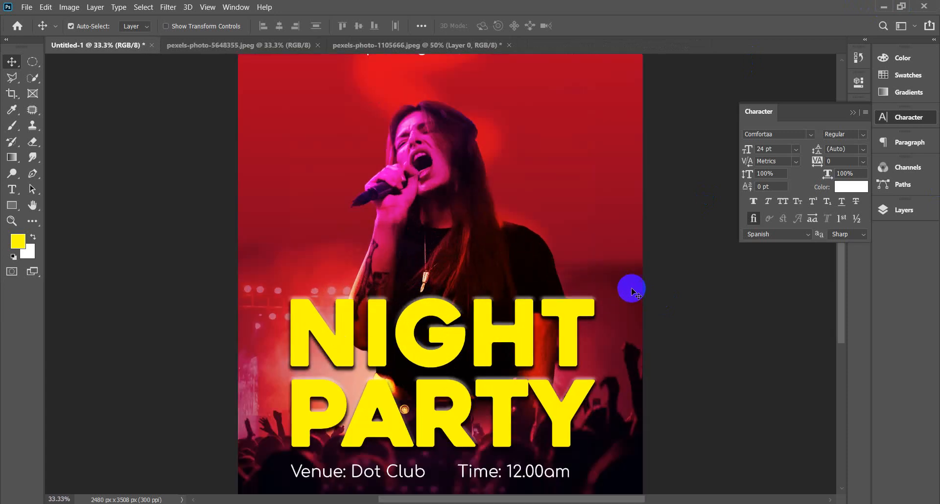
left_click_drag(634, 334, 606, 246)
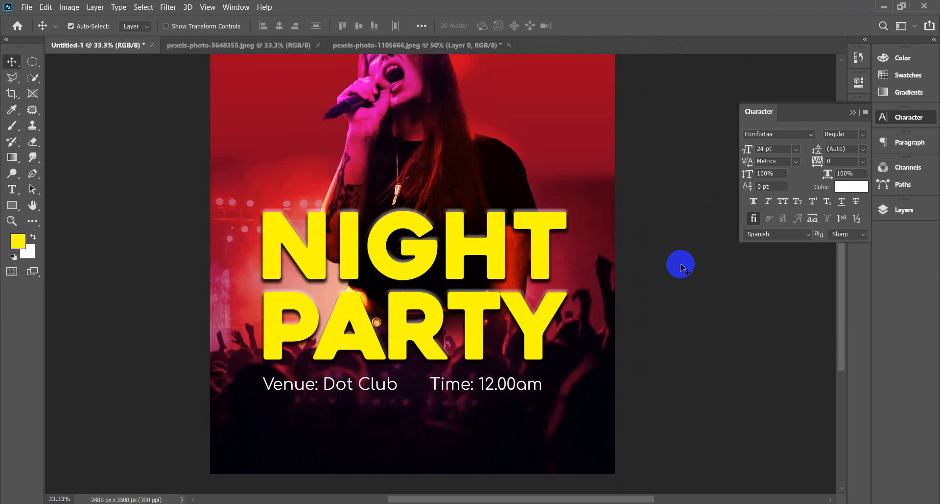
Choose the Lens Flare 4 brush from the 20 Lens Flare Brushes set for the Brush tool.
left_click(13, 126)
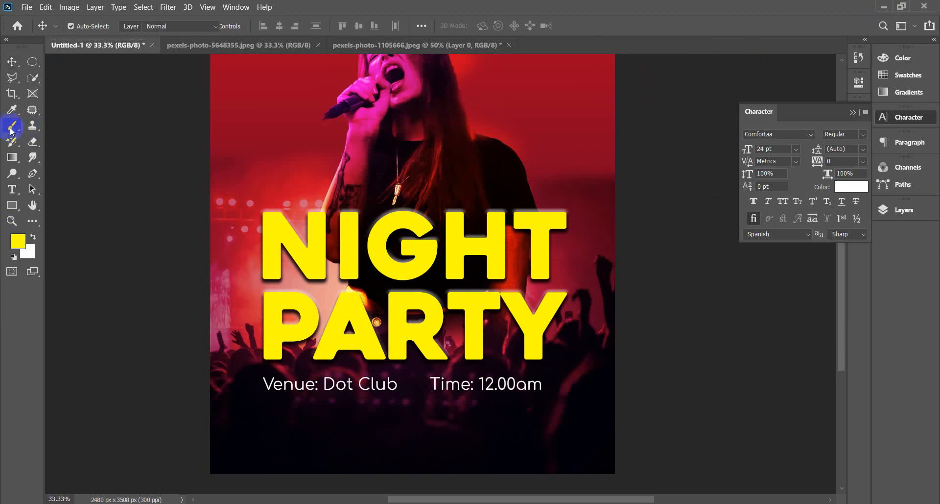
left_click(79, 25)
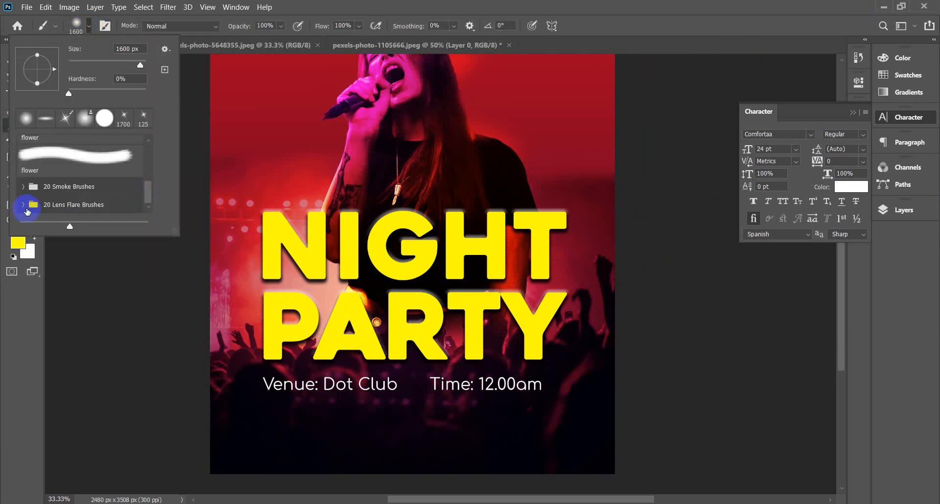
left_click(149, 206)
left_click(148, 205)
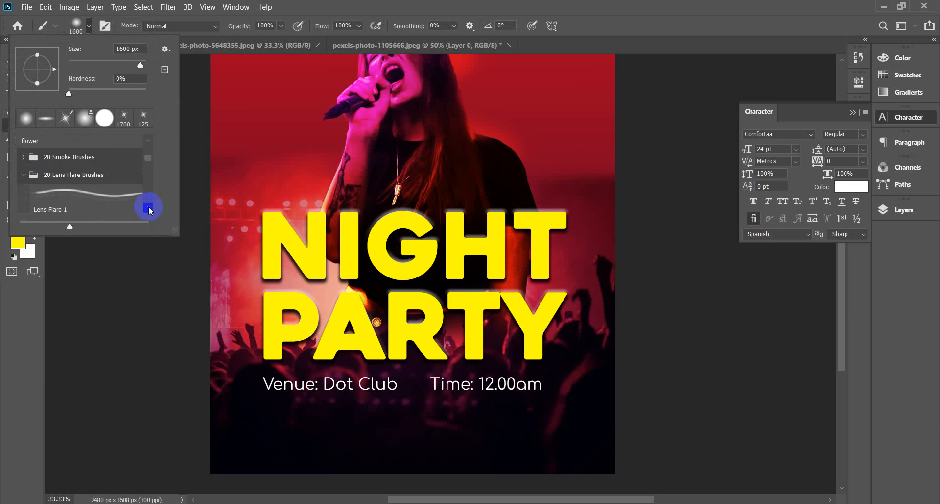
left_click(148, 206)
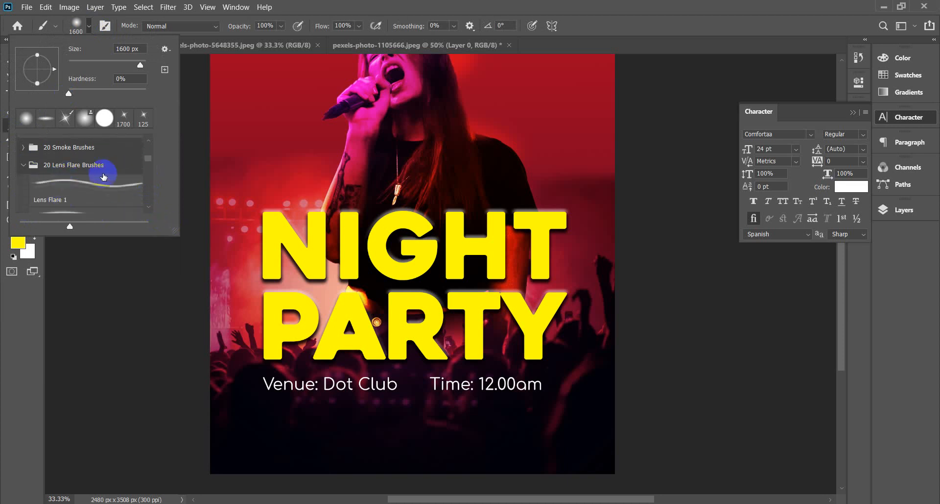
scroll(146, 154, "down", 4)
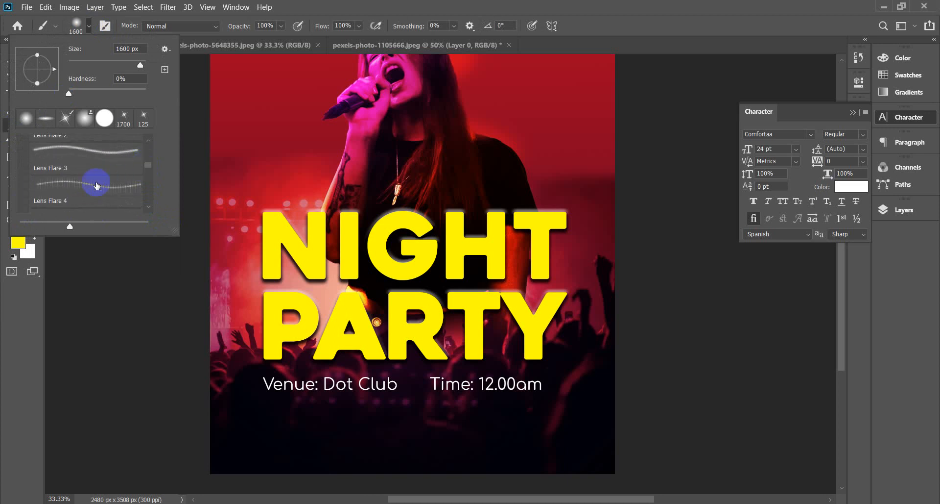
left_click(96, 185)
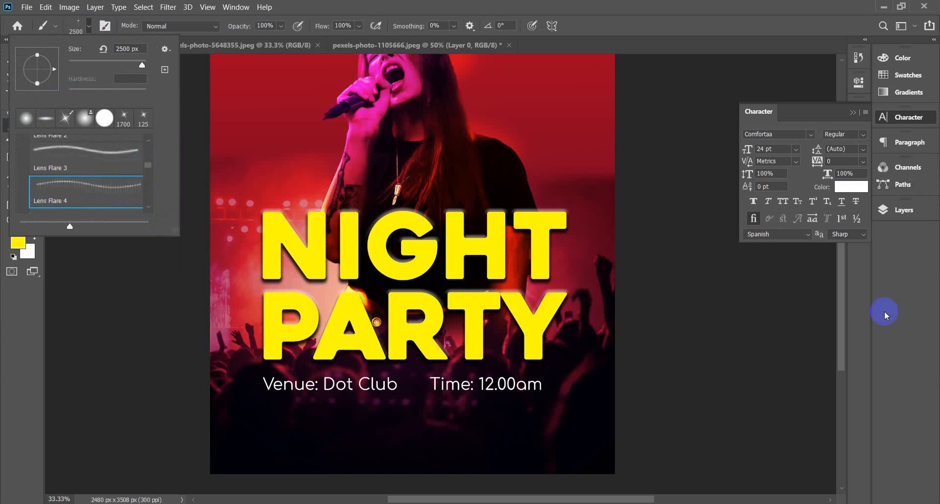
Add a new blank layer directly above the NIGHT PARTY text layer.
left_click(852, 113)
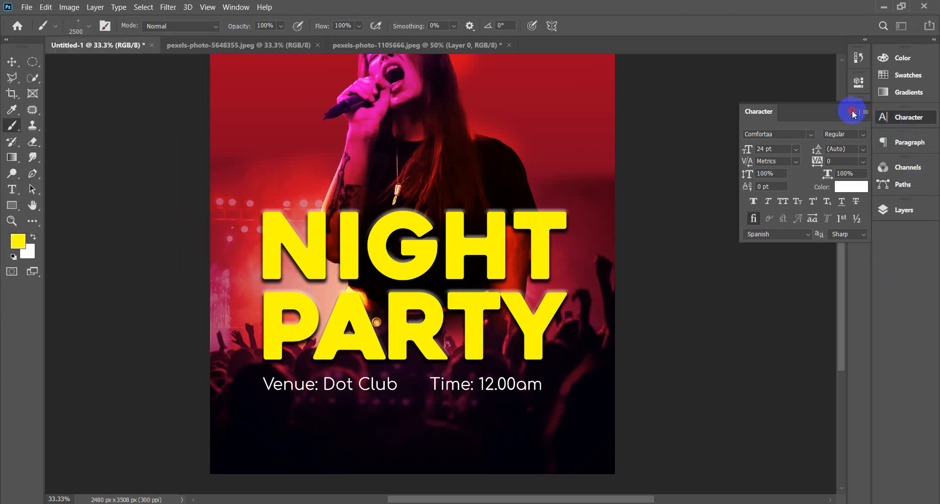
left_click(902, 210)
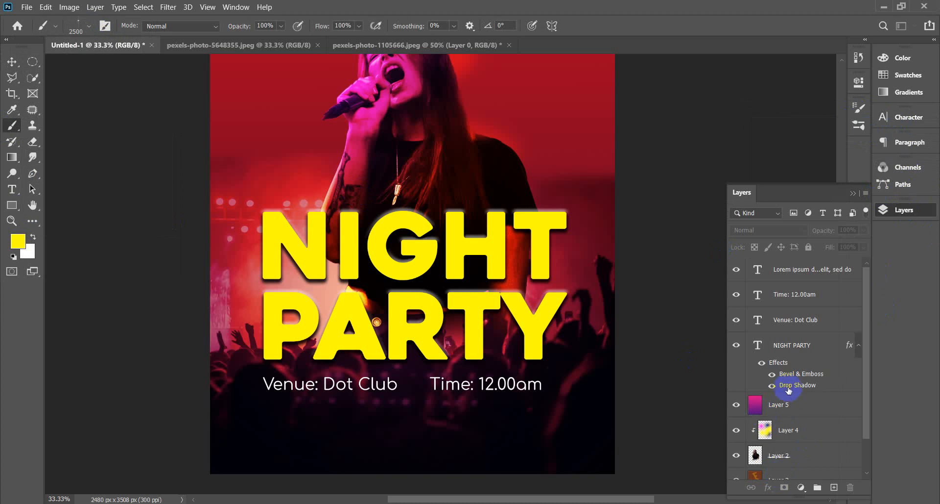
left_click(735, 346)
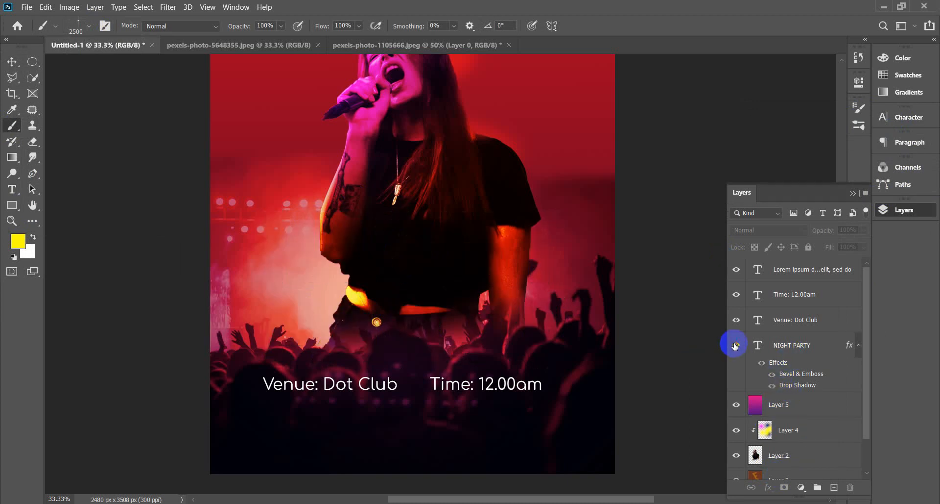
left_click(735, 345)
left_click(798, 346)
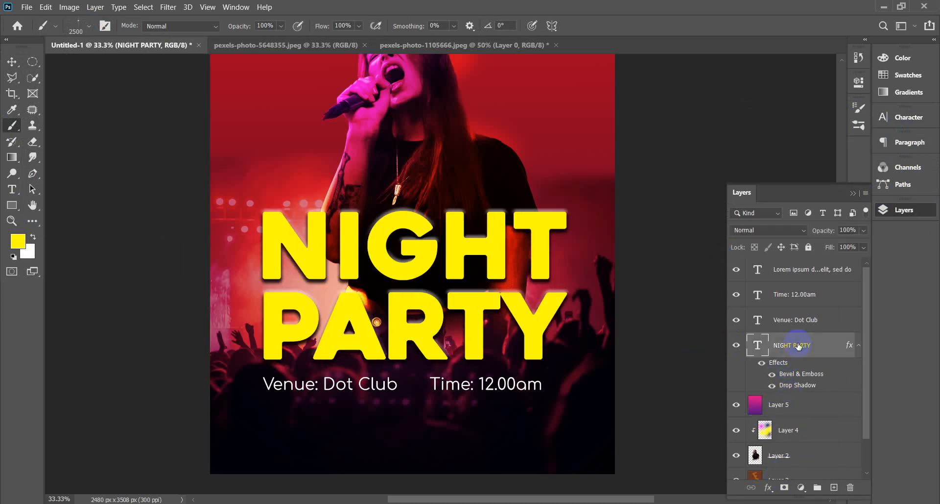
left_click(834, 487)
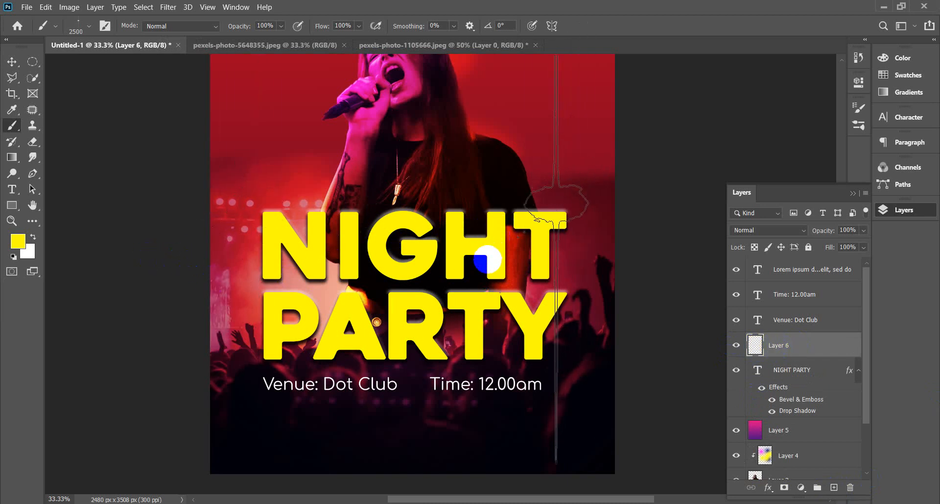
Try a yellow Lens Flare 4 stamp over the T of NIGHT and undo it.
left_click(556, 259)
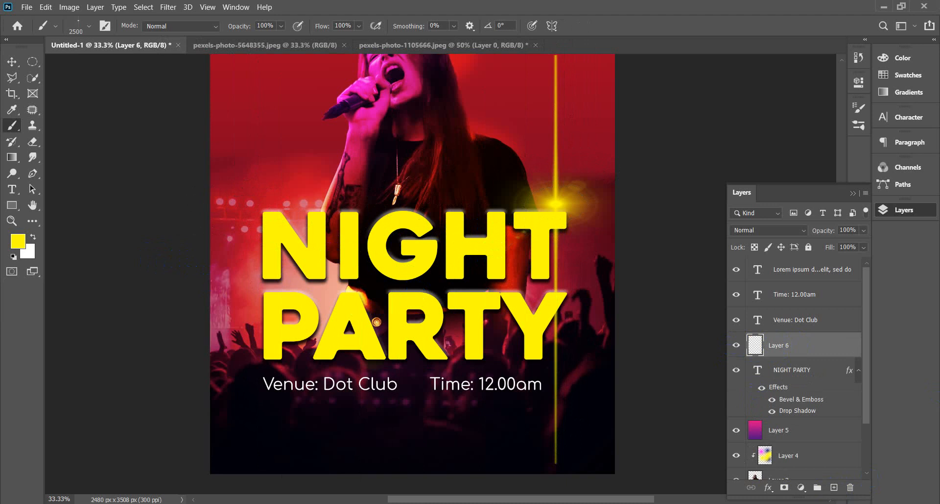
key("ctrl+minus")
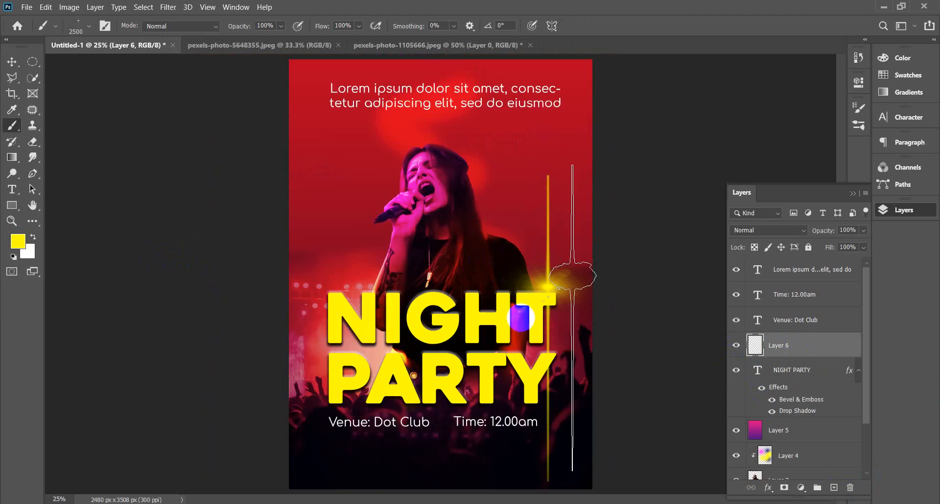
key("ctrl+z")
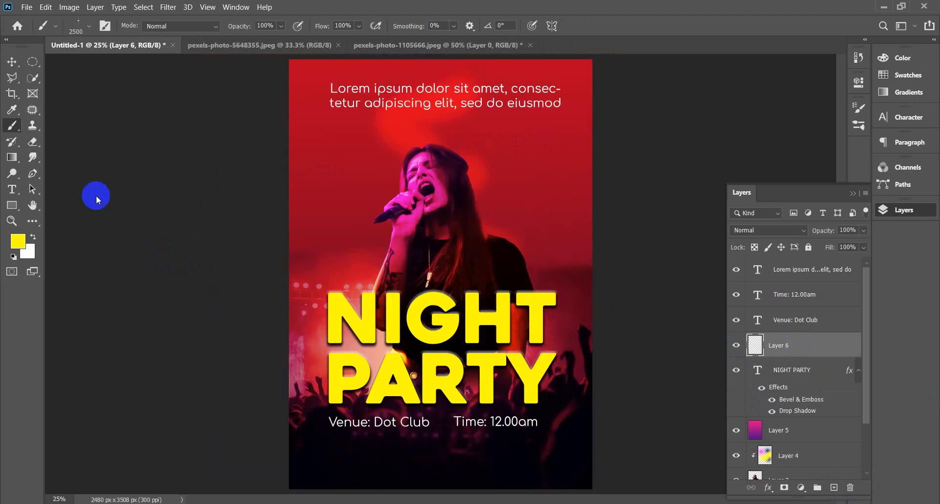
Switch to the Lens Flare 3 brush, try a yellow stamp just above the title's N and undo it.
key("x")
left_click(88, 27)
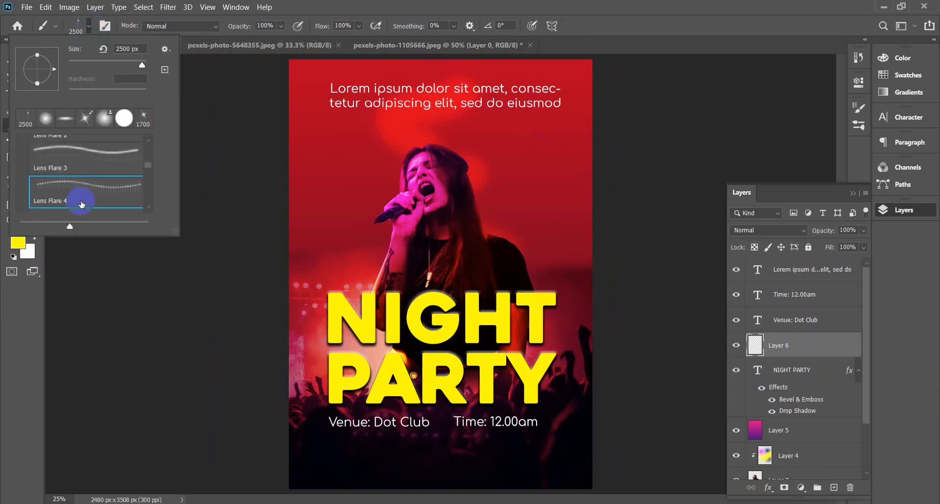
left_click(98, 160)
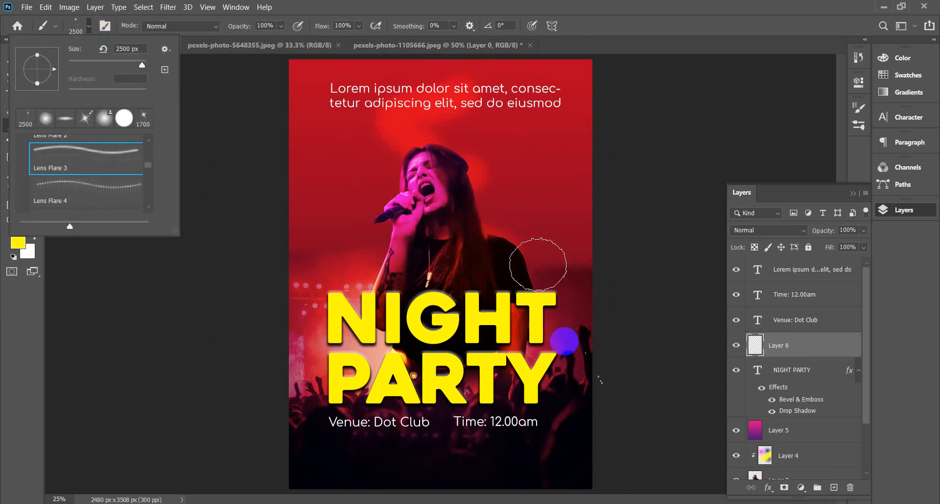
left_click(316, 274)
left_click(316, 274)
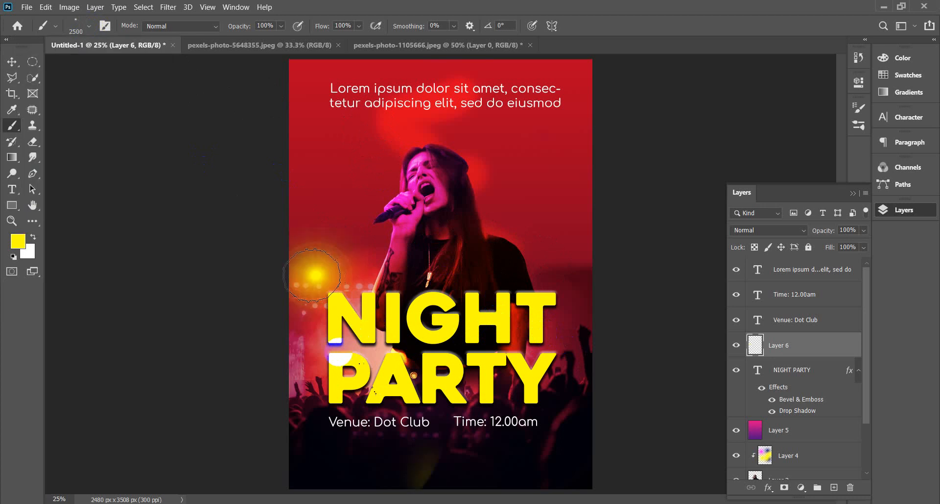
key("ctrl+z")
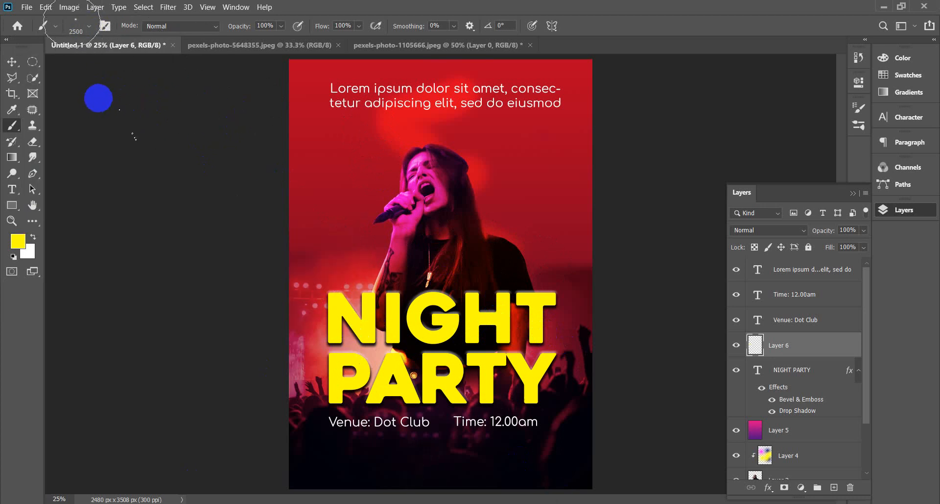
Choose the Lens Flare 6 brush and reduce its size to 1200 px.
left_click(89, 31)
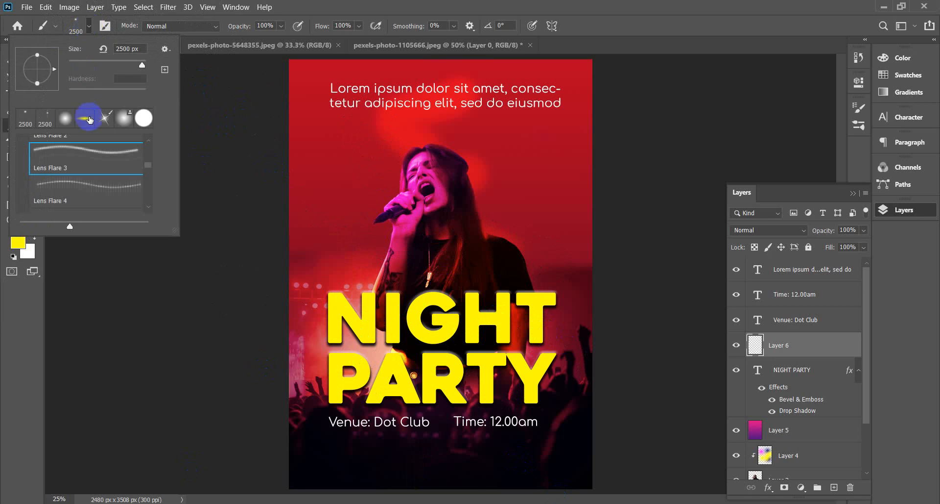
scroll(92, 194, "down", 2)
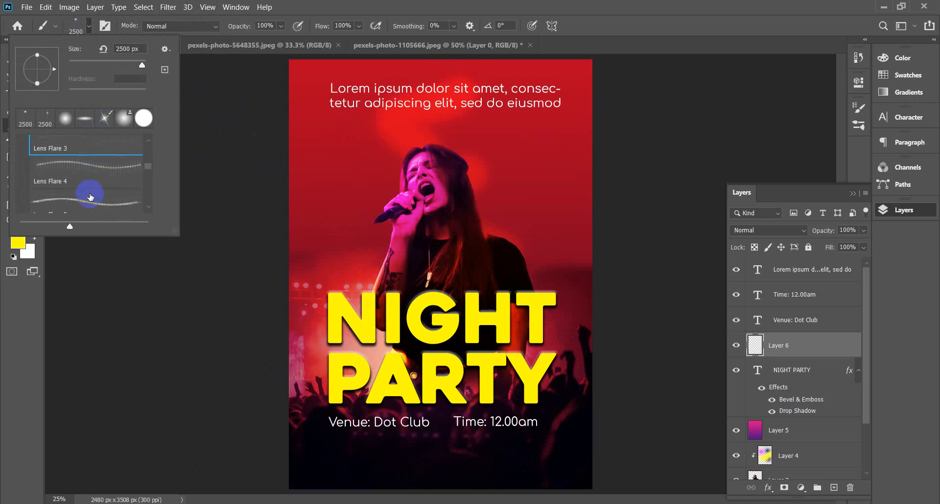
scroll(91, 197, "down", 1)
left_click(93, 186)
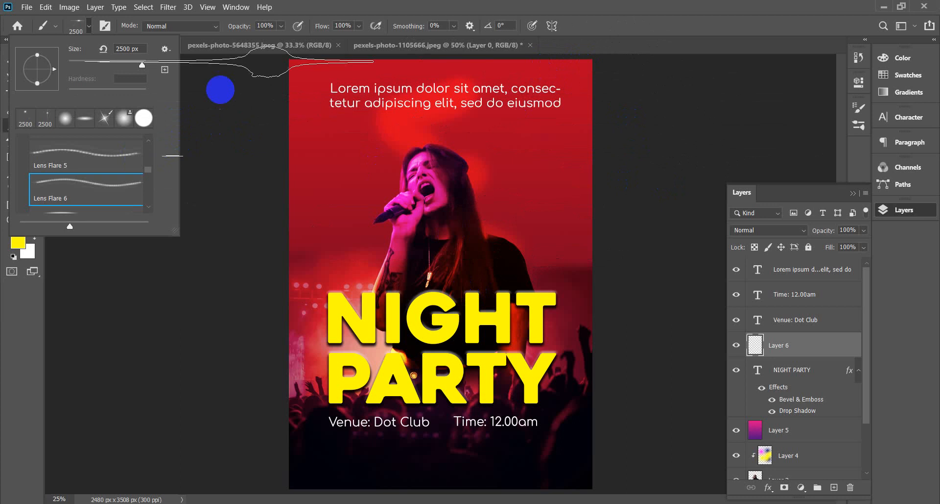
left_click(618, 20)
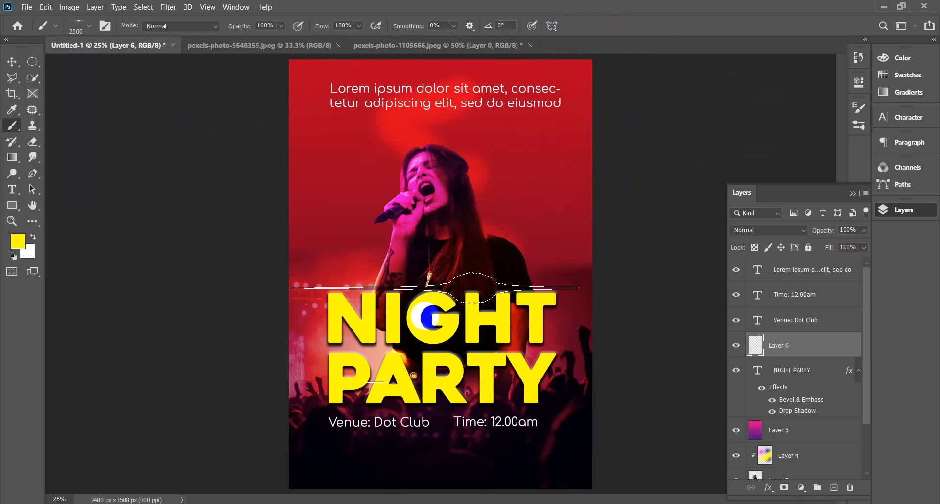
key("[")
key("bracketleft")
key("bracketleft")
key("bracketleft")
key("bracketleft")
key("bracketleft")
key("bracketleft")
key("bracketleft")
key("bracketleft")
key("bracketleft")
key("bracketleft")
key("bracketleft")
key("bracketleft")
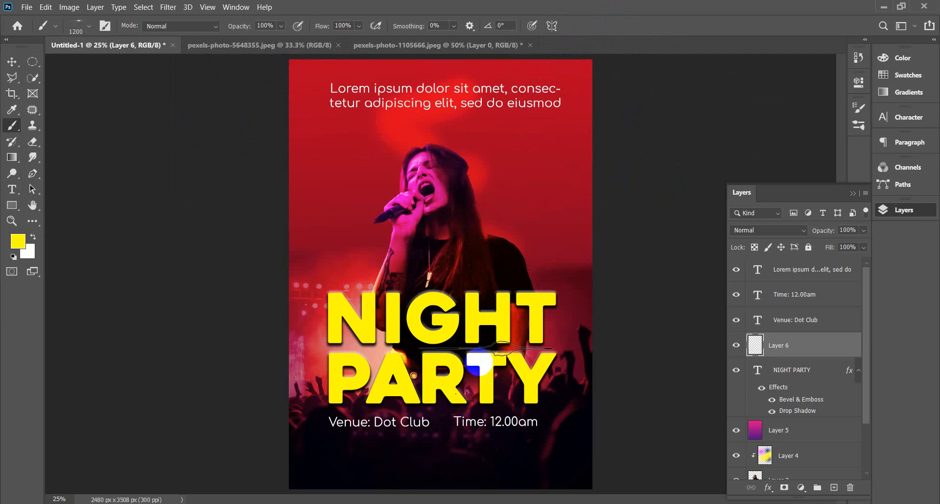
Stamp yellow flares above the T of PARTY, above the I of NIGHT and under the Venue: Dot Club text.
left_click(484, 351)
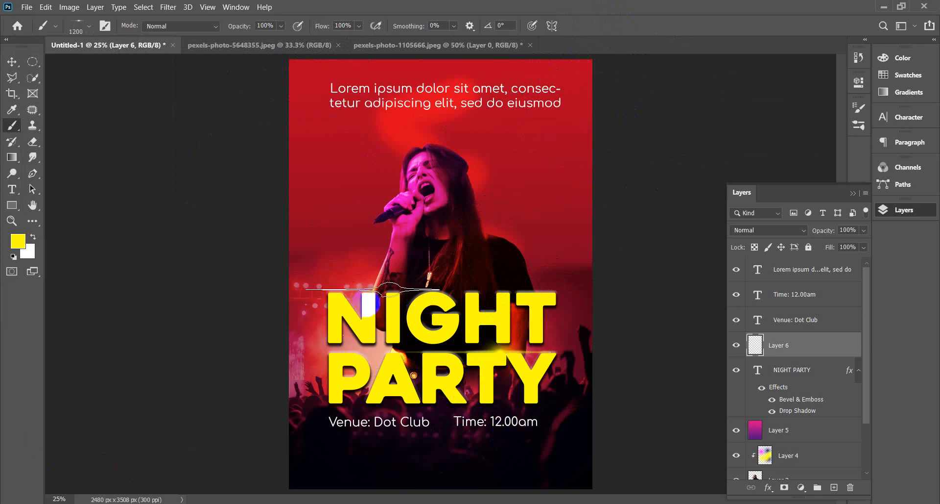
left_click(392, 288)
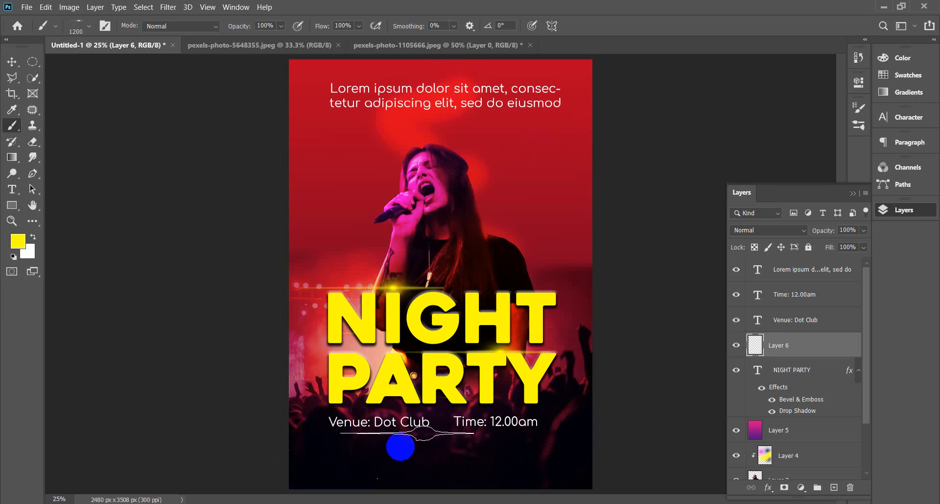
left_click(389, 431)
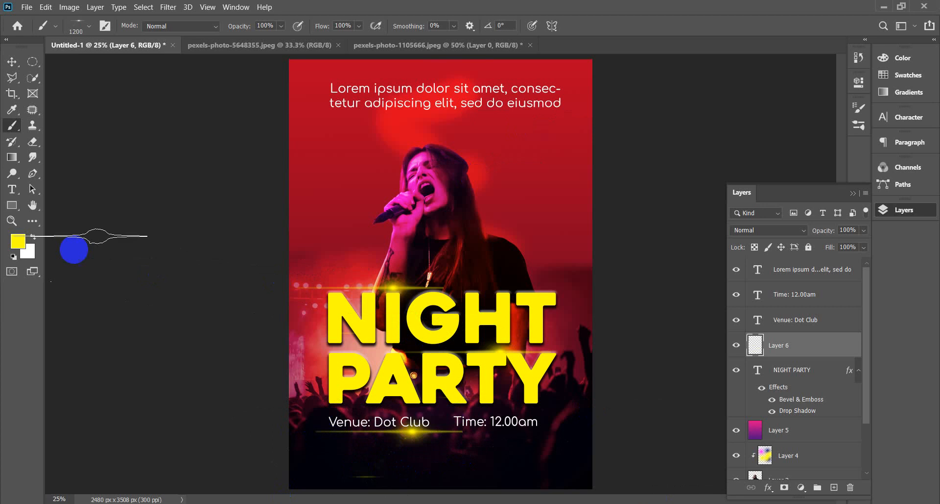
Toggle the visibility of Layer 6 to compare the poster with and without the lens flares, leaving the layer visible.
left_click(12, 63)
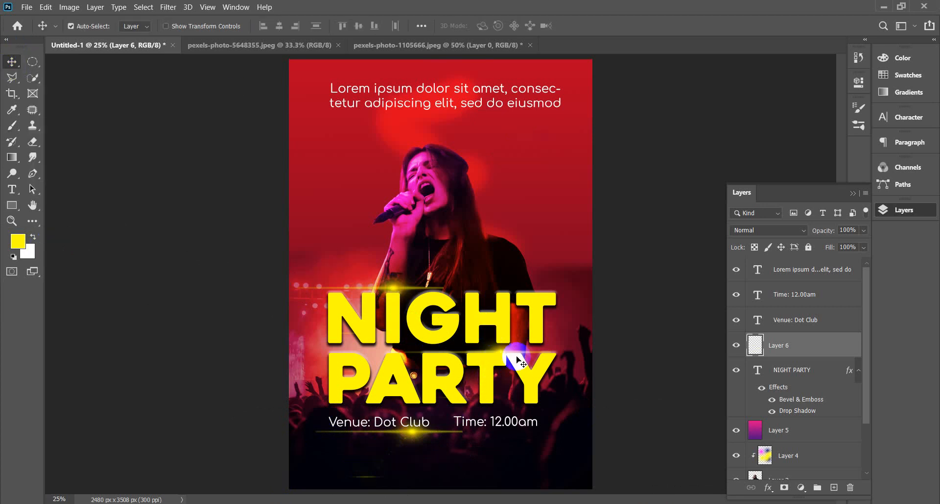
left_click(736, 345)
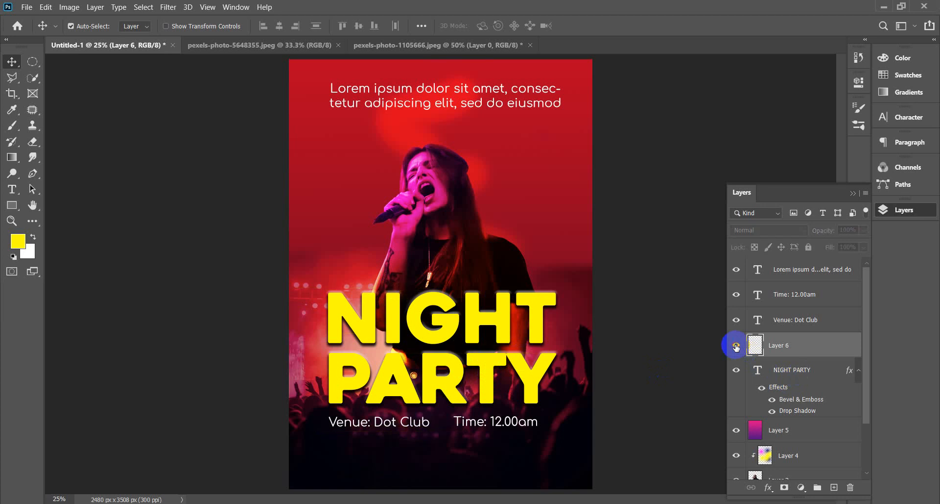
left_click(736, 345)
left_click(736, 344)
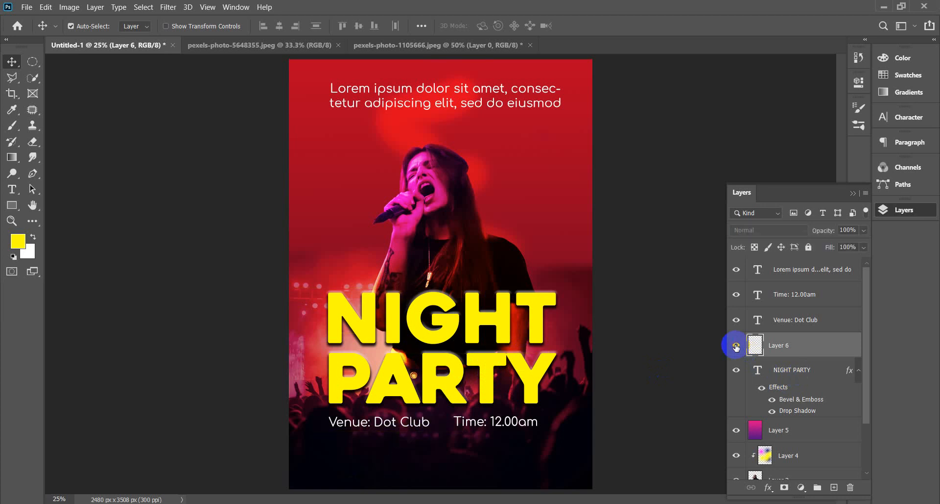
left_click(736, 345)
left_click(736, 345)
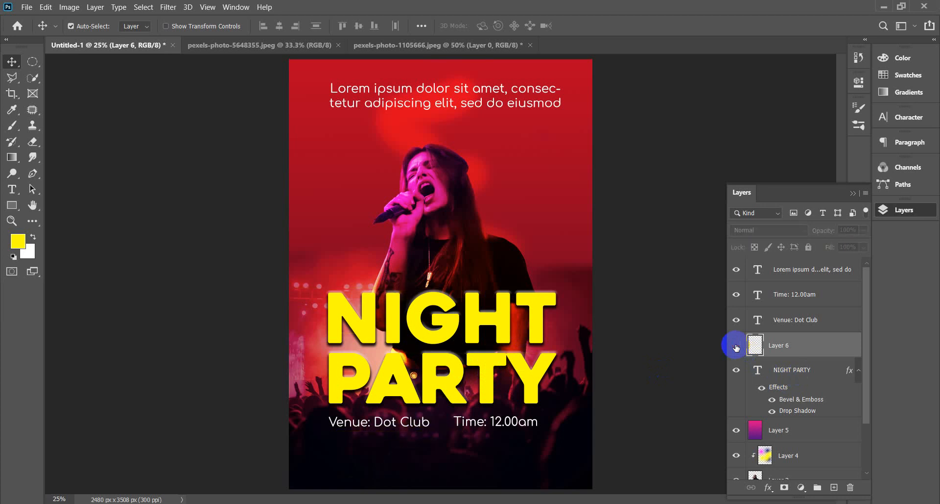
left_click(736, 345)
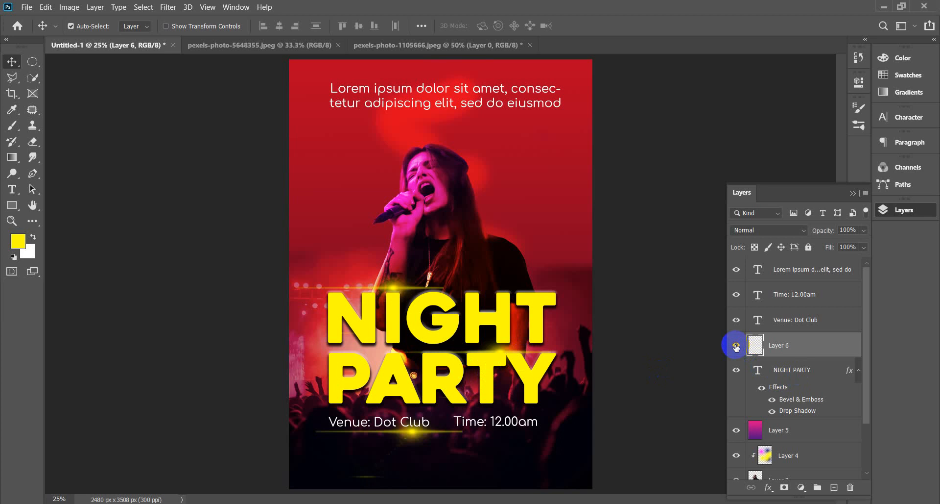
left_click(736, 345)
left_click(736, 345)
left_click(736, 345)
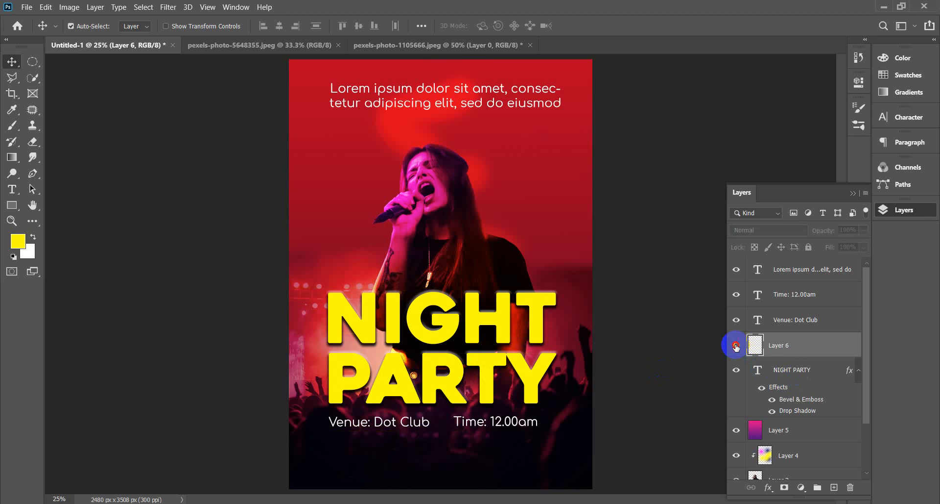
left_click(736, 345)
key("x")
key("x")
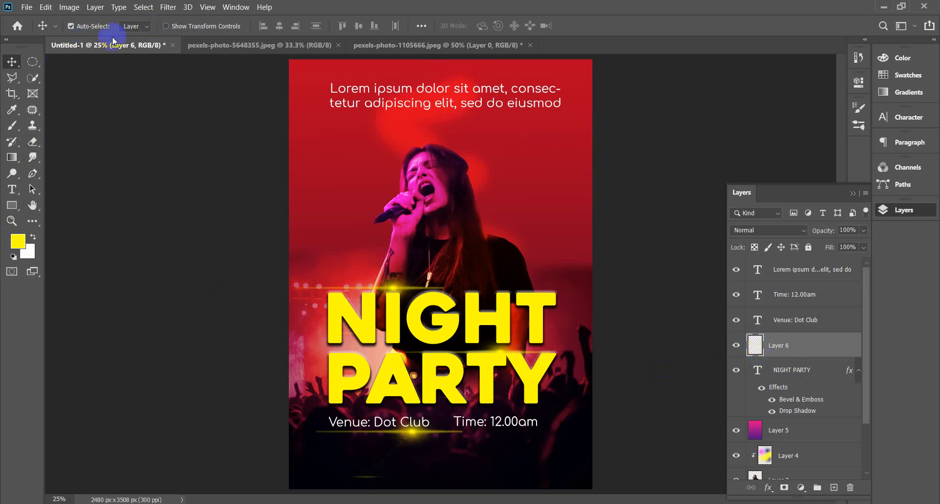
Switch to the Lens Flare 11 brush, try a yellow stamp beside the singer's head and undo it.
left_click(12, 125)
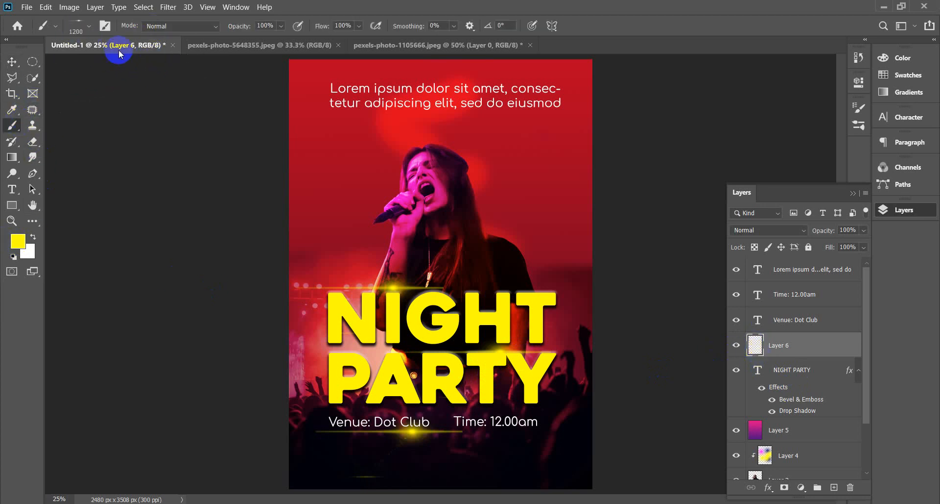
left_click(87, 26)
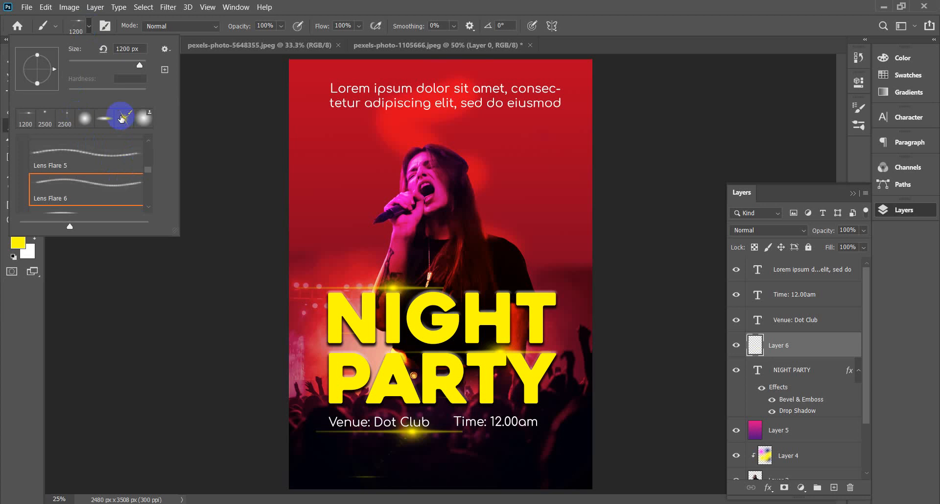
left_click_drag(145, 169, 145, 183)
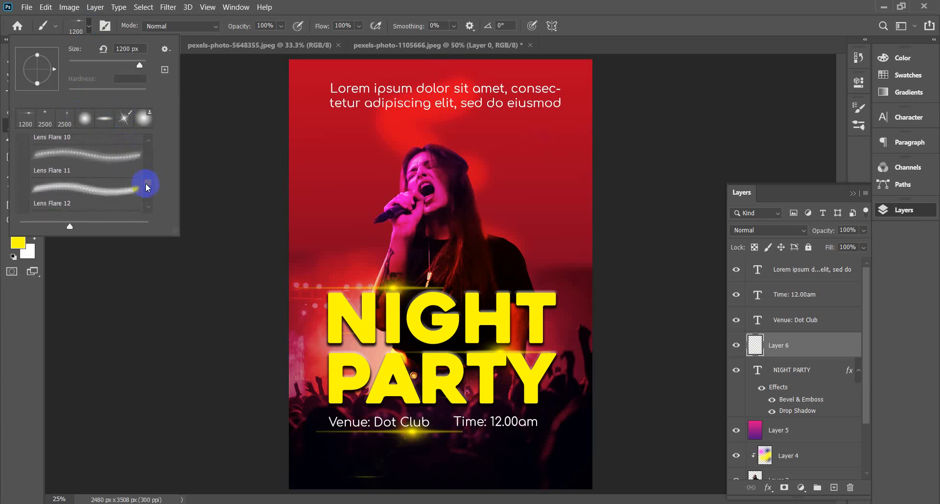
left_click(113, 160)
left_click(541, 169)
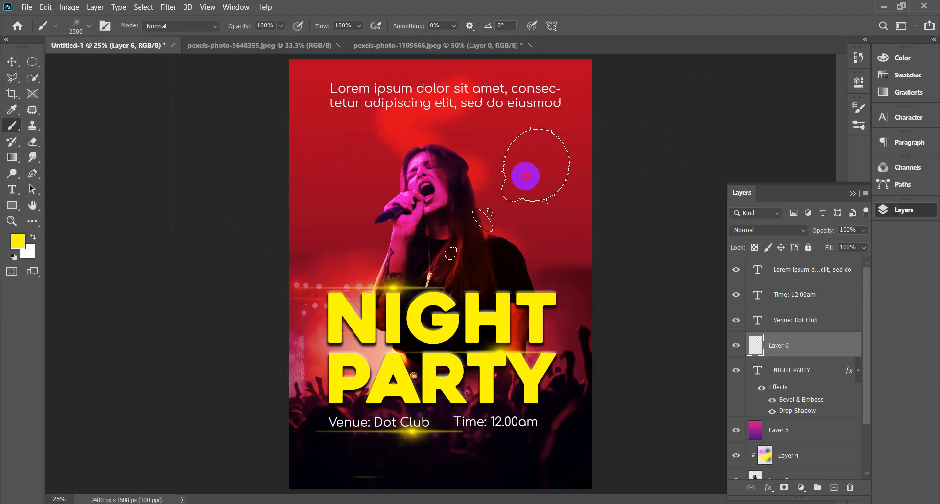
left_click(525, 172)
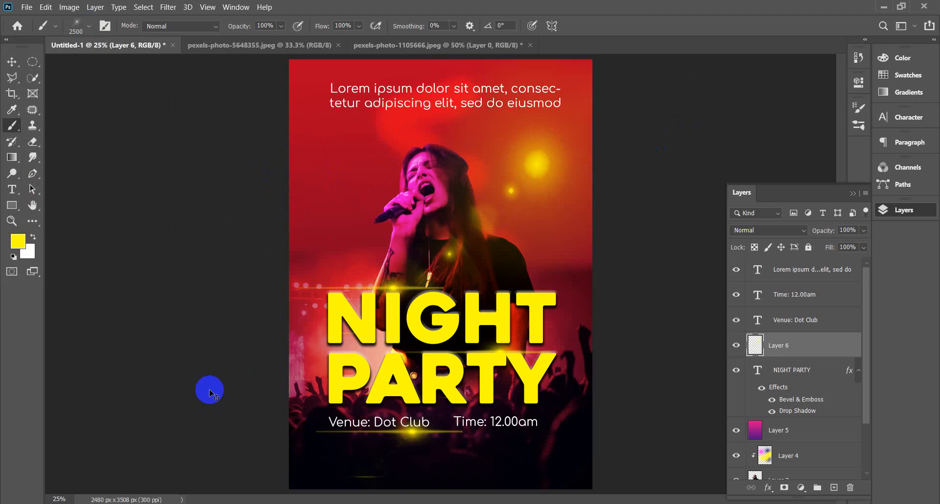
key("ctrl+z")
Stamp yellow Lens Flare 12 flares at 2500 px in the poster's two upper corners, undoing the trial stamp over the singer's torso.
left_click(88, 26)
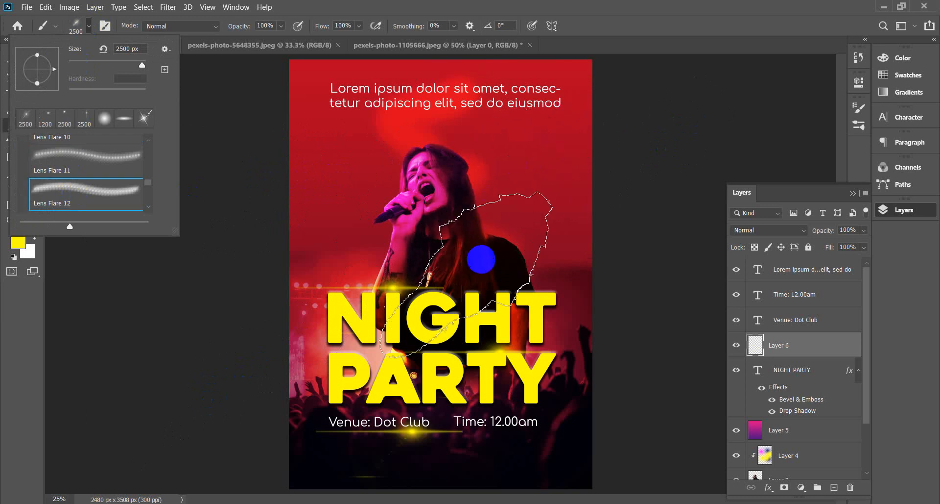
left_click(478, 259)
left_click(479, 258)
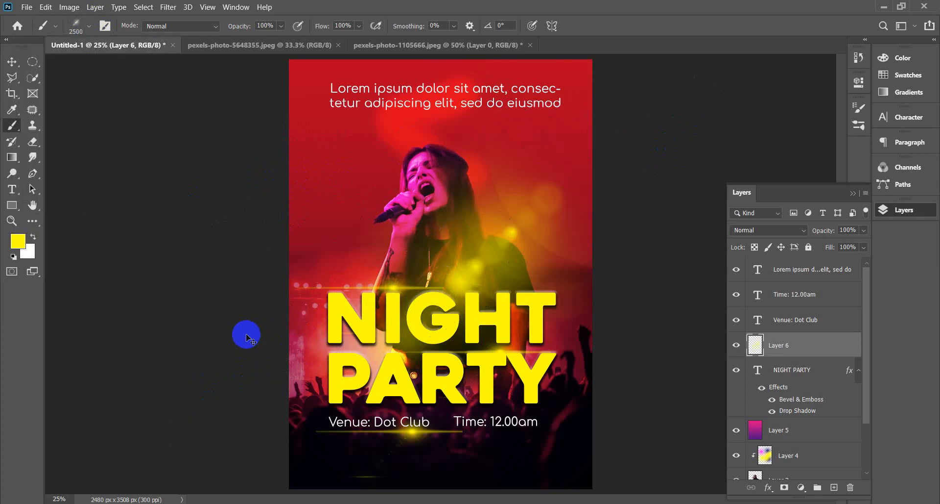
key("ctrl+z")
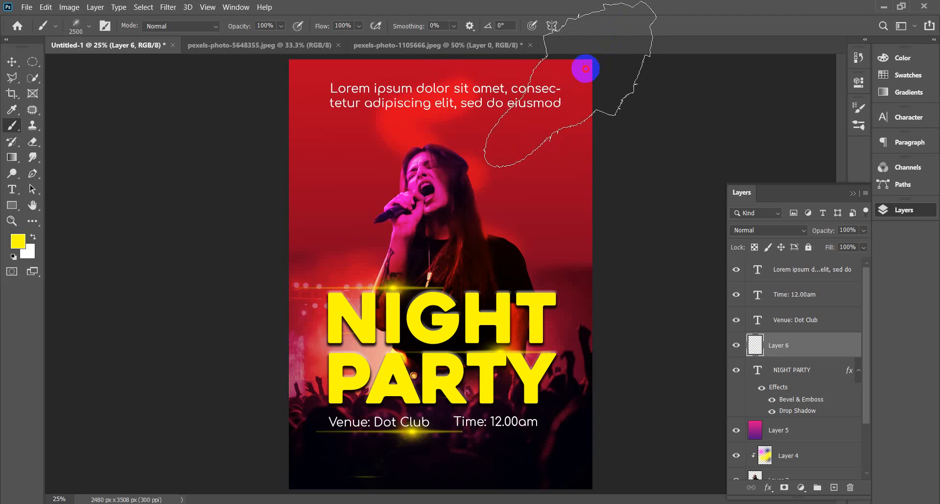
left_click(586, 71)
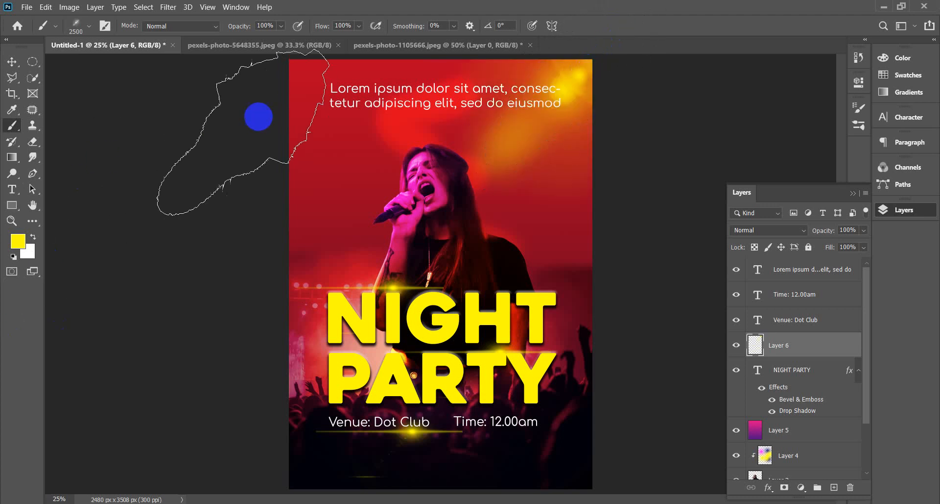
left_click(270, 109)
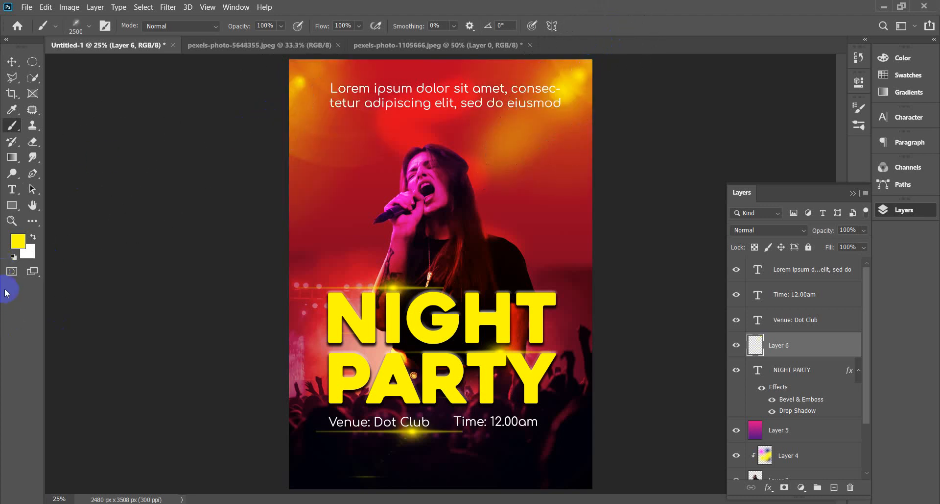
Switch to the Lens Flare 14 brush, try a yellow ring flare around the singer and undo it.
left_click(89, 26)
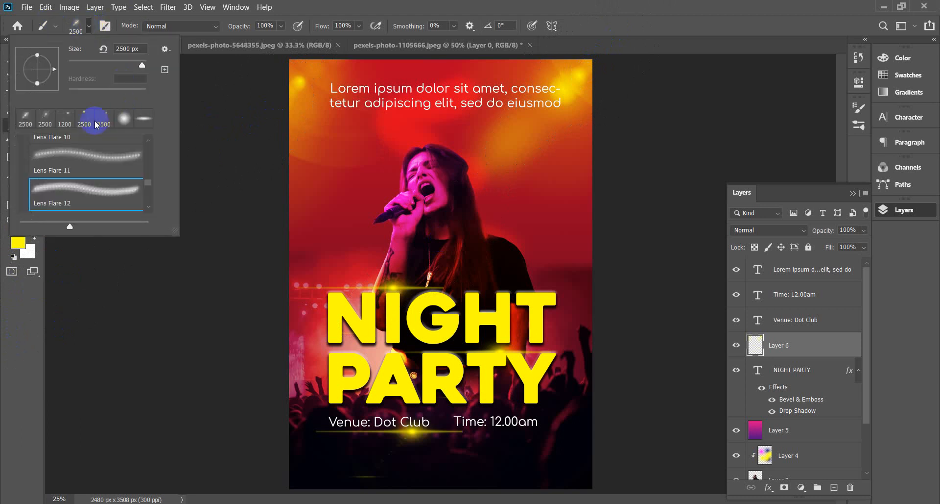
scroll(87, 188, "down", 5)
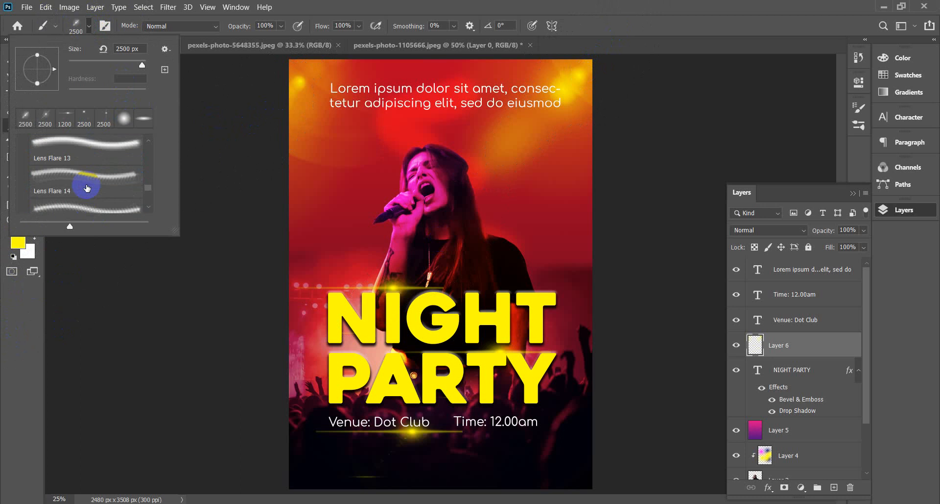
left_click(85, 167)
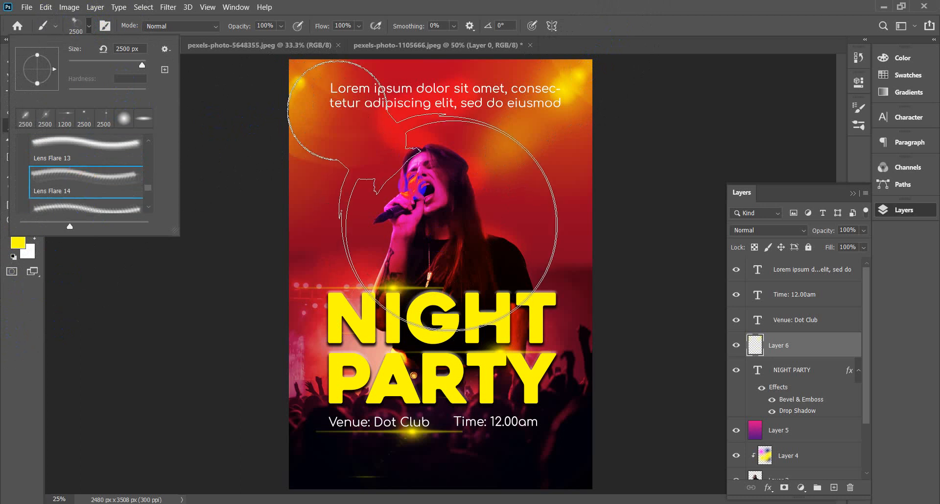
left_click(404, 209)
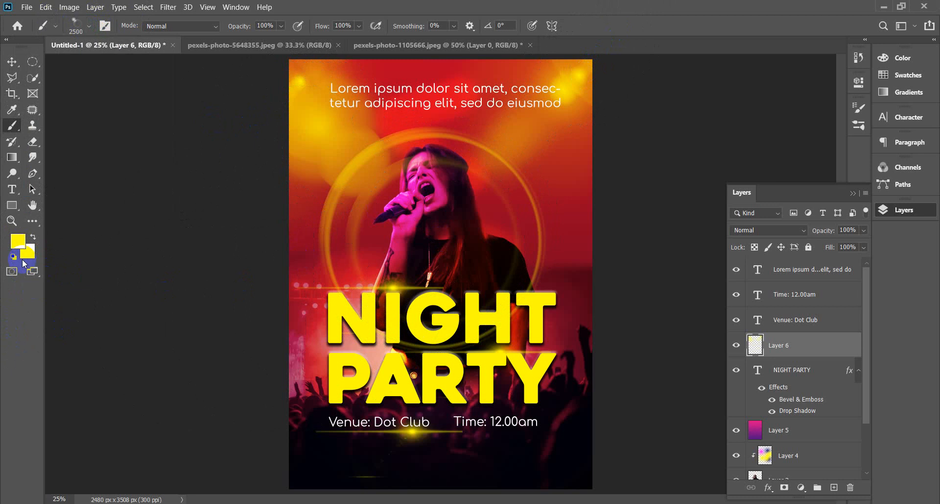
key("ctrl+z")
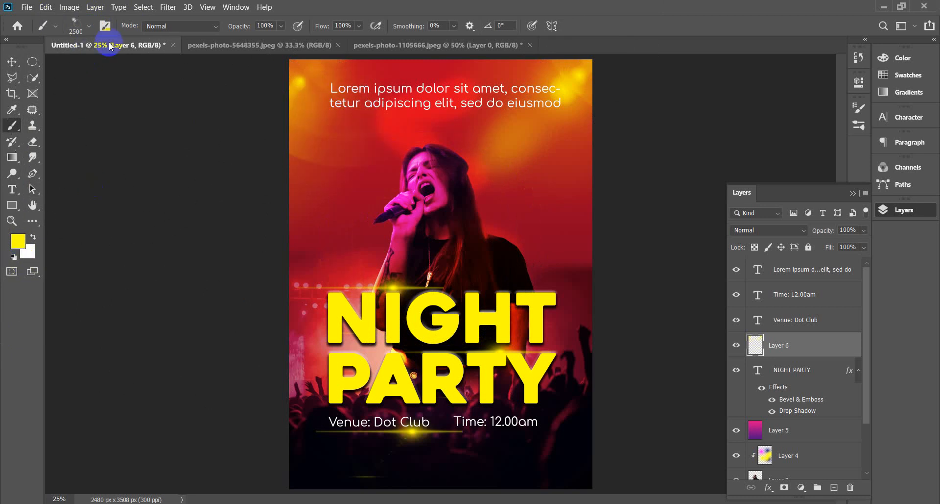
Choose the Lens Flare 15 star-shaped brush and reduce its size to 500 px.
left_click(90, 26)
scroll(101, 193, "down", 3)
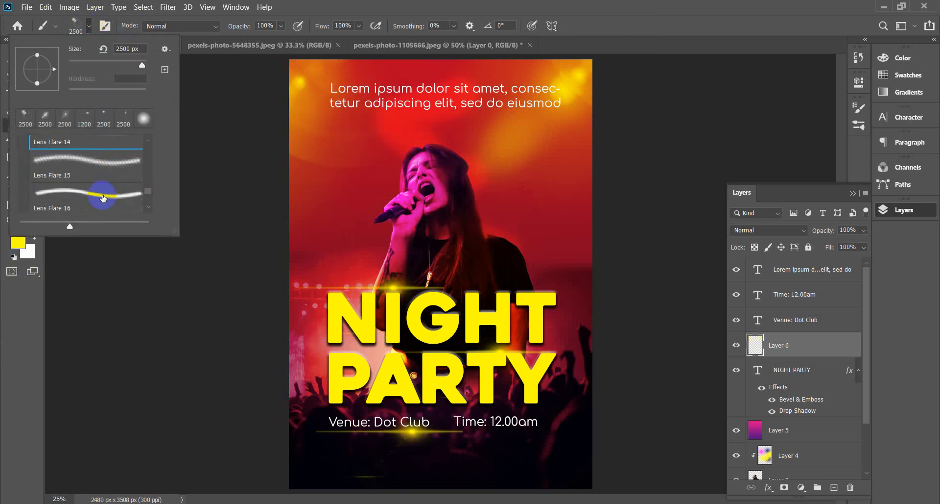
left_click(87, 149)
left_click(78, 185)
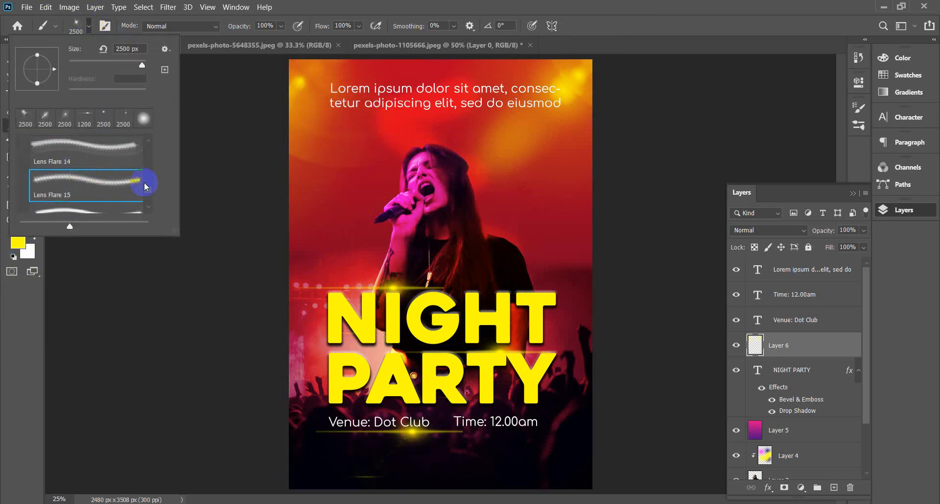
left_click(664, 30)
key("bracketleft")
key("bracketleft")
key("bracketleft")
key("bracketleft")
key("bracketleft")
key("bracketleft")
key("bracketleft")
key("bracketleft")
key("bracketleft")
key("bracketleft")
key("bracketleft")
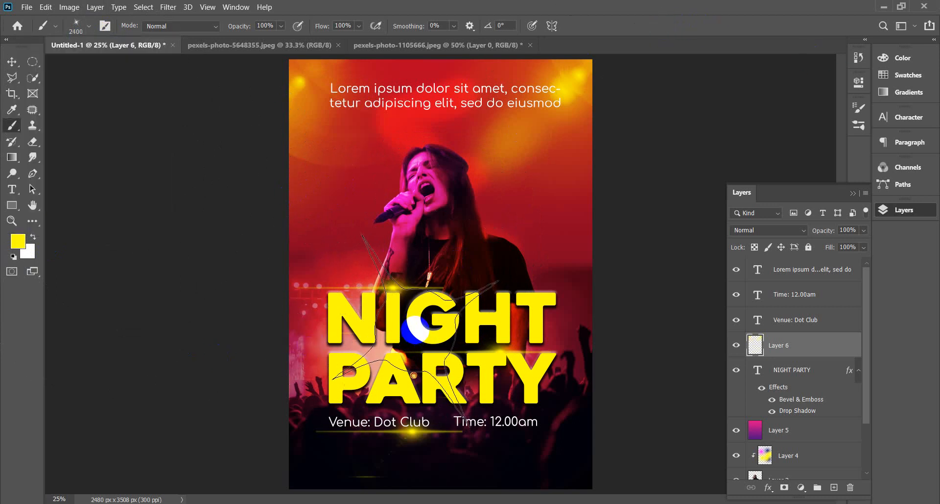
key("bracketleft")
key("bracketleft")
key("bracketleft")
key("bracketleft")
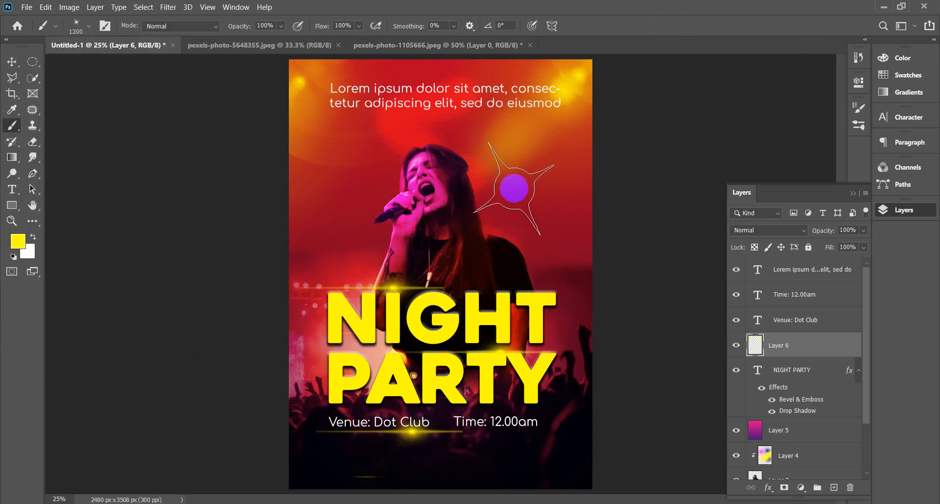
key("bracketleft")
key("bracketleft")
key("bracketleft")
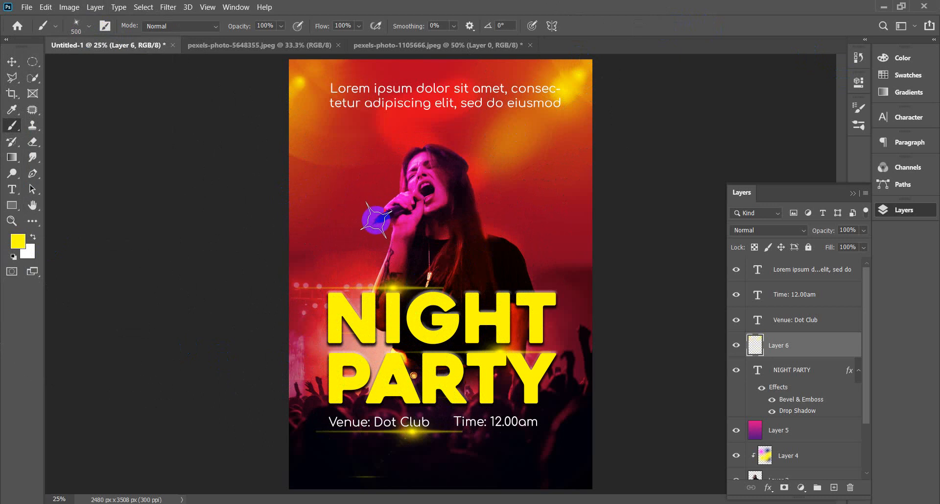
Stamp a yellow star flare on the microphone at 500 px and 300 px ones at corners of the NIGHT PARTY title.
left_click(376, 219)
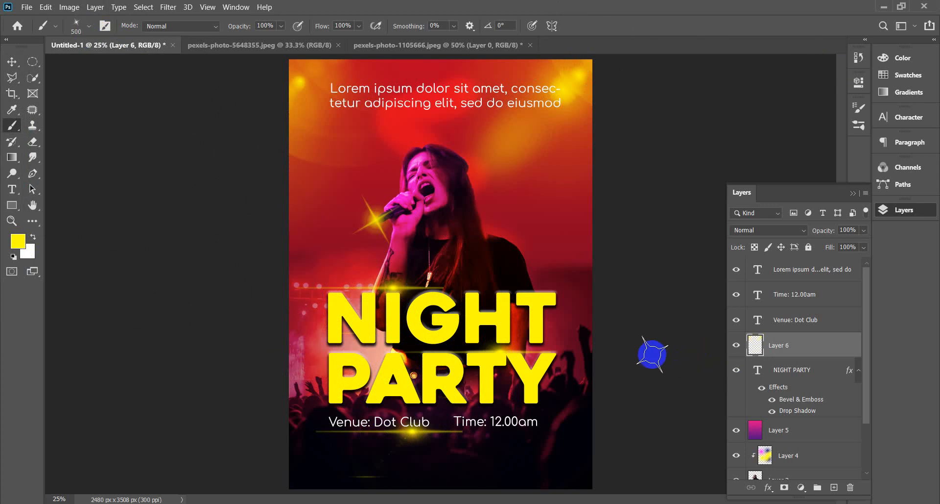
key("ctrl+plus")
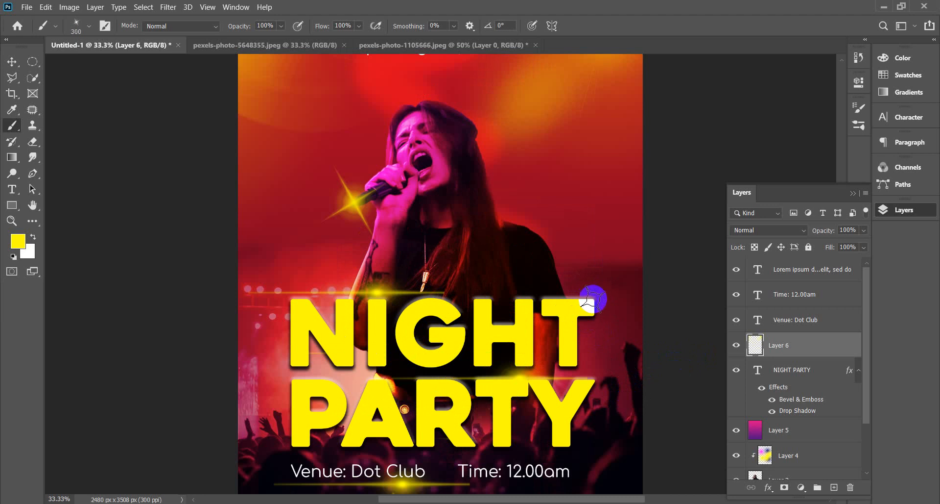
left_click(593, 298)
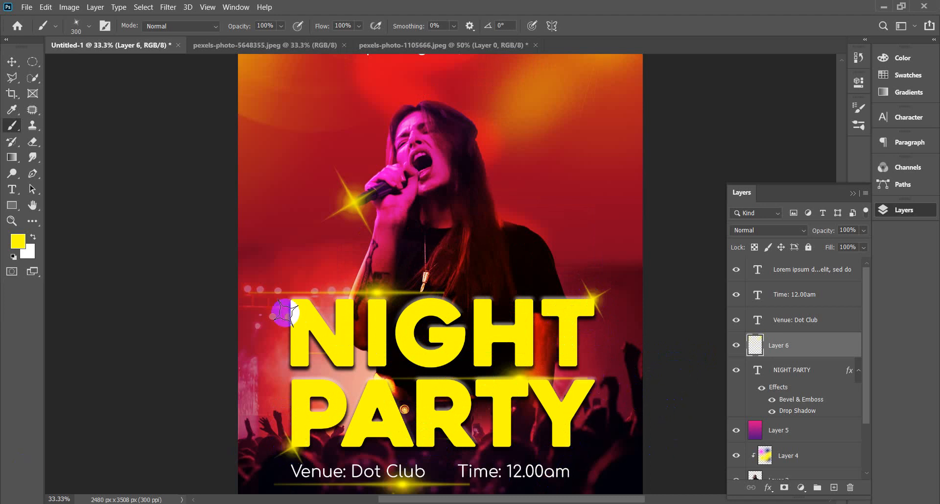
left_click(596, 379)
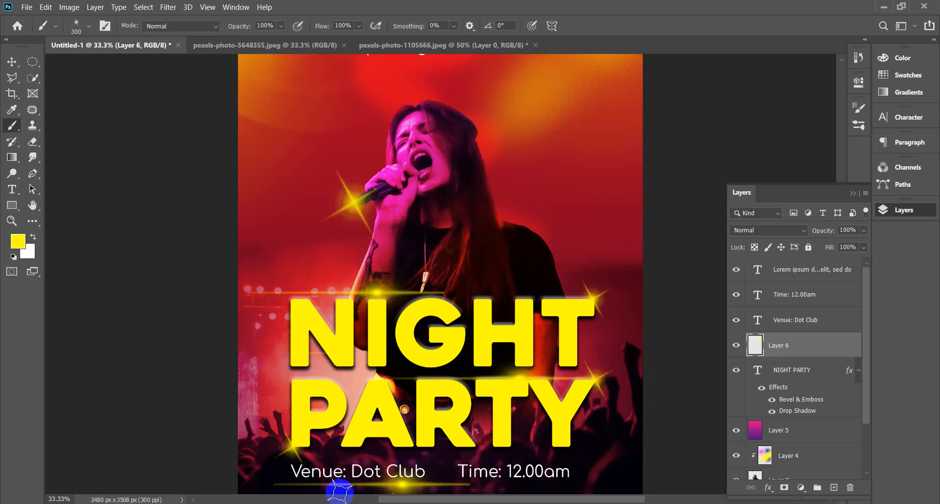
Set the foreground colour to magenta ff00ff, try star flares at the title's upper-left and lower-right corners, and undo them.
left_click(18, 240)
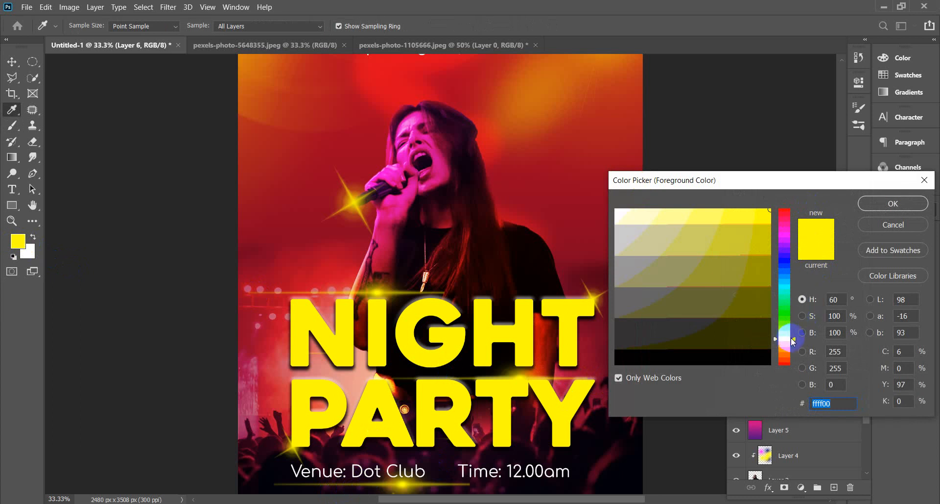
left_click_drag(796, 338, 794, 235)
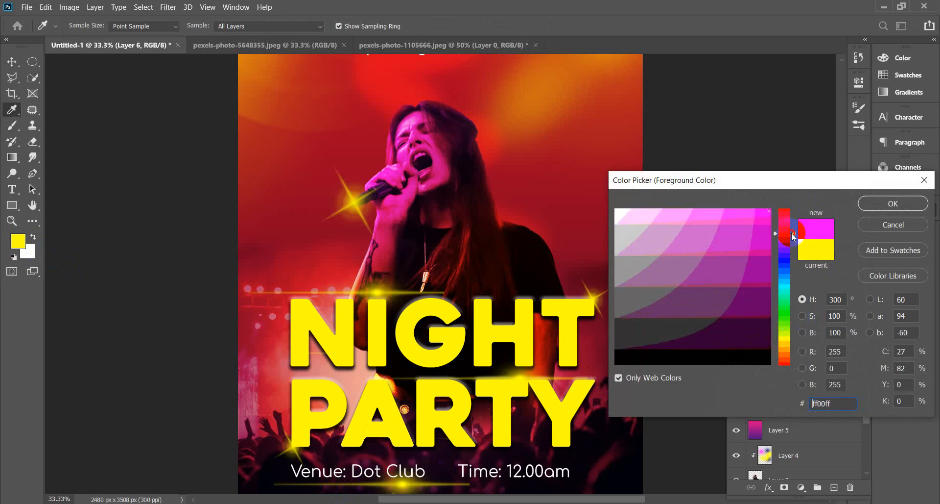
left_click(891, 203)
key("b")
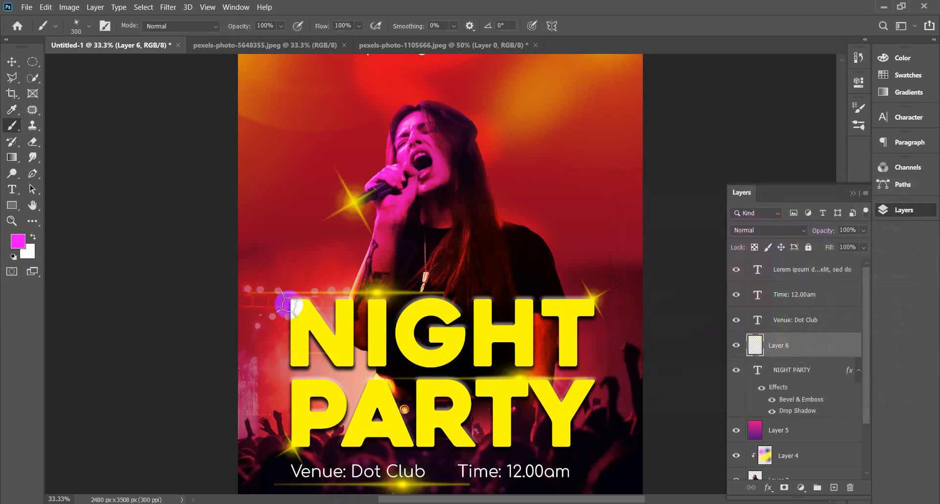
left_click(289, 299)
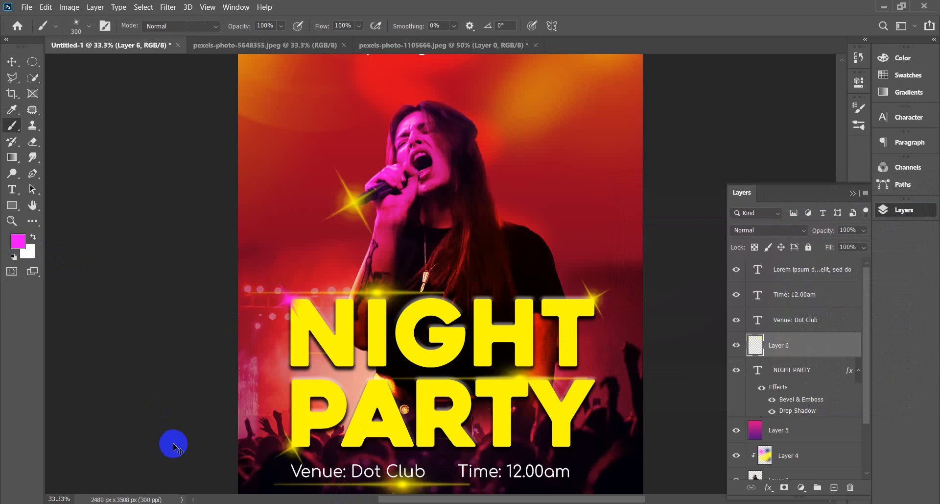
left_click(574, 445)
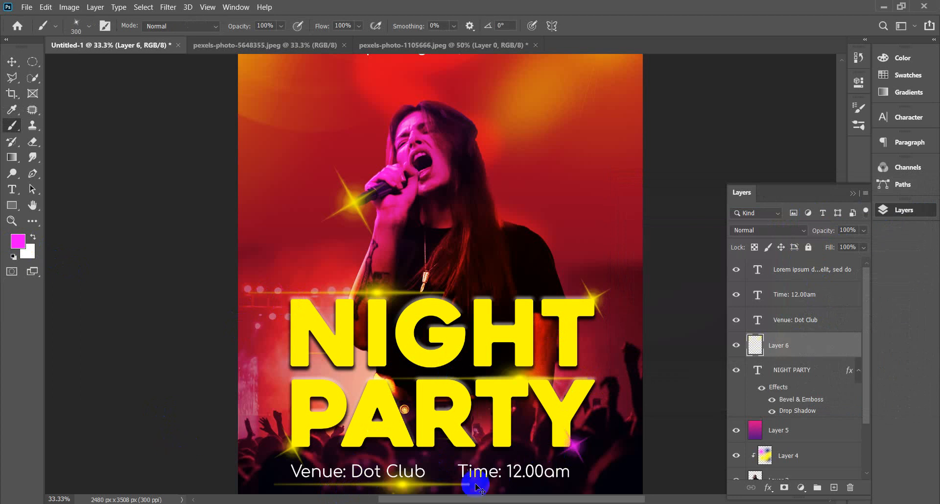
left_click(351, 201)
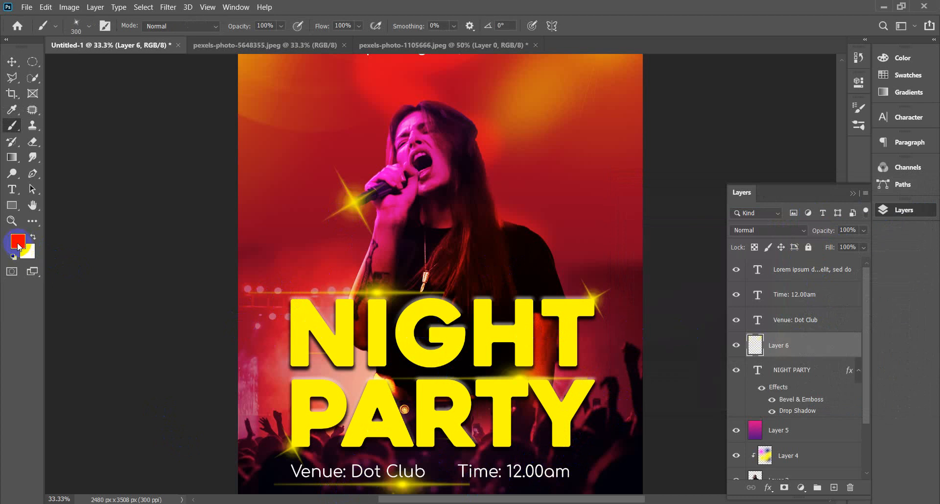
Set the foreground colour to blue 0000ff, try star flares below NIGHT's T and PARTY's Y, and undo them.
left_click(18, 242)
left_click(787, 265)
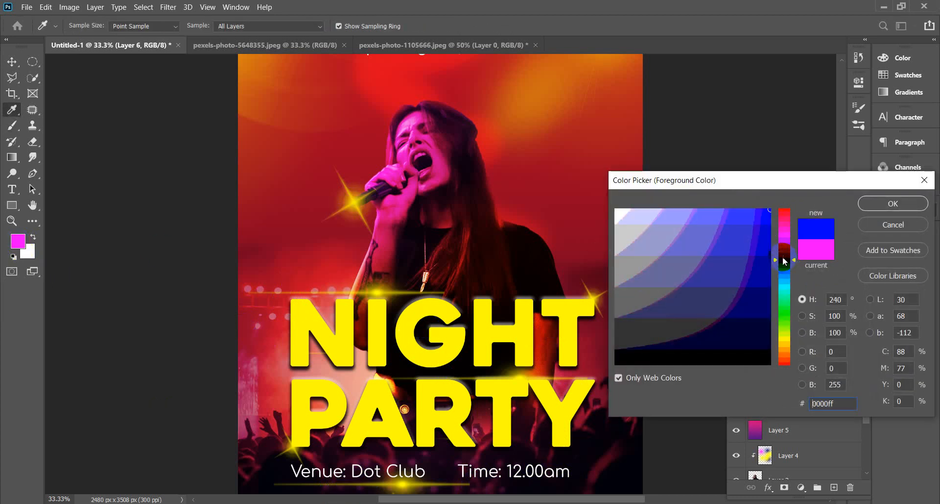
key("b")
left_click(879, 204)
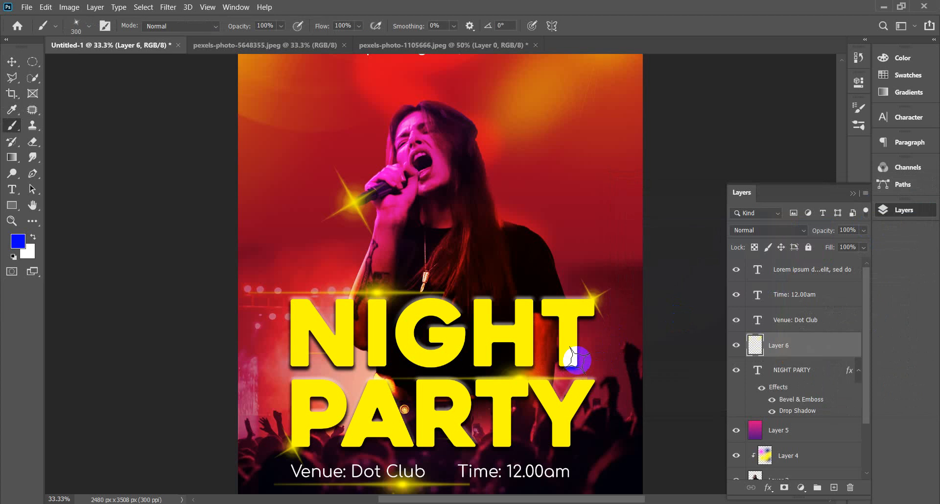
left_click(579, 364)
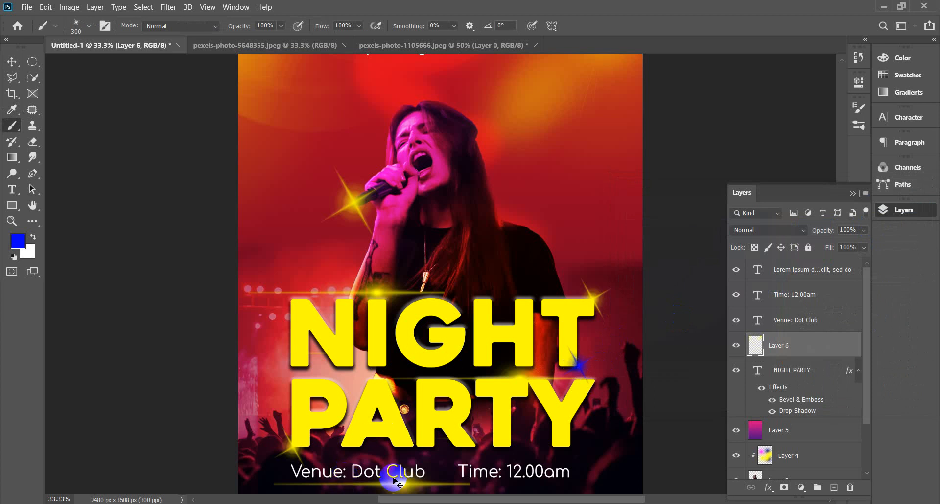
left_click(571, 447)
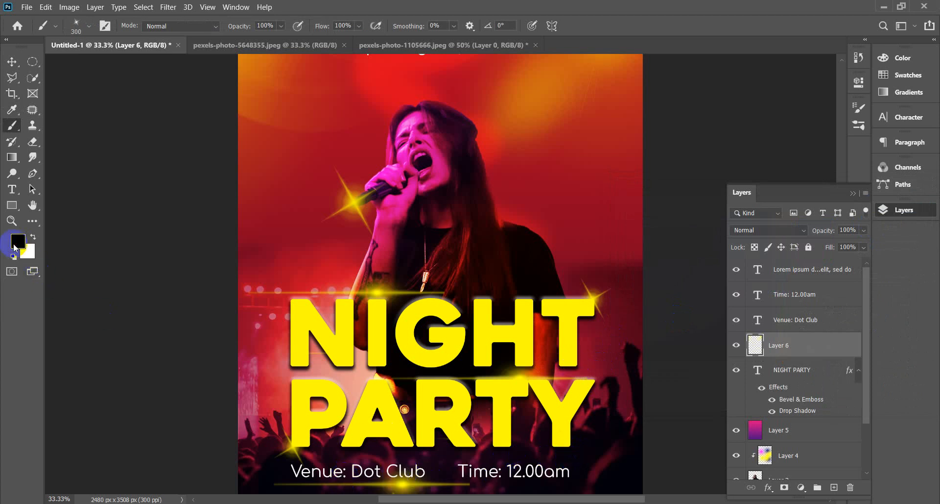
Stamp white ffffff star flares at 300 px beside the lower-left of NIGHT's N and the lower-right of PARTY's Y.
left_click(17, 242)
left_click(615, 210)
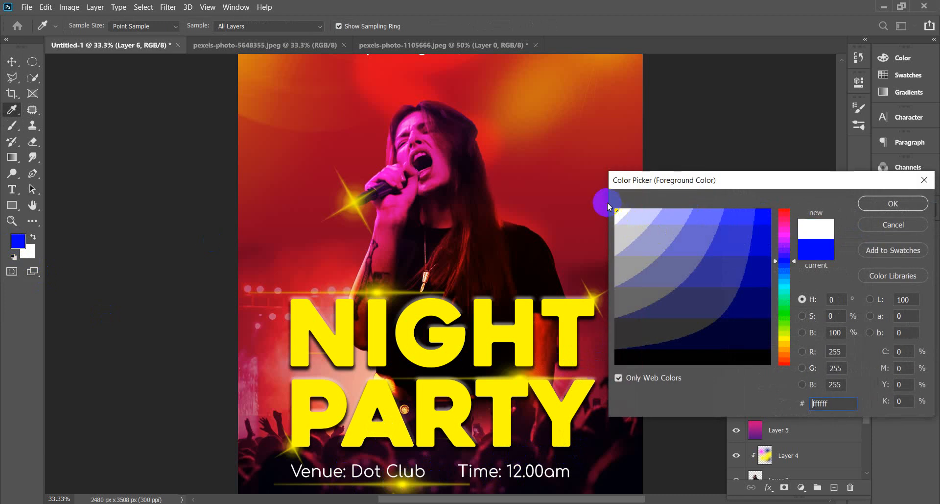
left_click(894, 204)
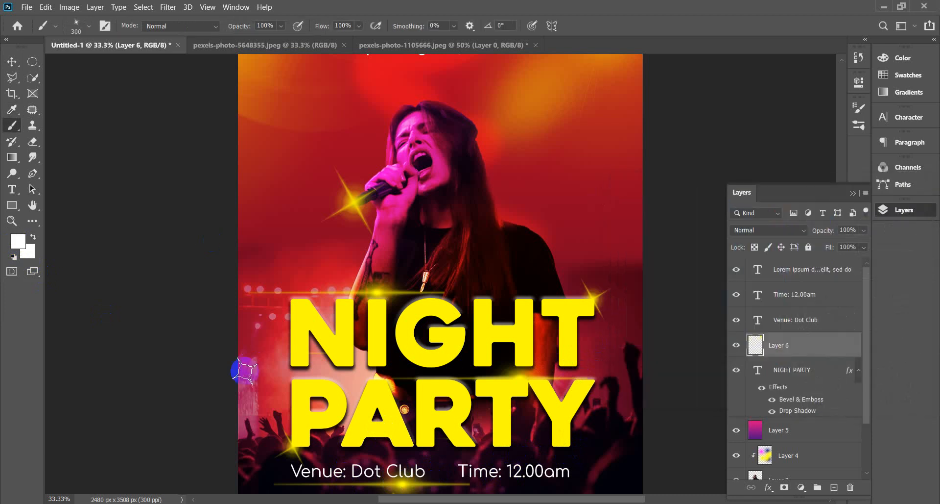
left_click(287, 366)
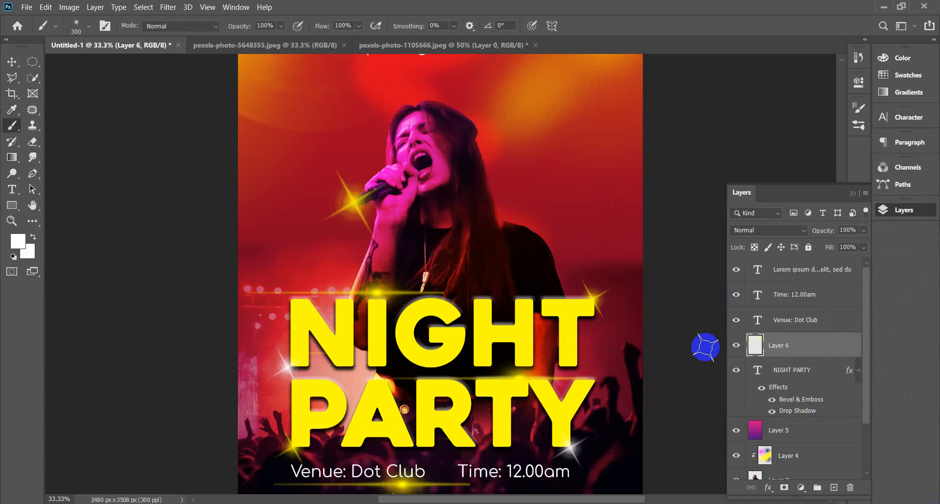
key("ctrl+minus")
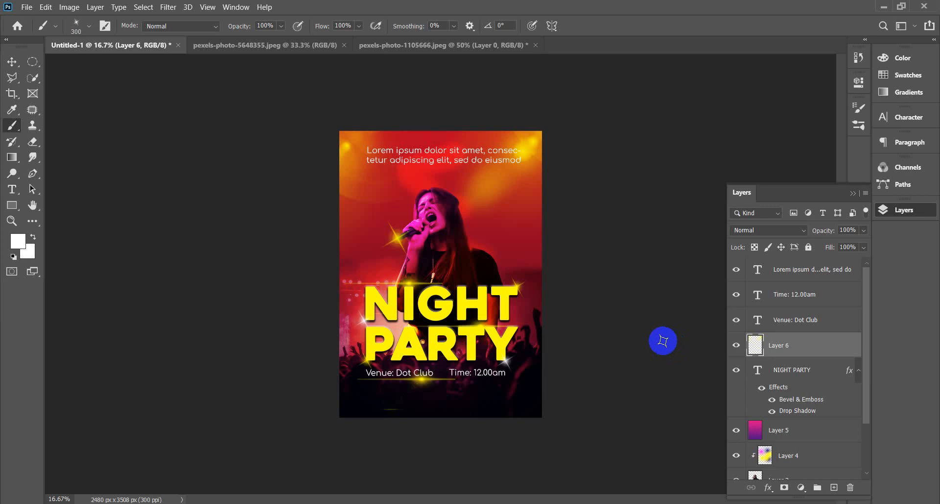
key("ctrl+plus")
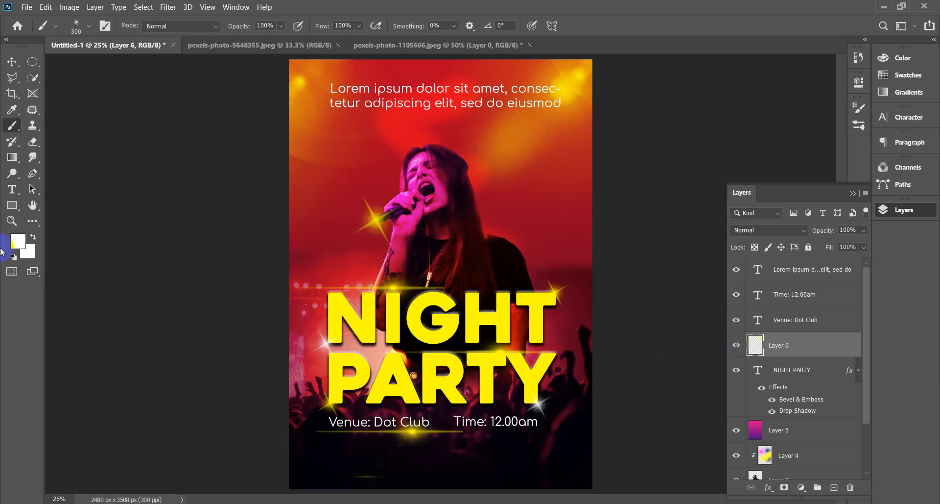
Choose the Smoke 2 brush from the 20 Smoke Brushes set, try a white 2500 px stamp across the poster's top and undo it.
left_click(89, 28)
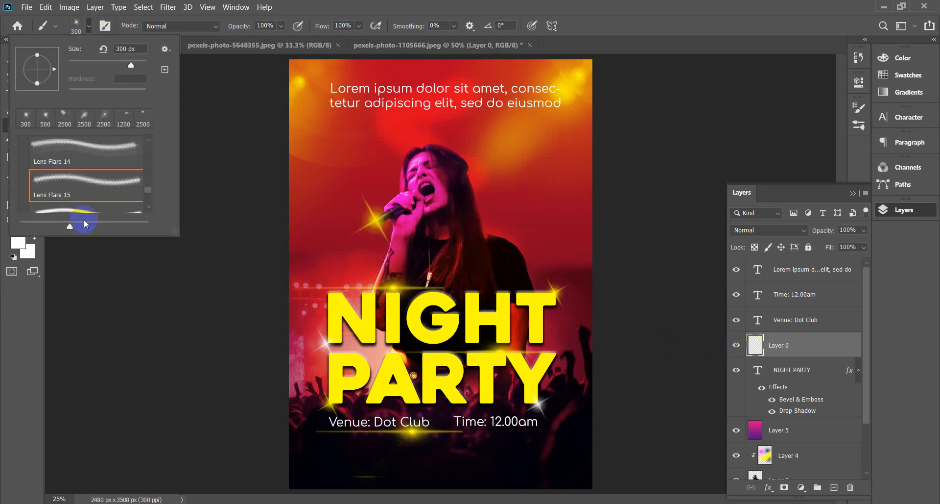
scroll(102, 195, "down", 2)
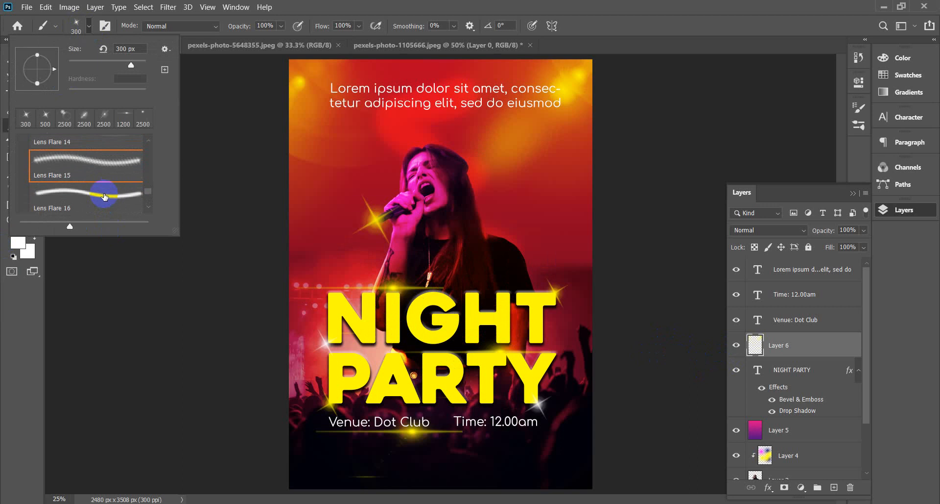
scroll(104, 197, "up", 5)
left_click_drag(151, 180, 150, 152)
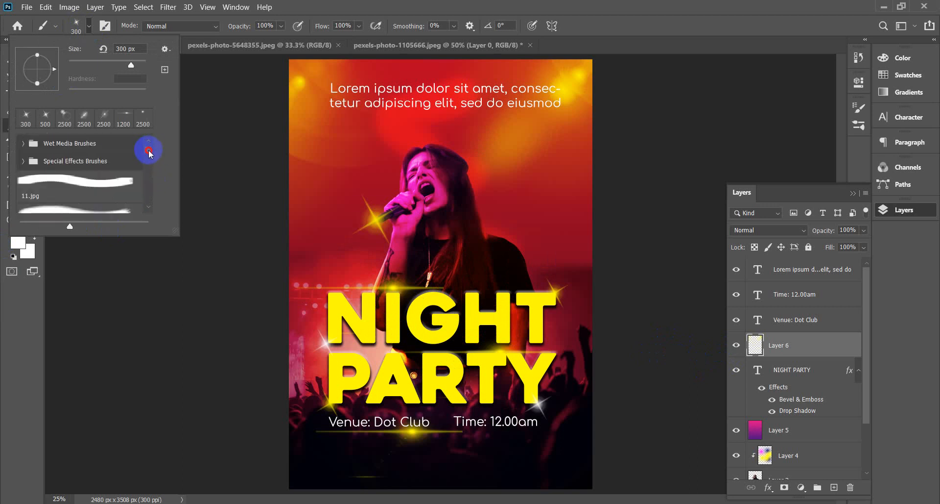
scroll(69, 171, "down", 5)
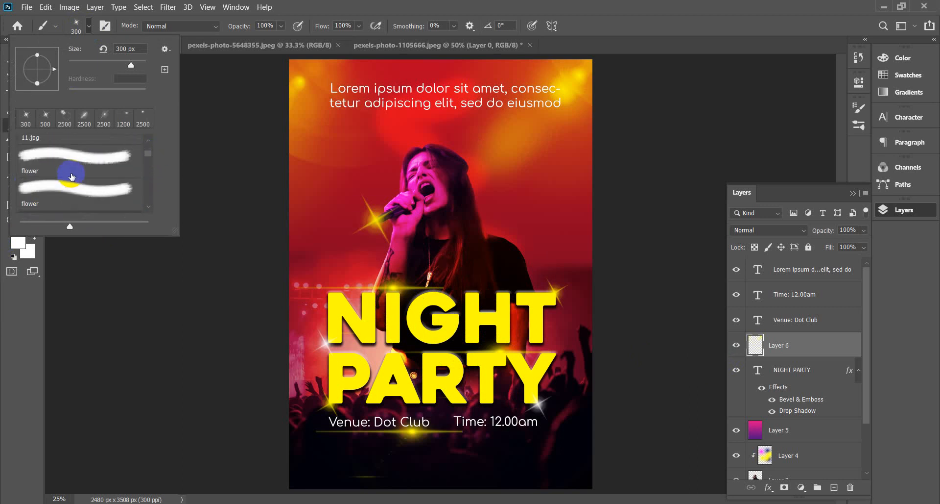
scroll(71, 177, "down", 1)
left_click(23, 170)
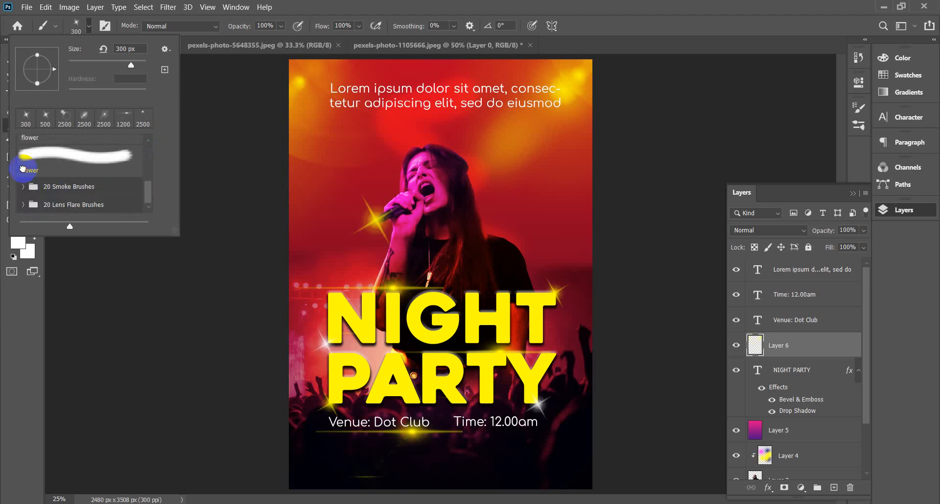
left_click(72, 186)
scroll(84, 176, "down", 2)
scroll(87, 174, "up", 1)
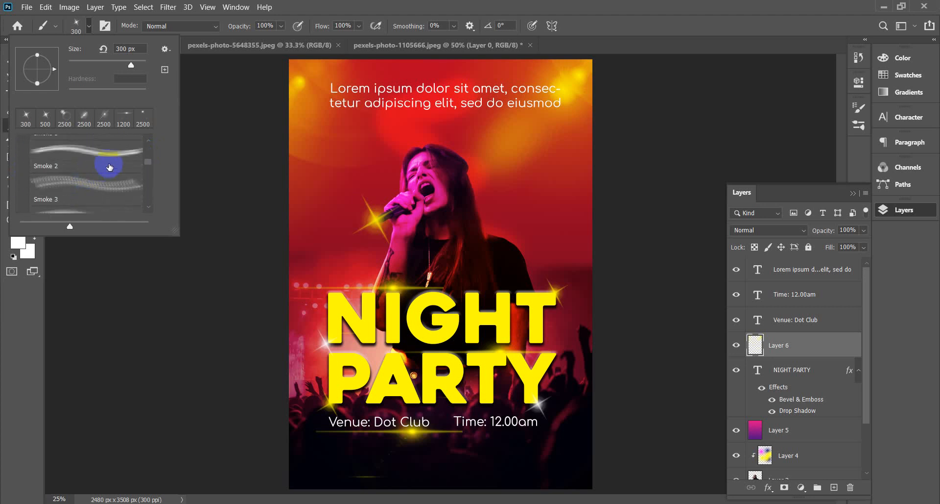
left_click(103, 155)
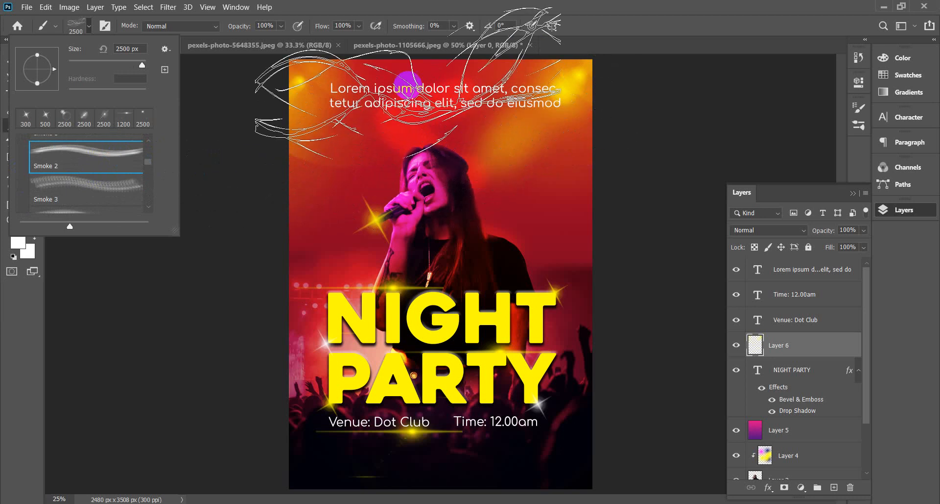
left_click(372, 72)
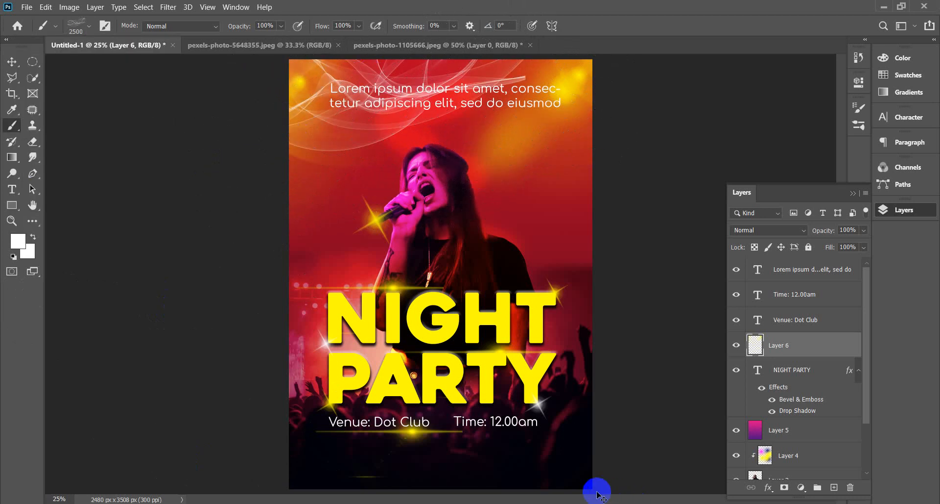
key("ctrl+z")
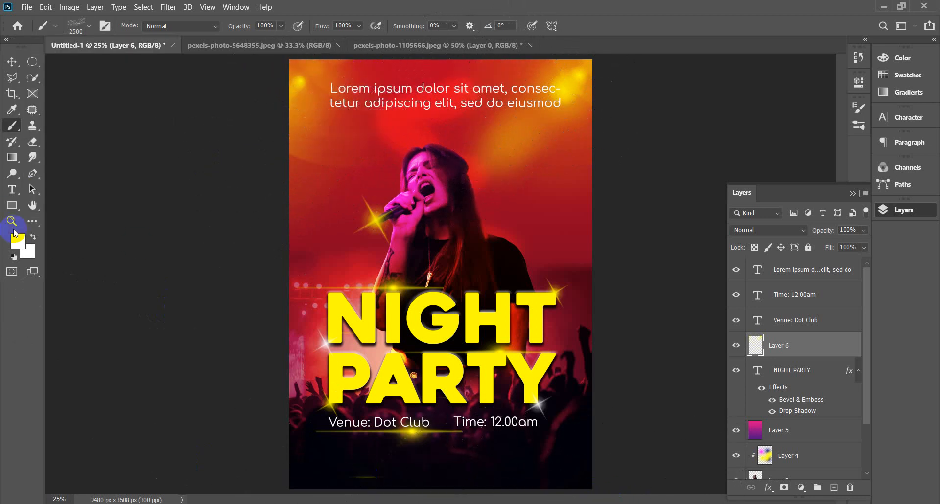
Set the foreground colour to yellow ffff00 by sampling the NIGHT PARTY title.
left_click(17, 241)
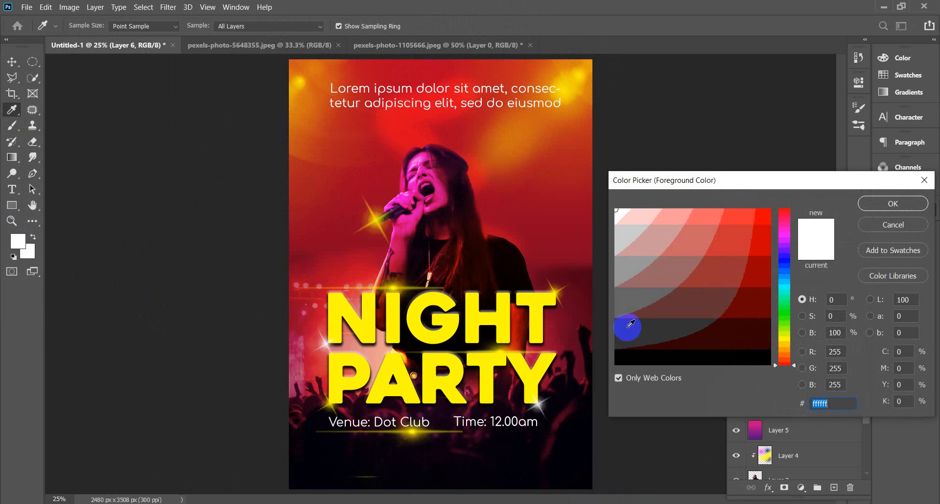
left_click(437, 322)
key("b")
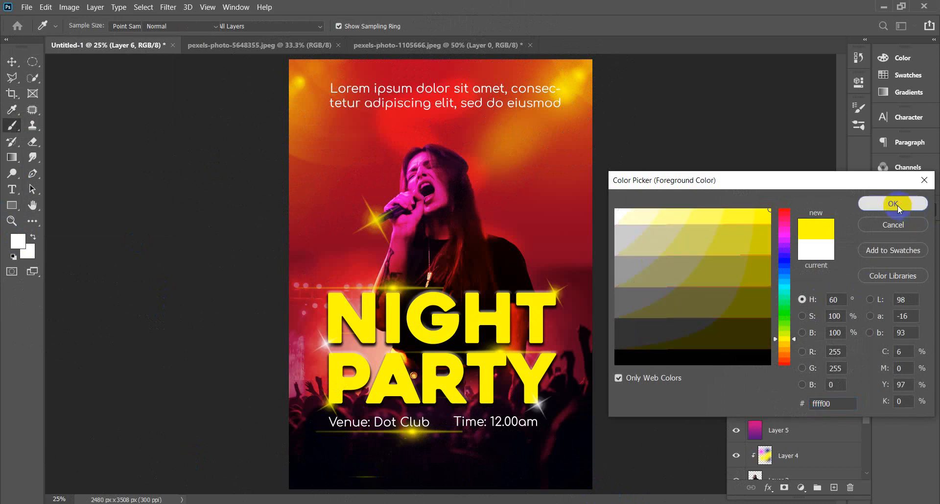
left_click(894, 204)
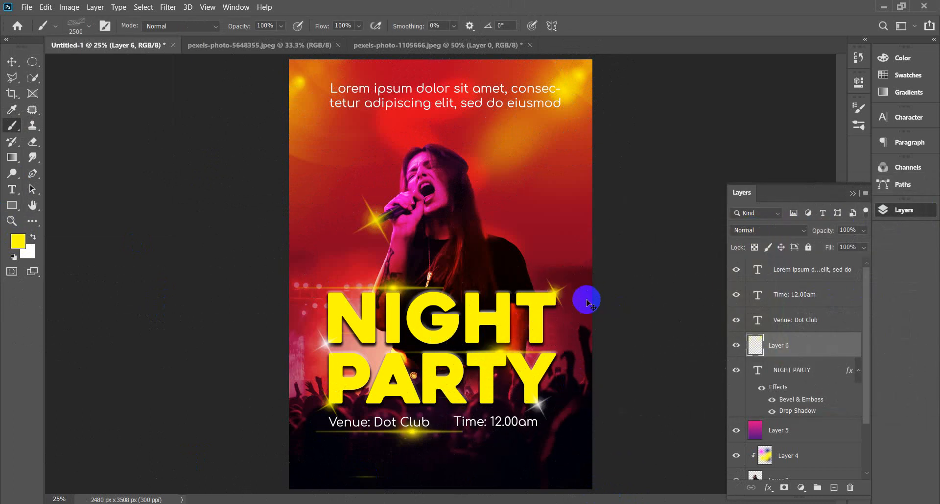
Add a new layer above Layer 6 and stamp a yellow 2500 px Smoke 2 swirl along the poster's bottom edge.
key("ctrl+minus")
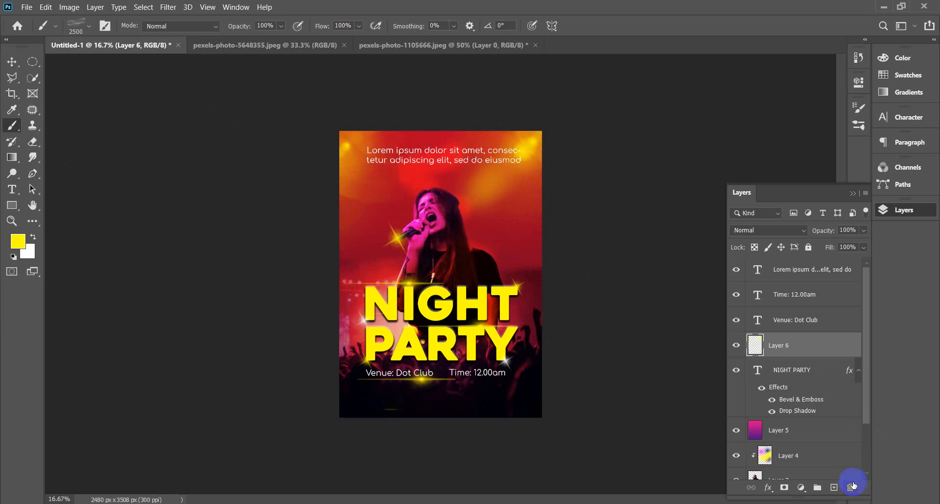
left_click(834, 487)
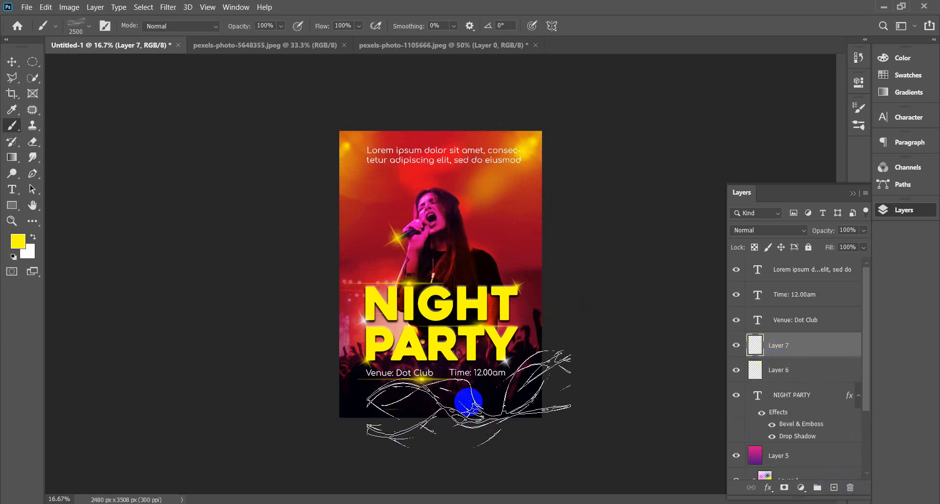
left_click(447, 411)
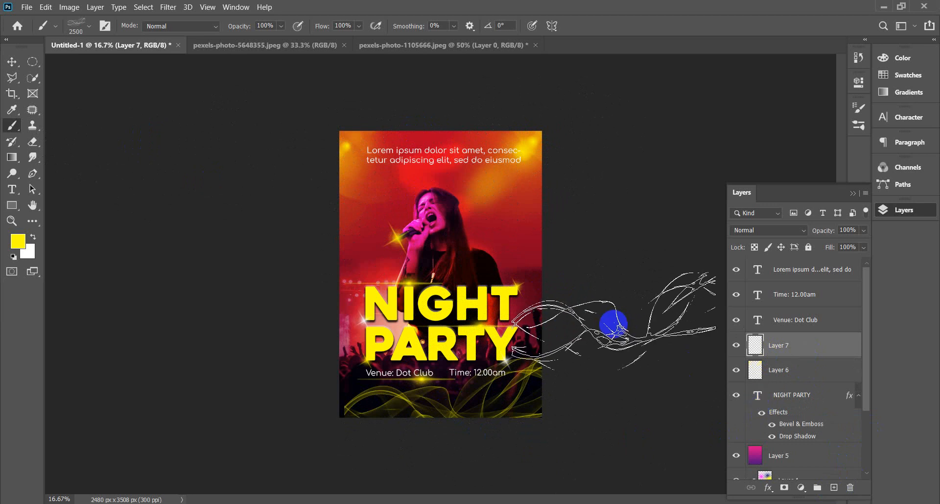
key("ctrl+plus")
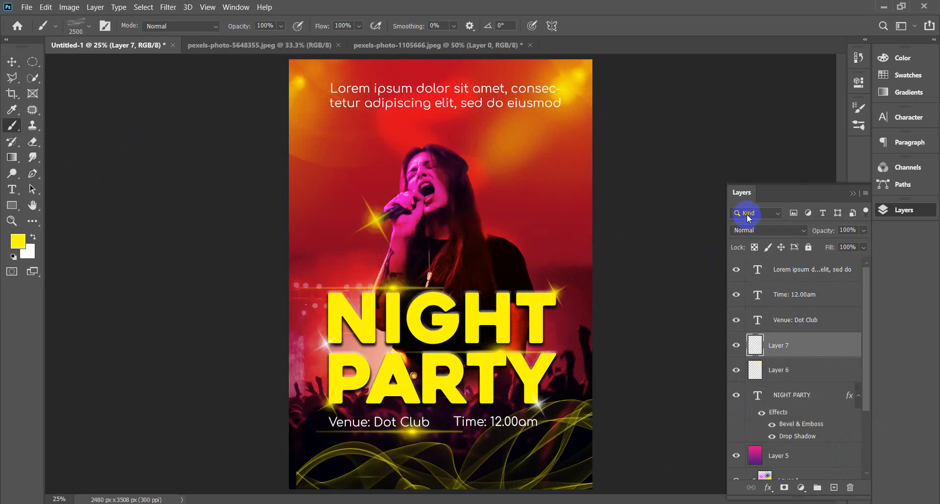
Undo the yellow Smoke 2 swirl along the poster's bottom edge.
key("ctrl+z")
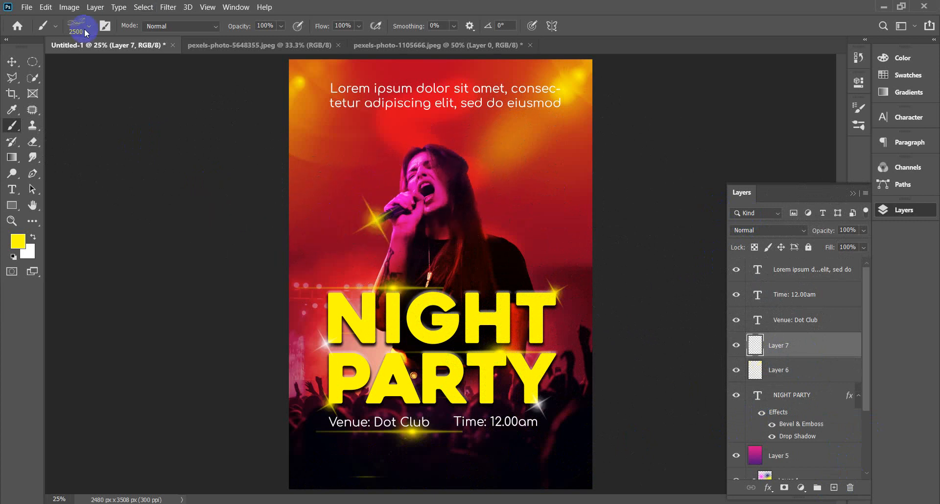
Rotate the Smoke 2 brush to -92°, try yellow swirls down the poster's left and right edges and undo them.
left_click(89, 27)
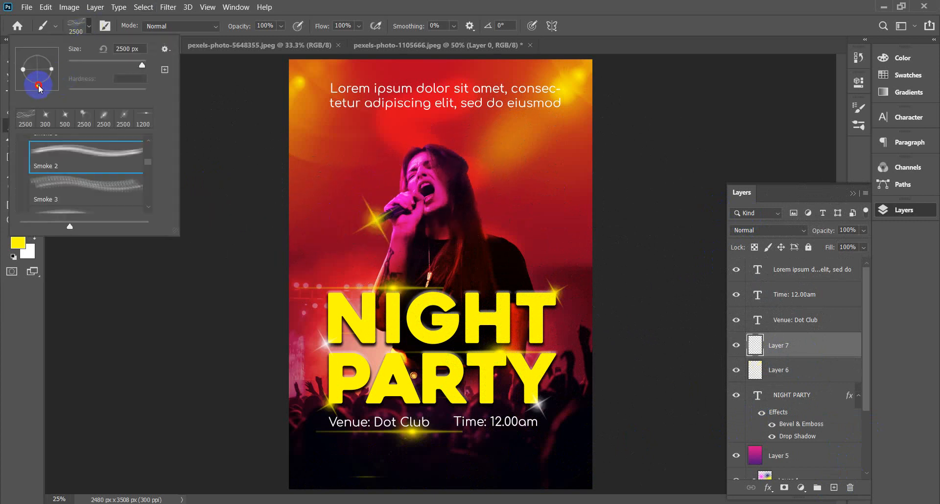
left_click_drag(36, 88, 37, 87)
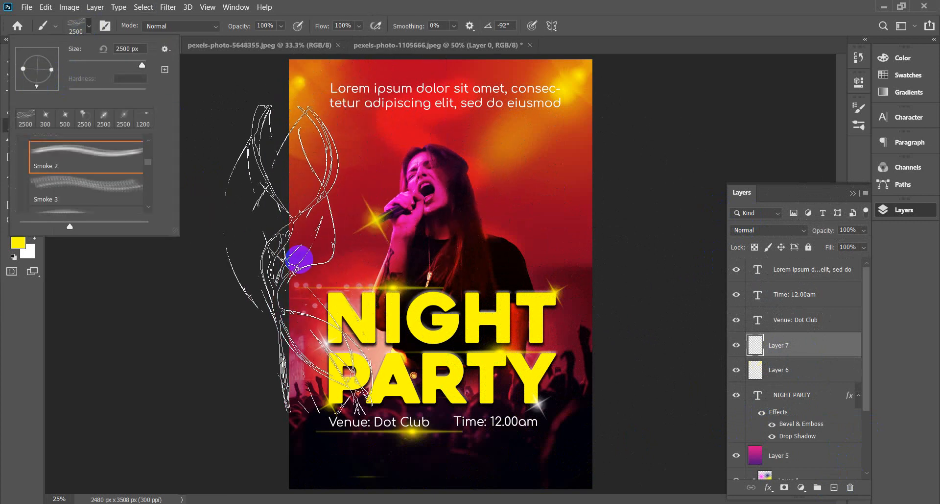
left_click(313, 252)
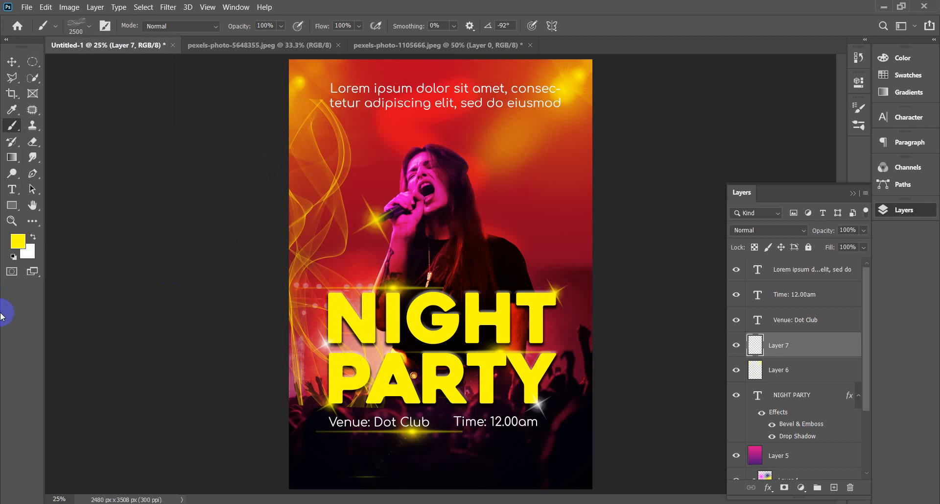
left_click(573, 230)
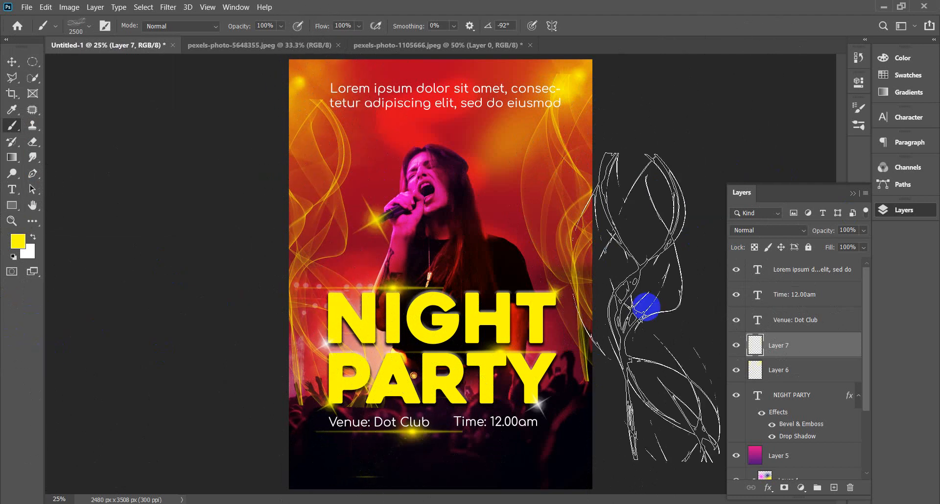
key("ctrl+z")
key("ctrl+z")
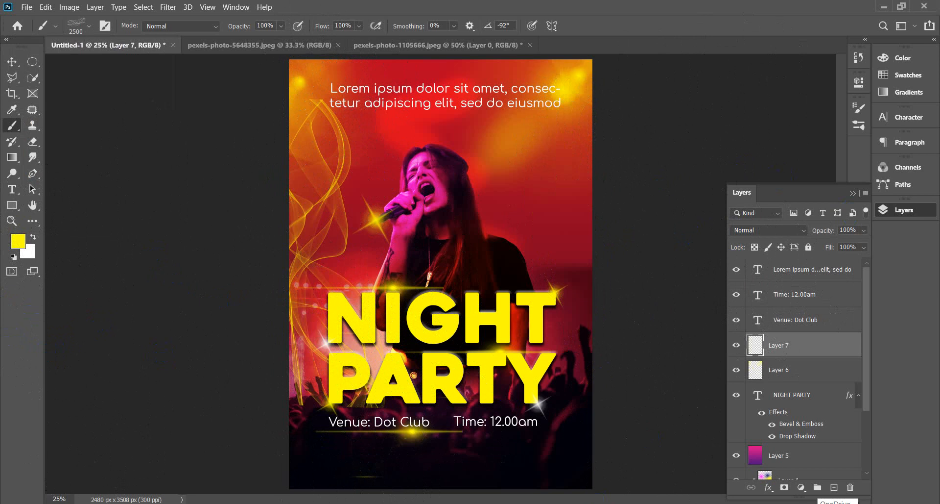
Stamp a yellow 2500 px Smoke 3 swirl across the poster's upper right, try another over the NIGHT PARTY title and undo that one.
left_click(89, 27)
left_click(77, 191)
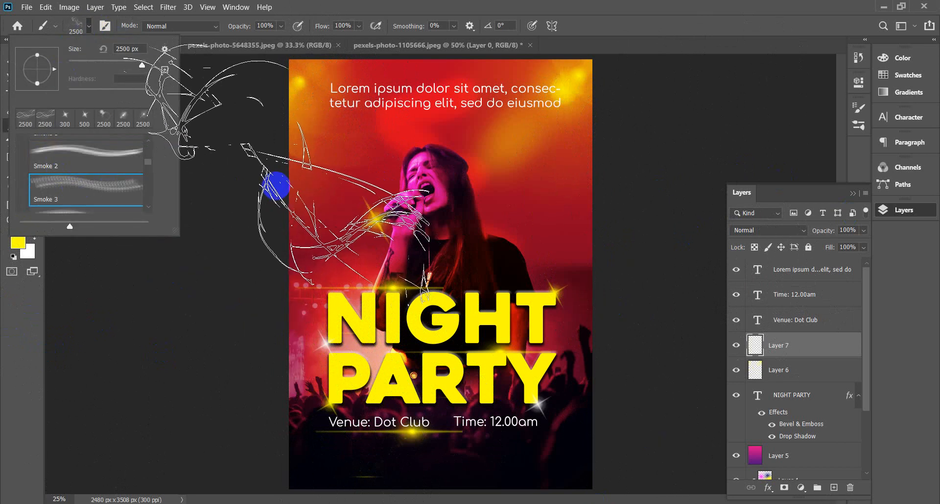
left_click(522, 149)
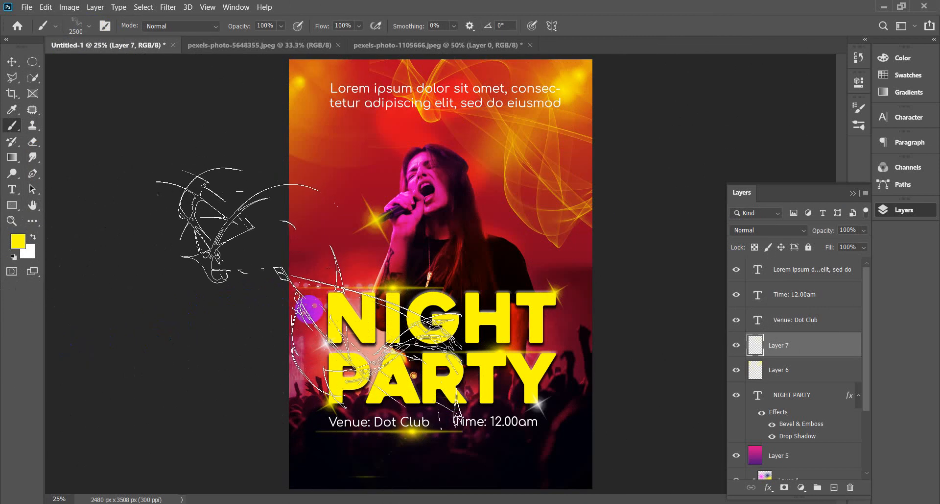
left_click(387, 326)
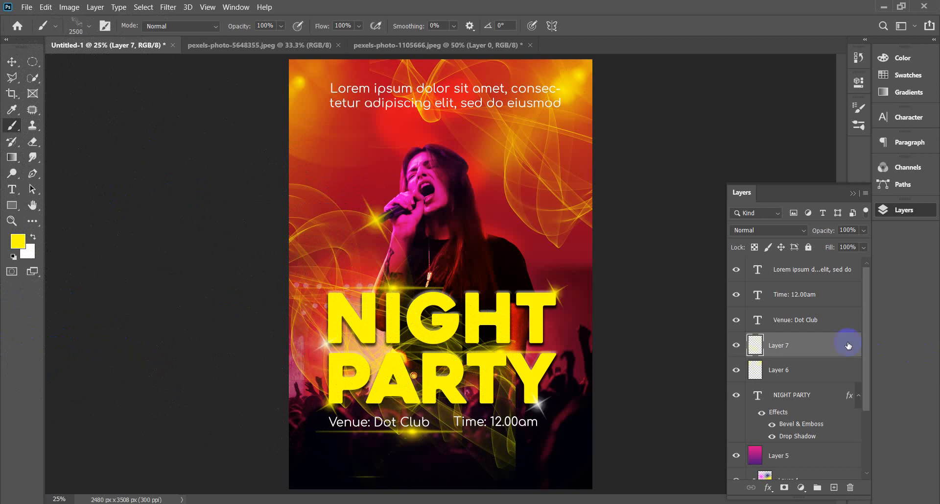
key("ctrl+z")
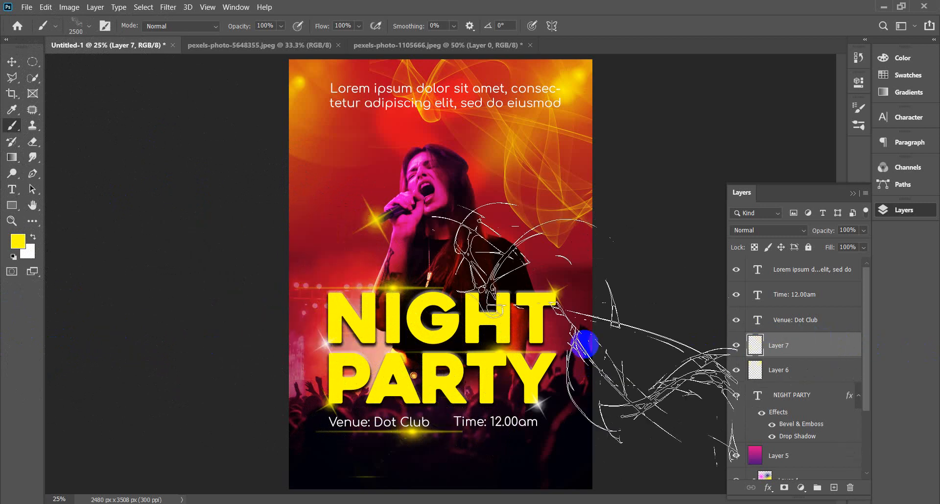
Open the brush presets and browse past Smoke 3 for another smoke brush.
left_click(89, 27)
scroll(87, 181, "down", 1)
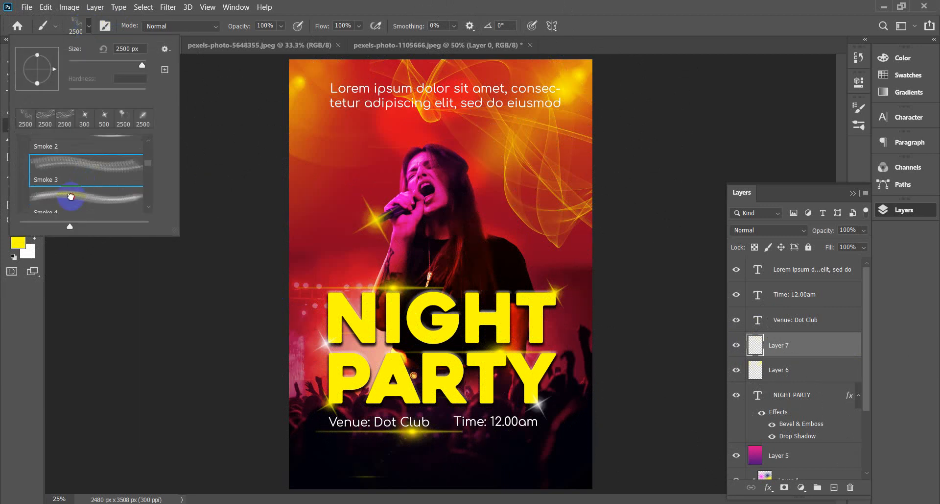
Choose the Smoke 4 brush, try a yellow stamp over the poster's lower-right corner on Layer 7, and undo it.
left_click(70, 196)
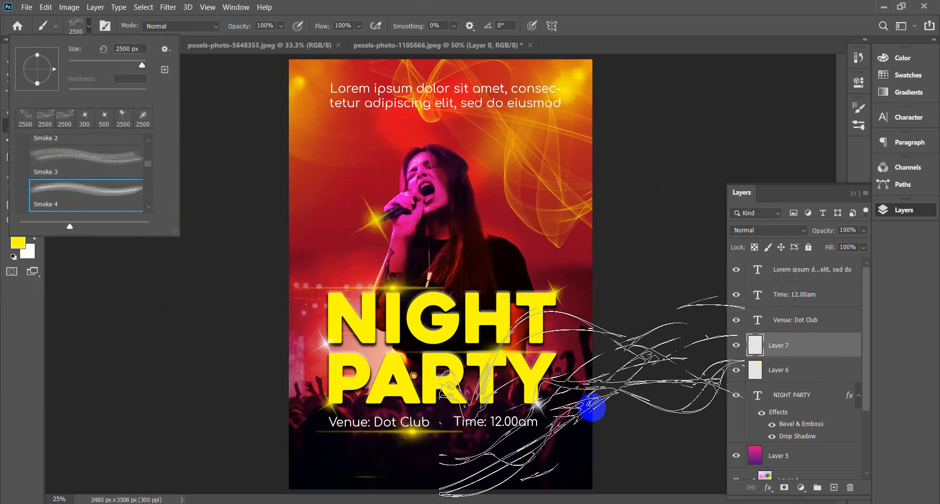
key("ctrl+minus")
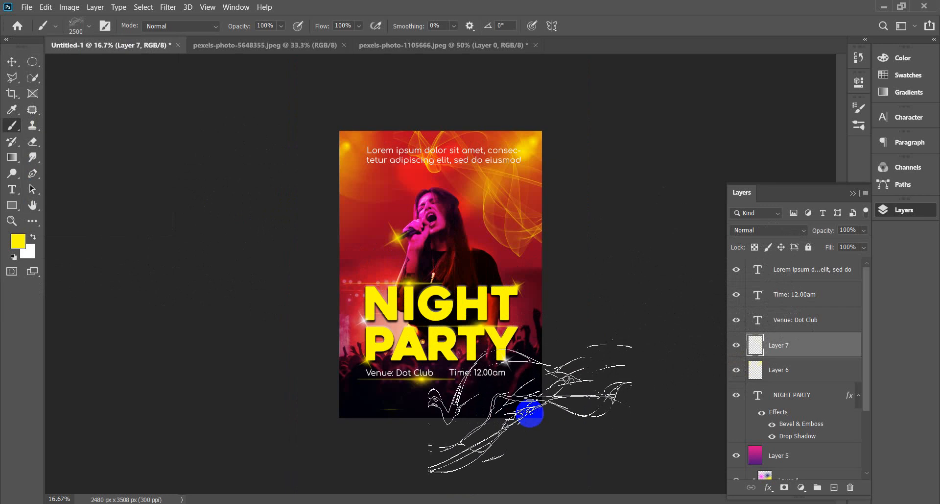
left_click(554, 434)
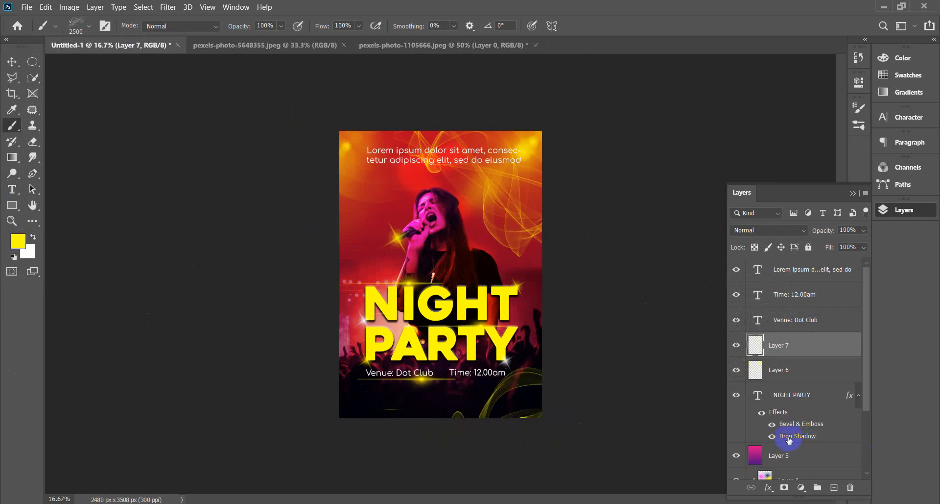
key("ctrl+z")
Set the foreground color to red ff0000 and stamp smoke along the poster's bottom edge with the 2500 px brush.
left_click(33, 237)
left_click(15, 240)
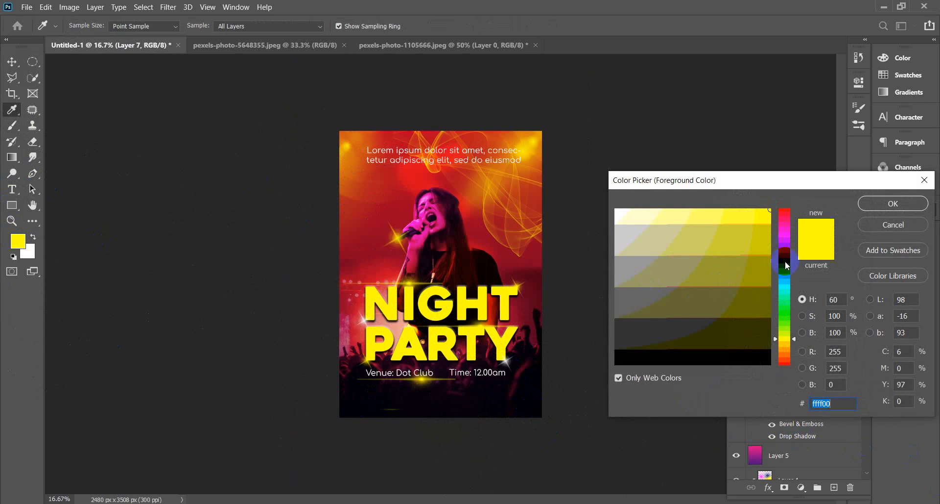
left_click_drag(794, 341, 800, 408)
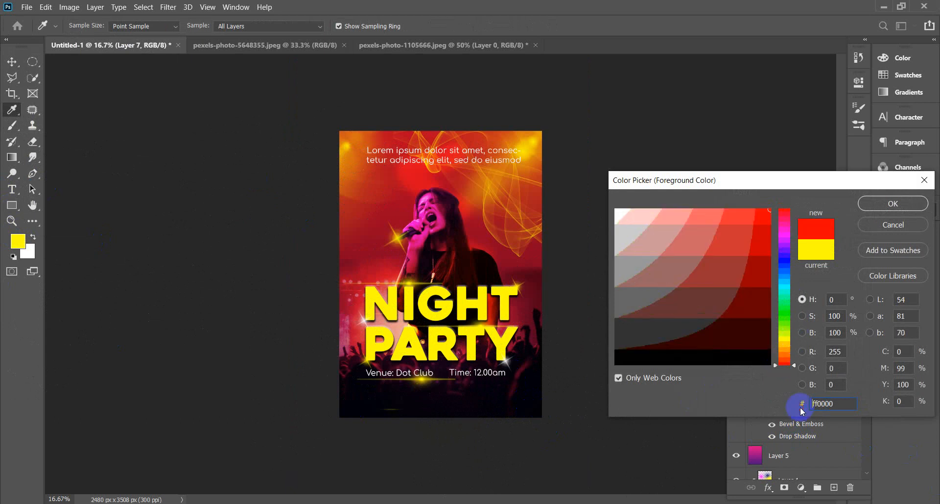
left_click(892, 203)
key("b")
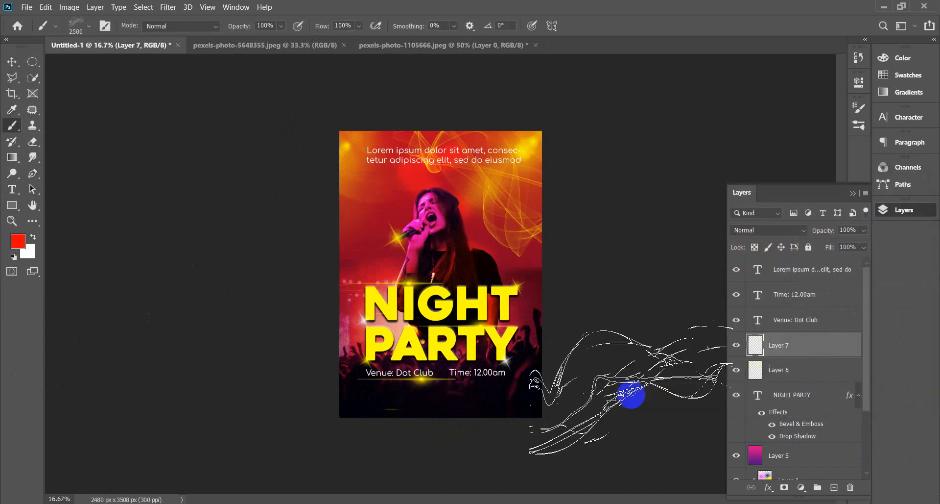
mouse_move(287, 502)
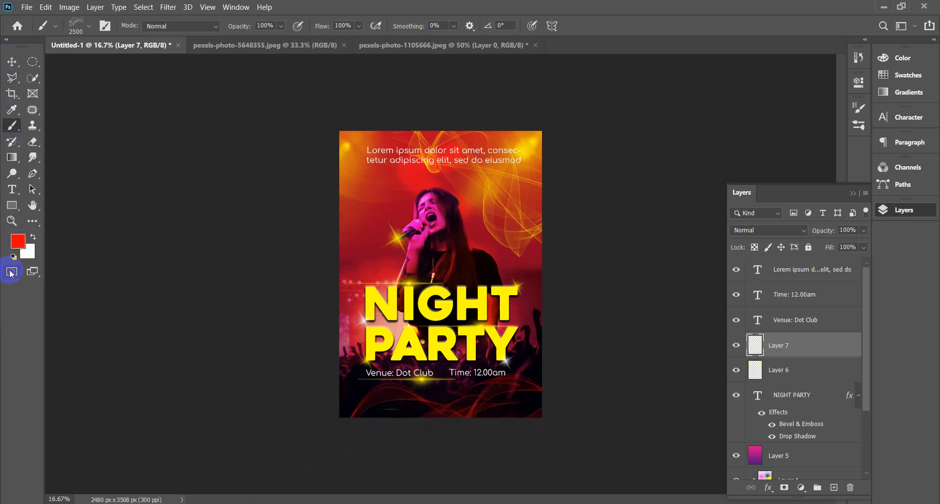
Set the foreground color to yellow ffff00 by sampling the NIGHT PARTY title, and return to the Brush tool.
left_click(18, 242)
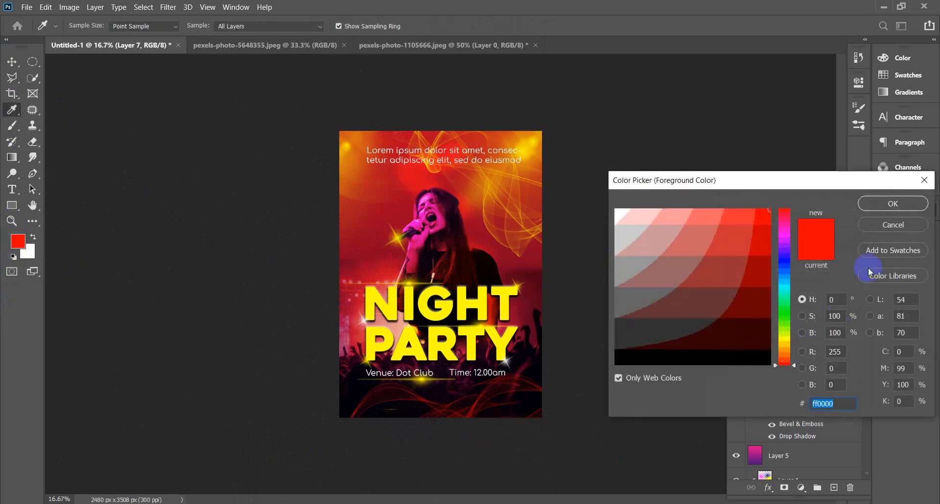
left_click(482, 305)
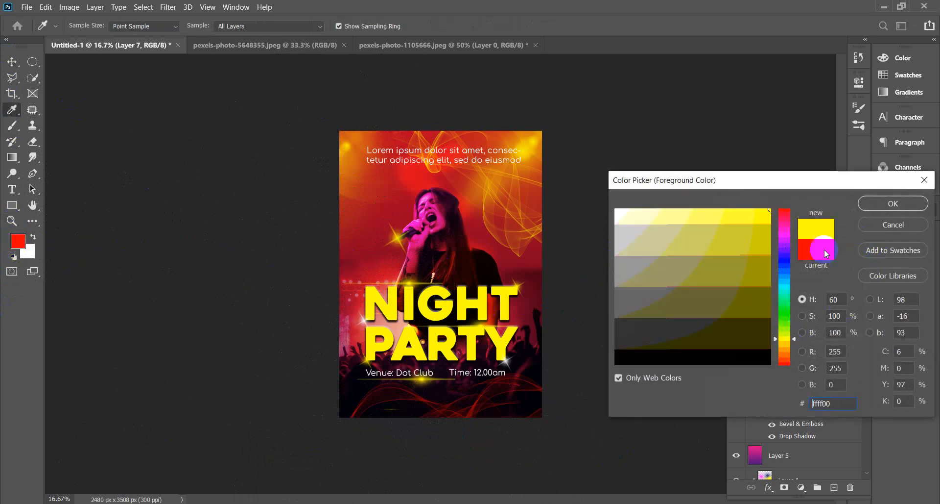
left_click(893, 204)
left_click(12, 125)
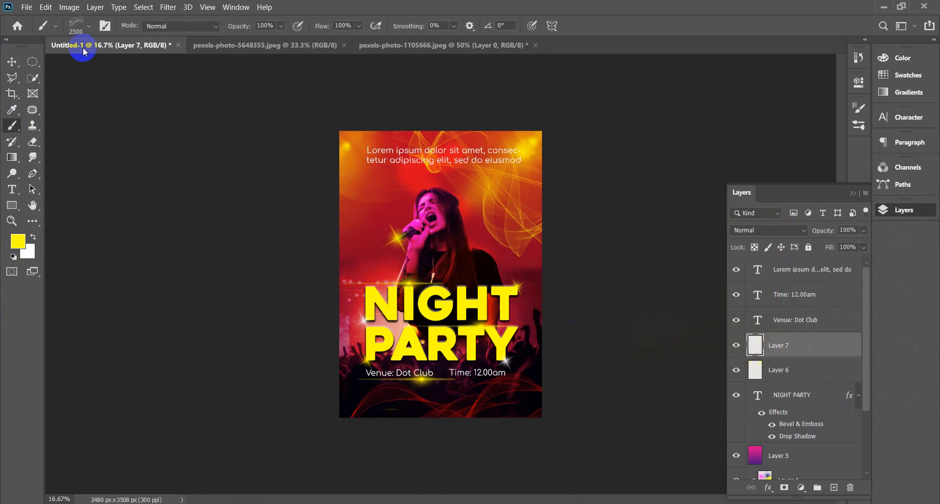
Choose the Smoke 9 brush at 2500 px and stamp yellow smoke over the poster's upper-left corner.
left_click(89, 27)
scroll(77, 184, "up", 2)
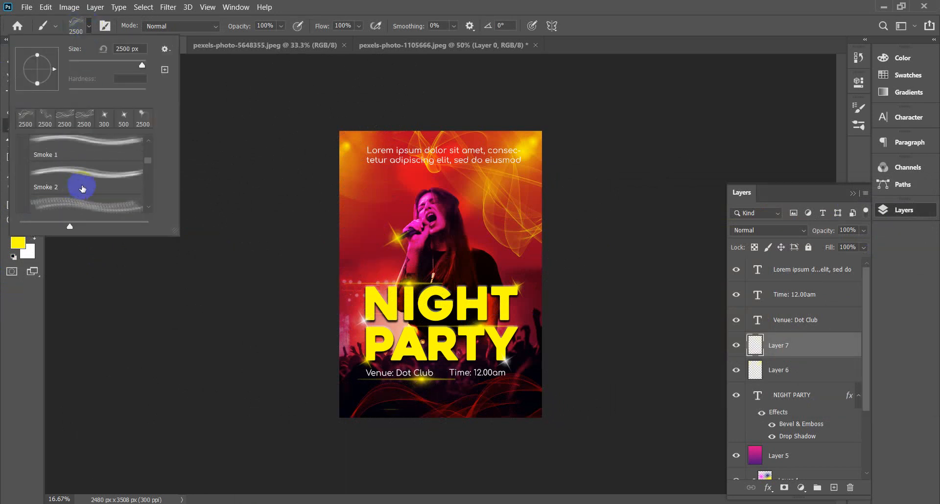
scroll(82, 188, "down", 7)
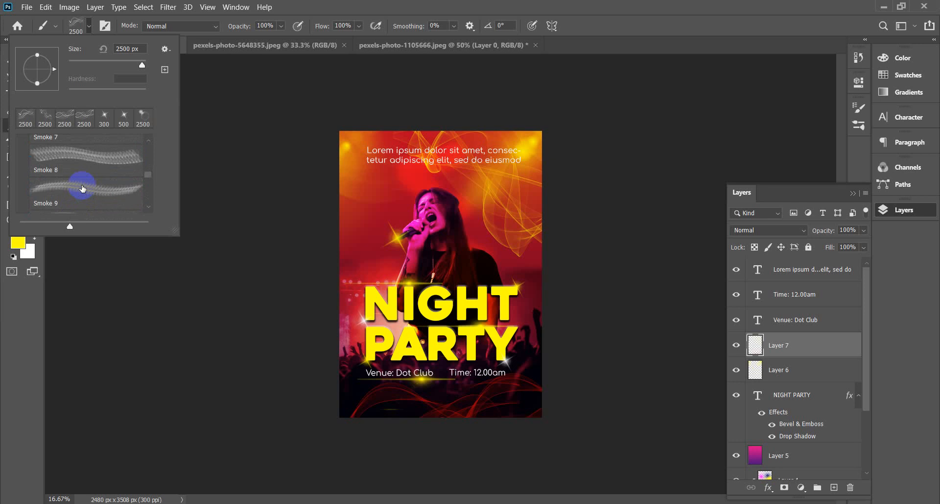
left_click(82, 185)
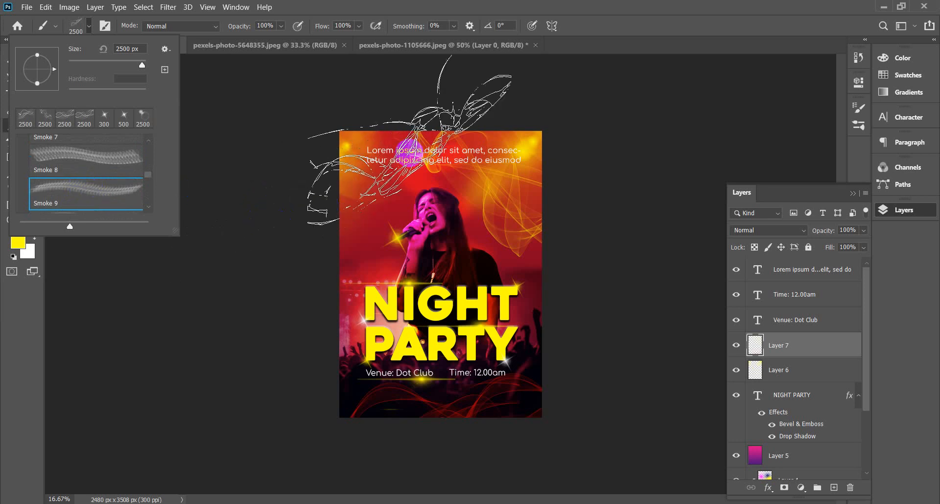
left_click(376, 132)
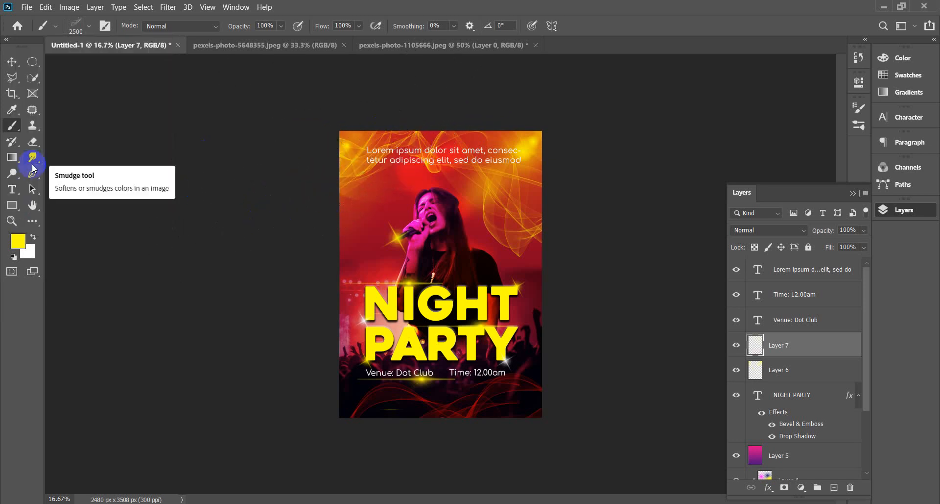
Choose the Smoke 2 brush, enlarge it to 3900 px and try a stamp over the NIGHT title.
left_click(89, 29)
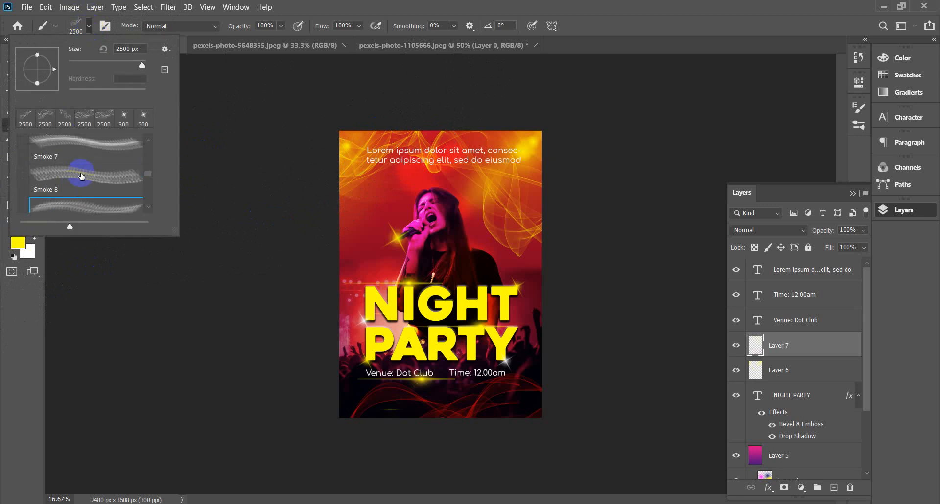
left_click(104, 118)
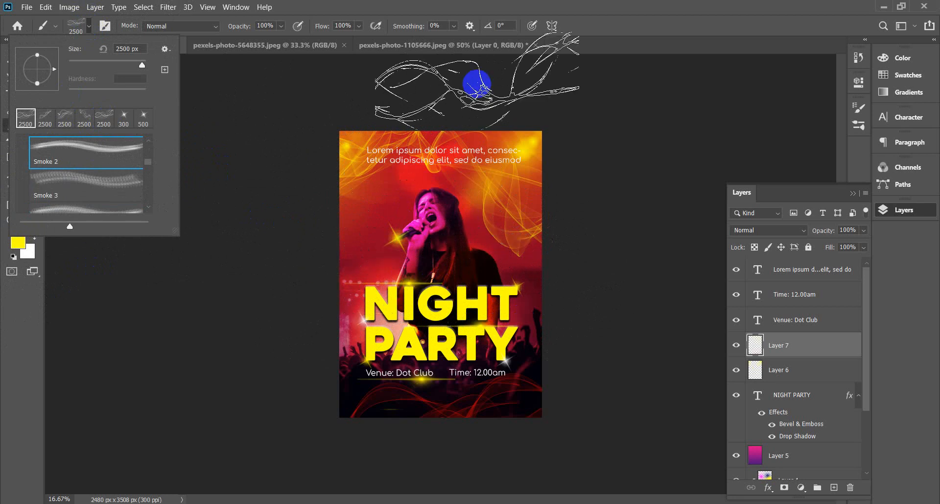
left_click(605, 47)
key("bracketright")
key("bracketright")
key("bracketright")
key("bracketright")
key("bracketright")
key("bracketright")
key("bracketright")
key("bracketright")
key("bracketright")
key("bracketright")
key("bracketright")
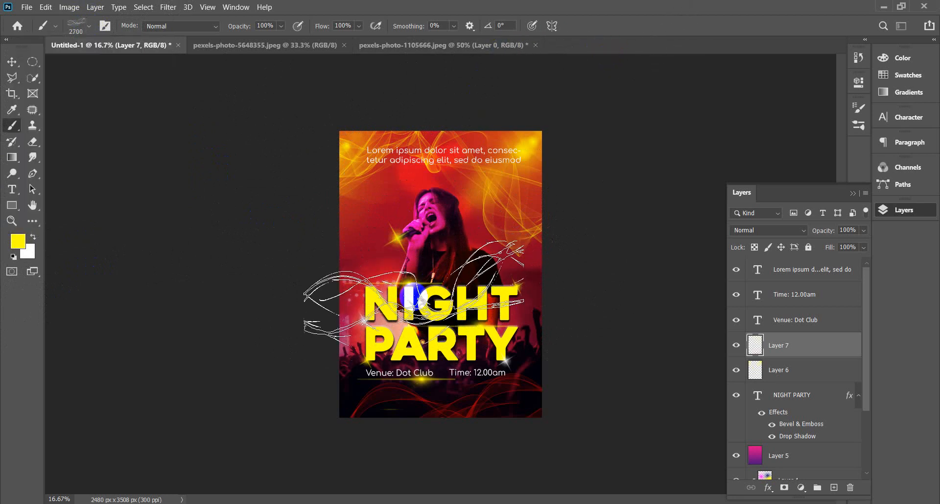
key("bracketright")
key("bracketright")
key("bracketright")
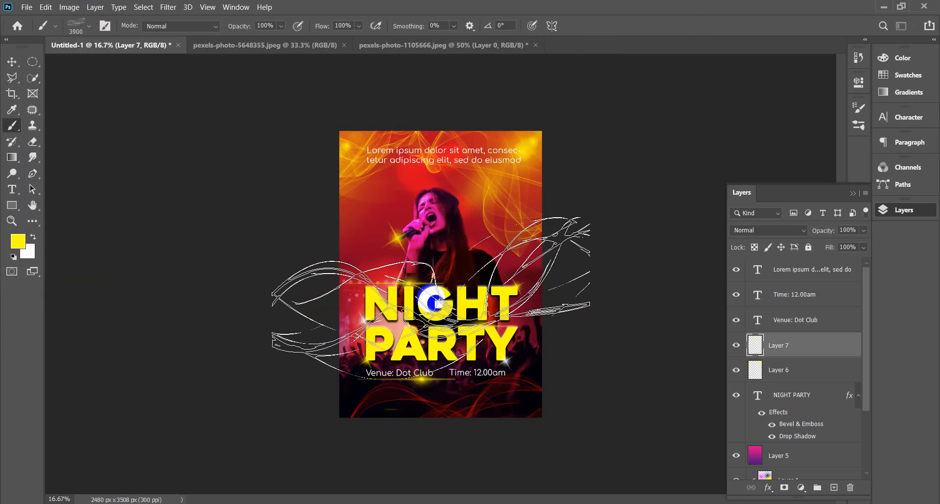
left_click(431, 294)
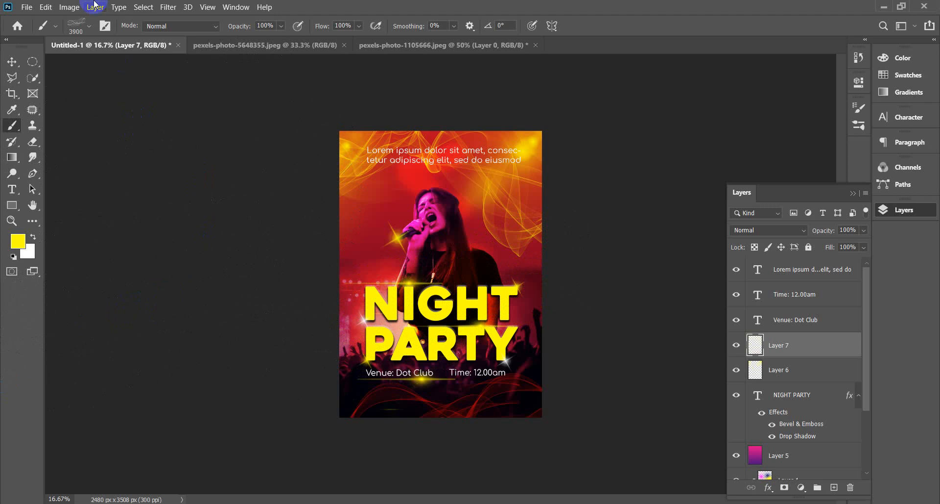
Rotate the Smoke 2 brush to -92° and stamp yellow smoke down the poster's left and right sides.
left_click(89, 27)
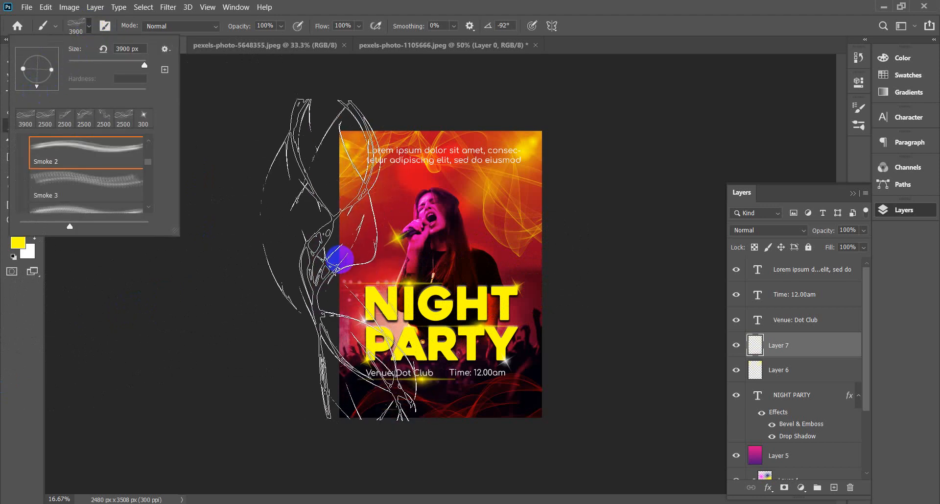
left_click(314, 342)
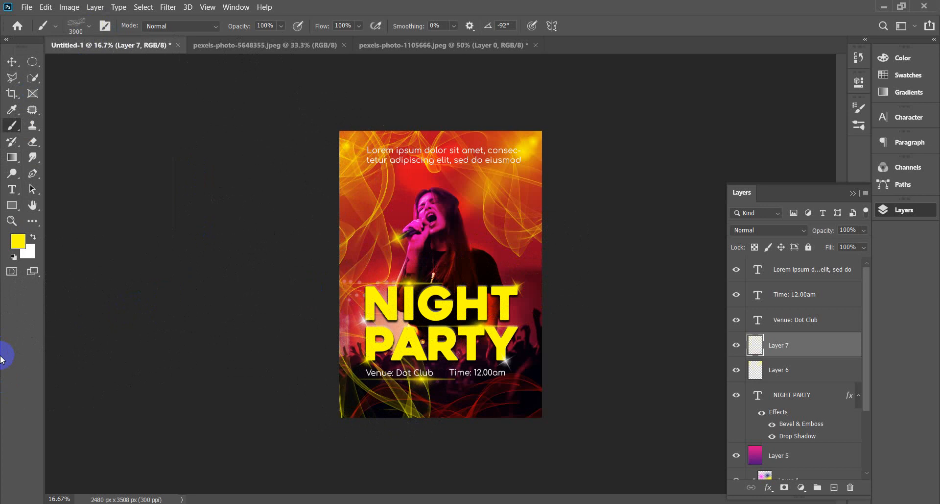
key("ctrl+plus")
key("ctrl+minus")
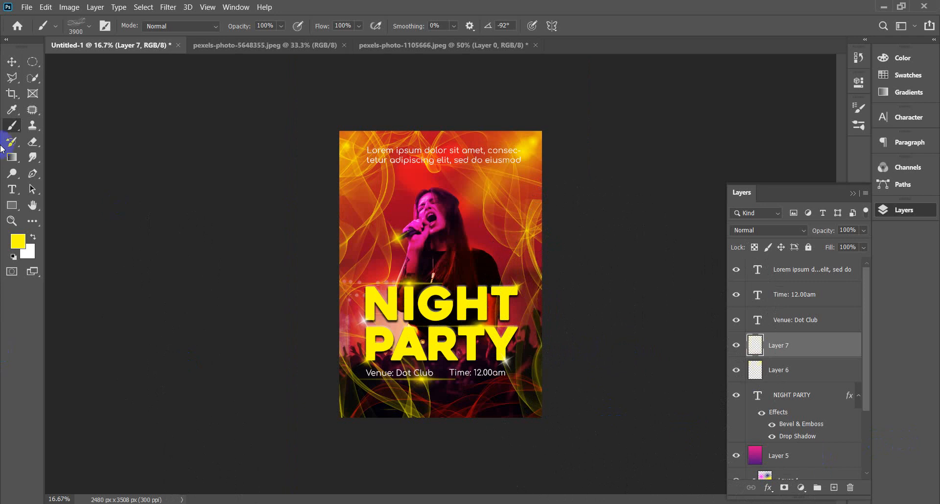
Enlarge the Eraser to 1600 px and fade the smoke on Layer 7 along the poster's right edge.
key("v")
left_click(36, 143)
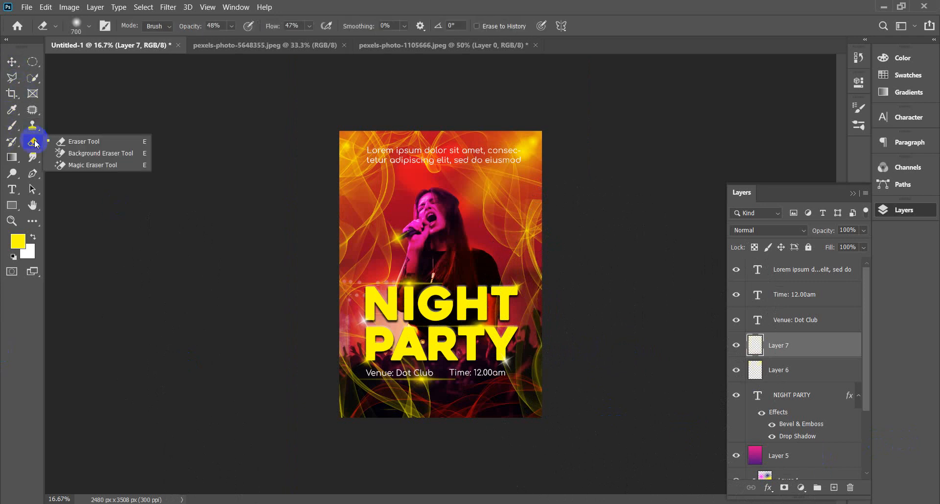
left_click(91, 143)
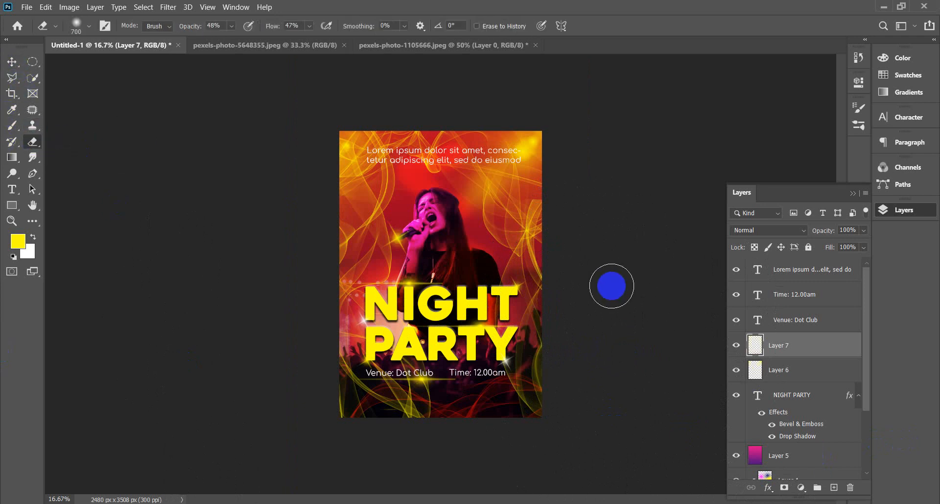
key("bracketright")
key("bracketright")
key("bracketright")
key("bracketright")
key("bracketright")
key("bracketright")
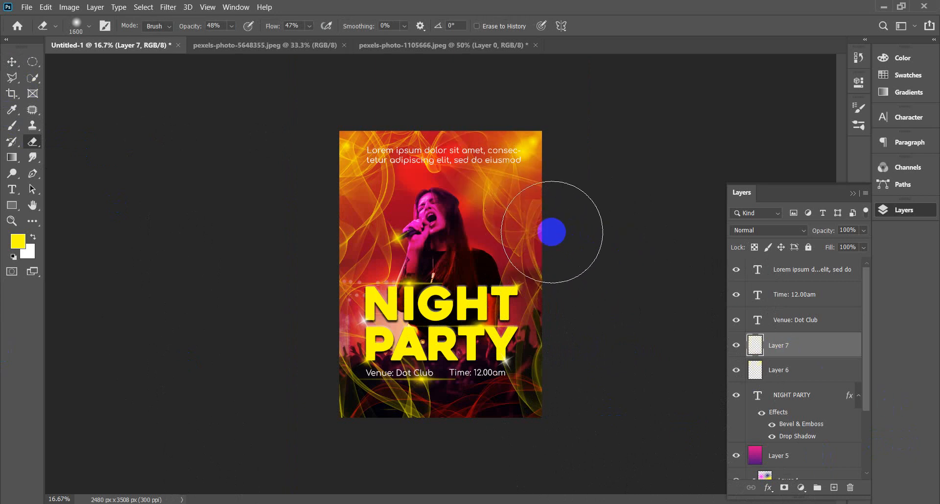
left_click(571, 243)
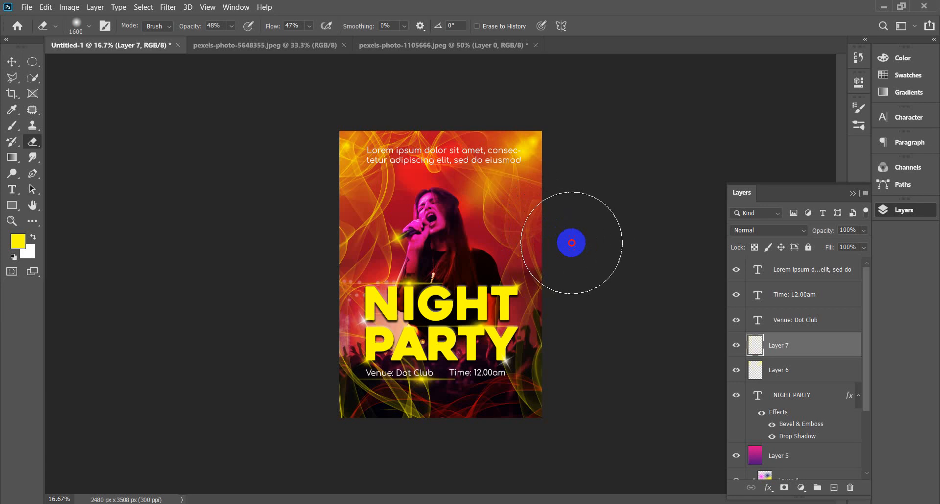
left_click(585, 245)
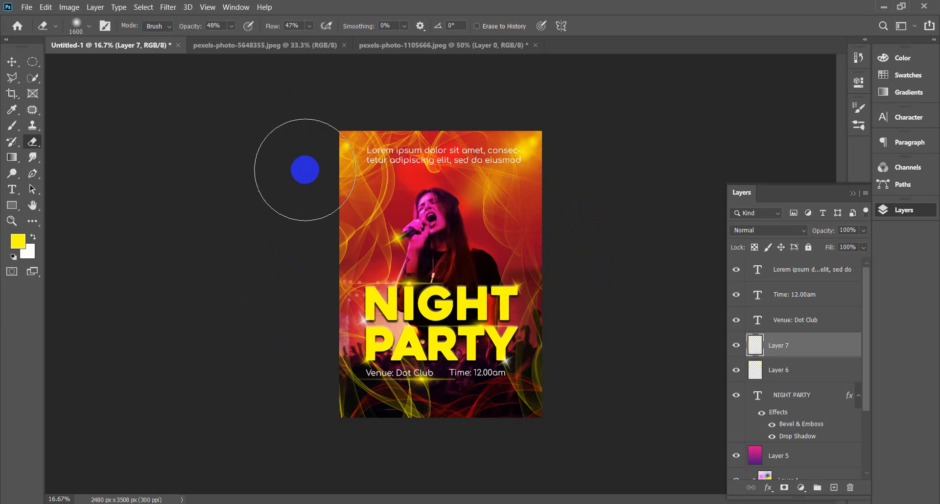
Toggle the visibility of Layer 7 to compare the poster with and without the smoke.
left_click(757, 349)
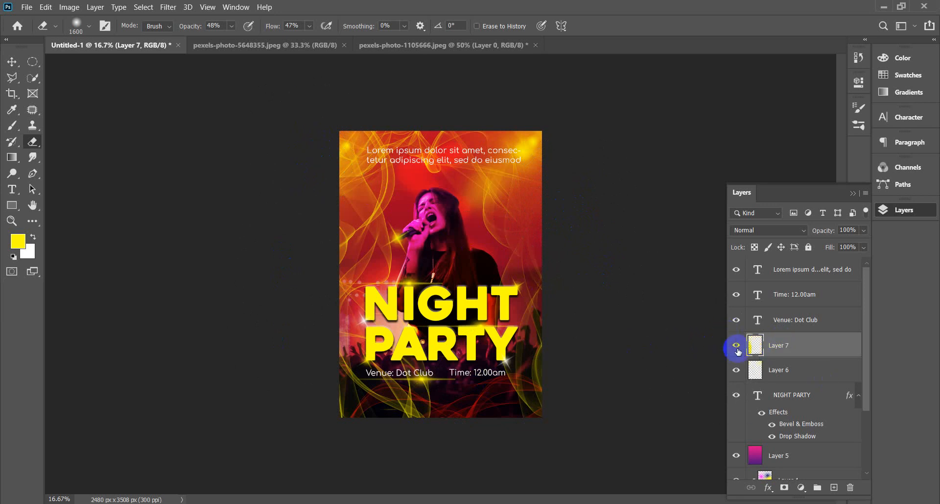
left_click(739, 346)
left_click(737, 345)
left_click(738, 346)
left_click(739, 346)
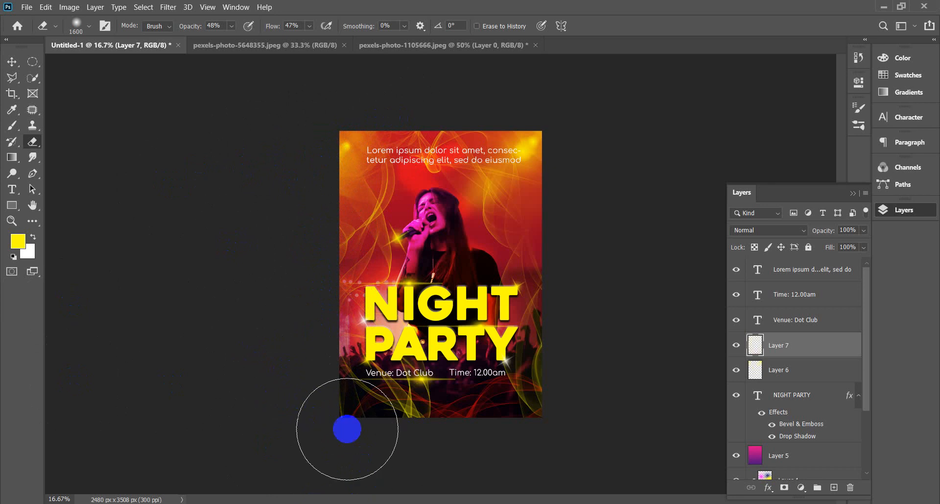
Fade the smoke on Layer 7 along the poster's bottom and lower-right edge with the 1600 px Eraser.
mouse_move(394, 437)
left_mouse_down()
mouse_move(329, 422)
mouse_move(287, 399)
mouse_move(569, 336)
mouse_move(596, 347)
left_mouse_up()
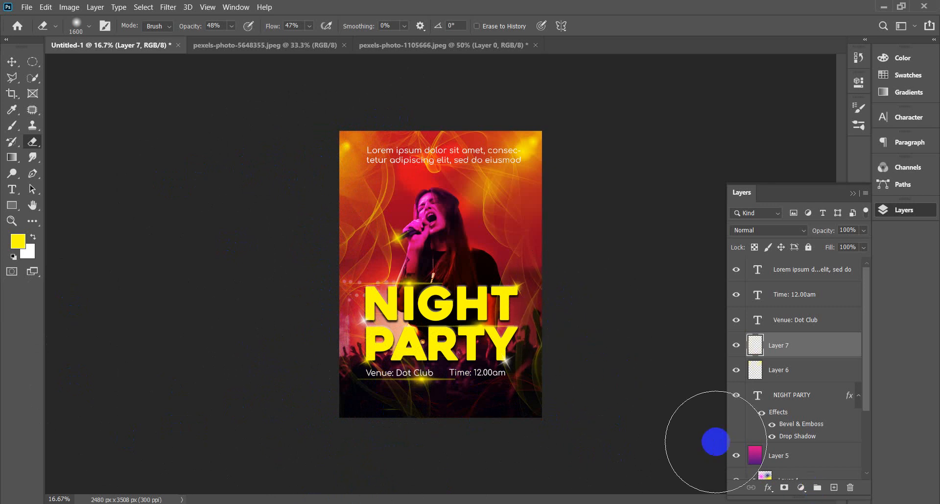
key("ctrl+plus")
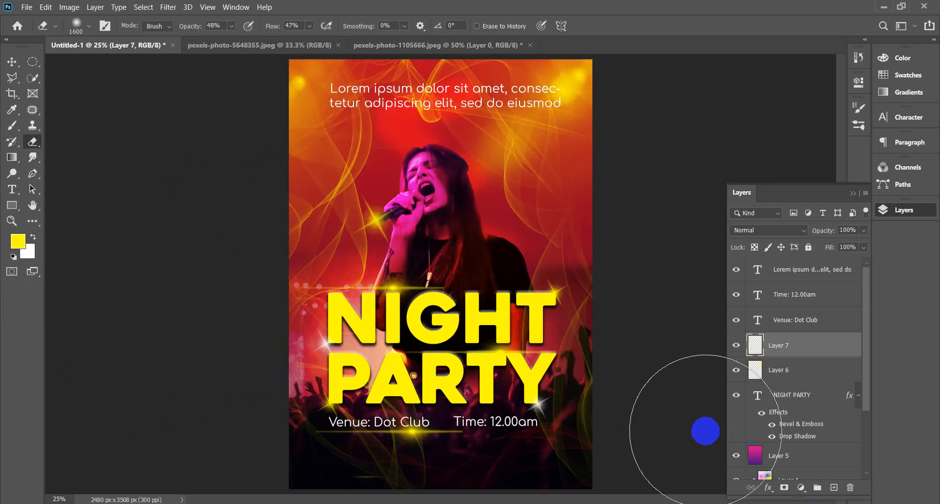
key("ctrl+minus")
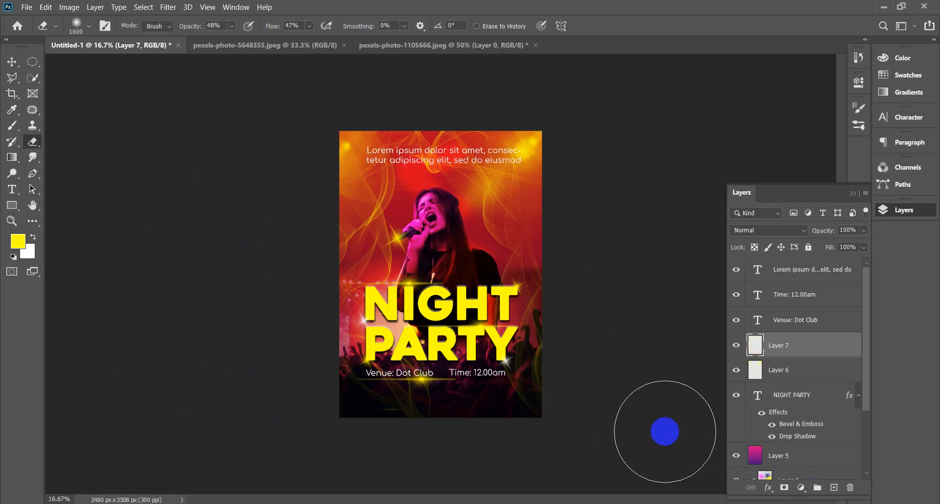
Switch to the Move tool and collapse the layer list to view the whole poster.
left_click(12, 61)
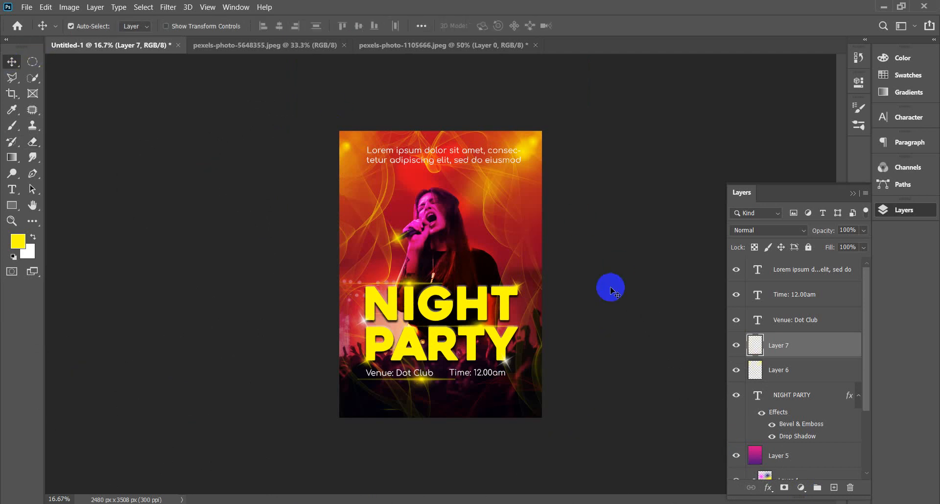
key("ctrl+plus")
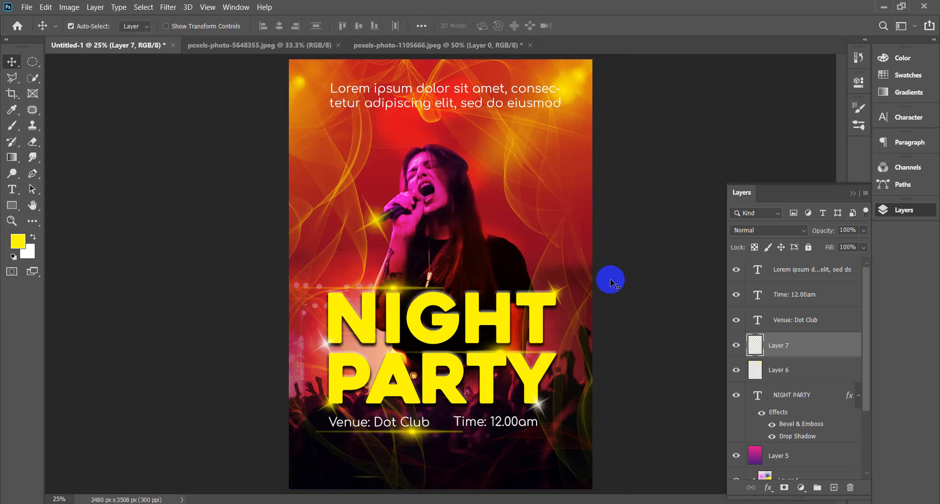
left_click(853, 193)
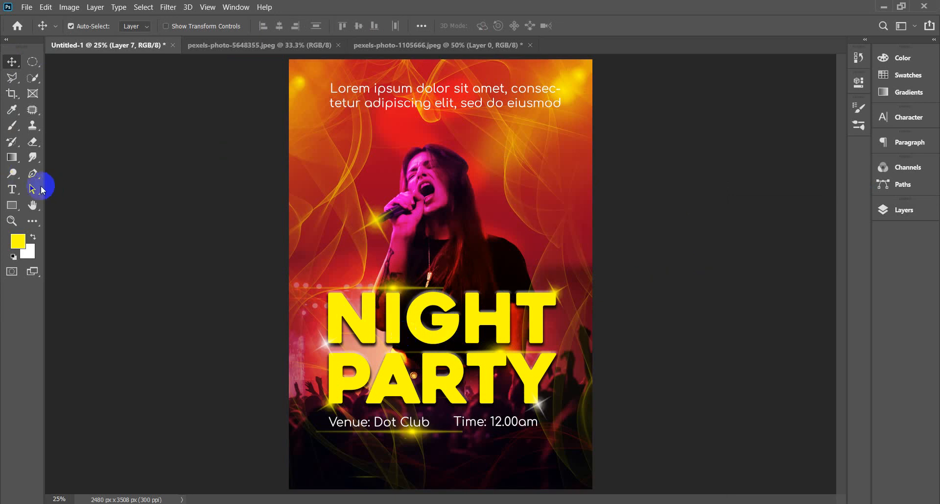
Try black (000000) on the Lorem ipsum paragraph at the poster's top and recolour the text white.
left_click(12, 189)
left_click(556, 103)
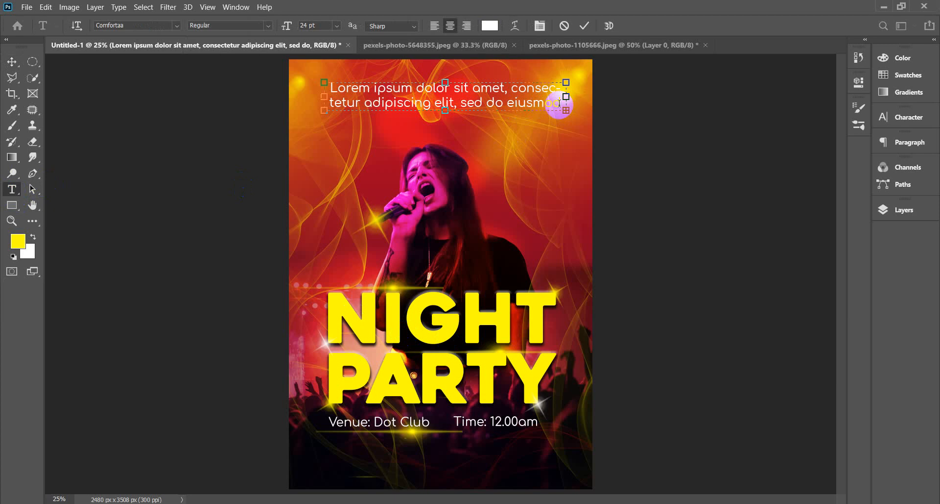
left_click_drag(558, 103, 256, 87)
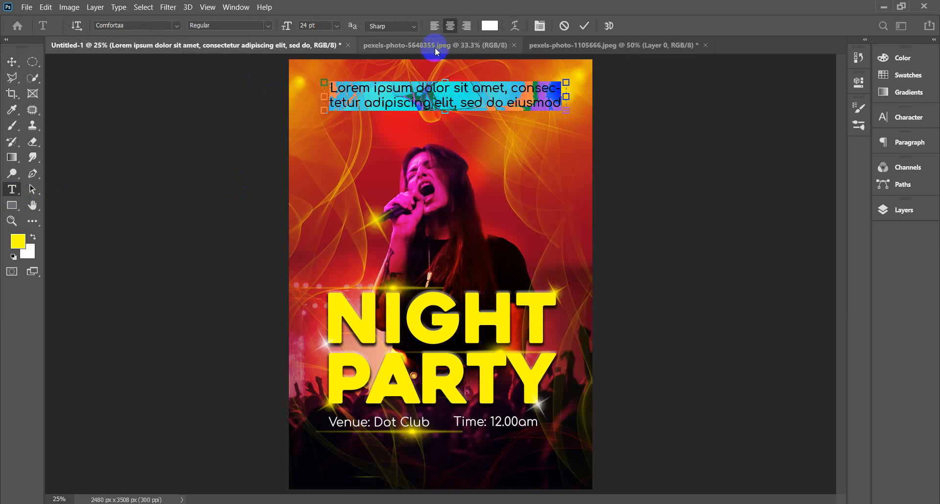
left_click(490, 25)
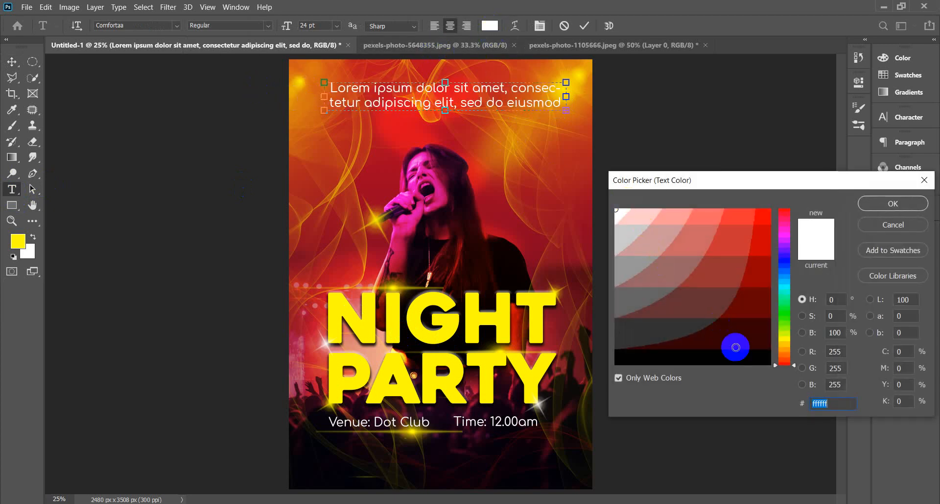
left_click_drag(736, 347, 598, 372)
left_click(887, 205)
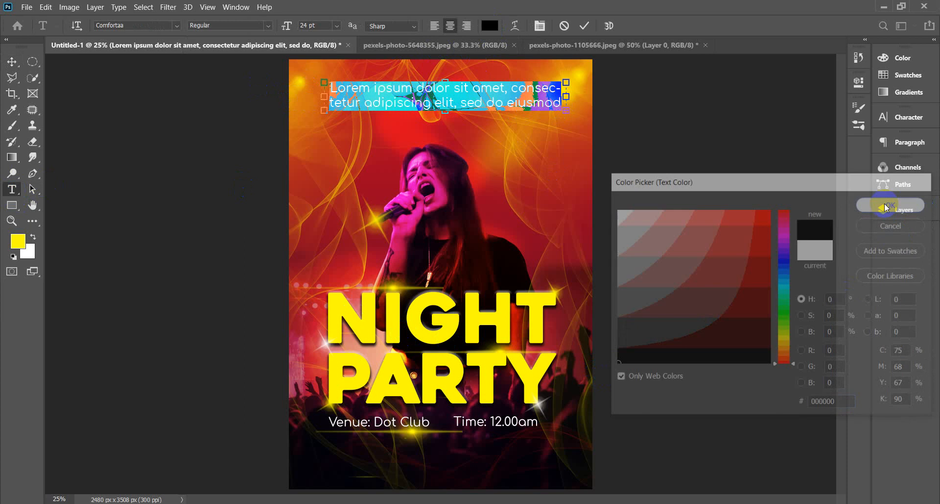
left_click(12, 61)
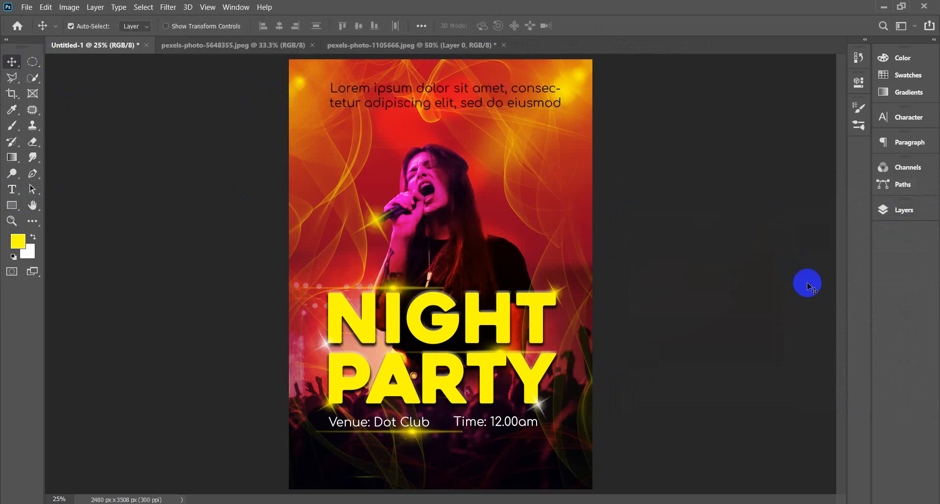
key("ctrl+minus")
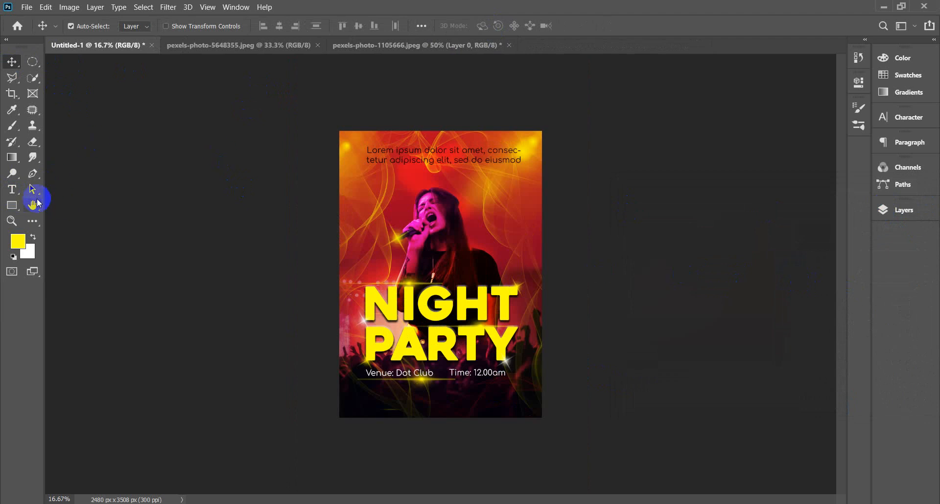
key("ctrl+BackSpace")
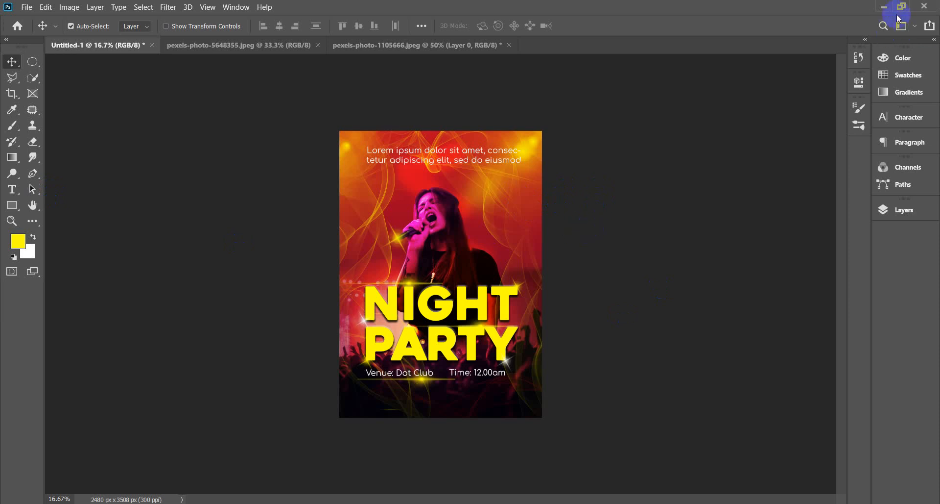
Open exercise-clipart-icon-19.png from the desktop folder "desktop running march 2021" as a separate document in Photoshop.
left_click(885, 7)
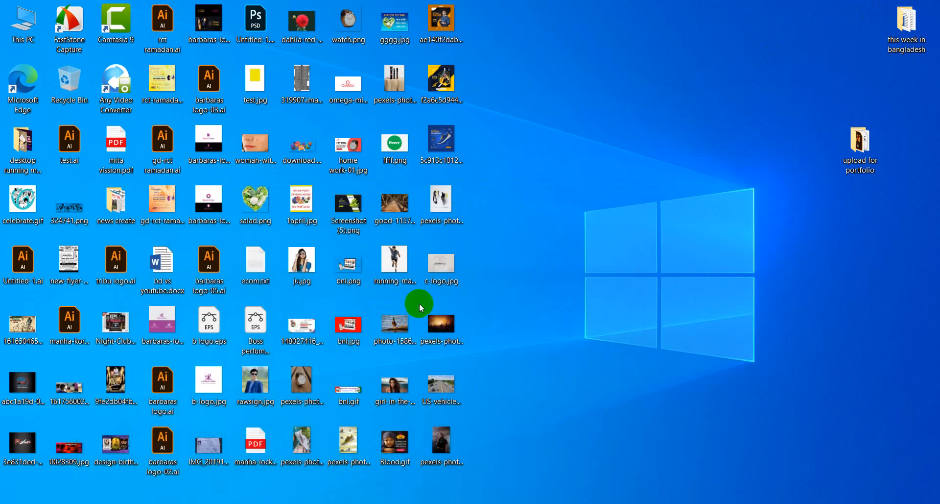
double_click(27, 153)
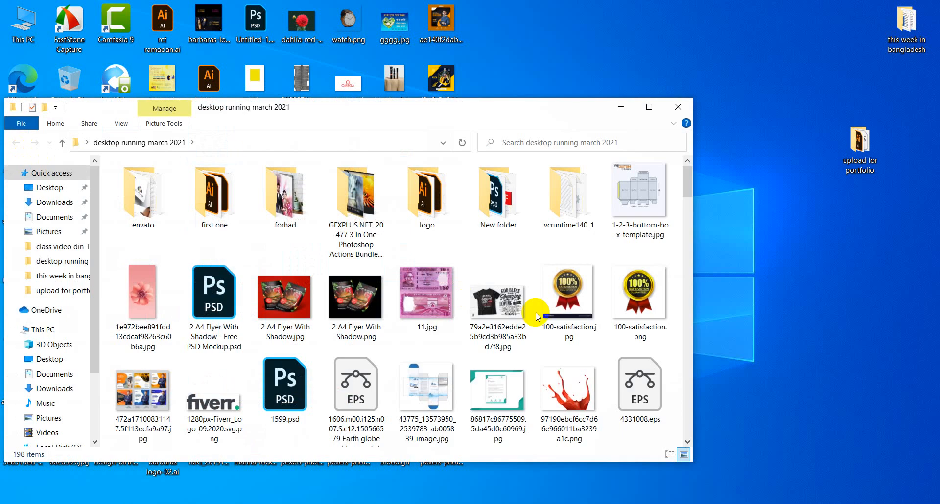
scroll(537, 315, "down", 2)
scroll(538, 319, "down", 10)
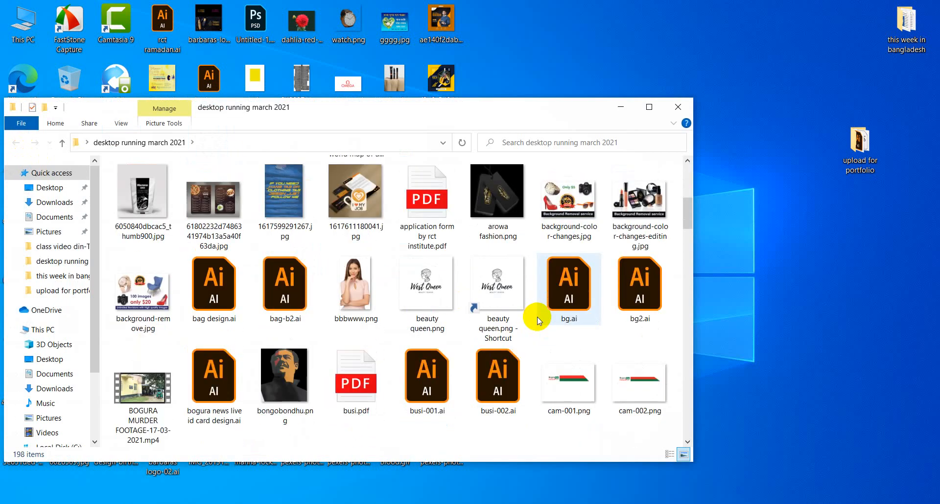
scroll(538, 320, "down", 3)
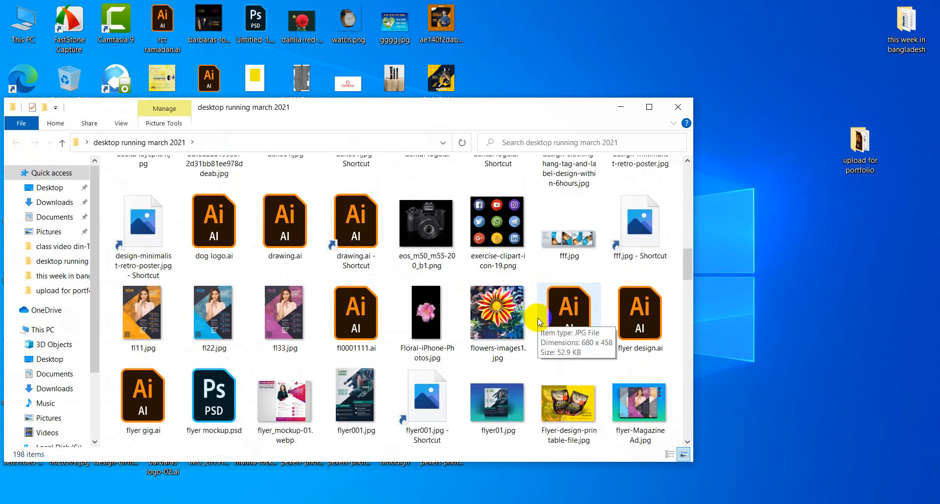
left_click_drag(500, 226, 620, 43)
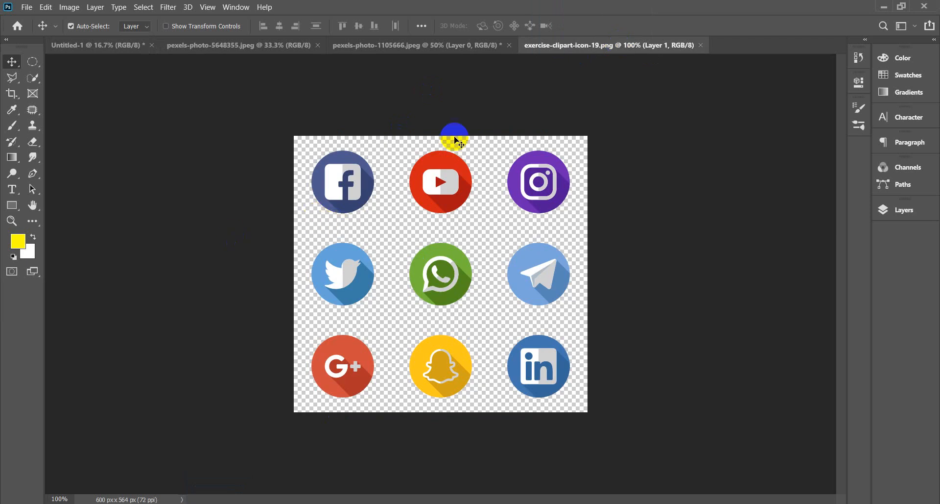
Close the documents pexels-photo-1105666.jpeg and pexels-photo-5648355.jpeg.
left_click(438, 48)
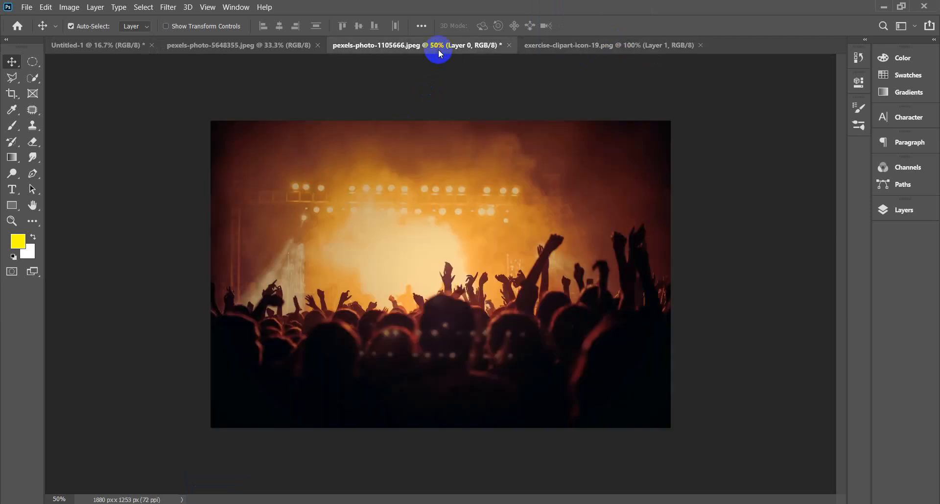
left_click(510, 45)
left_click(490, 203)
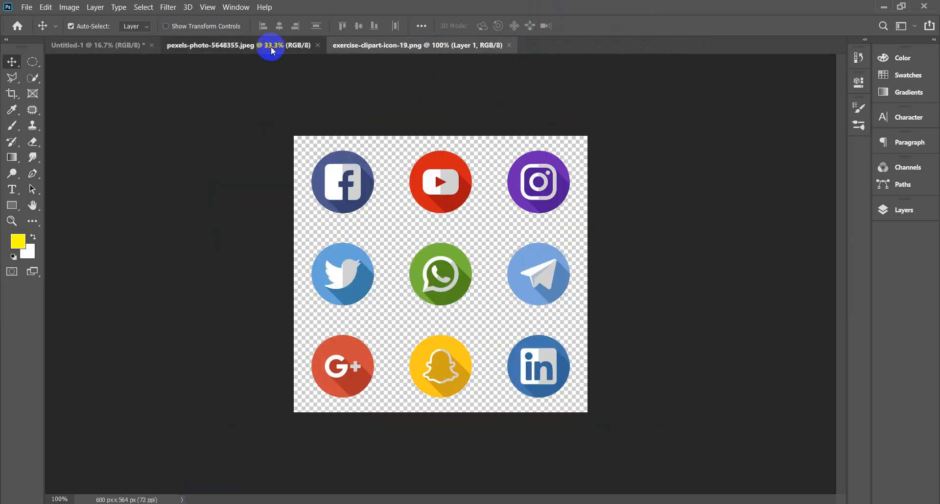
left_click(274, 46)
left_click(319, 46)
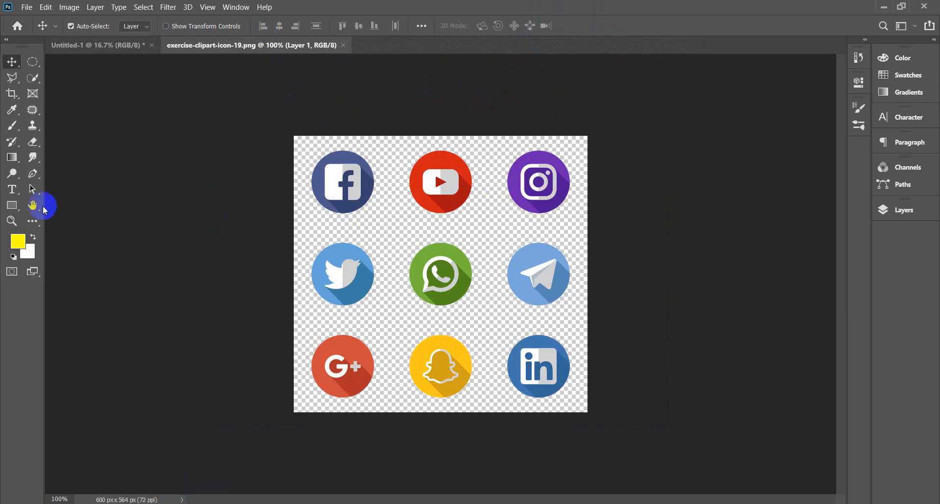
Select the YouTube icon in exercise-clipart-icon-19.png with the Rectangular Marquee tool for copying.
left_click(11, 194)
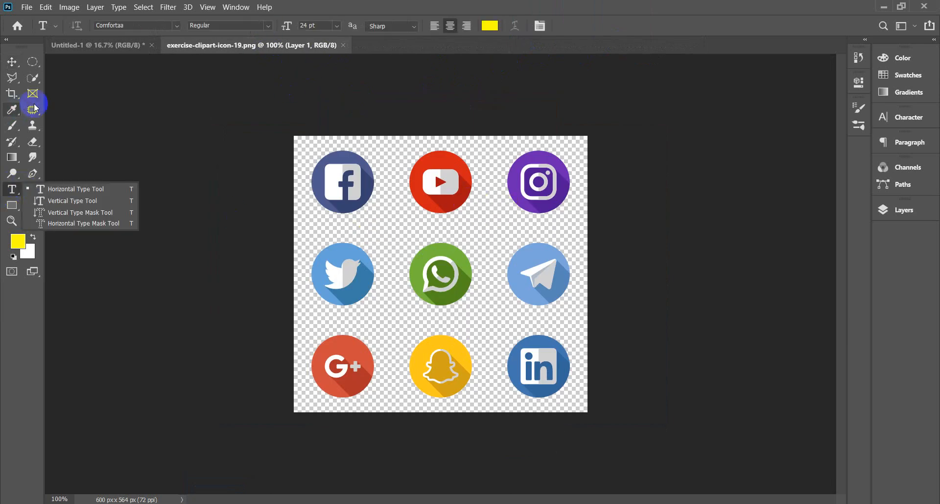
left_click(33, 61)
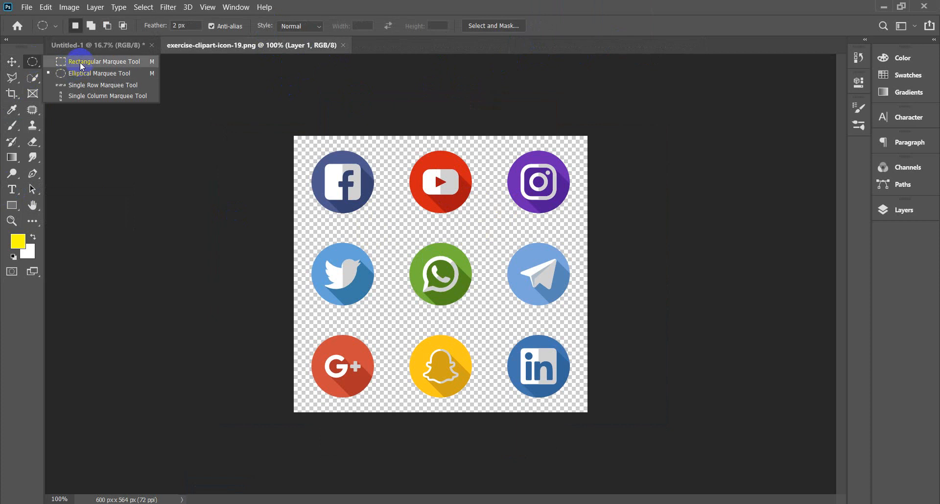
left_click(80, 63)
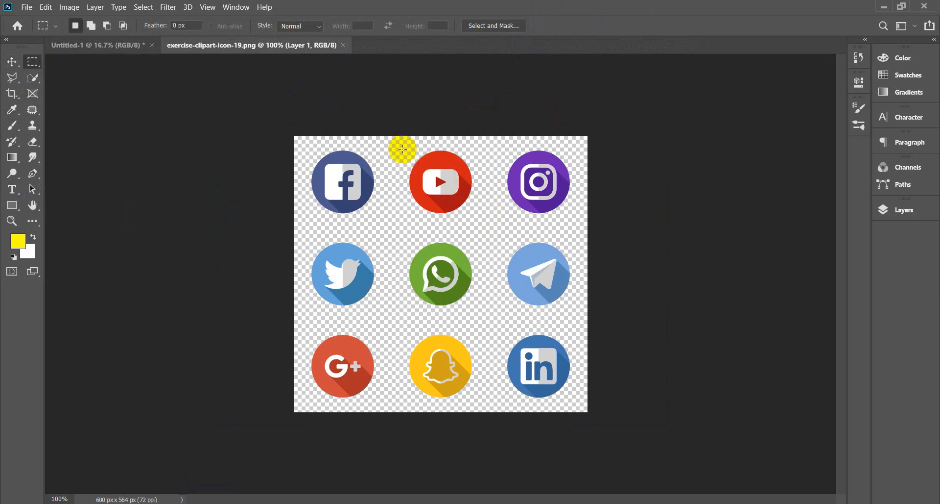
left_click(43, 126)
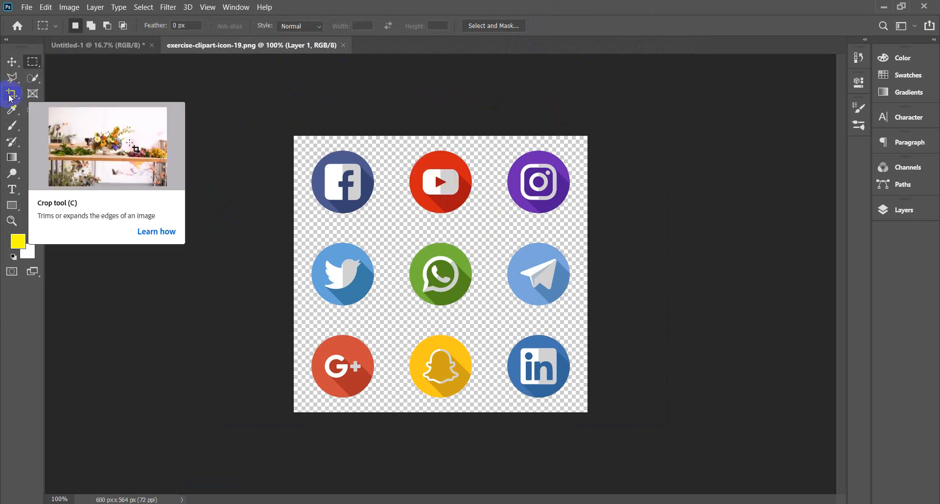
left_click_drag(398, 149, 482, 223)
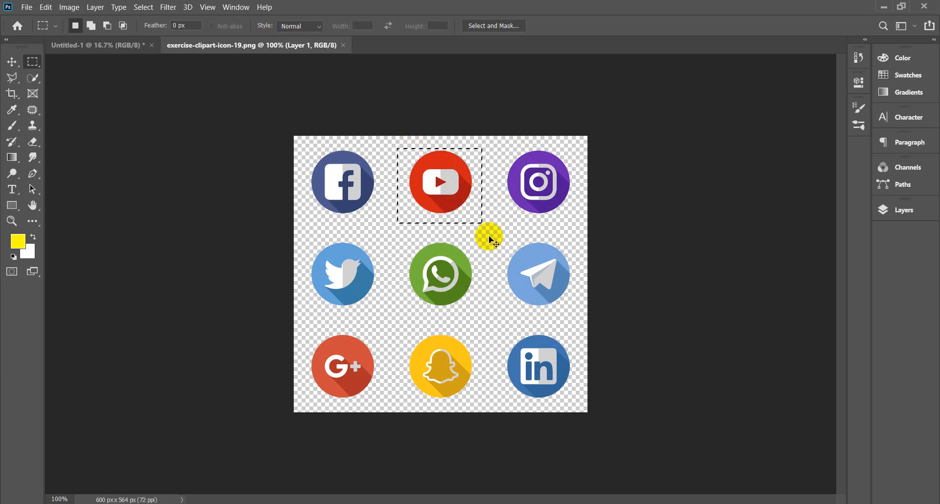
Paste the YouTube icon into the Untitled-1 poster and place it below the venue line, aligned with the start of that text.
left_click(126, 46)
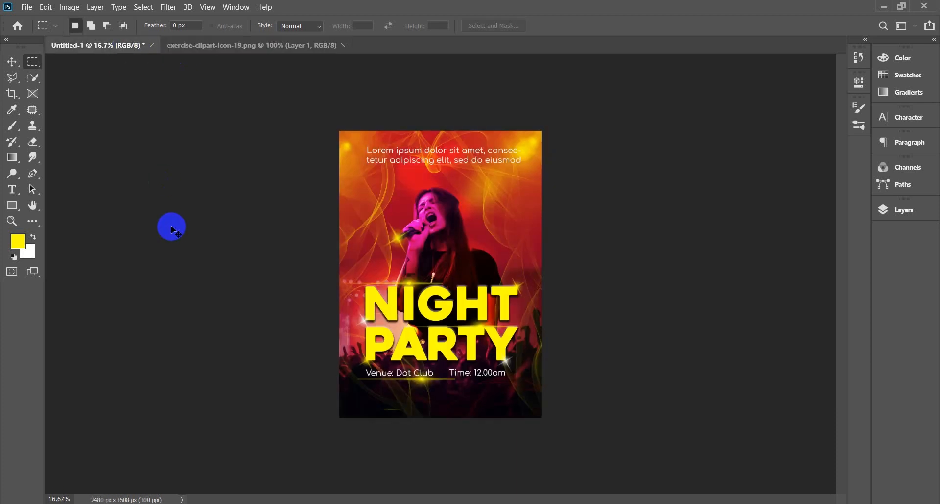
key("ctrl+v")
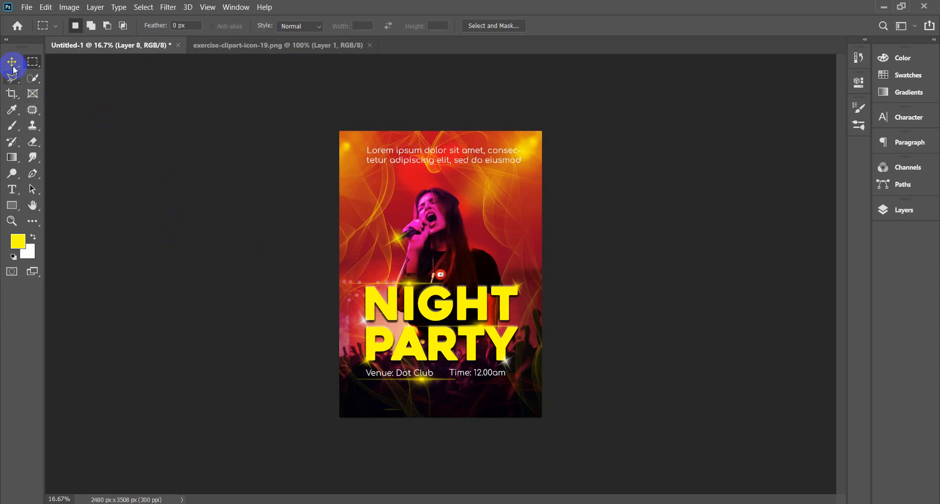
left_click(12, 62)
left_click(438, 272)
left_click_drag(441, 277, 378, 400)
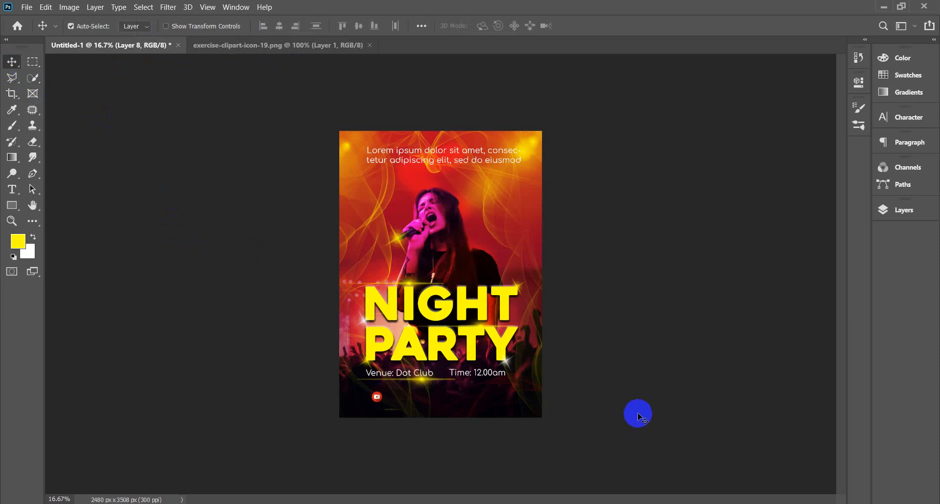
key("ctrl+plus")
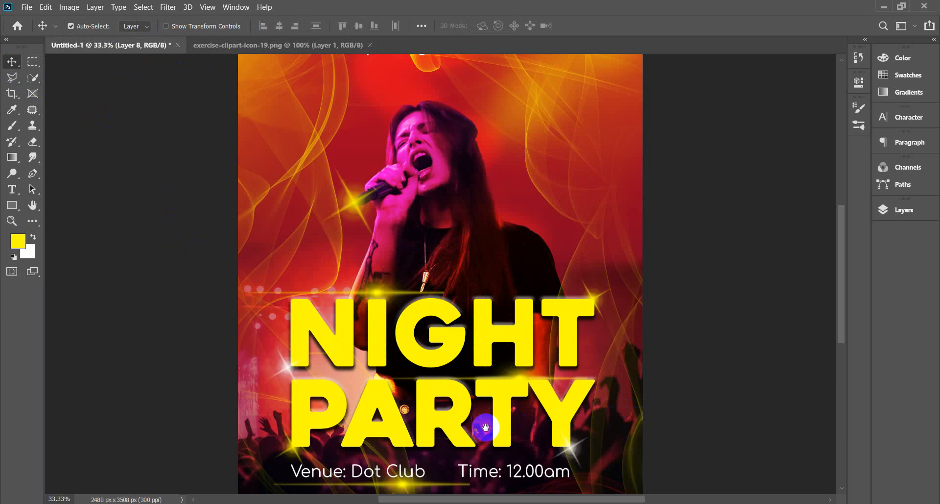
left_click_drag(482, 420, 559, 207)
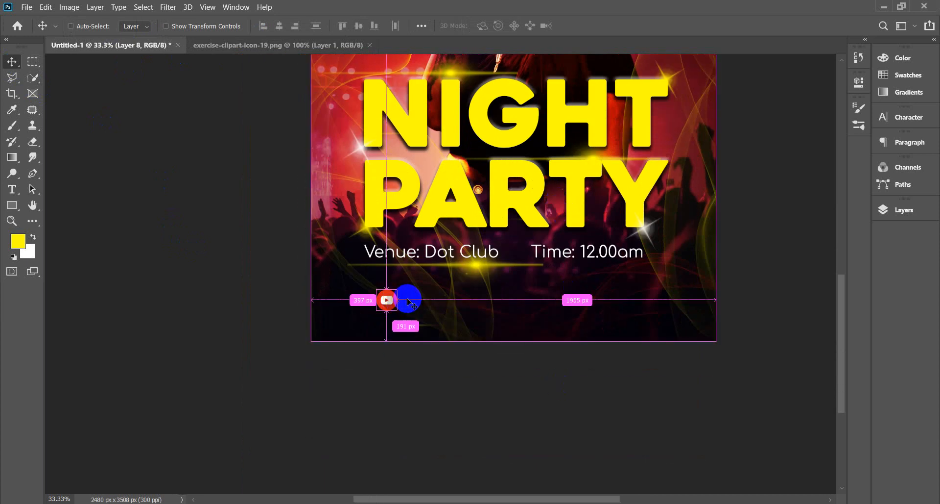
key("ctrl+plus")
left_click_drag(440, 322, 349, 297)
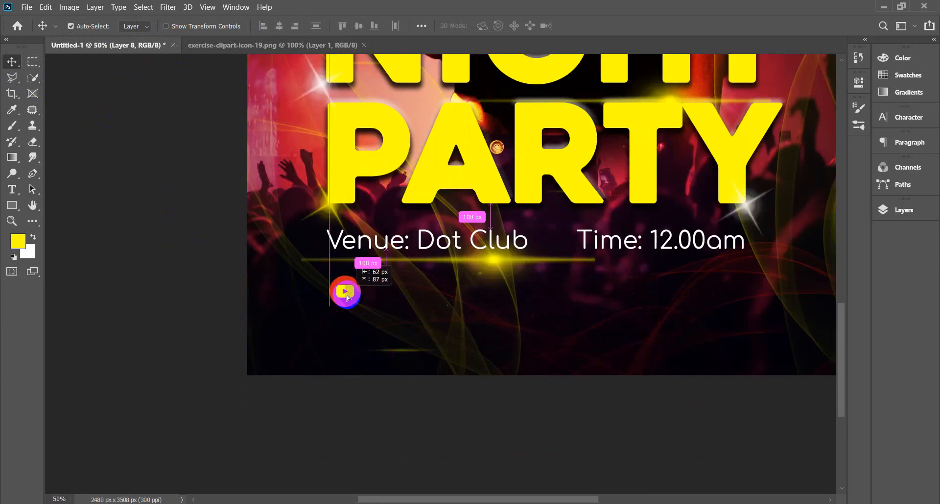
Duplicate the "Venue: Dot Club" text to beside the YouTube icon and replace its wording with "LiveStream".
left_click(396, 246)
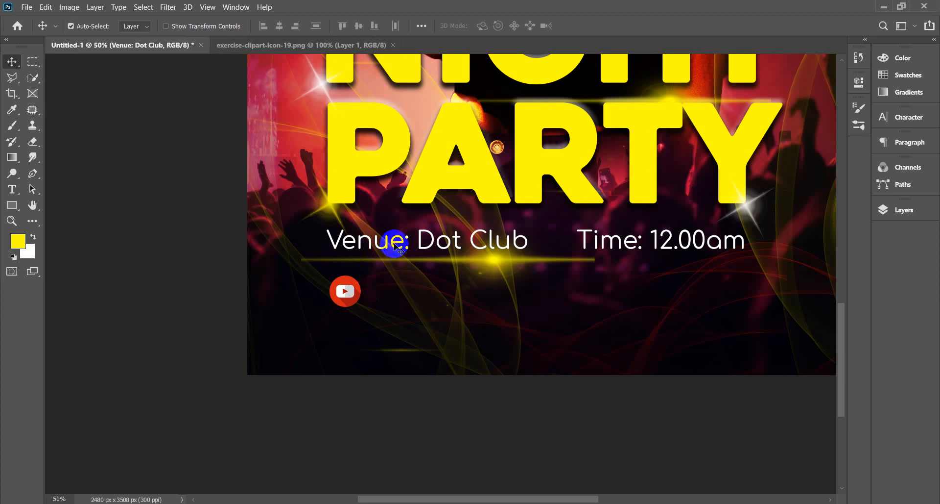
left_click_drag(398, 247, 435, 298)
left_click(12, 189)
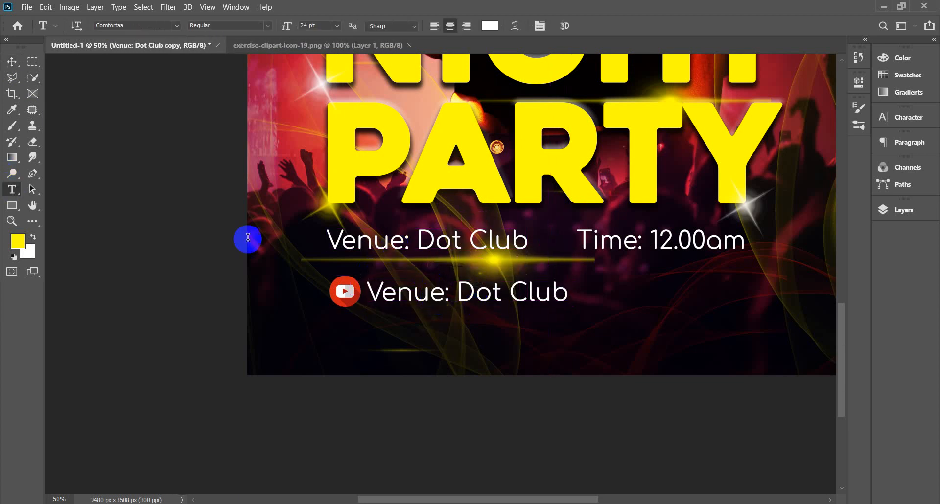
triple_click(379, 292)
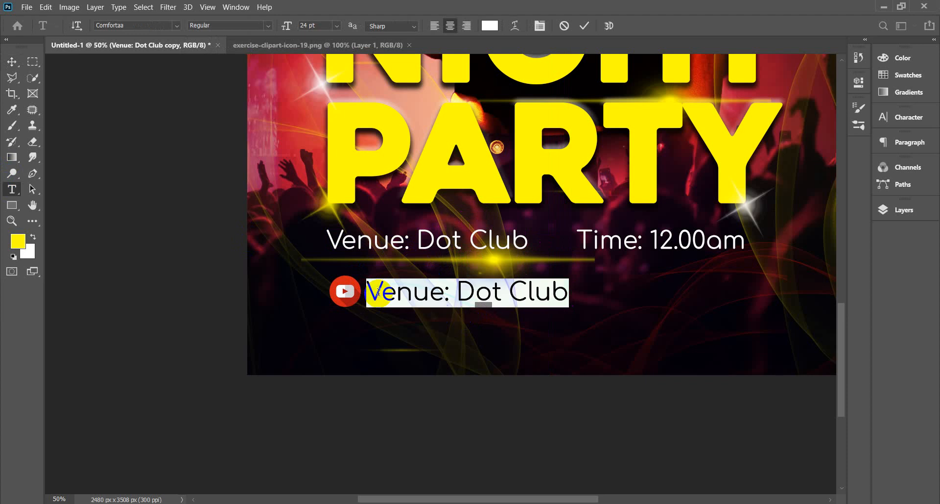
type("Live")
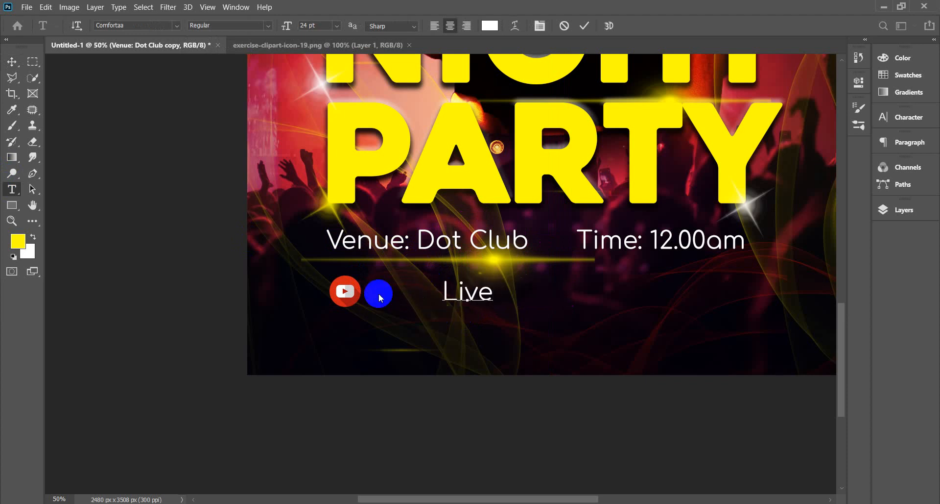
type("Str")
type("ea")
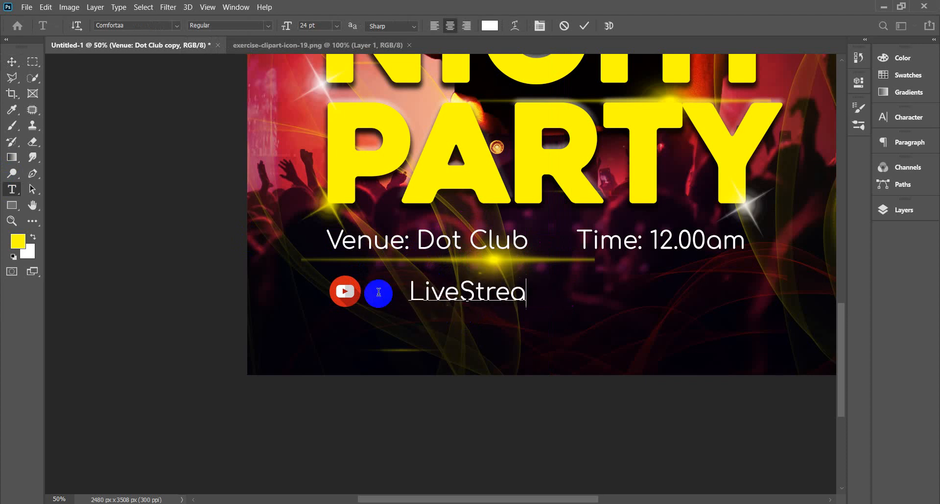
type("m")
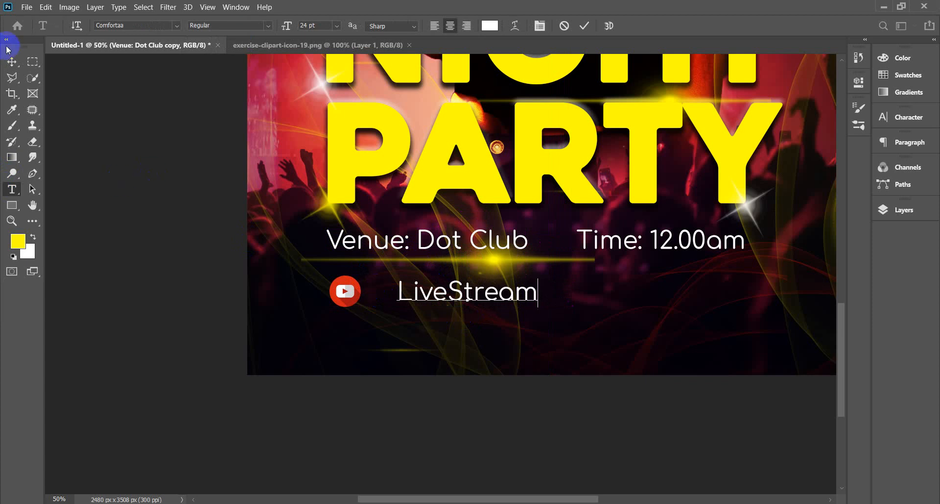
Move the "LiveStream" text close beside the YouTube icon.
left_click(11, 61)
left_click(449, 298)
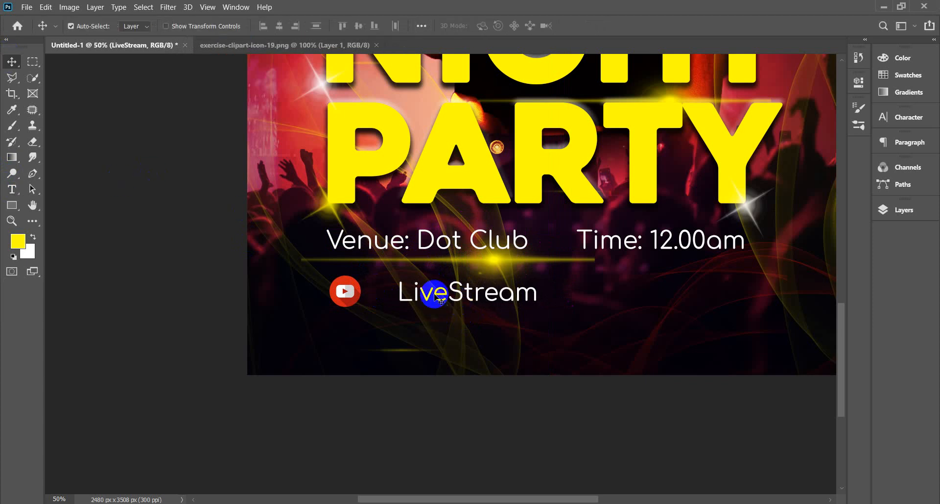
left_click_drag(435, 295, 416, 294)
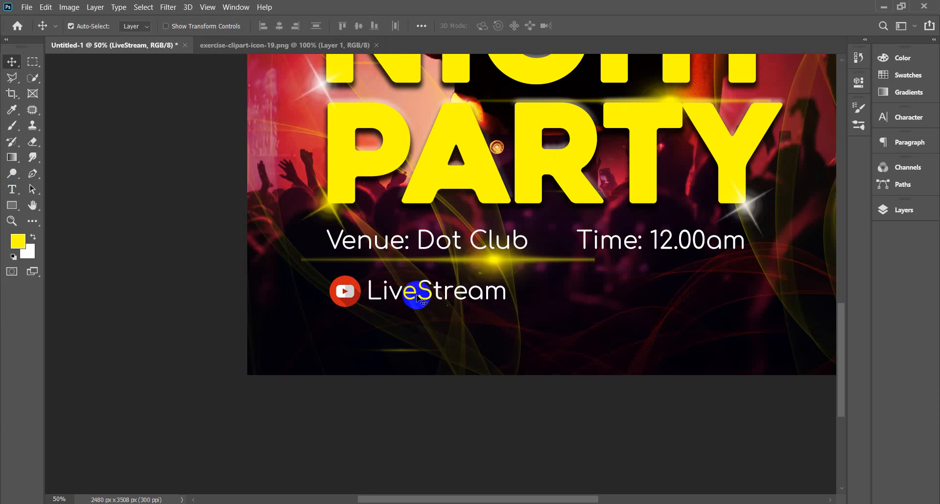
left_click(12, 189)
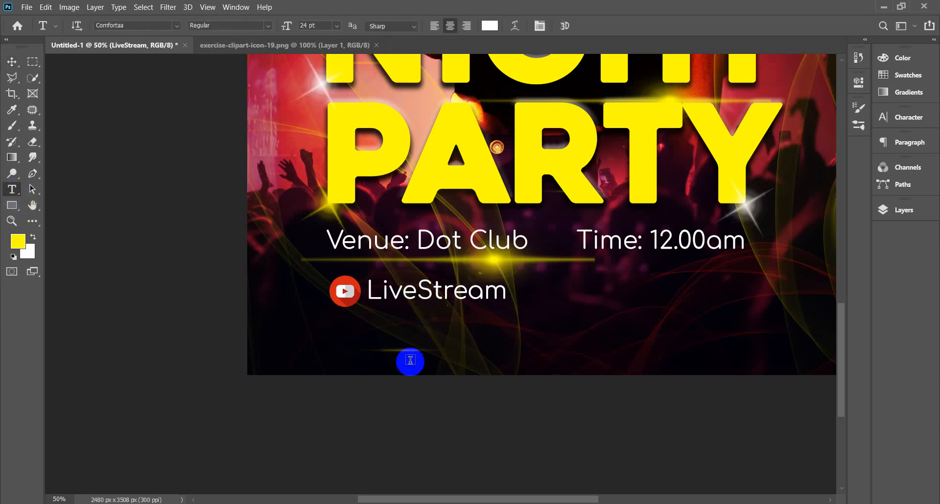
Move the YouTube icon and "LiveStream" text together down near the poster's lower edge.
left_click(12, 62)
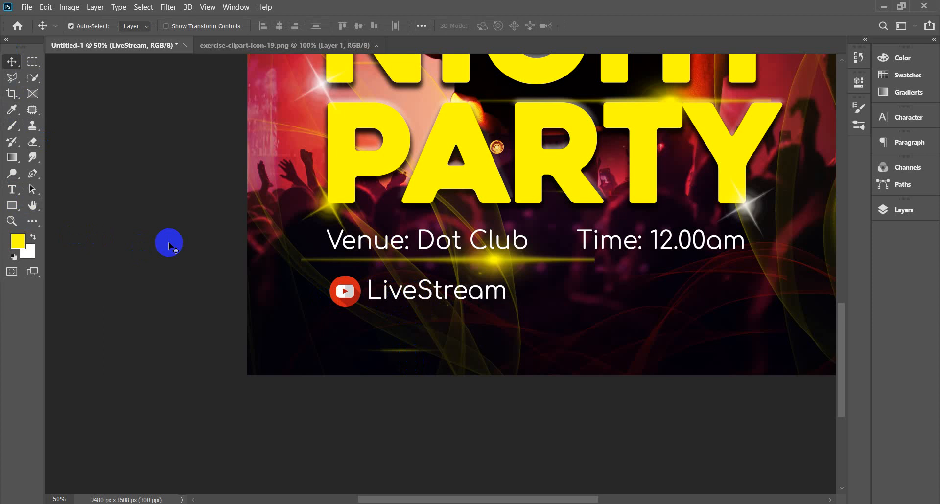
left_click(342, 292)
left_click(447, 295, "shift")
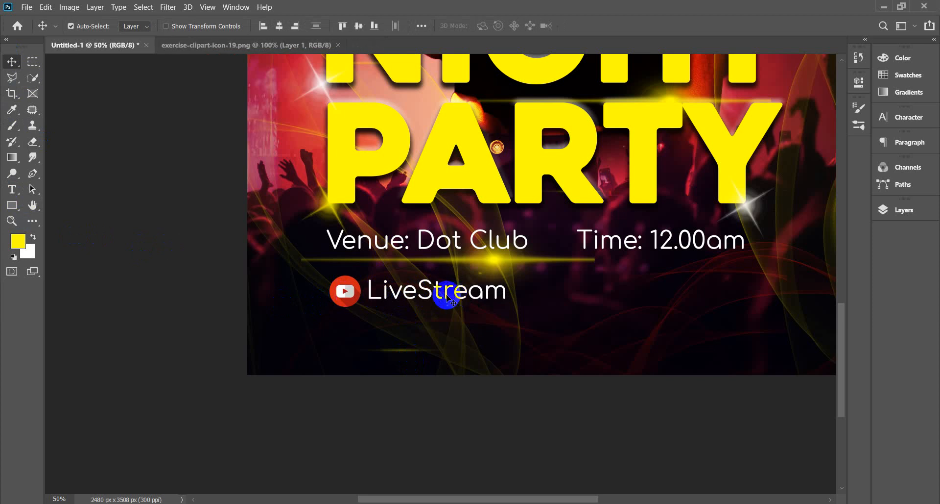
left_click_drag(405, 294, 401, 345)
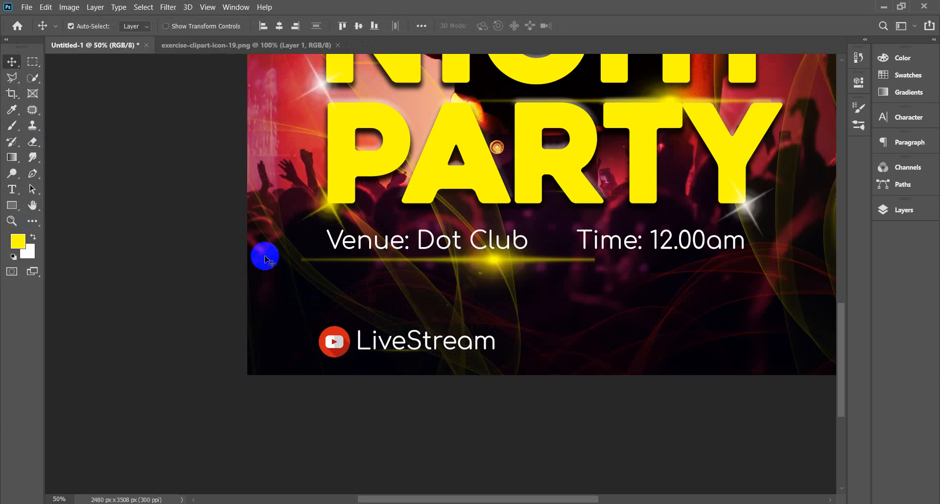
Set the "LiveStream" text size to 18 pt and move it close beside the YouTube icon.
left_click(11, 189)
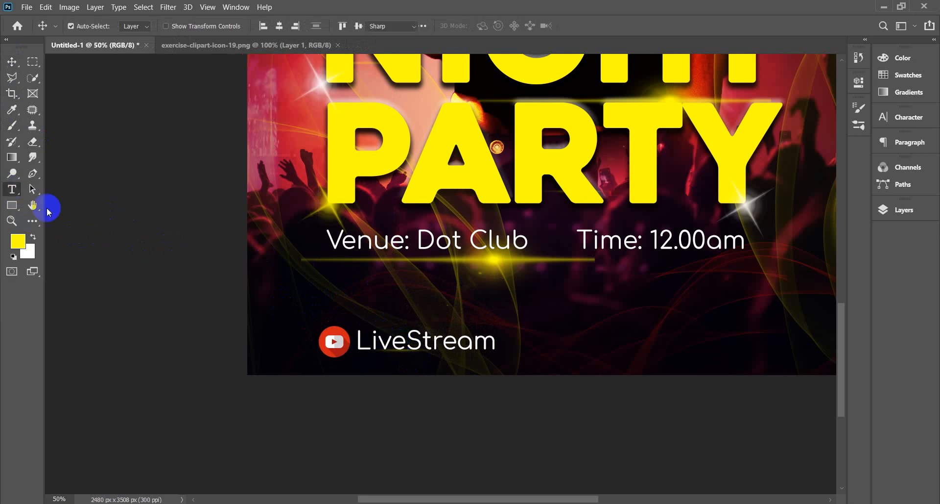
left_click(380, 345)
double_click(380, 345)
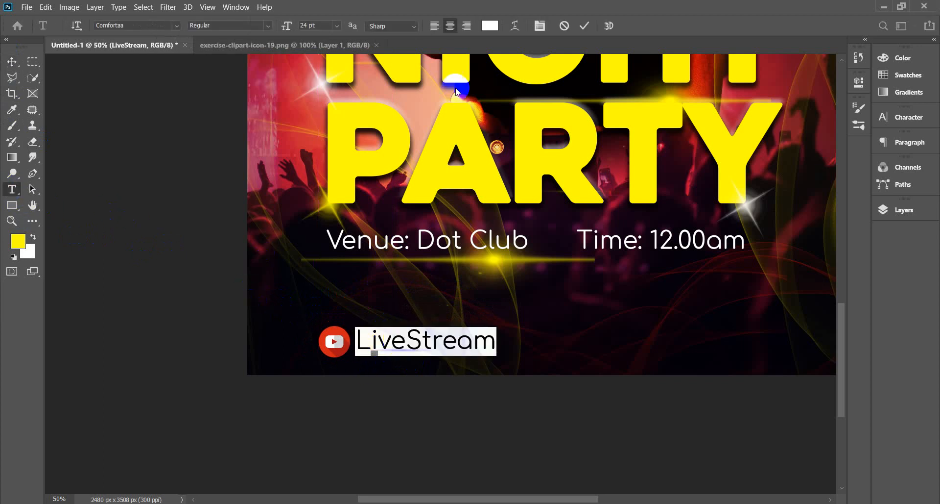
left_click(336, 25)
left_click(325, 129)
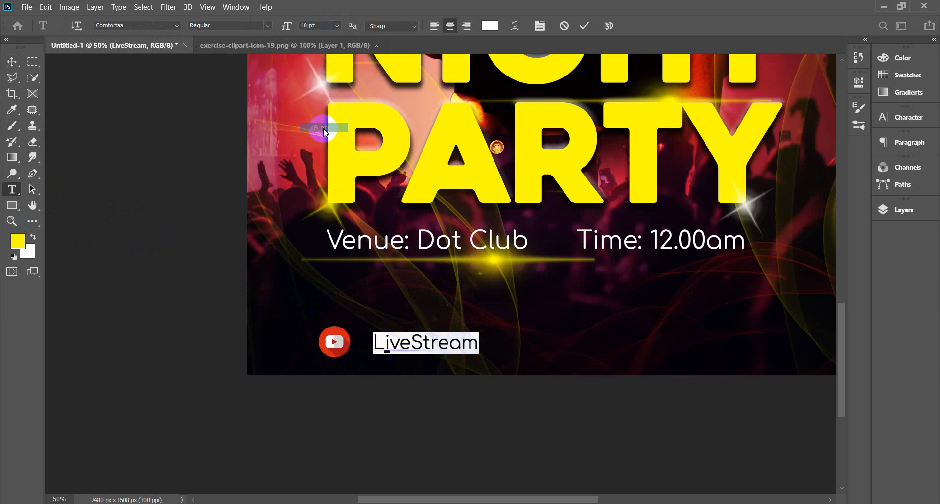
left_click(12, 62)
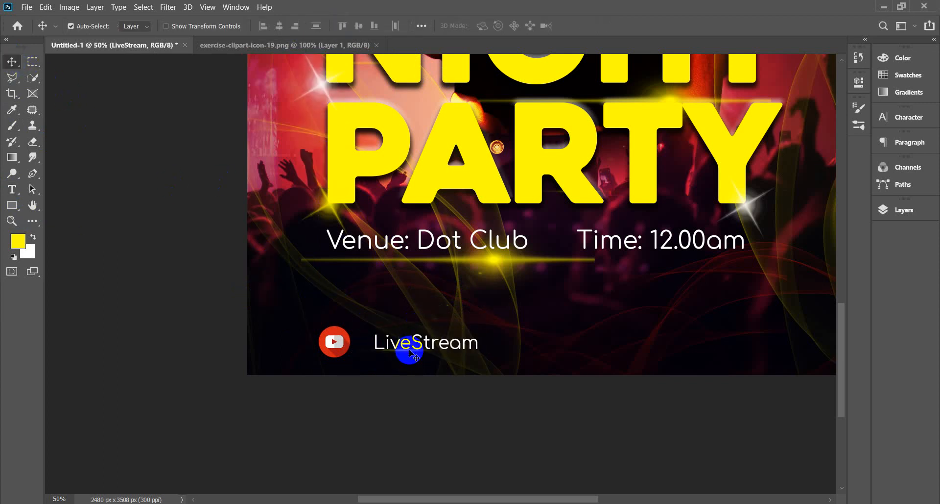
left_click_drag(410, 343, 395, 339)
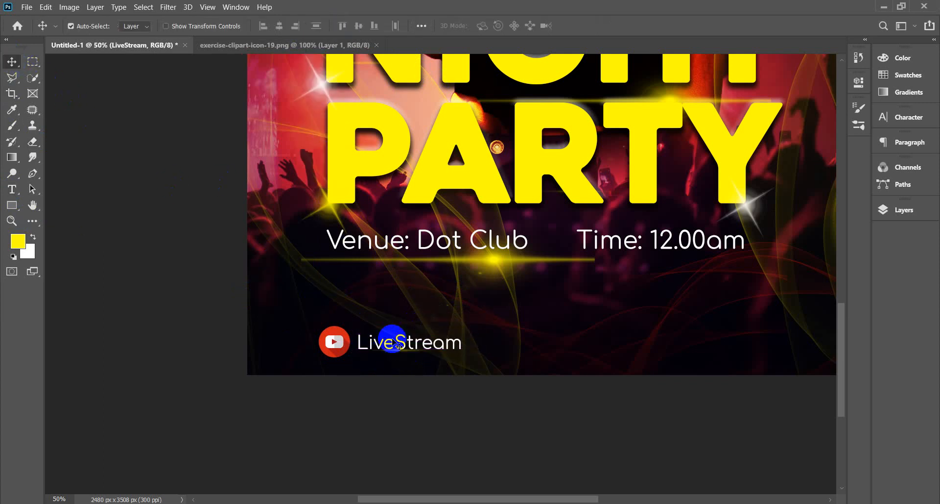
Recolor the "LiveStream" text yellow, ffff00.
left_click(11, 189)
left_click(411, 341)
double_click(412, 341)
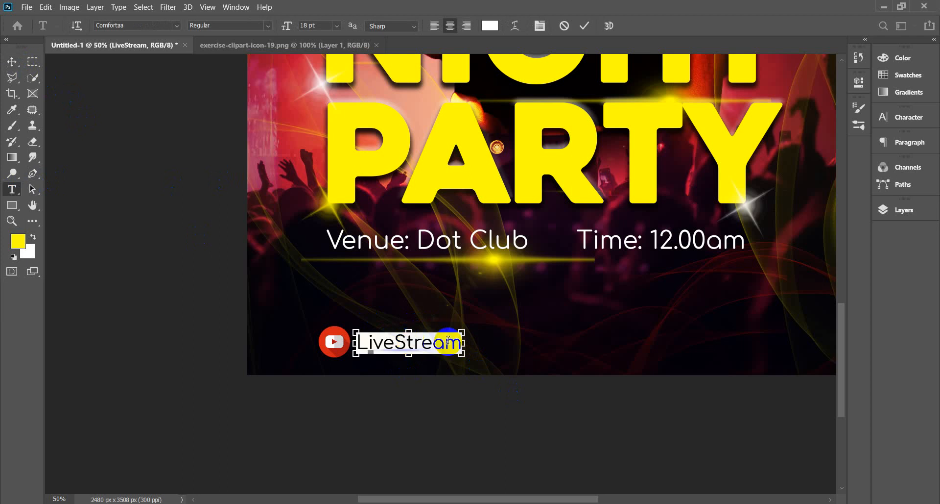
left_click(17, 241)
left_click(298, 240)
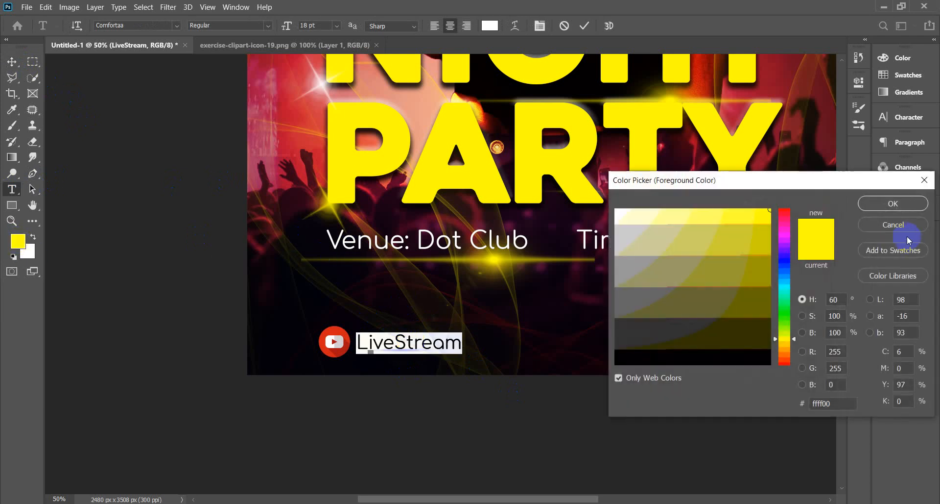
left_click(903, 204)
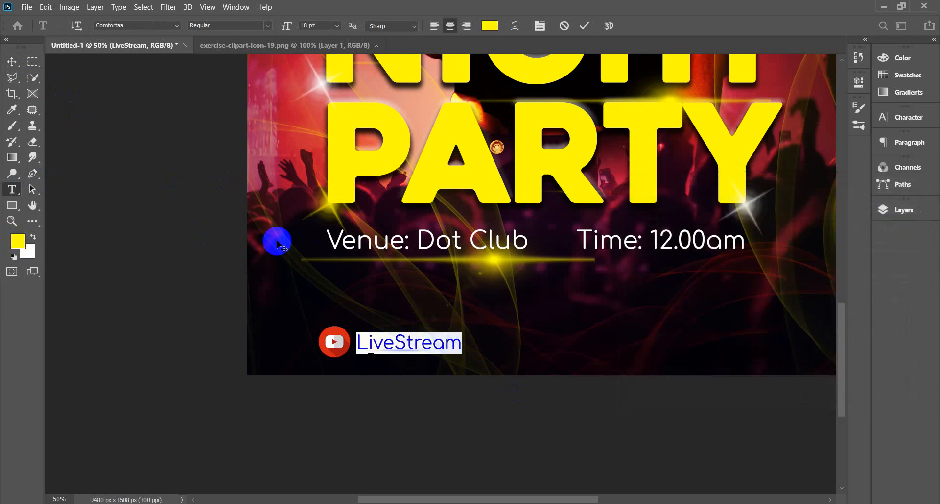
left_click(12, 61)
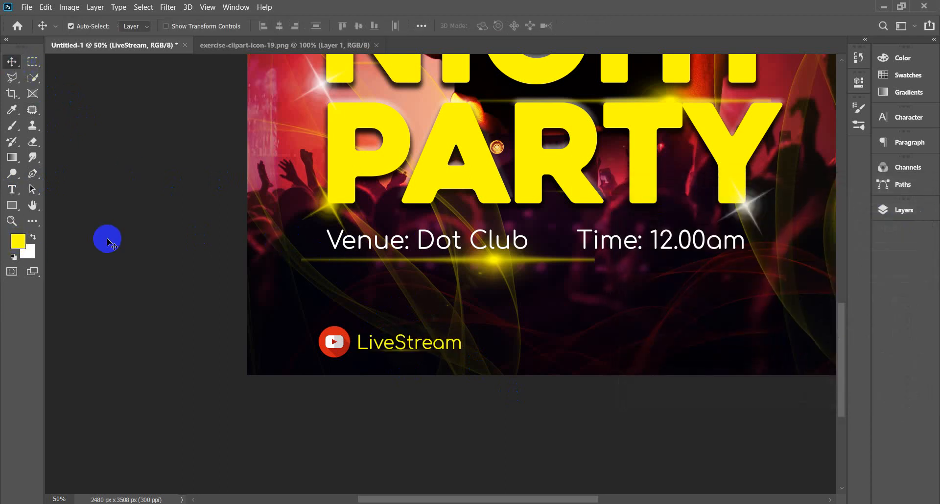
In exercise-clipart-icon-19.png, drop the YouTube icon selection and select the Facebook icon with the Rectangular Marquee tool.
left_click(281, 45)
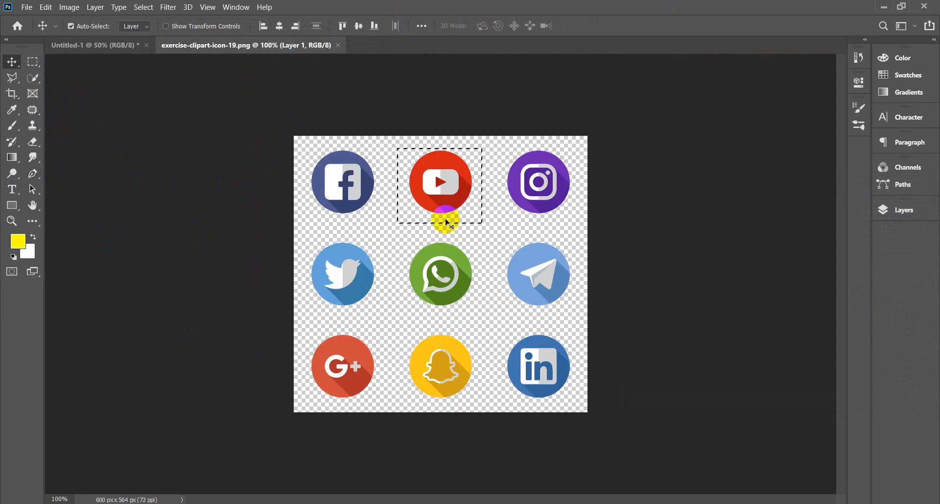
mouse_move(443, 217)
left_mouse_down()
mouse_move(431, 213)
mouse_move(444, 219)
left_mouse_up()
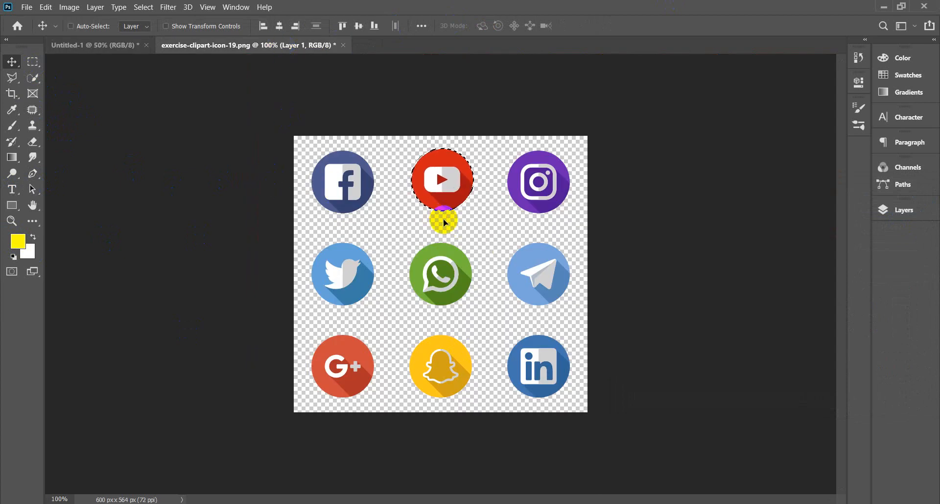
key("ctrl+d")
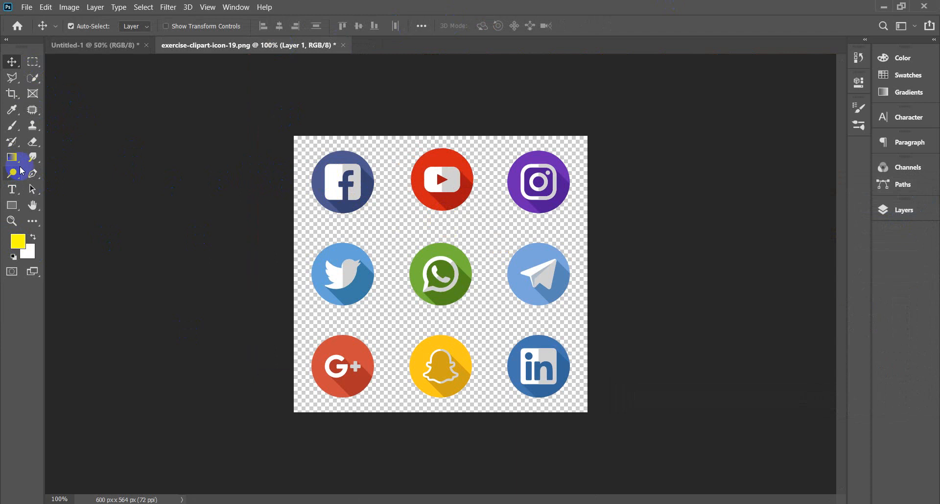
left_click(33, 62)
left_click_drag(302, 145, 383, 223)
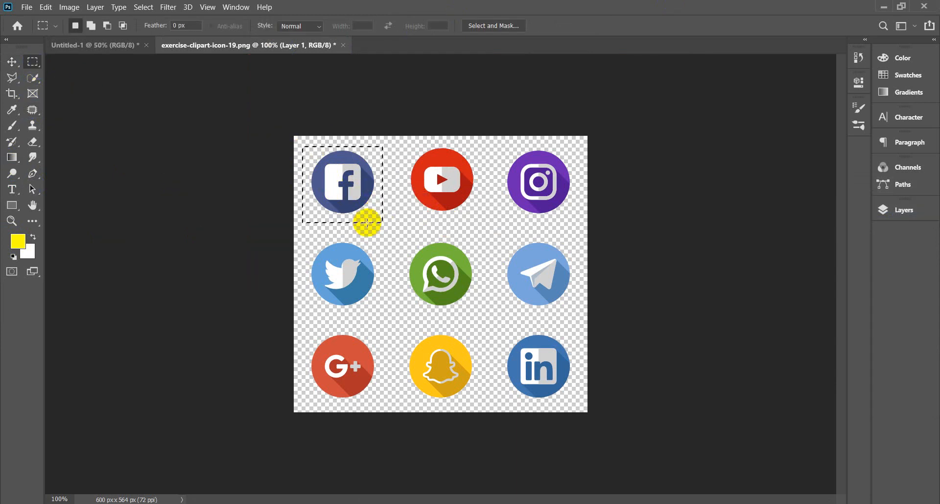
Paste the Facebook icon into the Untitled-1 poster and place it below the time text, level with the YouTube icon.
left_click(100, 45)
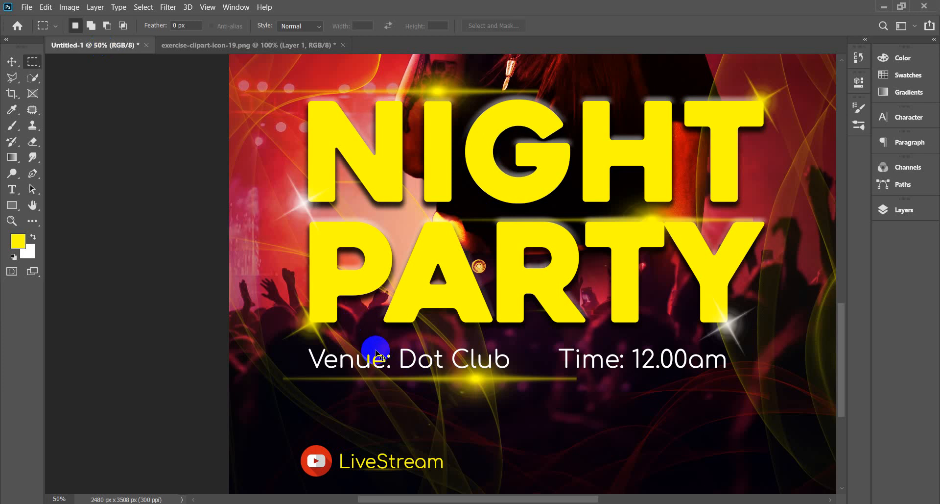
key("ctrl+v")
left_click(12, 61)
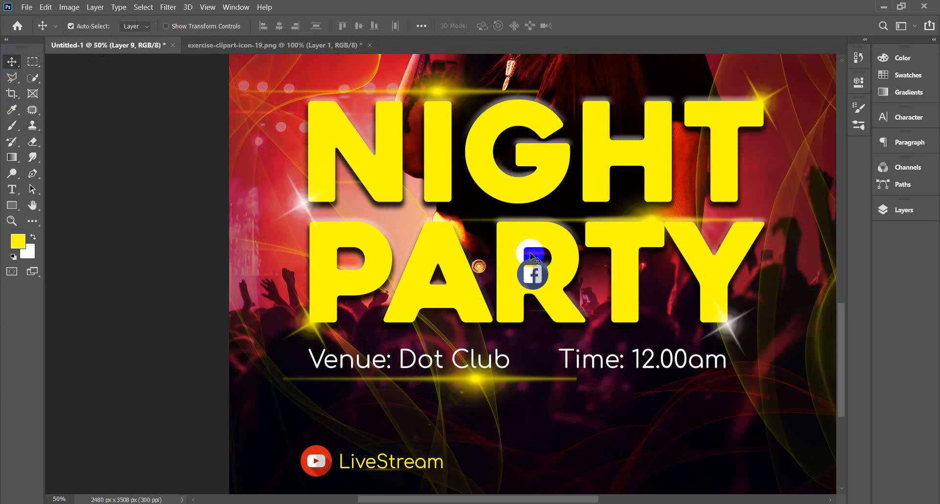
left_click_drag(532, 254, 568, 461)
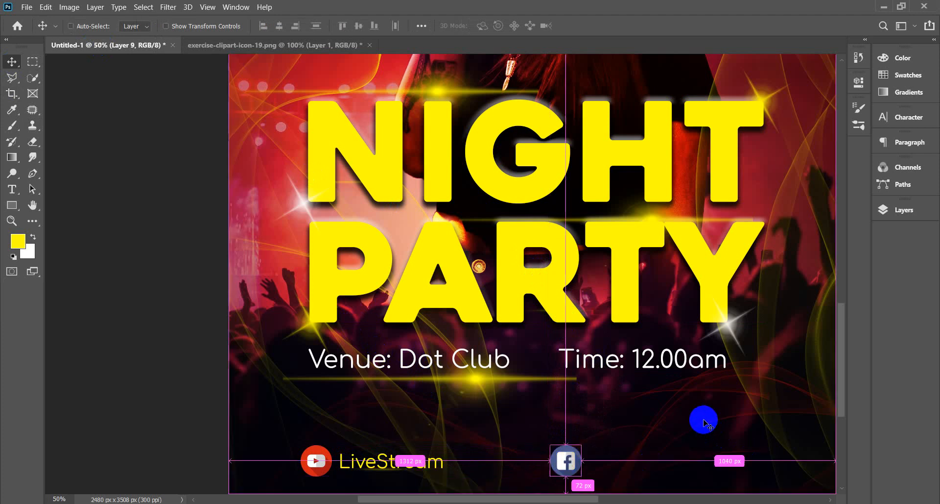
Duplicate the "LiveStream" text and place the copy beside the Facebook icon.
key("ctrl+minus")
key("ctrl+minus")
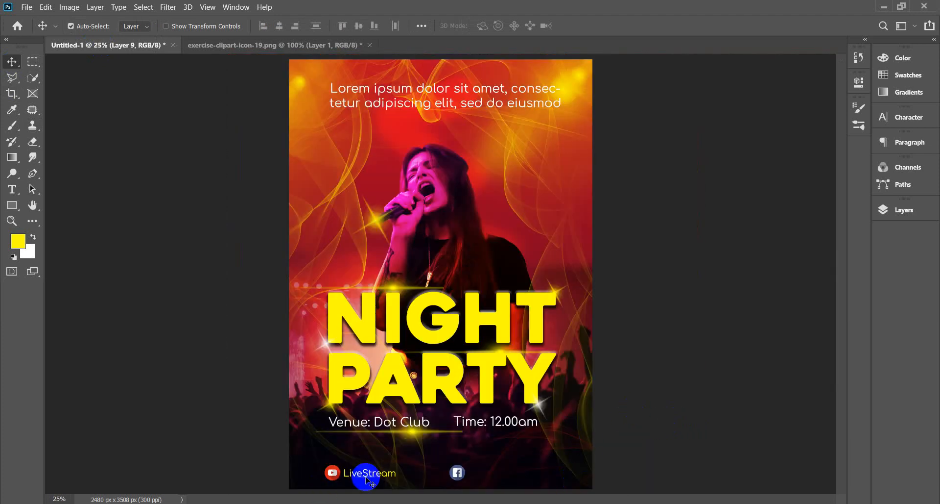
left_click_drag(368, 478, 489, 475)
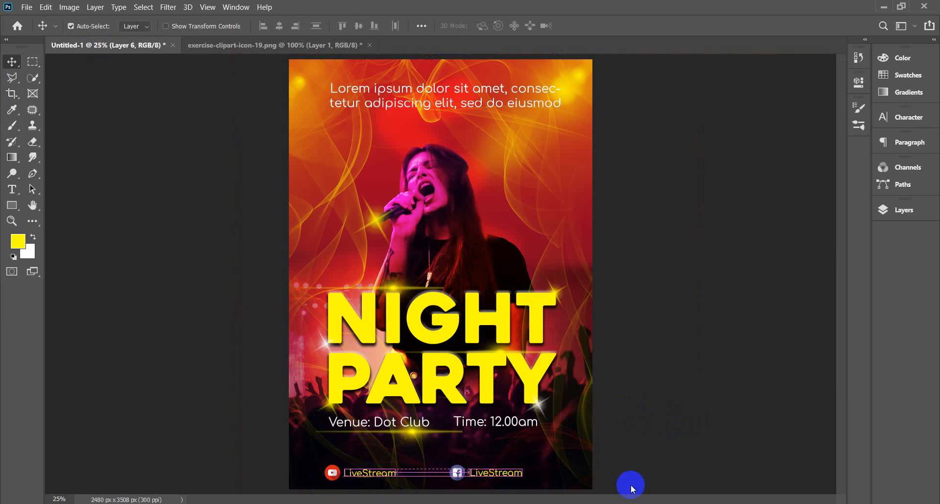
Replace the copied label's wording with "Facebook/party" and shift it clear of the Facebook icon, matching the YouTube label's spacing.
key("ctrl+plus")
scroll(657, 411, "down", 5)
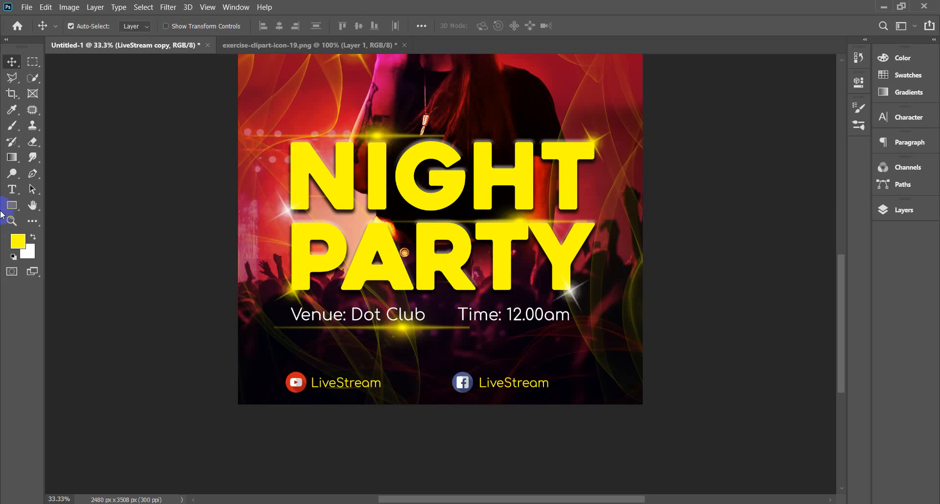
left_click(12, 189)
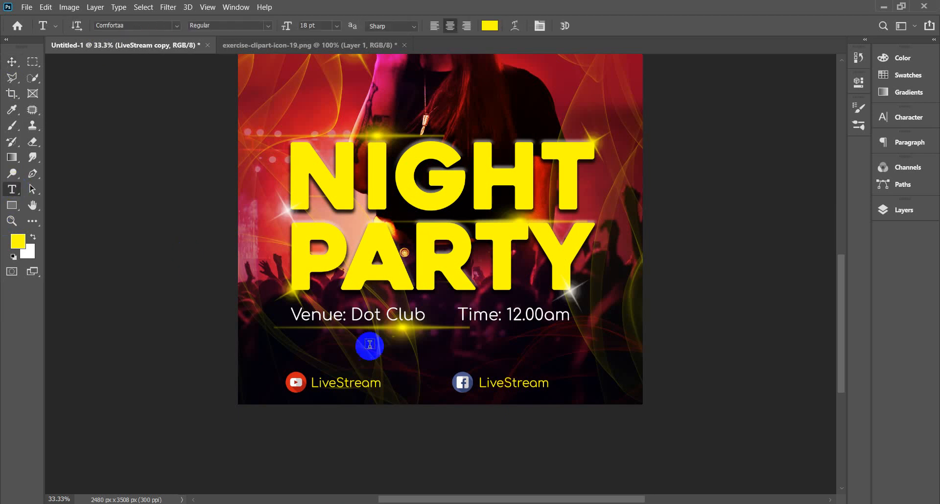
left_click(499, 390)
double_click(499, 386)
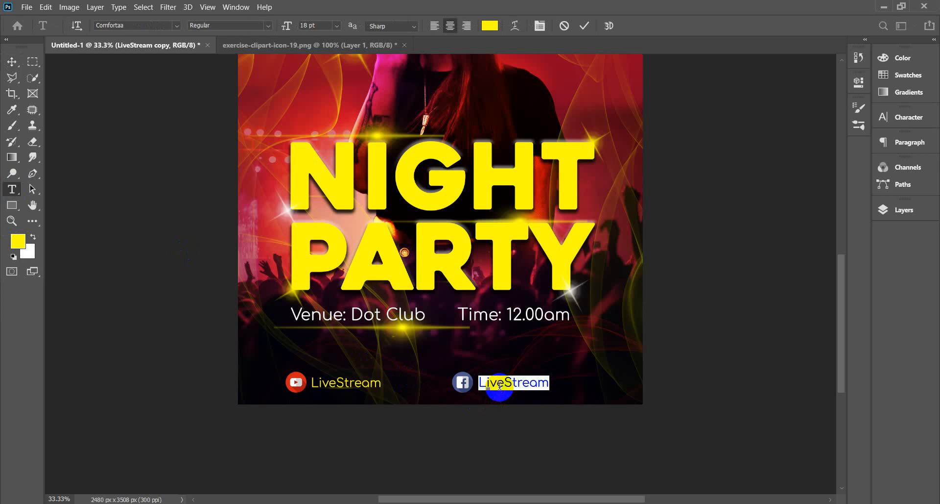
type("Ea")
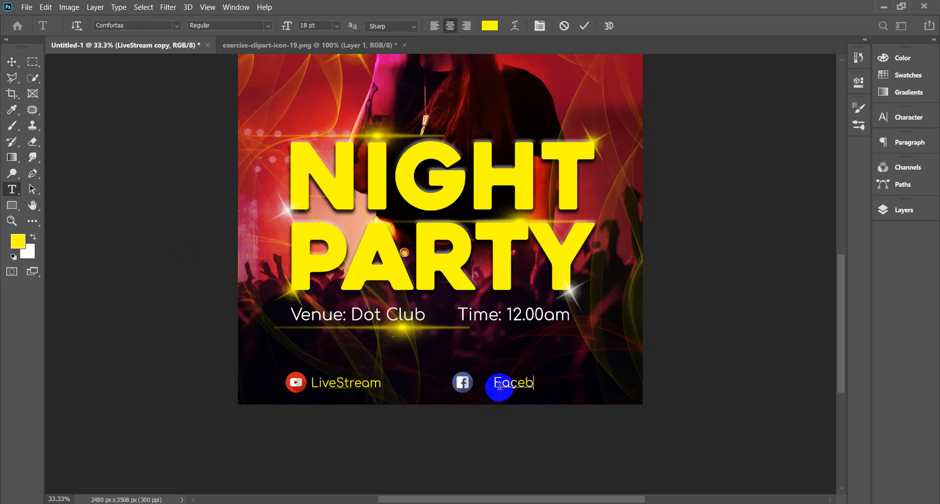
type("cebook")
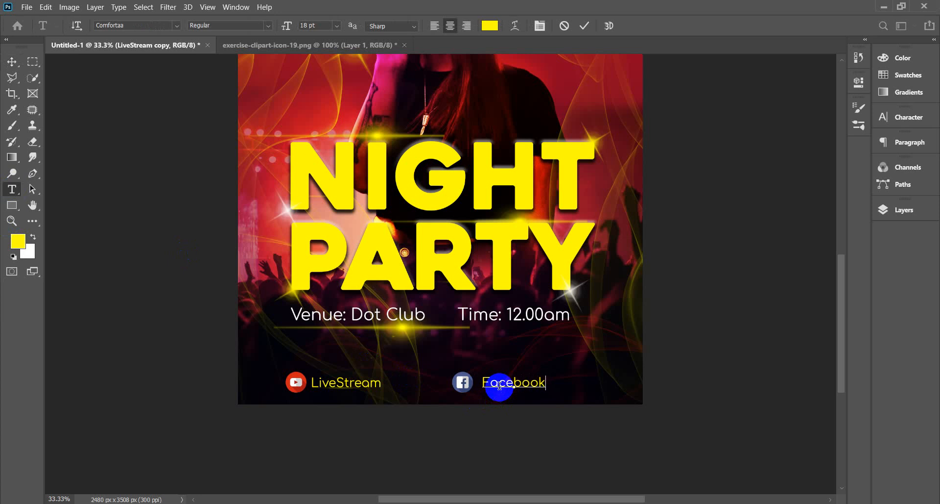
type("/party")
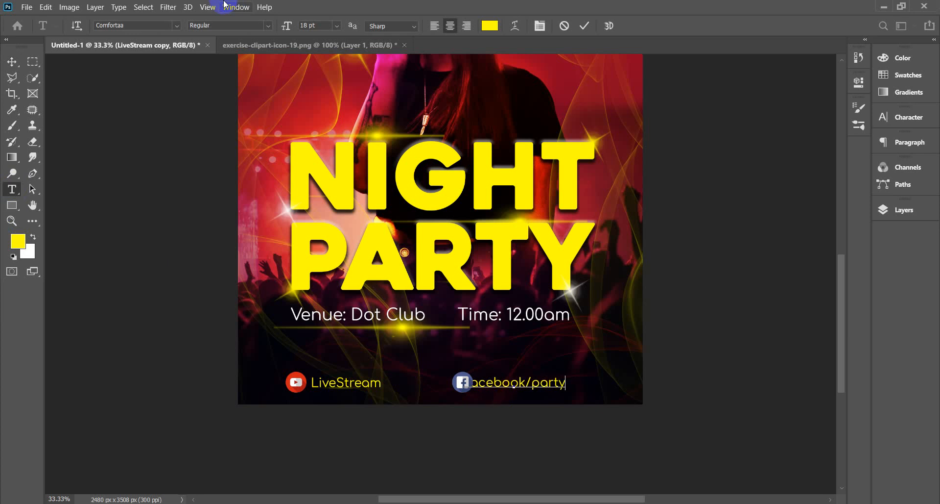
left_click(11, 62)
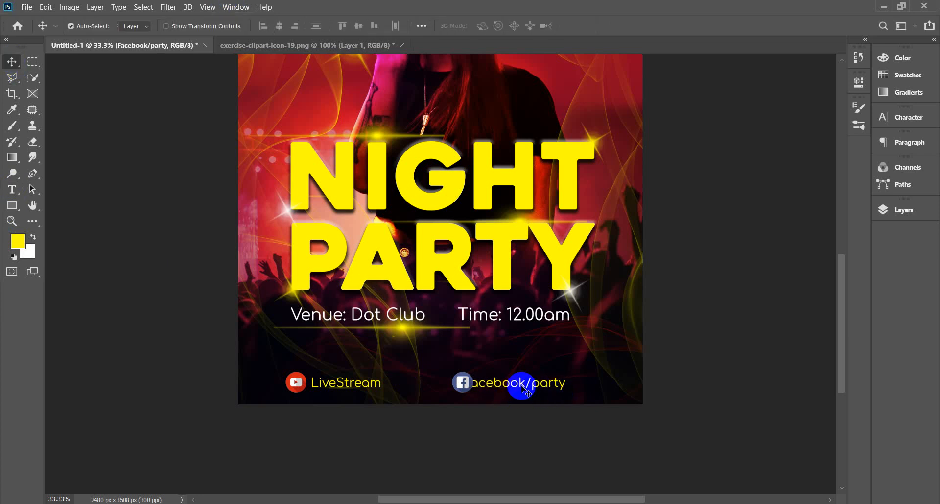
left_click_drag(511, 386, 533, 387)
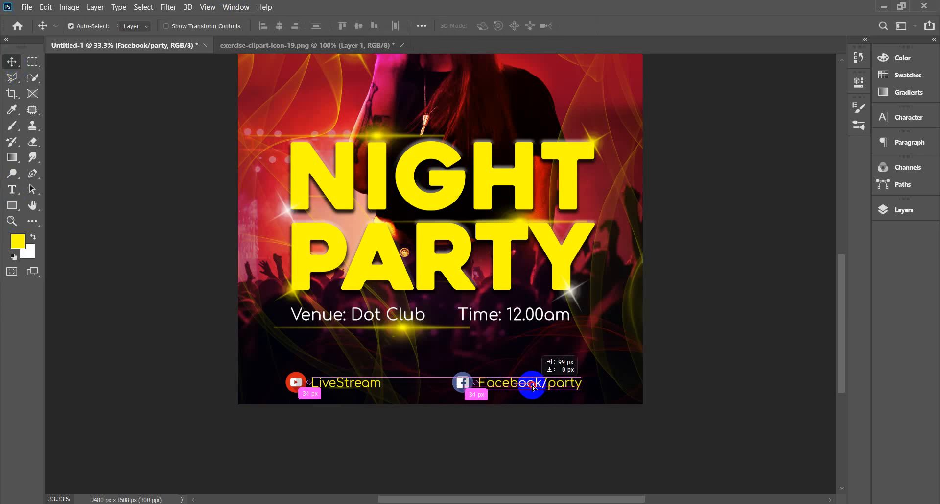
Delete the letter "r" from the YouTube label so it reads "LiveSteam".
left_click(12, 189)
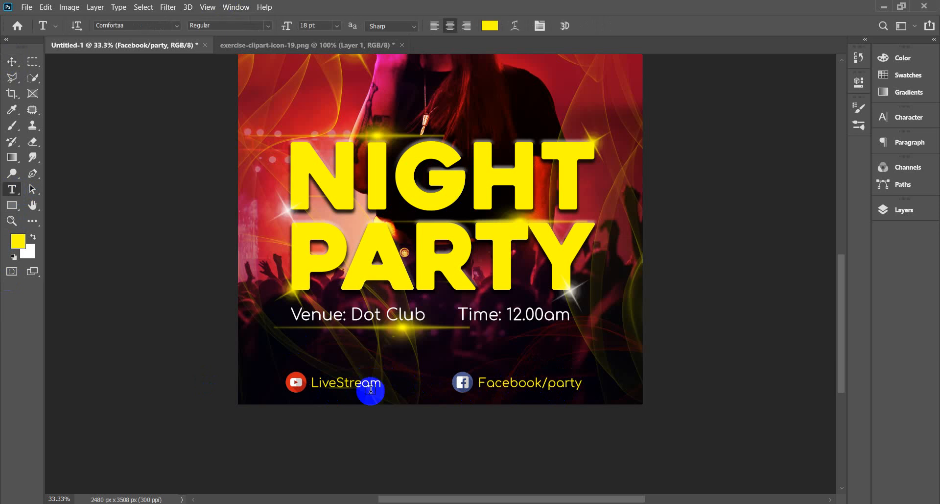
left_click(356, 384)
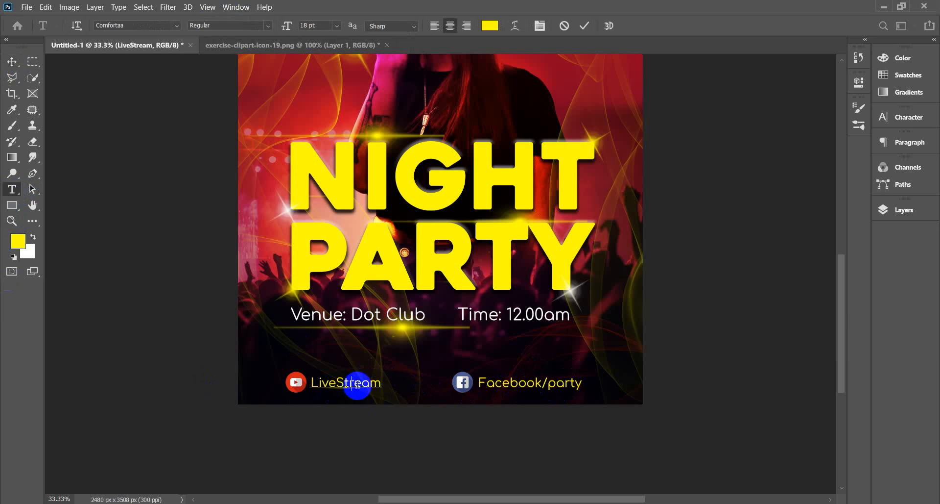
key("Delete")
left_click(12, 64)
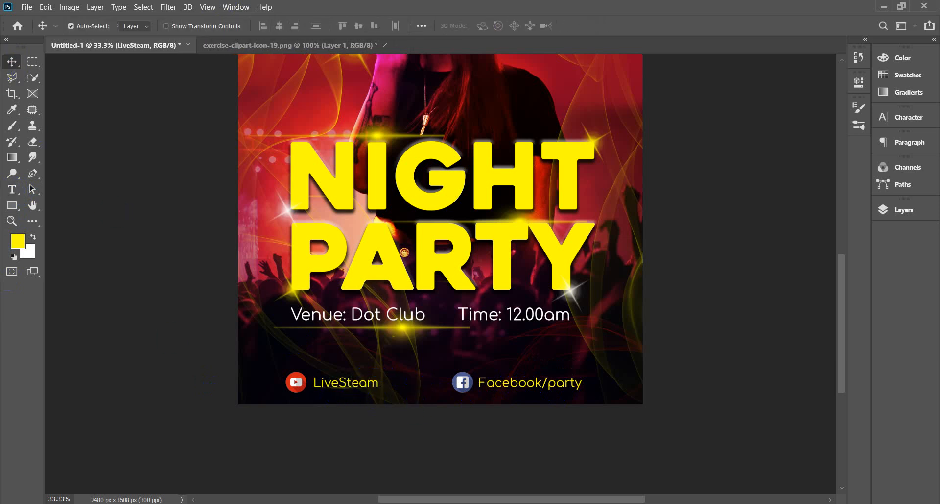
Nudge the "Facebook/party" text slightly away from the Facebook icon and deselect it.
left_click(515, 385)
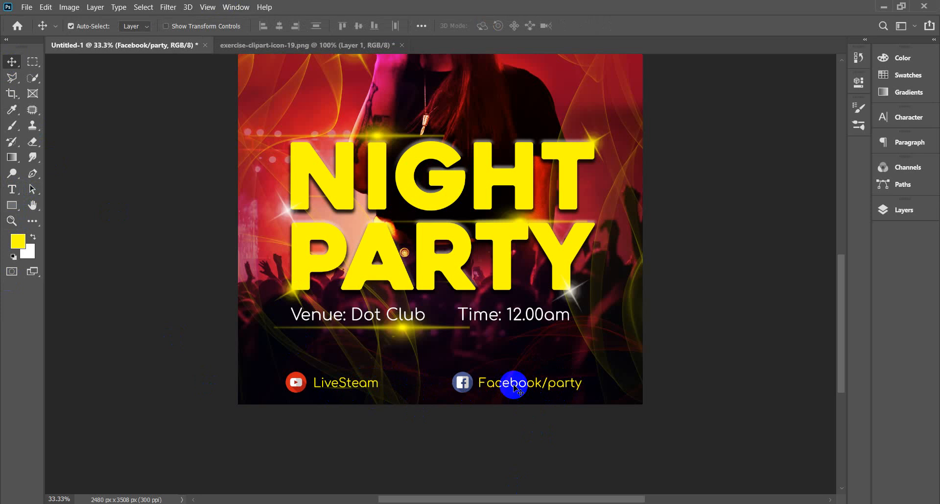
key("Right")
key("Right")
key("Right")
key("Right")
key("Right")
key("Right")
key("Right")
key("Right")
key("Right")
key("Right")
key("Right")
key("Right")
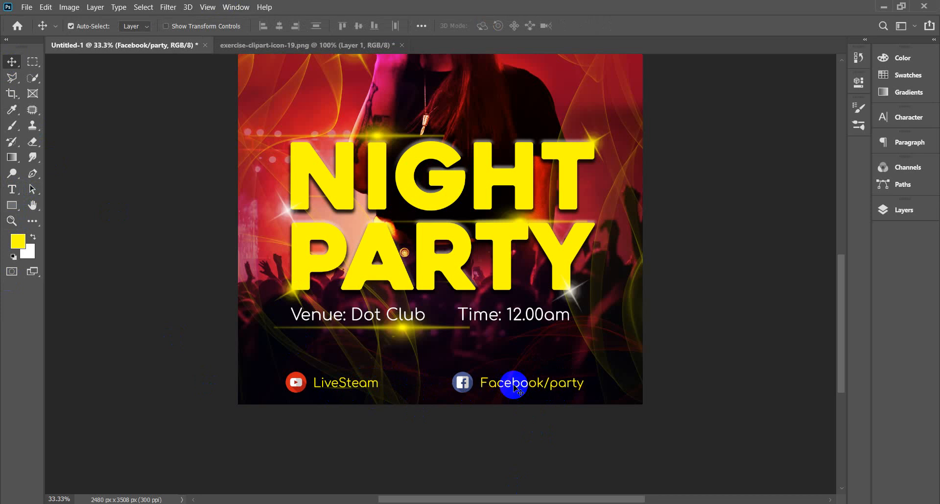
left_click(514, 445)
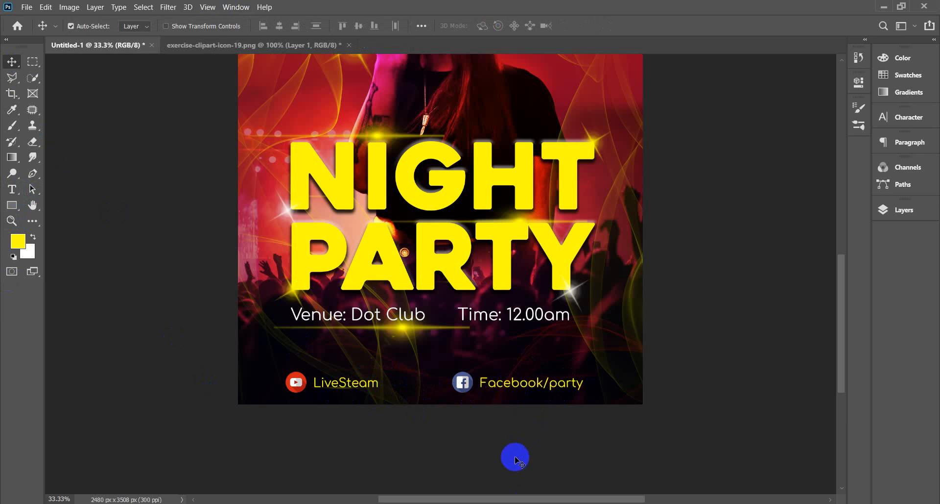
key("ctrl+minus")
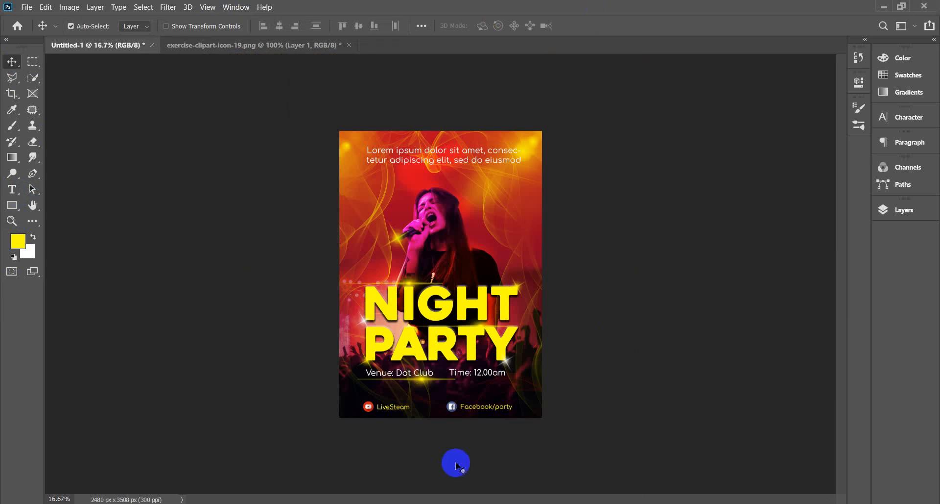
left_click(10, 190)
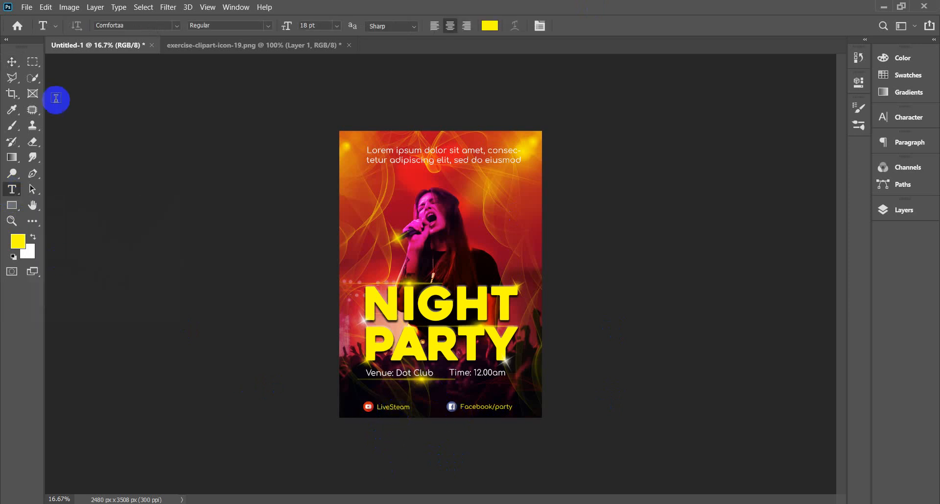
left_click(12, 62)
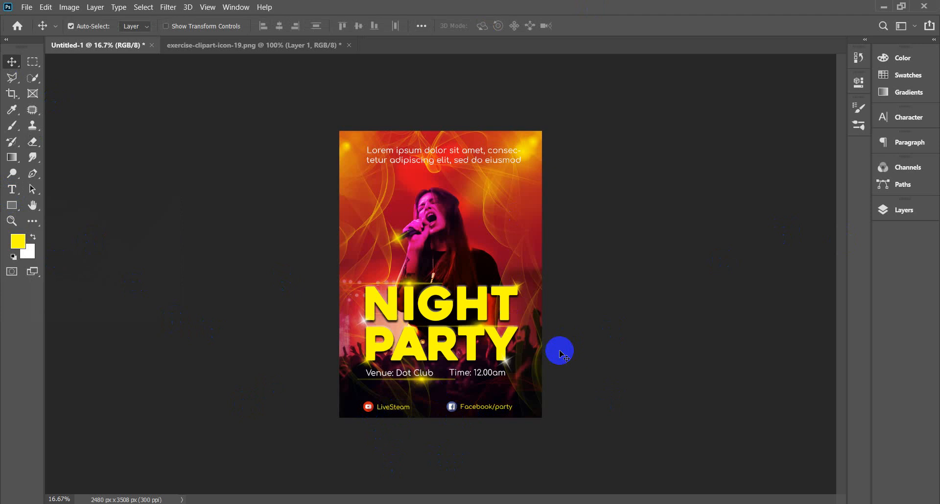
key("ctrl+plus")
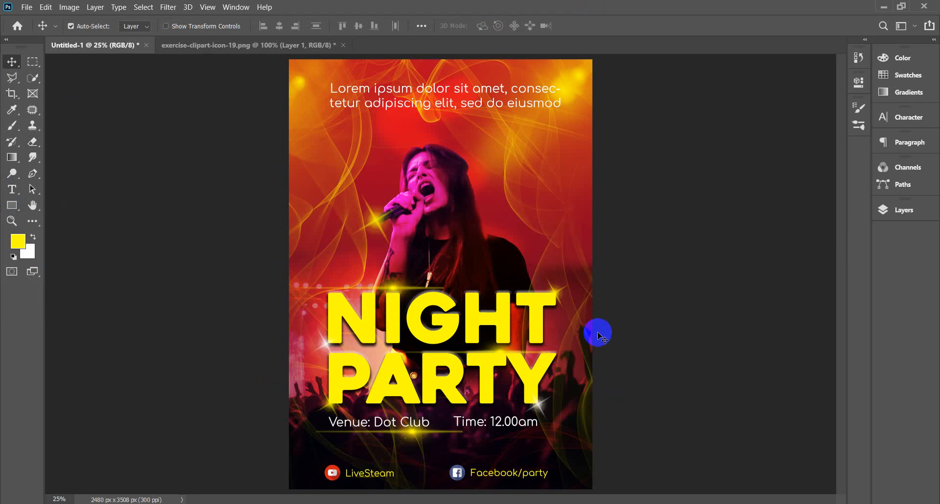
key("ctrl+minus")
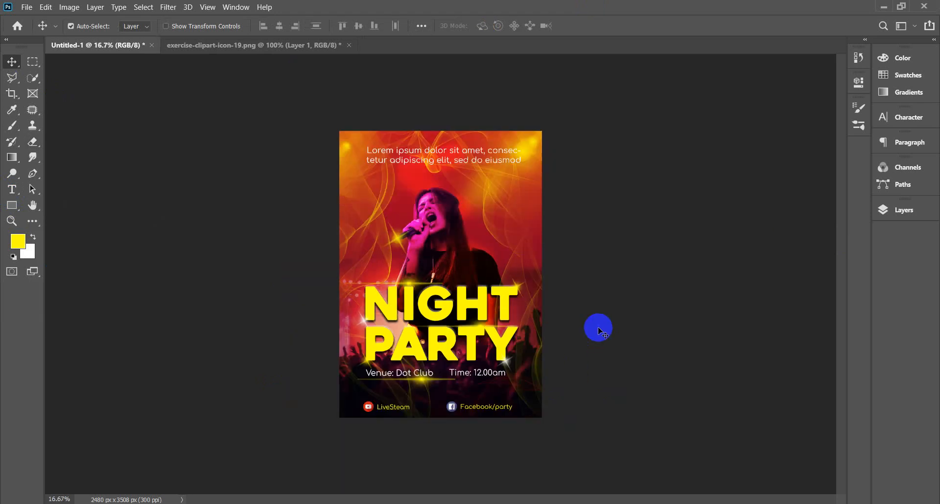
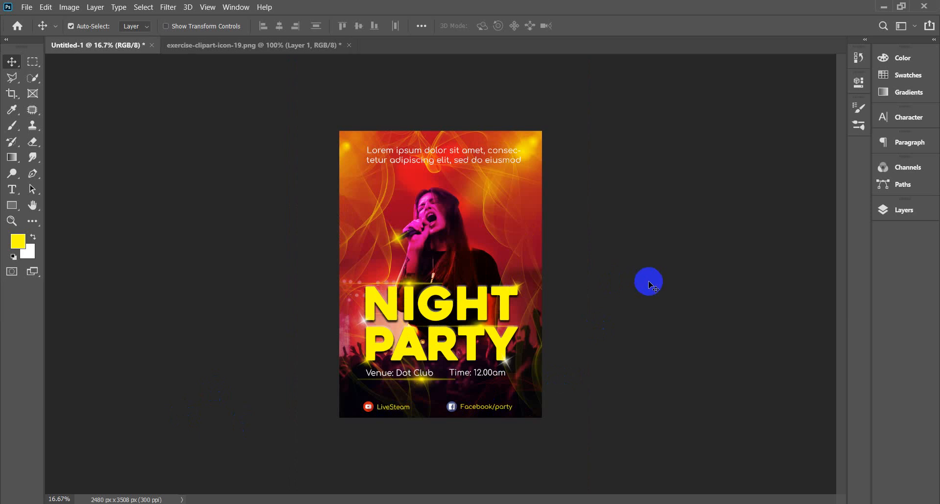
Save the poster on the computer's Desktop as a Photoshop file named "party flyer".
left_click(28, 8)
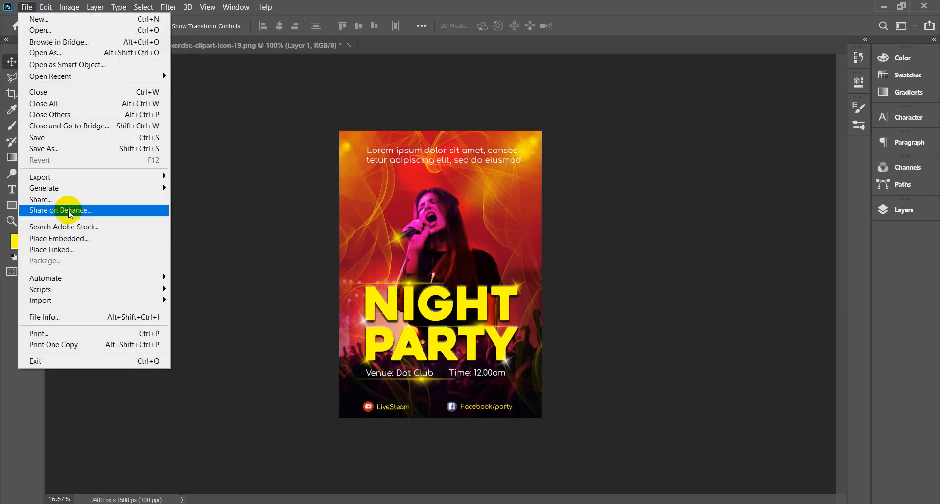
left_click(67, 149)
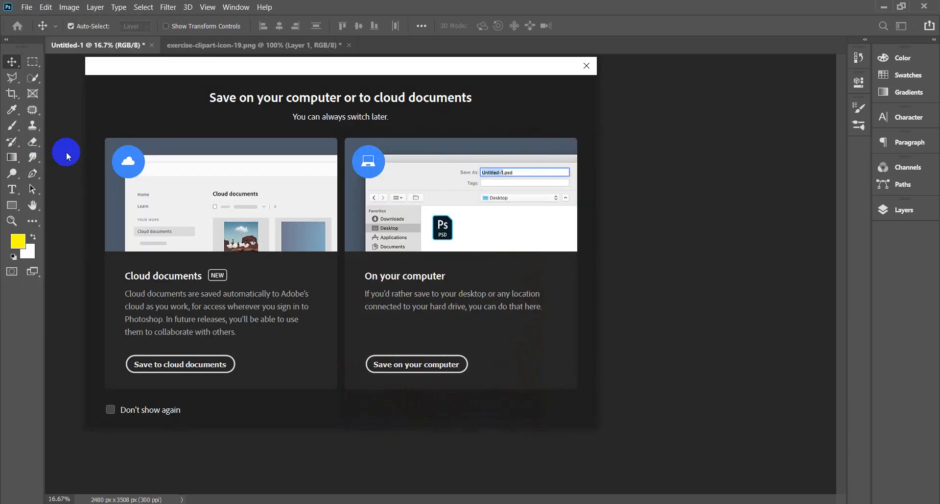
left_click(396, 367)
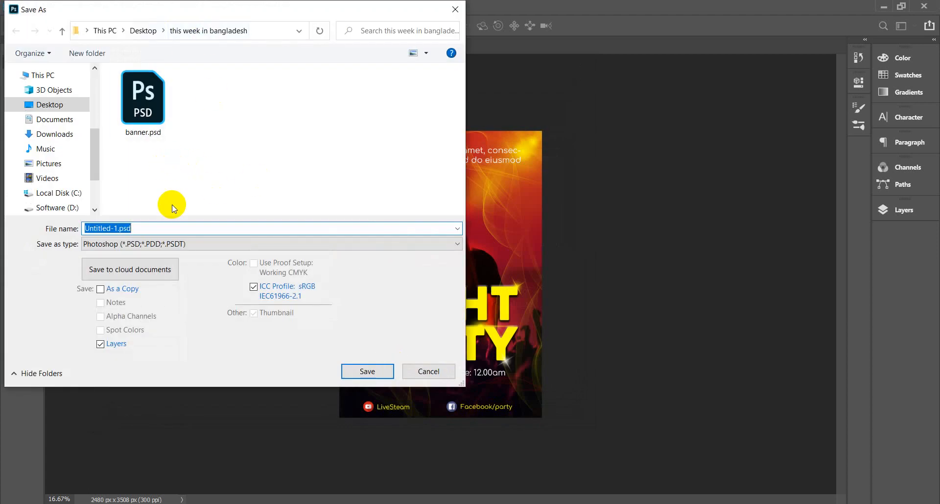
left_click(143, 32)
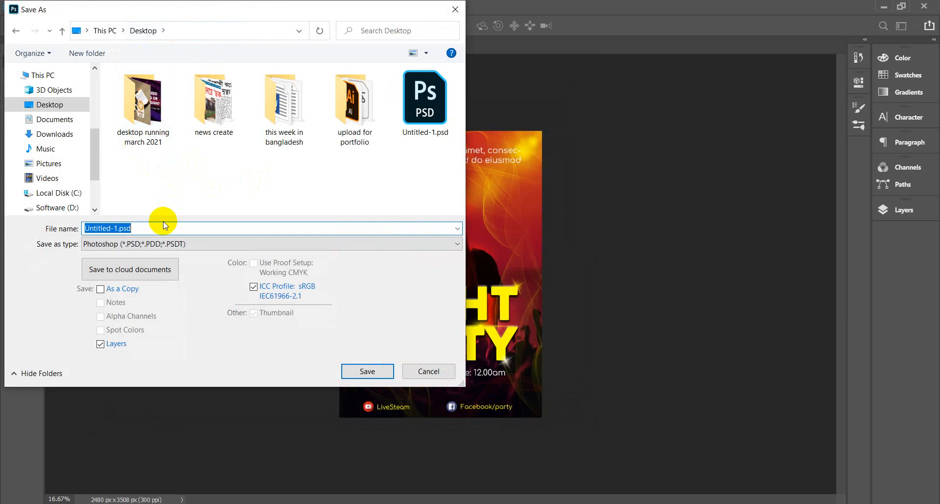
type("party flyer")
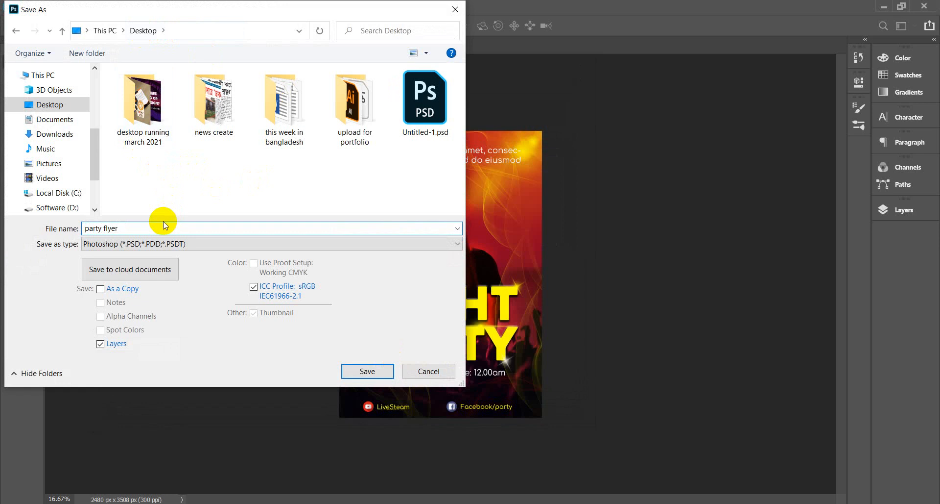
key("Return")
key("Return")
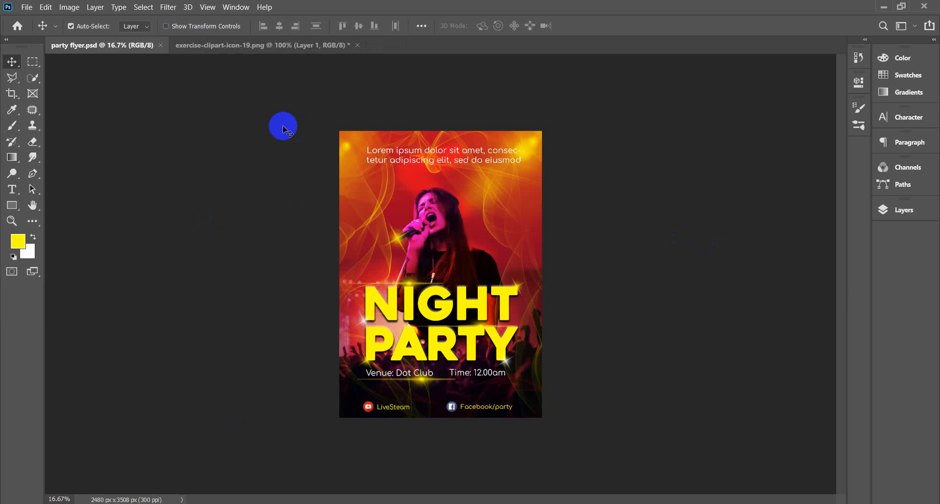
Close the social media icon image exercise-clipart-icon-19.png without saving it.
left_click(277, 47)
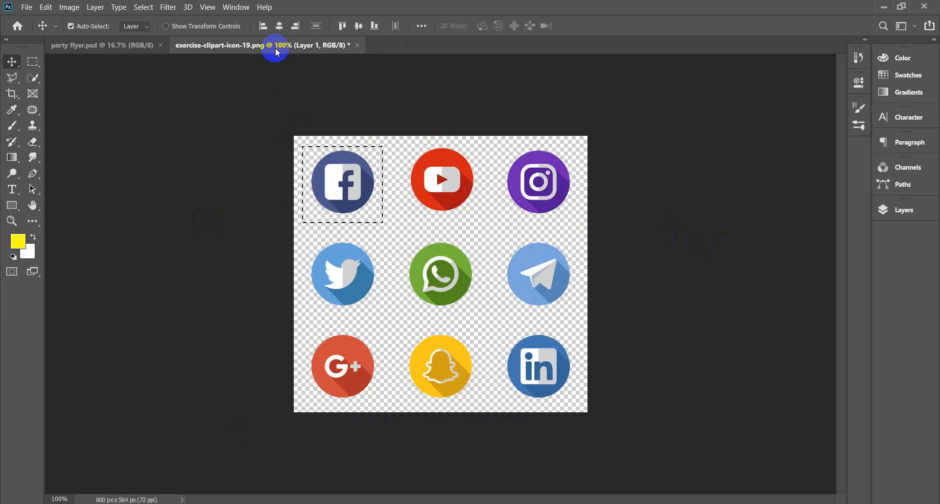
left_click(358, 45)
left_click(489, 202)
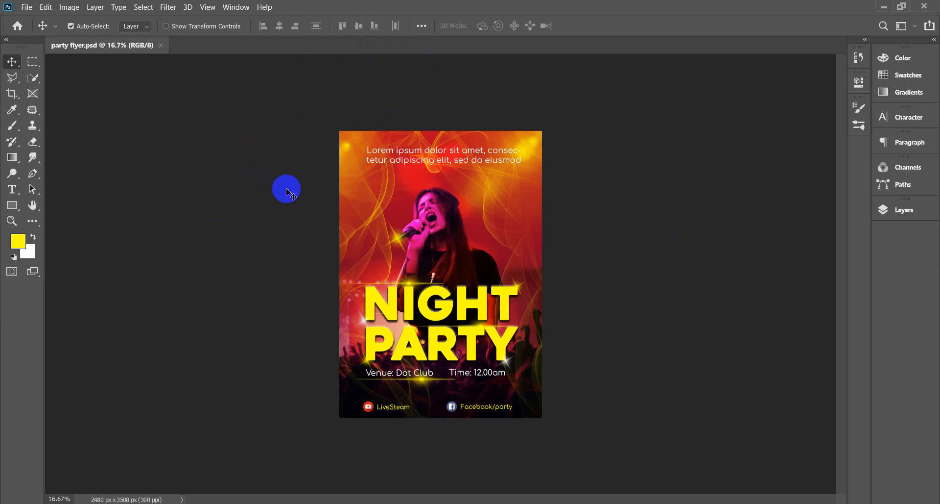
Create a new landscape document from the A4 print preset, 297 x 210 mm at 300 pixels/inch with a white background.
left_click(26, 7)
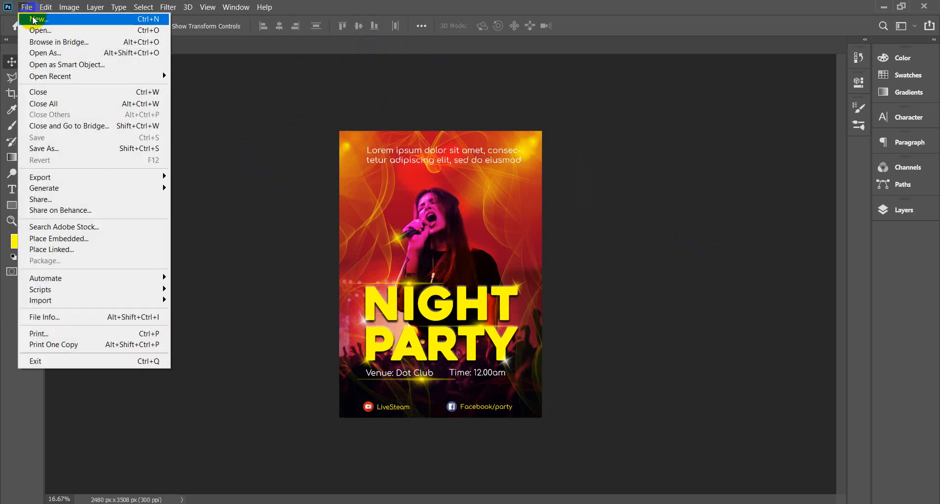
left_click(36, 22)
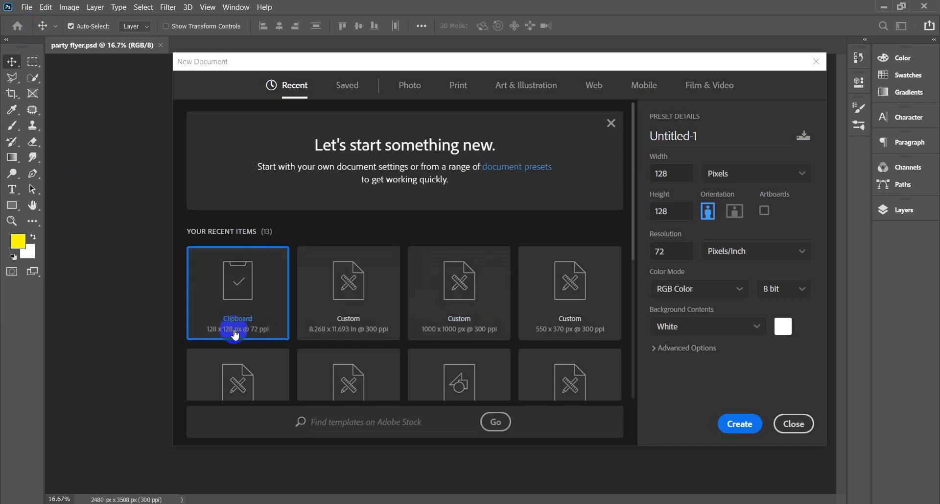
left_click(463, 90)
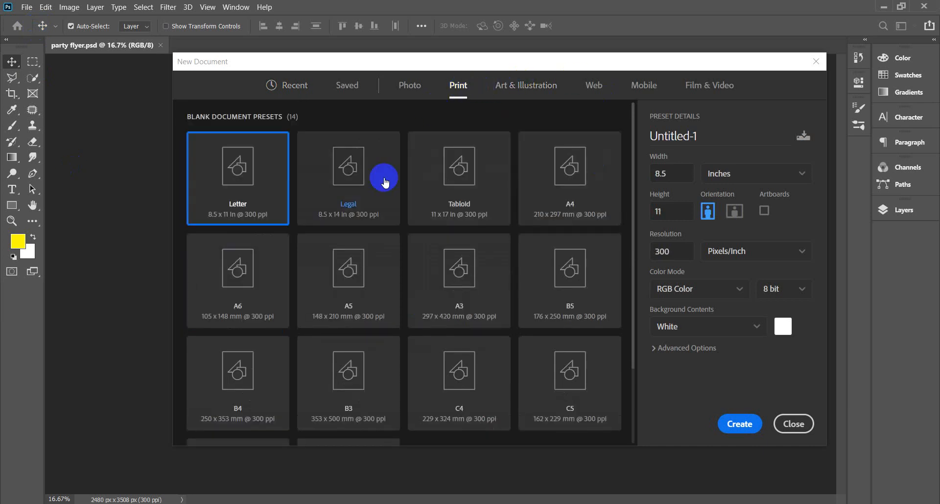
left_click(595, 190)
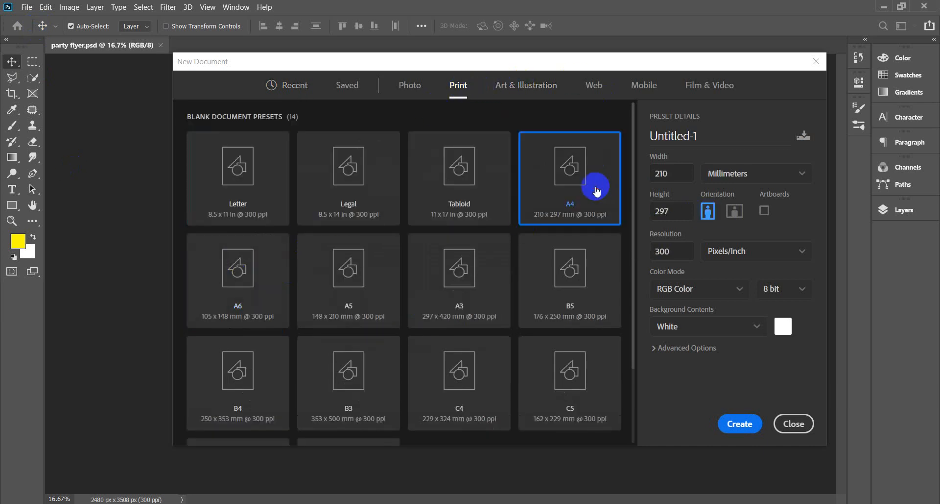
left_click(733, 217)
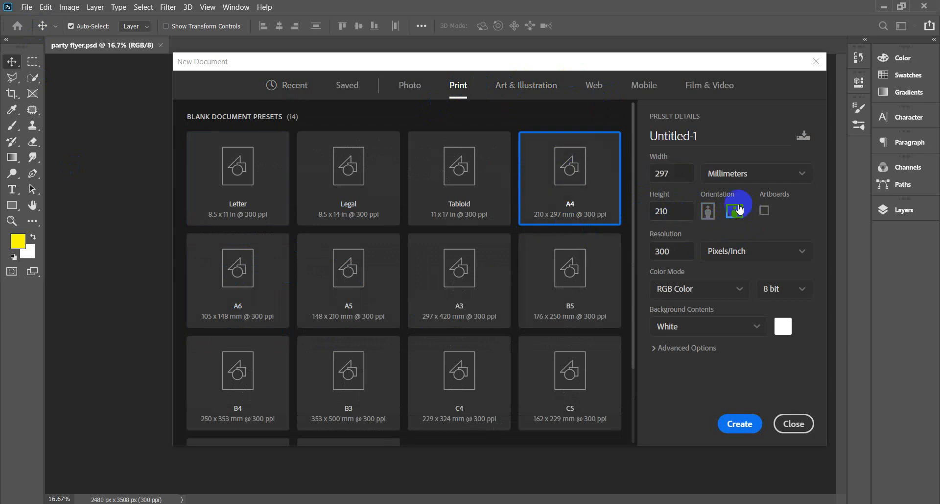
left_click(747, 425)
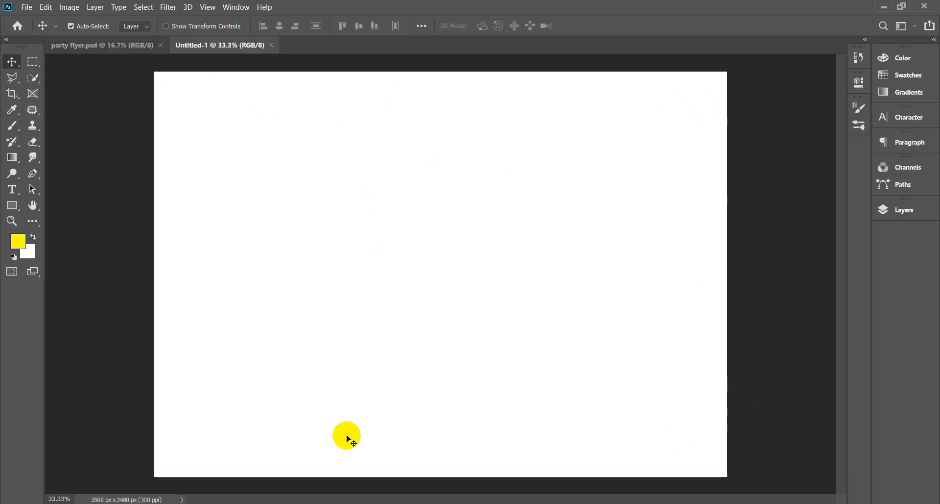
Confirm the yellow foreground color ffff00 and fill the blank landscape A4 page with it using the Paint Bucket tool.
left_click(110, 46)
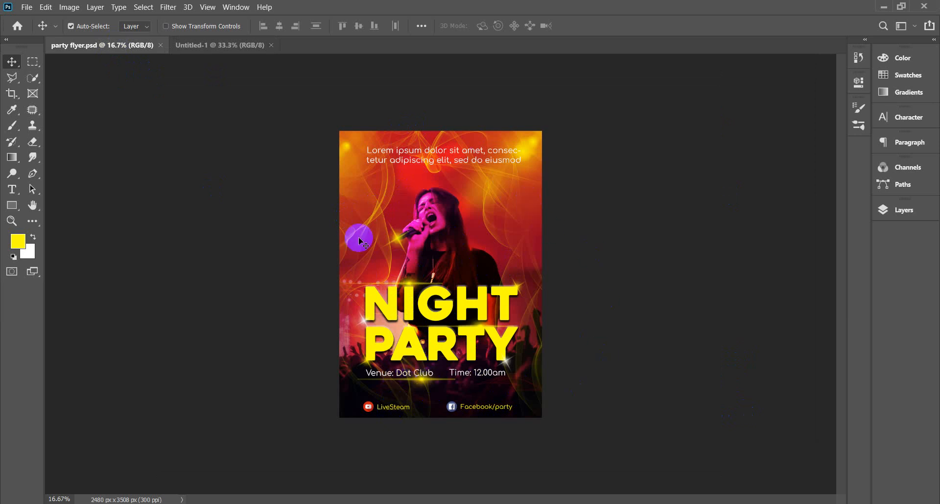
left_click(19, 241)
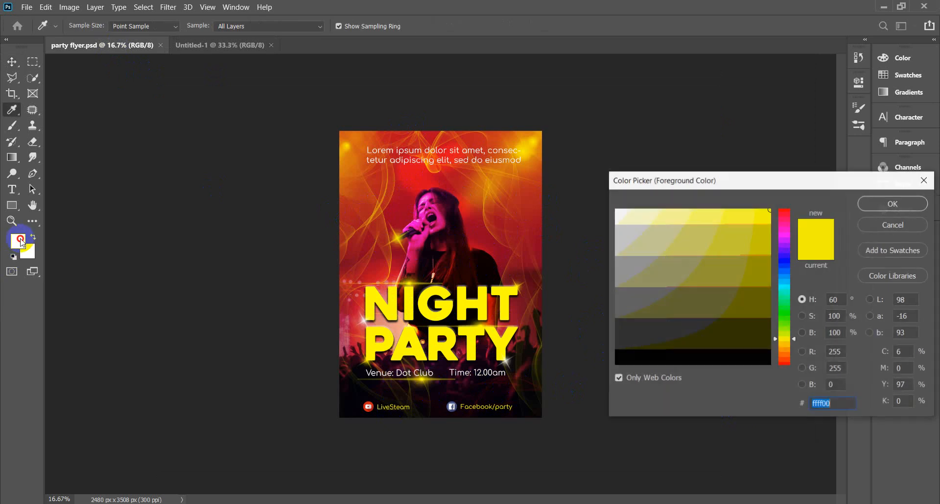
left_click_drag(851, 408, 789, 404)
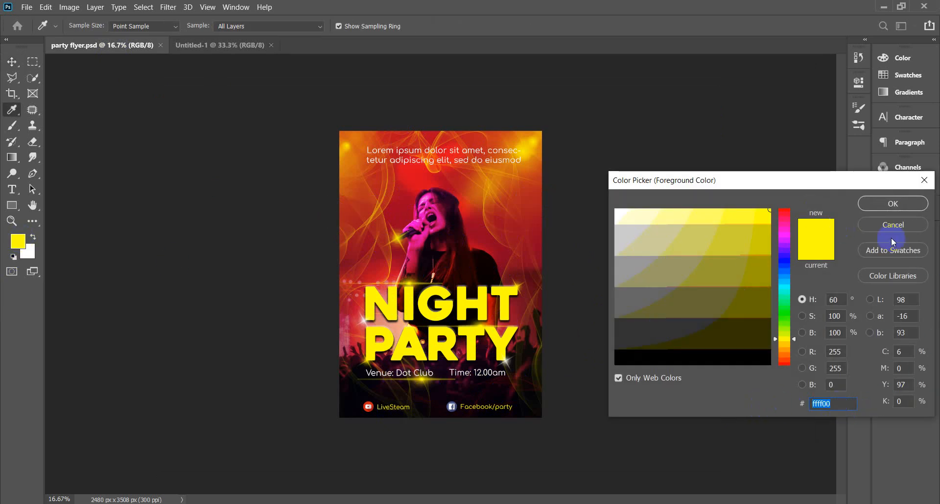
left_click(891, 205)
key("v")
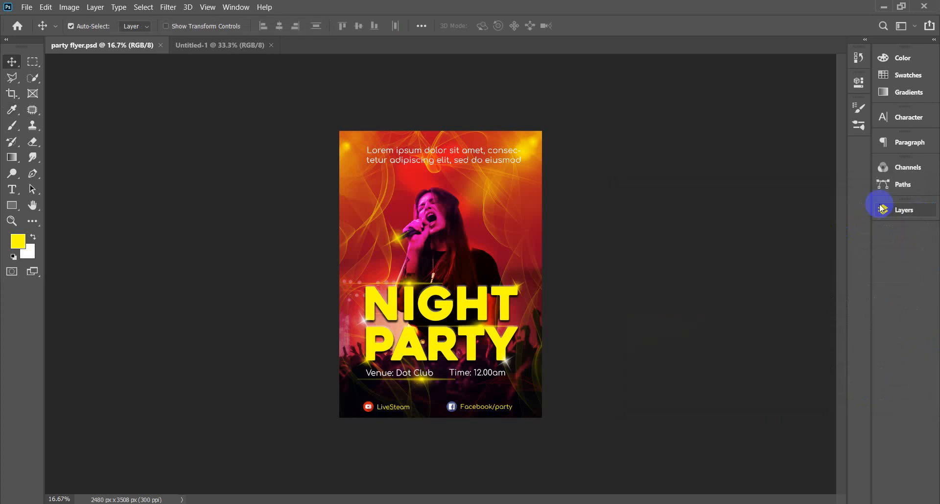
left_click(225, 46)
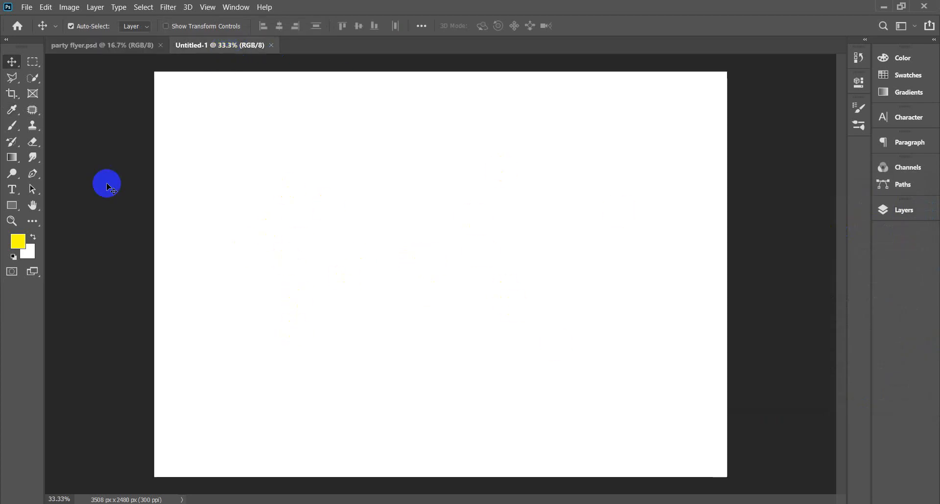
left_click_drag(11, 157, 50, 169)
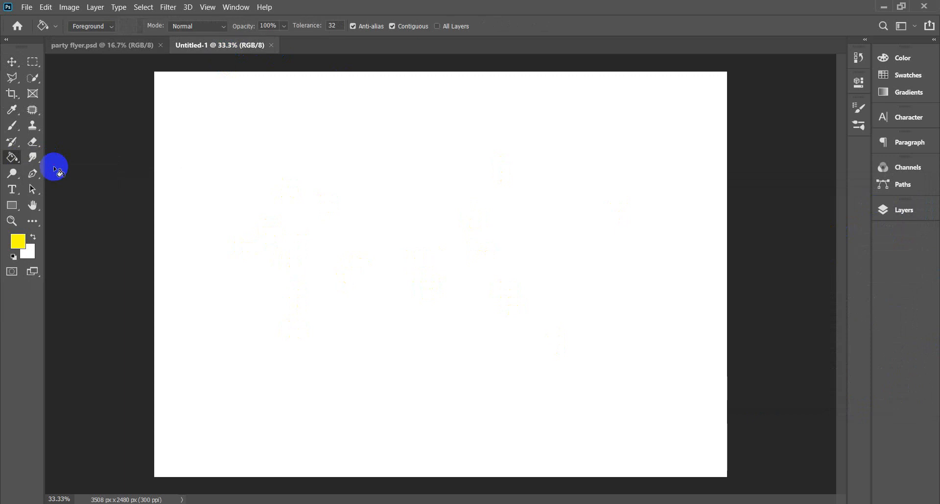
left_click(447, 251)
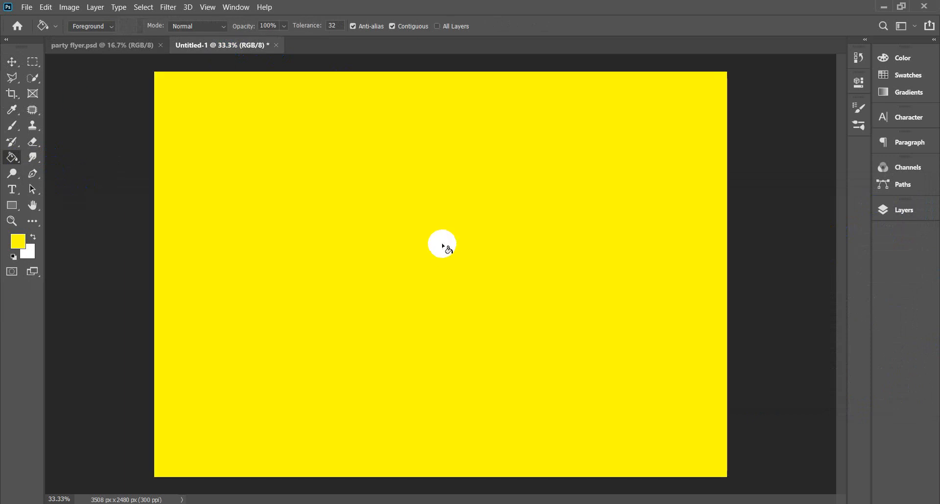
left_click(12, 62)
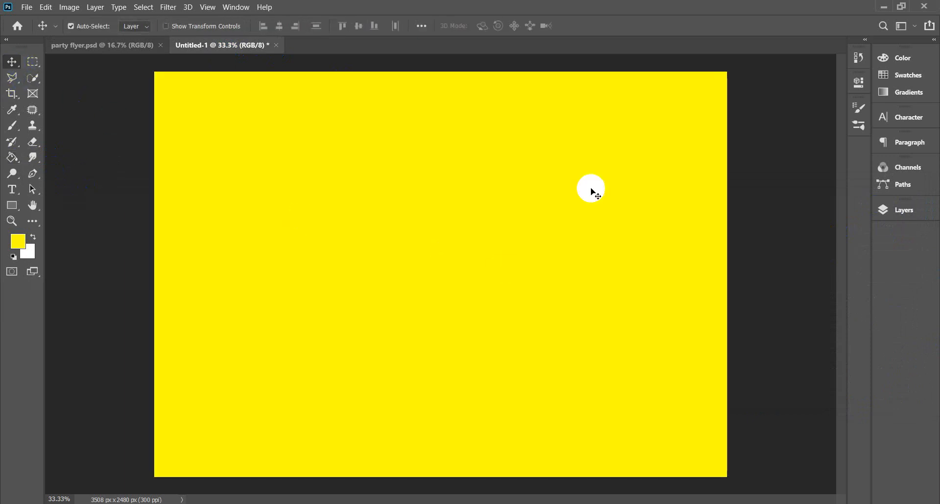
Save the party flyer to the Desktop as the JPEG "party flyer.jpg" with quality 12 (Maximum) and the Progressive format with 3 scans.
left_click(128, 49)
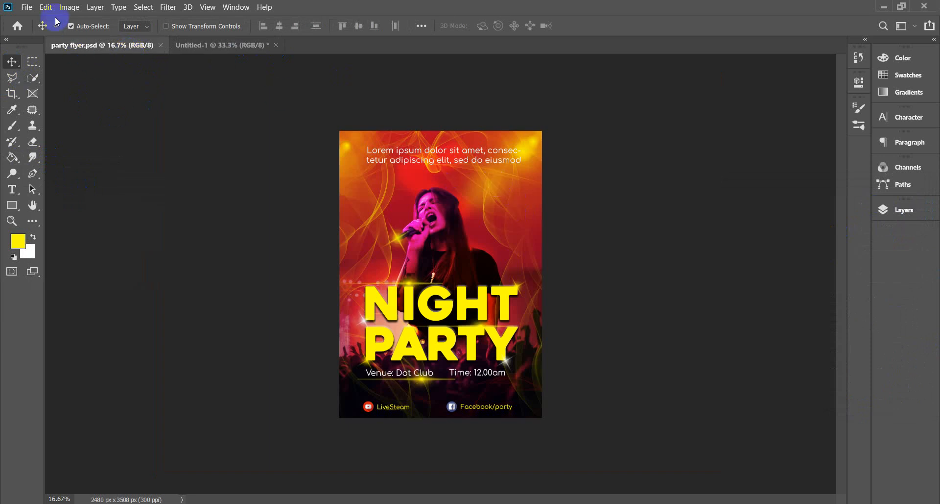
left_click(26, 7)
left_click(40, 148)
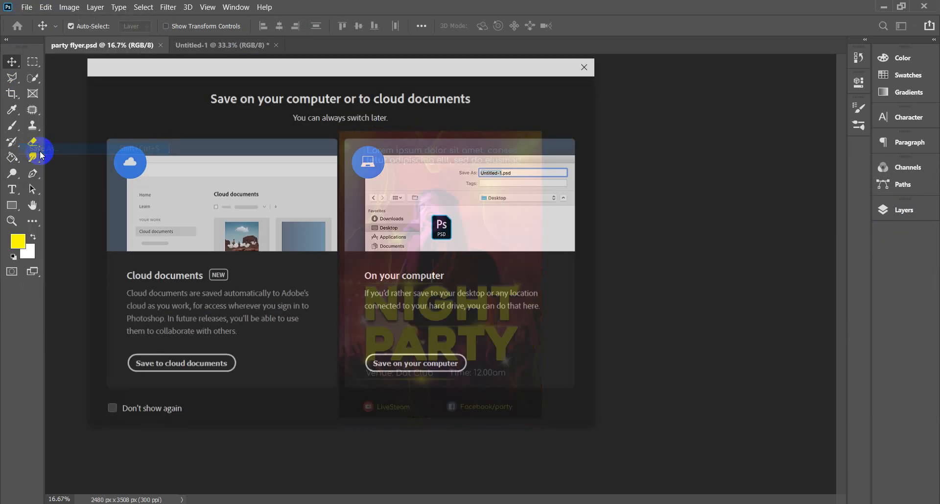
left_click(409, 369)
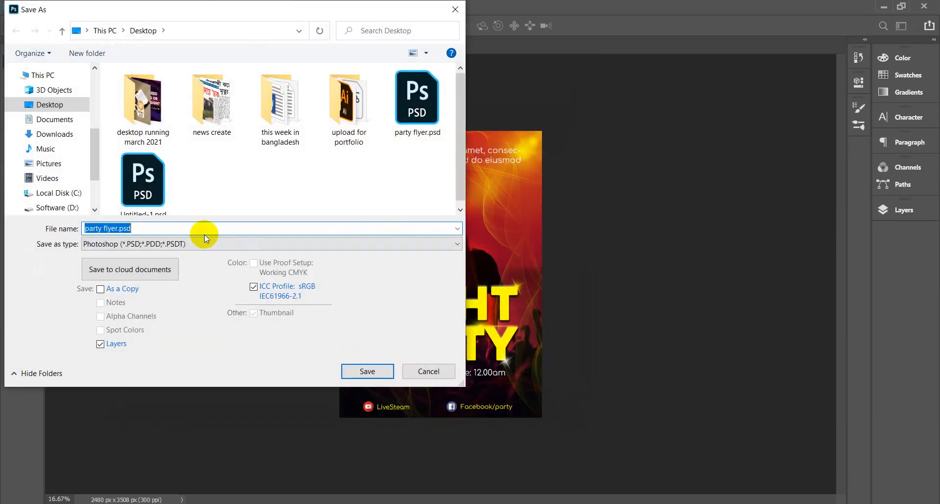
left_click(149, 243)
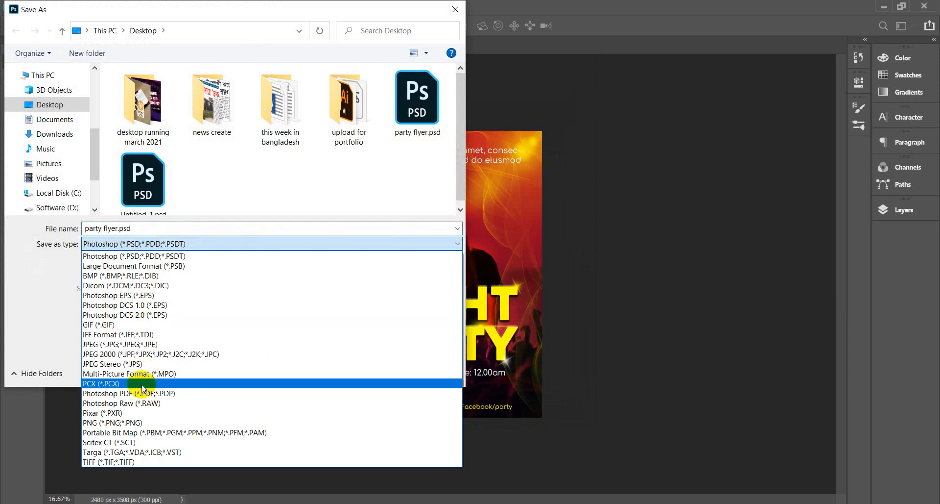
left_click(150, 344)
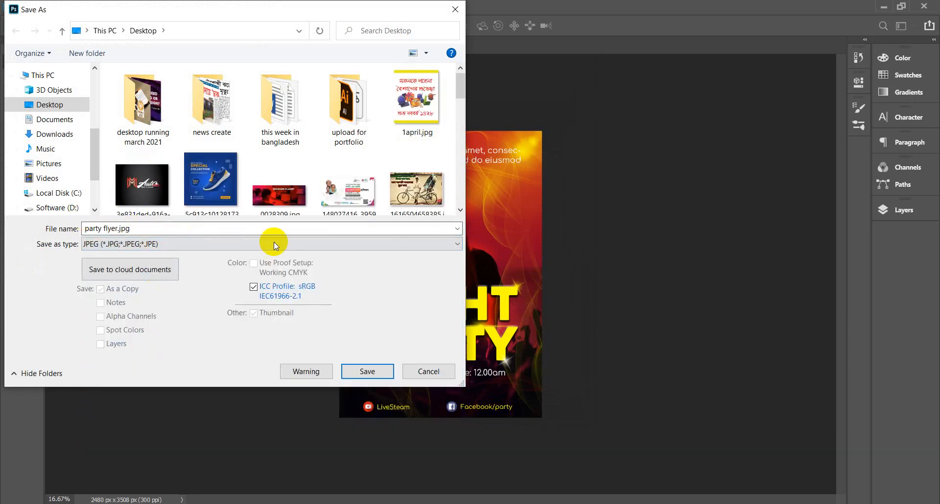
left_click(365, 371)
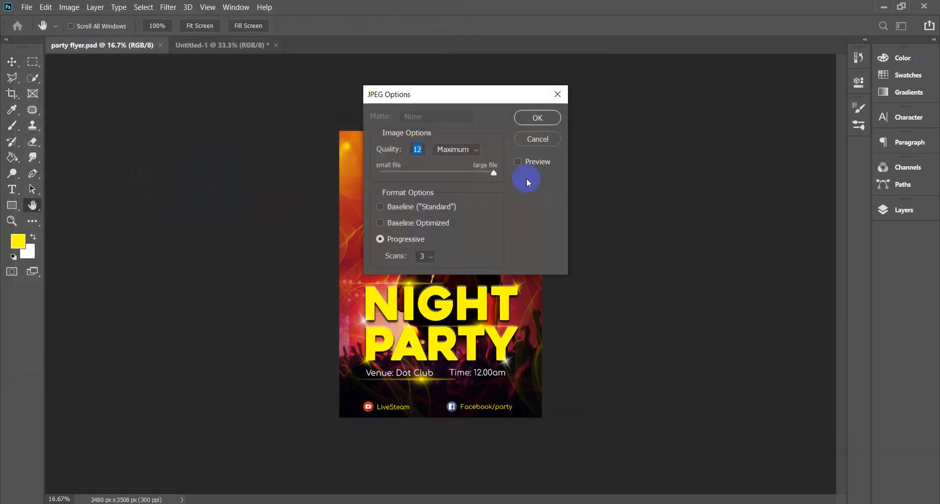
left_click(539, 119)
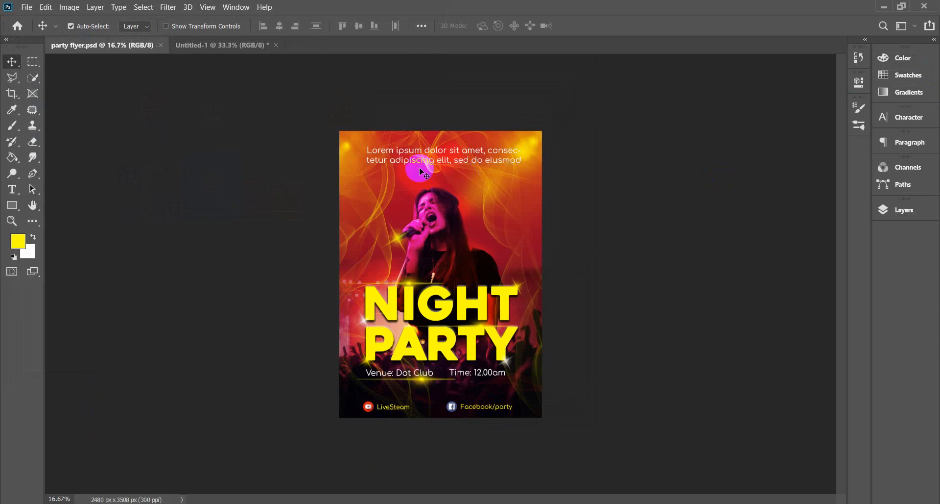
Close the finished flyer document and place "party flyer.jpg" from the desktop into the yellow A4 document.
left_click(161, 46)
left_click(885, 7)
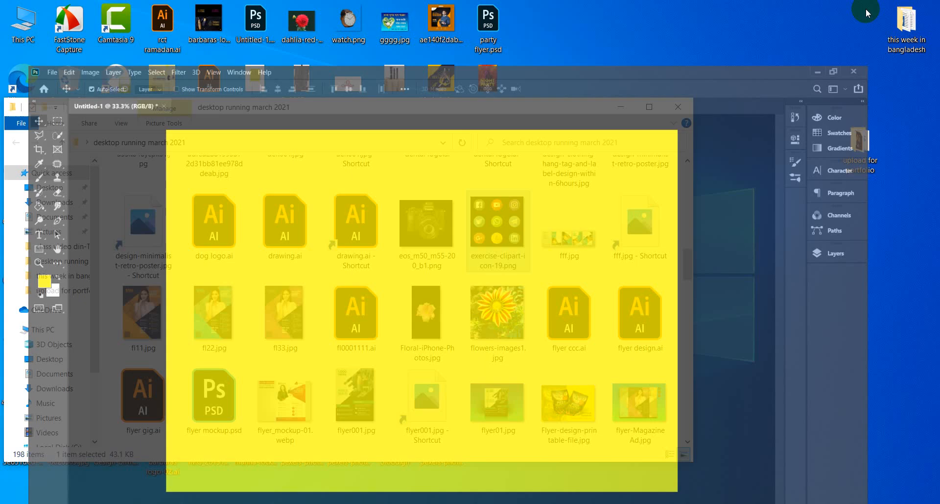
left_click(677, 107)
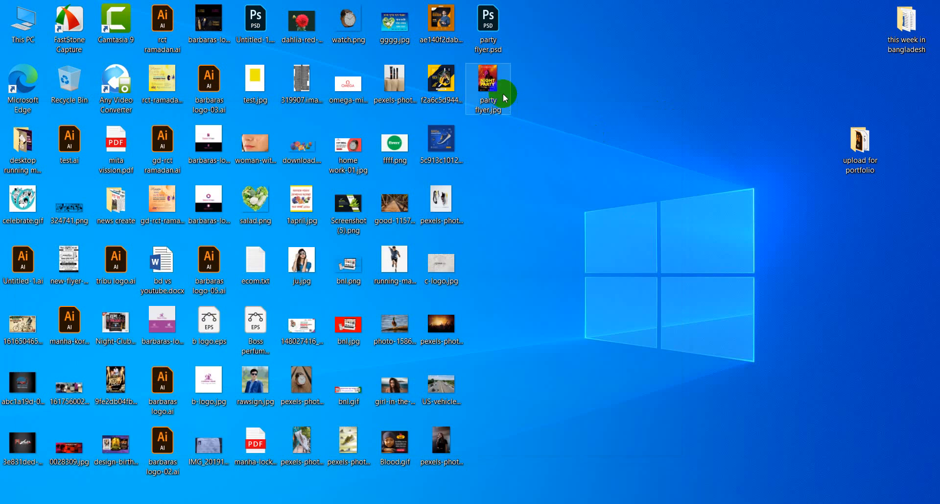
left_click_drag(501, 93, 424, 240)
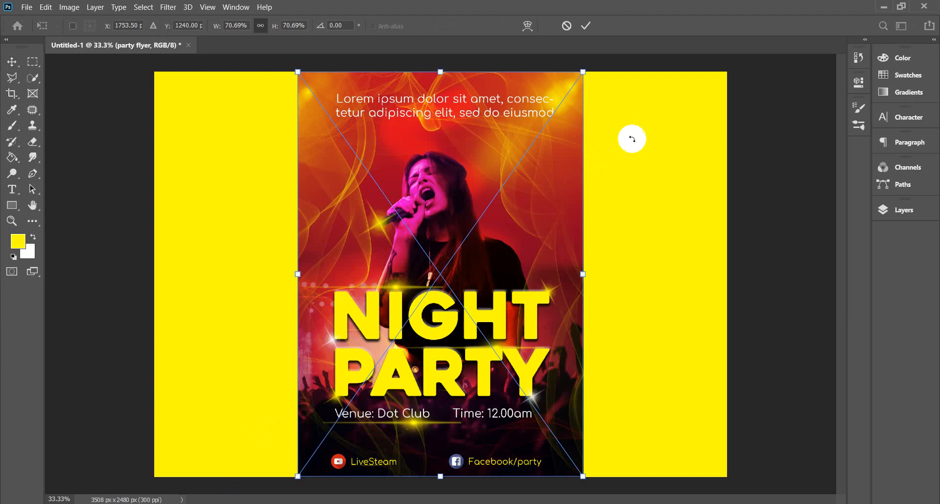
Scale the placed flyer to about 53% and center it horizontally on the yellow page.
left_click_drag(442, 71, 431, 160)
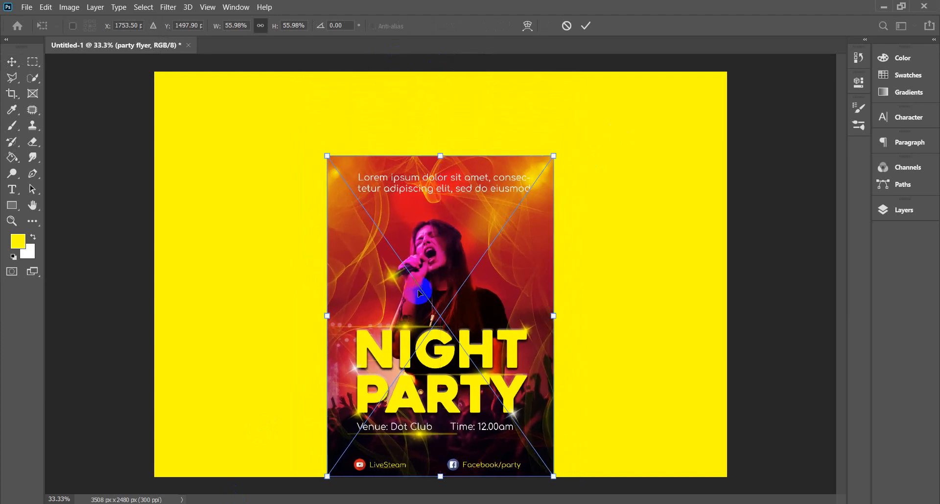
left_click_drag(426, 296, 428, 238)
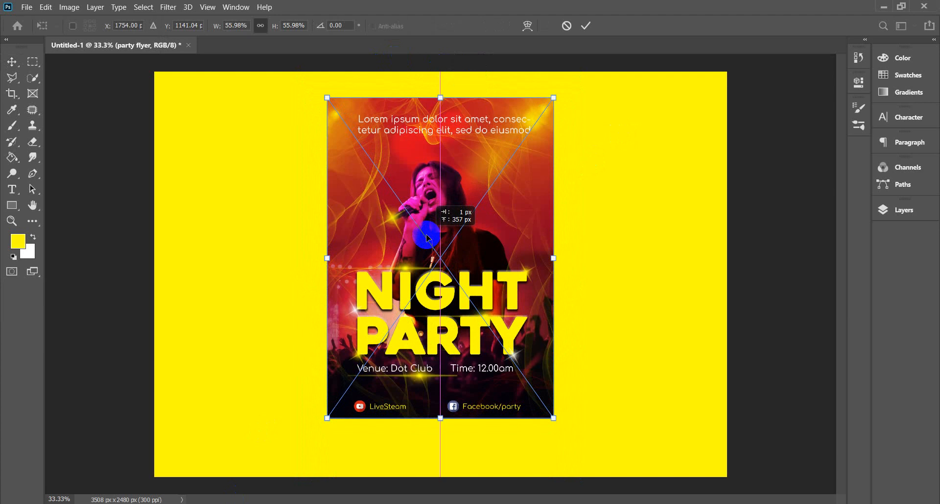
left_click_drag(441, 97, 440, 113)
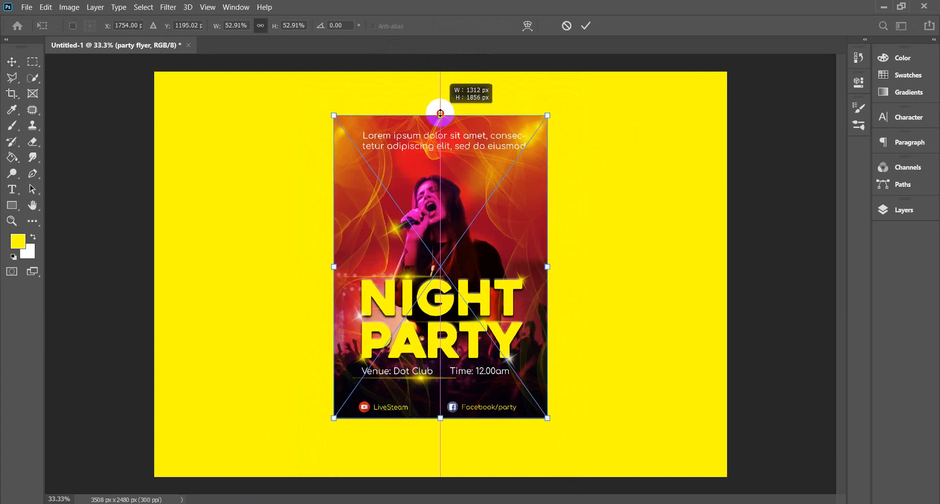
left_click(586, 26)
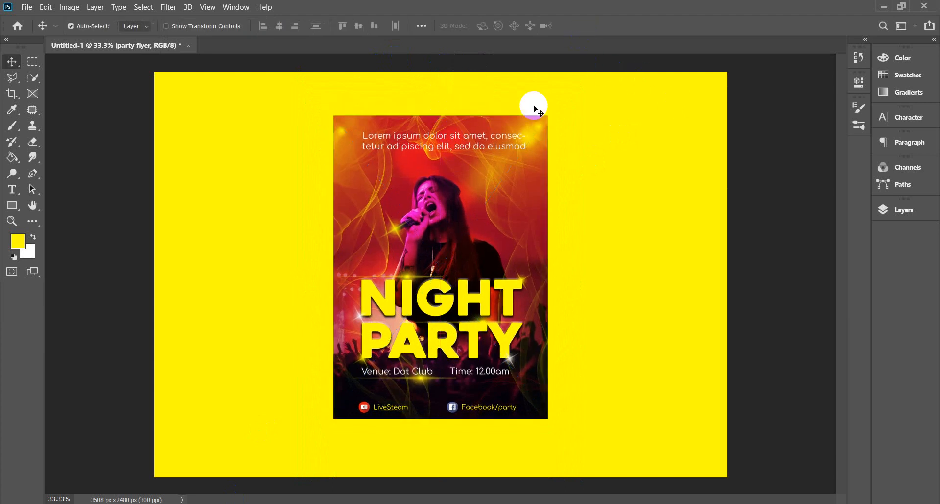
Duplicate the flyer twice so three overlapping copies stand side by side on the yellow page.
left_click_drag(419, 270, 534, 273)
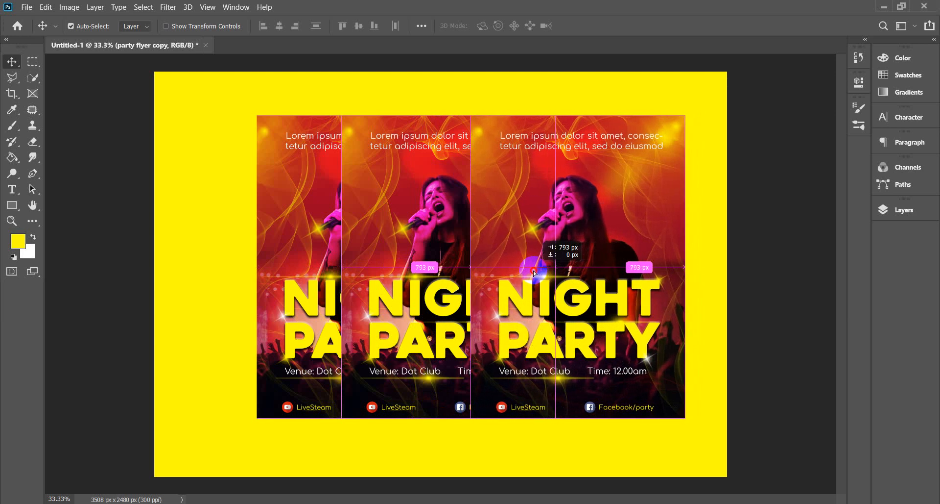
left_click_drag(534, 273, 534, 273)
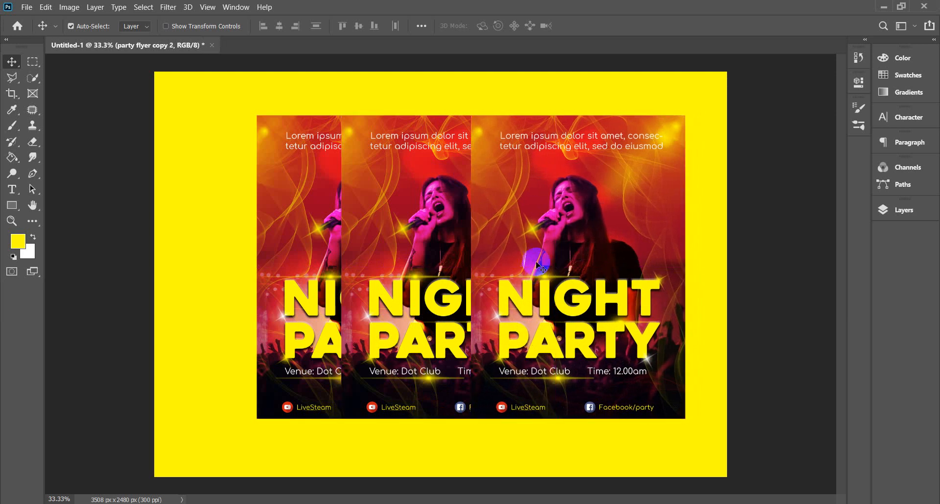
Bring the middle flyer's layer to the front and shift the right flyer slightly left behind it.
left_click(905, 209)
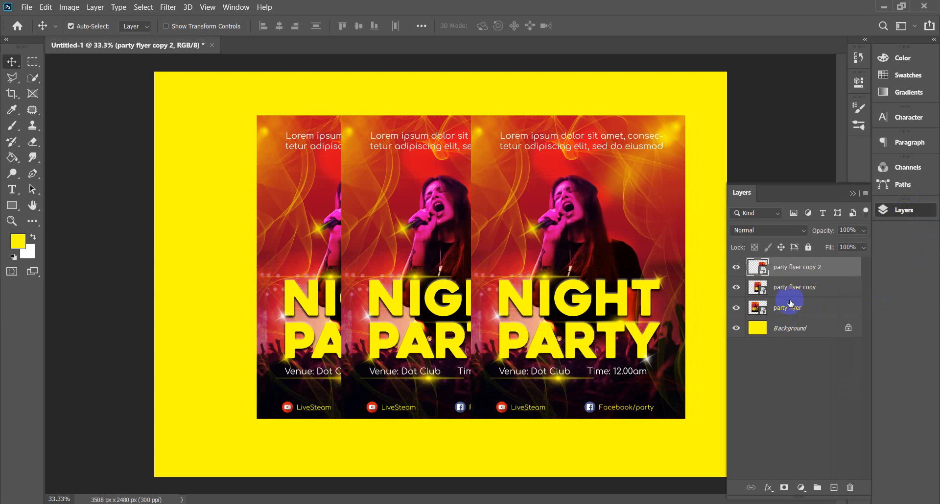
left_click_drag(792, 289, 789, 259)
left_click(637, 251)
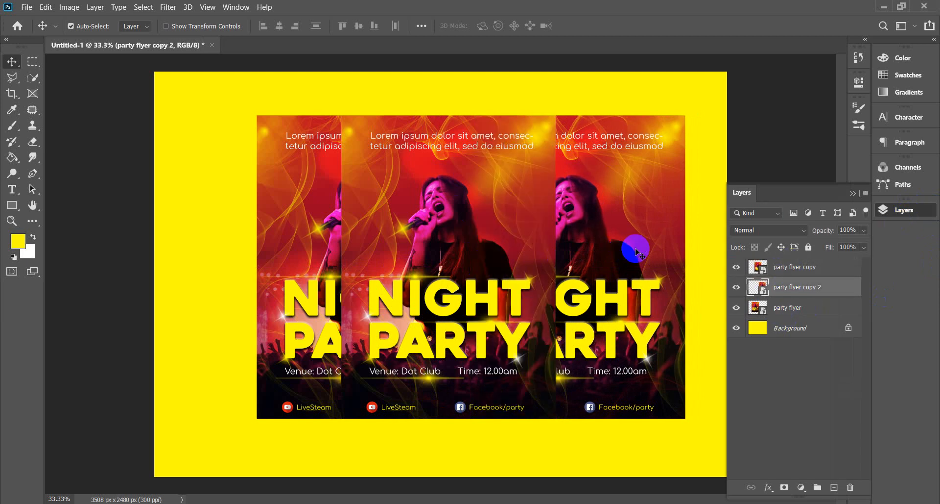
left_click_drag(643, 251, 623, 250)
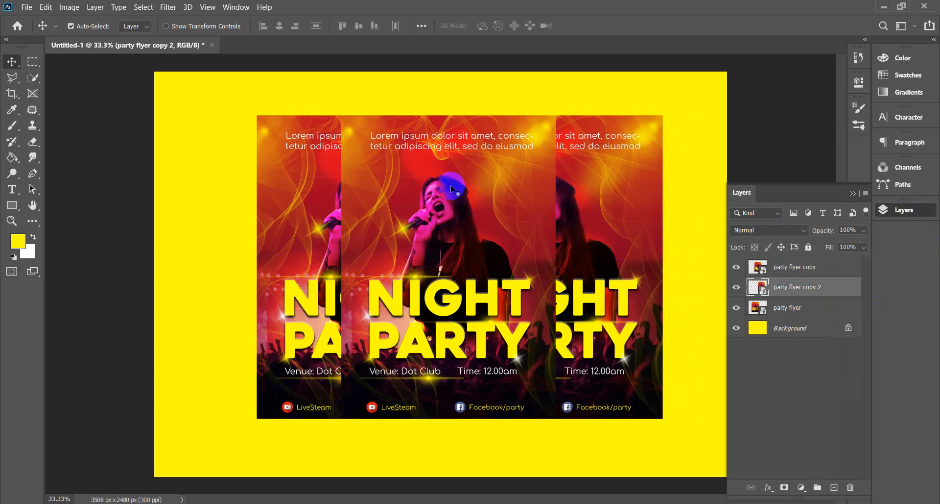
Enable a Drop Shadow in the middle flyer's blending options and open the shadow's settings.
left_click(437, 205)
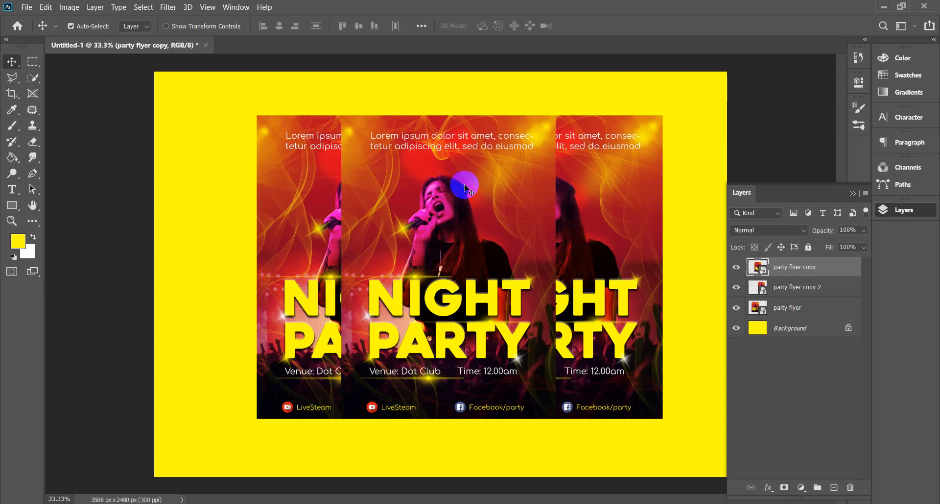
right_click(793, 272)
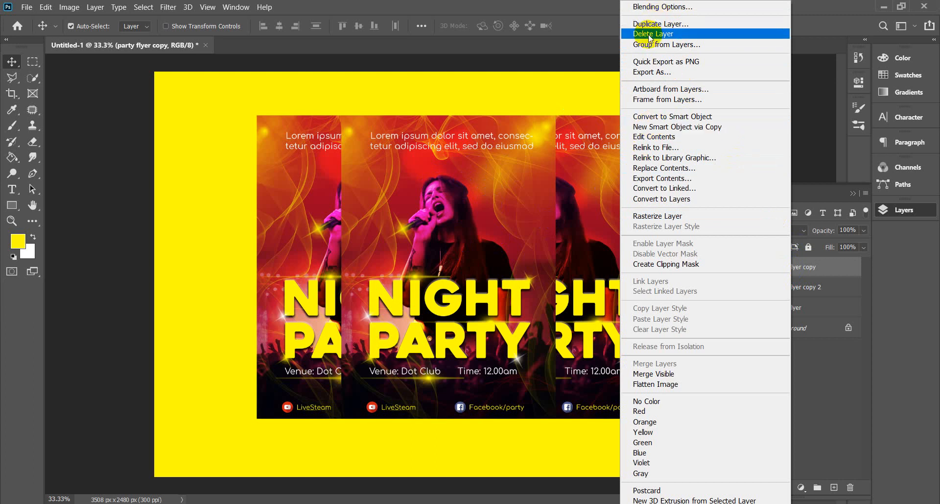
left_click(646, 7)
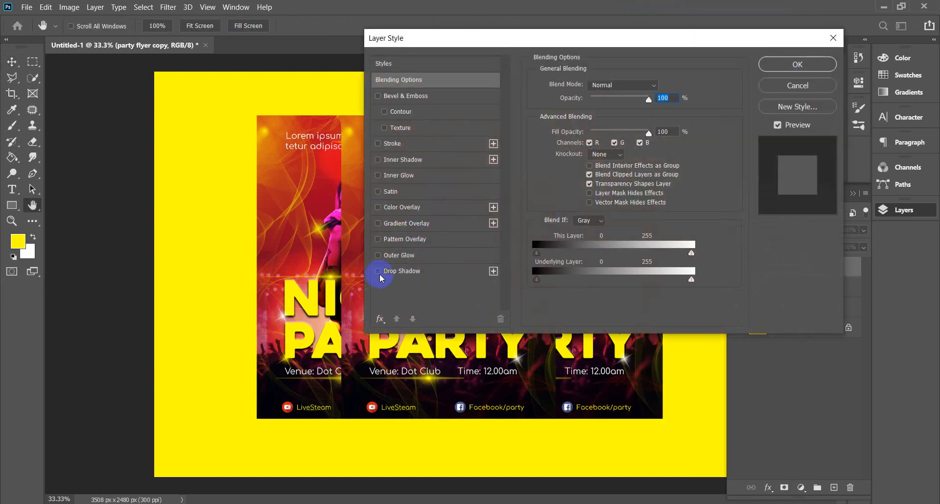
left_click(376, 272)
left_click_drag(511, 42, 864, 45)
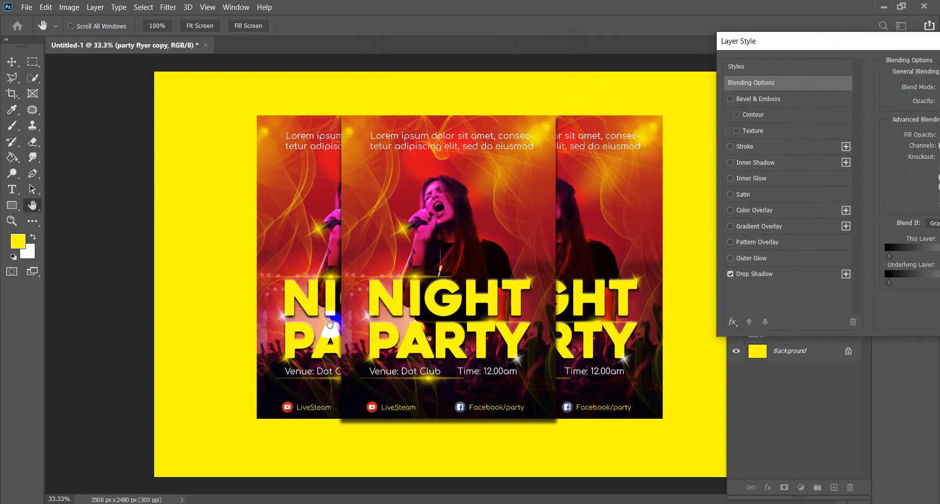
left_click(759, 274)
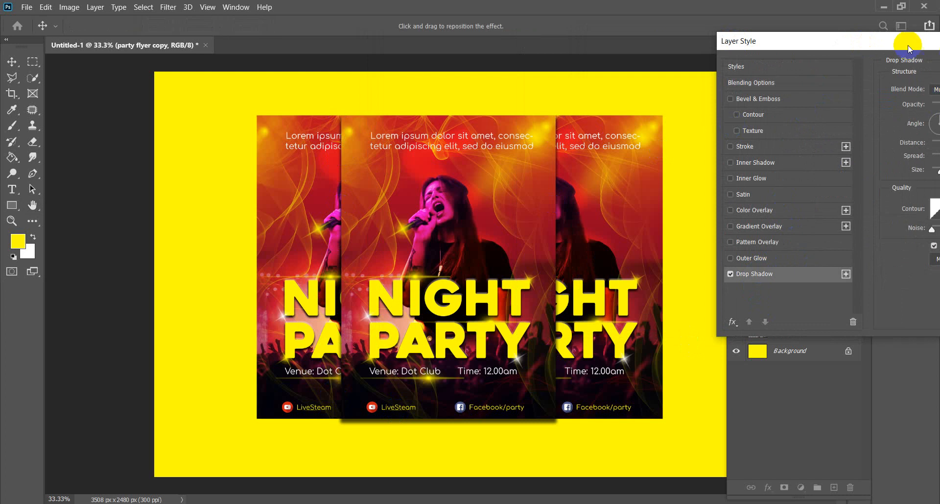
left_click_drag(875, 43, 786, 11)
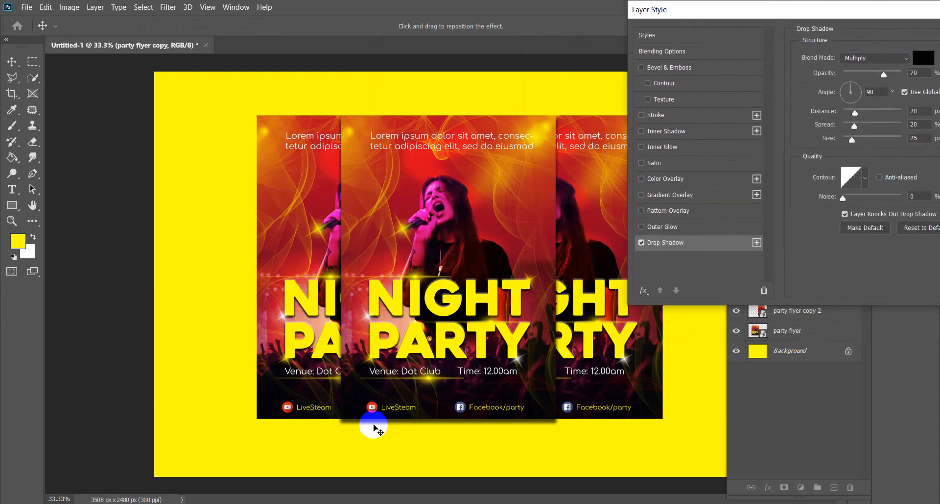
left_click_drag(914, 13, 771, 37)
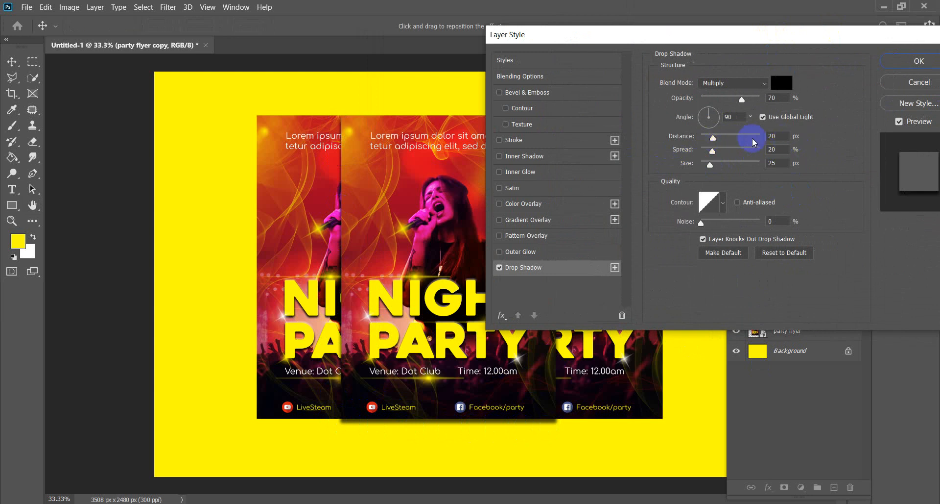
Set the drop shadow's distance to 30 px, size to 30 px and spread to 25%.
double_click(779, 136)
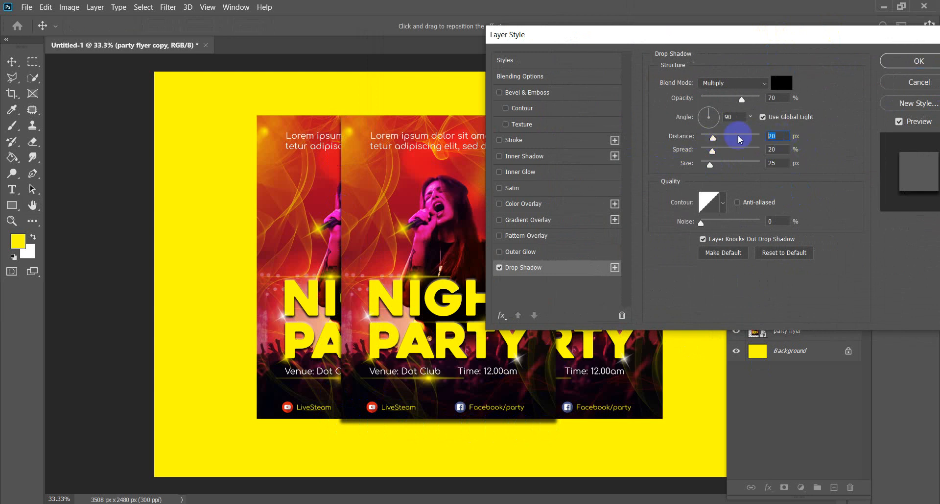
type("30")
left_click(784, 164)
left_click_drag(783, 164, 747, 168)
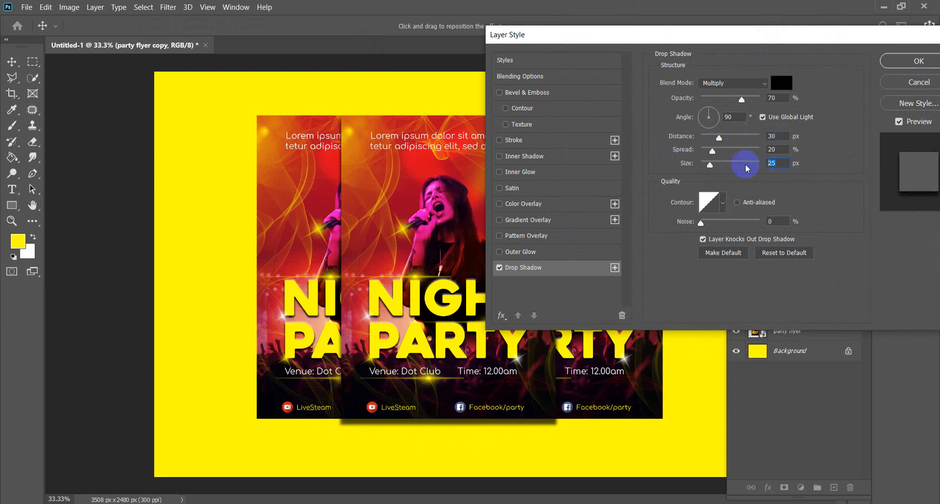
type("30")
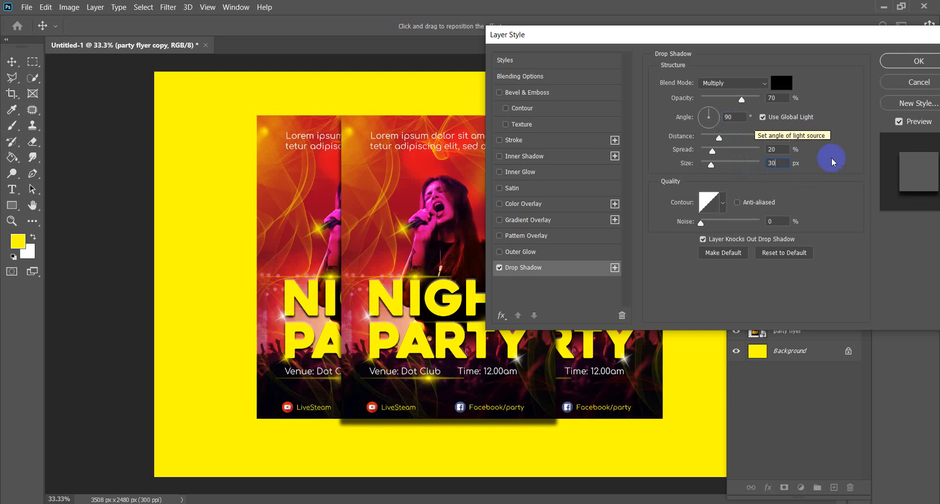
left_click_drag(778, 149, 720, 153)
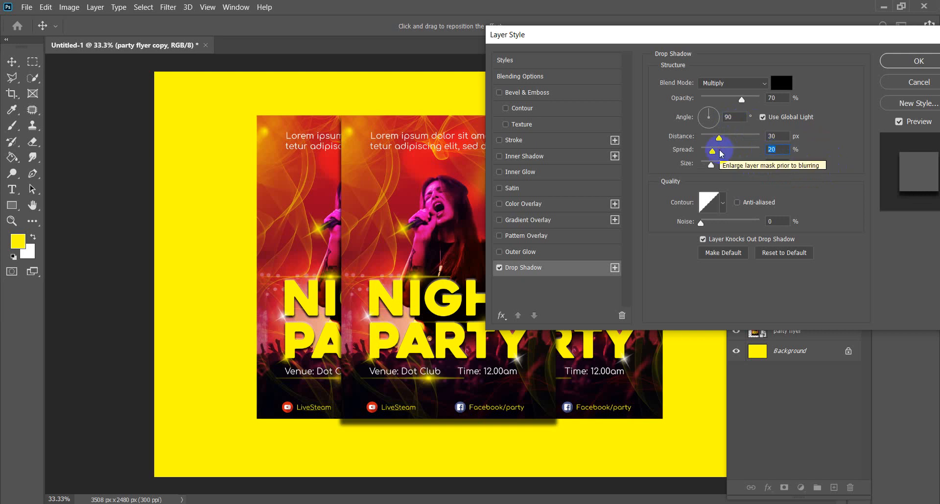
type("25")
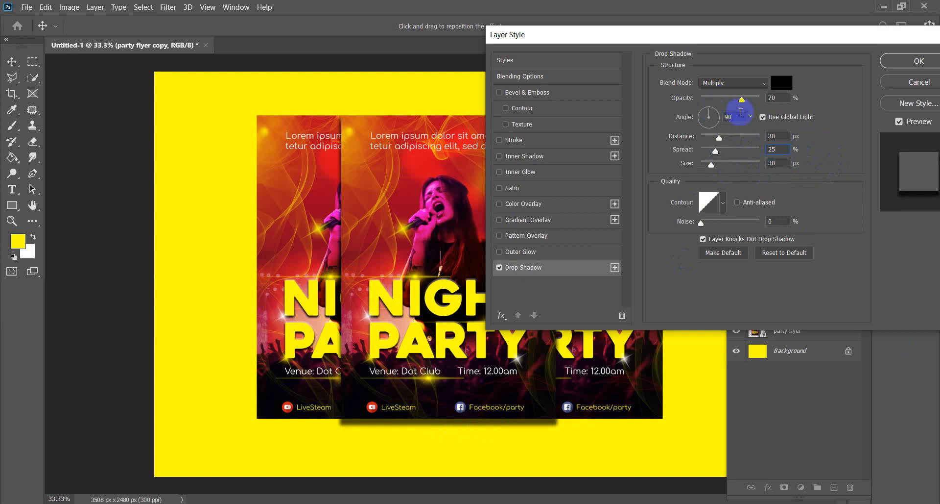
Try other light angles for the drop shadow, raising the angle step by step to 147 degrees.
left_click(741, 114)
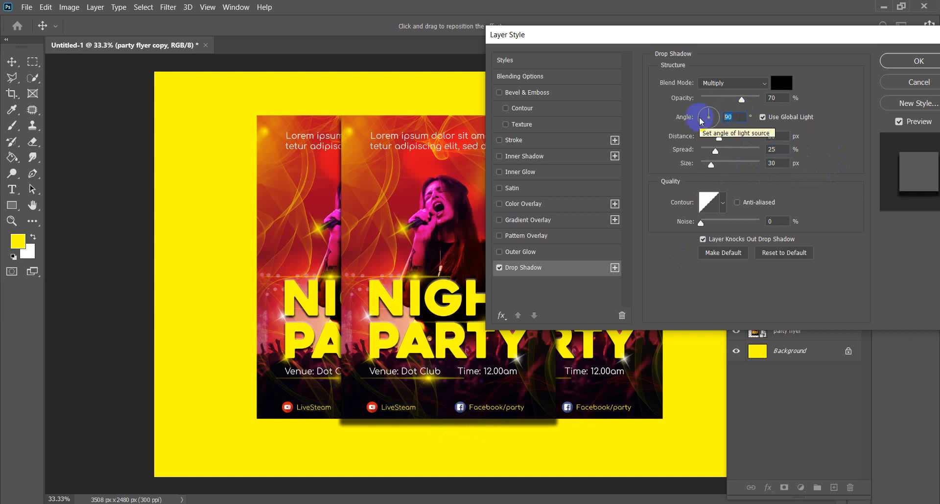
key("Up")
key("Up")
key("Up")
key("Up")
key("Up")
key("Up")
key("Up")
key("Up")
key("Up")
key("Up")
key("Up")
key("Up")
key("Up")
key("Up")
key("Up")
key("Up")
key("Up")
key("Up")
key("Up")
key("Up")
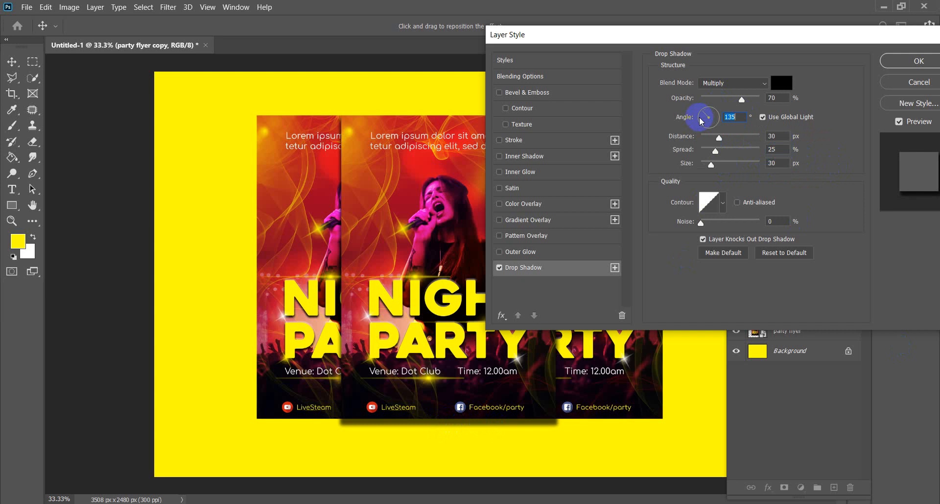
key("Up")
key("Up")
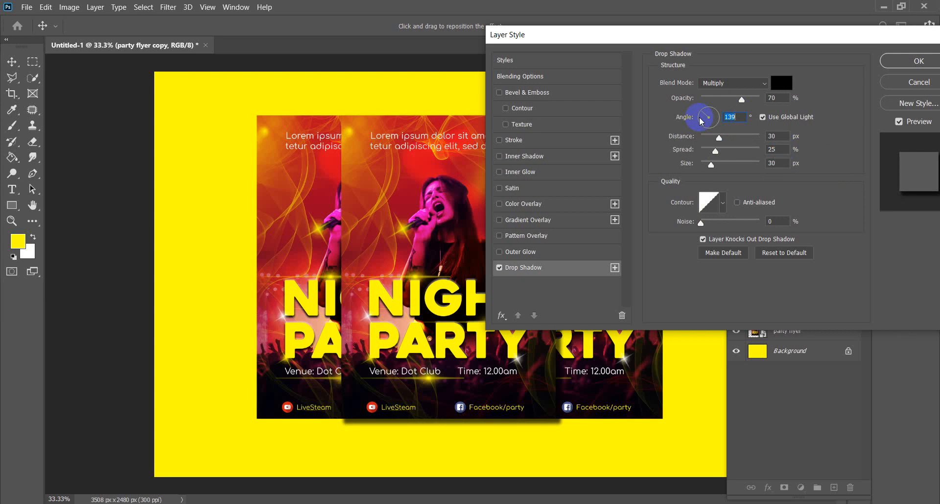
key("Up")
key("Up")
key("Up")
key("Up")
key("Up")
key("Up")
key("Up")
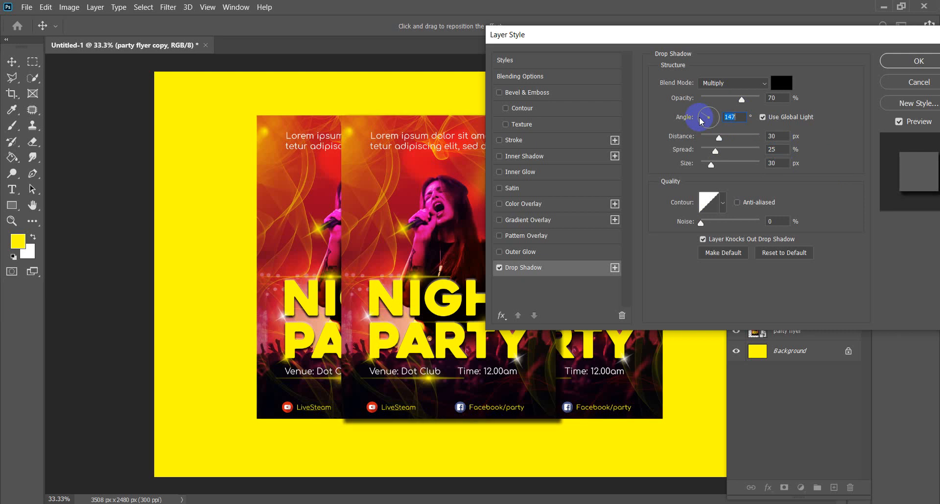
left_click_drag(700, 117, 699, 117)
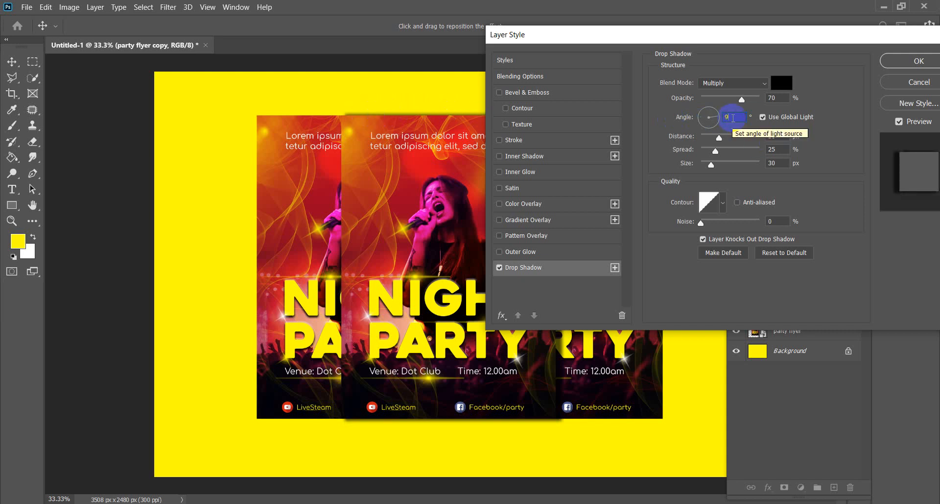
Set the drop shadow's angle to 90 degrees and apply the layer style to the middle flyer.
type("90")
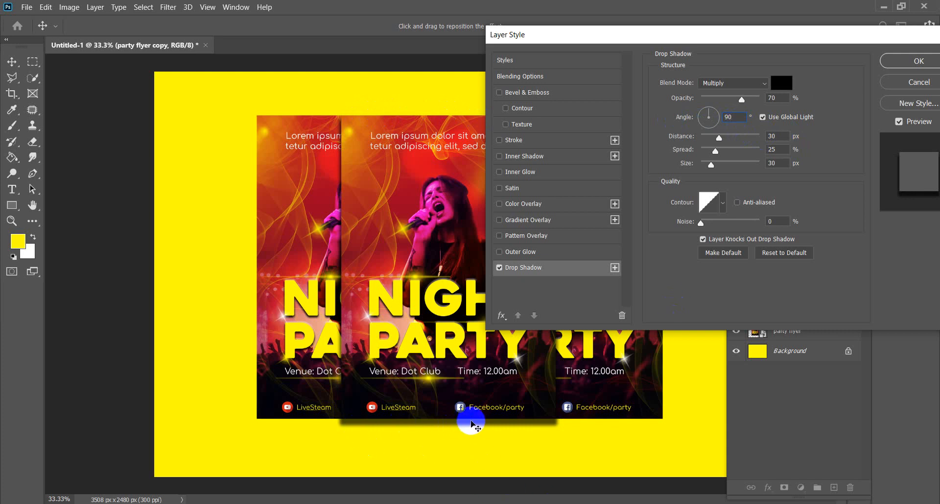
left_click(896, 60)
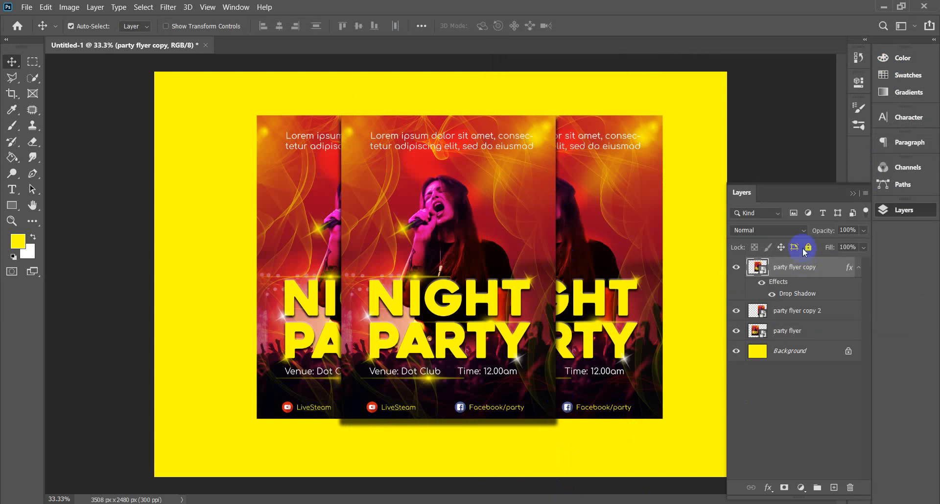
Add a new layer above party flyer copy 2 and set the brush's foreground color to white.
left_click(795, 313)
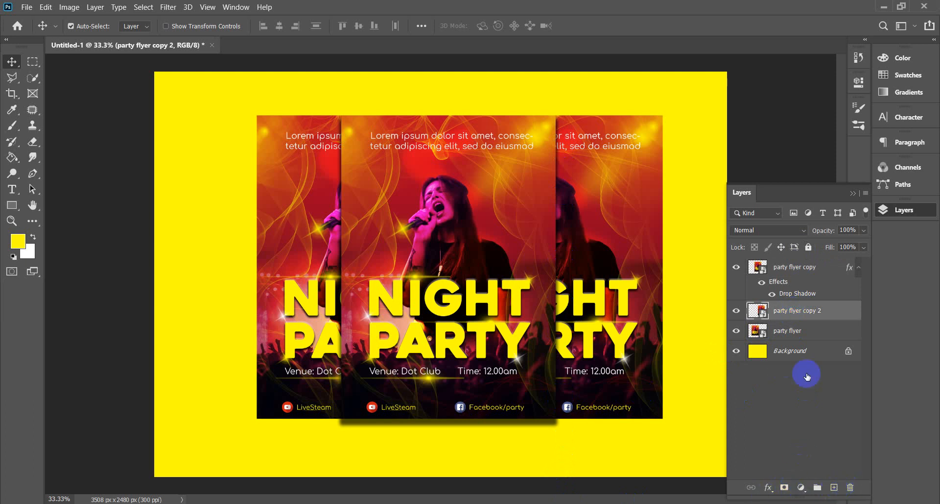
left_click(836, 484)
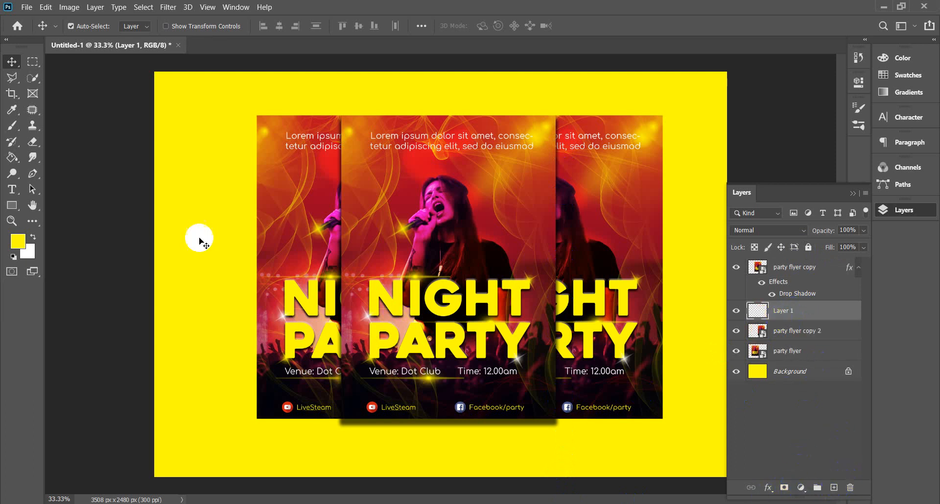
left_click(11, 128)
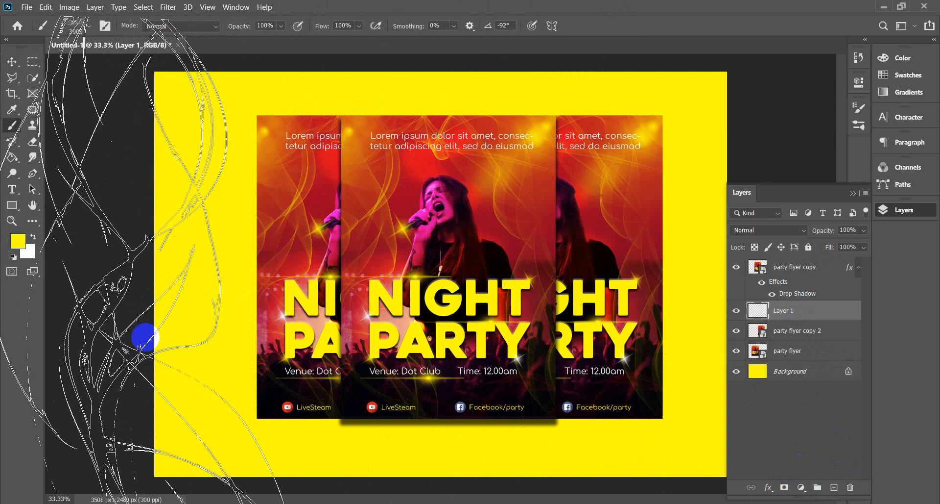
left_click(18, 240)
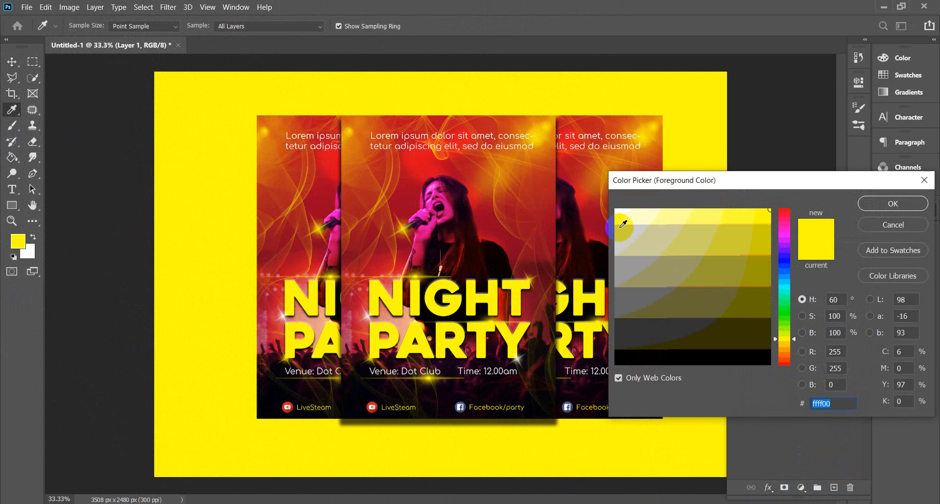
left_click_drag(624, 224, 603, 200)
left_click(876, 209)
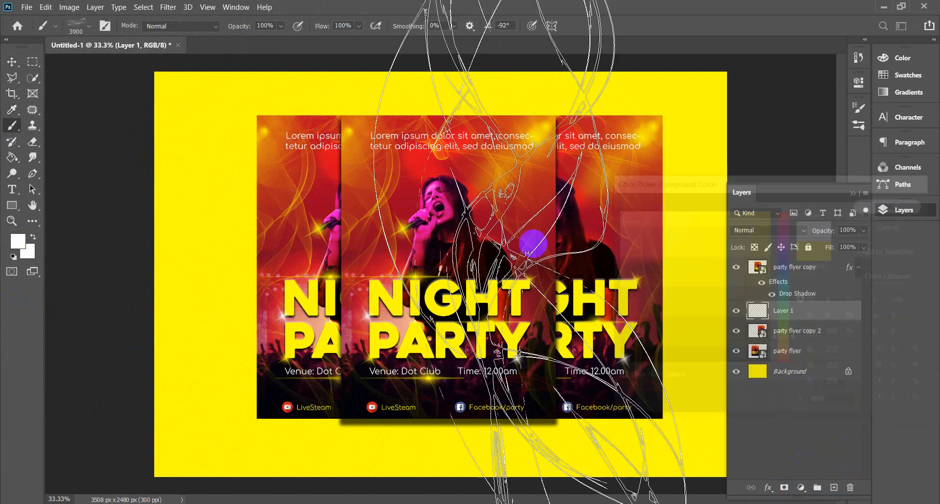
Stamp white 3900 px smoke near both side edges of the canvas and place that layer directly above the Background.
key("b")
left_click(132, 342)
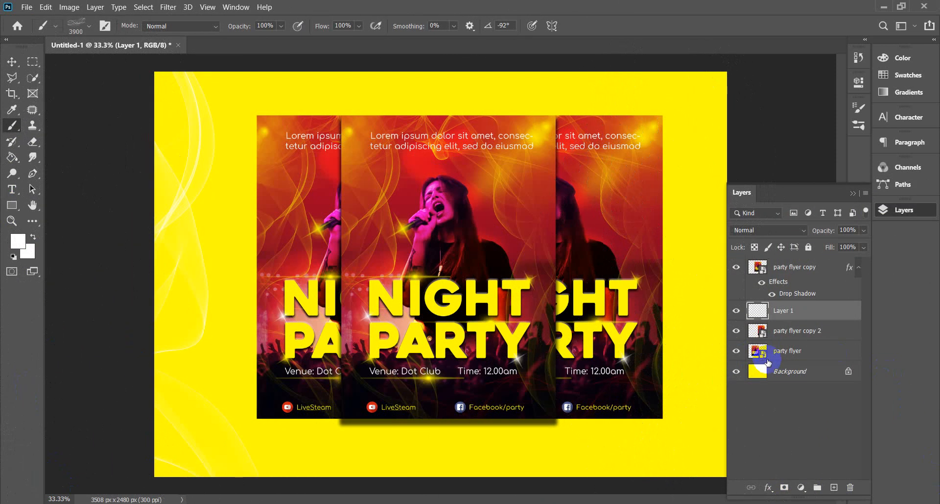
left_click(852, 192)
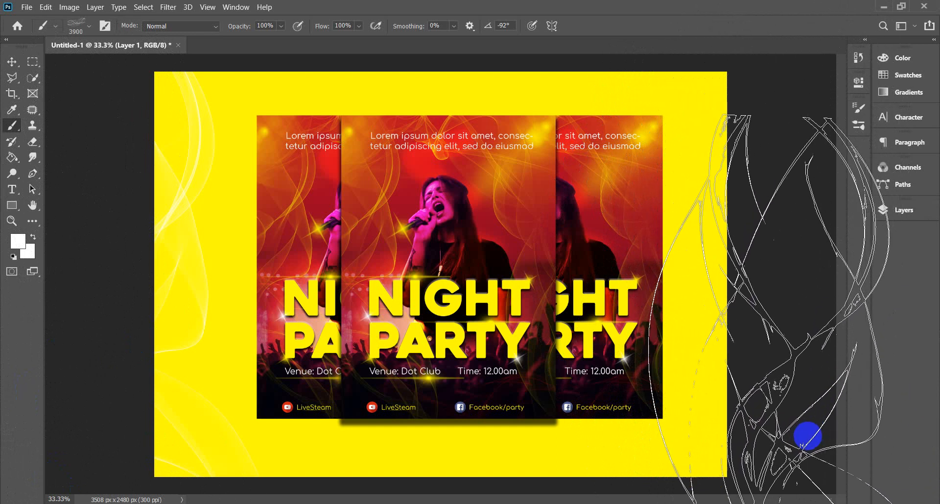
left_click(801, 438)
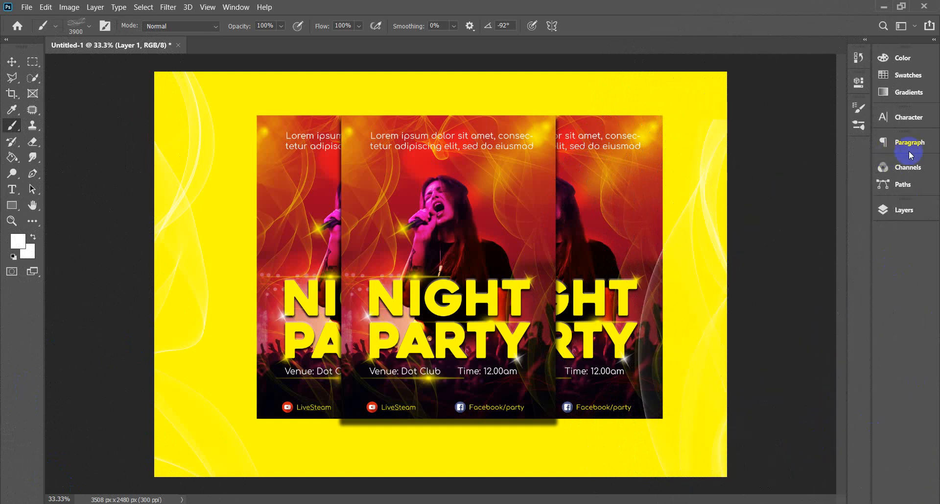
left_click(925, 212)
left_click_drag(782, 310, 791, 363)
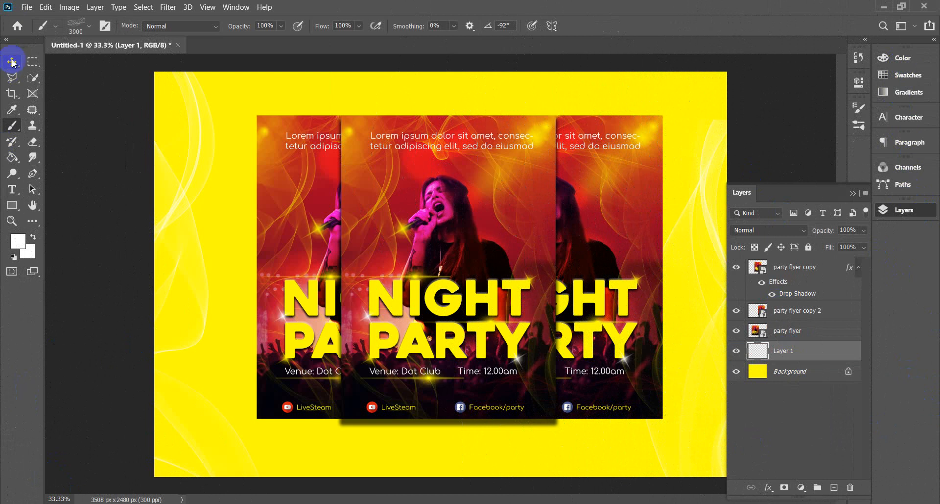
Switch to the soft round brush and reduce its size to 400 px.
left_click(92, 26)
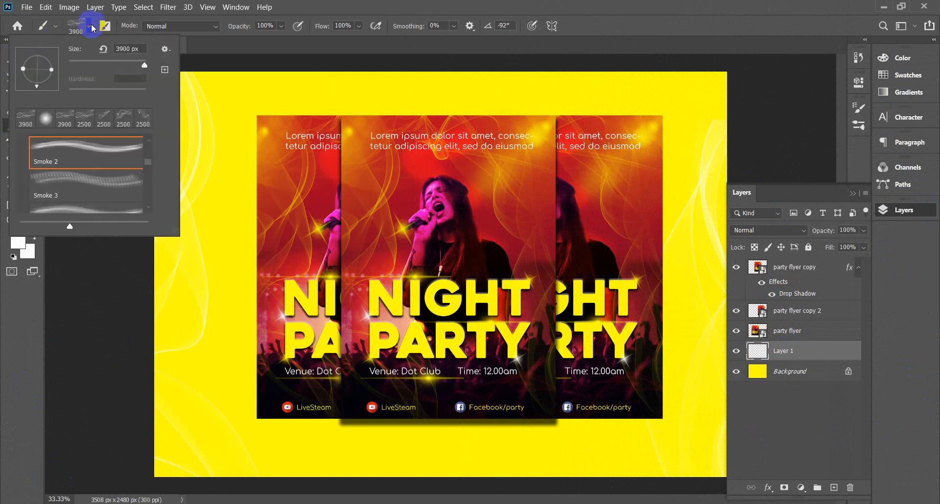
left_click(52, 121)
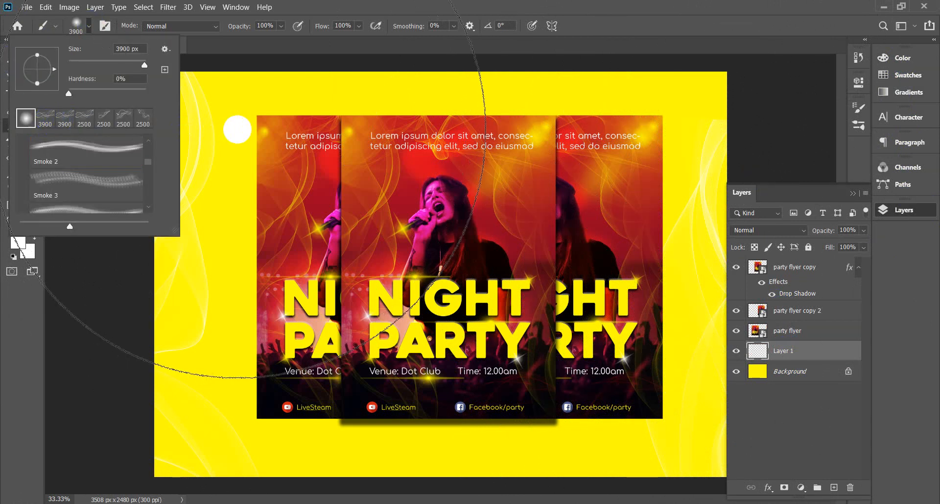
left_click(650, 43)
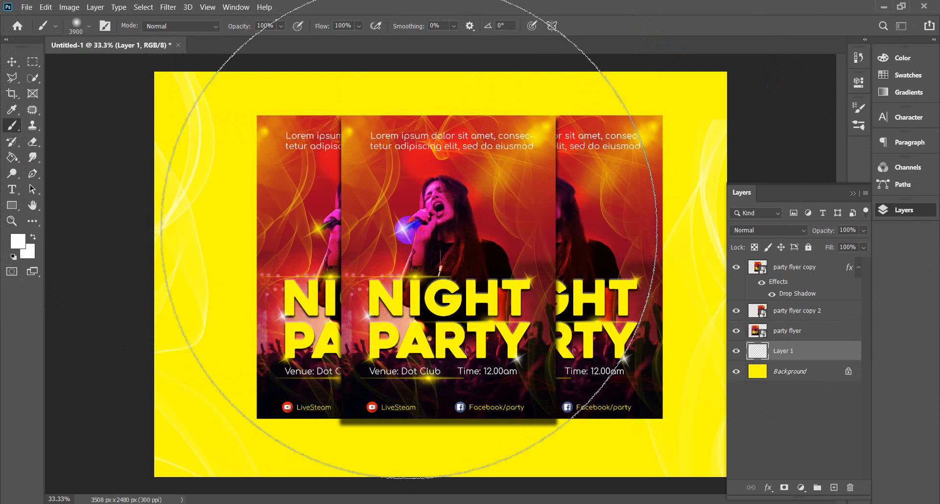
key("bracketleft")
key("bracketleft")
key("bracketleft")
key("bracketleft")
key("bracketleft")
key("bracketleft")
key("bracketleft")
key("bracketleft")
key("bracketleft")
key("bracketleft")
key("bracketleft")
key("bracketleft")
key("bracketleft")
key("bracketleft")
key("bracketleft")
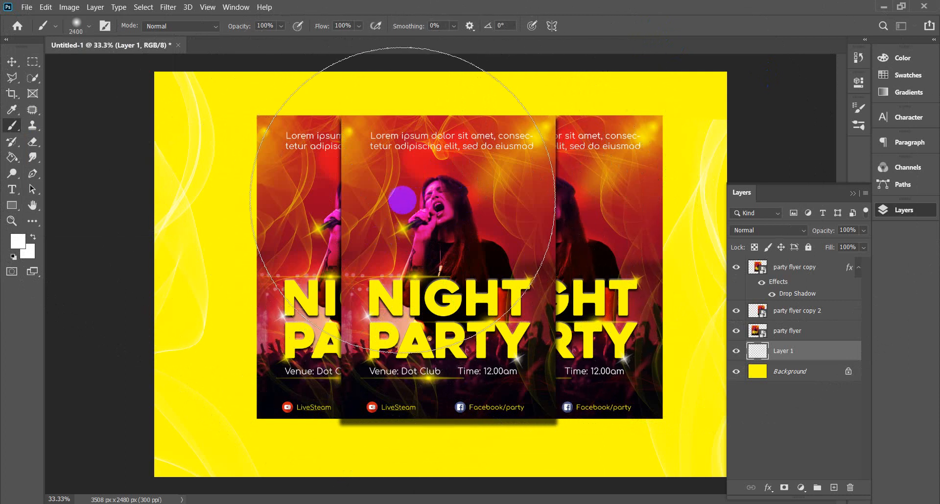
key("bracketleft")
key("bracketleft")
key("bracketleft")
key("bracketleft")
key("bracketleft")
key("bracketleft")
key("bracketleft")
key("bracketleft")
key("bracketleft")
key("bracketleft")
key("bracketleft")
key("bracketleft")
key("bracketleft")
key("bracketleft")
key("bracketleft")
key("bracketleft")
key("bracketleft")
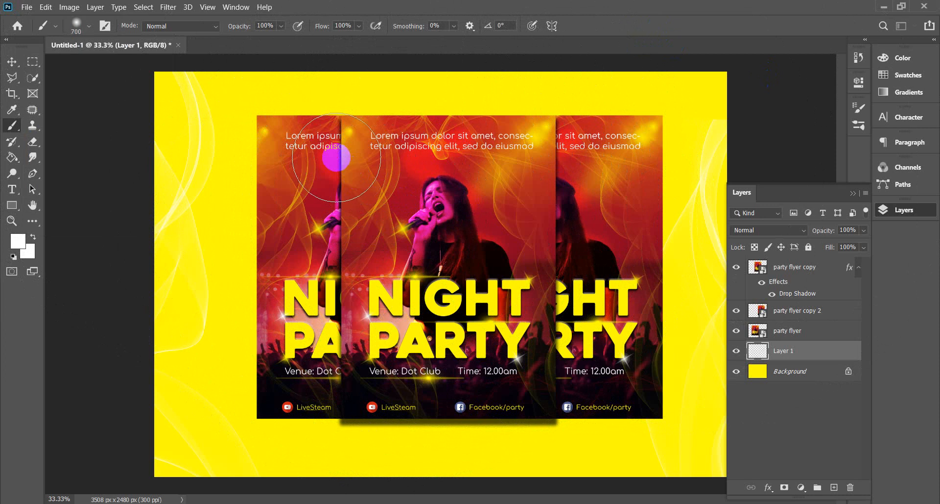
key("bracketleft")
key("bracketleft")
key("bracketleft")
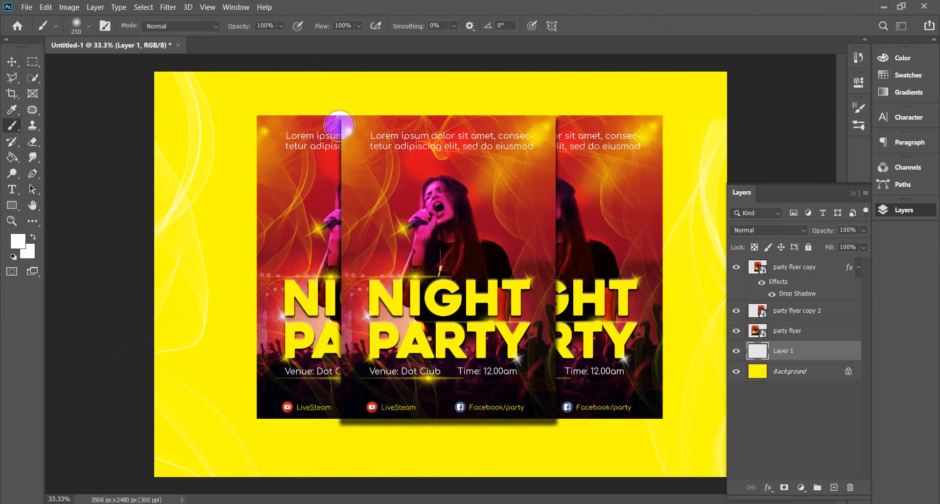
key("bracketright")
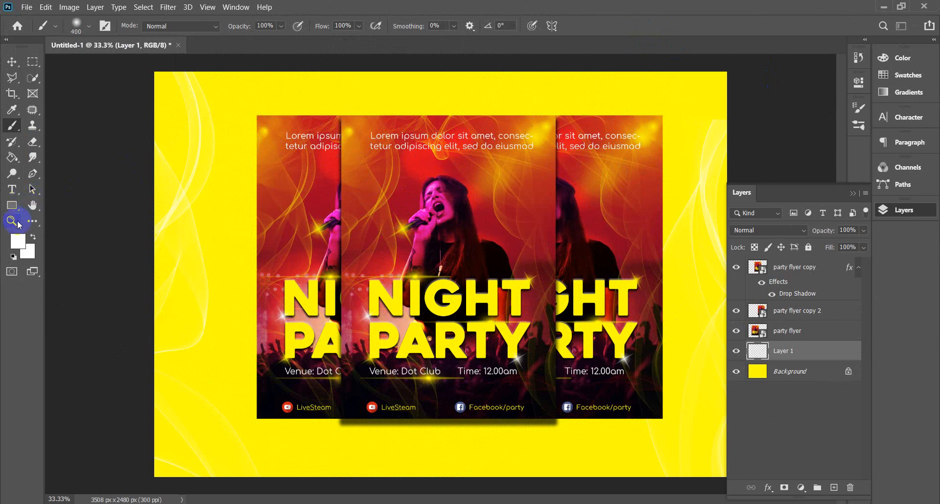
Set the foreground color to #333333, undo a test stroke on Layer 1, and add a new layer above party flyer copy 2.
left_click(17, 241)
left_click_drag(634, 347, 605, 338)
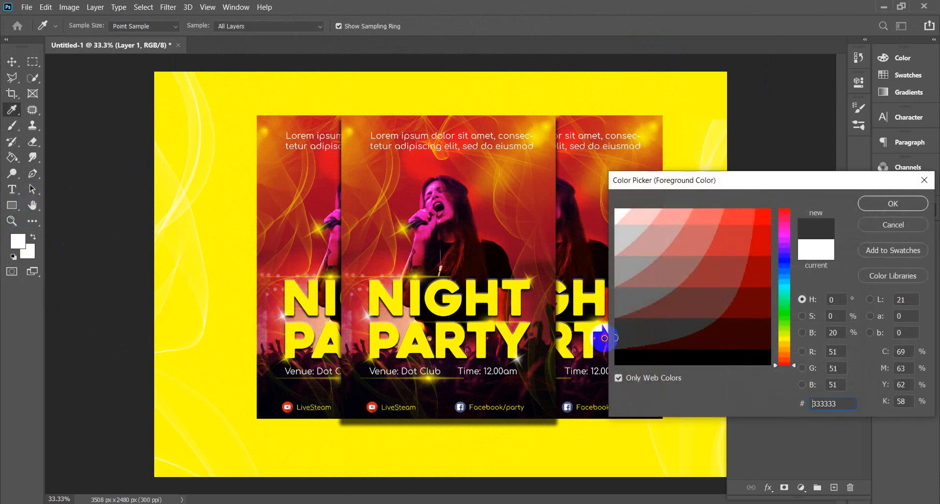
left_click(891, 205)
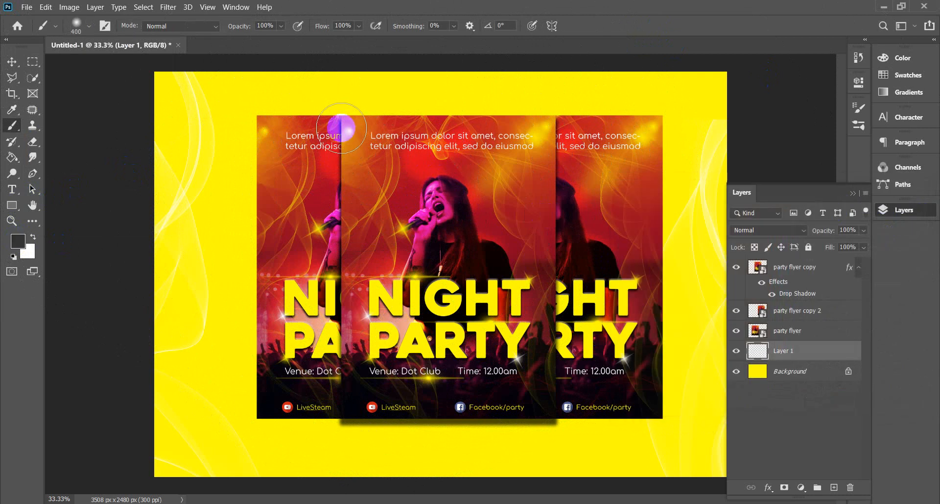
left_click_drag(342, 124, 337, 425)
key("ctrl+z")
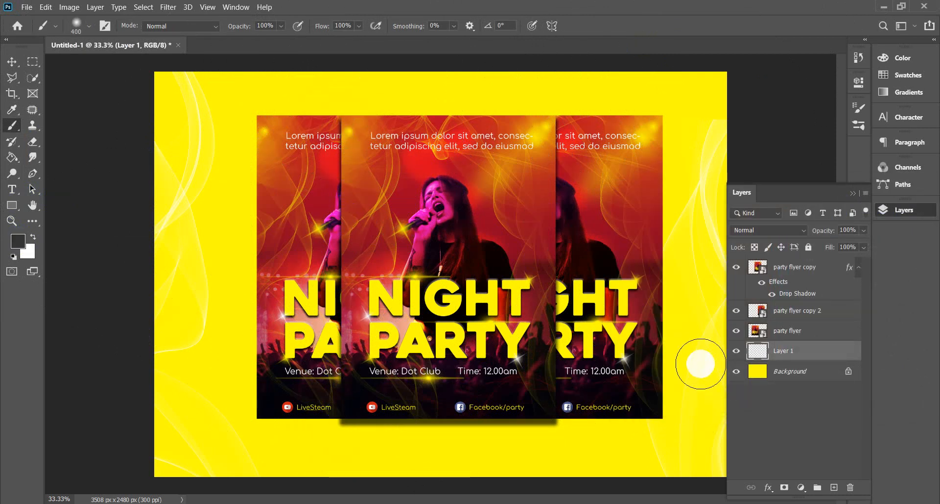
left_click(793, 309)
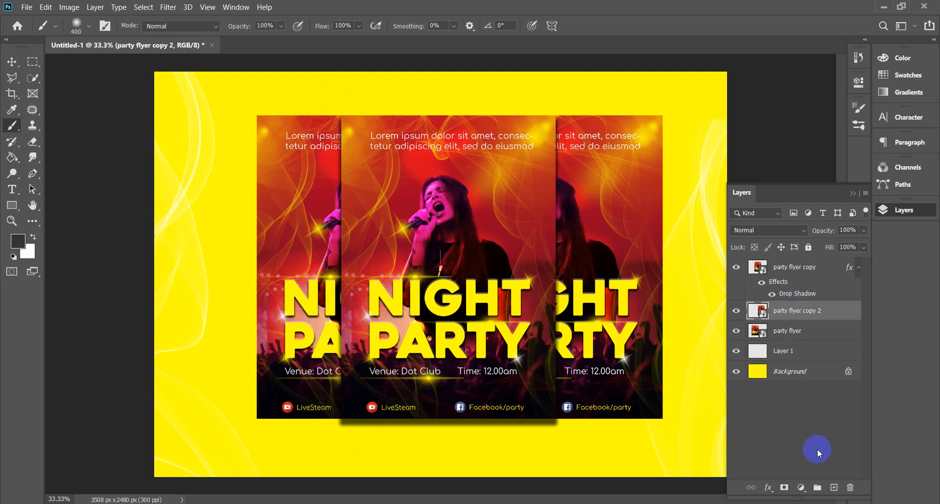
left_click(834, 487)
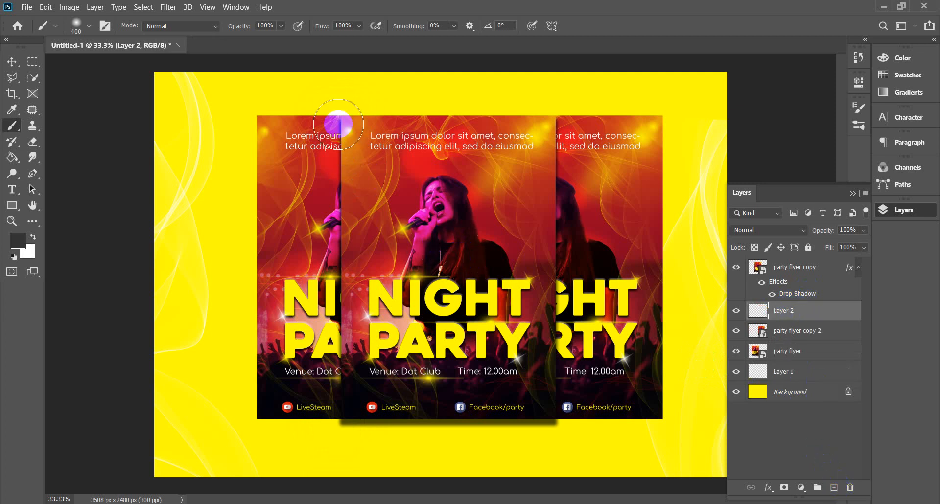
Try soft dark shadow strokes down both side edges of the middle flyer, undoing each attempt.
mouse_move(338, 124)
left_mouse_down()
mouse_move(325, 392)
mouse_move(310, 463)
left_mouse_up()
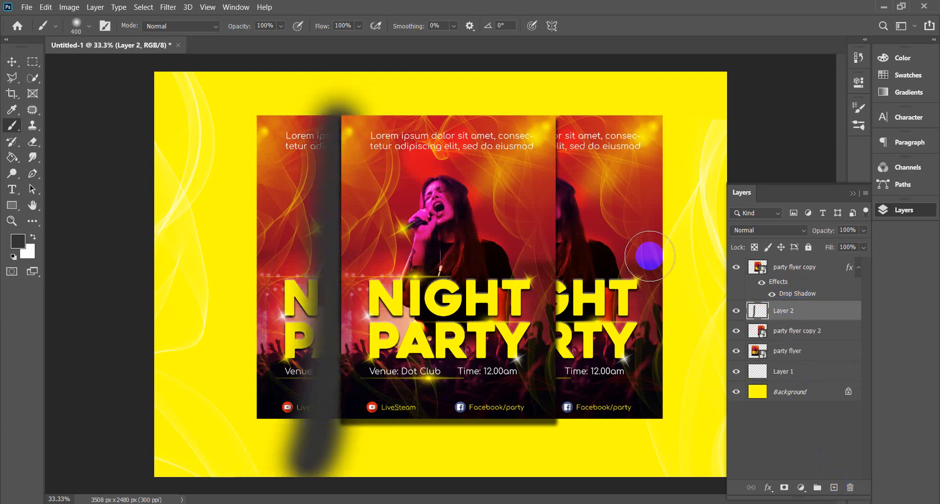
key("ctrl+z")
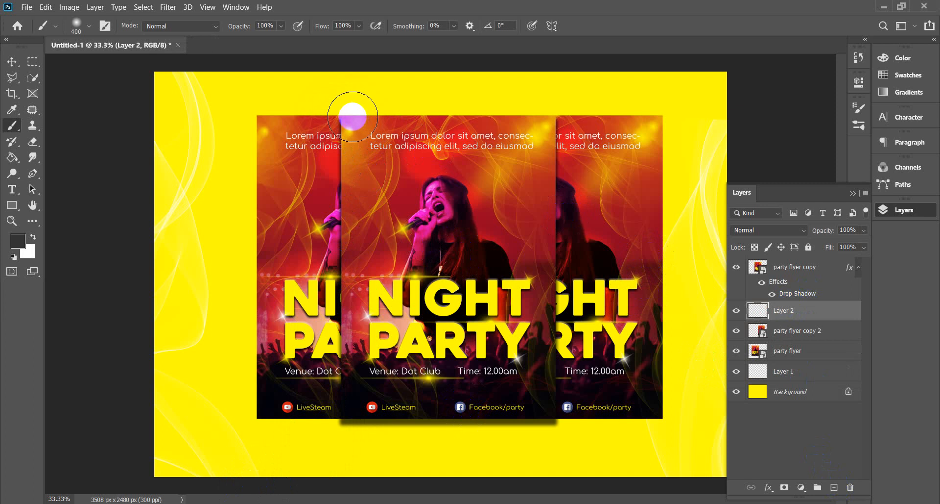
left_click_drag(353, 117, 352, 460)
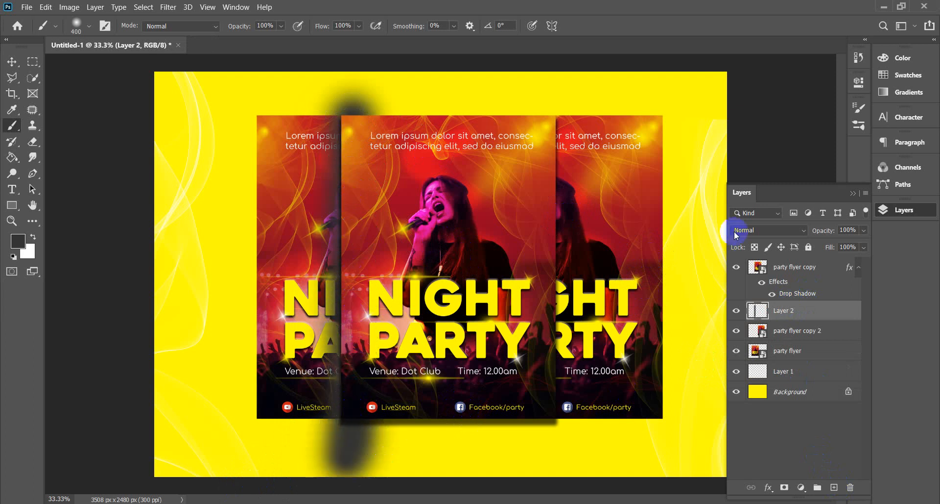
mouse_move(563, 110)
left_mouse_down()
mouse_move(557, 129)
mouse_move(560, 410)
left_mouse_up()
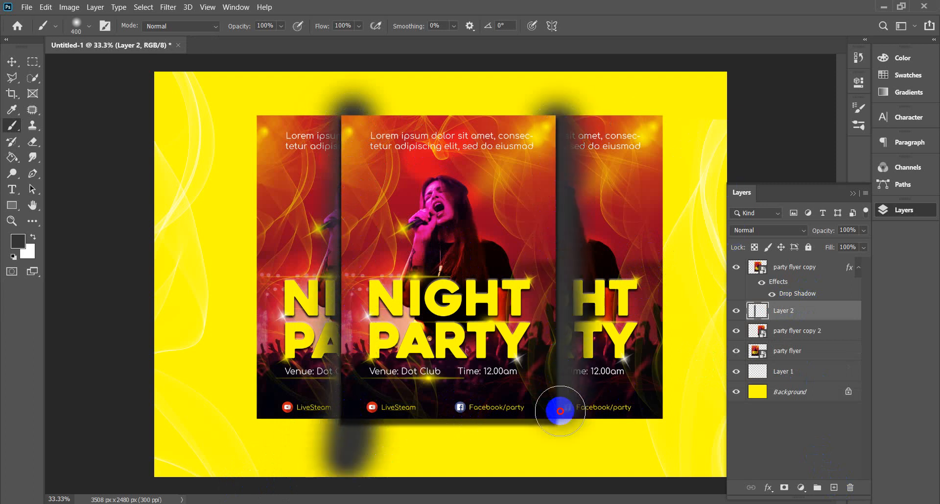
key("ctrl+z")
key("ctrl+z")
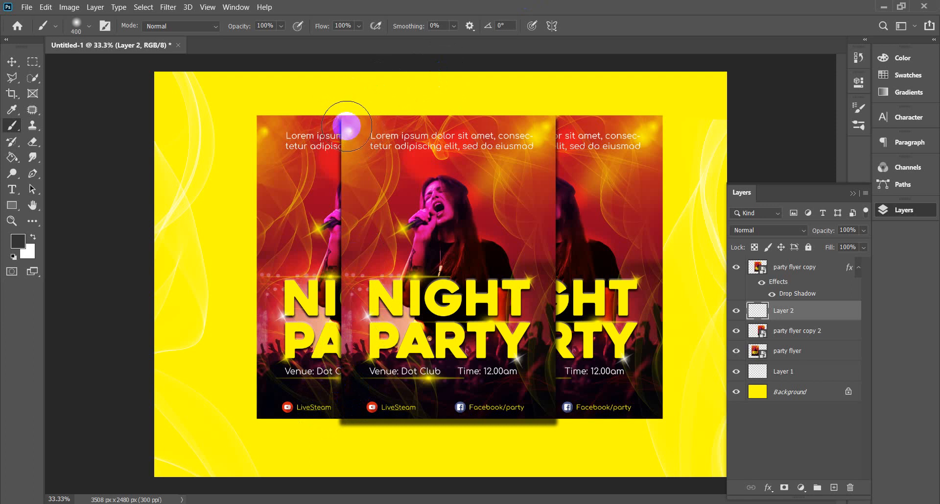
Paint soft dark shadows along the middle flyer's sides and across the three flyers' lower edges, and set Layer 2's blend mode to Lighten.
mouse_move(344, 124)
left_mouse_down()
mouse_move(350, 370)
mouse_move(344, 437)
left_mouse_up()
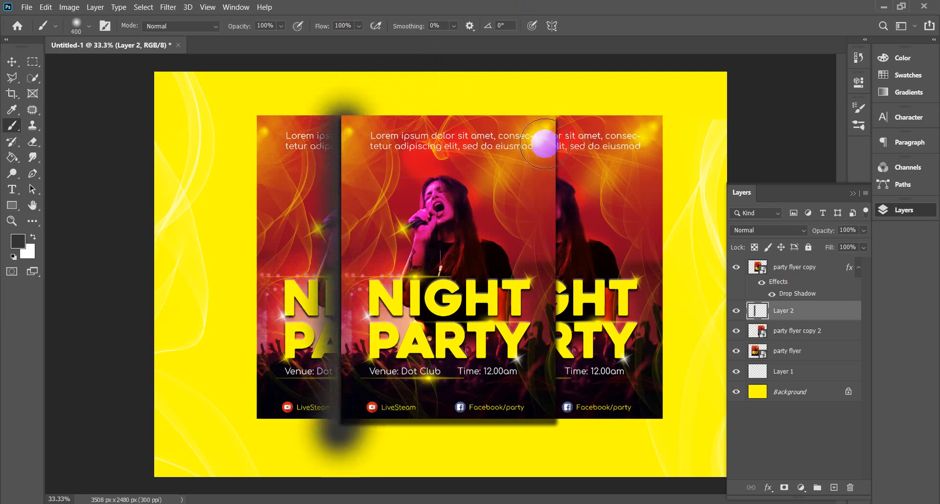
left_click_drag(549, 120, 533, 426)
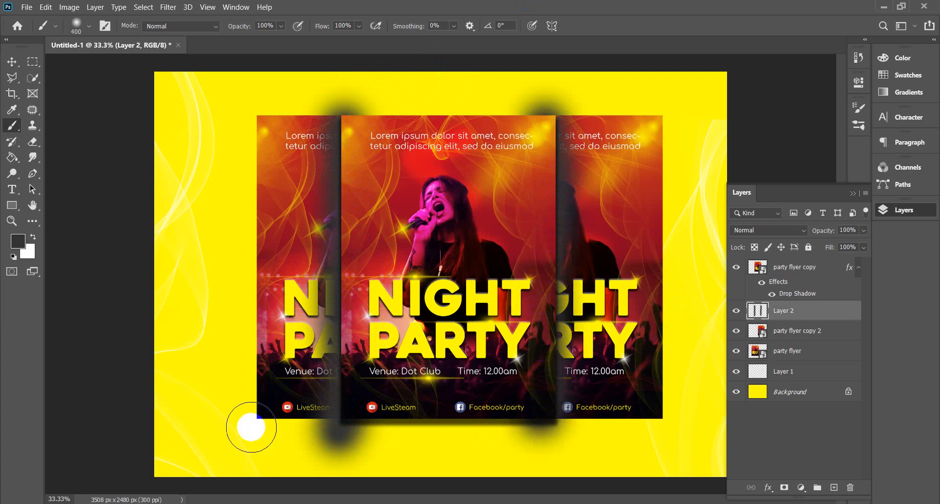
mouse_move(247, 421)
left_mouse_down()
mouse_move(651, 416)
mouse_move(621, 430)
mouse_move(387, 445)
mouse_move(2, 437)
left_mouse_up()
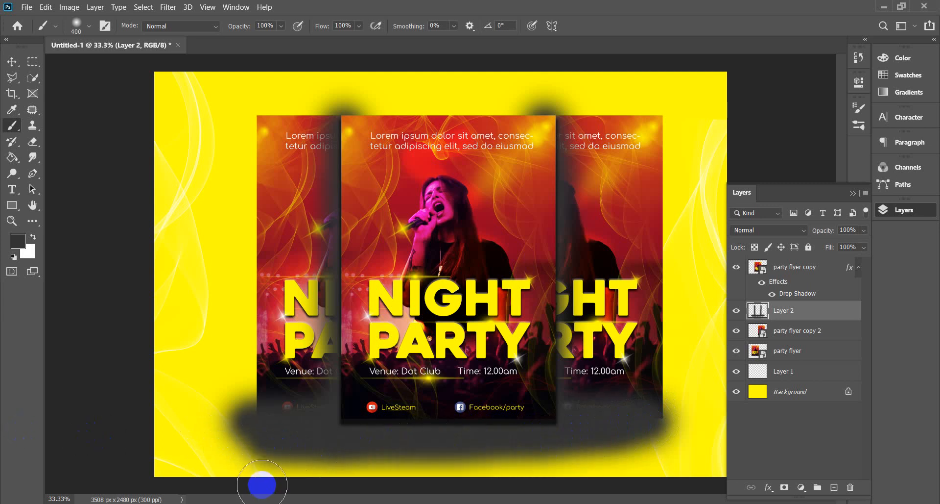
key("ctrl+z")
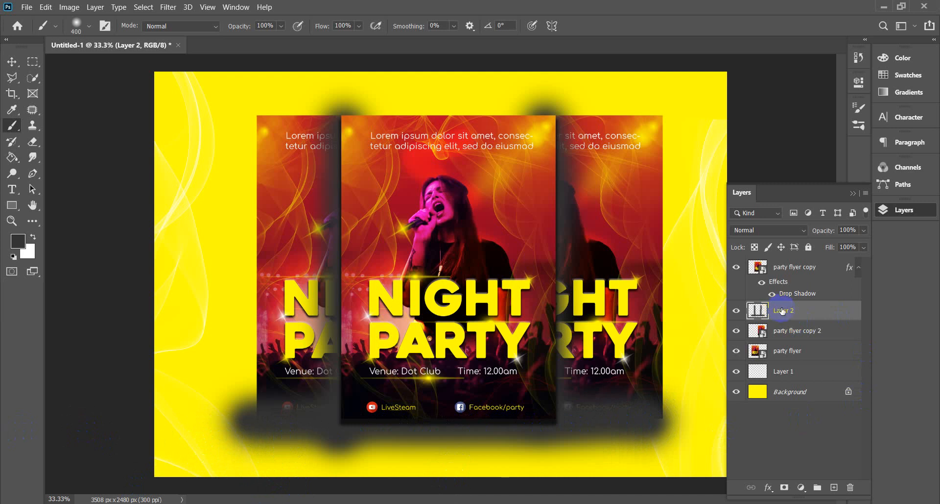
left_click(804, 230)
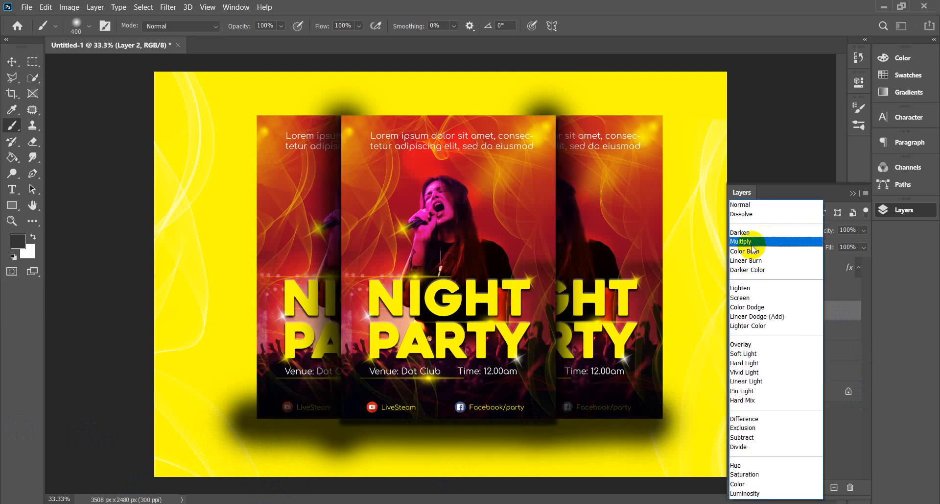
left_click(748, 291)
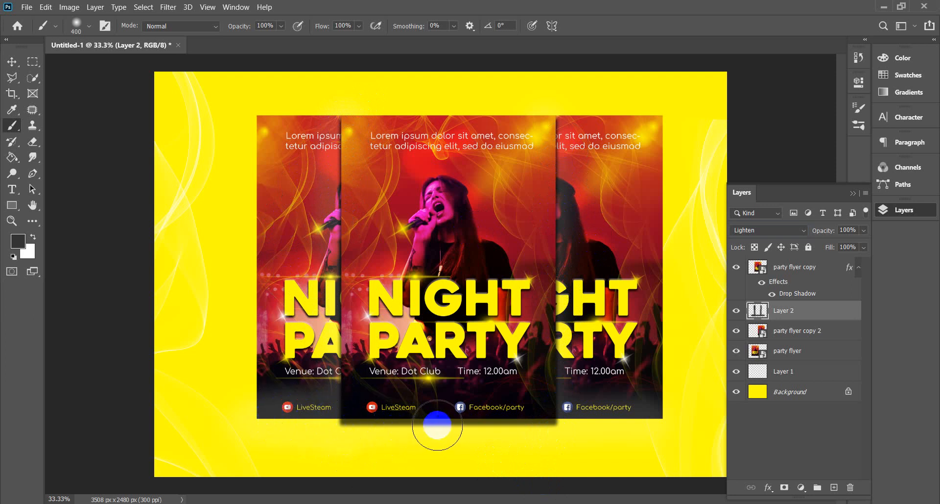
Reduce the Eraser to 500 px and erase the excess painted shadow on Layer 2 over the side flyers' lower areas.
left_click(34, 143)
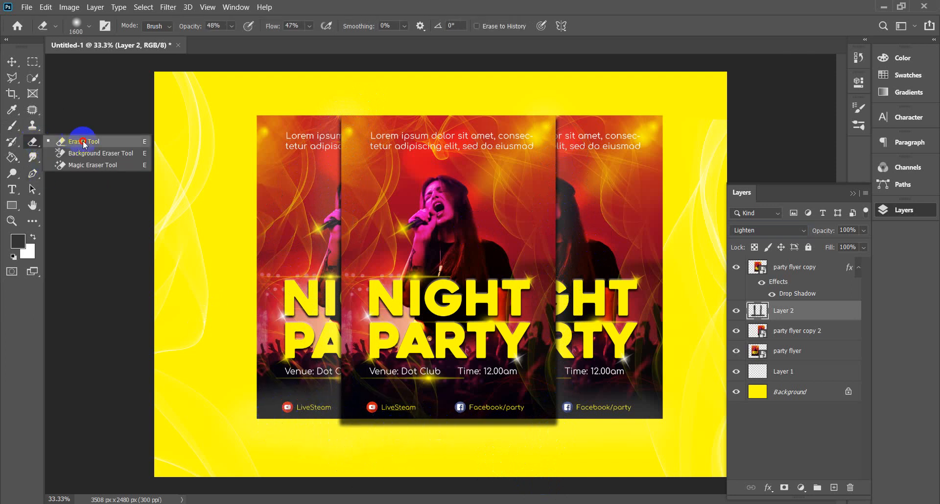
left_click(73, 141)
key("bracketleft")
key("bracketleft")
key("bracketleft")
key("bracketleft")
key("bracketleft")
key("bracketleft")
key("bracketleft")
key("bracketleft")
key("bracketleft")
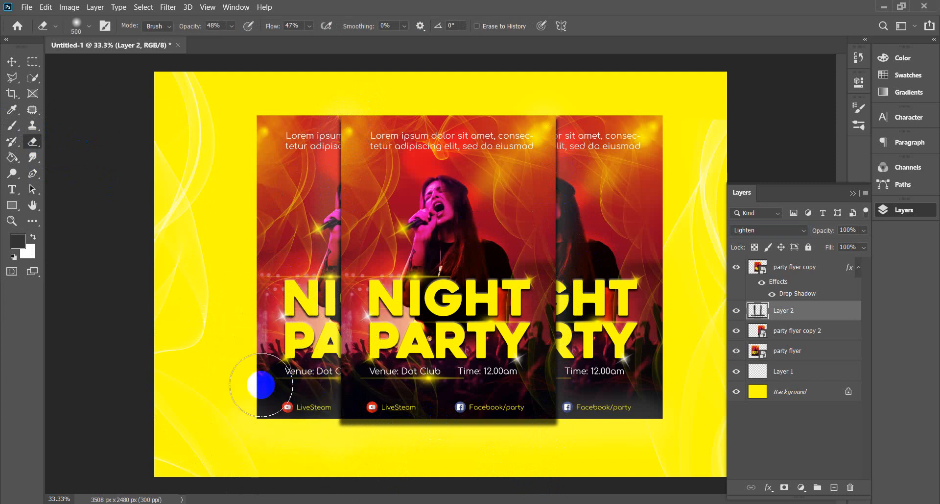
left_click(601, 396)
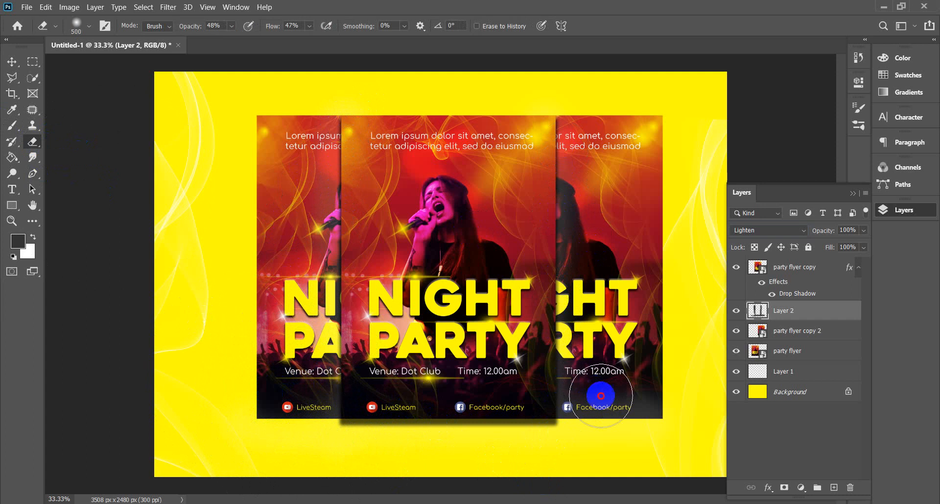
mouse_move(601, 395)
left_mouse_down()
mouse_move(645, 394)
mouse_move(610, 385)
mouse_move(575, 393)
mouse_move(593, 358)
mouse_move(600, 395)
mouse_move(592, 353)
mouse_move(583, 382)
mouse_move(593, 350)
mouse_move(591, 389)
mouse_move(643, 400)
mouse_move(603, 392)
left_mouse_up()
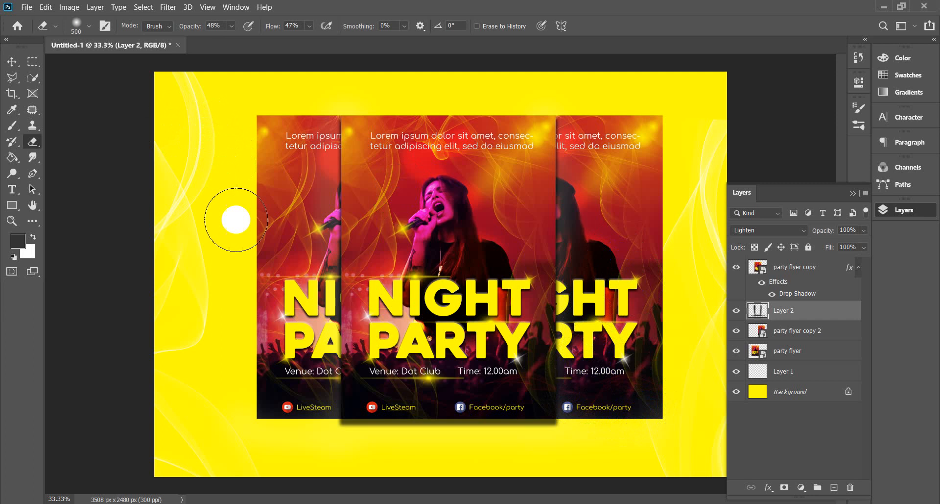
Select the three flyer layers together with Layer 2 and scale them proportionally to about 84%.
left_click(12, 62)
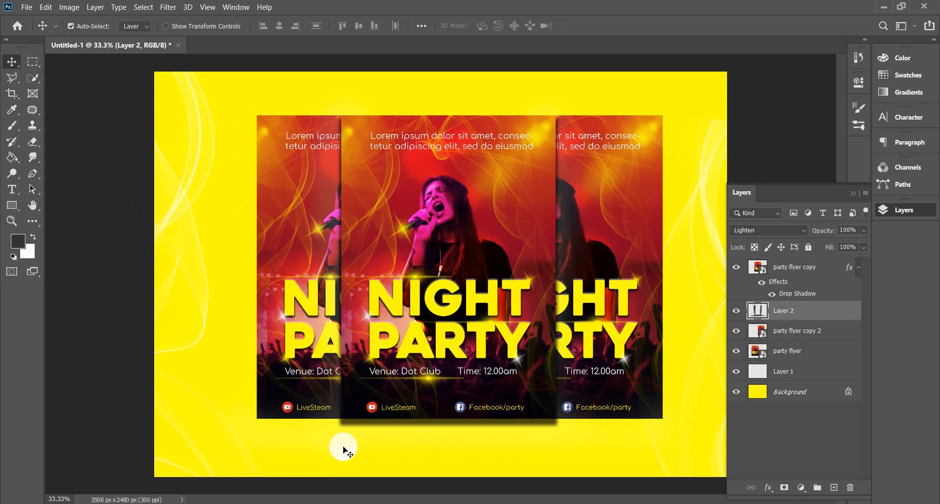
left_click(774, 269)
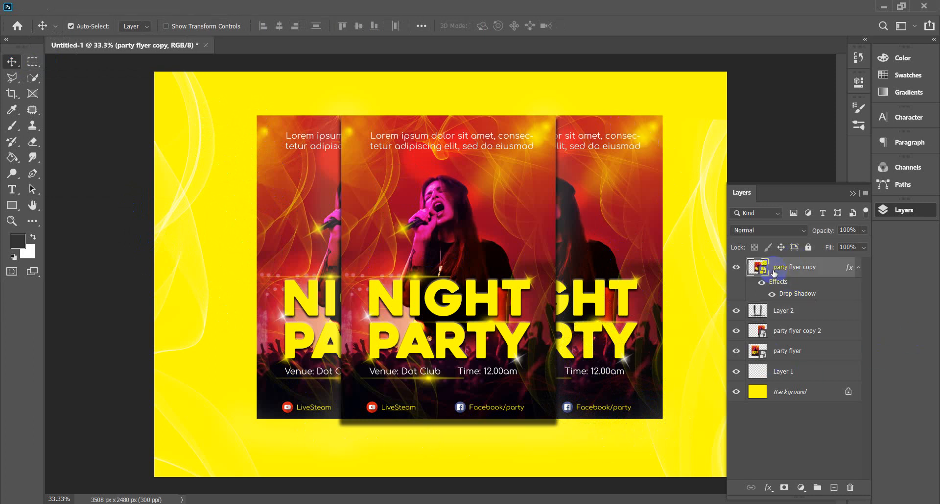
left_click(794, 352, "shift")
key("ctrl+t")
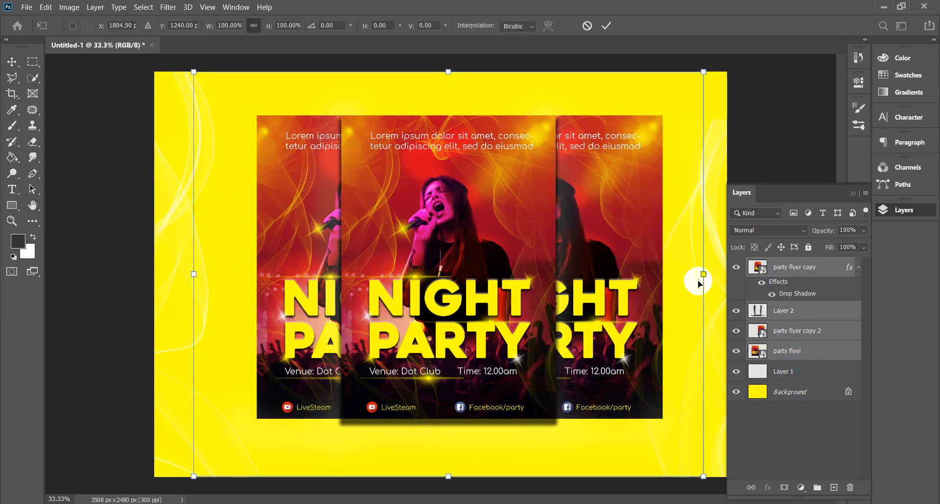
left_click_drag(703, 274, 648, 274)
left_click_drag(194, 274, 219, 273)
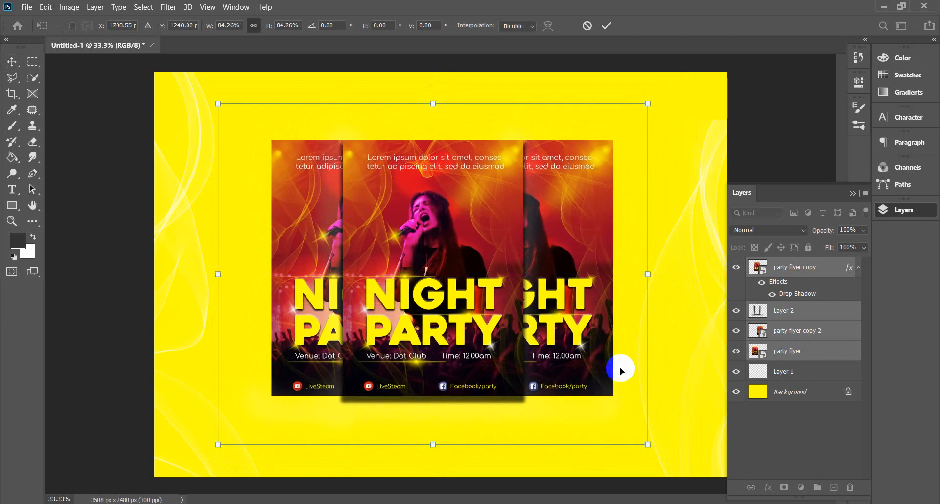
key("Return")
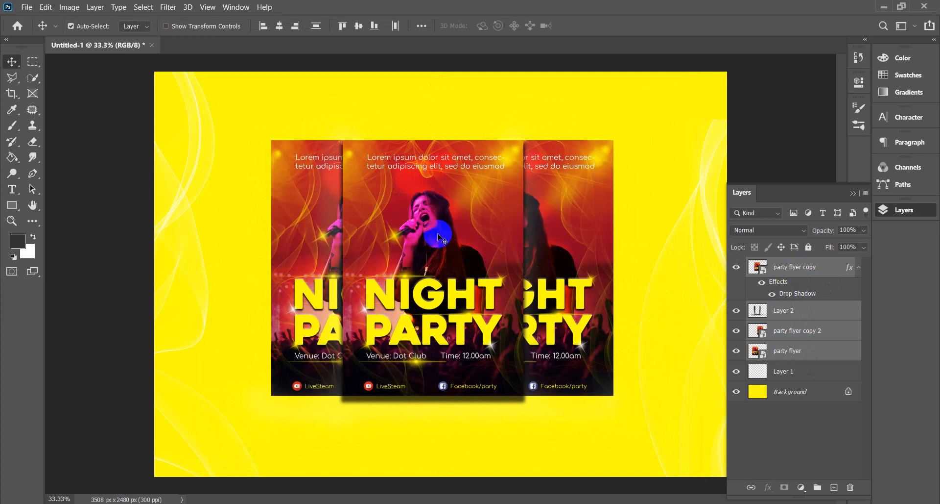
Move the selected flyers and shadow layer straight up to Y 1165 px.
key("ctrl+t")
key("shift+Up")
key("shift+Up")
key("shift+Up")
key("shift+Up")
key("shift+Up")
key("Up")
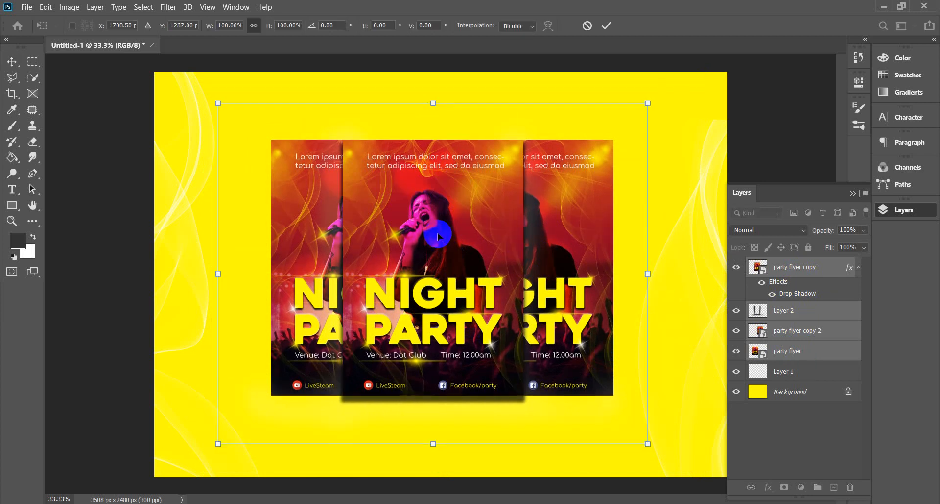
key("shift+Up")
key("shift+Up")
key("Up")
key("Up")
key("Up")
key("Up")
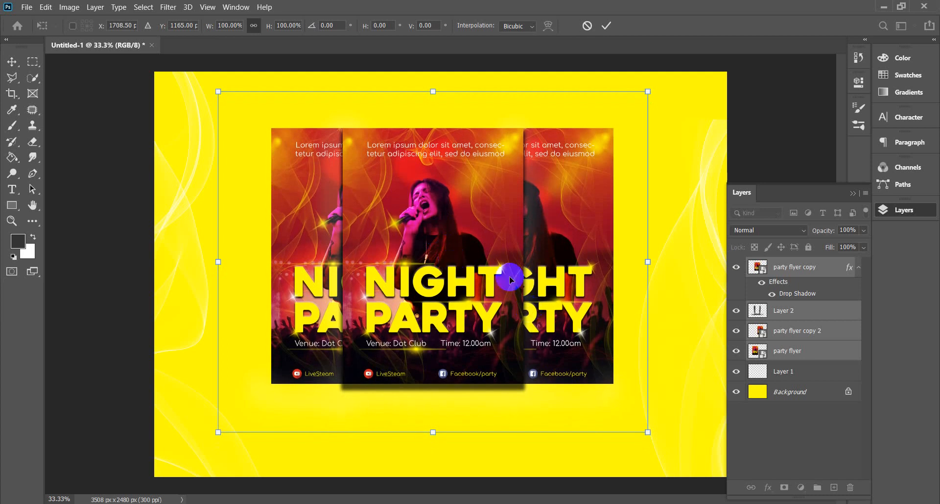
left_click(606, 25)
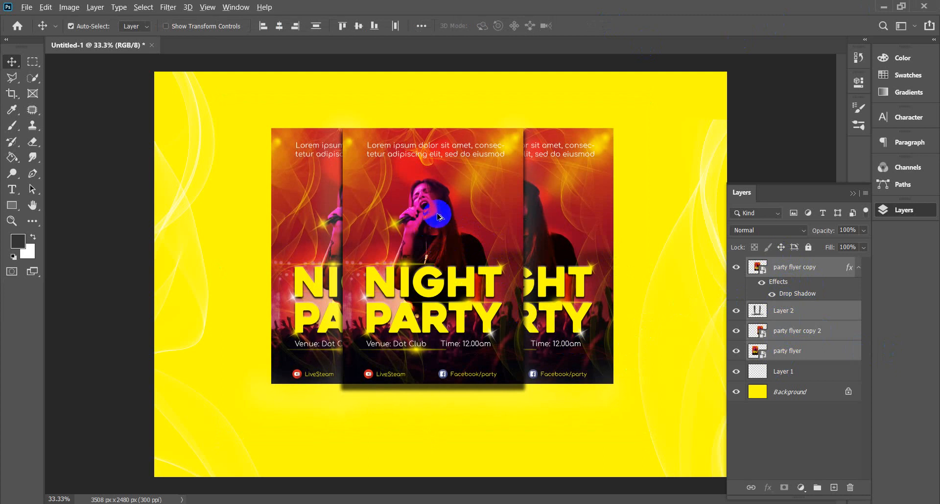
Duplicate the flyer group straight below the original, merge the copies into one layer, and toggle its visibility to check it.
left_click_drag(437, 215, 440, 465)
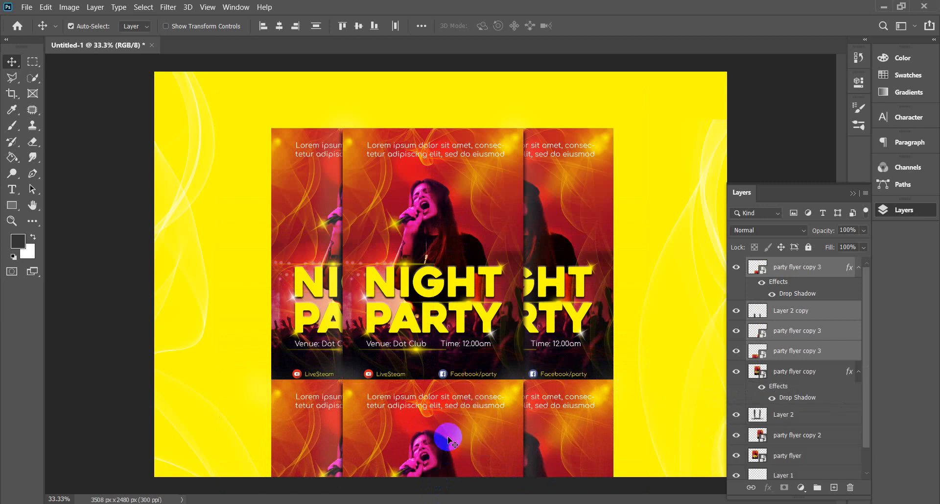
key("ctrl")
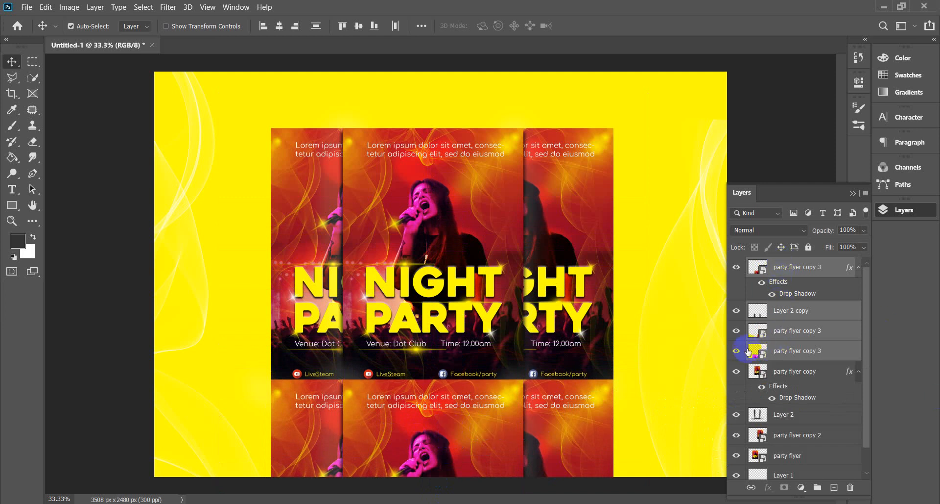
key("ctrl+e")
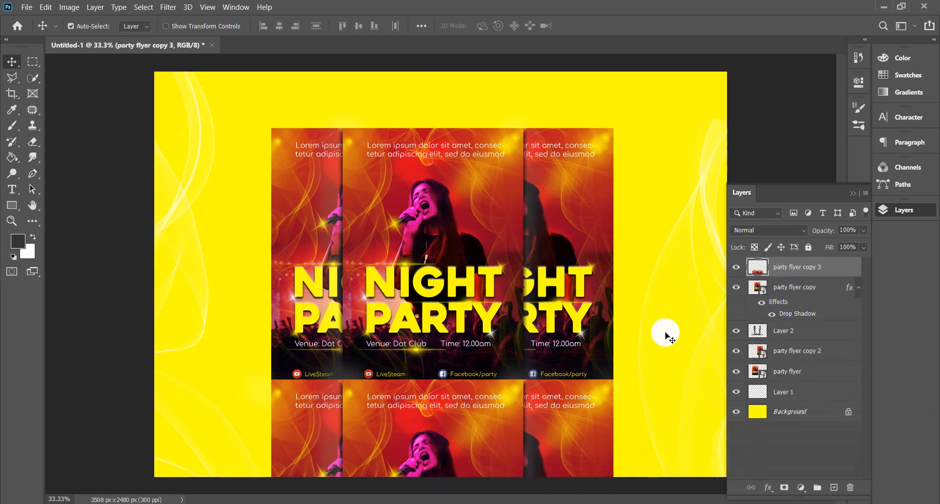
left_click(737, 267)
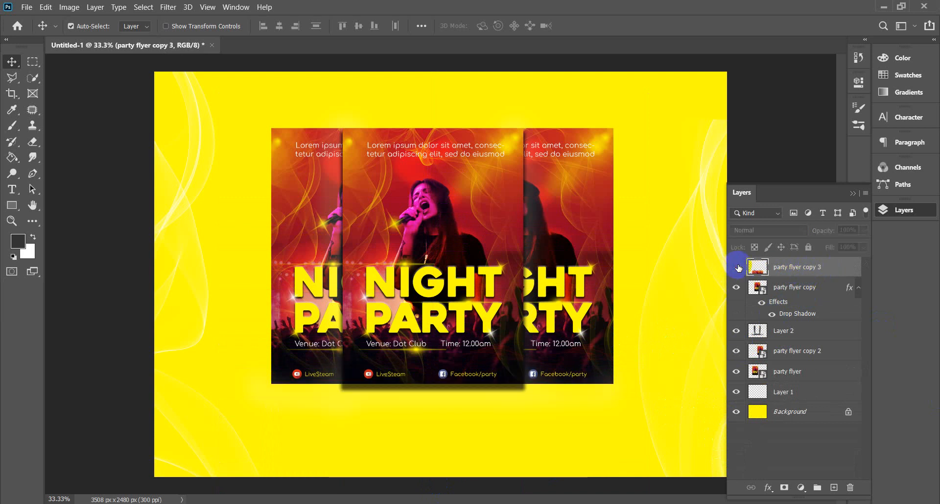
left_click(737, 267)
left_click(737, 267)
left_click(737, 267)
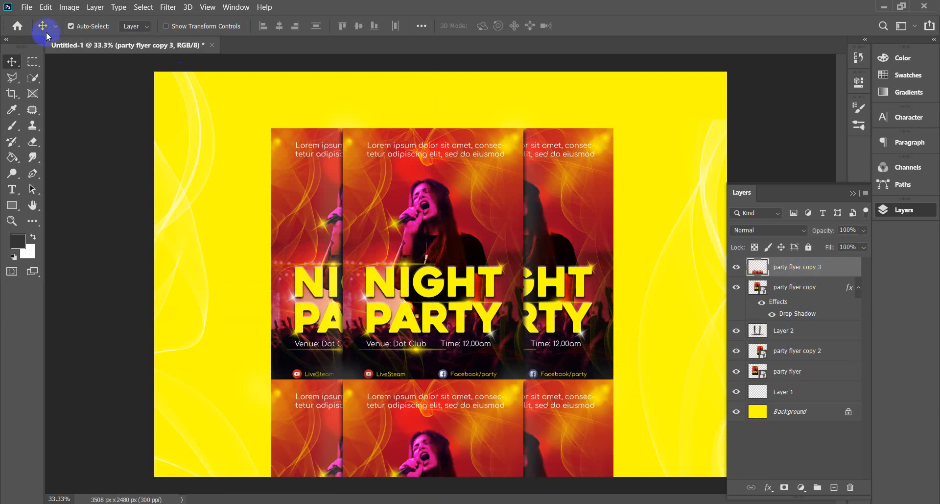
Flip the merged flyer copy vertically and move it down, leaving a gap beneath the original flyers.
left_click(46, 7)
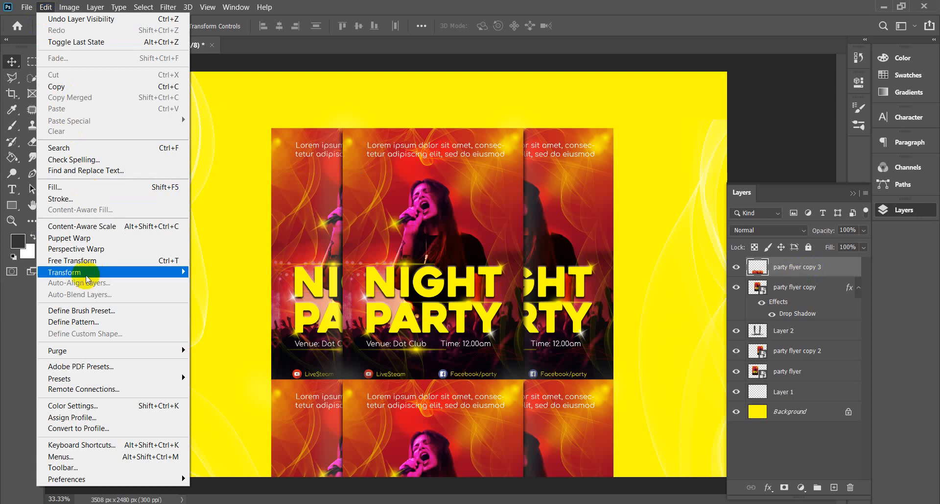
mouse_move(108, 272)
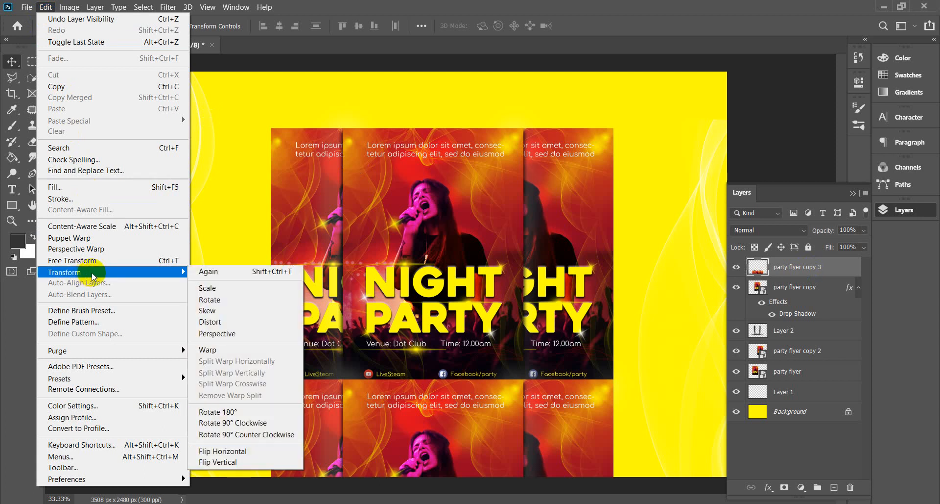
left_click(235, 462)
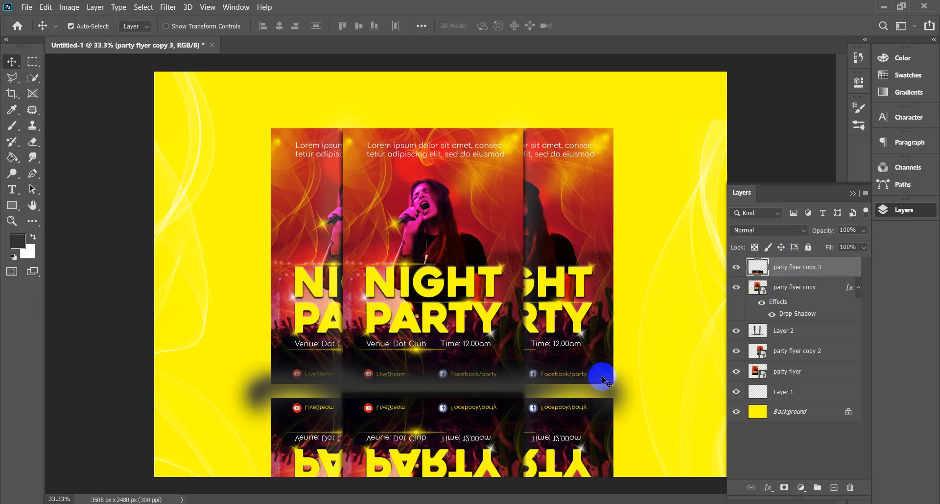
key("ctrl+minus")
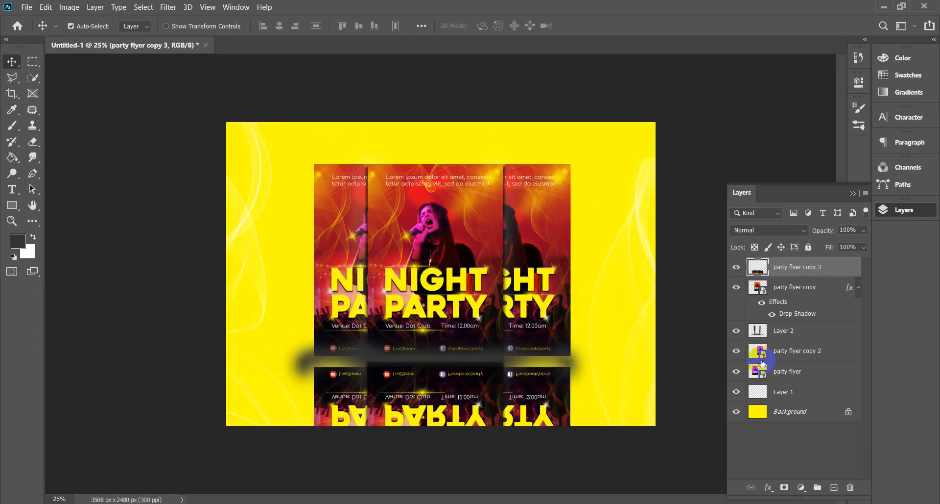
left_click_drag(444, 409, 441, 435)
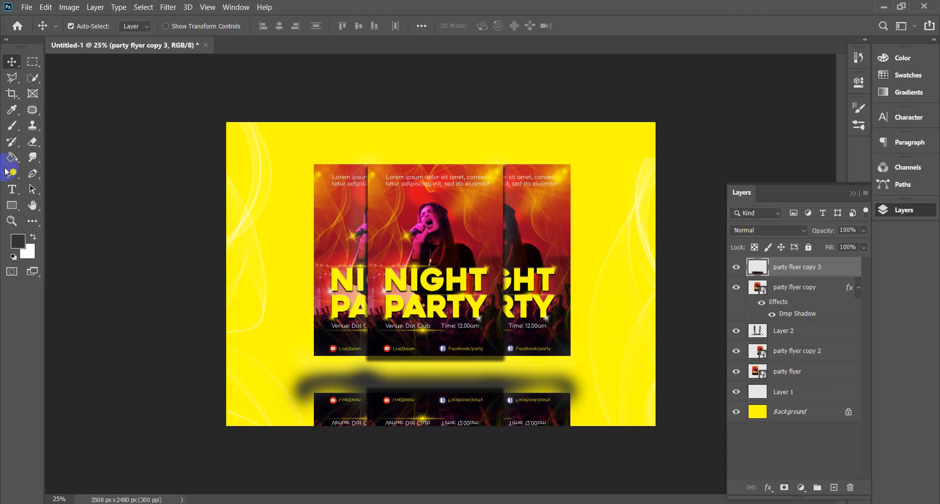
Erase the dark shadow smudges above and beside the flipped copy with a soft 250 px Eraser.
right_click(30, 143)
left_click(66, 140)
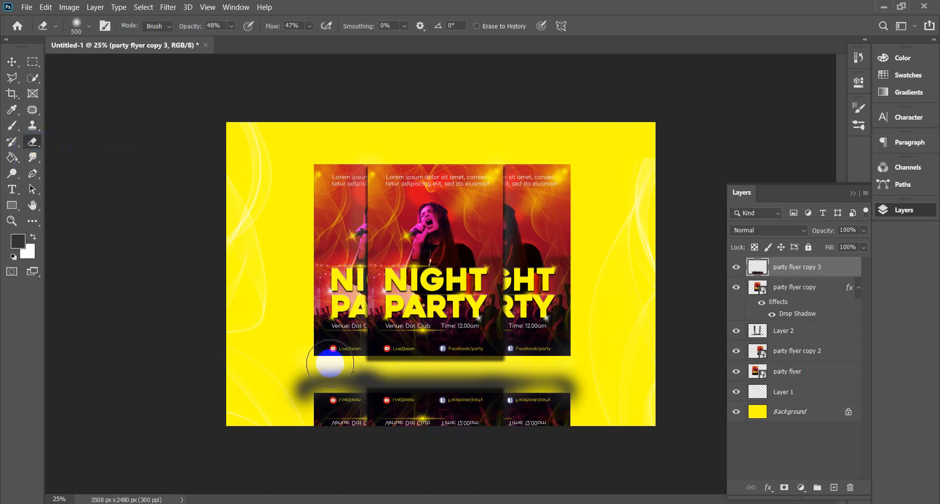
key("bracketleft")
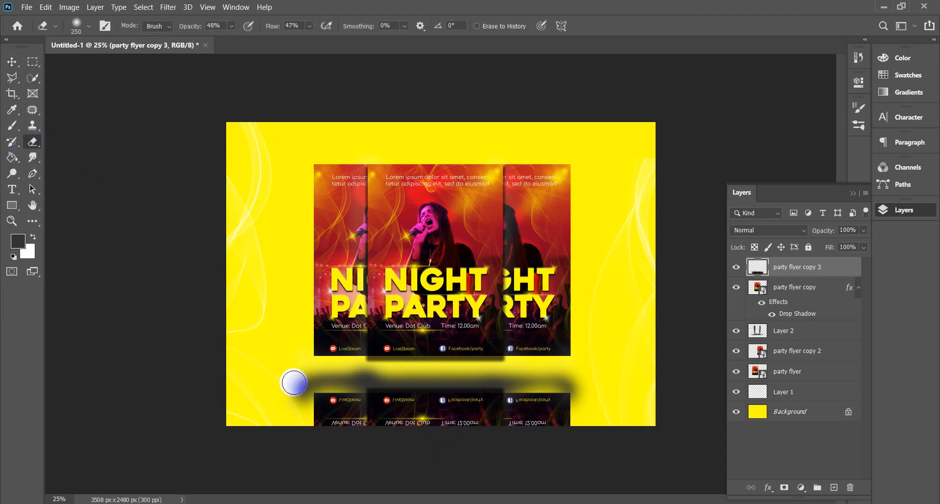
mouse_move(291, 397)
left_mouse_down()
mouse_move(348, 379)
mouse_move(339, 377)
mouse_move(422, 377)
mouse_move(311, 379)
mouse_move(348, 377)
mouse_move(318, 372)
mouse_move(389, 378)
mouse_move(342, 383)
mouse_move(581, 384)
mouse_move(566, 381)
mouse_move(583, 408)
mouse_move(563, 387)
mouse_move(384, 372)
mouse_move(473, 376)
mouse_move(342, 381)
mouse_move(534, 384)
mouse_move(327, 378)
mouse_move(289, 393)
mouse_move(308, 370)
mouse_move(301, 408)
mouse_move(290, 391)
left_mouse_up()
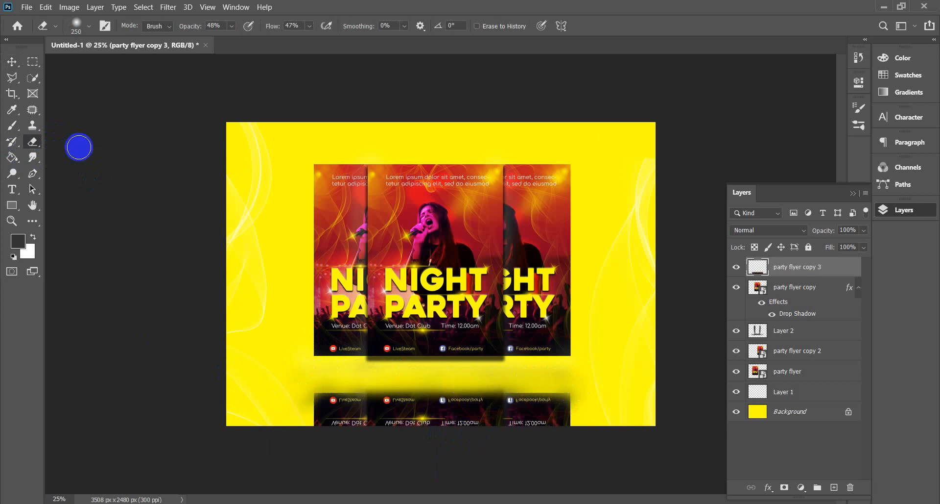
Place the party flyer copy 3 layer just above Layer 1 and move the reflection up to meet the flyers' lower edges.
left_click(11, 62)
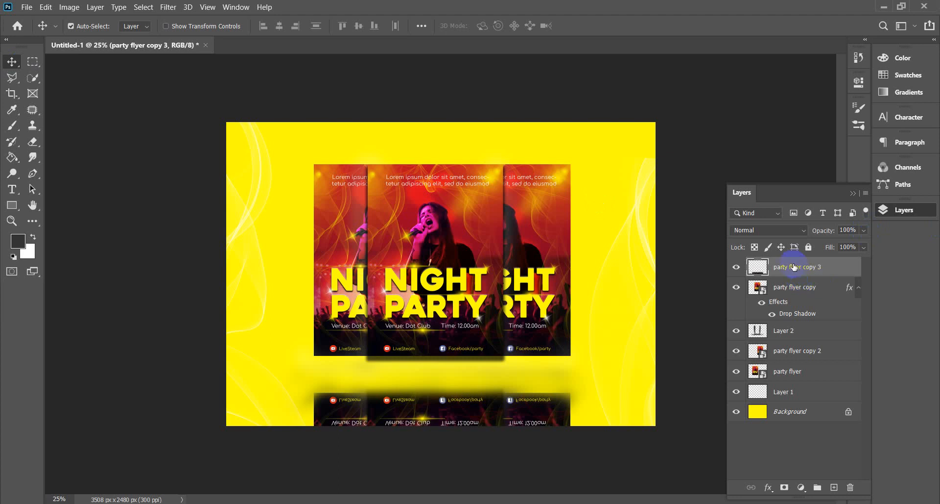
left_click_drag(795, 266, 804, 381)
left_click(467, 412)
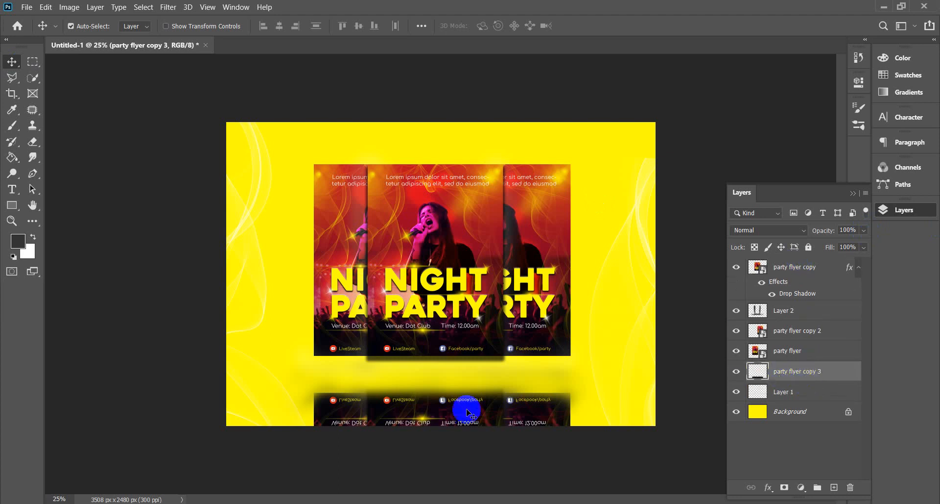
left_click_drag(468, 413, 463, 374)
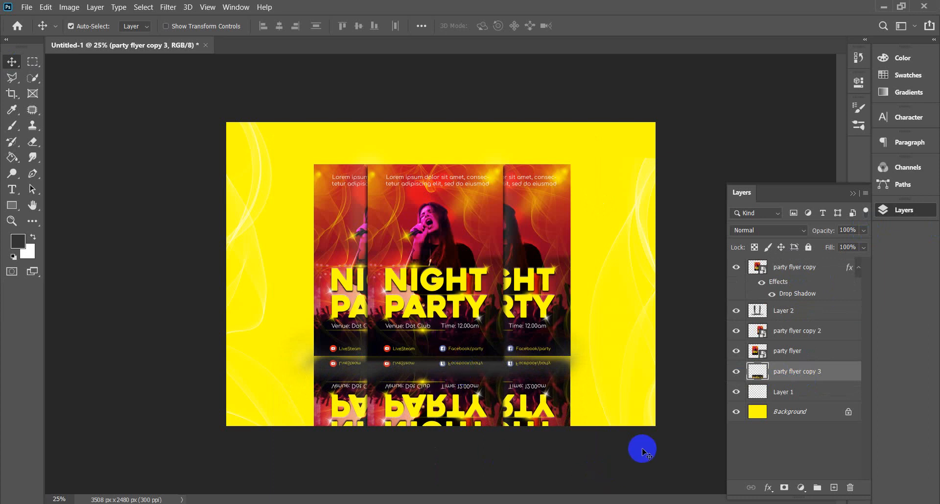
Add a layer mask to party flyer copy 3 and set the Gradient tool to the basic black-to-white preset.
left_click(784, 487)
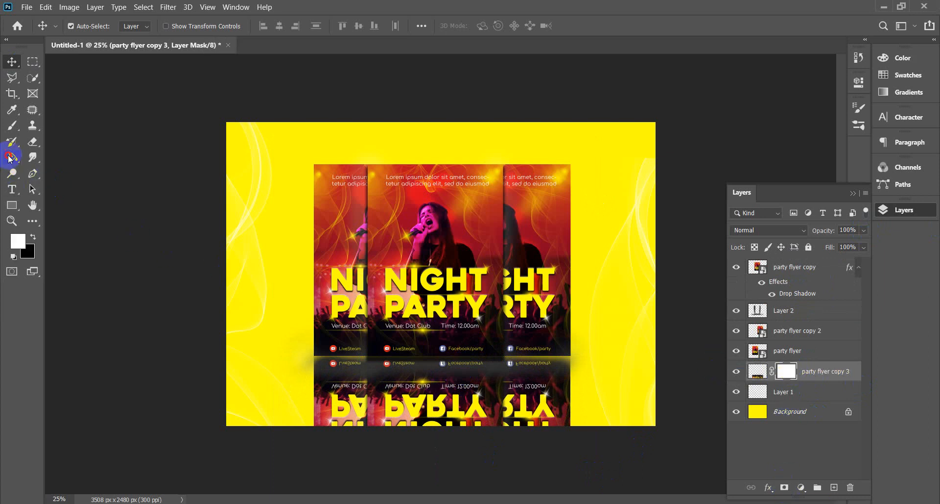
left_click_drag(12, 157, 39, 170)
left_click(66, 156)
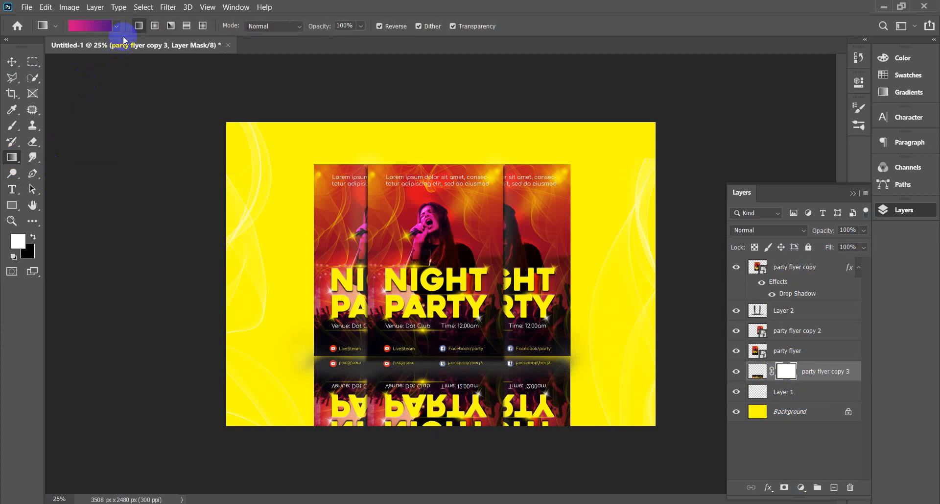
left_click(116, 26)
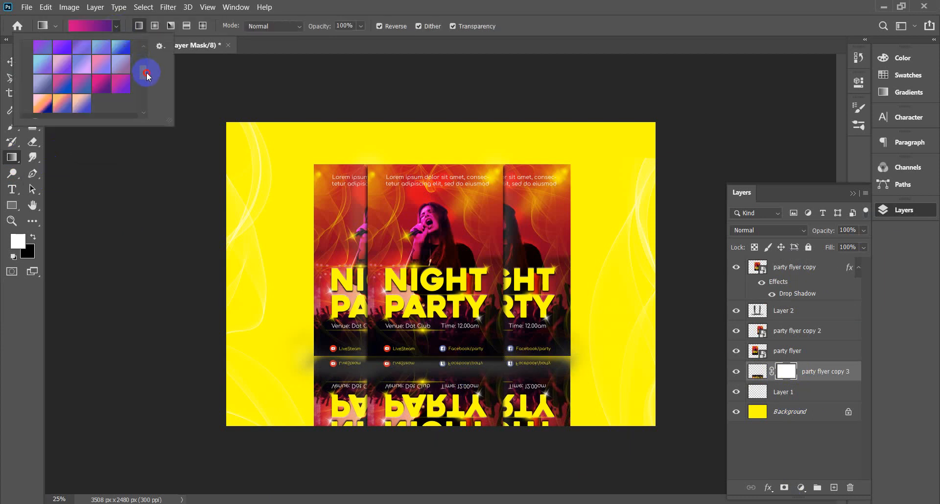
left_click_drag(145, 67, 146, 57)
left_click(27, 46)
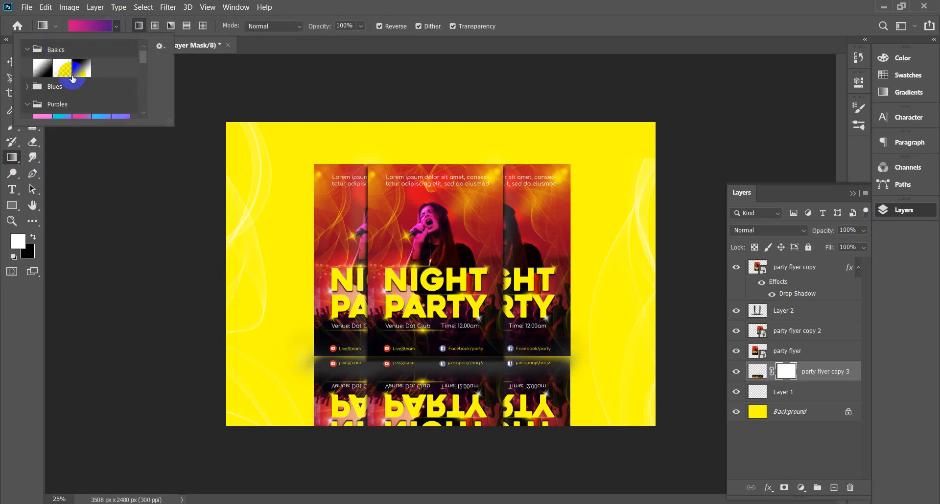
left_click(82, 68)
left_click(385, 7)
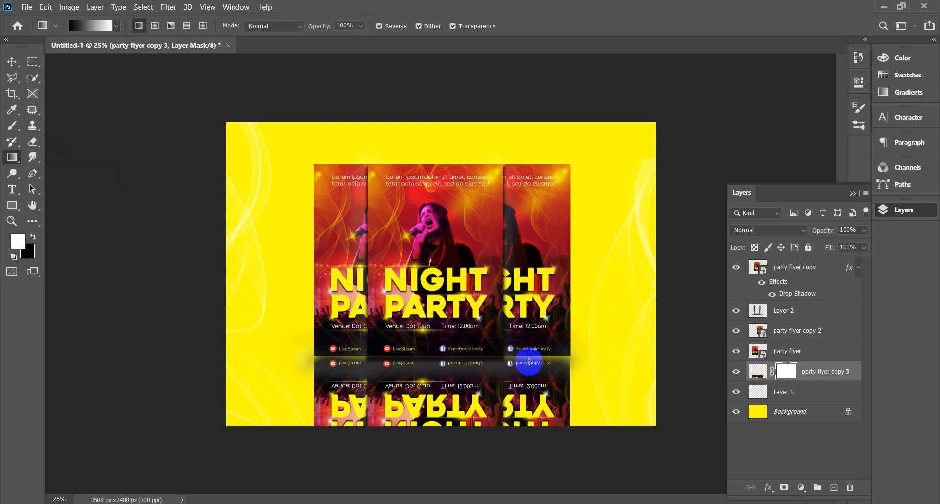
Try a top-to-bottom gradient fade on the reflection's mask, and undo it.
left_click_drag(442, 346, 436, 463)
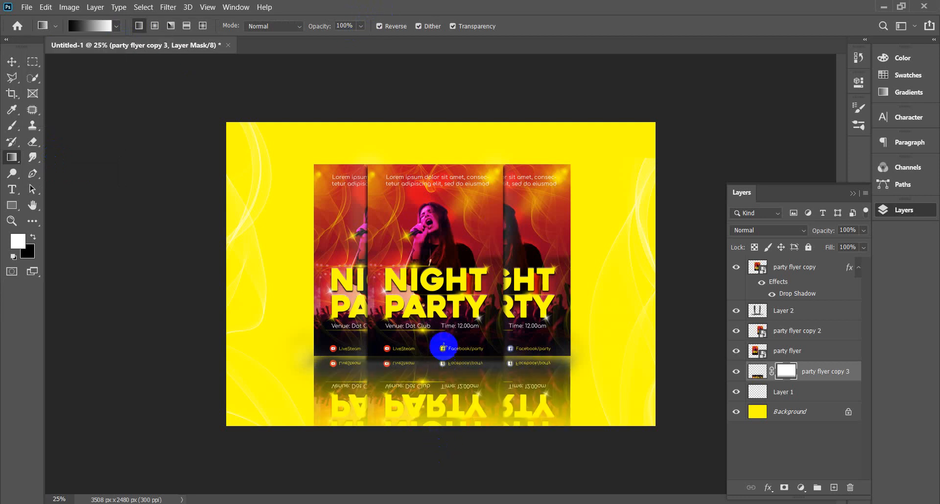
key("ctrl+z")
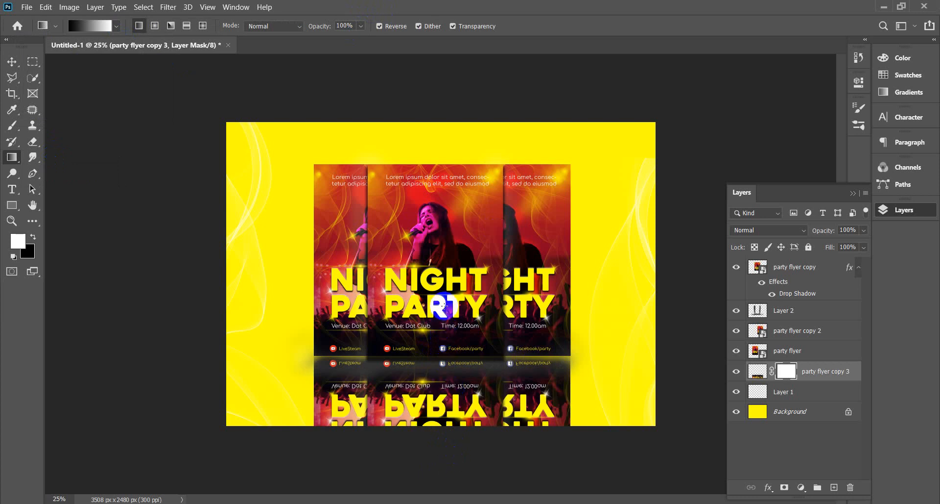
Fade the reflection toward the canvas bottom with a vertical gradient on the party flyer copy 3 mask, and deselect the layer.
left_click_drag(444, 306, 444, 428)
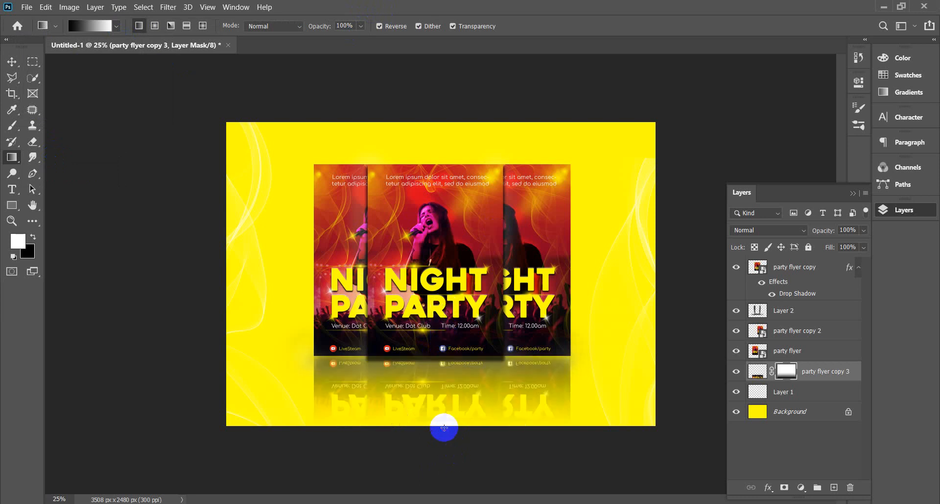
left_click(12, 61)
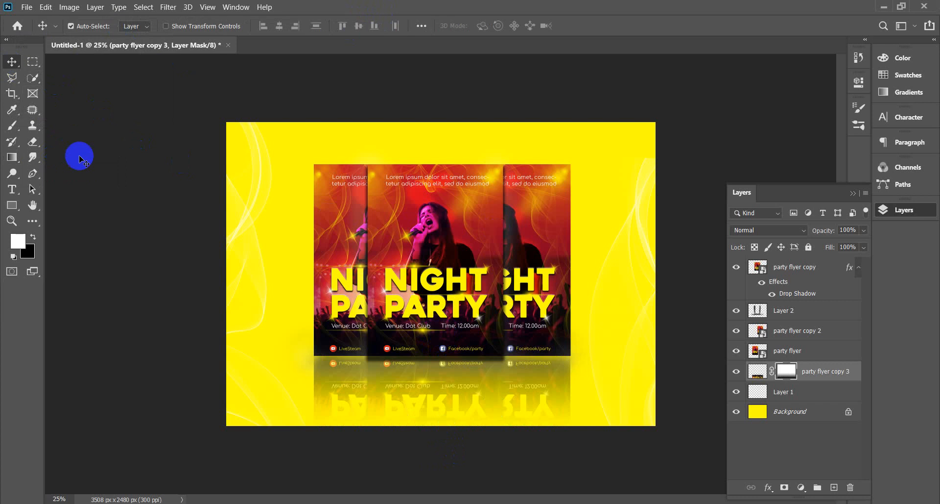
left_click(241, 478)
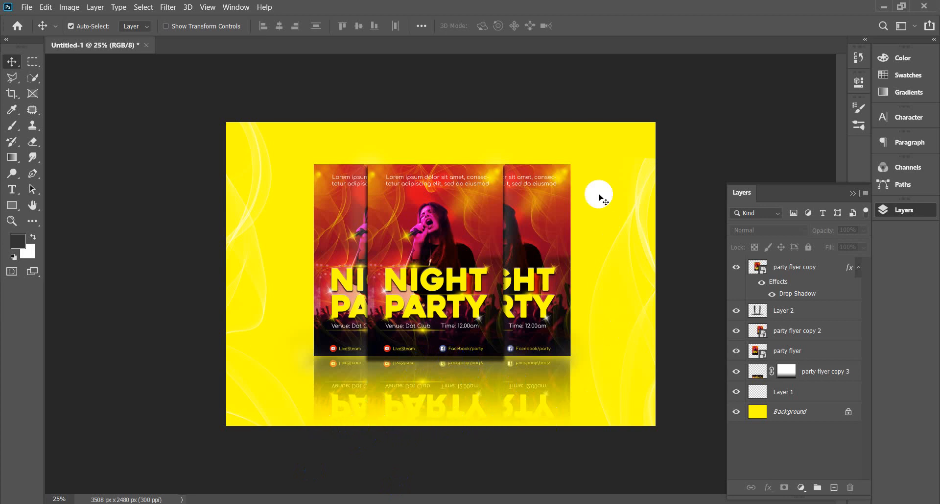
Check the composition with the Background layer hidden, and show the layer again.
left_click(783, 414)
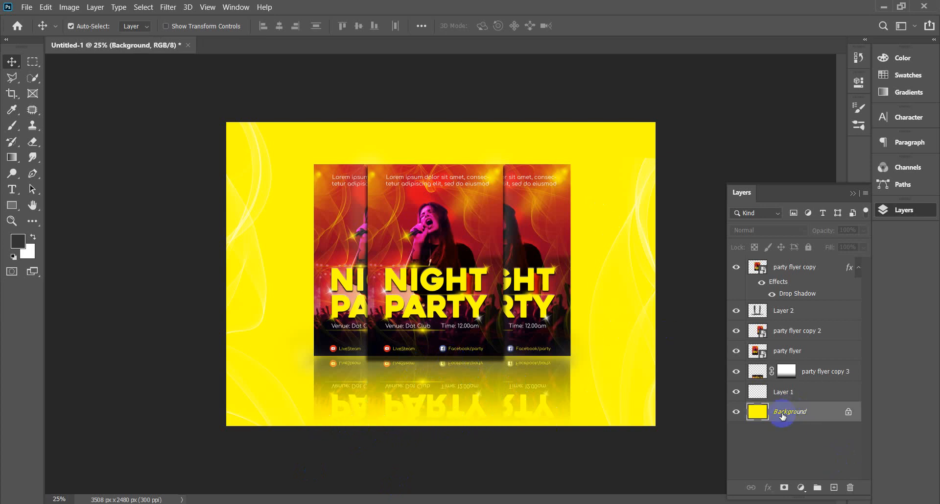
left_click(735, 413)
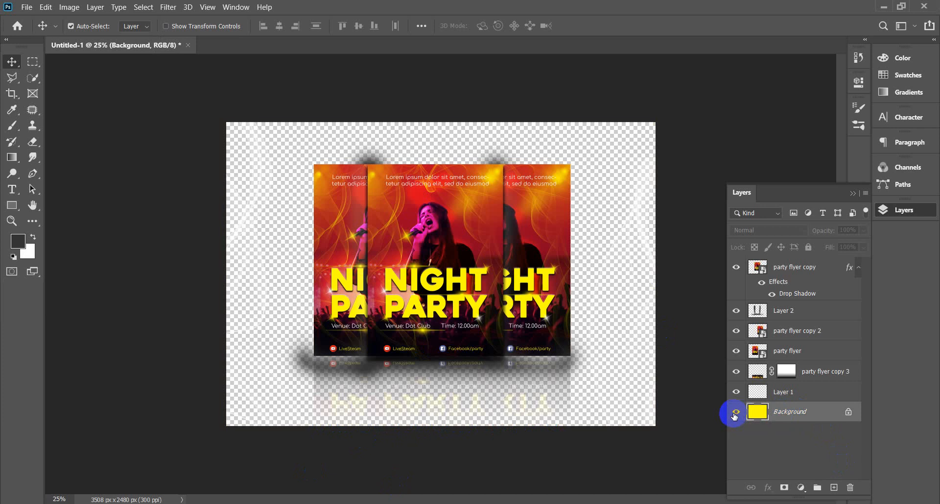
left_click(735, 413)
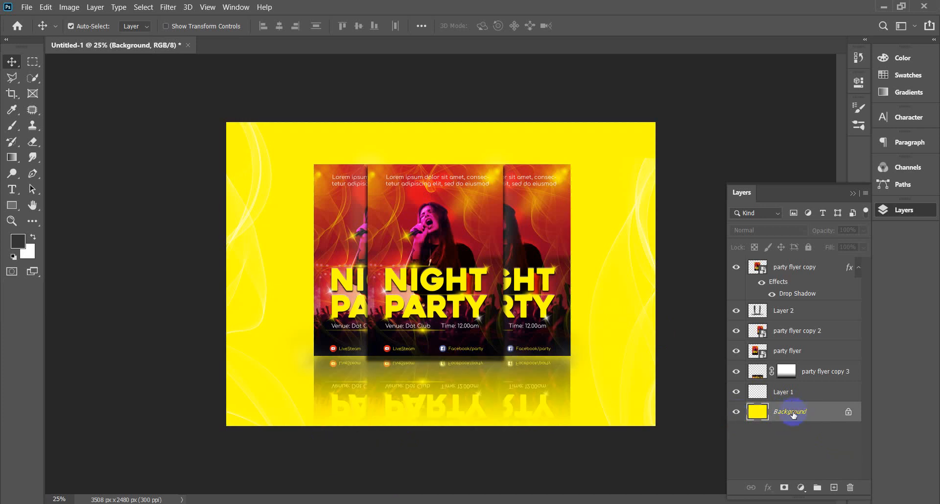
Try a pure red (#ff0000) fill on the Background layer with the Paint Bucket tool.
left_click(14, 242)
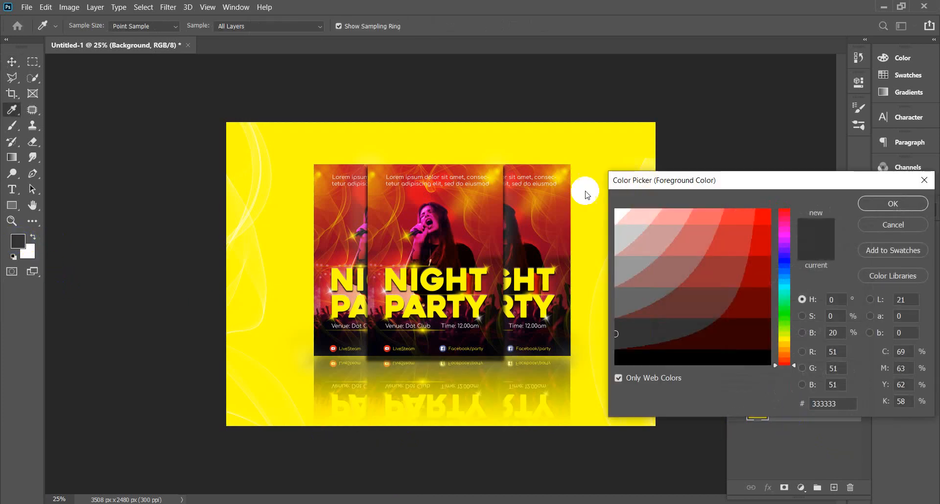
left_click(770, 210)
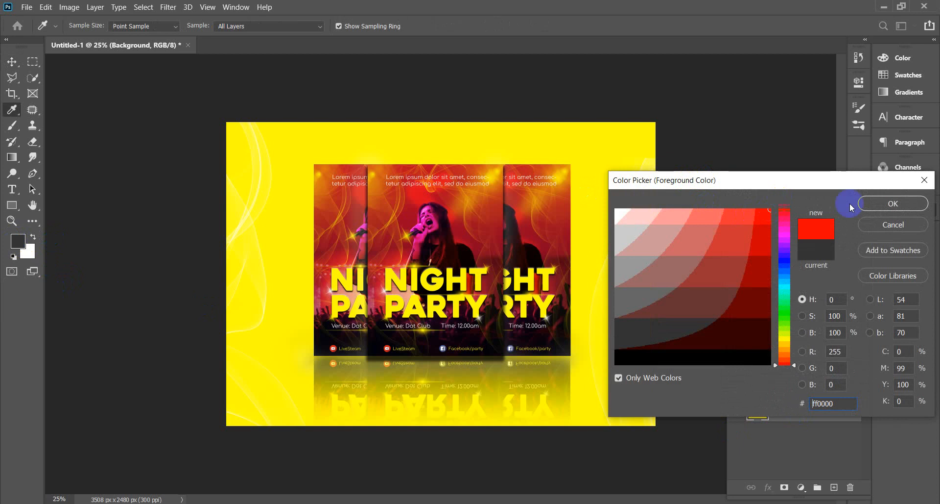
left_click(898, 205)
right_click(12, 159)
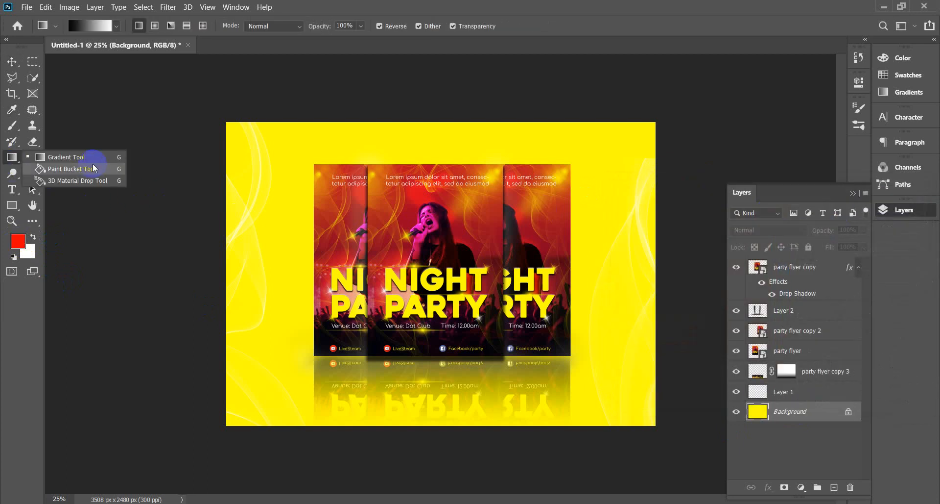
left_click(92, 167)
left_click(288, 169)
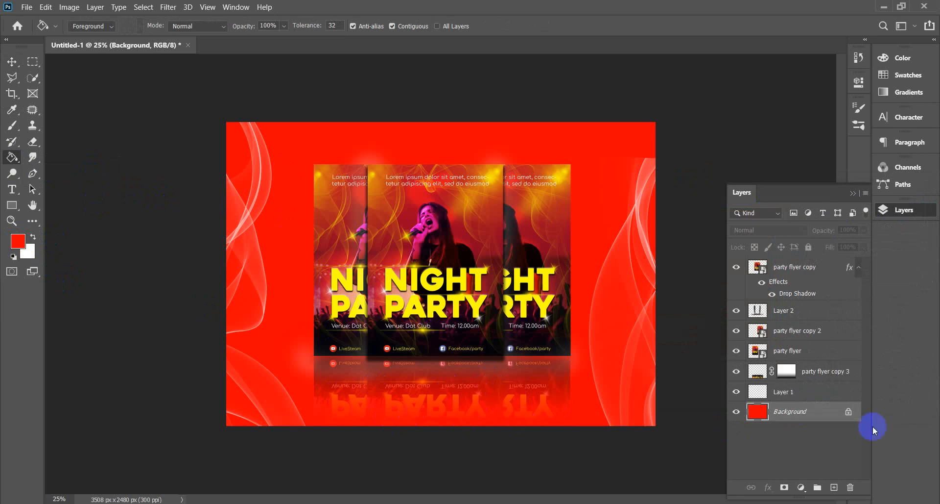
Try a black (#000000) Paint Bucket fill on the Background layer.
left_click(18, 240)
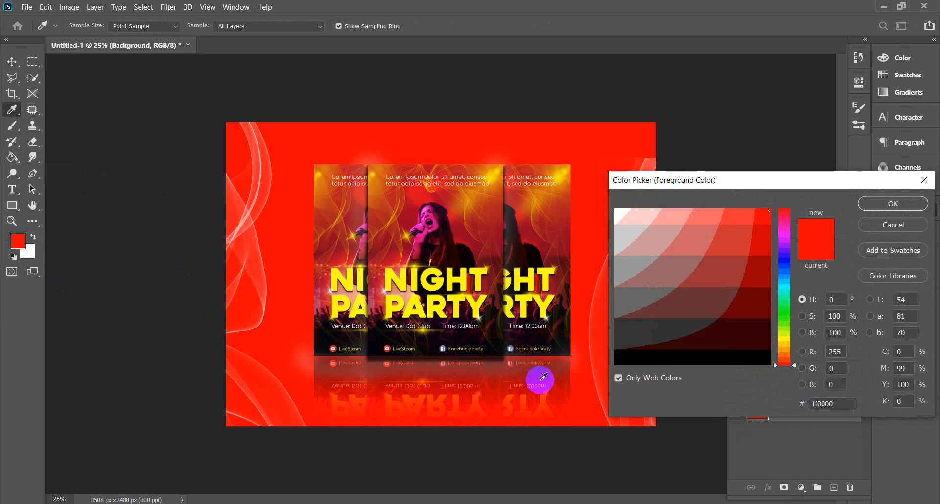
left_click(616, 363)
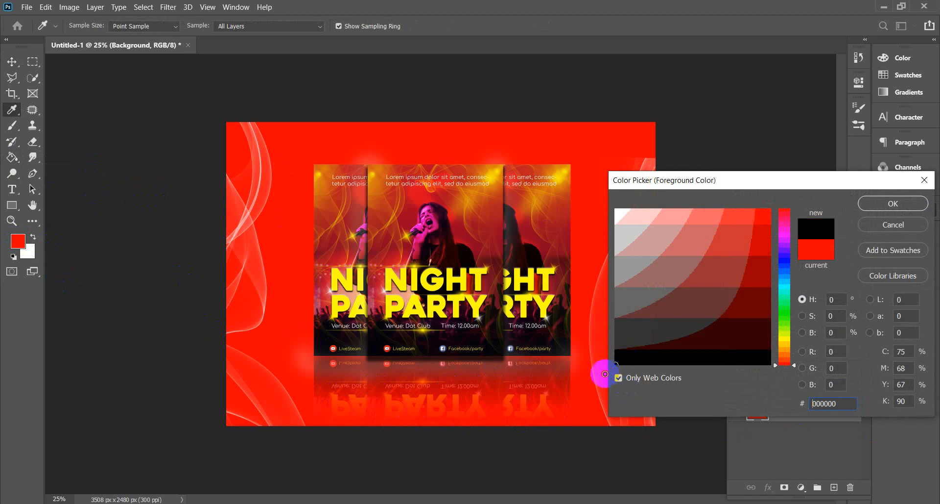
left_click(893, 203)
key("g")
left_click(586, 137)
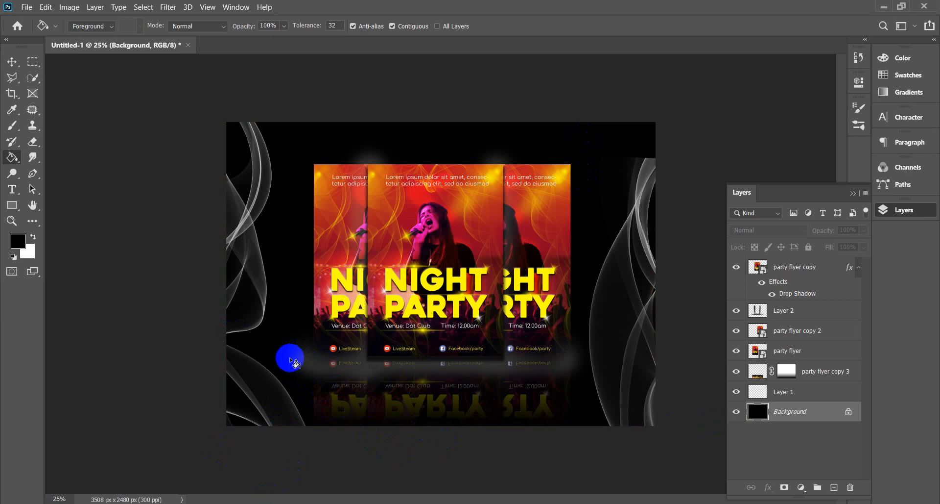
Try to erase the glow beside the flyers' lower corner with the 250 px Eraser, and undo the stroke.
left_click(12, 61)
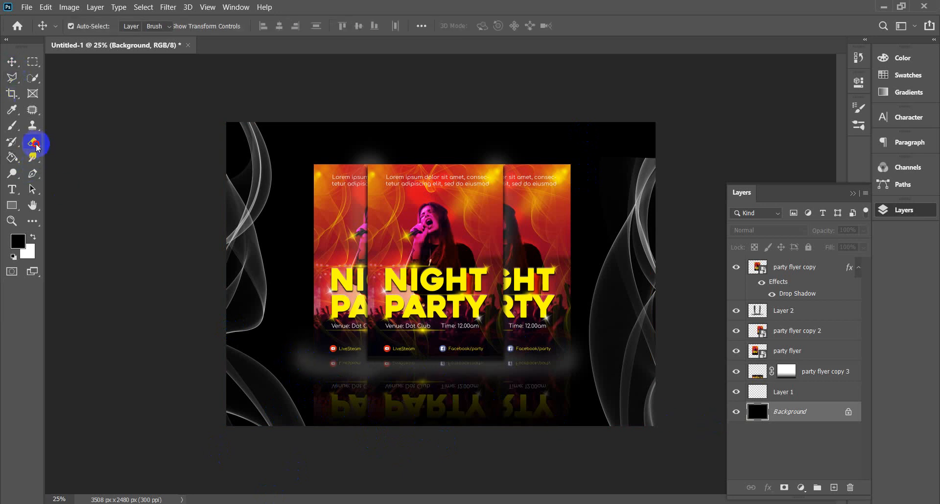
left_click_drag(37, 146, 61, 142)
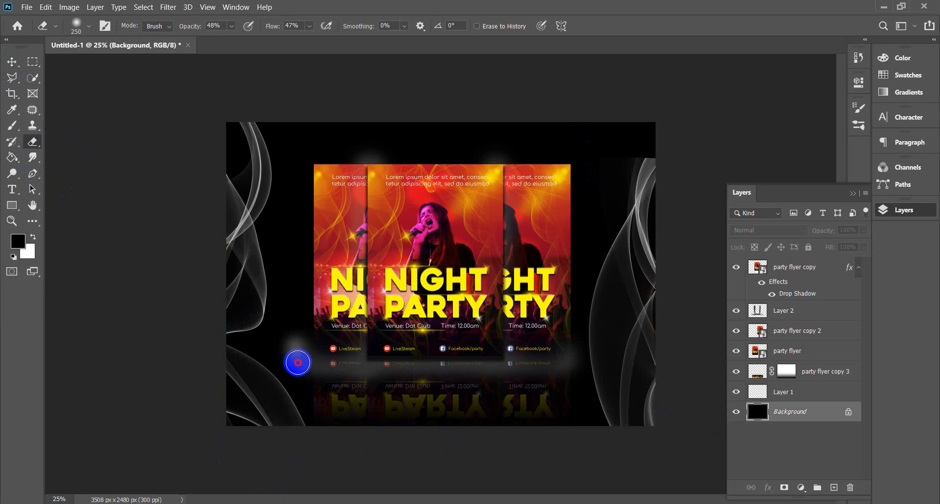
left_click_drag(298, 362, 299, 371)
key("ctrl+z")
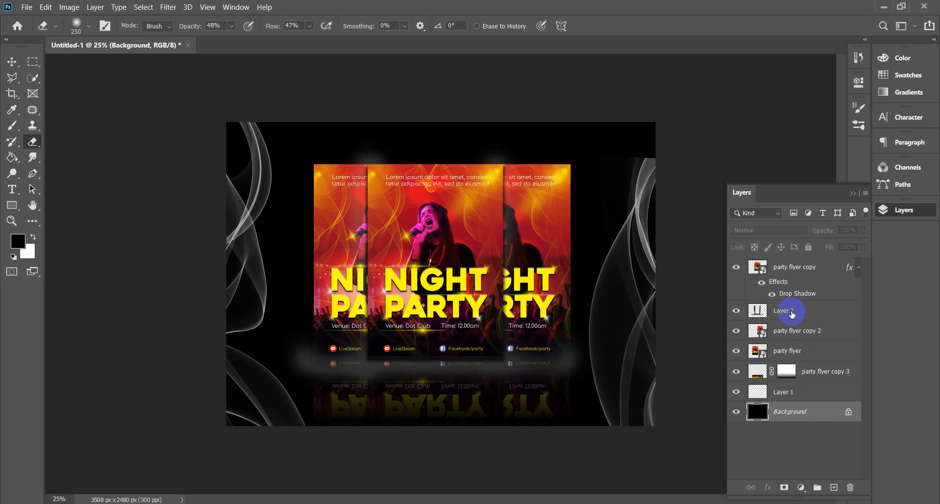
Compare the composition with Layer 2 hidden and shown, and delete that painted shadow layer.
left_click(786, 311)
left_click(736, 311)
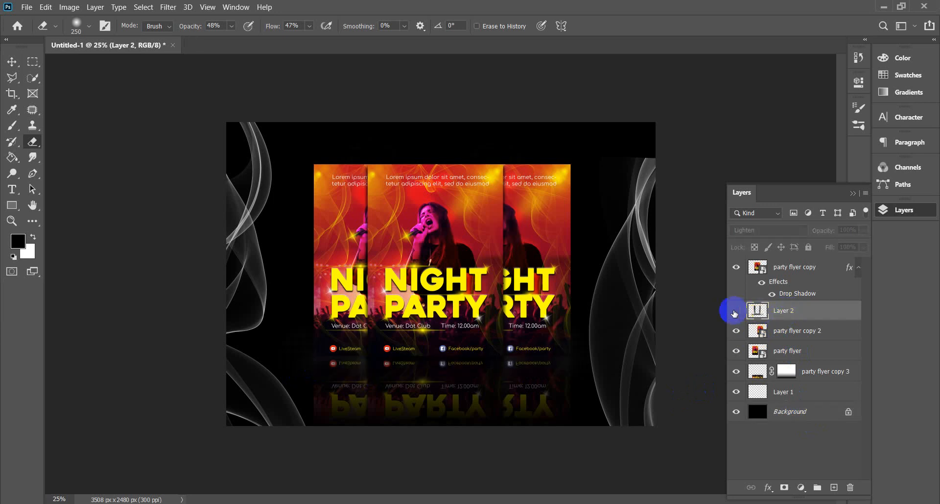
left_click(735, 312)
left_click(736, 312)
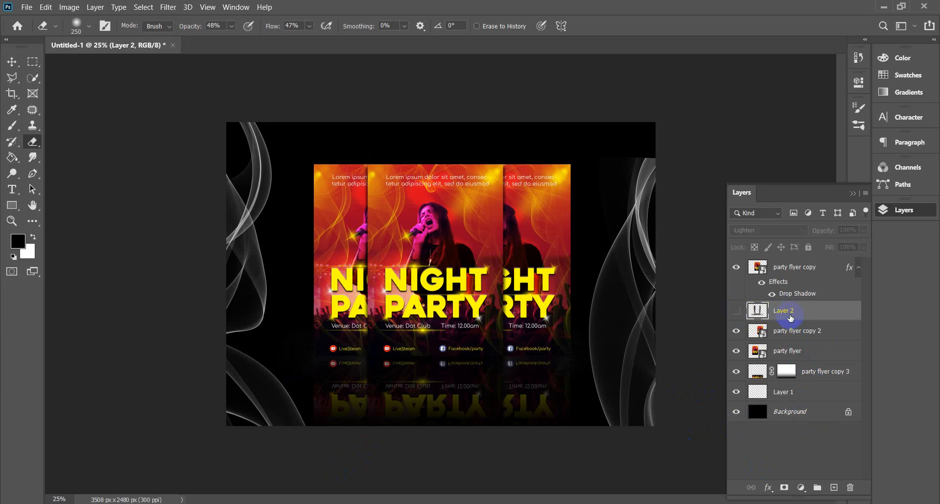
key("Delete")
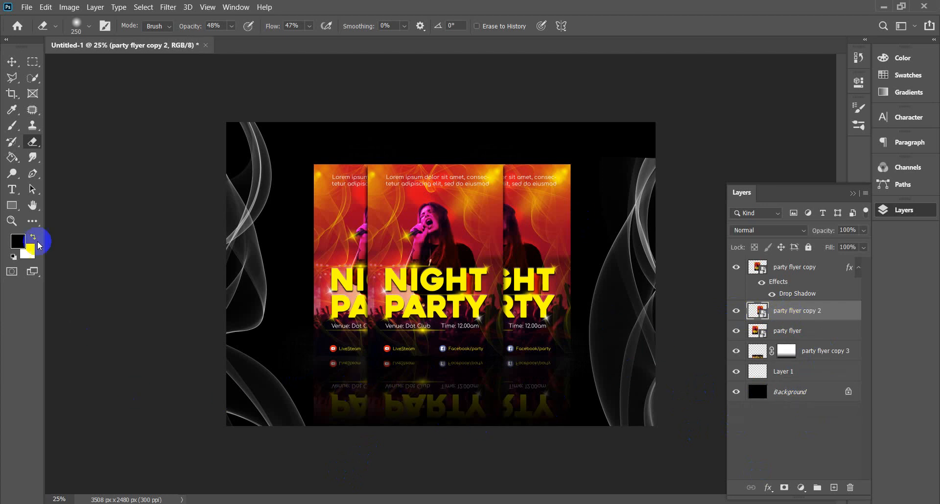
Select the party flyer copy 3 reflection and nudge it slightly down from the flyers' lower edges.
left_click(15, 62)
left_click(422, 396)
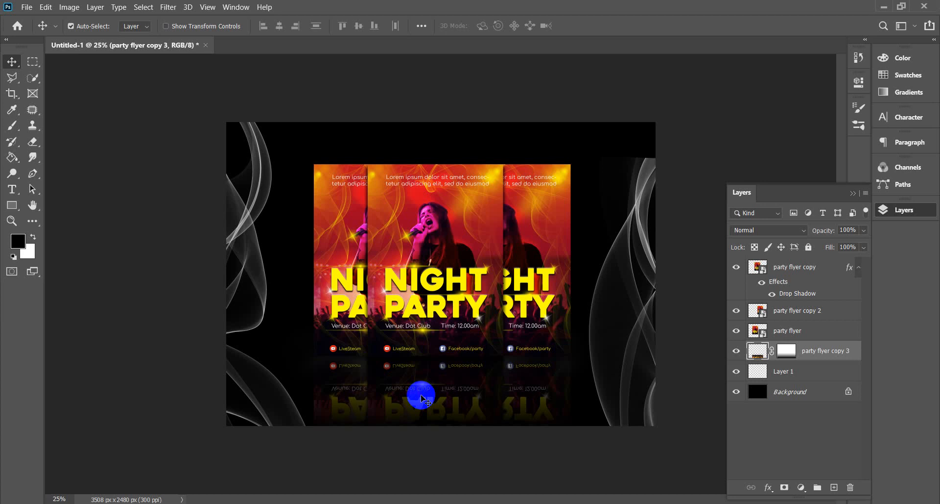
Try a white Paint Bucket fill on the Background layer.
left_click(772, 394)
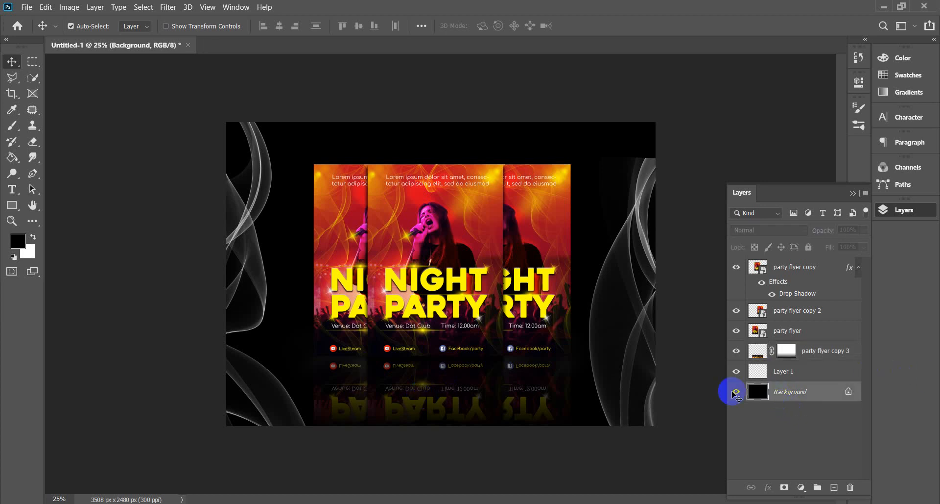
left_click(33, 237)
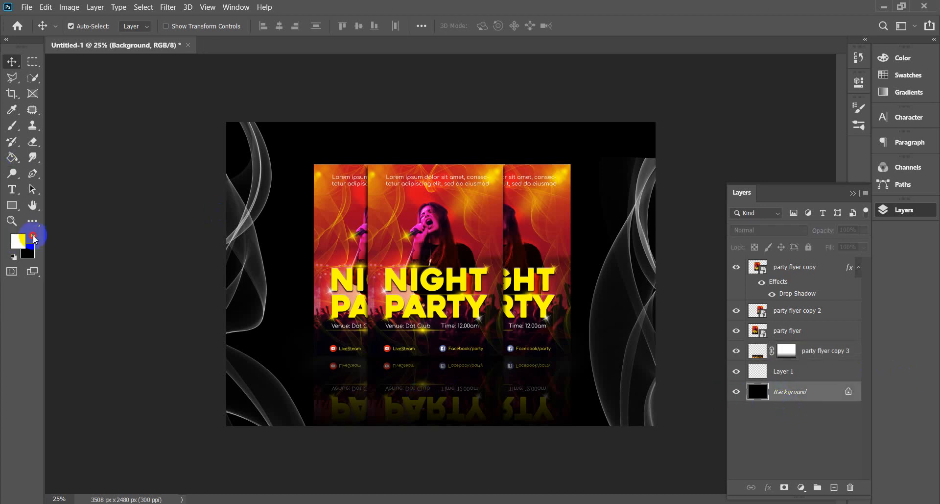
left_click(14, 159)
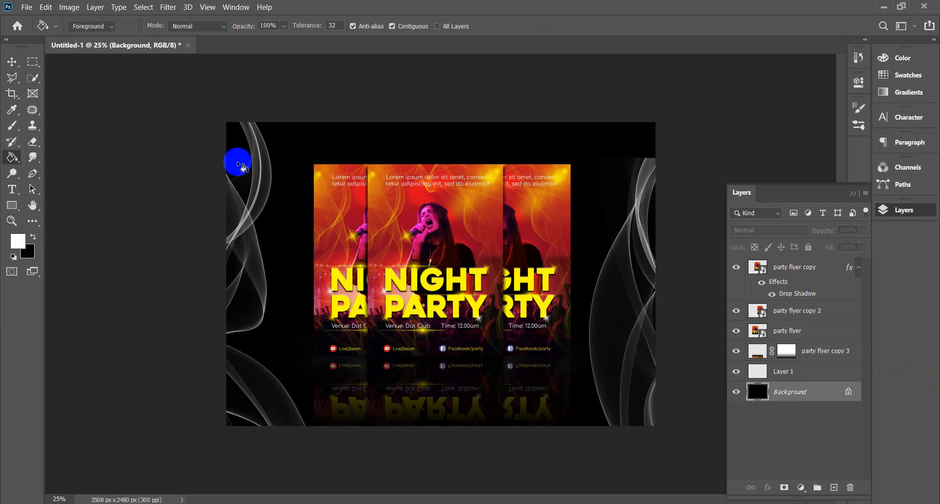
left_click(295, 144)
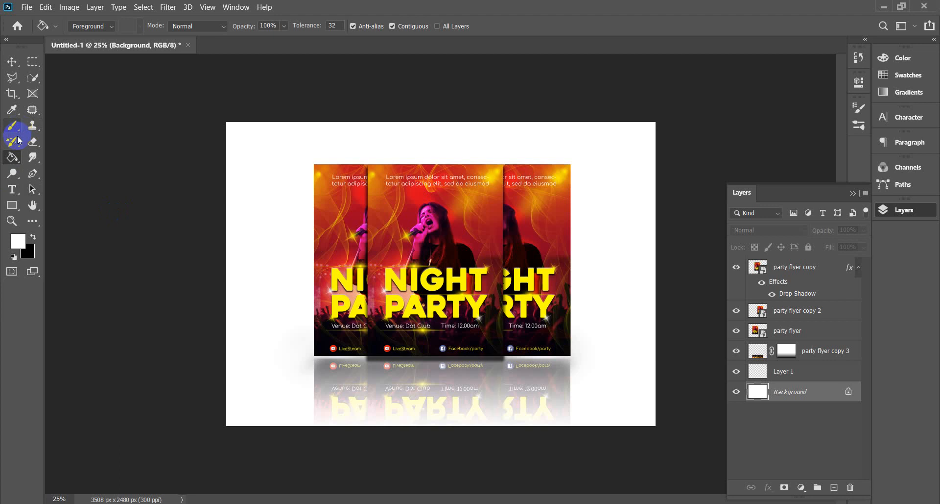
Sample the yellow of the flyer's title lettering and fill the Background layer with it.
left_click(12, 109)
left_click(353, 275)
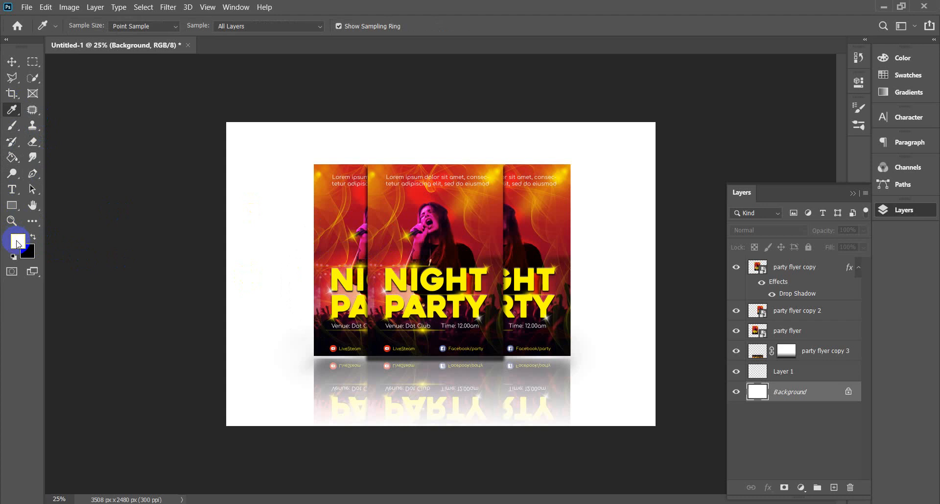
left_click(12, 157)
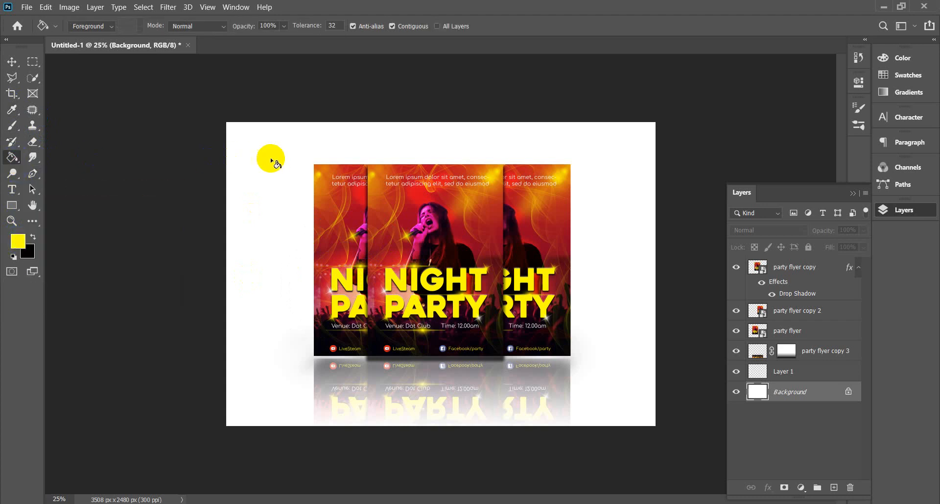
left_click(257, 144)
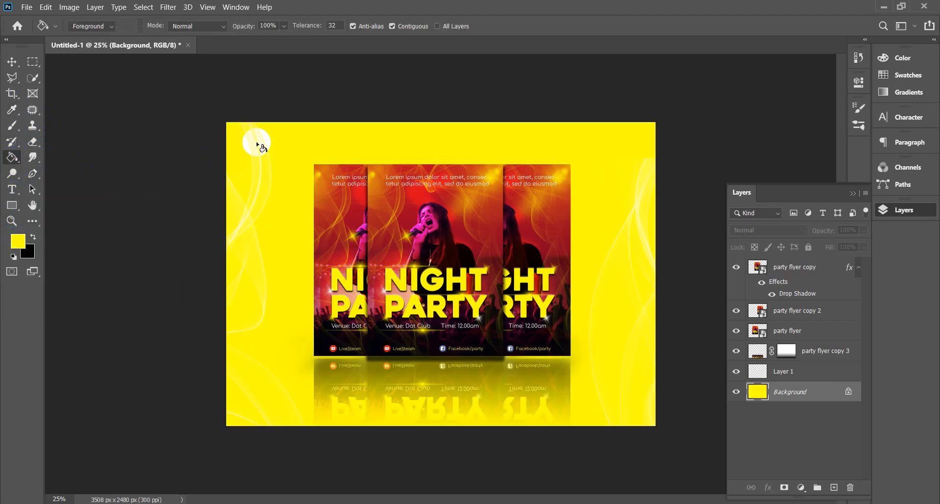
left_click(25, 240)
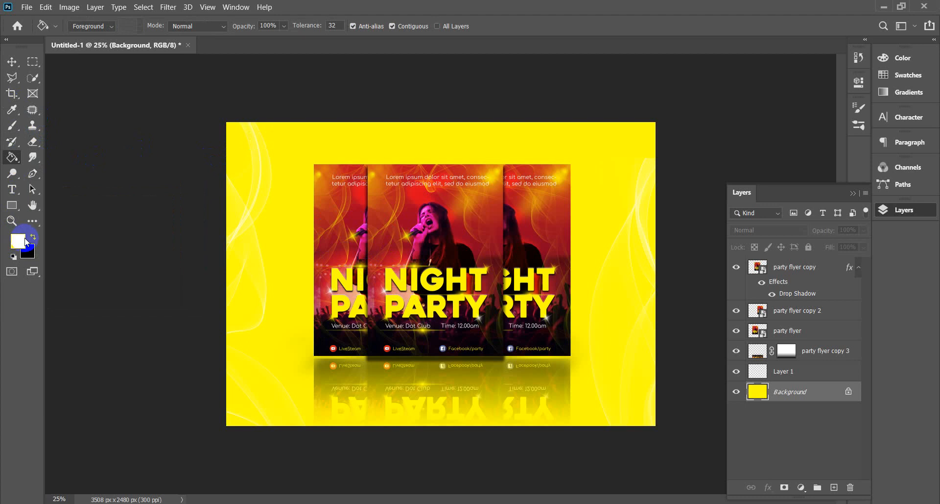
Examine the flyer presentation up close and compare it with the Layer 1 shadow hidden and shown.
key("ctrl+plus")
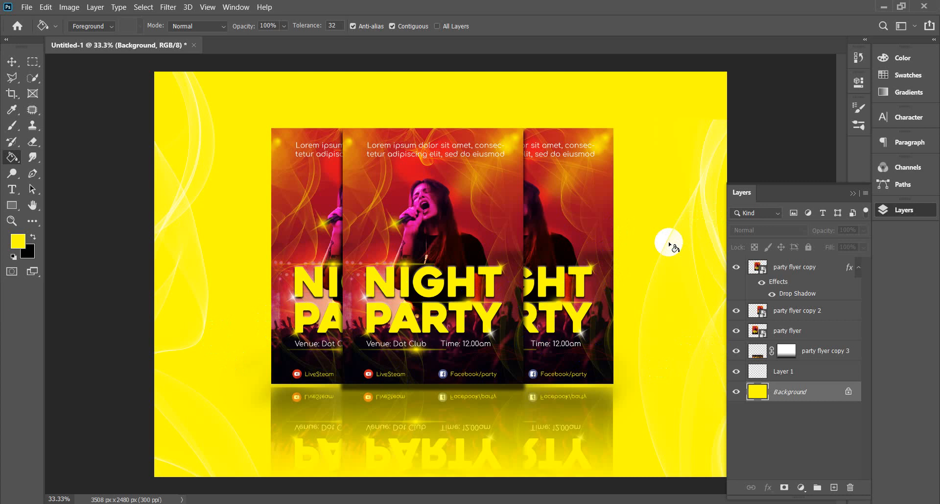
key("ctrl+minus")
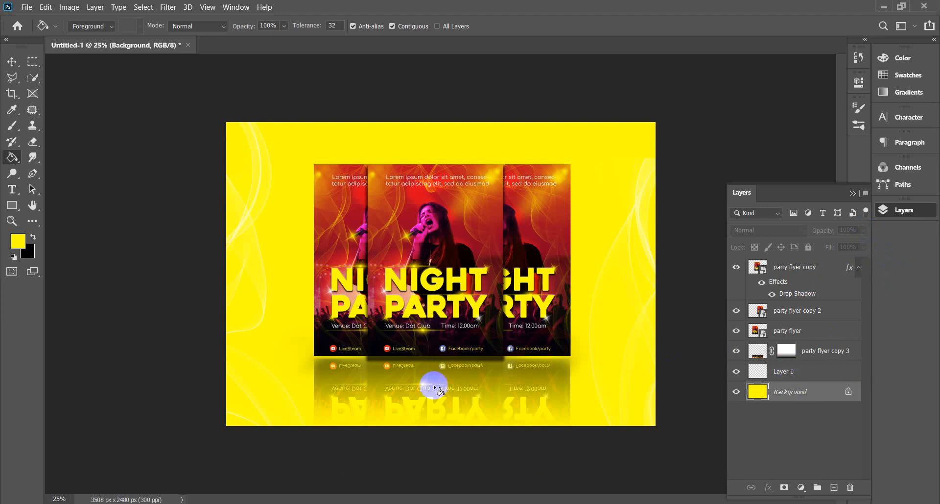
left_click(737, 371)
left_click(737, 371)
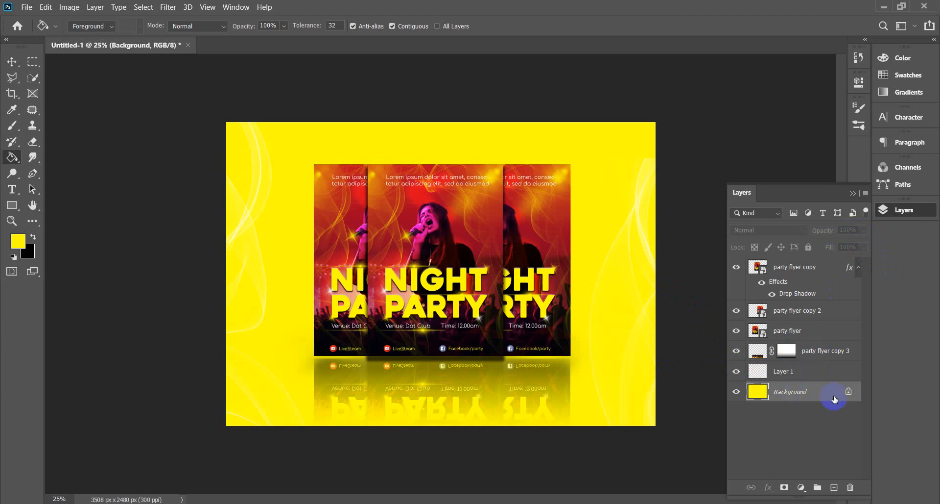
Unlock the Background layer, try its opacity at 9% and restore it to 100%.
left_click(850, 392)
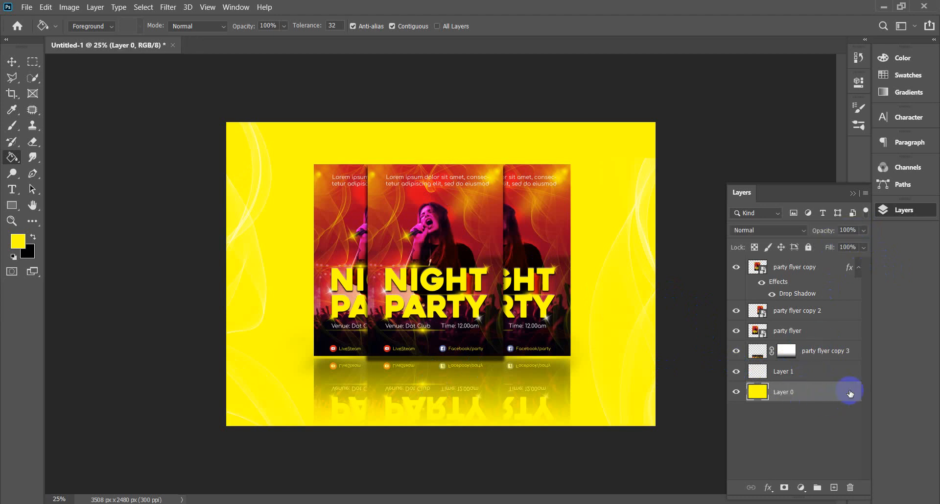
left_click(864, 230)
left_click_drag(861, 249, 813, 247)
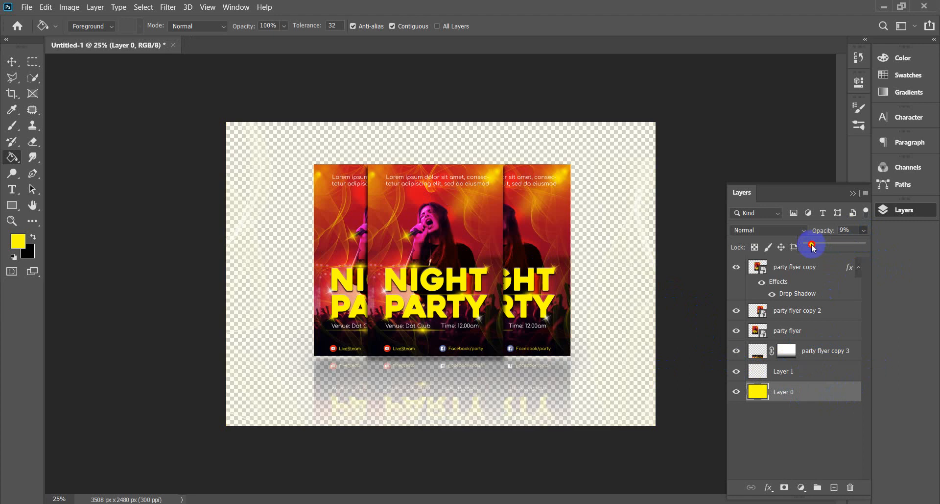
left_click_drag(813, 247, 860, 244)
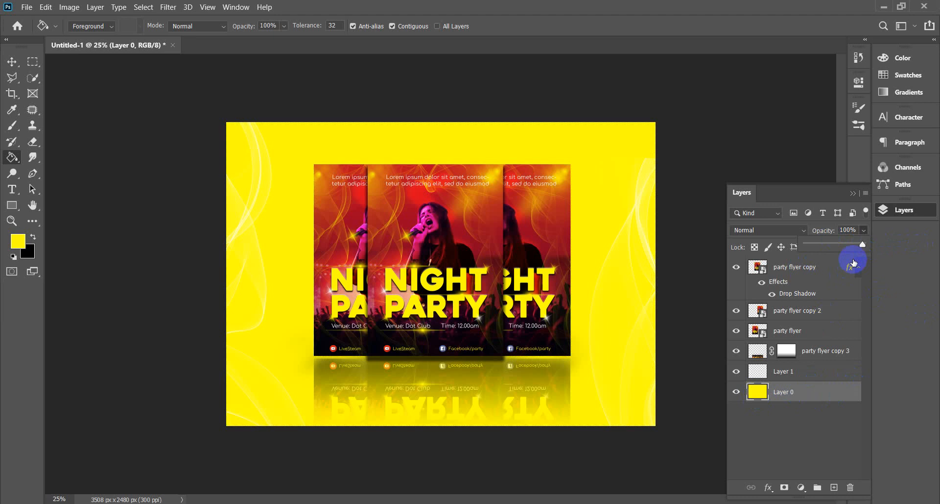
left_click(850, 230)
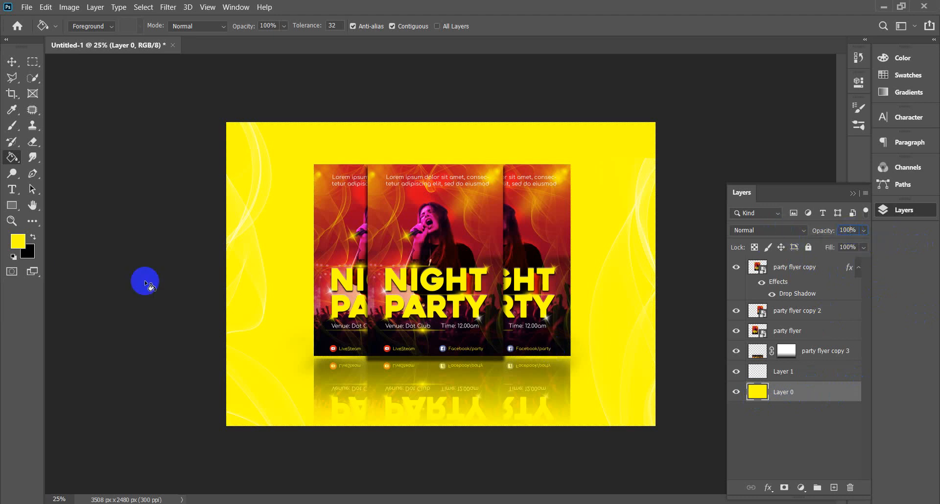
Set the foreground colour to the lighter yellow ffff33 and fill Layer 0 with it using the Paint Bucket.
left_click(19, 239)
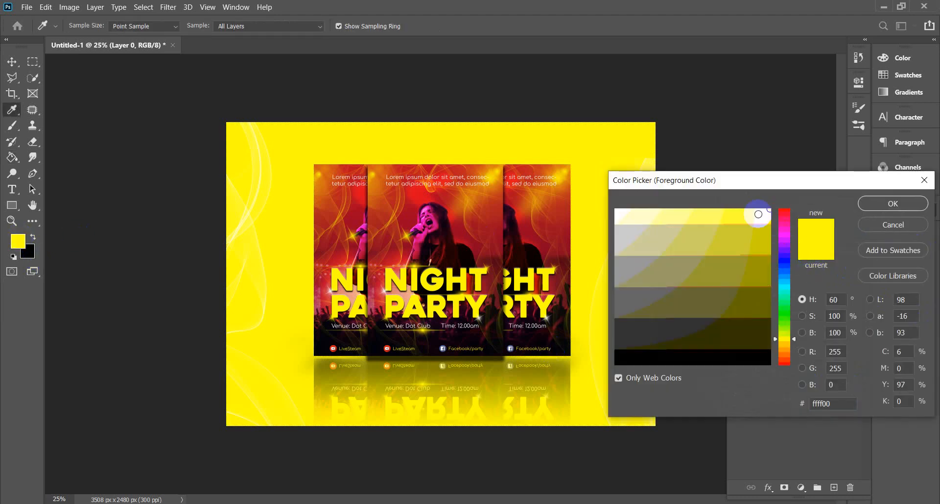
left_click_drag(756, 214, 733, 213)
left_click(893, 203)
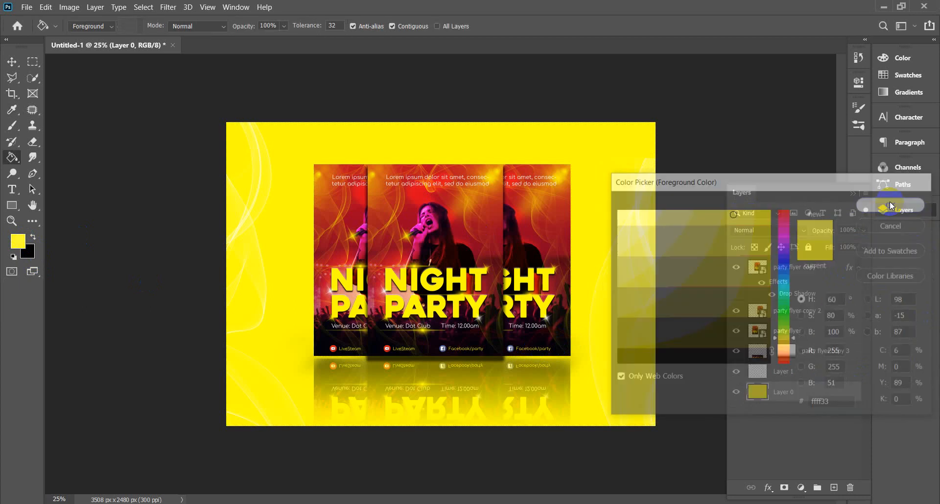
left_click(297, 156)
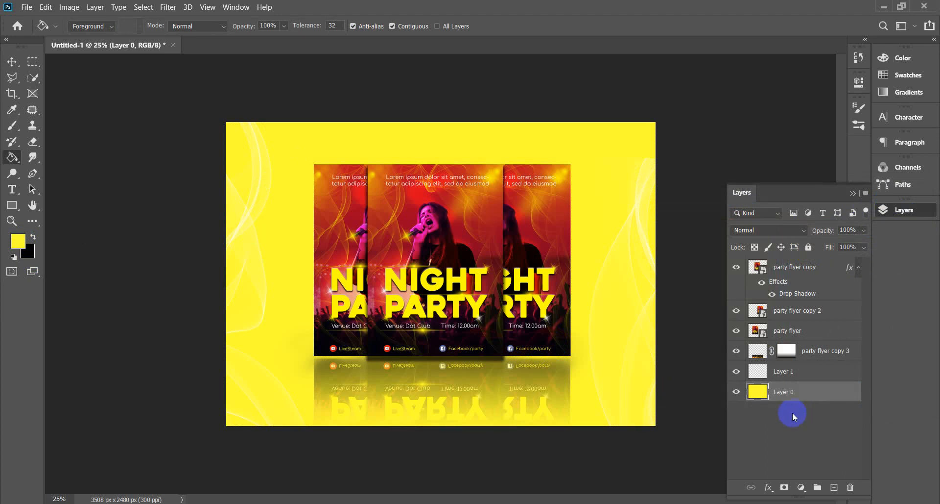
Compare the presentation with the party flyer copy 2 layer, the party flyer copy layer and its Drop Shadow hidden and shown.
left_click(737, 310)
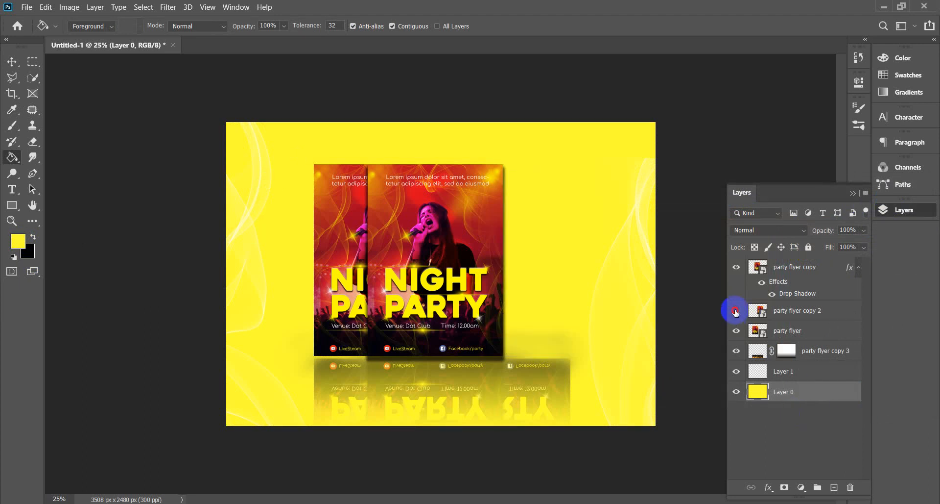
left_click(736, 311)
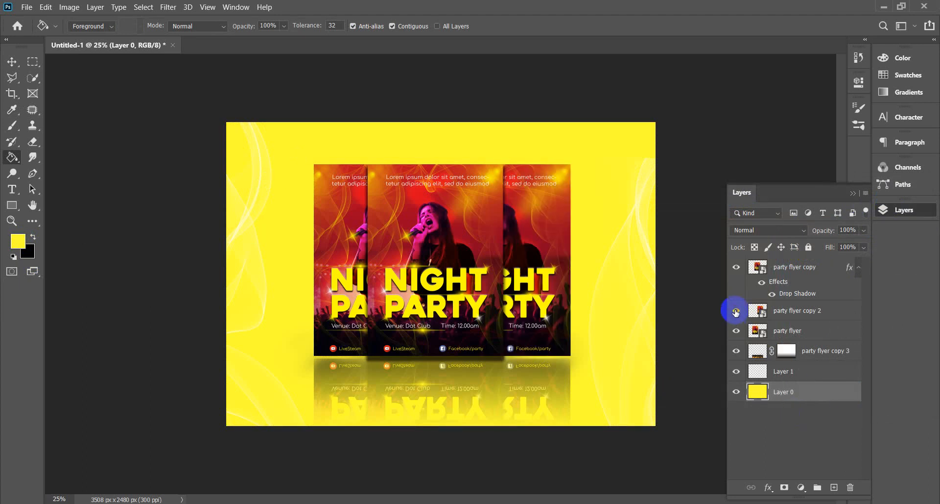
left_click(737, 267)
left_click(737, 267)
left_click(789, 267)
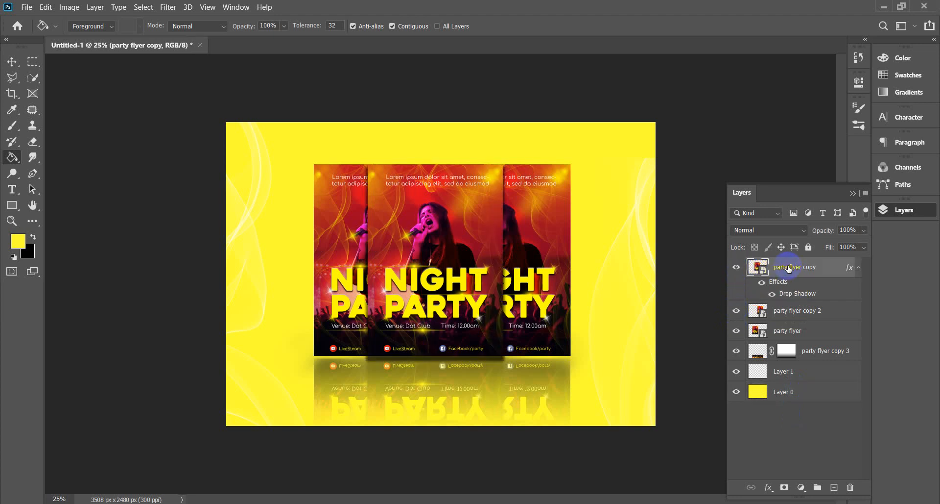
left_click(772, 294)
left_click(773, 294)
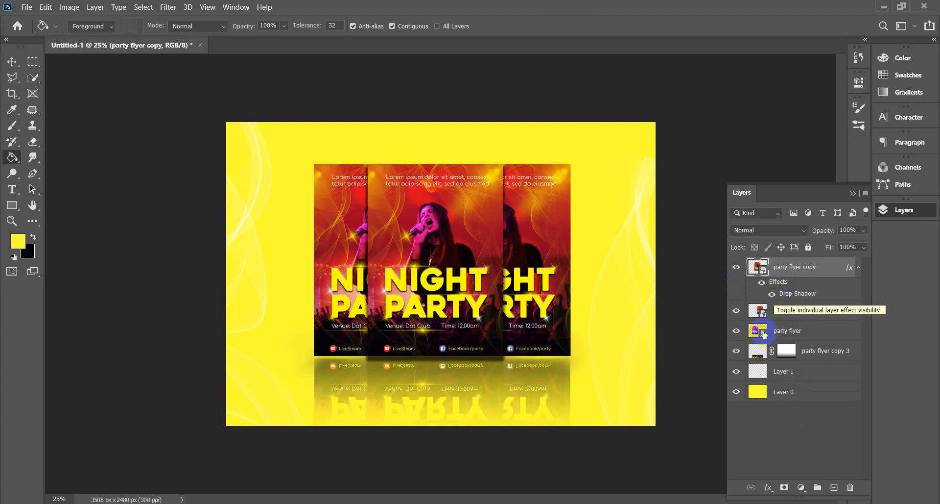
Marquee-select the narrow strip just below the middle flyer and try to delete it from the party flyer copy layer.
key("ctrl+plus")
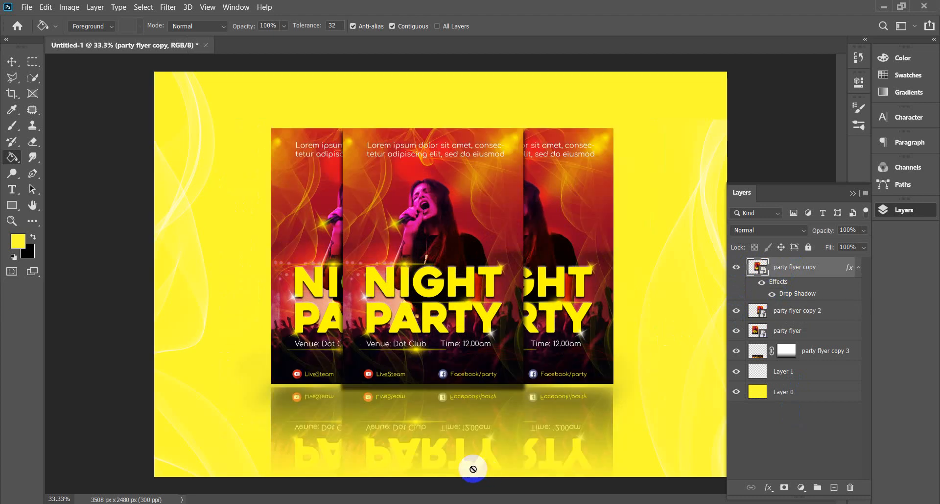
left_click(29, 66)
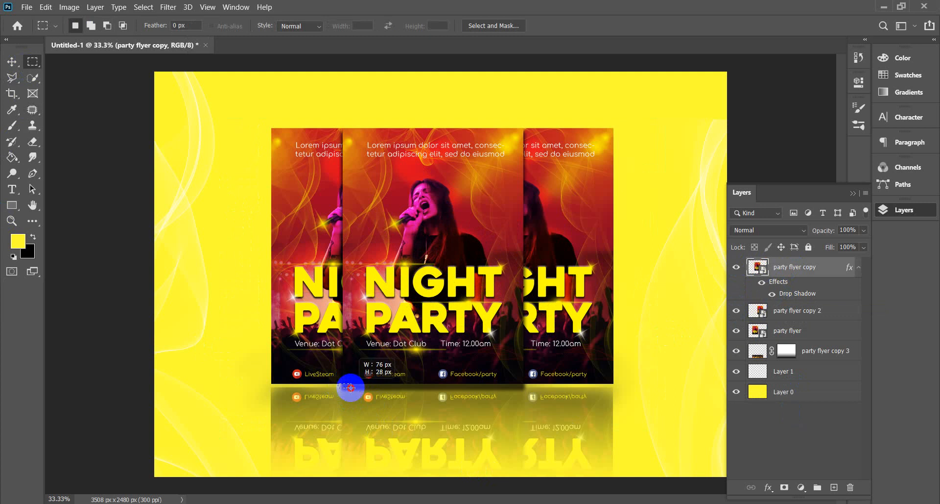
left_click_drag(515, 404, 533, 405)
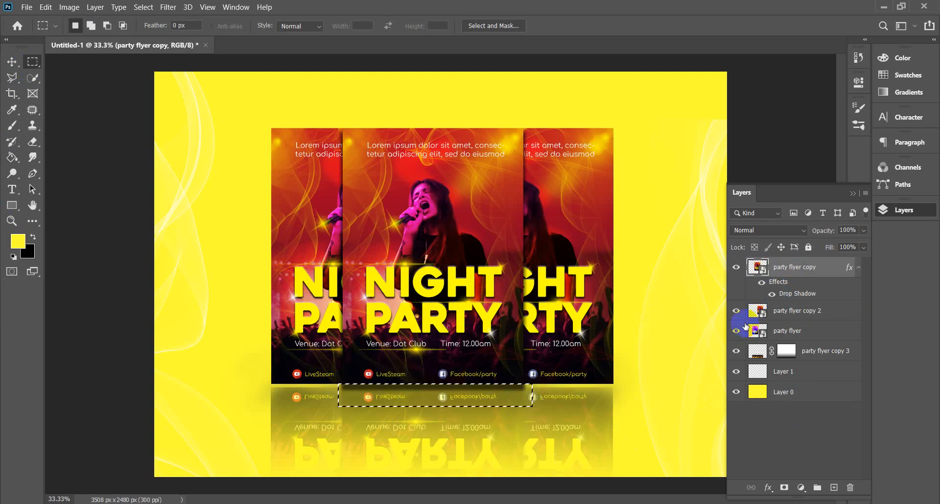
key("Delete")
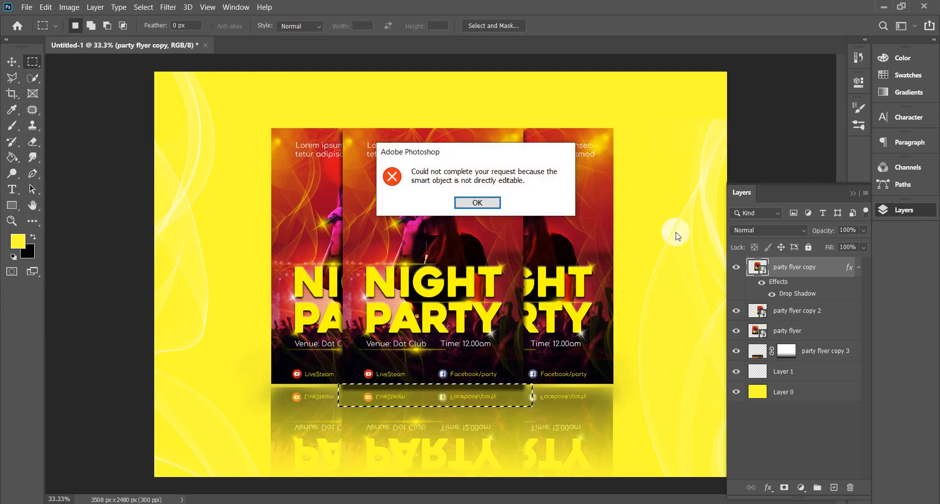
left_click(480, 202)
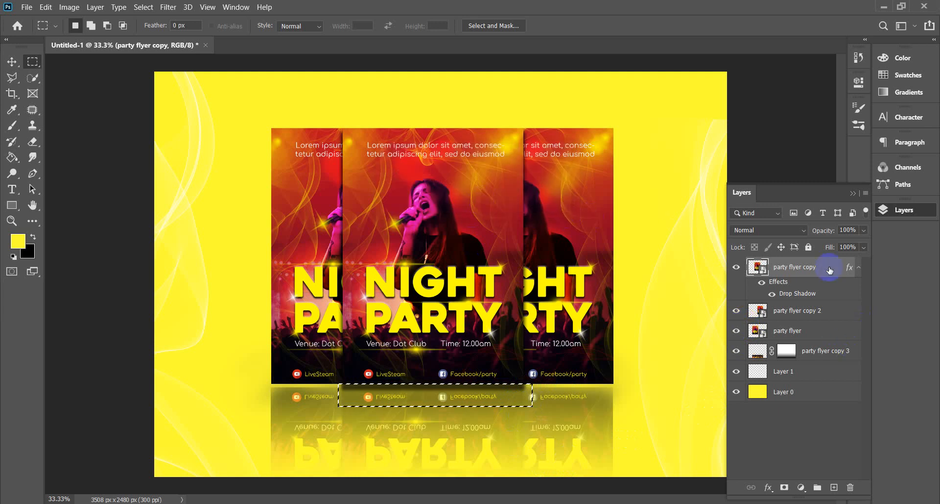
Rasterize the party flyer copy layer and pick the Eraser tool.
right_click(802, 269)
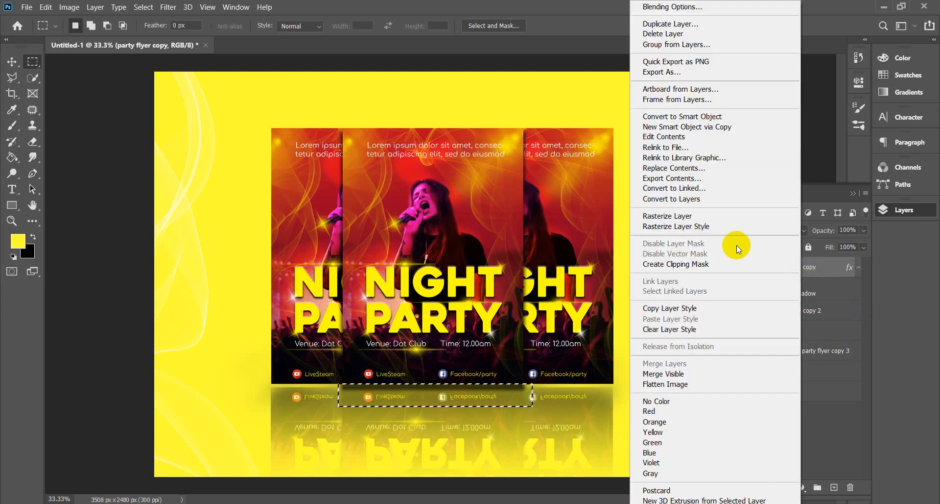
left_click(690, 220)
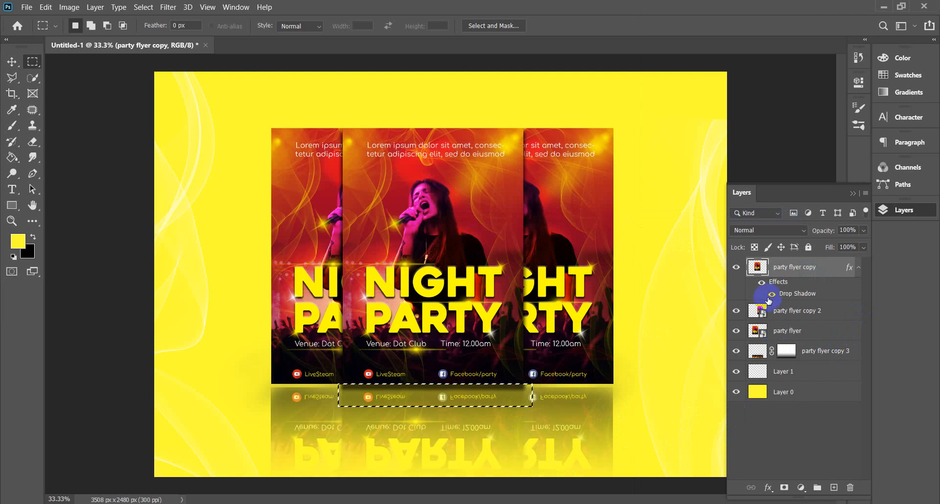
left_click(798, 269)
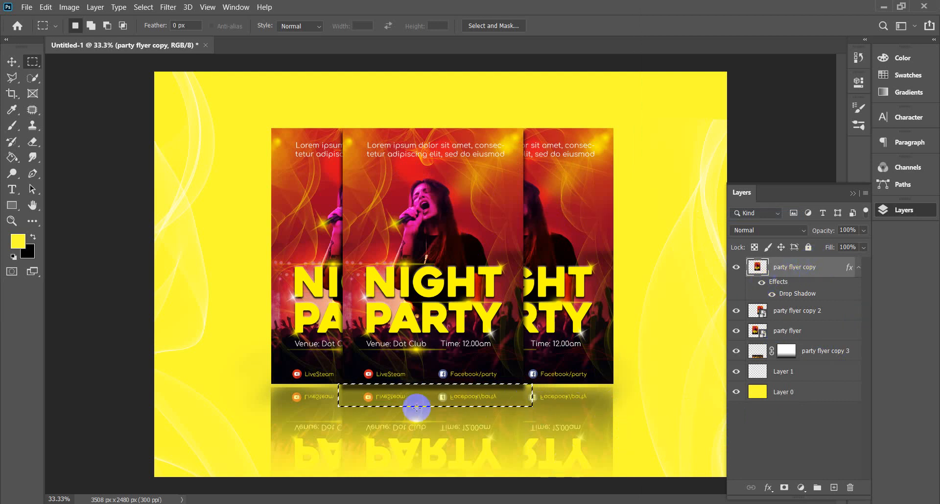
left_click(31, 142)
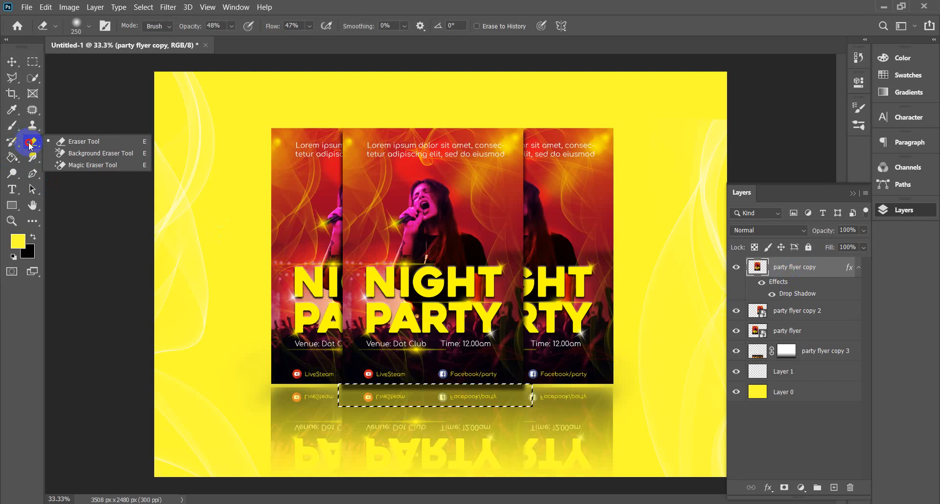
left_click(69, 141)
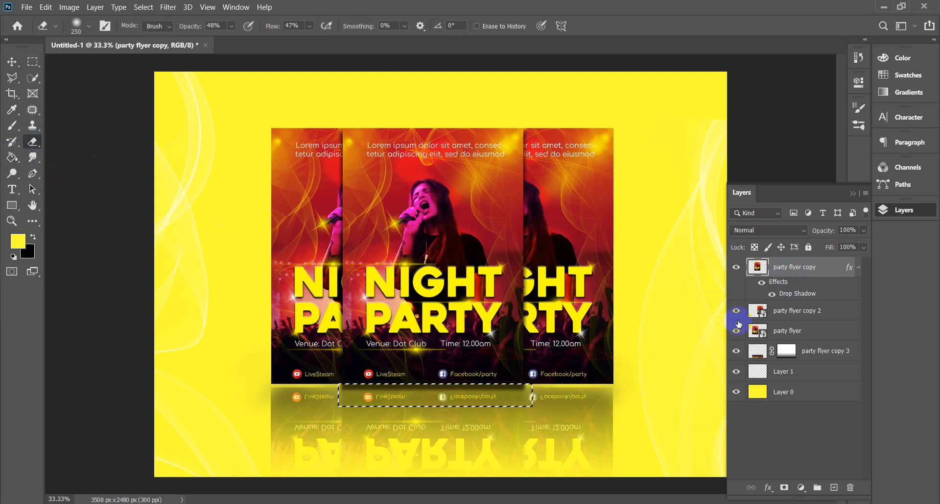
Examine the middle flyer's lower edge with the Drop Shadow effect of party flyer copy repeatedly hidden and shown.
left_click(772, 294)
left_click(771, 295)
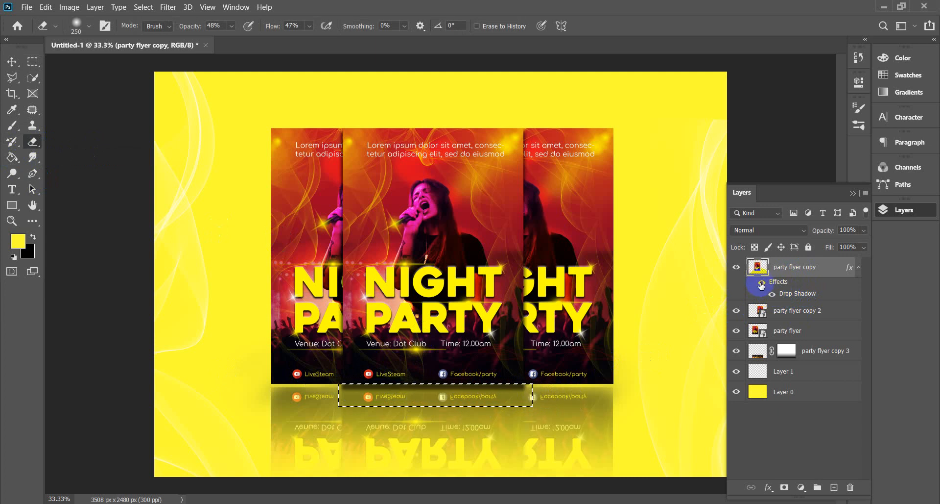
left_click(762, 284)
left_click(762, 285)
left_click(762, 284)
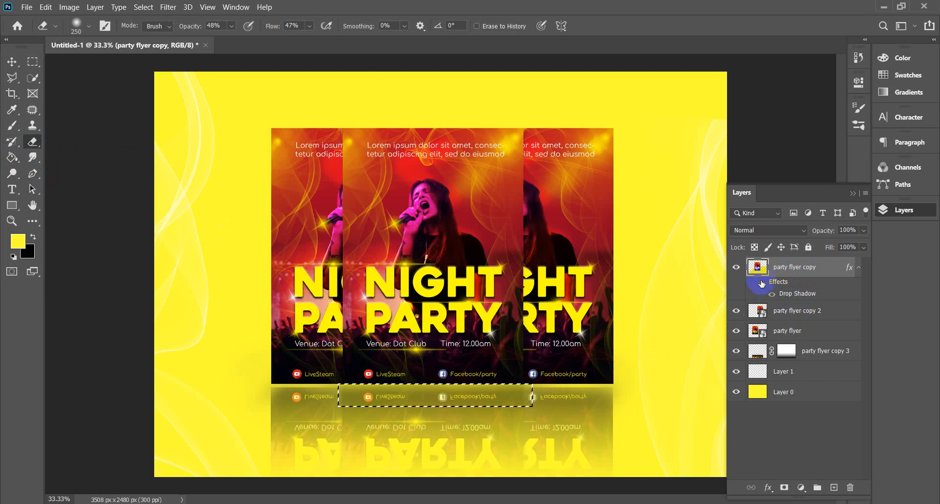
left_click(762, 284)
left_click(762, 284)
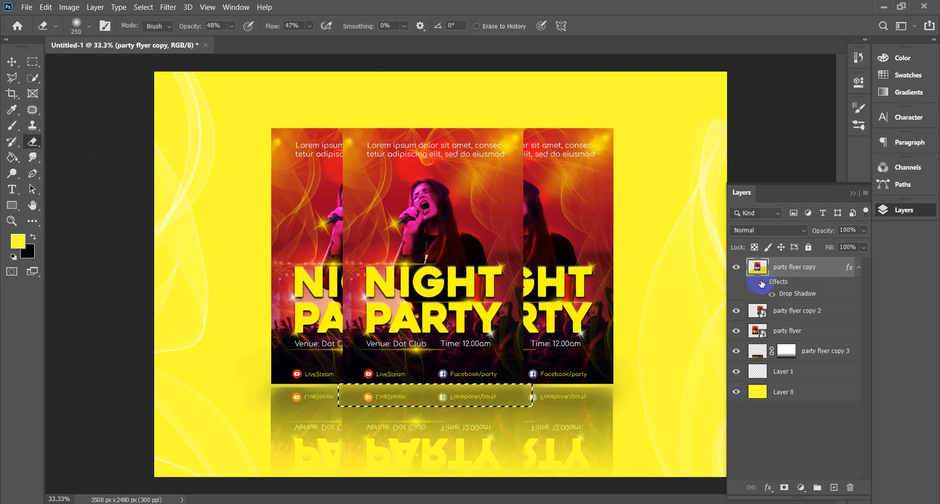
left_click(762, 283)
left_click(762, 284)
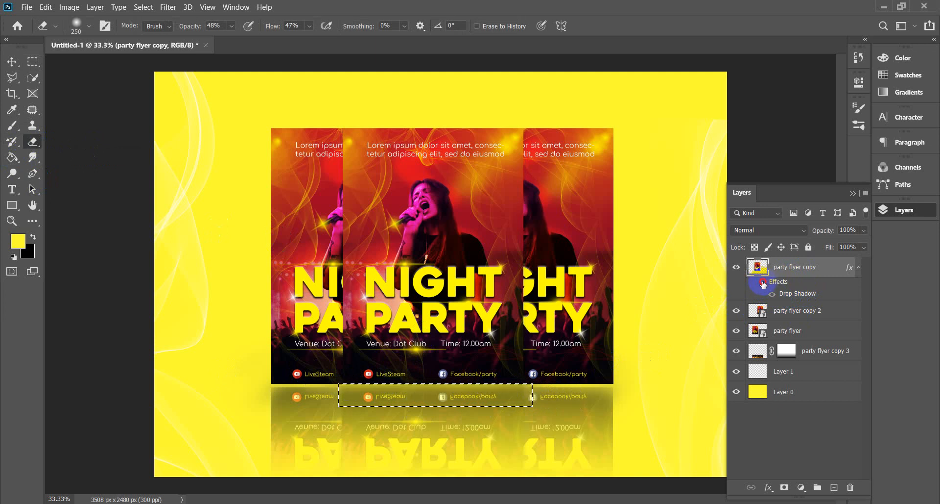
left_click(762, 284)
left_click(784, 283)
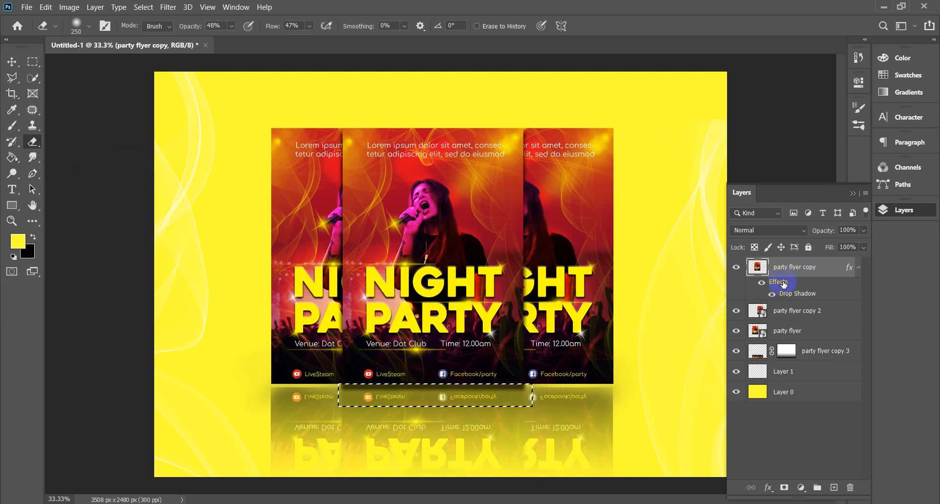
Collapse the middle flyer's effects, clear the strip selection and move the reflection layer slightly up towards the flyers' lower edge.
left_click(860, 268)
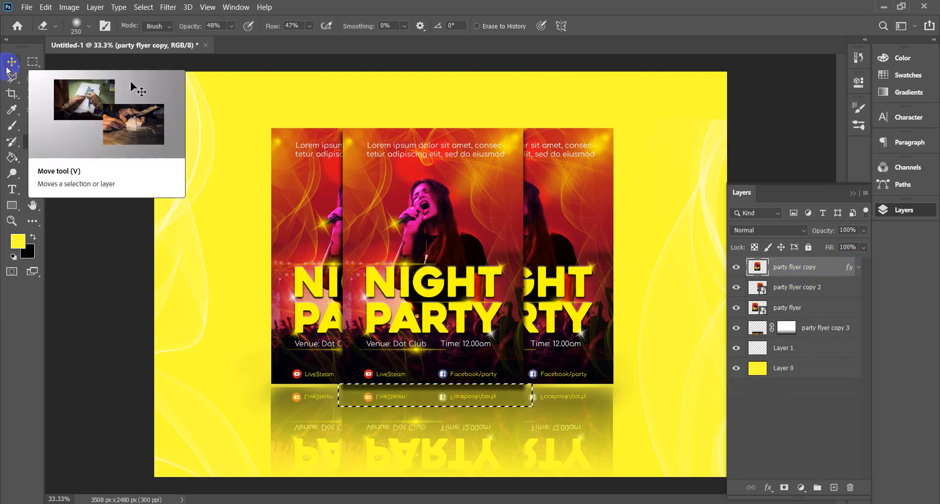
key("ctrl+d")
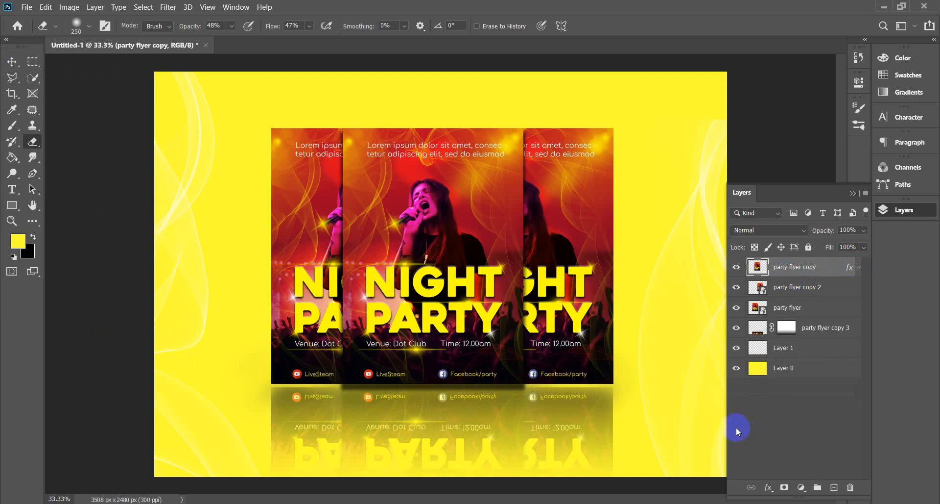
left_click(12, 61)
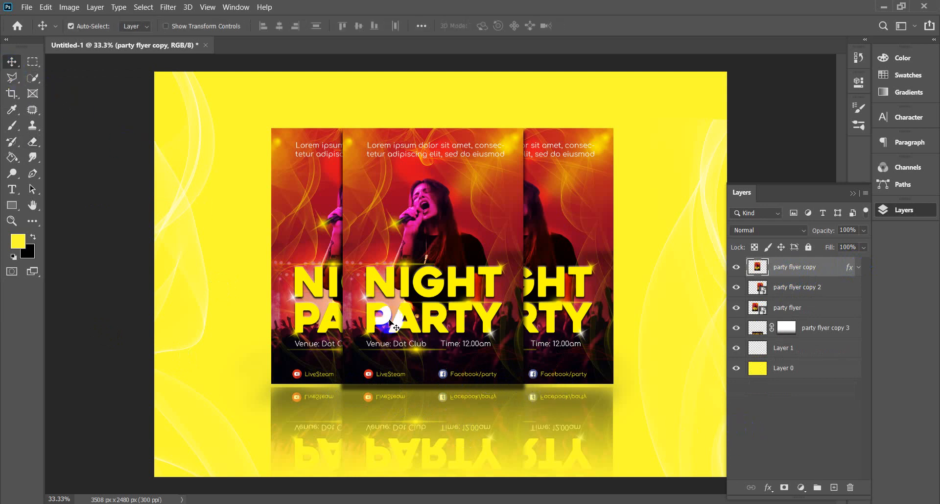
left_click(428, 442)
left_click_drag(427, 443, 428, 438)
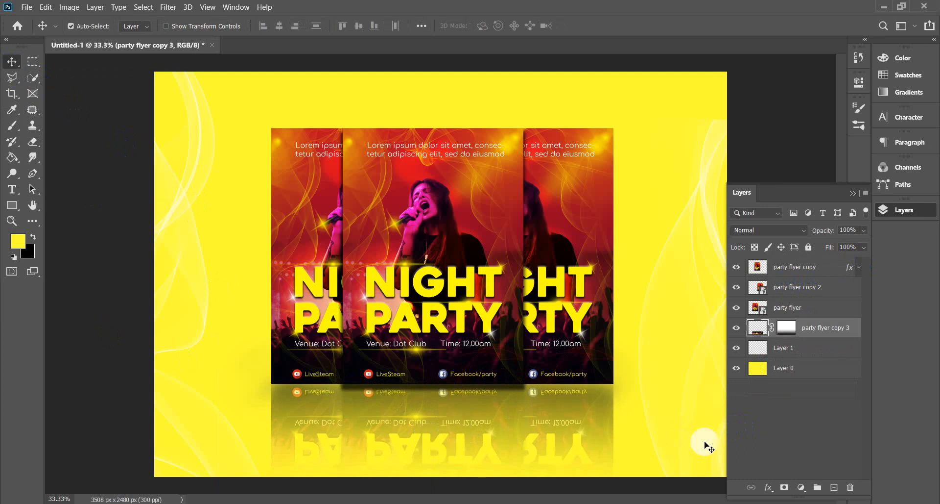
Select Layer 0 and open the Gradient tool's Black, White gradient for editing.
key("ctrl")
key("ctrl+minus")
key("ctrl+minus")
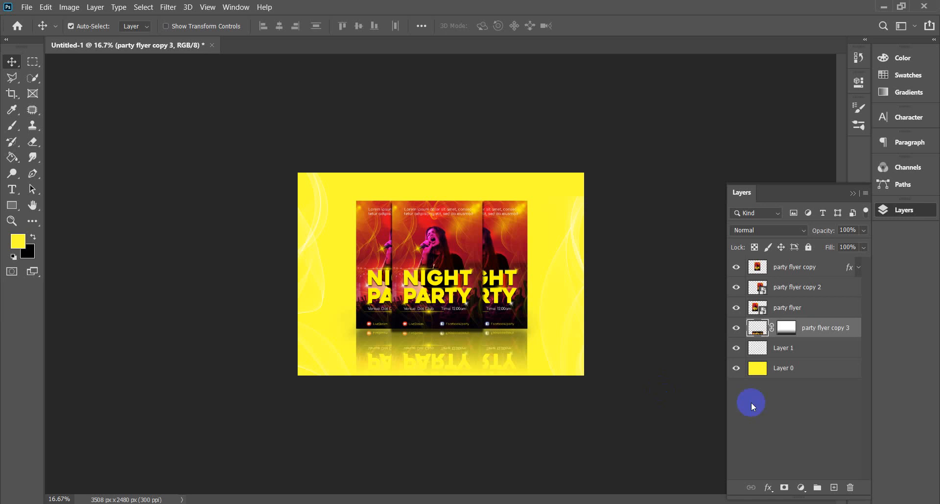
left_click(786, 377)
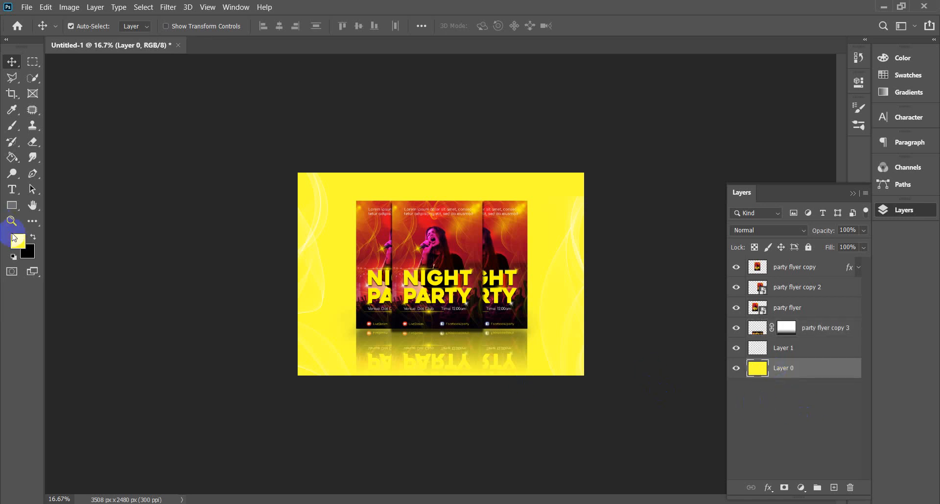
left_click(12, 157)
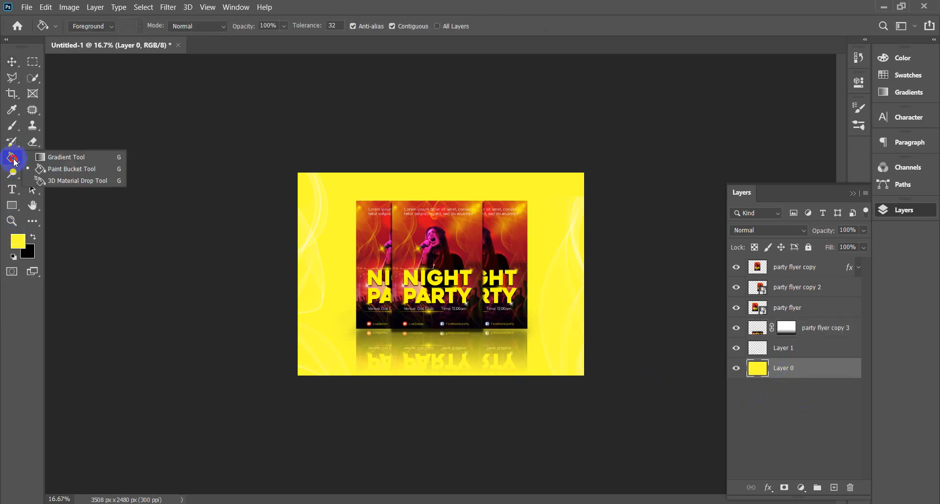
left_click(64, 157)
left_click(118, 26)
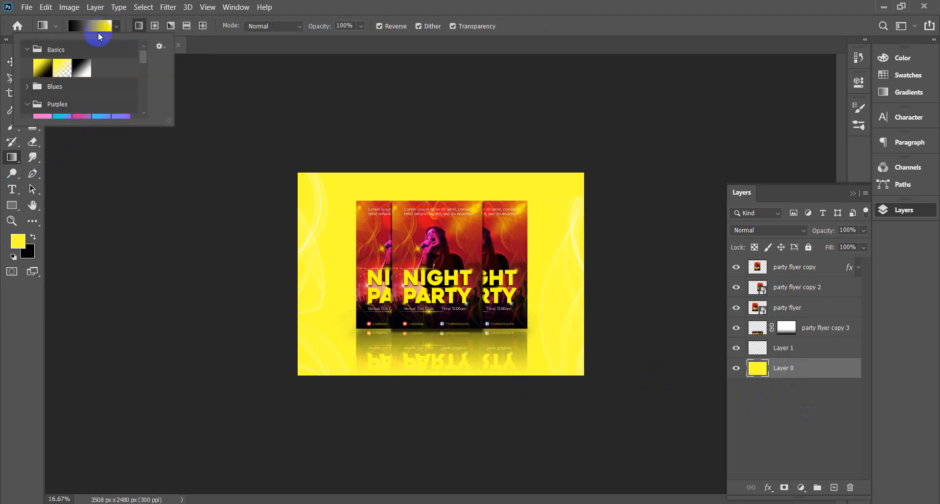
left_click(95, 27)
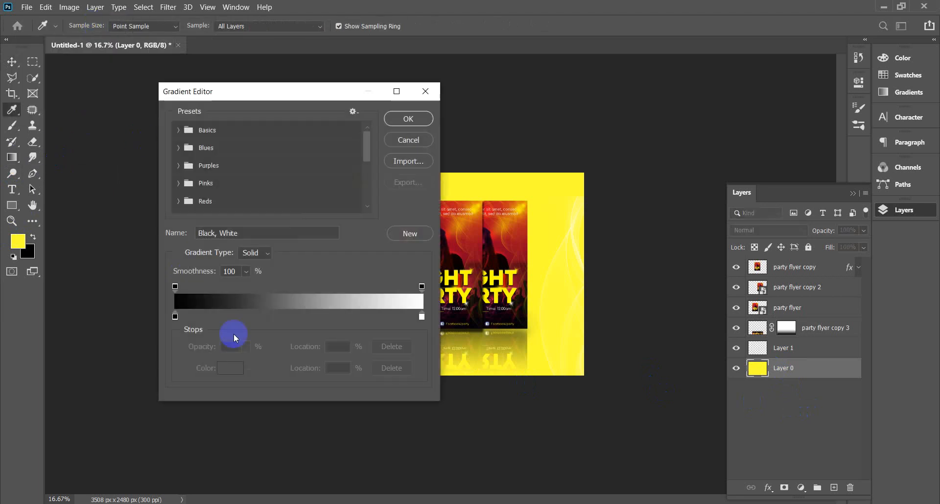
Recolour the gradient's black stop to ffcc00 and accept the orange-yellow to white gradient.
double_click(175, 316)
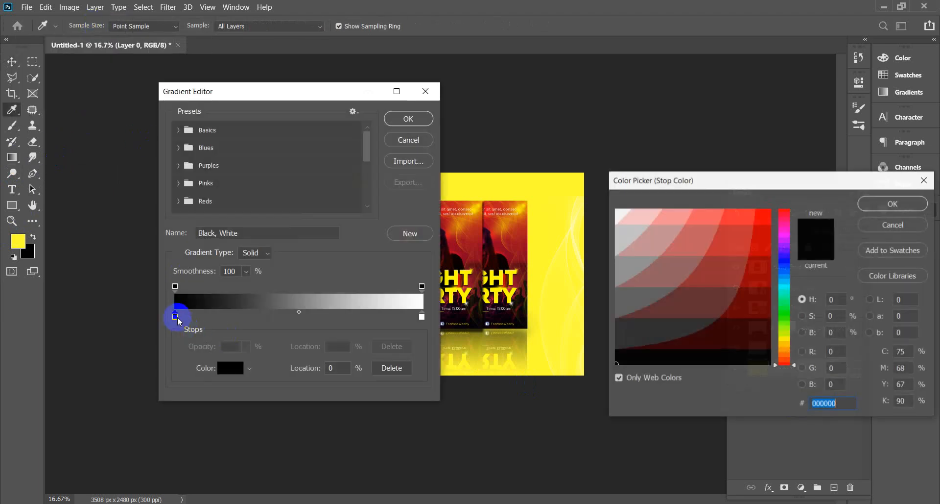
left_click(784, 344)
left_click(762, 218)
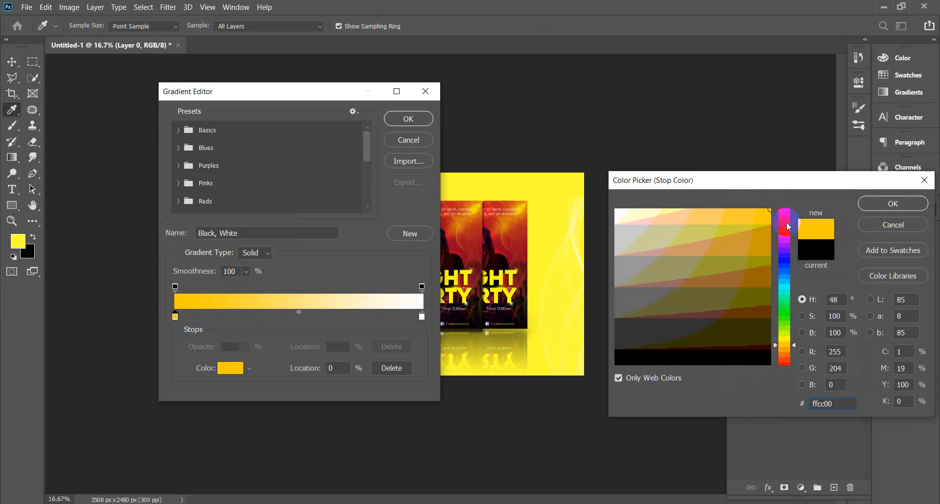
left_click(893, 203)
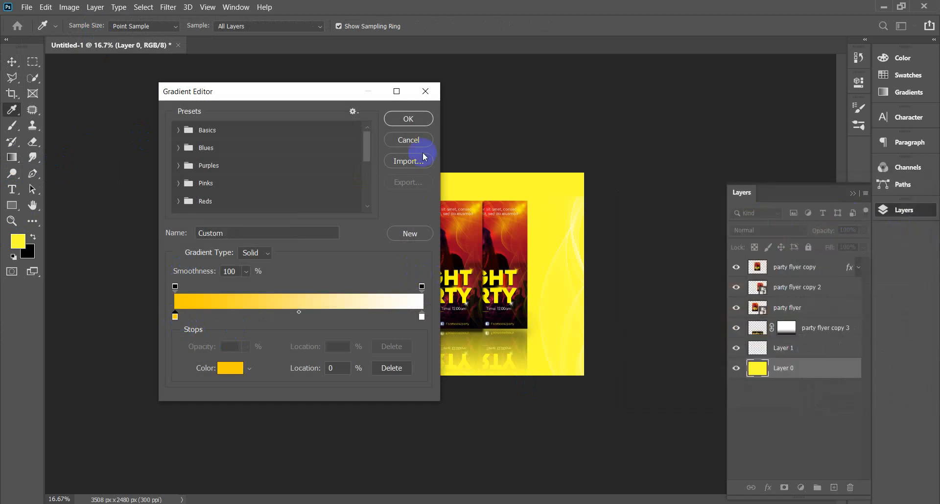
left_click(409, 119)
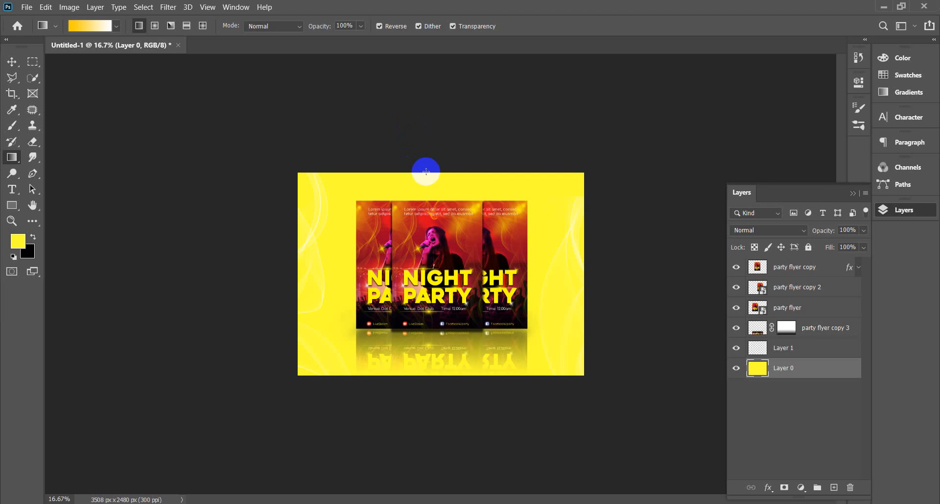
Fill Layer 0 with a vertical linear gradient running from white at the canvas top to orange-yellow at its lower edge.
left_click_drag(426, 171, 434, 377)
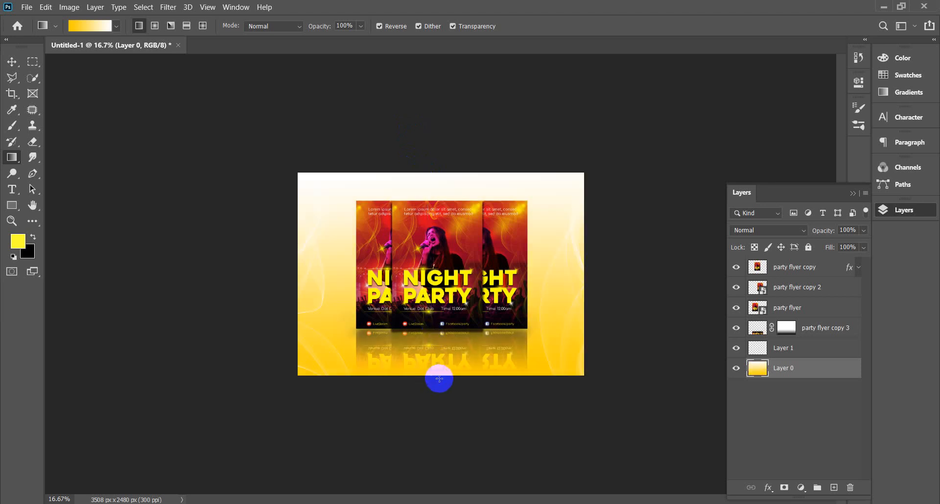
left_click(11, 61)
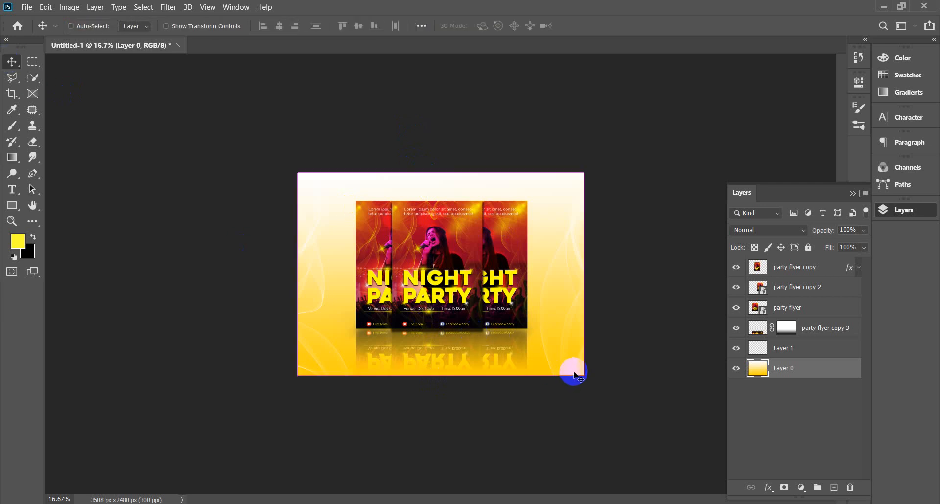
key("ctrl+equal")
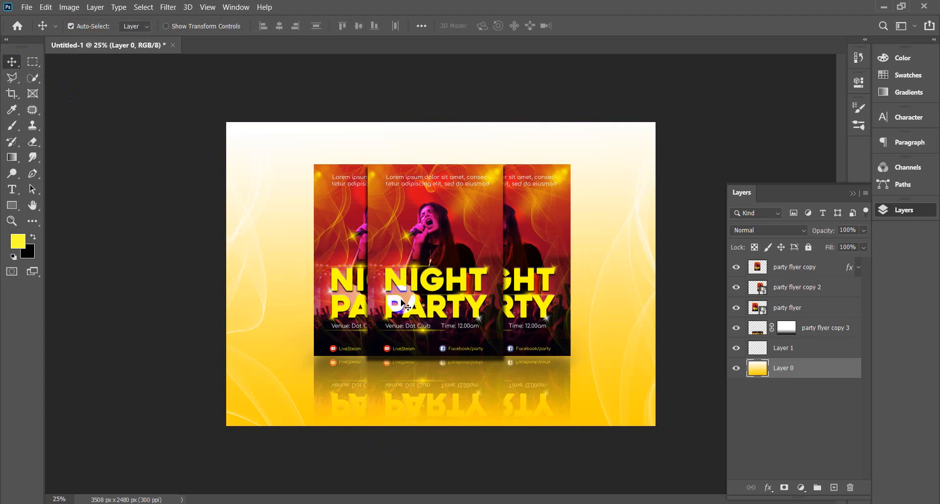
Save a copy of the presentation on the computer's Desktop as a JPEG named party poster, accepting the default JPEG options.
left_click(26, 7)
left_click(74, 148)
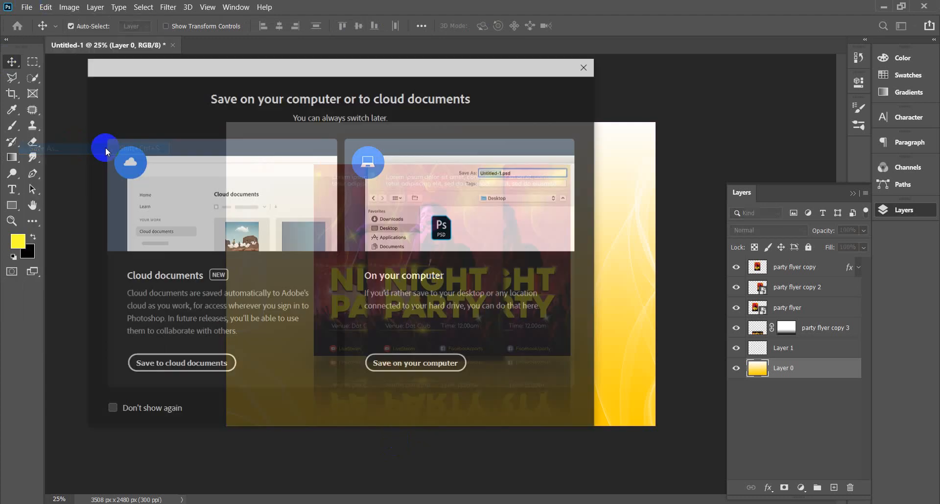
left_click(405, 354)
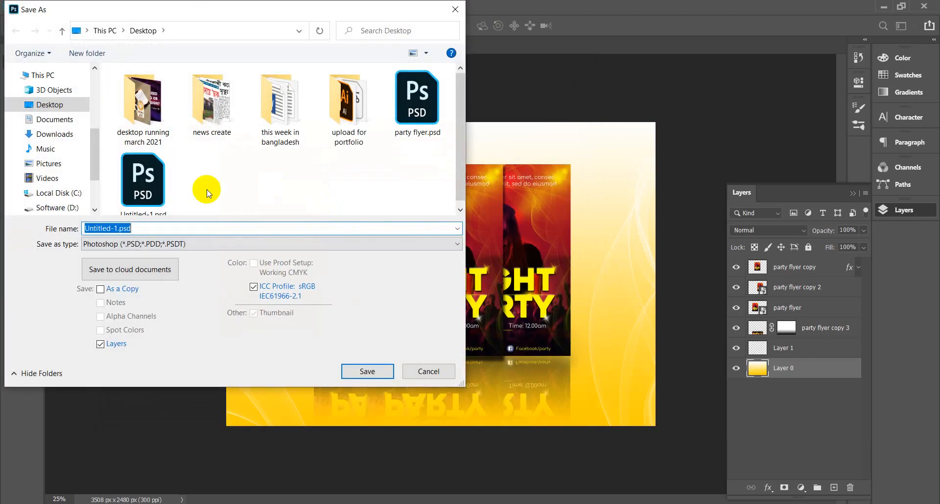
left_click(56, 105)
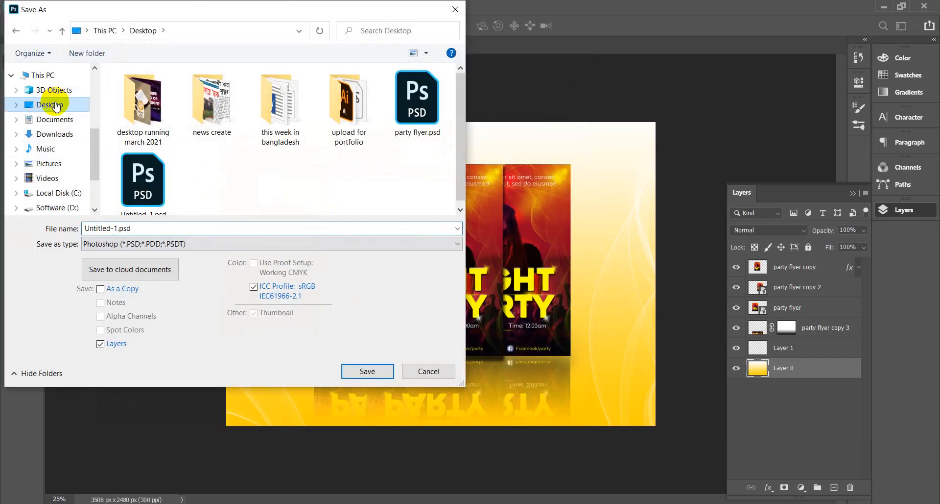
left_click(236, 243)
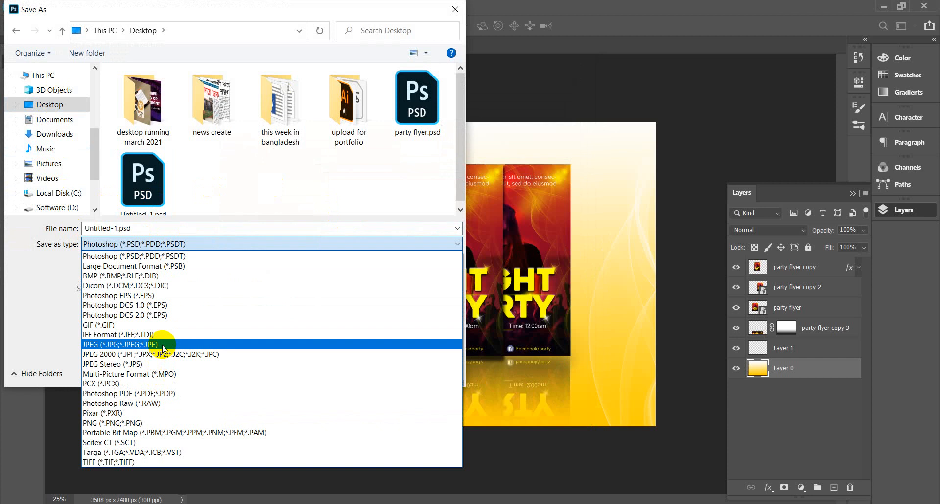
left_click(163, 344)
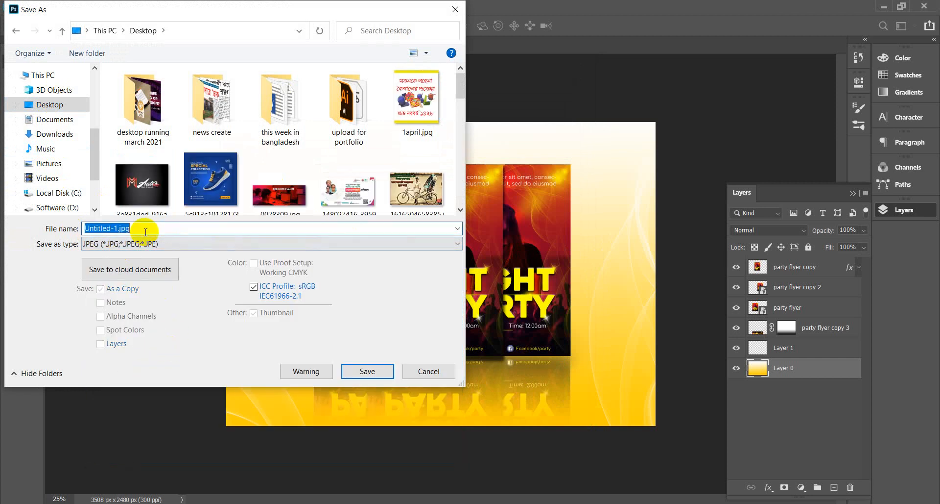
type("p")
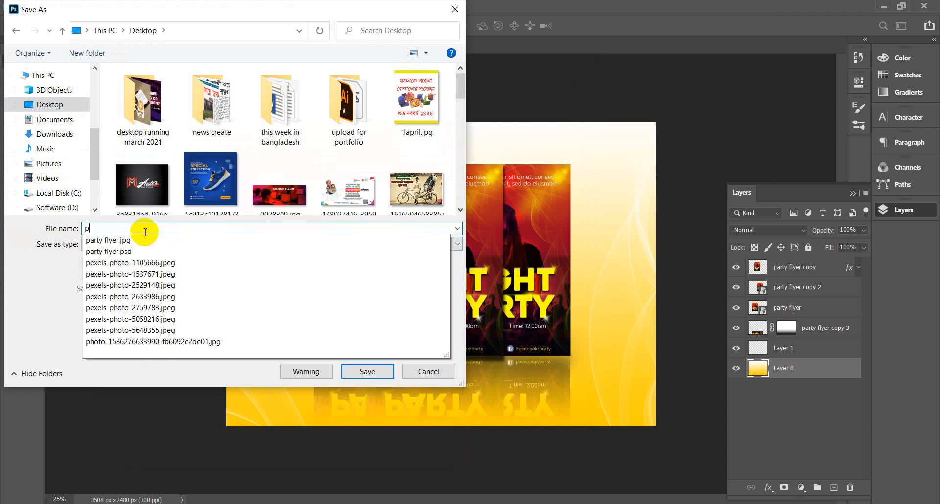
type("arty ")
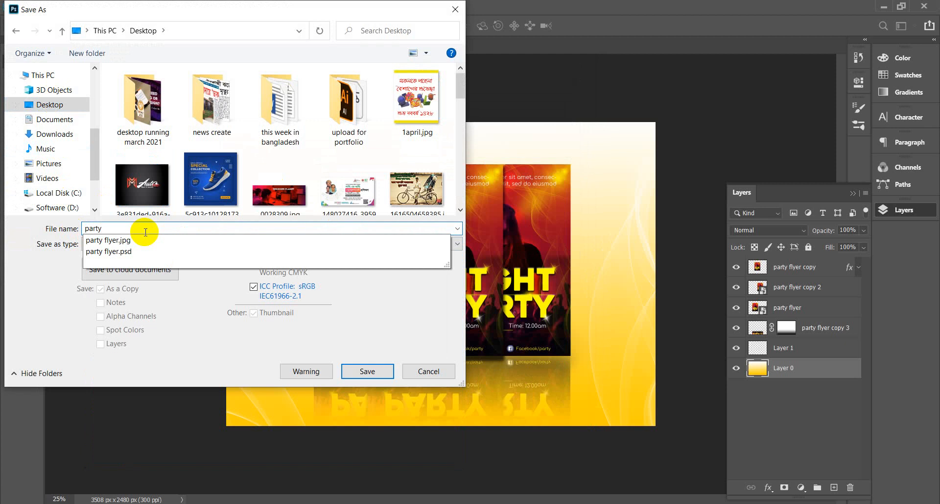
type("poster")
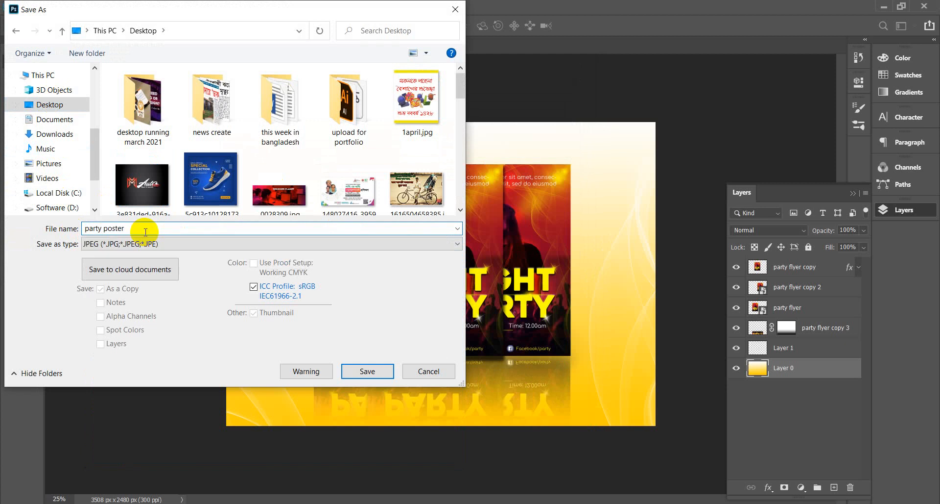
key("Return")
key("Return")
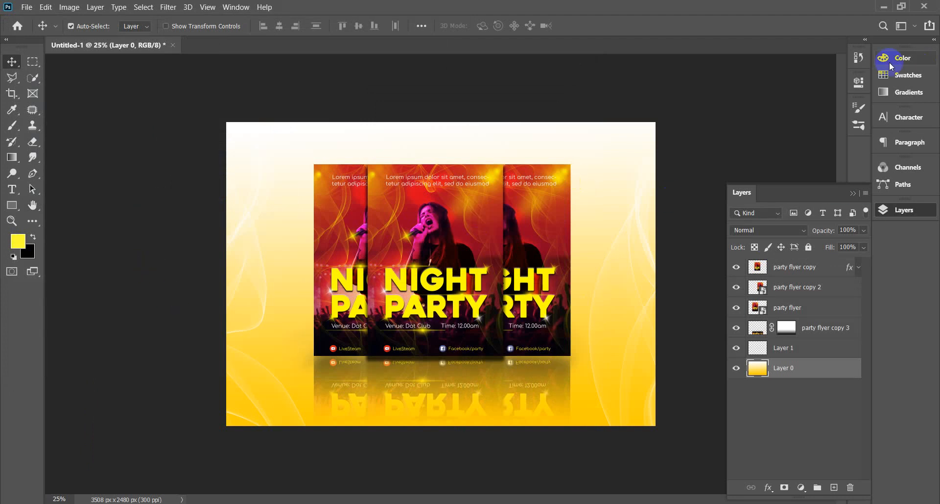
Switch to the Windows desktop and refresh it twice to check for the exported party poster.jpg.
left_click(884, 7)
right_click(672, 36)
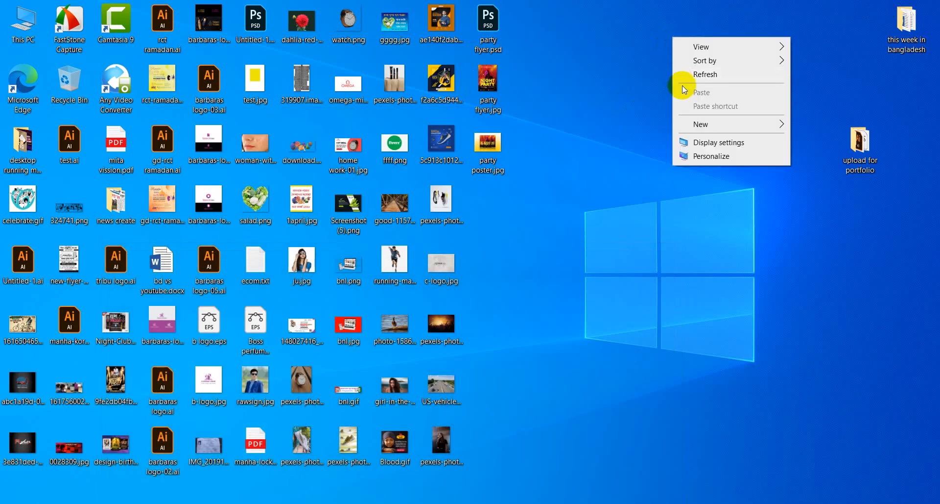
left_click(685, 75)
right_click(625, 52)
left_click(638, 88)
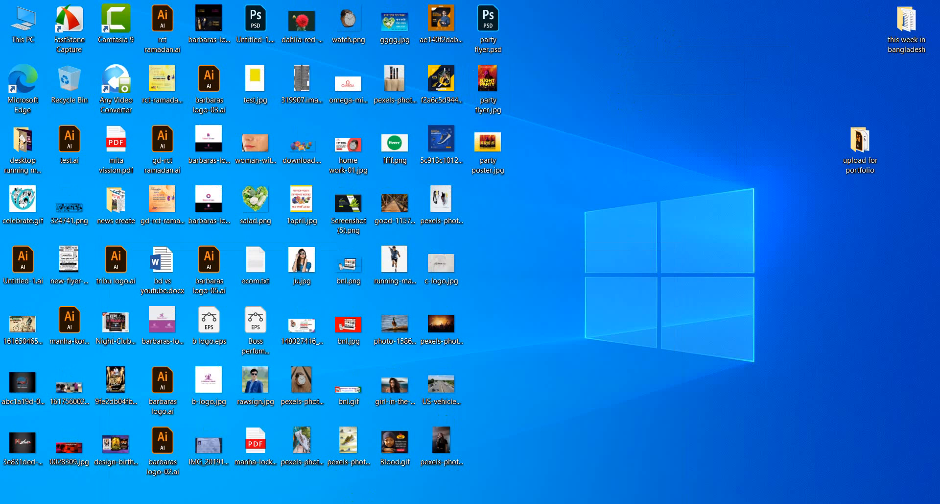
Switch back to Photoshop and close the Untitled-1 document without saving its changes.
left_click(280, 503)
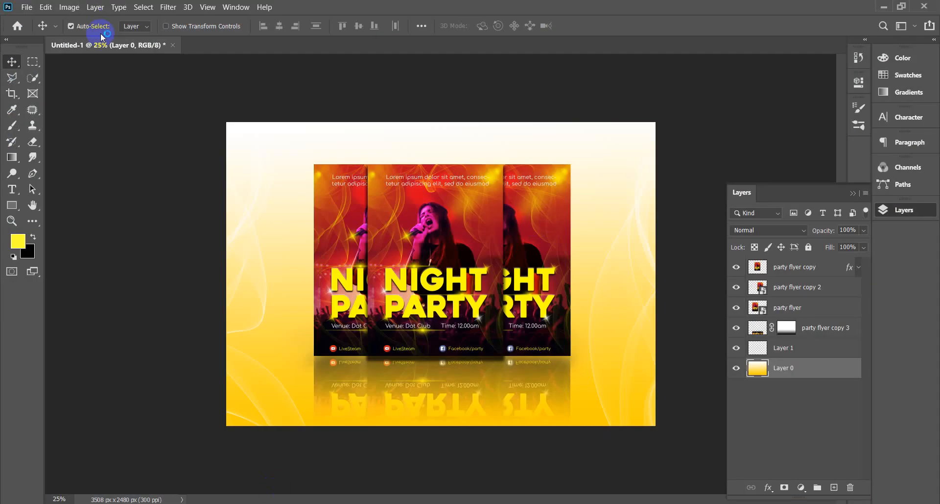
left_click(173, 45)
left_click(500, 200)
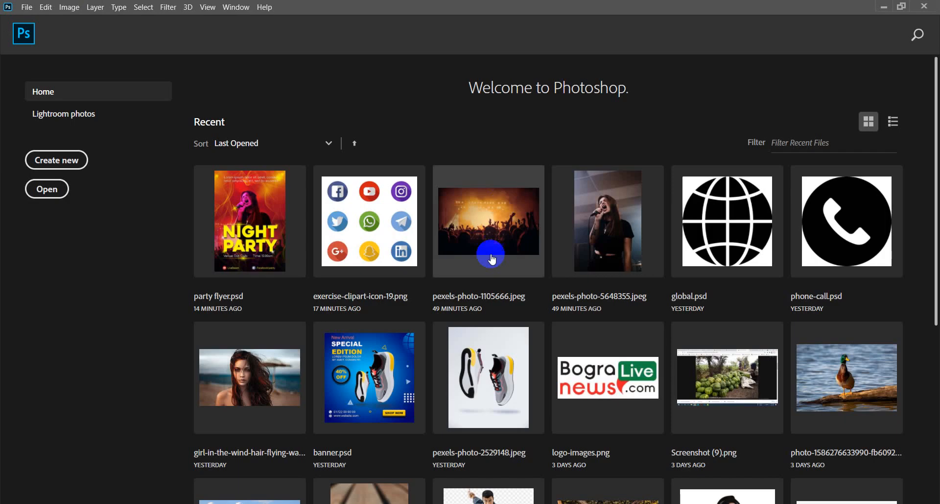